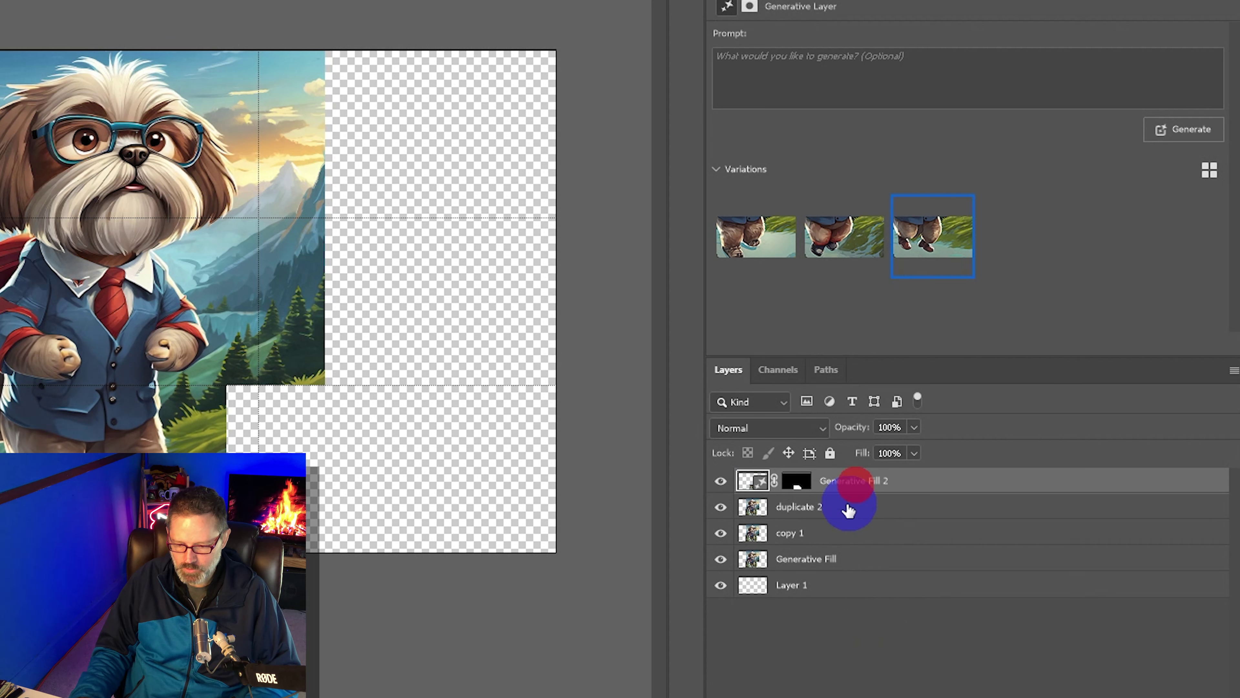
# Step: Merge the Generative Fill 2 and duplicate 2 layers, and hide the copy 1 and Generative Fill layers beneath
pyautogui.keyDown('ctrl'); pyautogui.click(850, 507); pyautogui.keyUp('ctrl')
pyautogui.rightClick(847, 512)
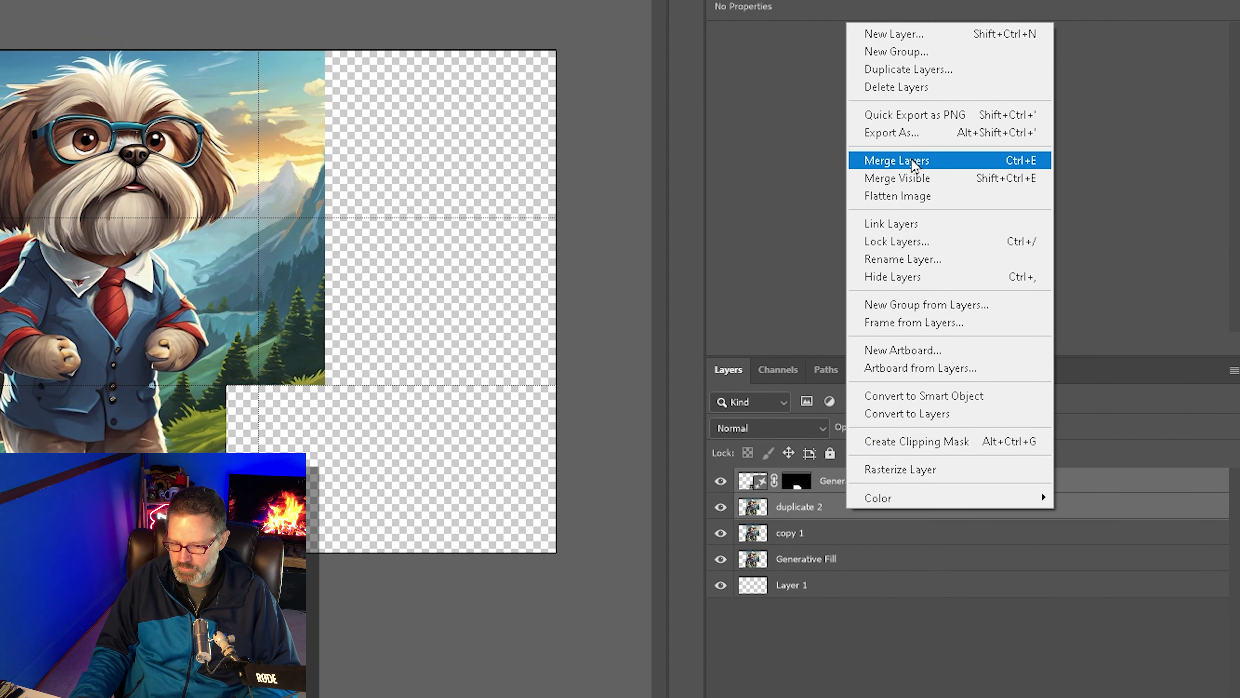
pyautogui.click(903, 161)
pyautogui.click(717, 509)
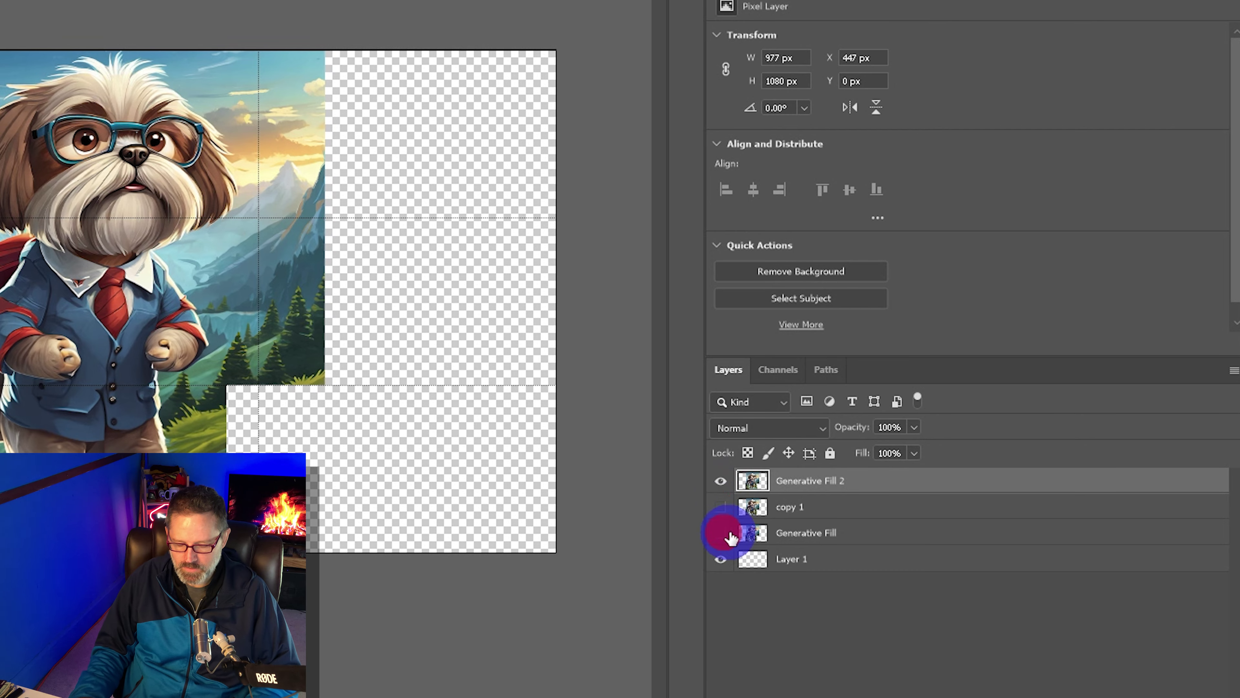
pyautogui.click(724, 533)
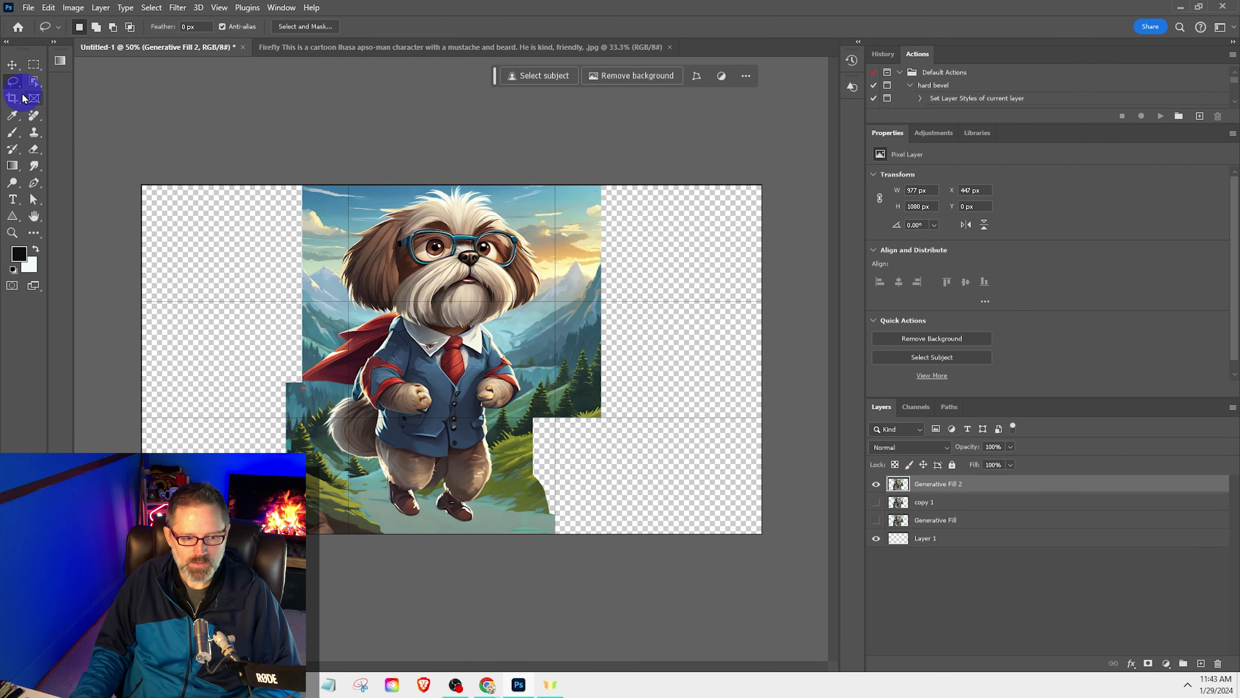
# Step: Lasso the area around the dog's shoes and run Generative Fill with the prompt "Make his shoes red sneakers"
pyautogui.moveTo(411, 483); pyautogui.dragTo(488, 494)
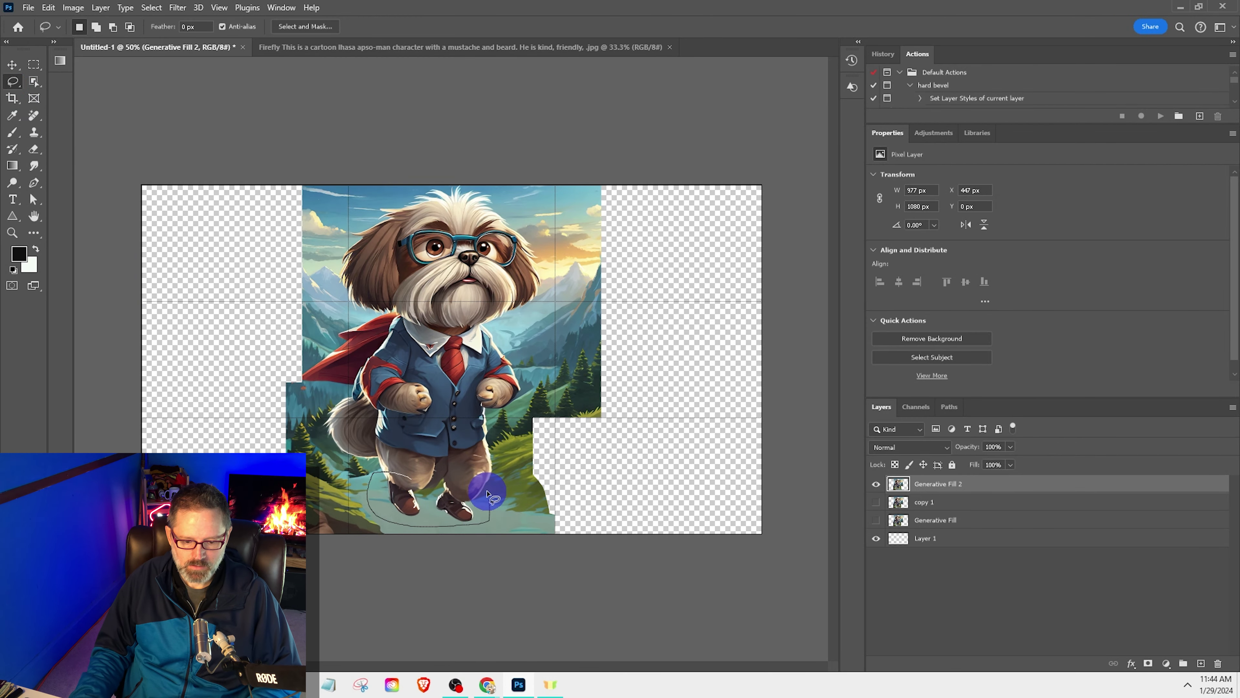
pyautogui.moveTo(406, 481); pyautogui.dragTo(405, 481)
pyautogui.click(637, 85)
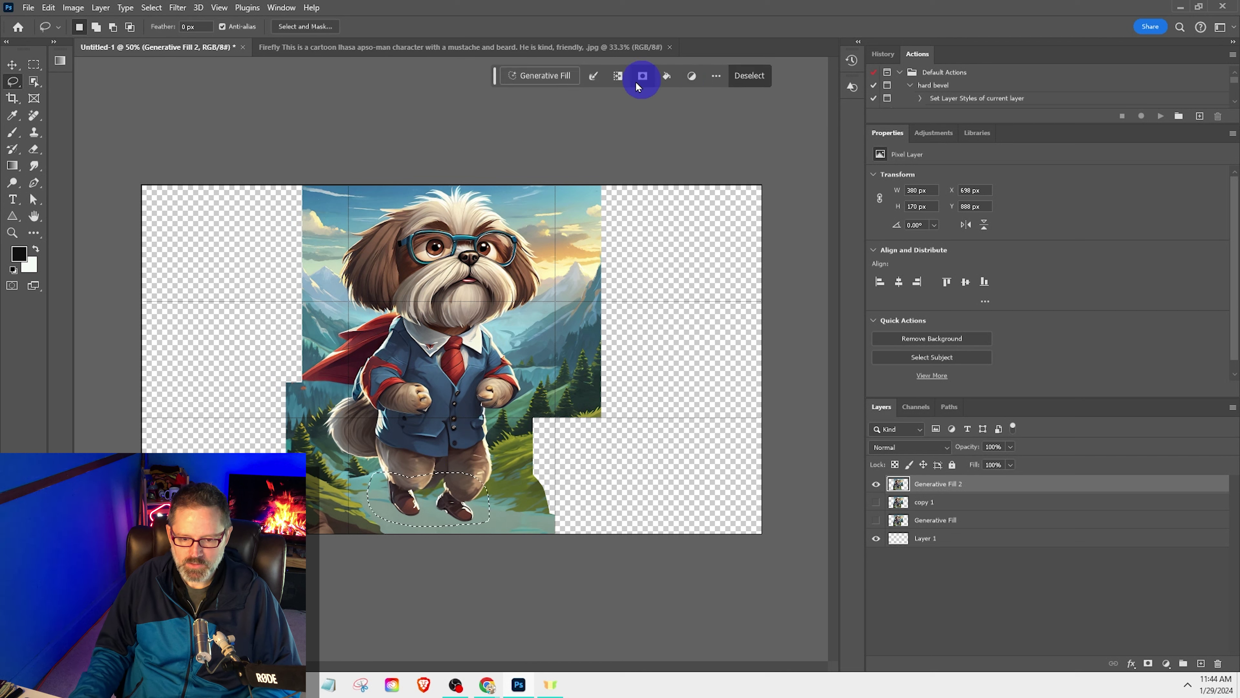
pyautogui.click(554, 76)
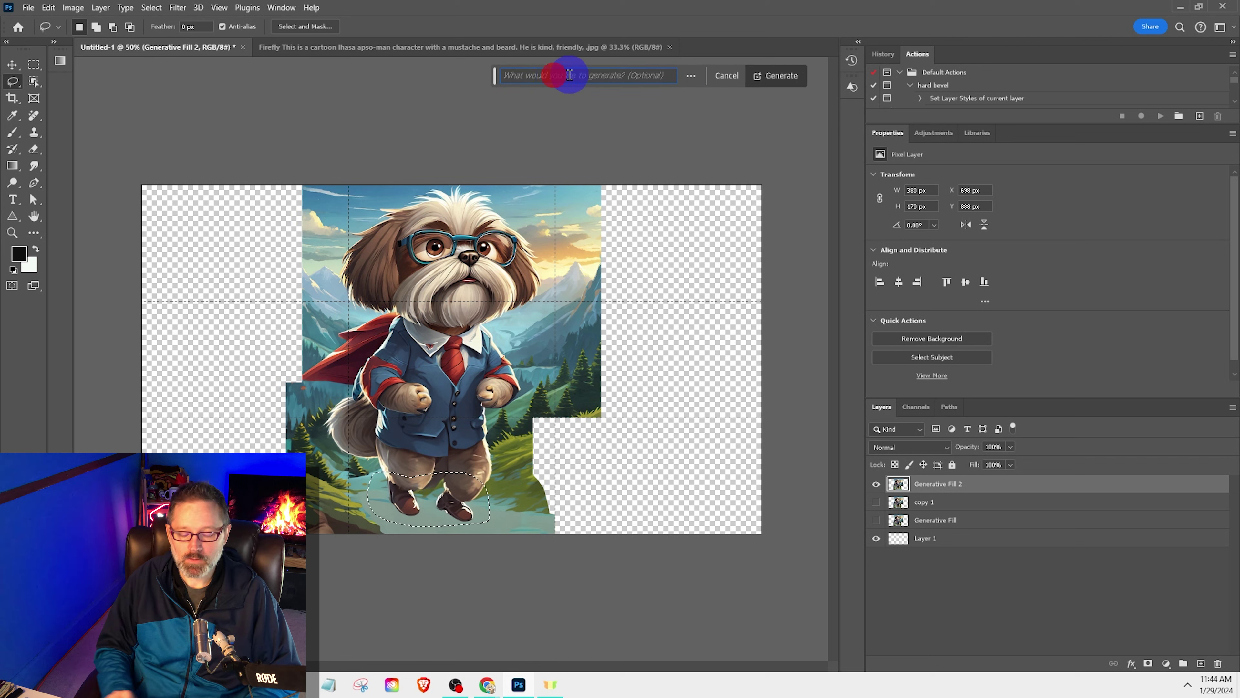
pyautogui.write('Make his sho')
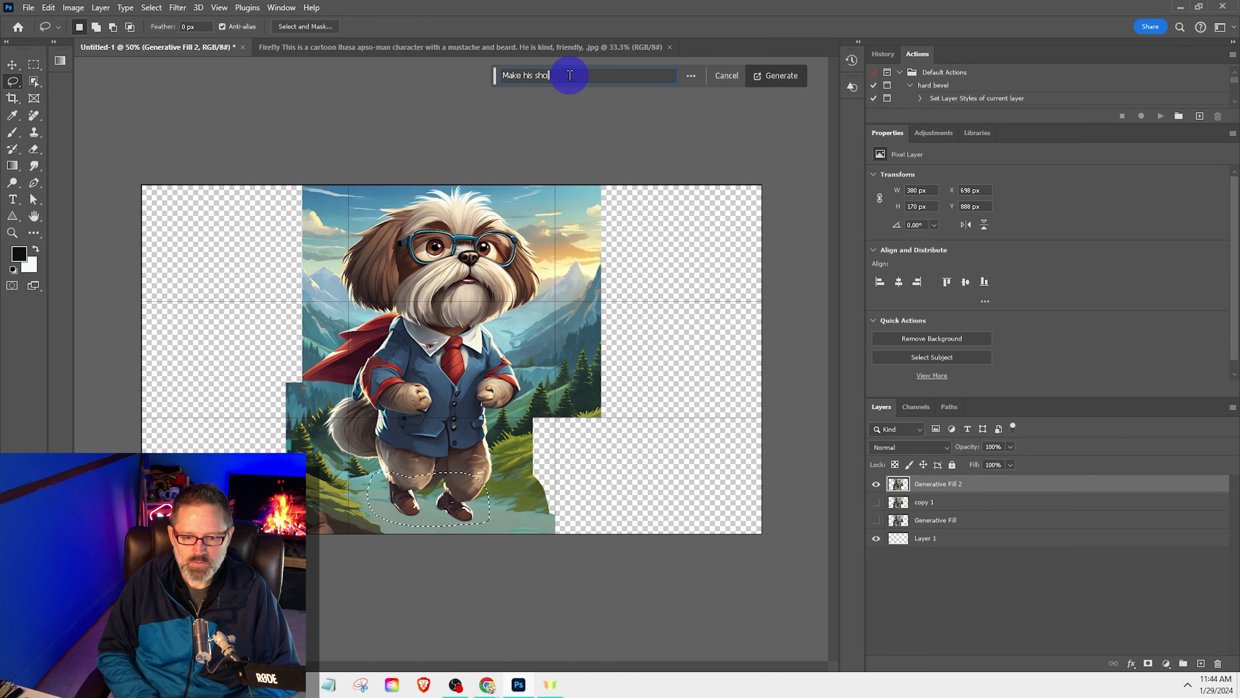
pyautogui.write('es red sneakers')
pyautogui.press('Return')
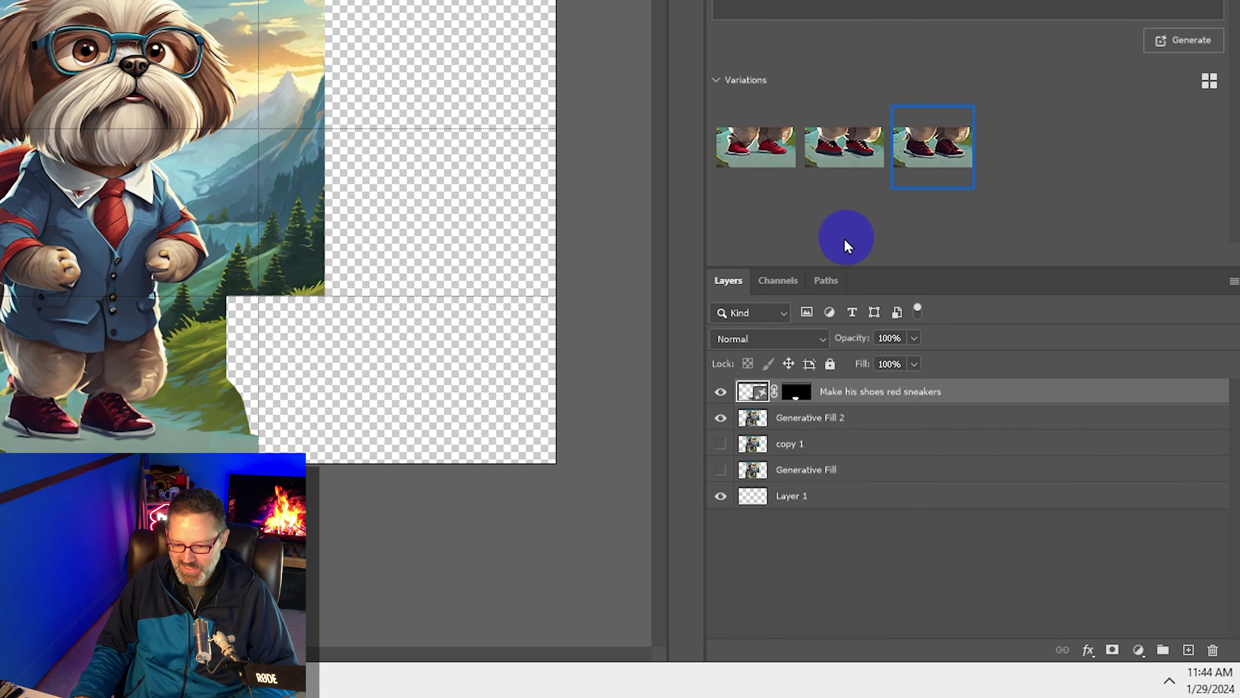
# Step: Compare the three red sneaker variations on the generative layer and keep the third one
pyautogui.click(846, 416)
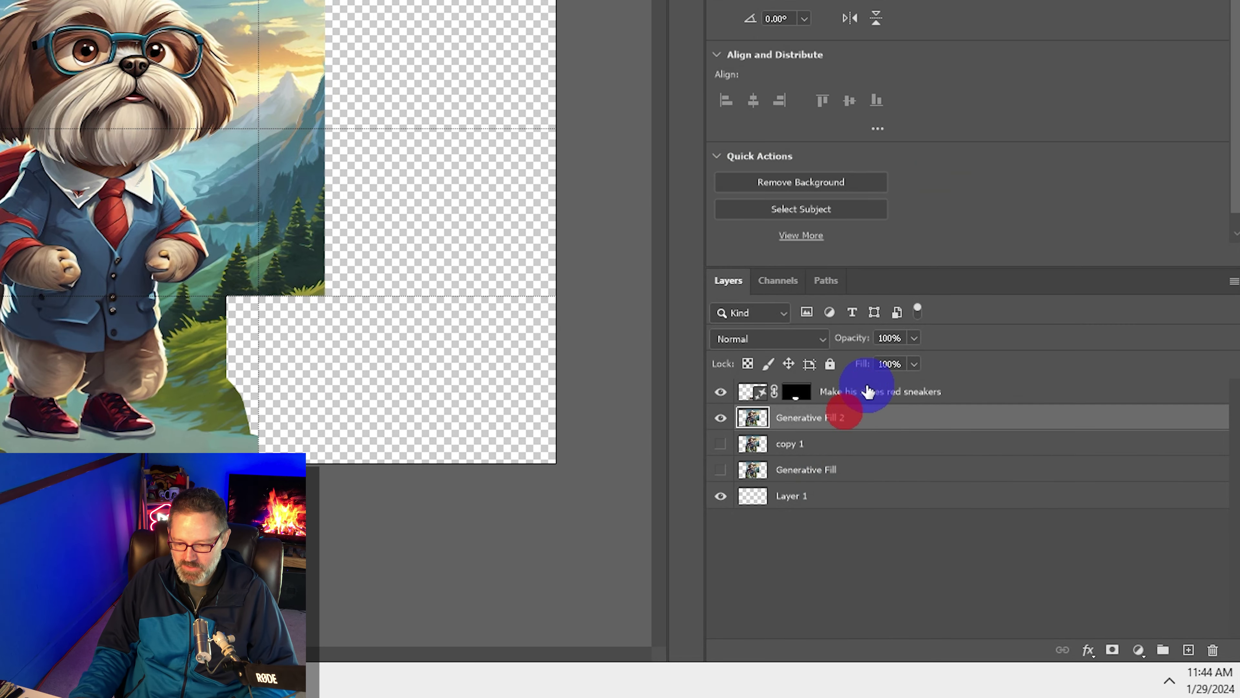
pyautogui.click(867, 391)
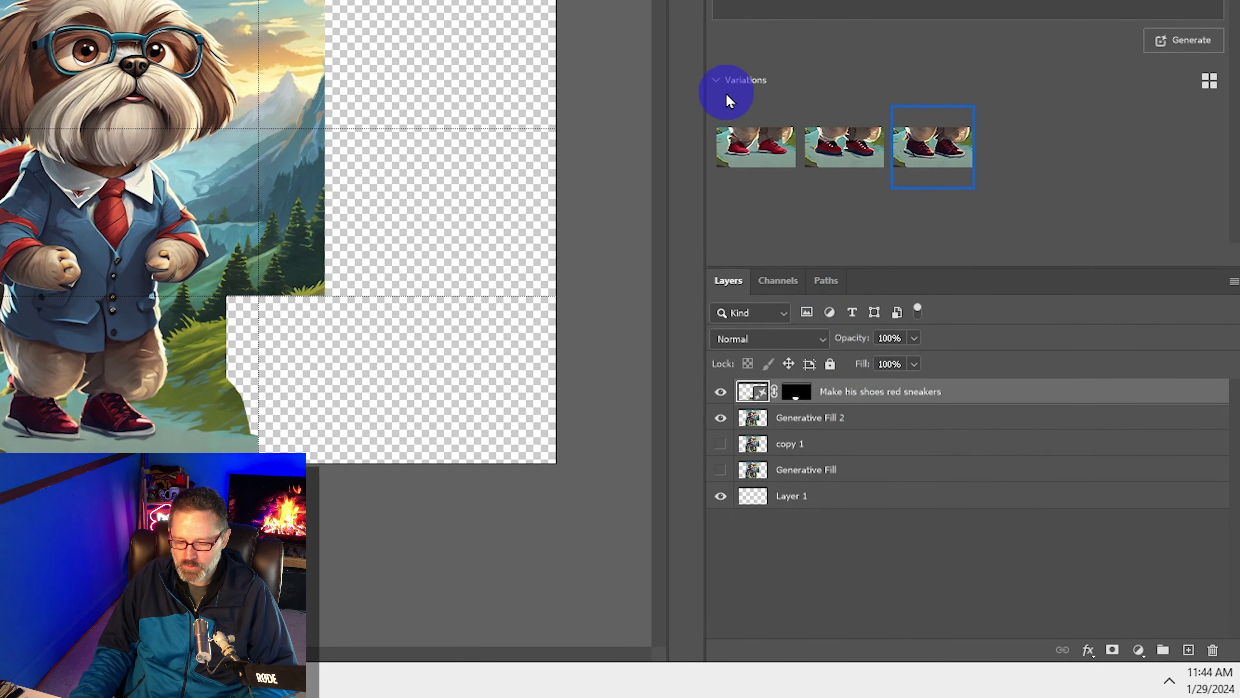
pyautogui.click(755, 151)
pyautogui.click(839, 146)
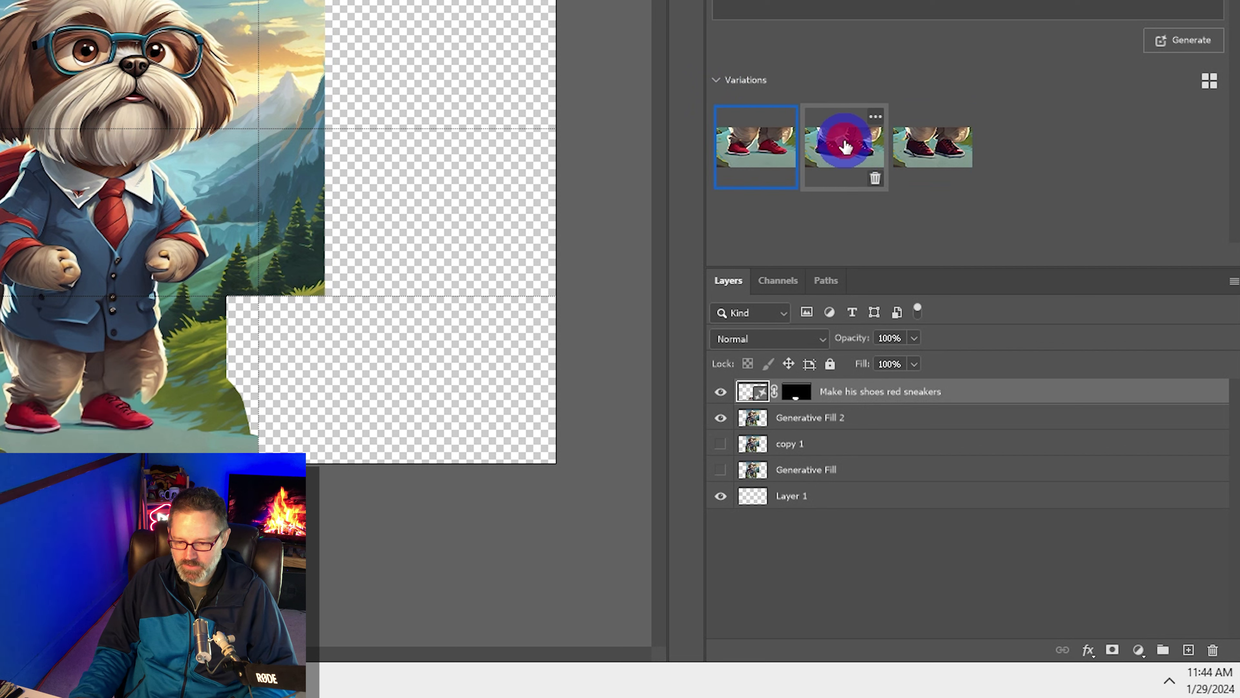
pyautogui.click(923, 144)
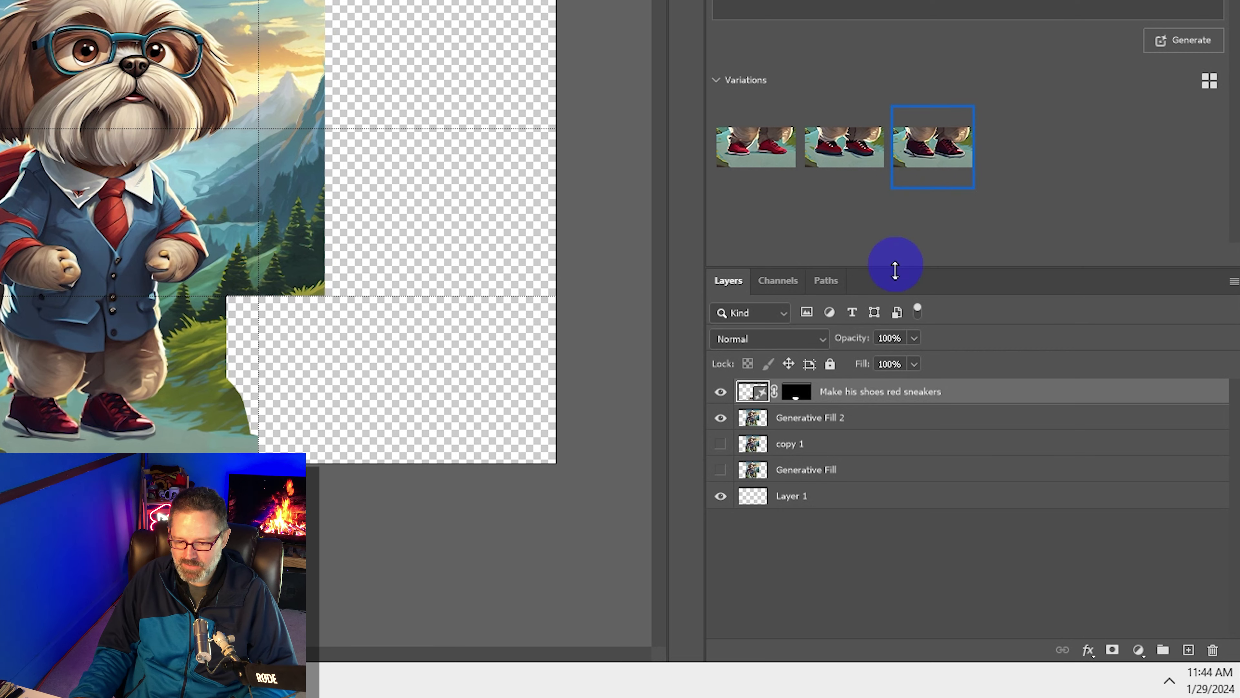
# Step: Merge the "Make his shoes red sneakers" layer with the Generative Fill 2 layer
pyautogui.click(909, 415)
pyautogui.click(917, 491)
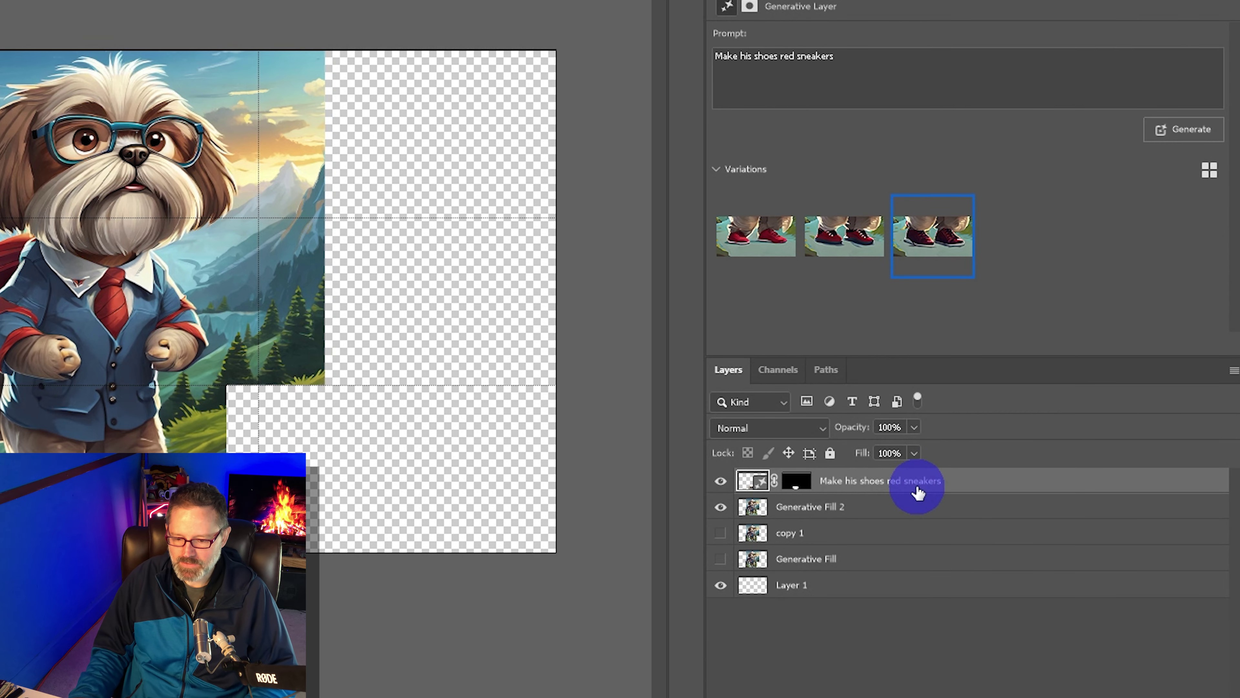
pyautogui.keyDown('shift'); pyautogui.click(911, 508); pyautogui.keyUp('shift')
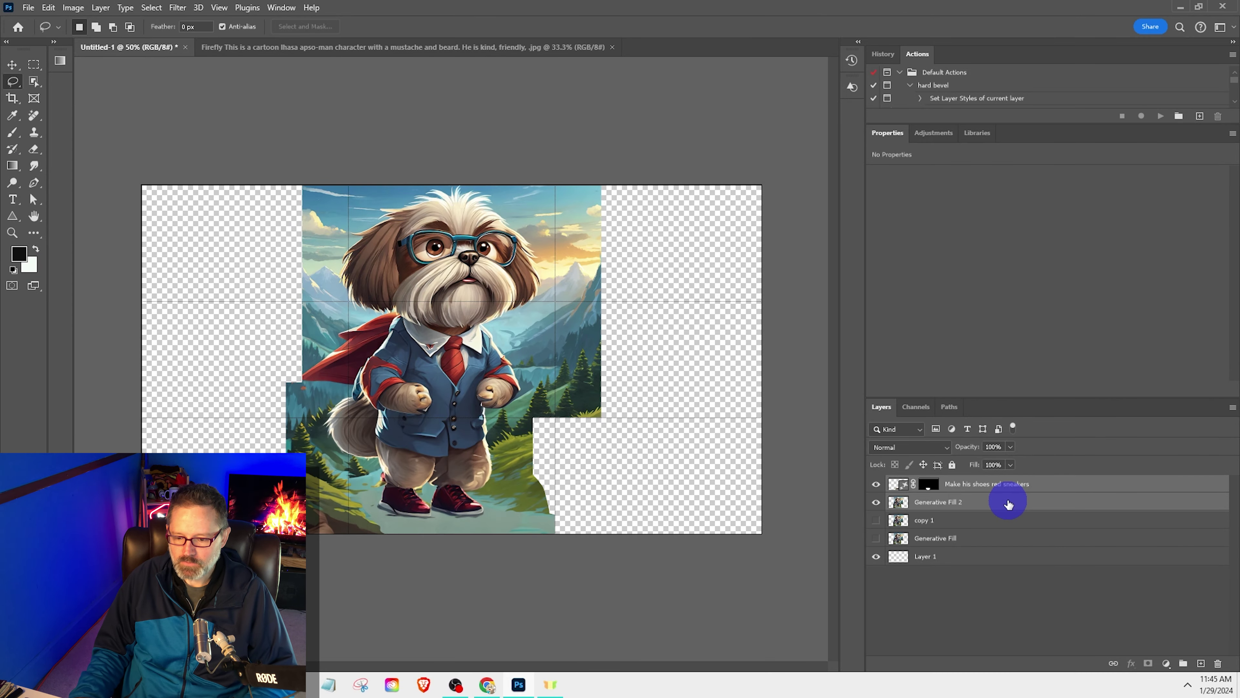
pyautogui.click(1010, 485)
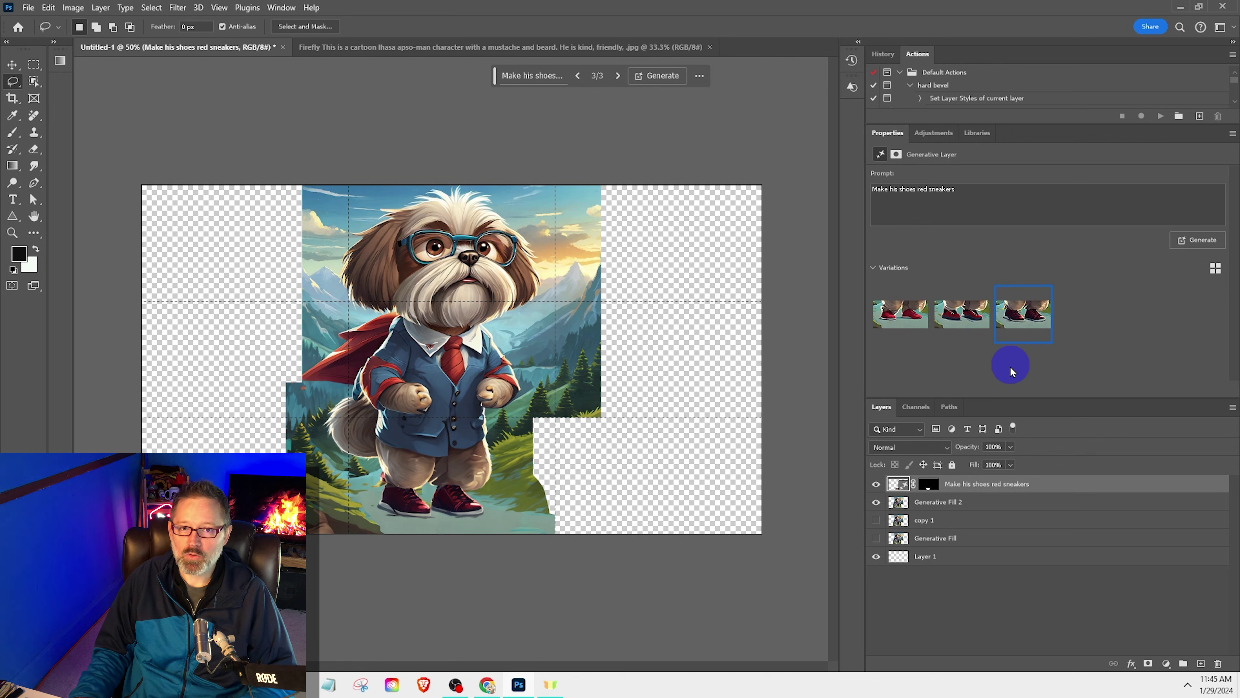
pyautogui.keyDown('shift'); pyautogui.click(976, 508); pyautogui.keyUp('shift')
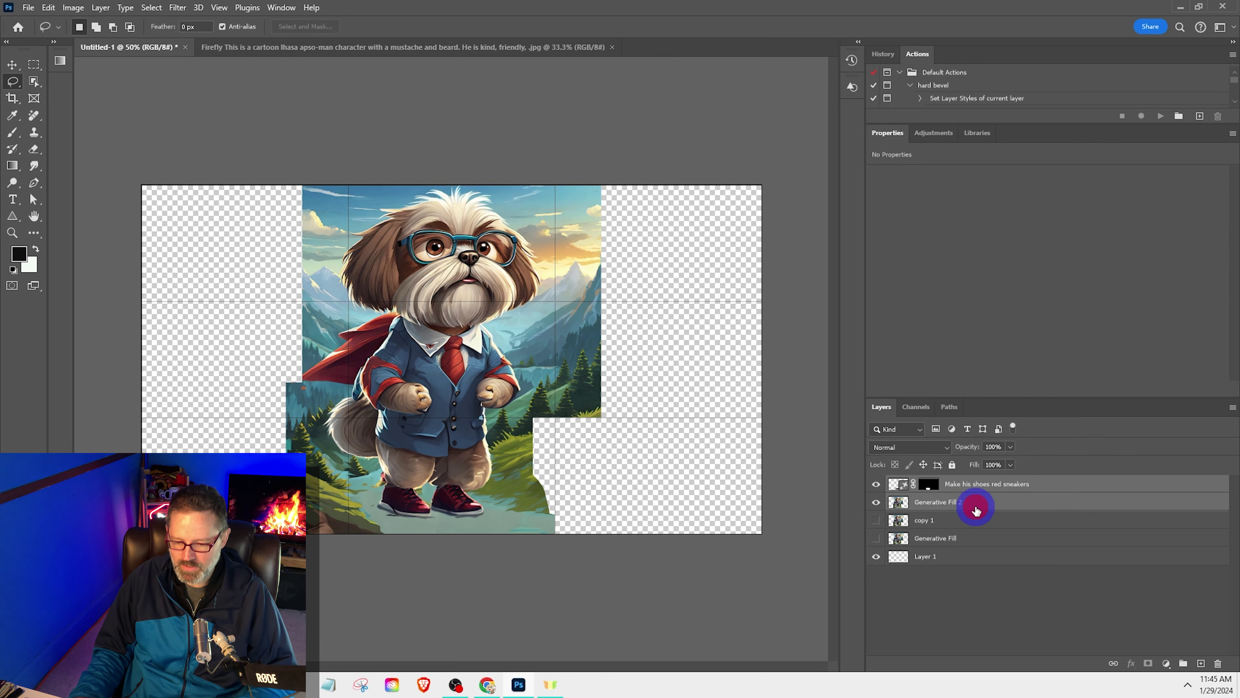
pyautogui.rightClick(978, 511)
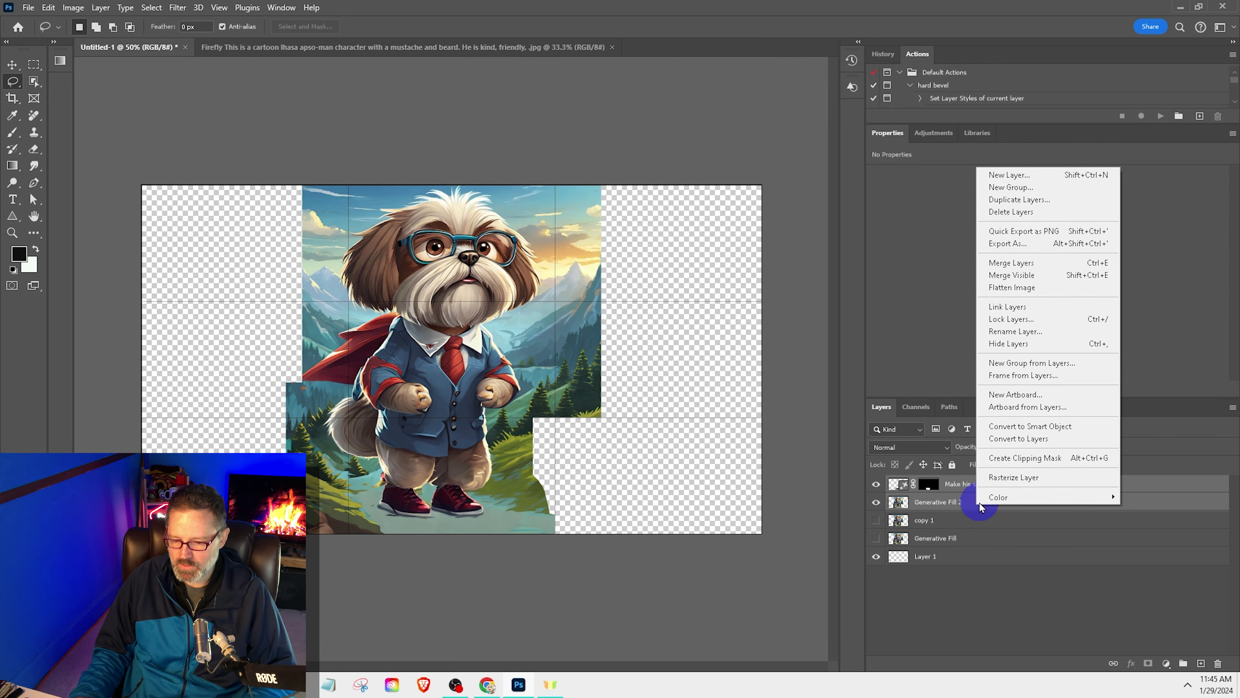
pyautogui.click(1012, 263)
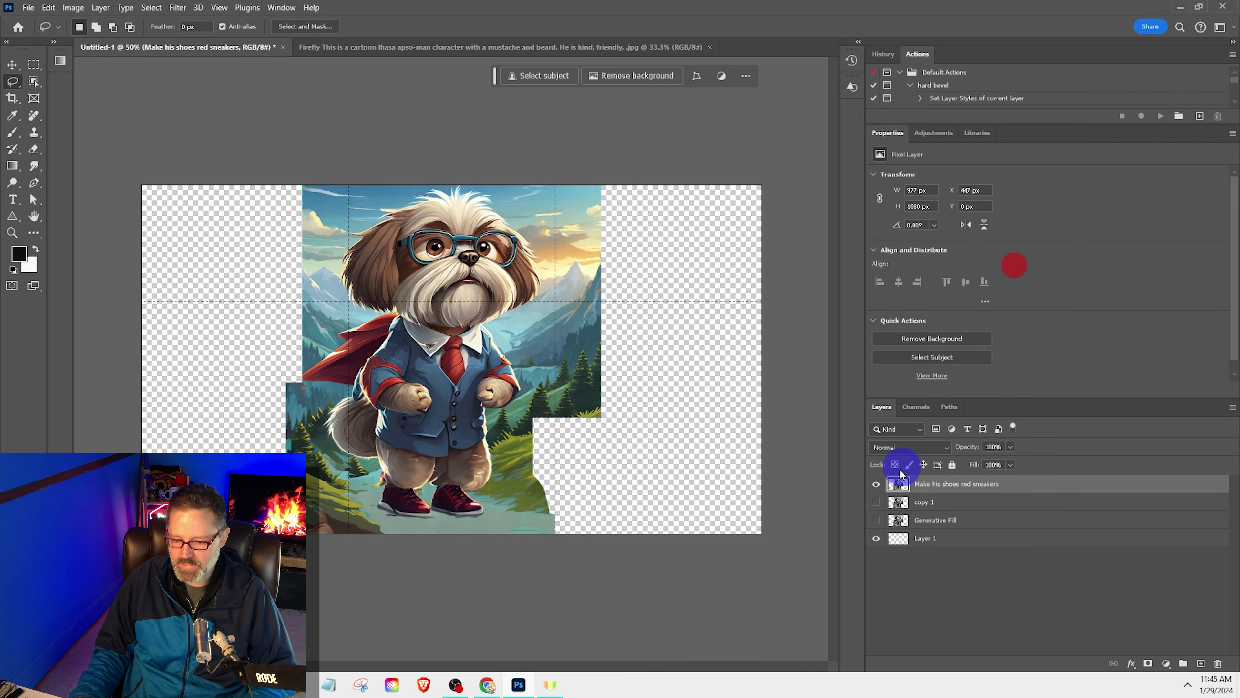
# Step: Toggle the merged "Make his shoes red sneakers" layer off and on to check its content, leaving it shown
pyautogui.click(877, 485)
pyautogui.click(877, 485)
pyautogui.click(877, 485)
pyautogui.click(877, 485)
pyautogui.click(877, 485)
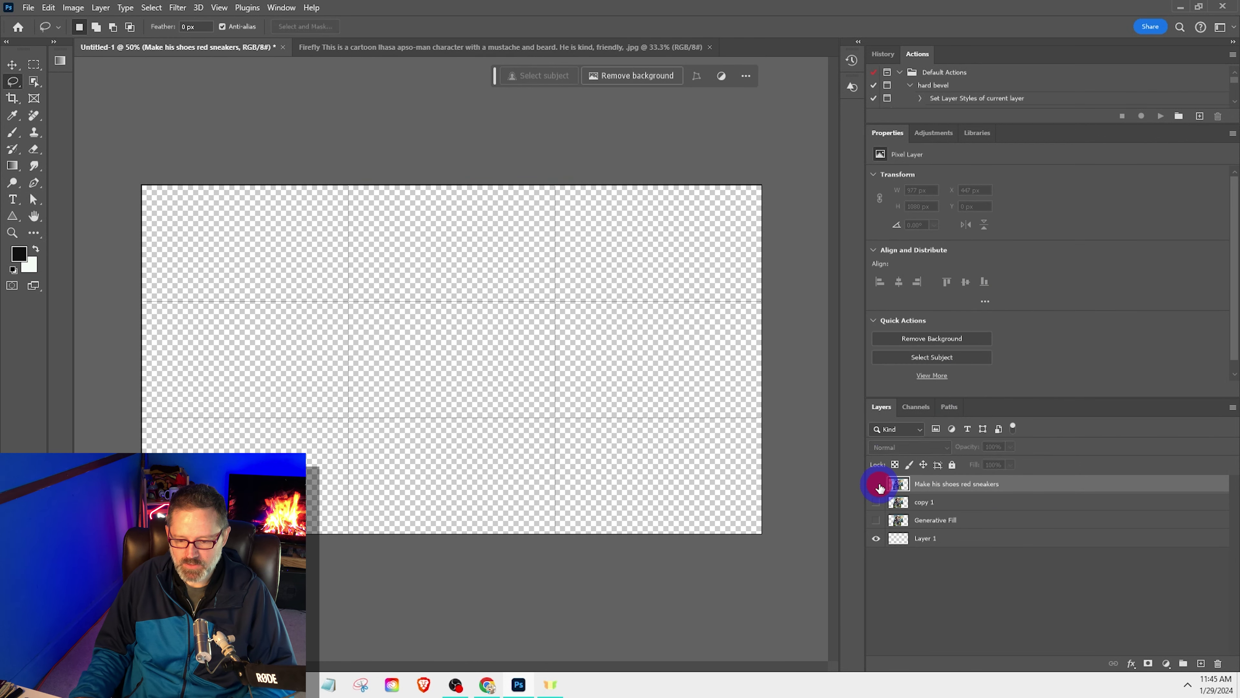
pyautogui.click(878, 485)
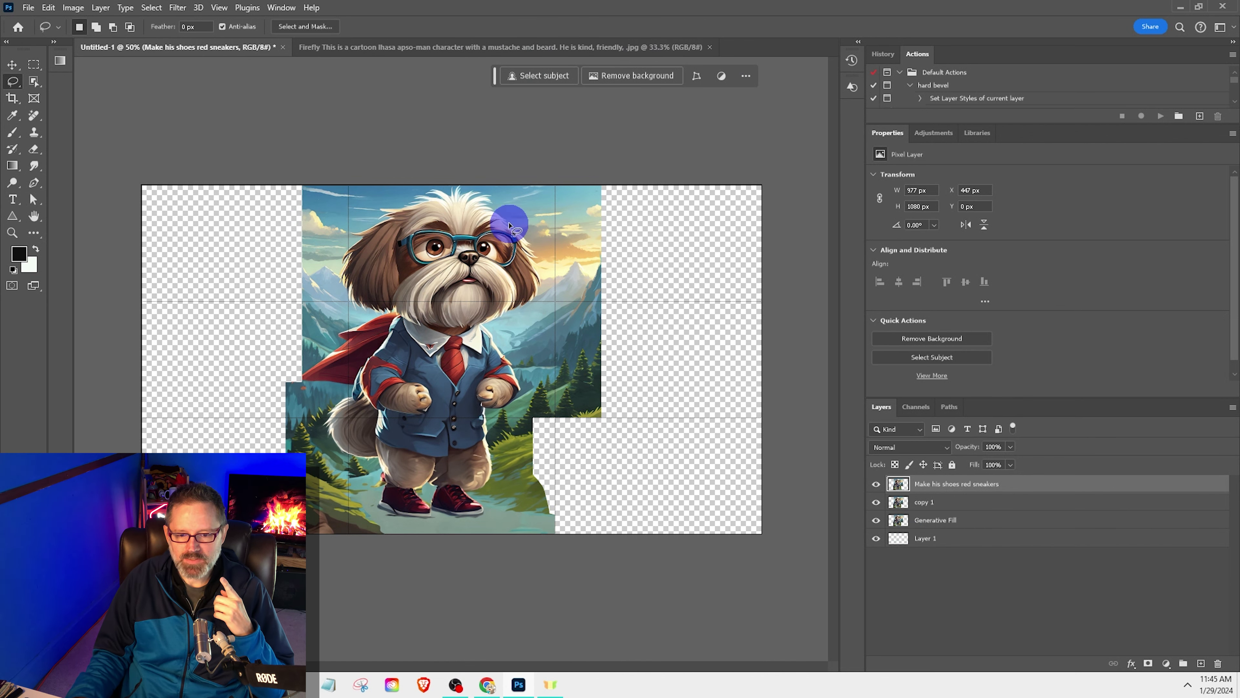
# Step: Select the dog with Select Subject and inspect the selection edge around the legs and sneakers
pyautogui.click(550, 77)
pyautogui.scroll(5, 505, 369)
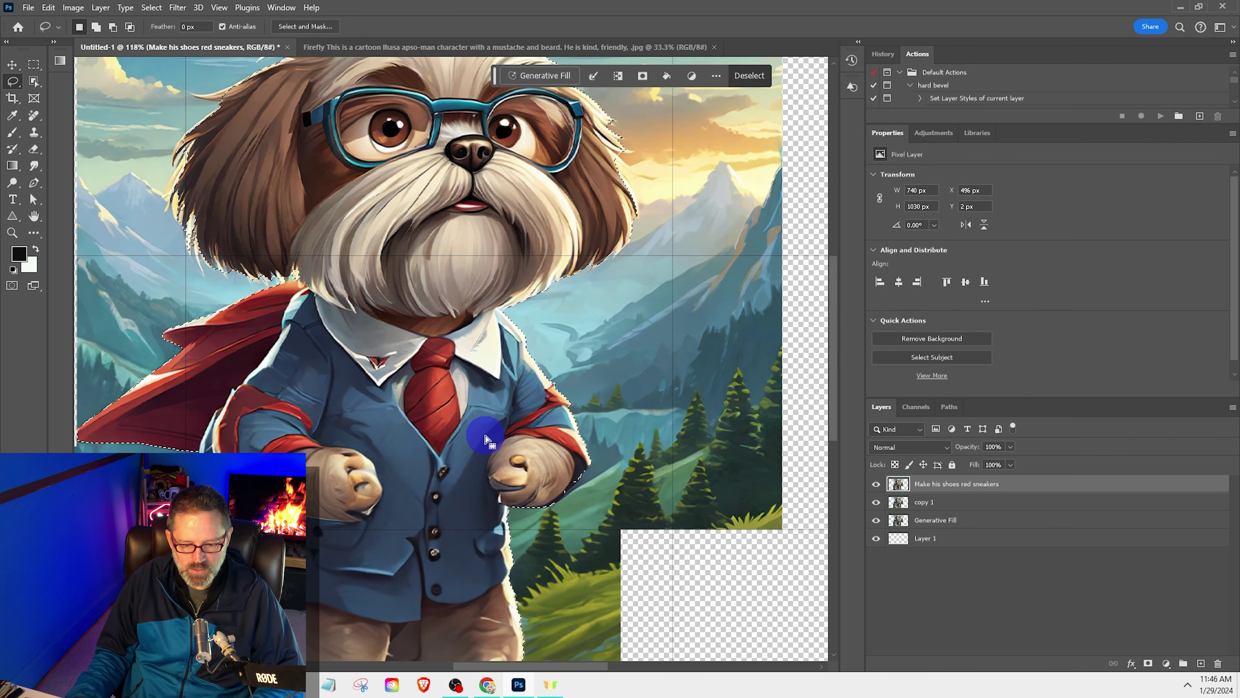
pyautogui.moveTo(471, 468); pyautogui.dragTo(520, 244)
pyautogui.scroll(5, 369, 386)
pyautogui.moveTo(339, 538); pyautogui.dragTo(389, 323)
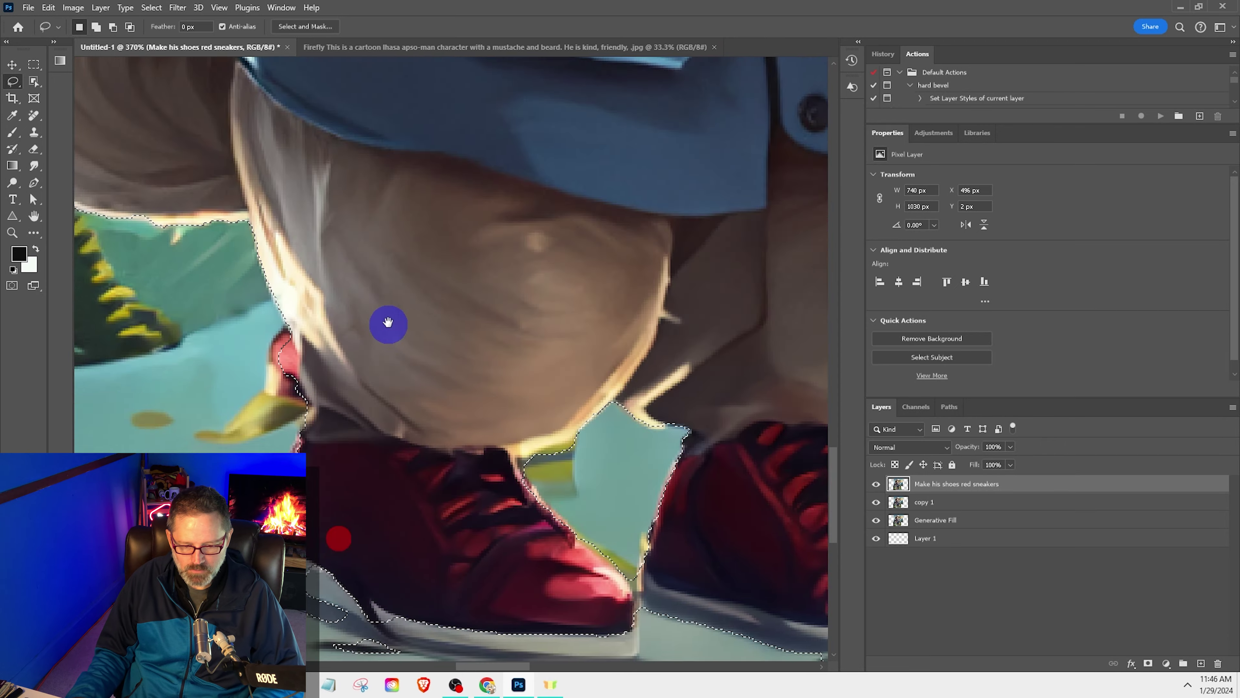
pyautogui.scroll(-4, 415, 332)
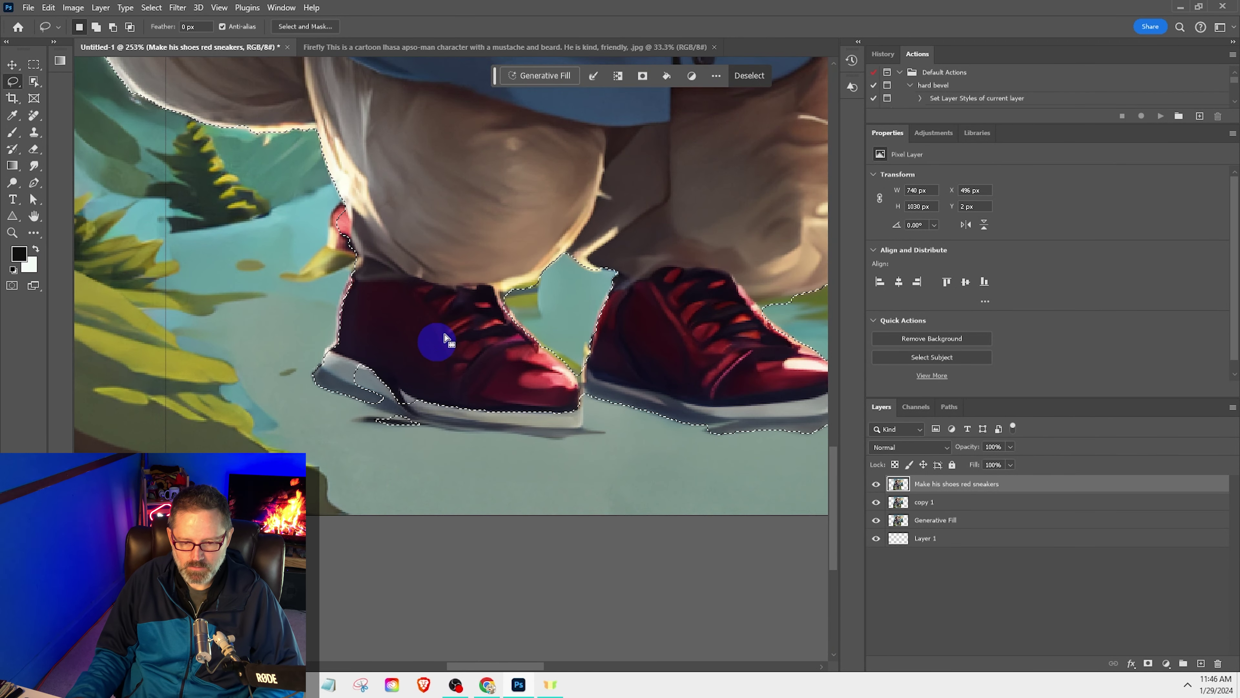
# Step: Try masking the "Make his shoes red sneakers" layer to the dog selection, and undo the mask
pyautogui.click(643, 77)
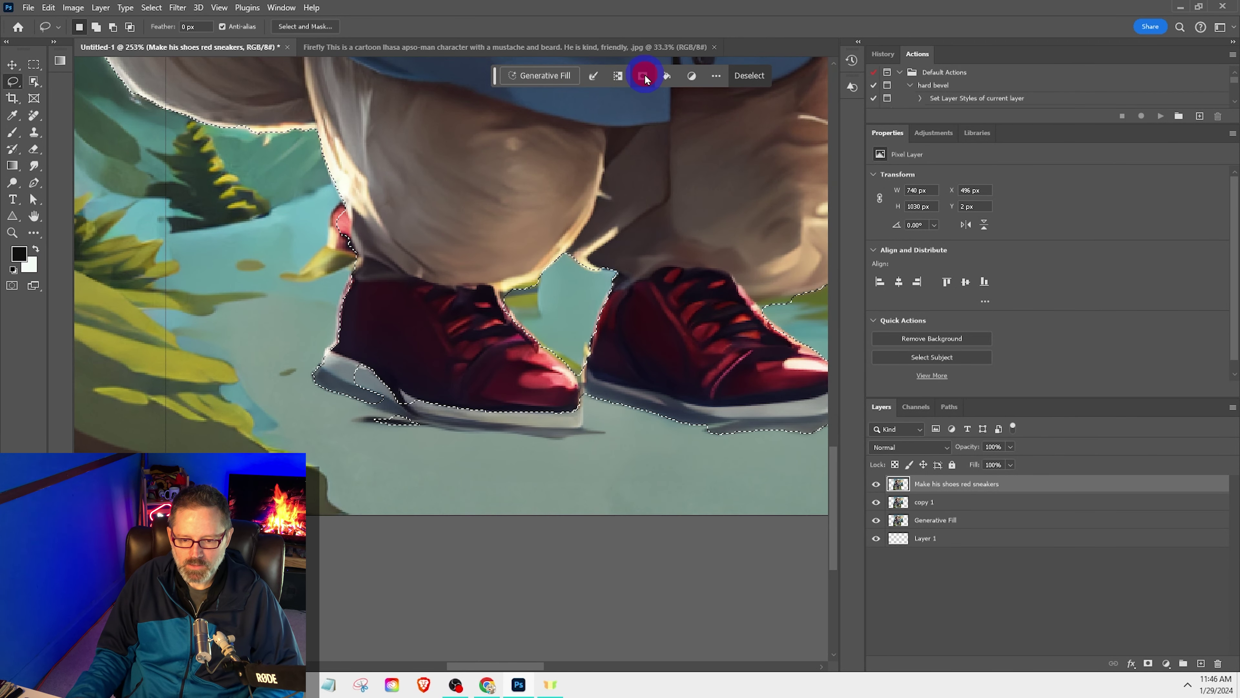
pyautogui.hotkey('ctrl', '0')
pyautogui.hotkey('ctrl', 'z')
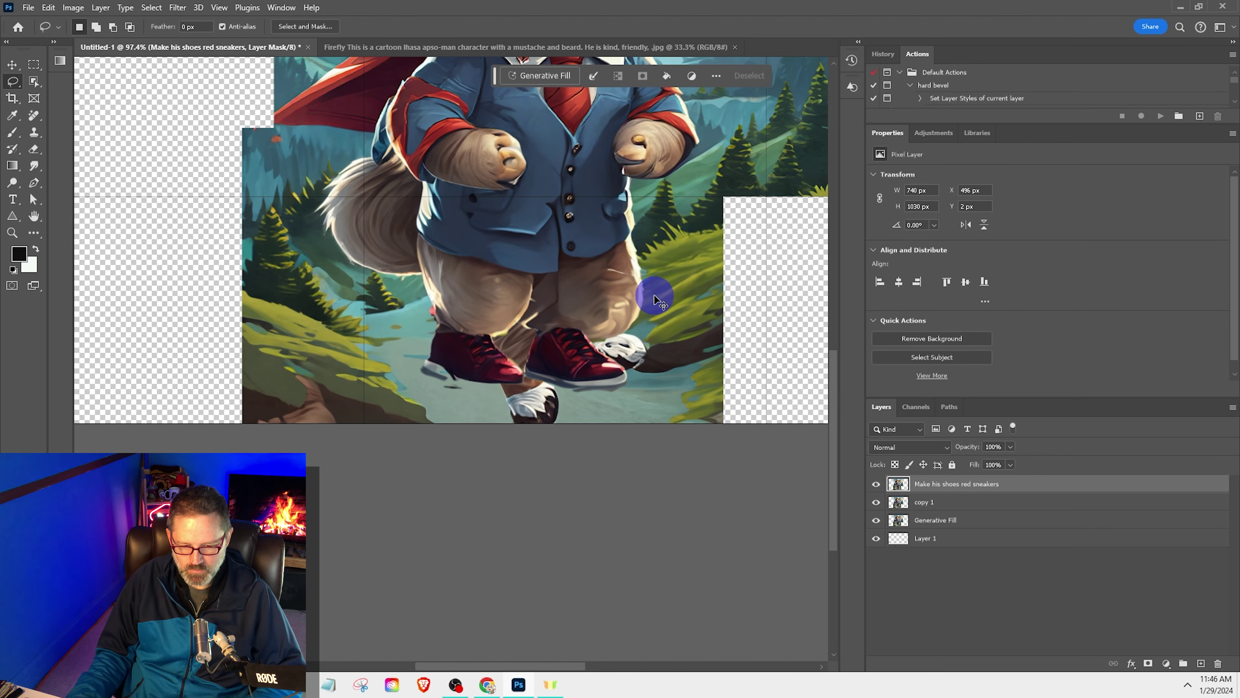
# Step: Check the selection edge at the sneaker soles and apply the dog selection as a layer mask
pyautogui.moveTo(655, 291); pyautogui.dragTo(521, 153)
pyautogui.moveTo(457, 346); pyautogui.dragTo(509, 275)
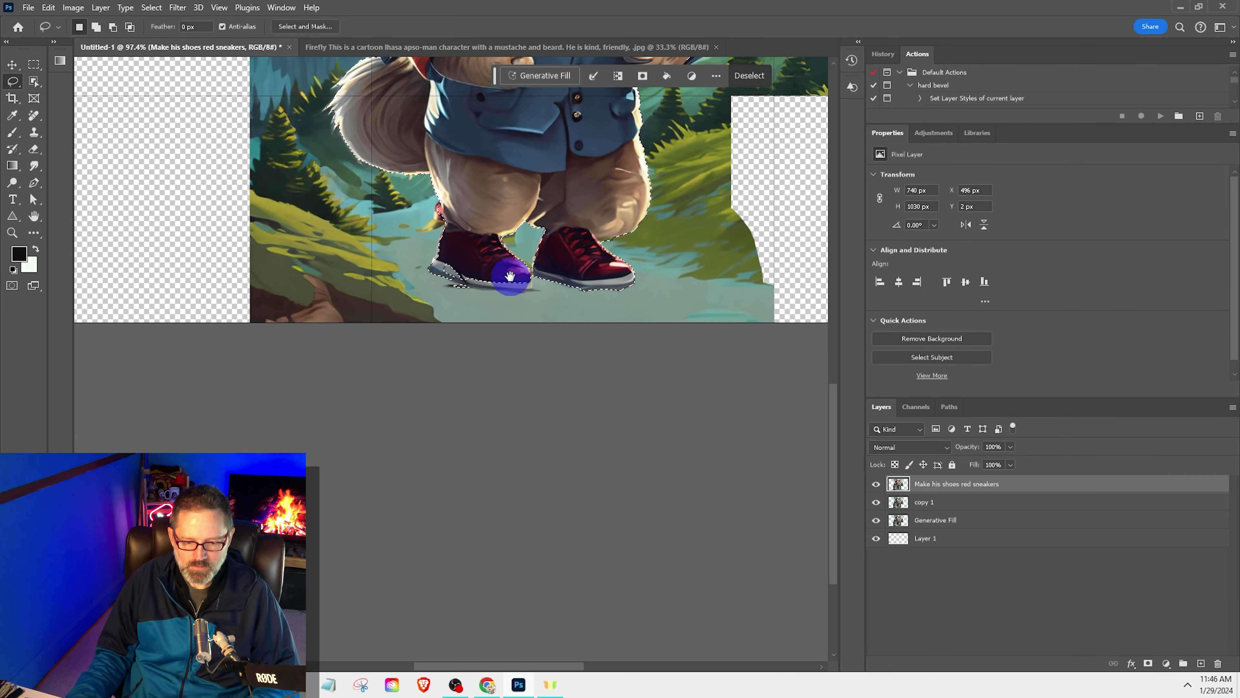
pyautogui.scroll(10, 510, 274)
pyautogui.scroll(2, 524, 280)
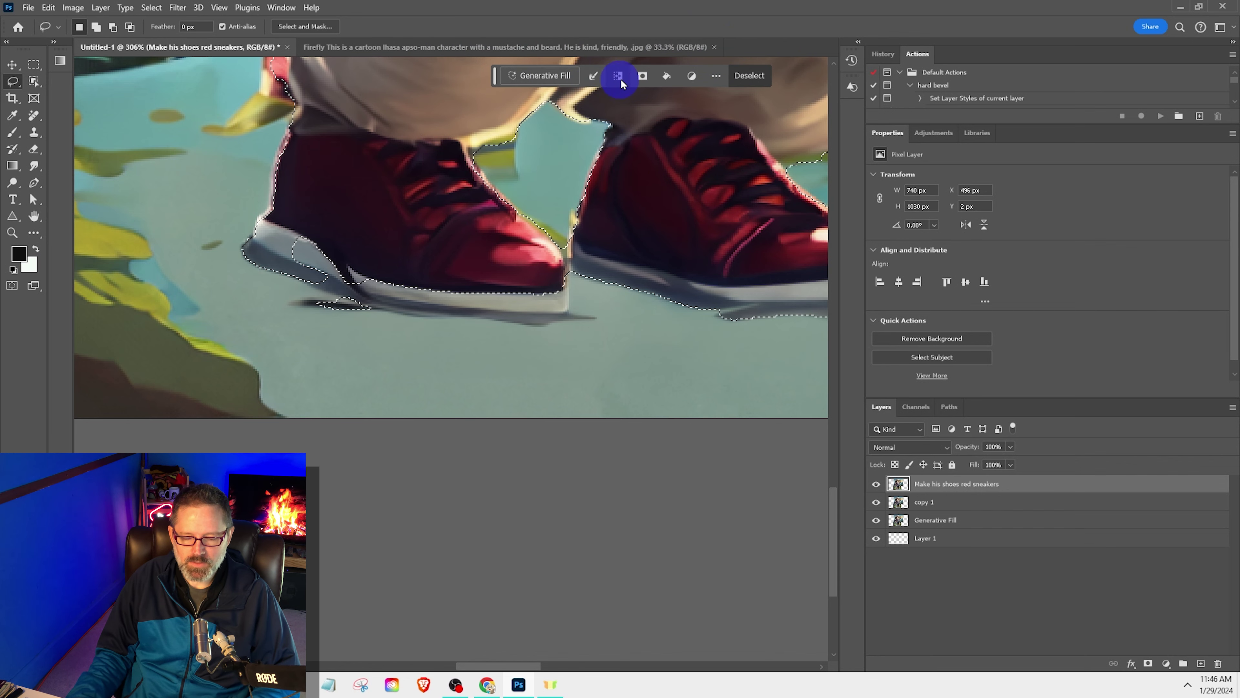
pyautogui.click(643, 76)
pyautogui.scroll(-5, 642, 188)
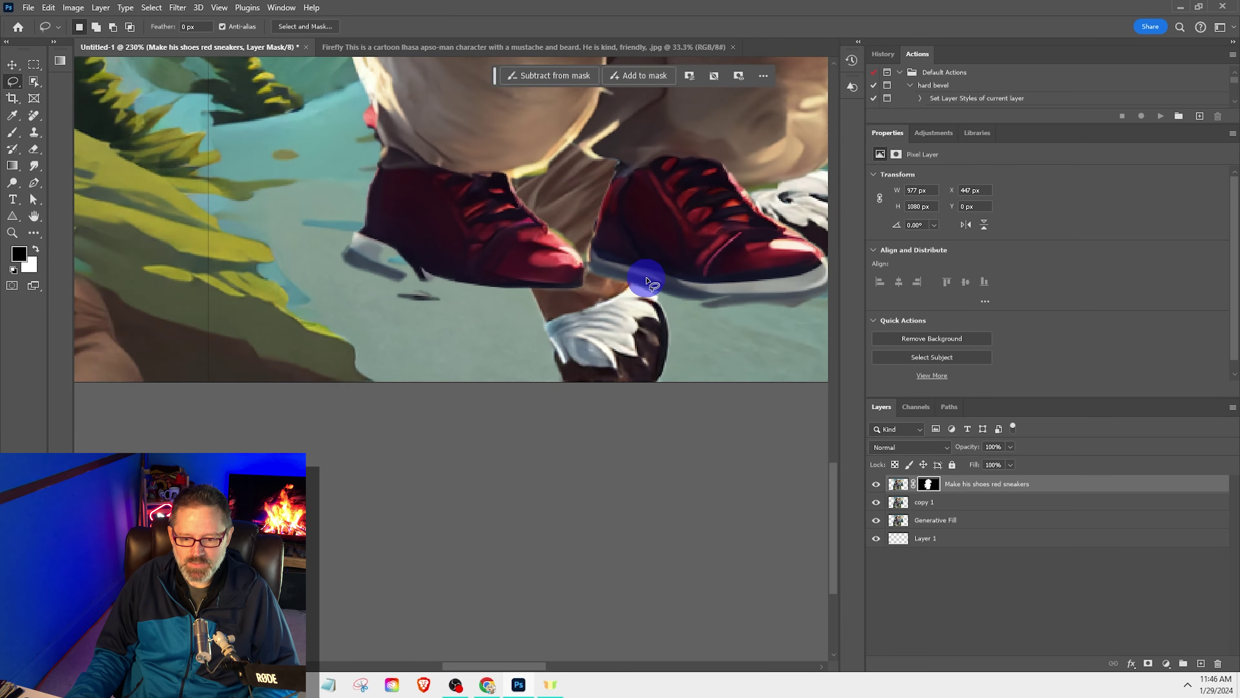
# Step: Examine the dog cutout's edges up close, especially the sneaker soles, legs and fur outline
pyautogui.scroll(3, 641, 304)
pyautogui.scroll(-3, 491, 284)
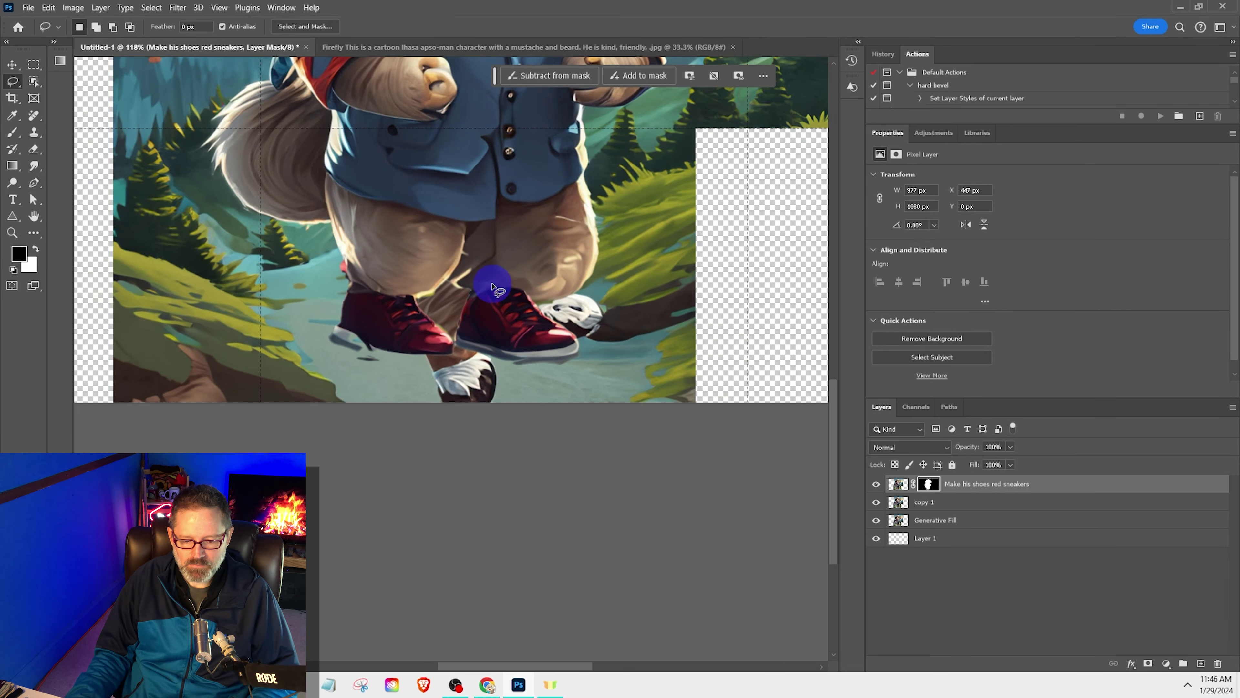
pyautogui.scroll(4, 442, 277)
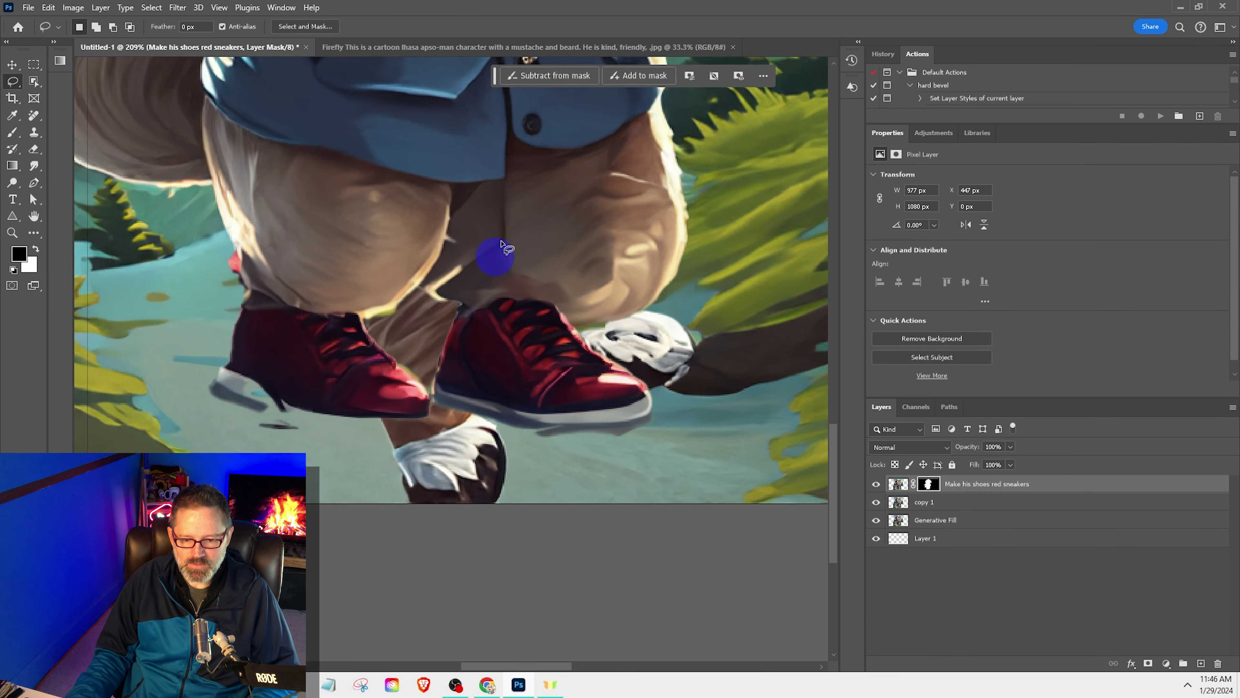
pyautogui.moveTo(511, 182); pyautogui.dragTo(521, 285)
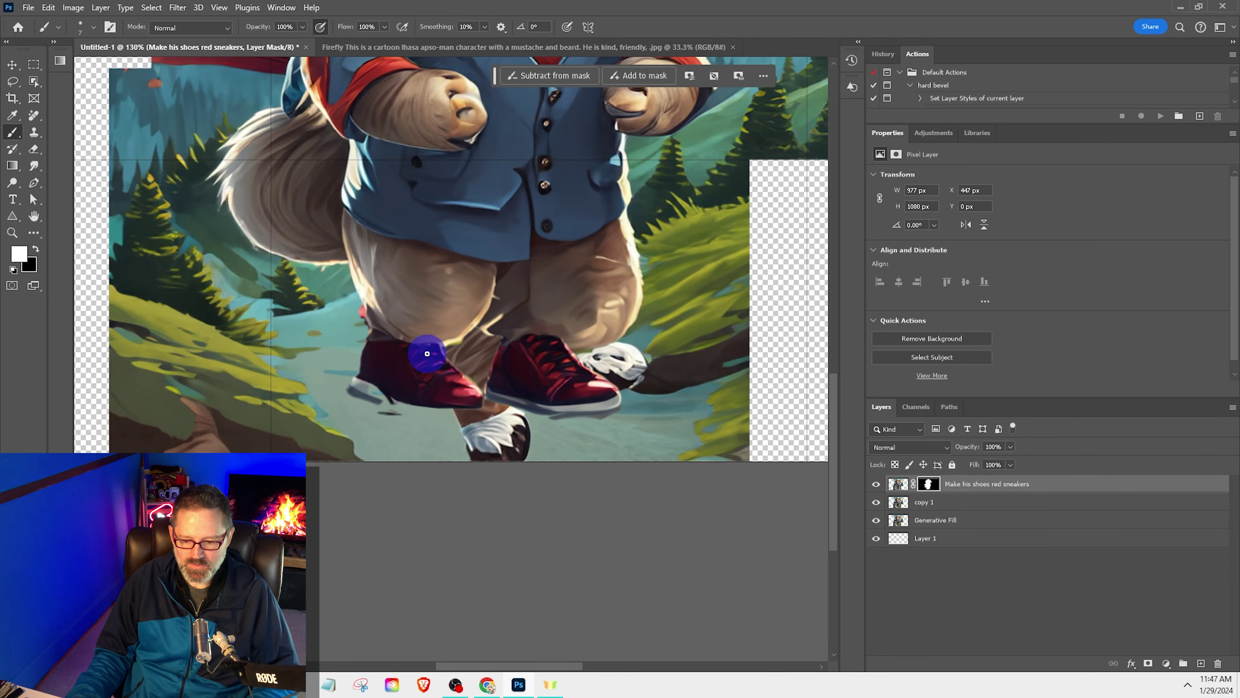
pyautogui.scroll(5, 428, 352)
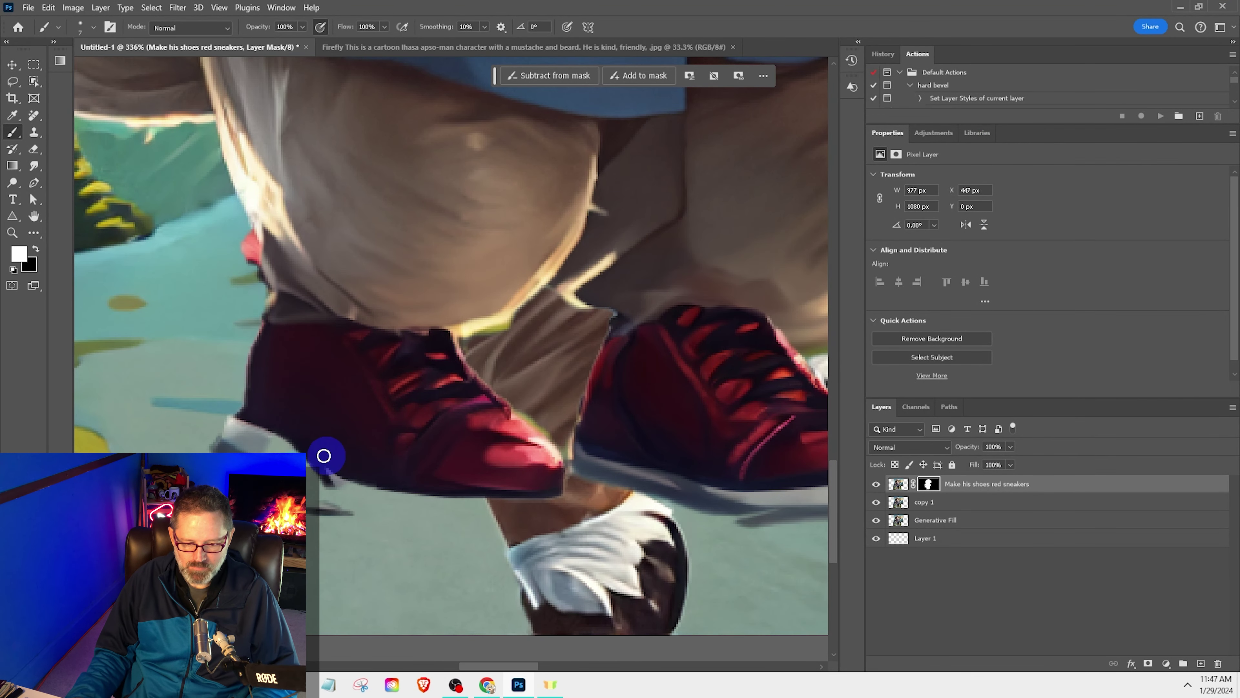
pyautogui.scroll(-5, 379, 487)
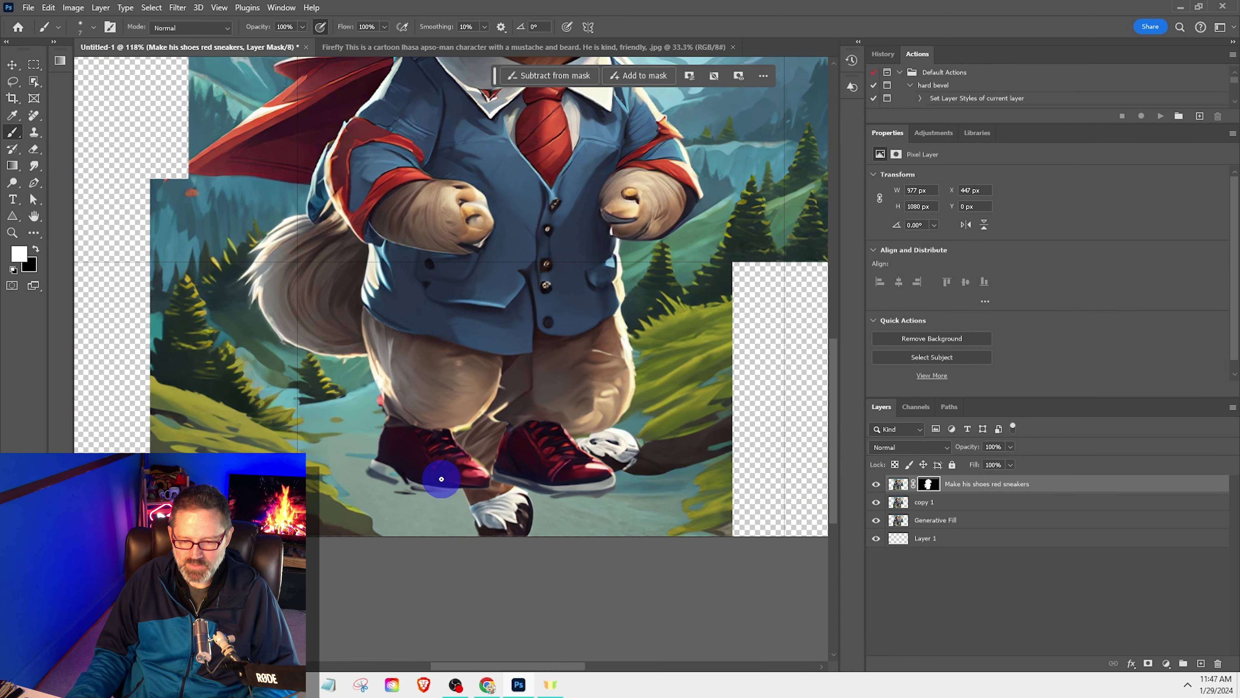
pyautogui.scroll(3, 455, 476)
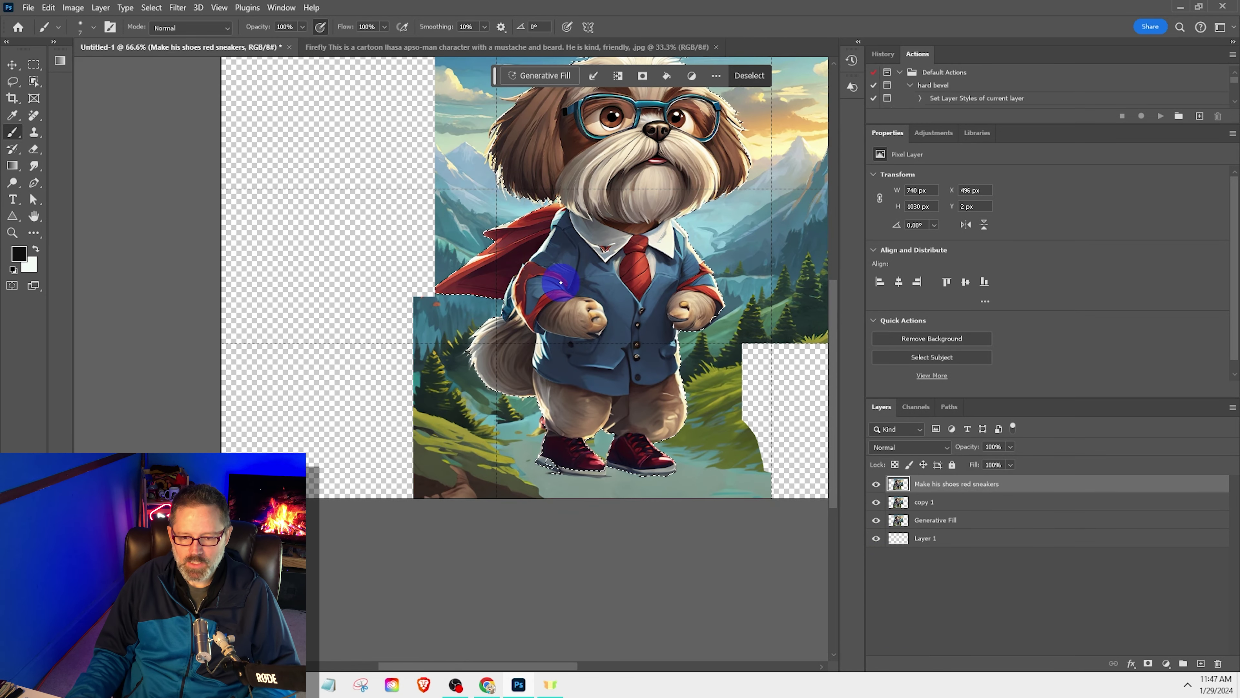
pyautogui.scroll(2, 561, 282)
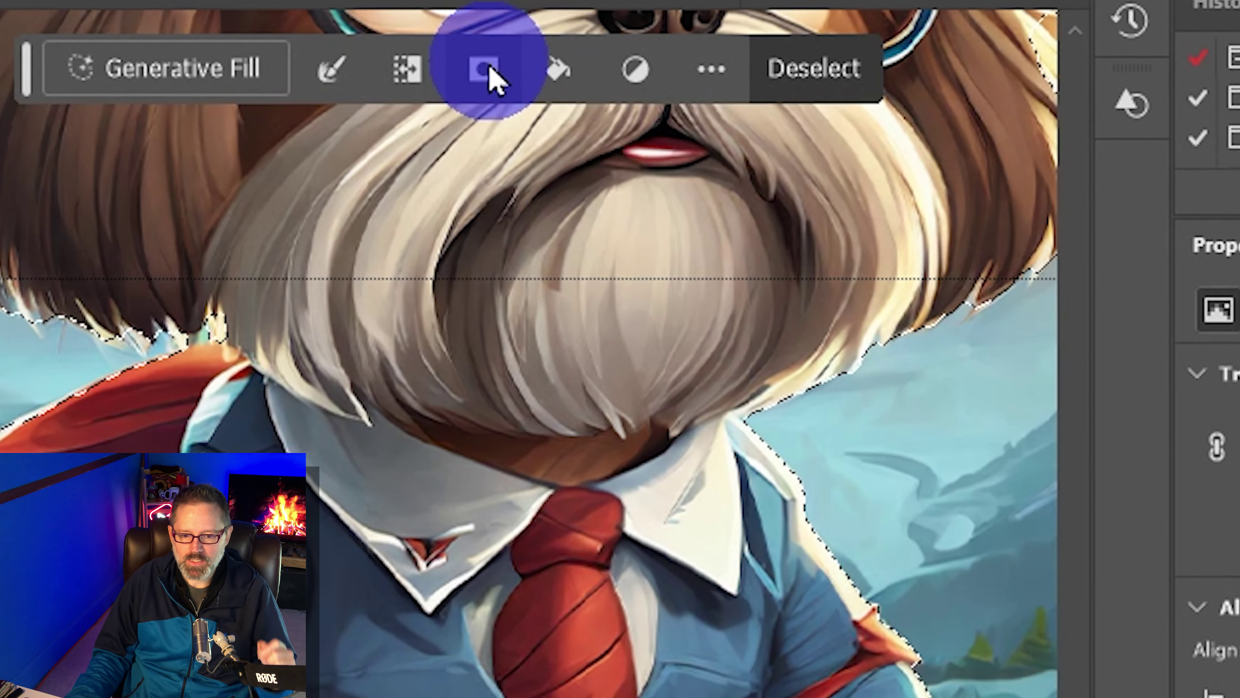
# Step: Apply the dog selection as a mask on the "Make his shoes red sneakers" layer, and hide the copy 1 and Generative Fill layers
pyautogui.click(508, 71)
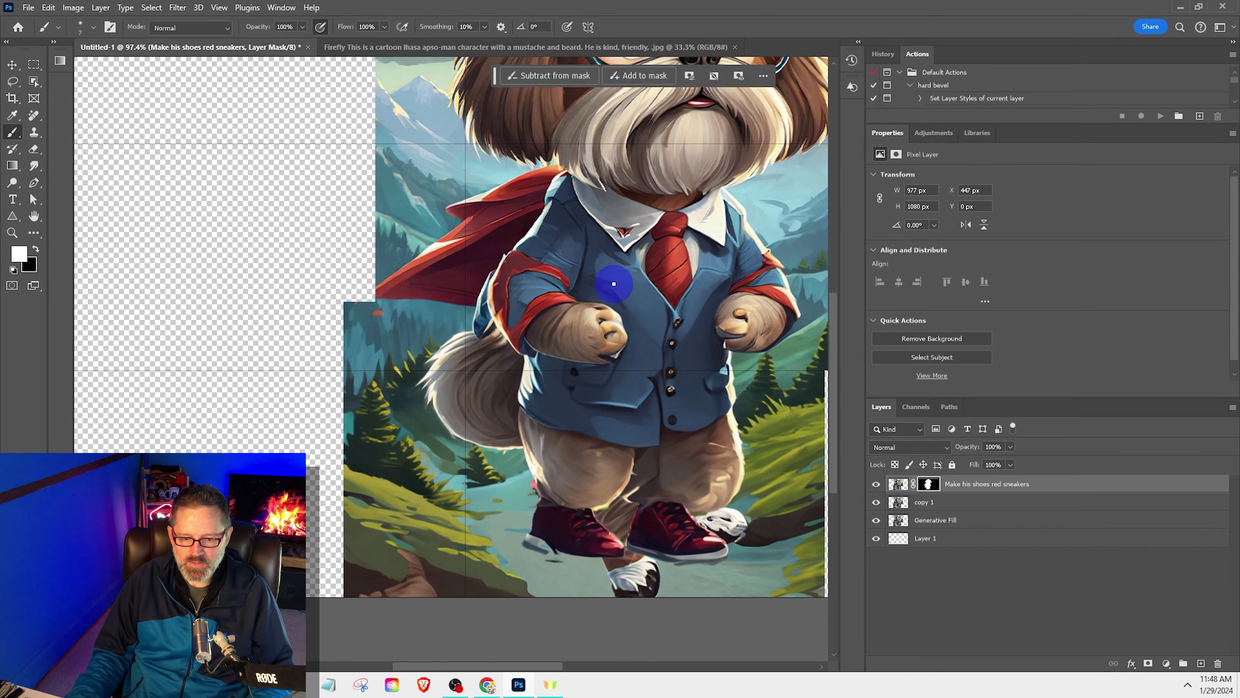
pyautogui.scroll(5, 614, 284)
pyautogui.moveTo(642, 379); pyautogui.dragTo(620, 173)
pyautogui.scroll(-3, 636, 212)
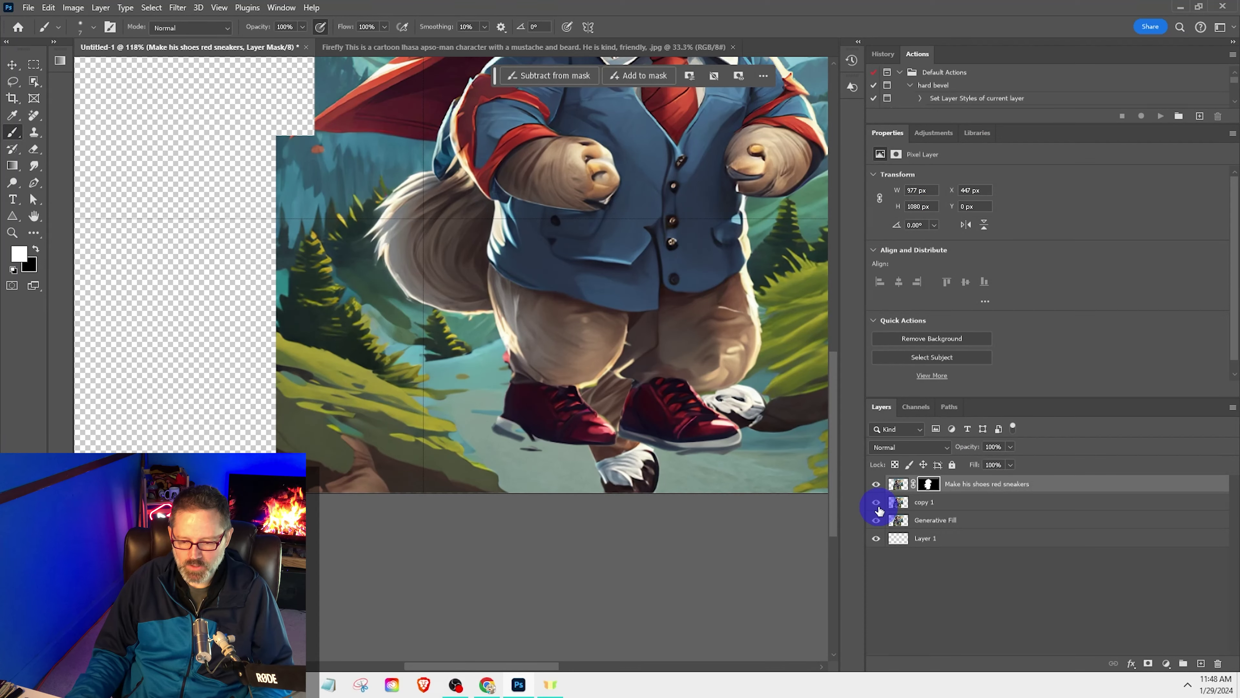
pyautogui.moveTo(877, 503); pyautogui.dragTo(875, 520)
pyautogui.scroll(2, 563, 381)
pyautogui.scroll(-3, 562, 382)
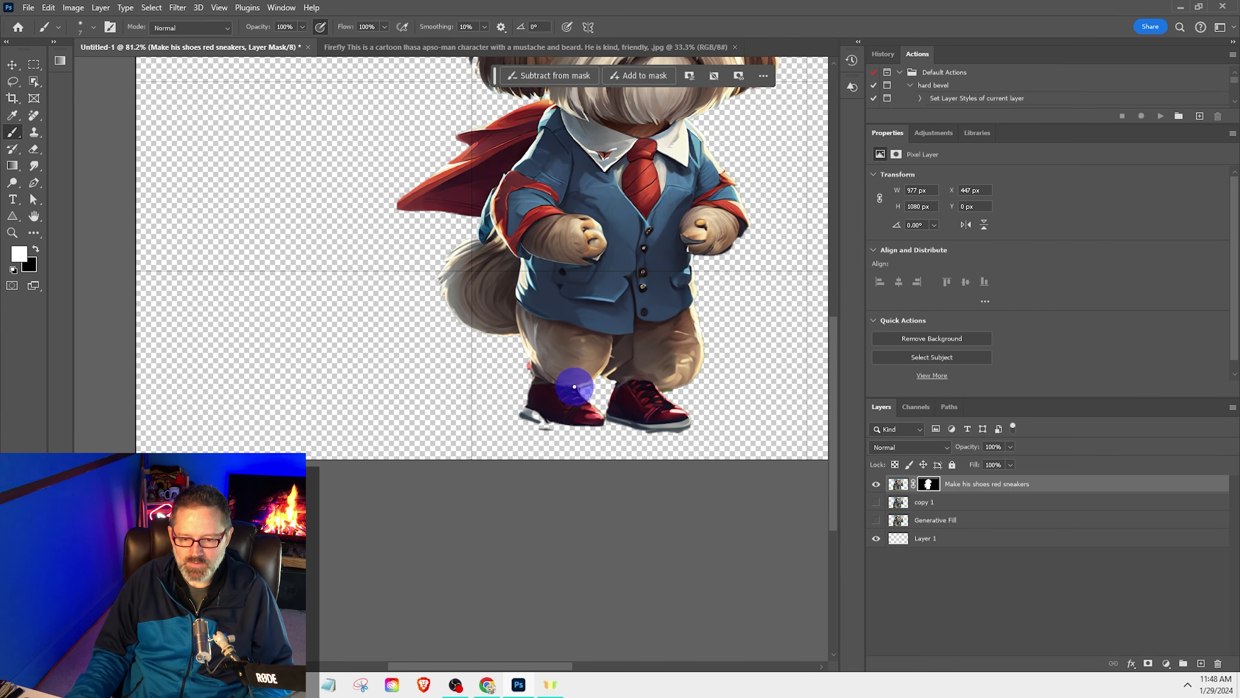
# Step: Paint white on the layer mask with a soft 20 px brush to restore the missing sole of the sneaker nearest the tail
pyautogui.scroll(-2, 575, 386)
pyautogui.scroll(4, 484, 440)
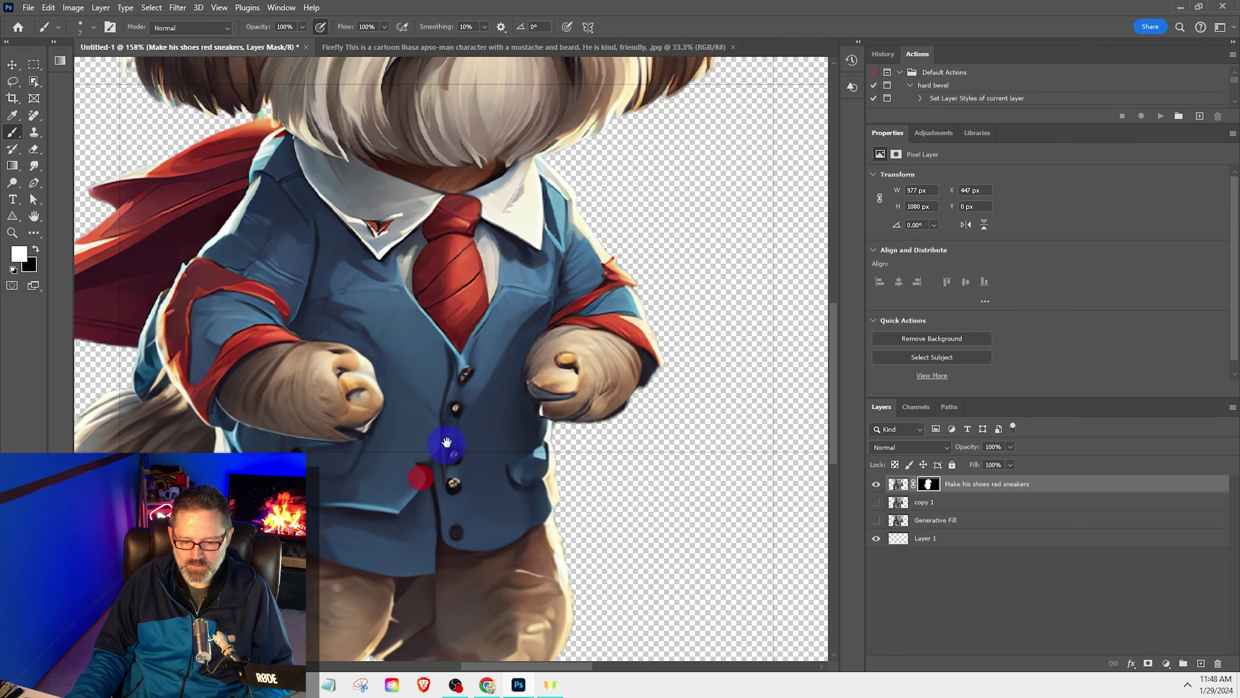
pyautogui.moveTo(447, 443); pyautogui.dragTo(547, 222)
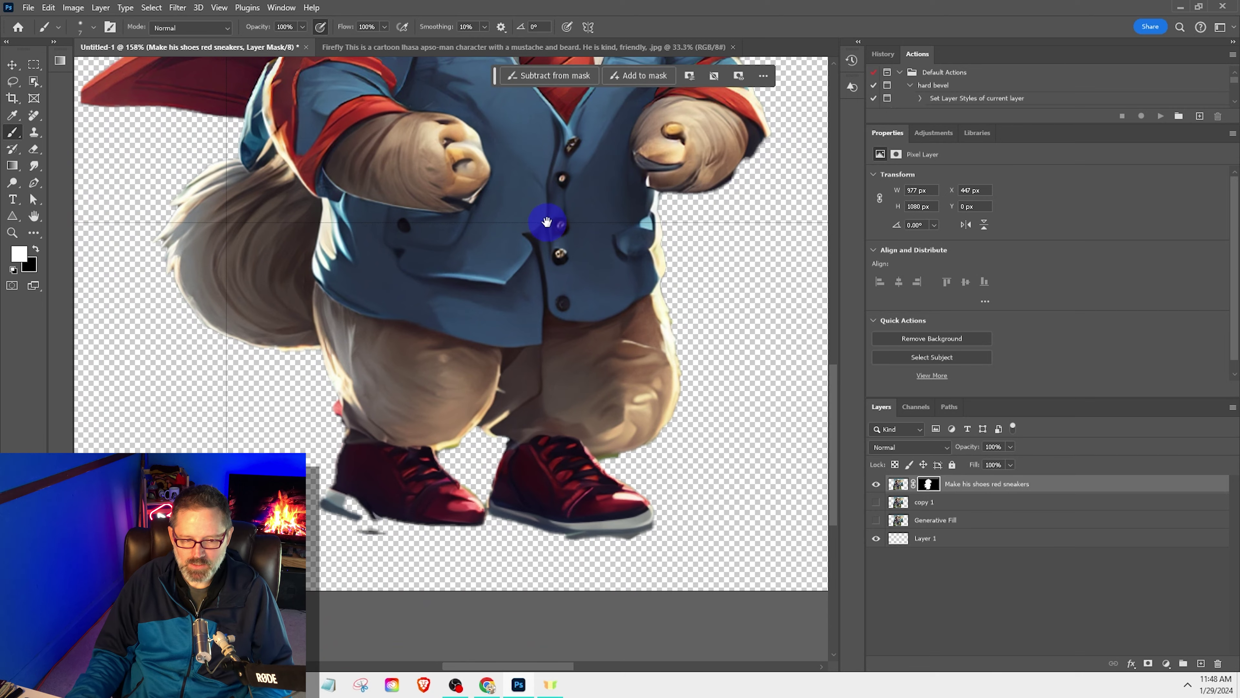
pyautogui.scroll(7, 495, 316)
pyautogui.moveTo(415, 510); pyautogui.dragTo(580, 122)
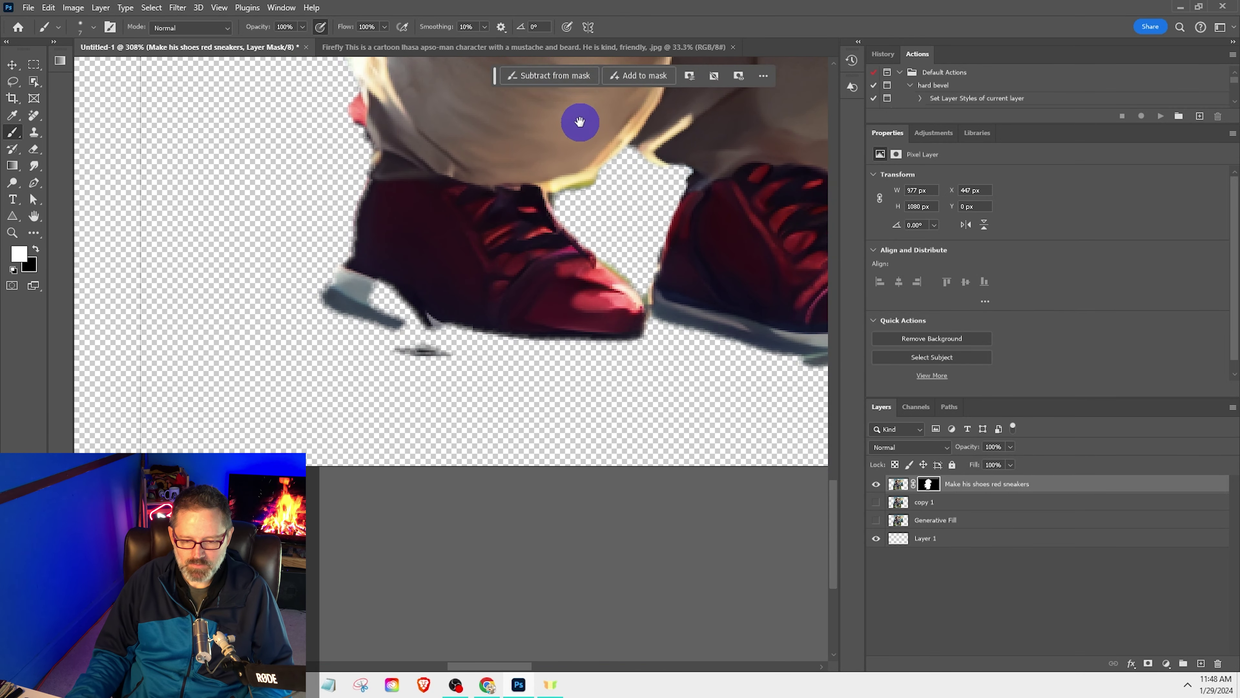
pyautogui.moveTo(495, 304); pyautogui.dragTo(494, 336)
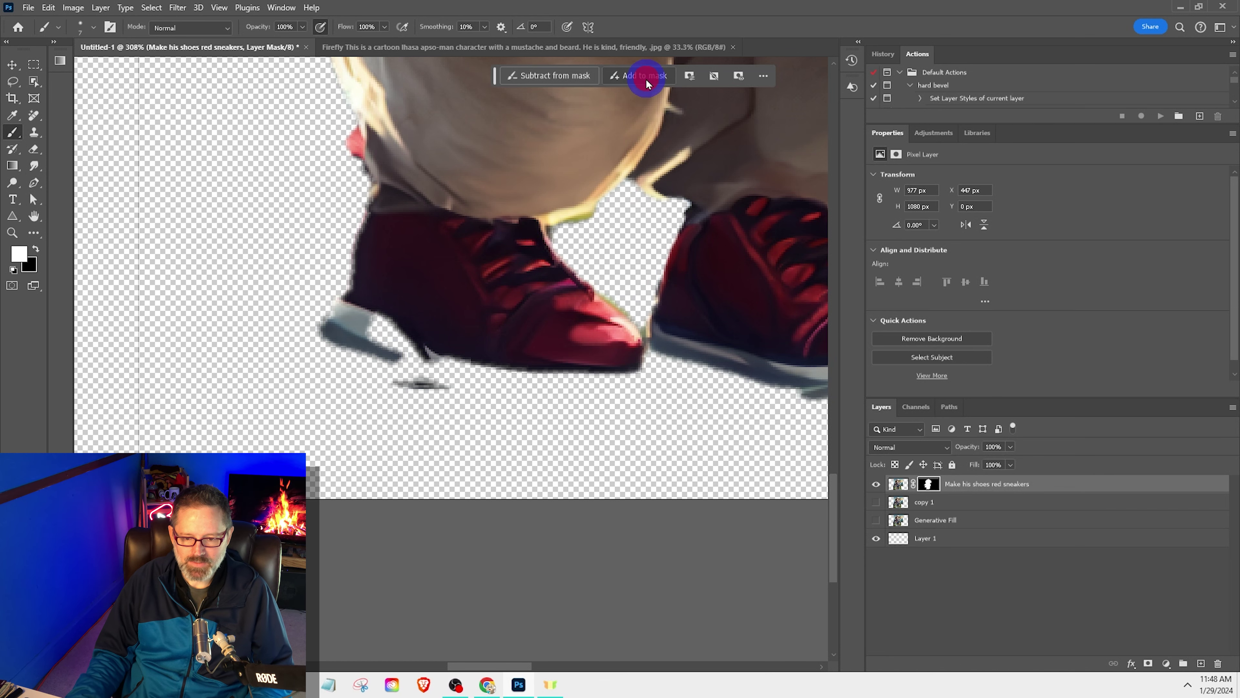
pyautogui.scroll(3, 417, 336)
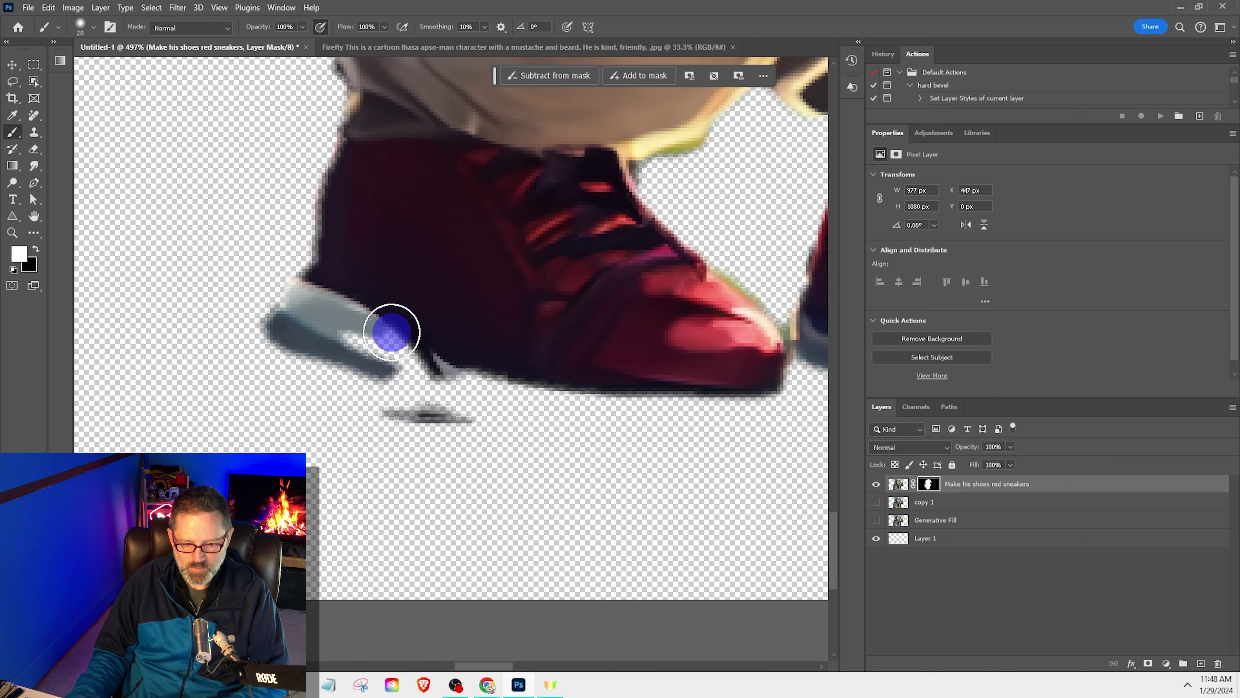
pyautogui.moveTo(392, 332)
pyautogui.mouseDown()
pyautogui.moveTo(367, 333)
pyautogui.moveTo(355, 304)
pyautogui.moveTo(414, 298)
pyautogui.moveTo(391, 334)
pyautogui.moveTo(430, 348)
pyautogui.moveTo(446, 336)
pyautogui.moveTo(435, 342)
pyautogui.moveTo(489, 354)
pyautogui.moveTo(769, 379)
pyautogui.mouseUp()
pyautogui.click(752, 367)
pyautogui.moveTo(521, 351)
pyautogui.mouseDown()
pyautogui.moveTo(423, 348)
pyautogui.moveTo(388, 325)
pyautogui.moveTo(364, 333)
pyautogui.moveTo(417, 347)
pyautogui.moveTo(434, 367)
pyautogui.mouseUp()
pyautogui.moveTo(404, 343)
pyautogui.mouseDown()
pyautogui.moveTo(521, 372)
pyautogui.moveTo(485, 343)
pyautogui.moveTo(479, 373)
pyautogui.moveTo(674, 416)
pyautogui.moveTo(606, 411)
pyautogui.moveTo(637, 411)
pyautogui.mouseUp()
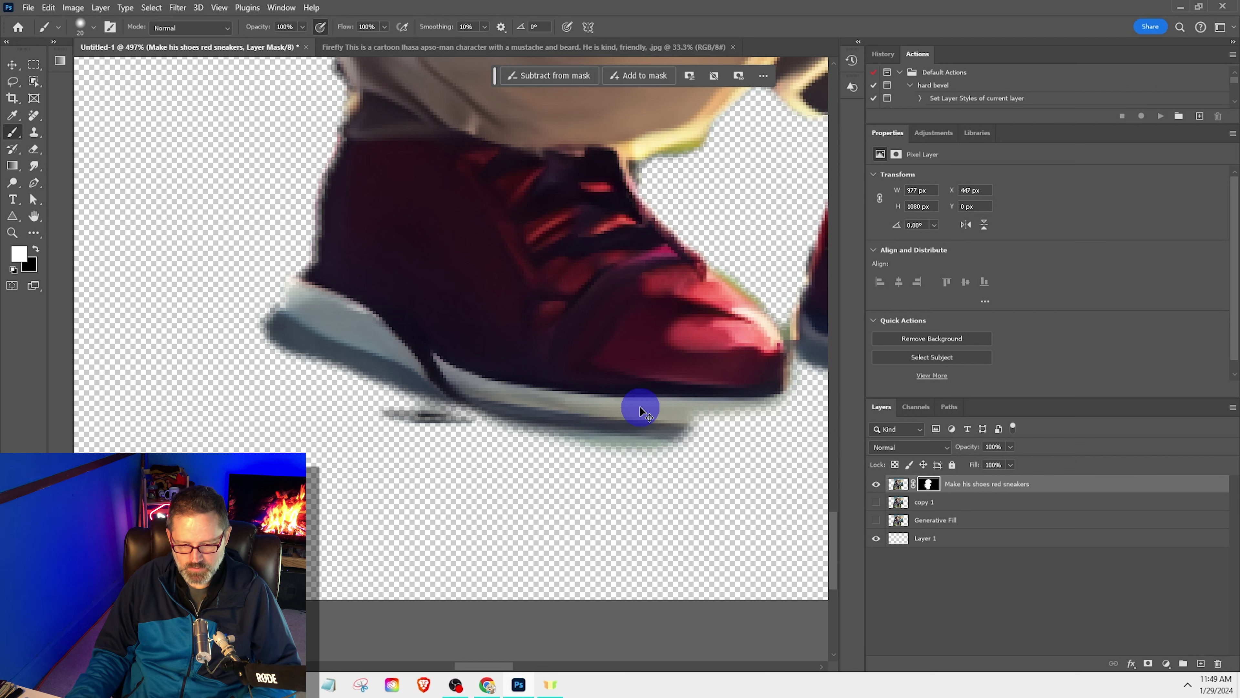
pyautogui.hotkey('ctrl', 'z')
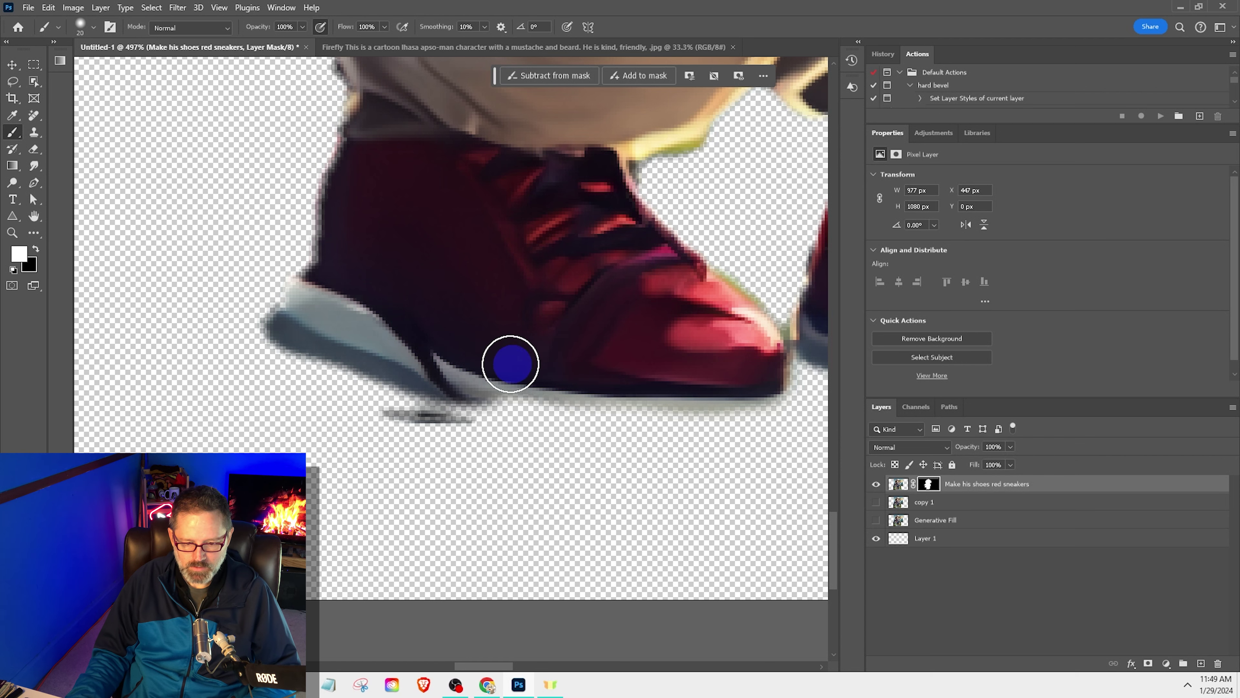
pyautogui.moveTo(510, 360)
pyautogui.mouseDown()
pyautogui.moveTo(701, 387)
pyautogui.moveTo(662, 389)
pyautogui.mouseUp()
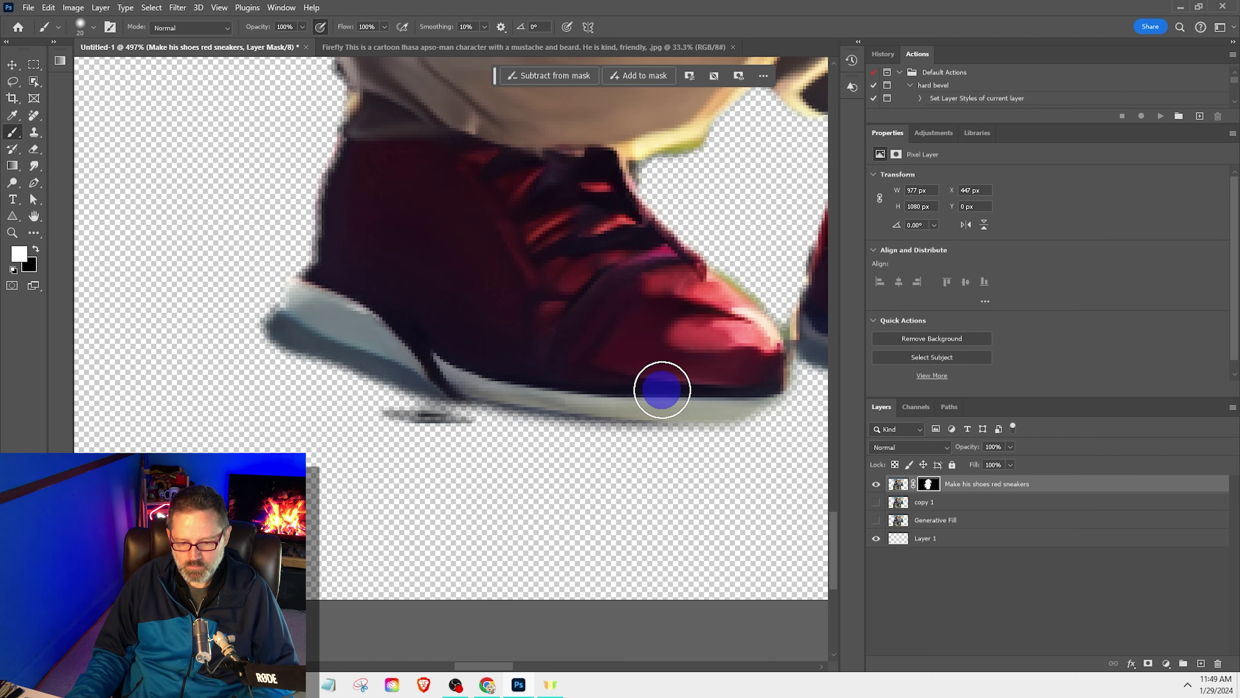
# Step: Subtract the stray dark shadow beneath the heel of the tail-side sneaker from the layer mask
pyautogui.scroll(-6, 643, 386)
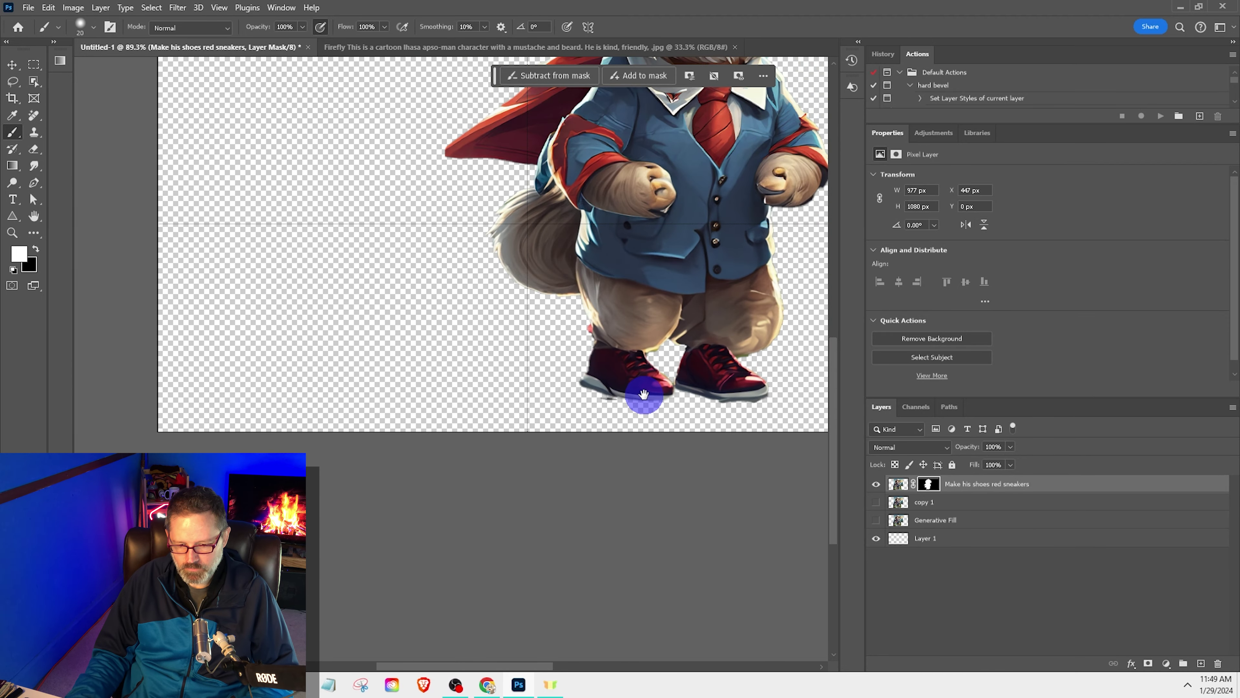
pyautogui.scroll(8, 606, 408)
pyautogui.moveTo(663, 309)
pyautogui.mouseDown()
pyautogui.moveTo(468, 363)
pyautogui.moveTo(451, 386)
pyautogui.mouseUp()
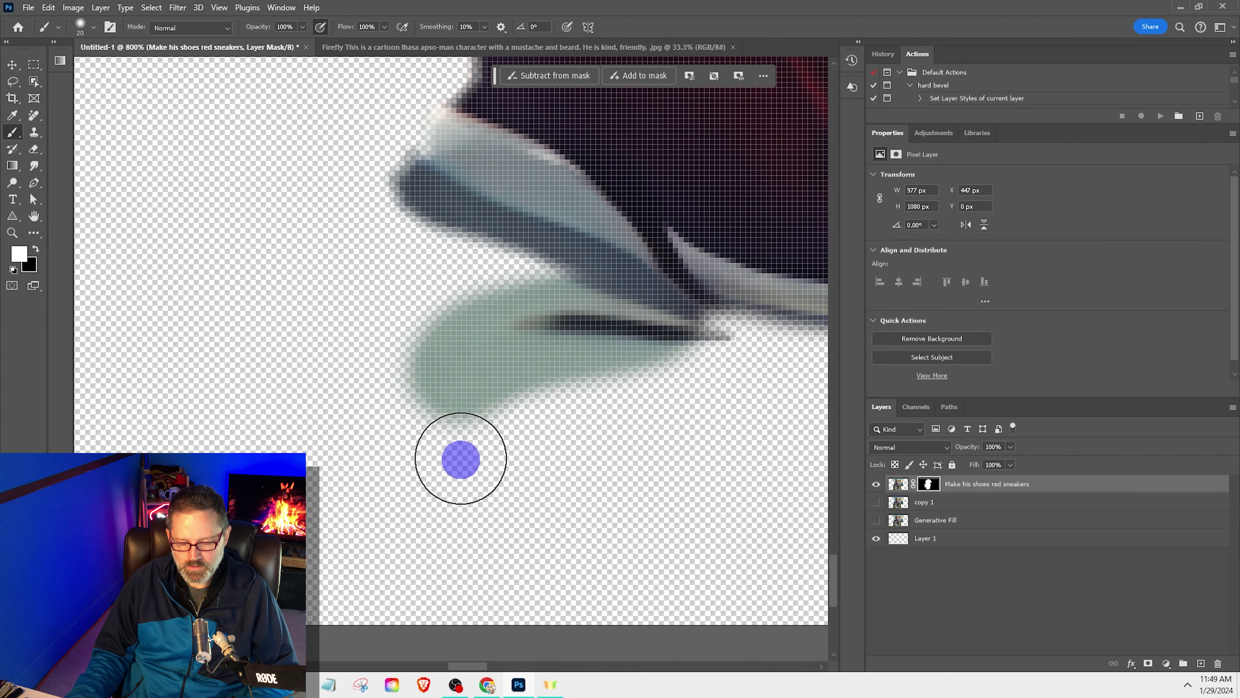
pyautogui.hotkey('ctrl', 'z')
pyautogui.click(562, 75)
pyautogui.moveTo(584, 345); pyautogui.dragTo(694, 369)
pyautogui.scroll(-4, 637, 435)
pyautogui.scroll(4, 563, 435)
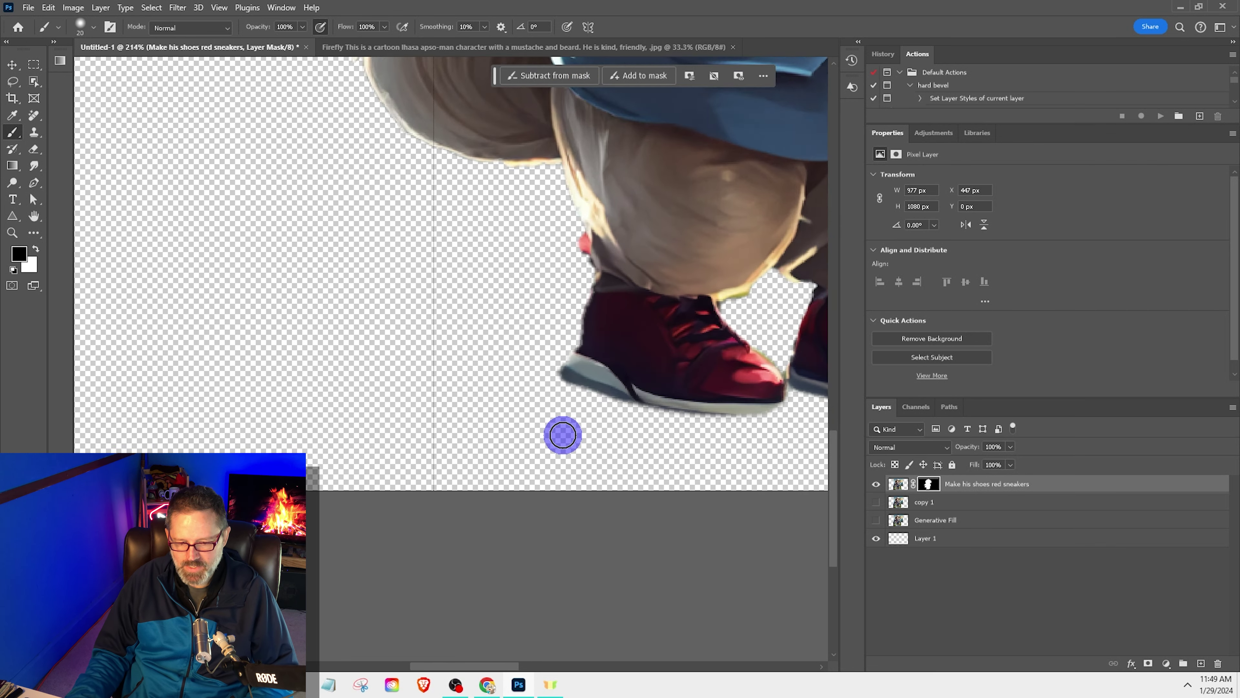
# Step: Trim the dark underside of the tail-side sneaker's heel from the mask, reducing the brush size for finer edge work
pyautogui.moveTo(618, 410)
pyautogui.mouseDown()
pyautogui.moveTo(465, 446)
pyautogui.moveTo(476, 458)
pyautogui.mouseUp()
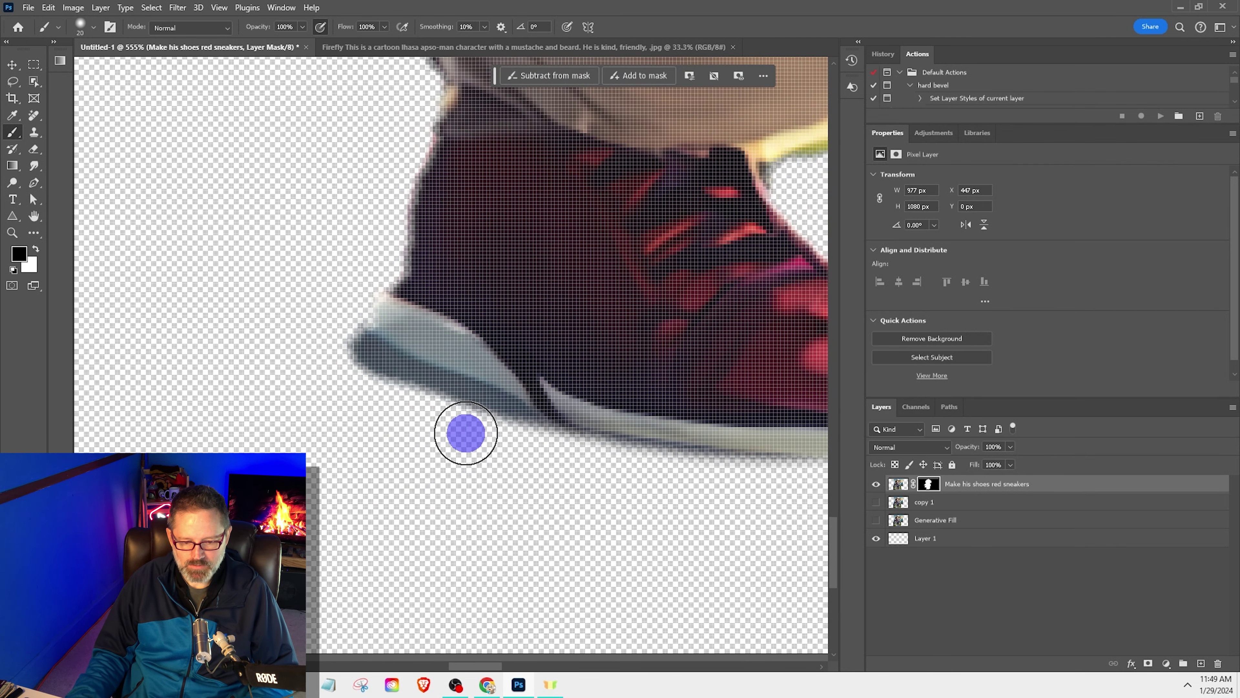
pyautogui.scroll(-1, 349, 404)
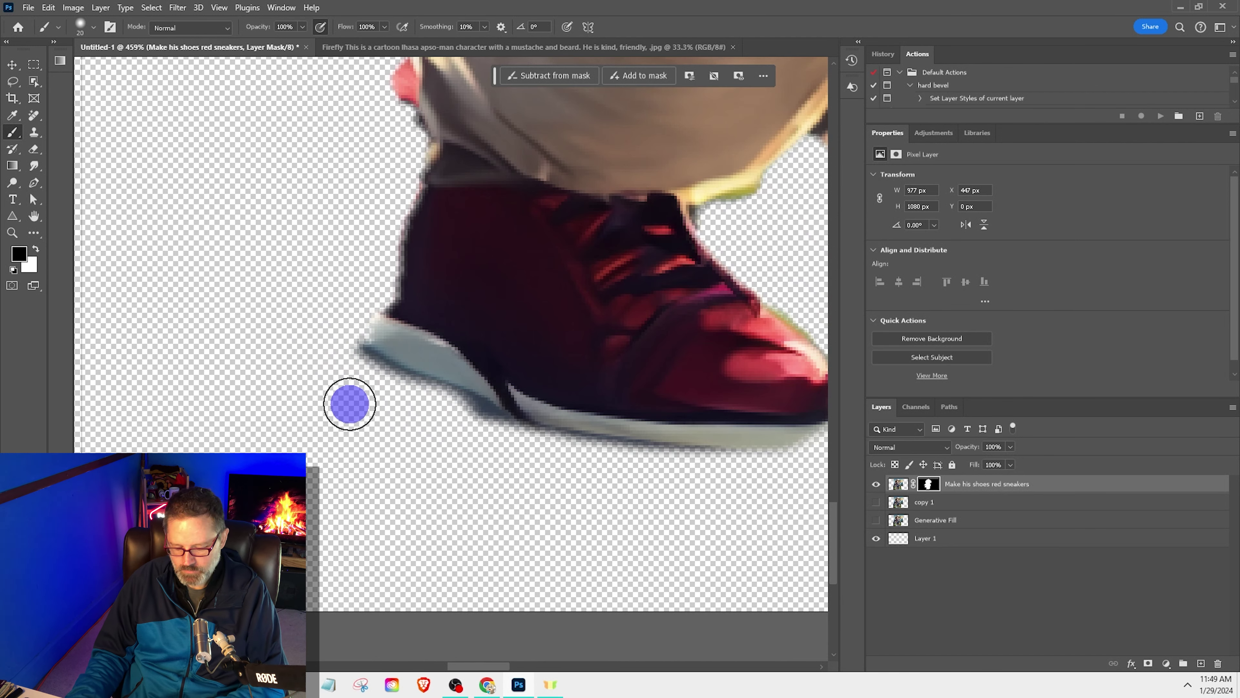
pyautogui.press('[')
pyautogui.press('[')
pyautogui.press('[')
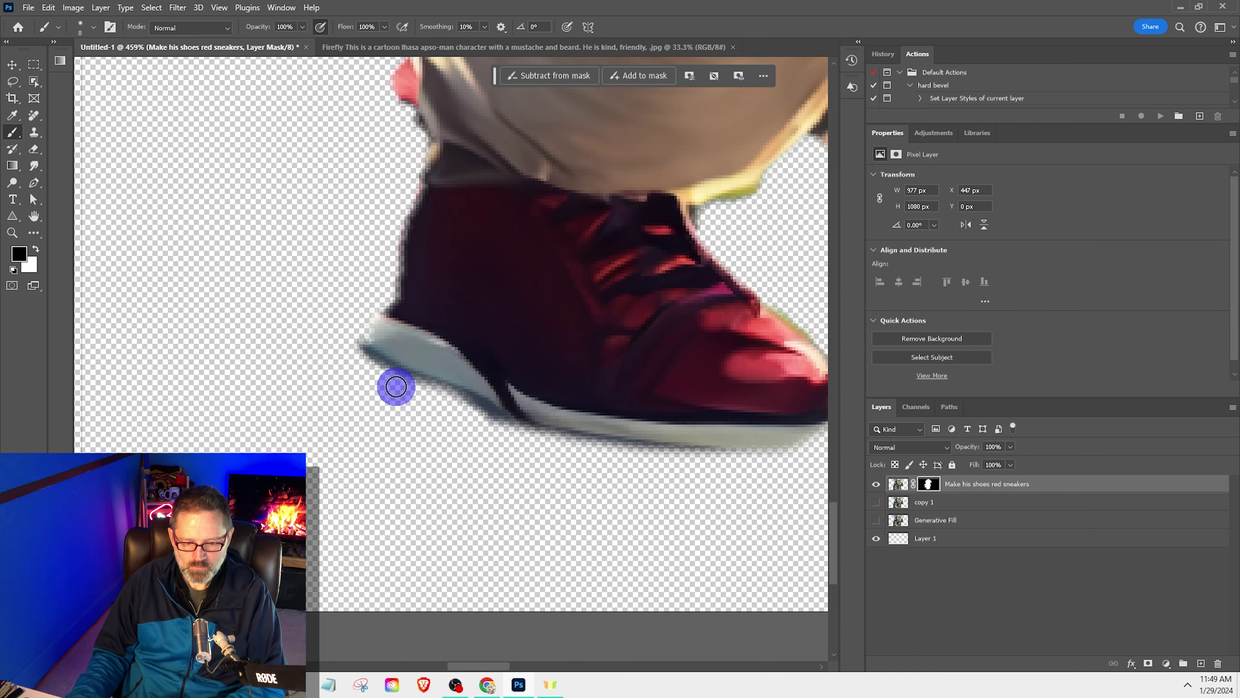
# Step: Mask out the leftover shadow beneath the sole of the other sneaker so its lower edge is clean
pyautogui.scroll(-3, 450, 408)
pyautogui.scroll(1, 573, 471)
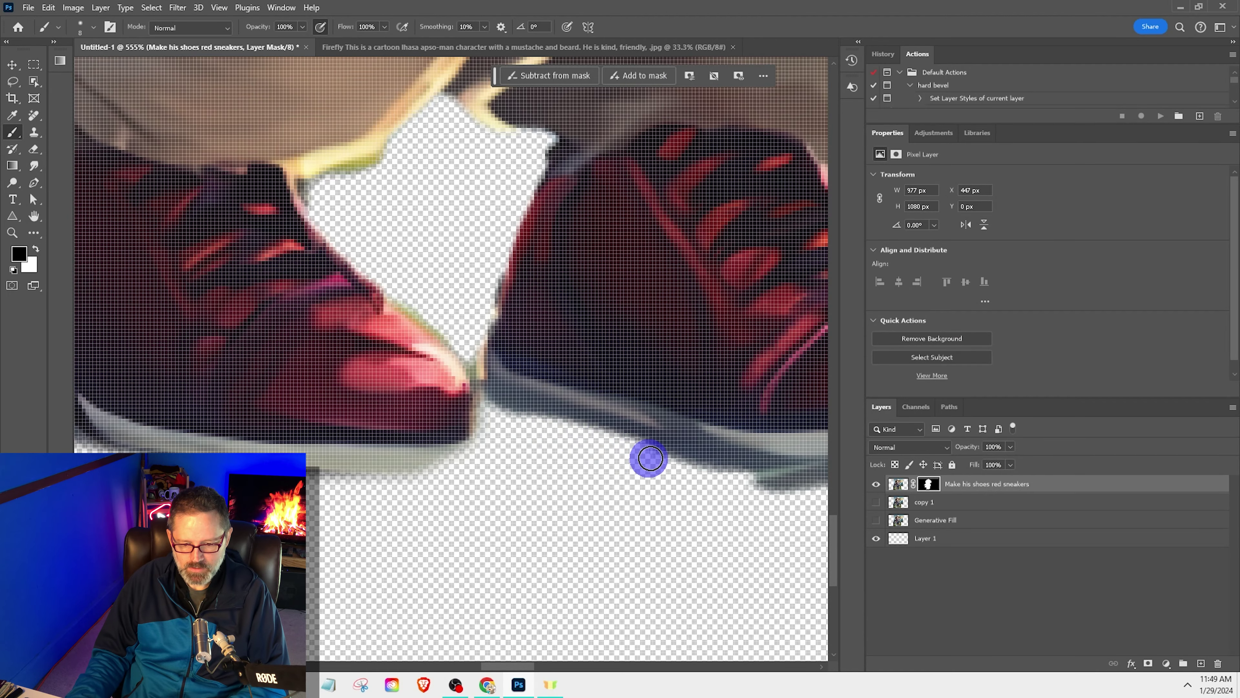
pyautogui.moveTo(748, 492); pyautogui.dragTo(524, 488)
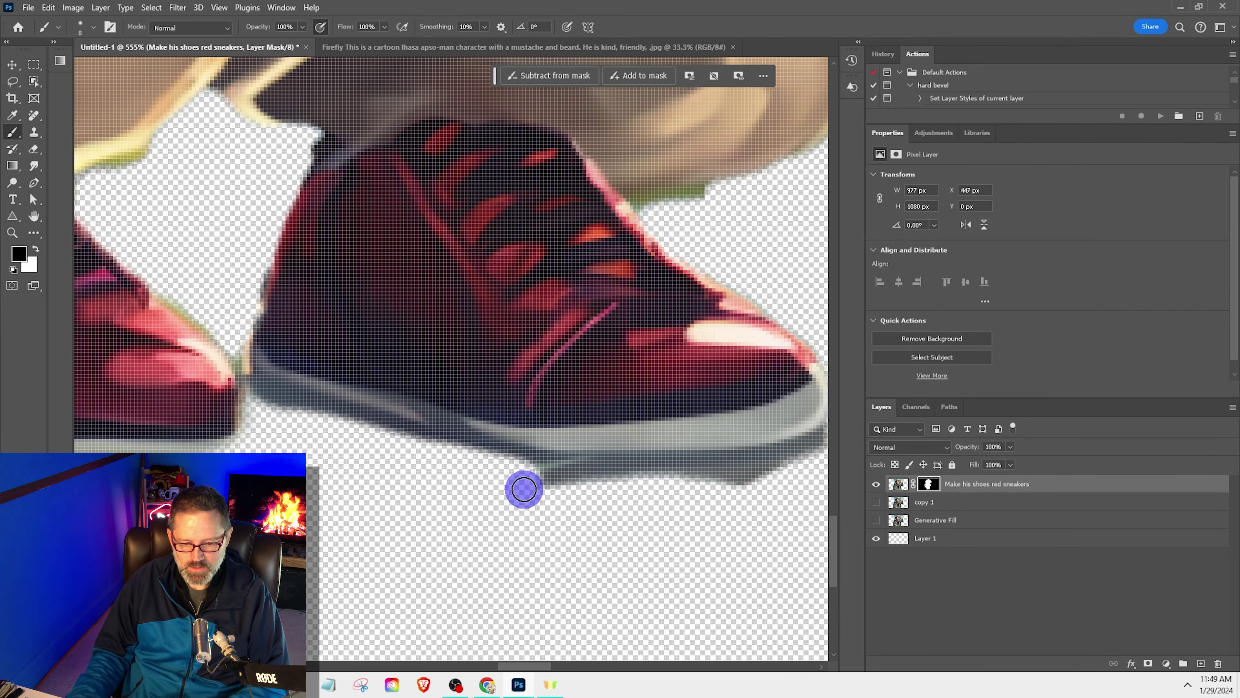
pyautogui.moveTo(776, 496); pyautogui.dragTo(709, 515)
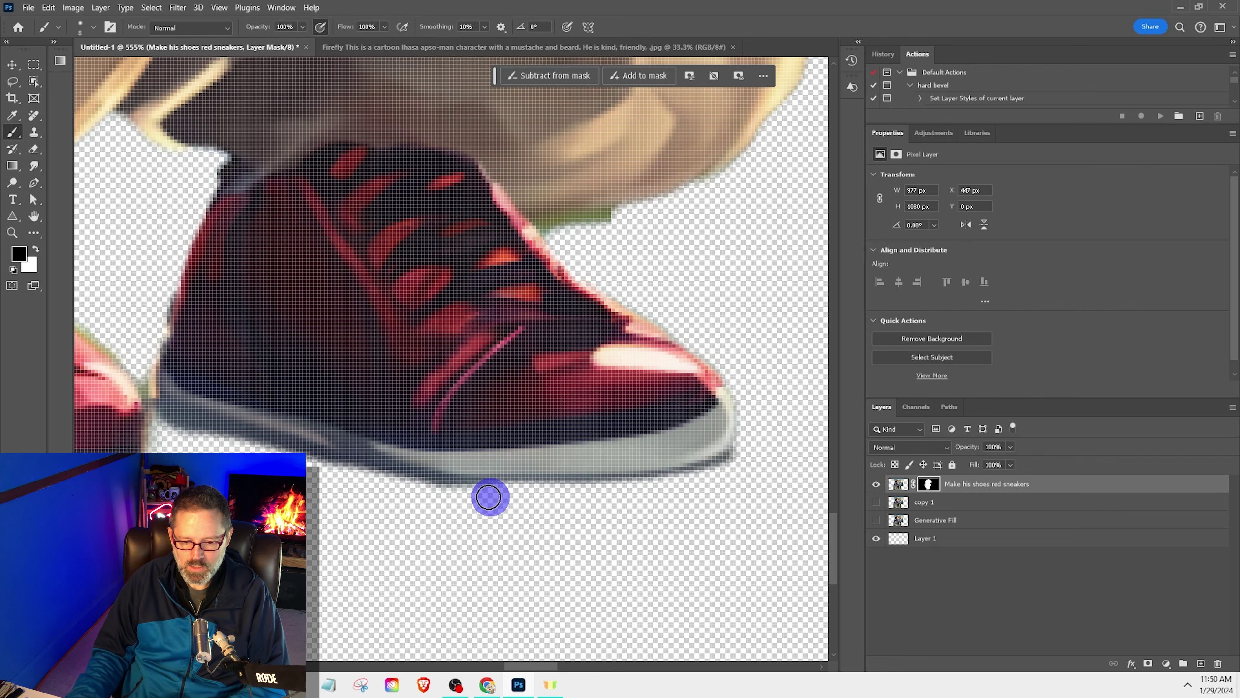
# Step: Shrink the brush further and clean the mask edge under that sneaker's heel and the front part of its sole
pyautogui.moveTo(327, 504); pyautogui.dragTo(594, 543)
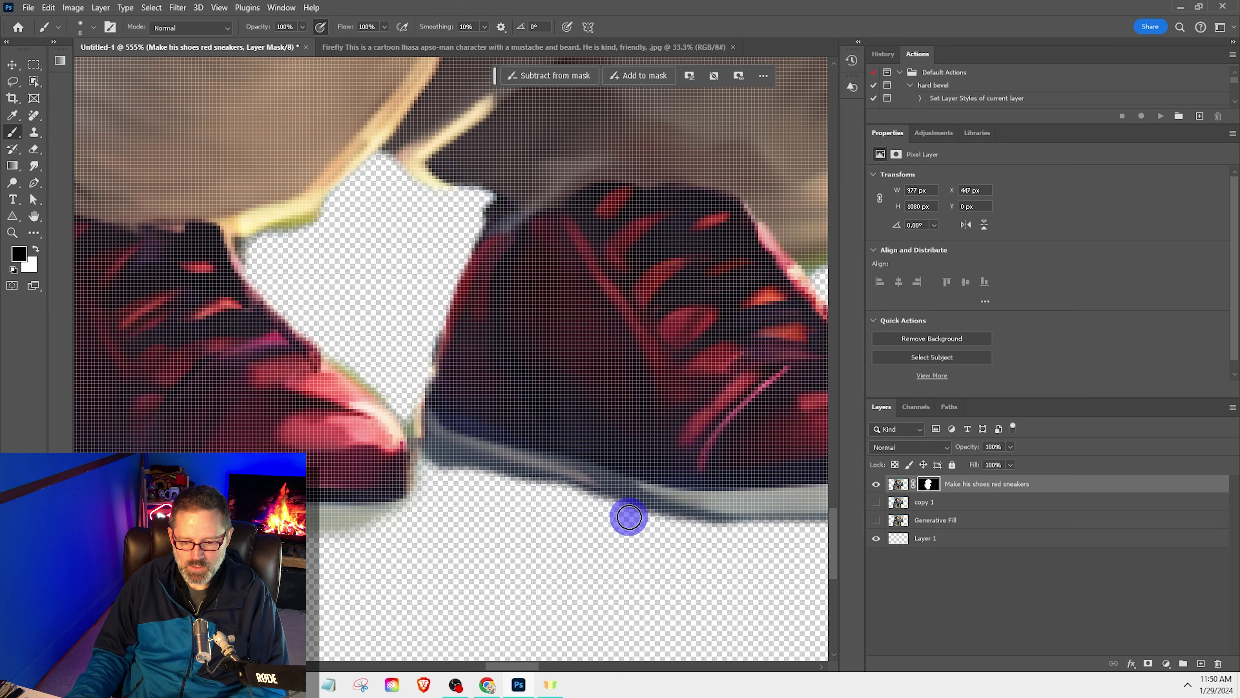
pyautogui.scroll(5, 495, 541)
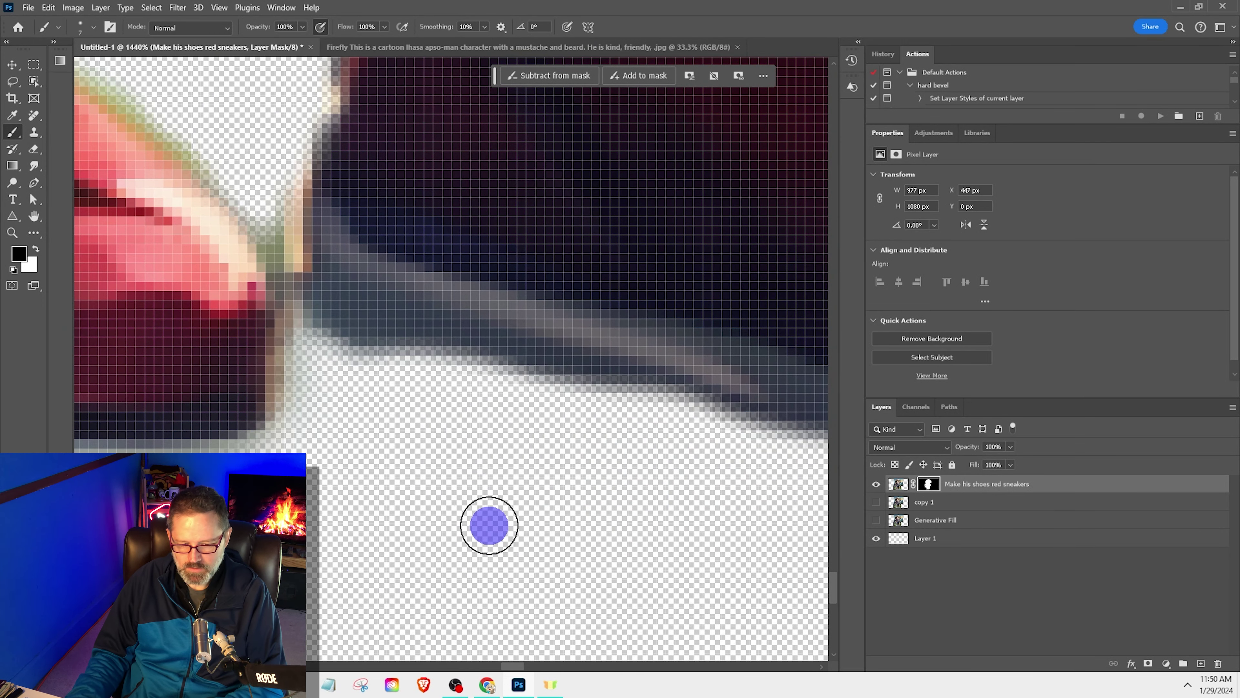
pyautogui.press('[')
pyautogui.press('[')
pyautogui.press('[')
pyautogui.press('[')
pyautogui.moveTo(343, 334); pyautogui.dragTo(626, 397)
pyautogui.moveTo(419, 392); pyautogui.dragTo(493, 458)
pyautogui.moveTo(462, 432)
pyautogui.mouseDown()
pyautogui.moveTo(415, 382)
pyautogui.moveTo(571, 431)
pyautogui.mouseUp()
pyautogui.scroll(-10, 569, 430)
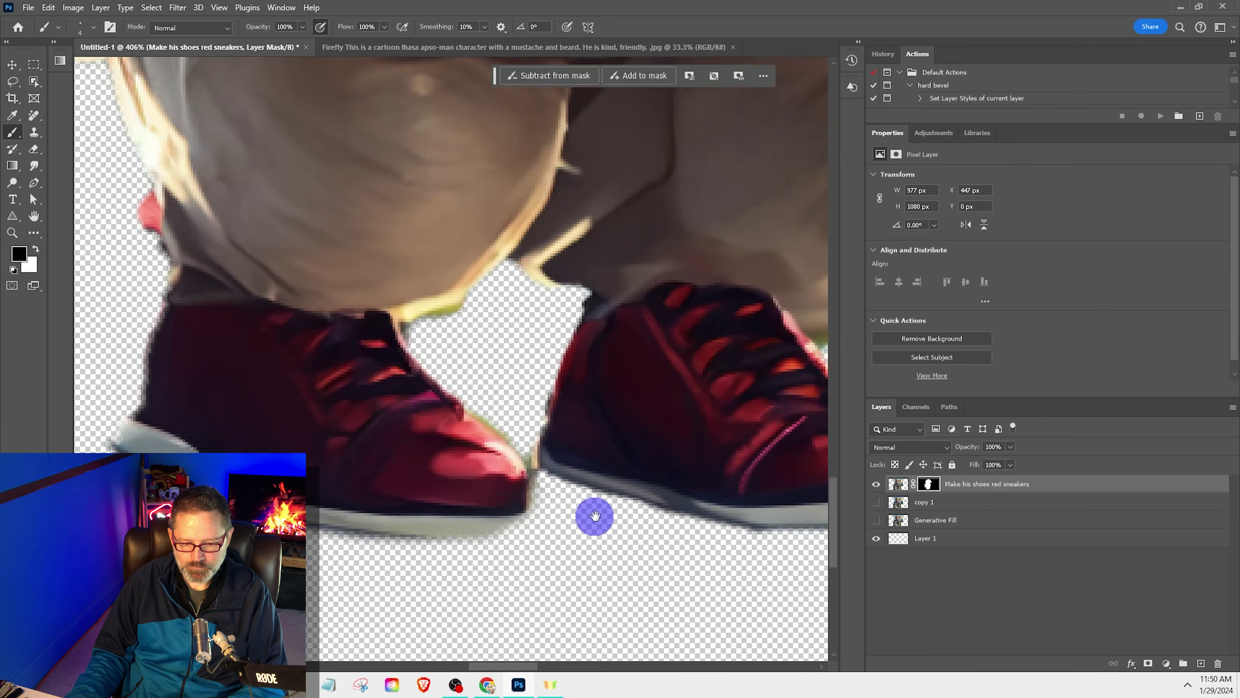
# Step: Remove the dark fringe around the toe tip of the same sneaker's sole from the layer mask
pyautogui.scroll(10, 642, 540)
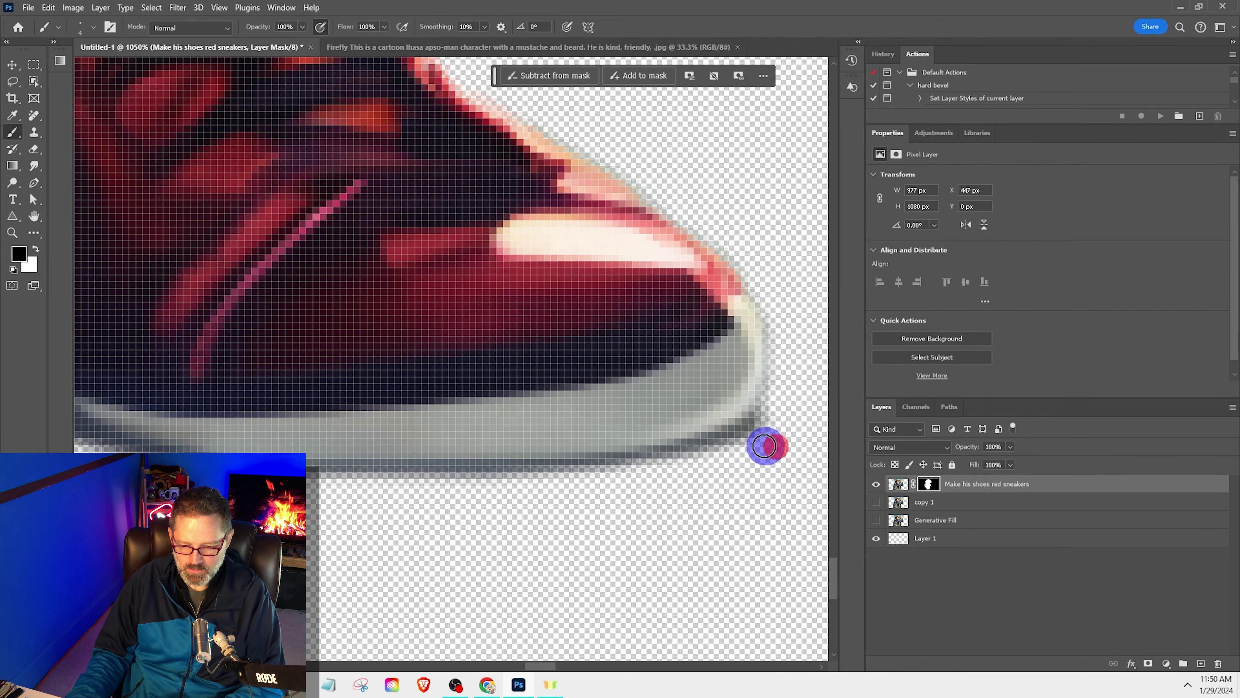
pyautogui.scroll(-5, 662, 473)
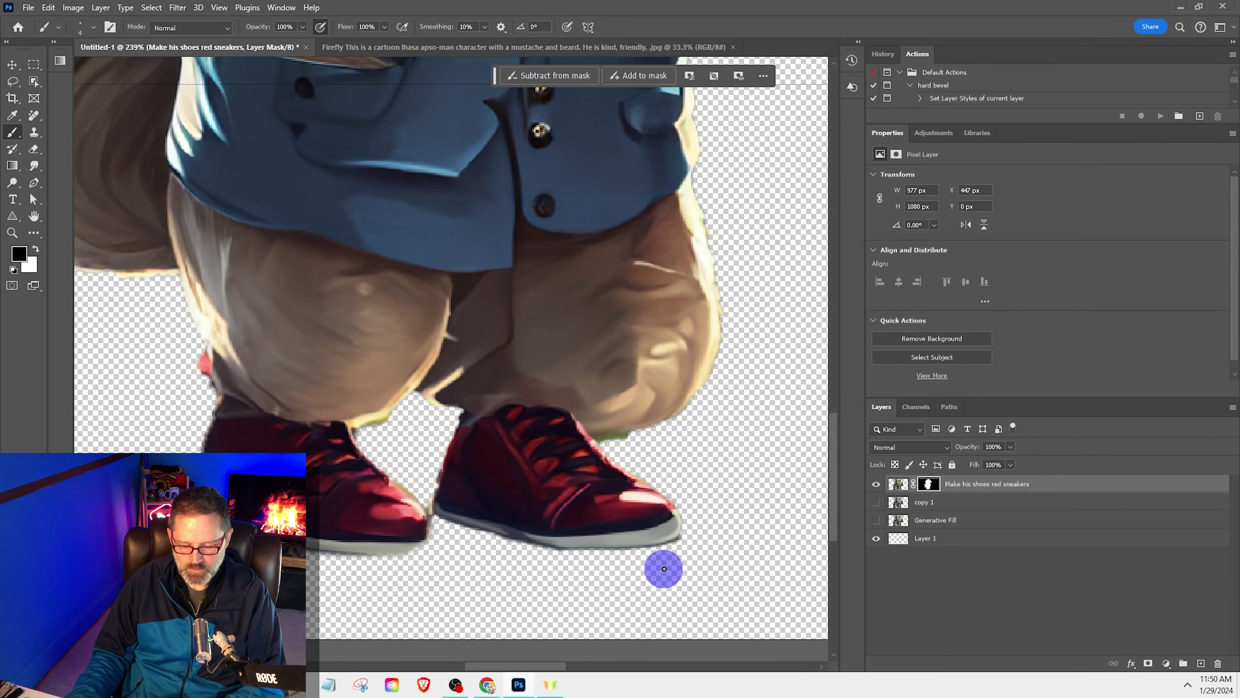
pyautogui.scroll(8, 662, 568)
pyautogui.moveTo(648, 416); pyautogui.dragTo(670, 517)
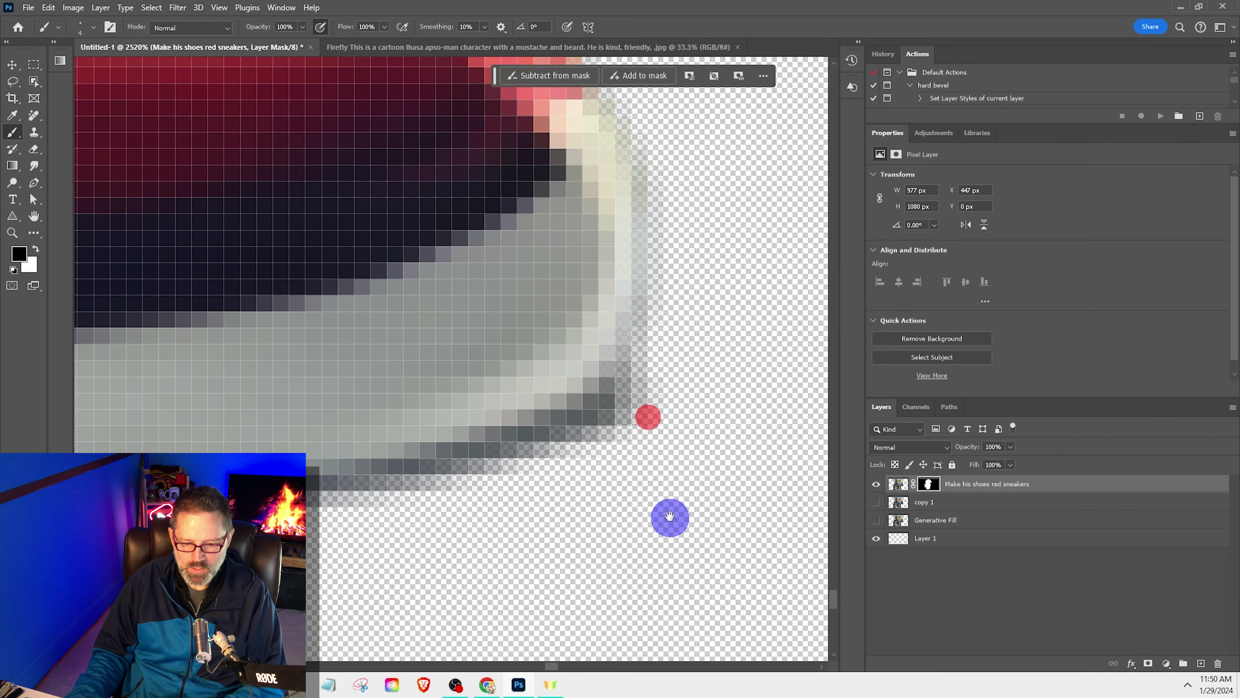
pyautogui.click(670, 422)
pyautogui.scroll(-2, 439, 499)
pyautogui.scroll(-5, 385, 491)
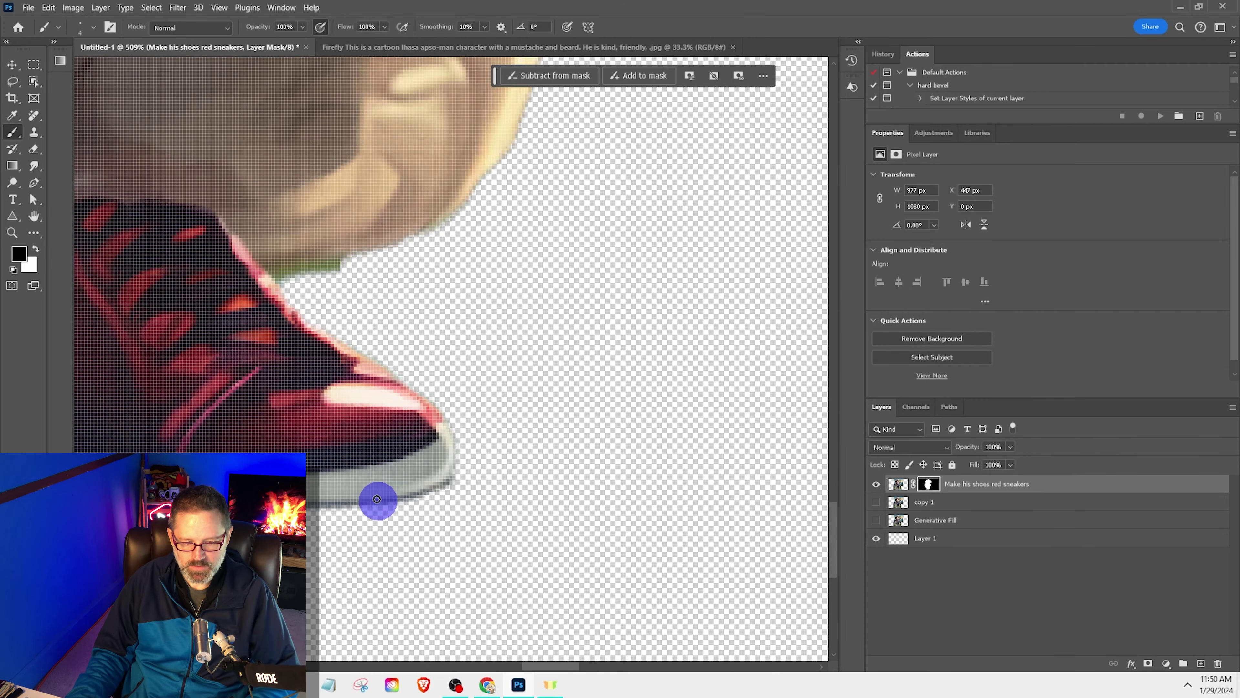
# Step: Mask out the green background remnant between the leg and the top of the same sneaker's laces
pyautogui.scroll(6, 341, 400)
pyautogui.scroll(1, 373, 381)
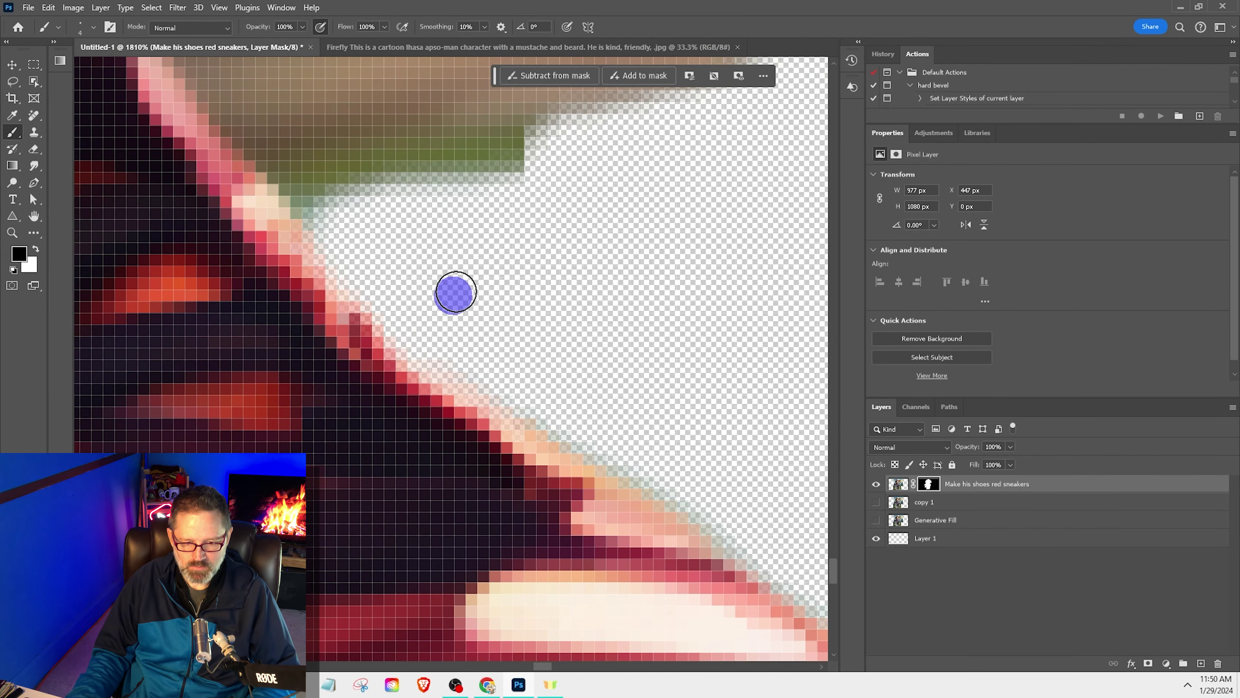
pyautogui.moveTo(465, 269); pyautogui.dragTo(575, 447)
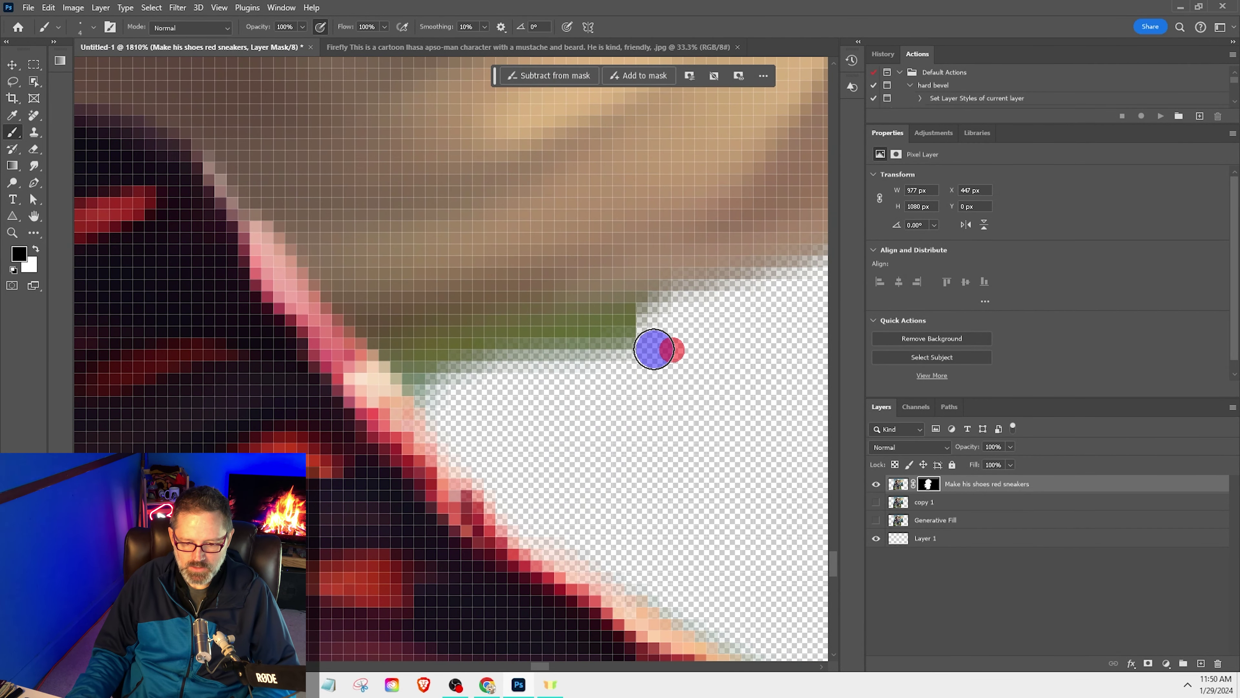
pyautogui.moveTo(654, 349)
pyautogui.mouseDown()
pyautogui.moveTo(453, 374)
pyautogui.moveTo(663, 340)
pyautogui.moveTo(454, 379)
pyautogui.mouseUp()
pyautogui.scroll(-10, 442, 379)
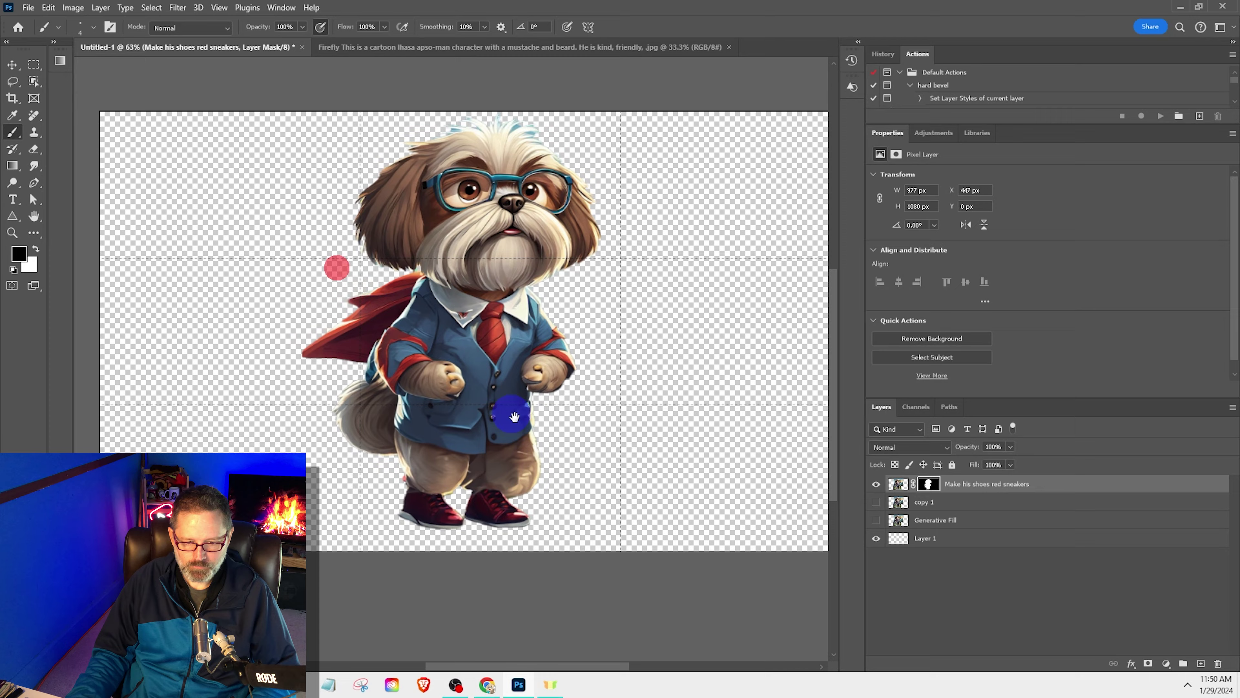
pyautogui.moveTo(515, 417)
pyautogui.mouseDown()
pyautogui.moveTo(526, 435)
pyautogui.moveTo(553, 421)
pyautogui.moveTo(501, 404)
pyautogui.mouseUp()
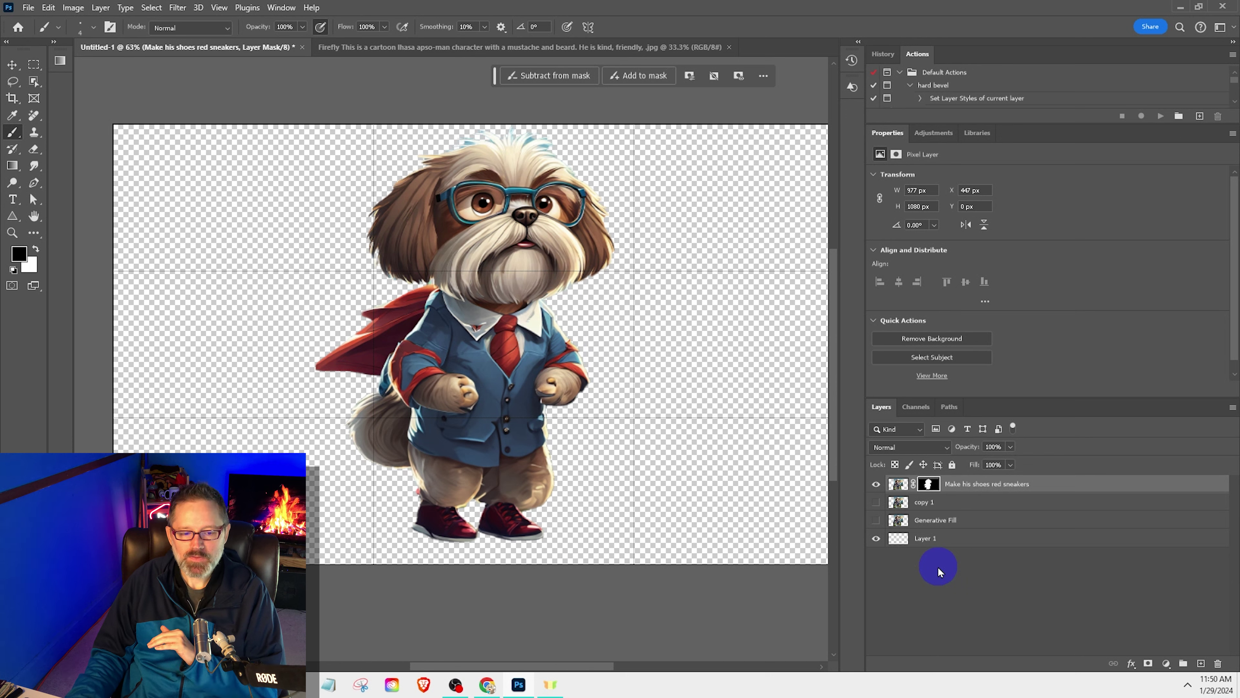
# Step: Export the cut-out dog at 1920 x 1080 px as a transparent PNG named "super doggy"
pyautogui.click(28, 8)
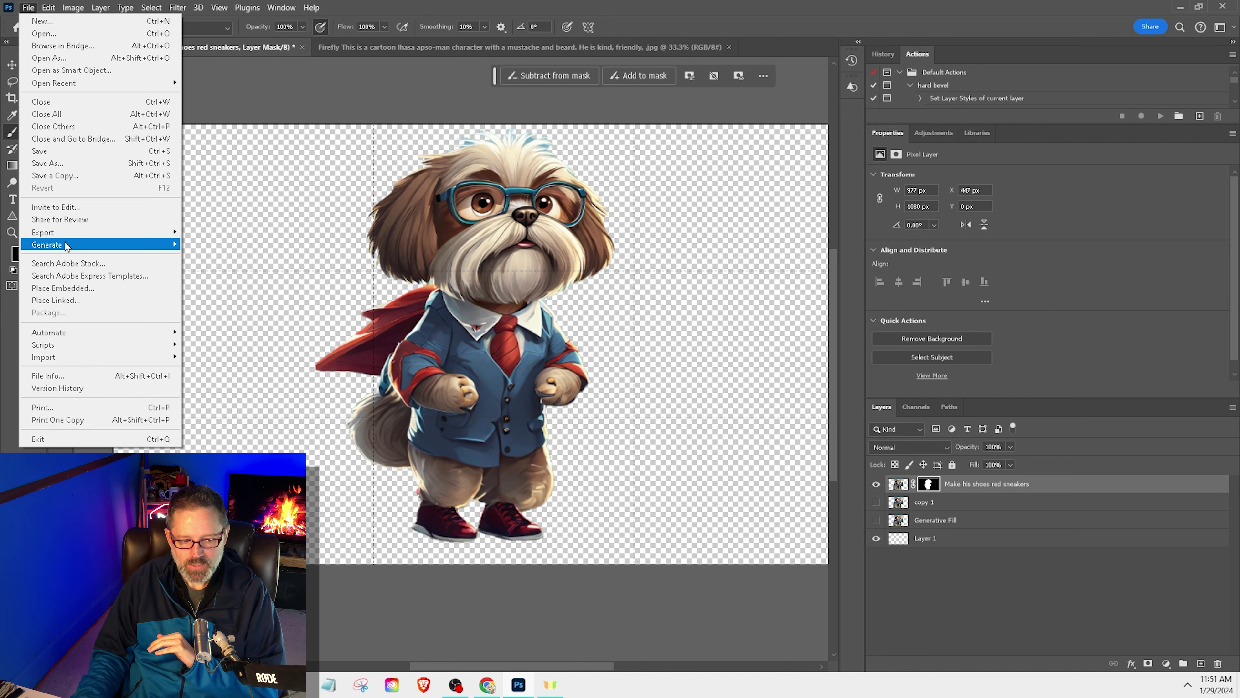
pyautogui.moveTo(68, 232)
pyautogui.click(209, 245)
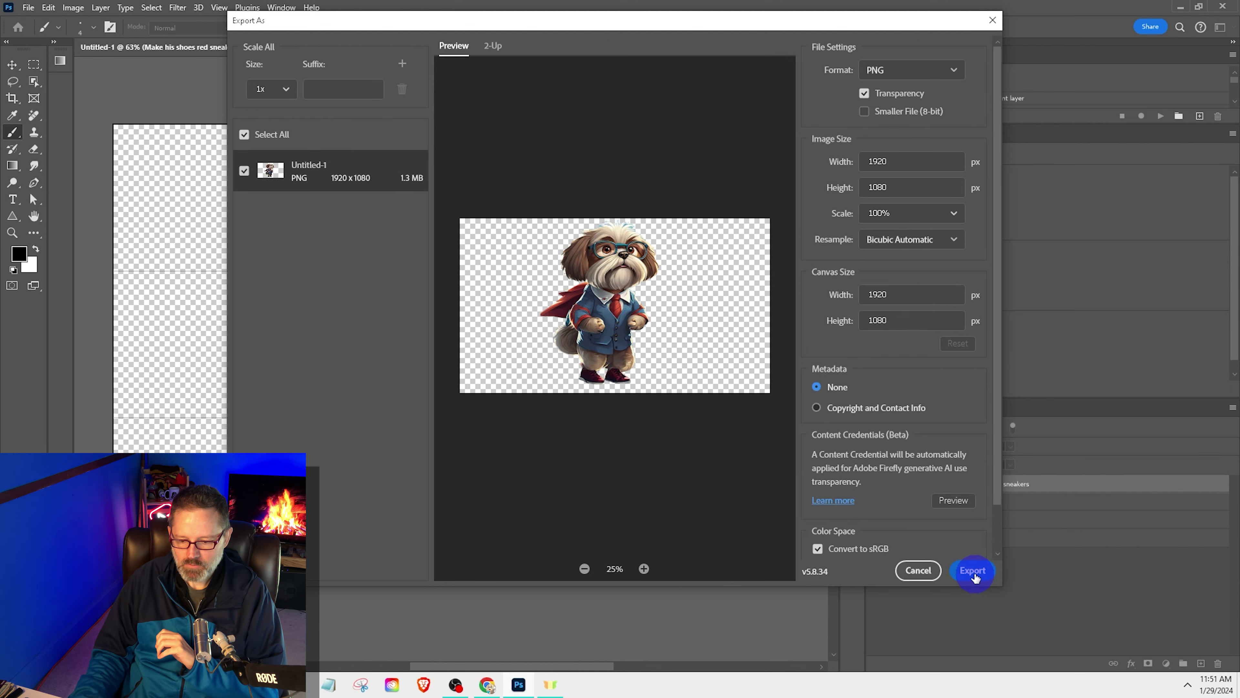
pyautogui.click(973, 569)
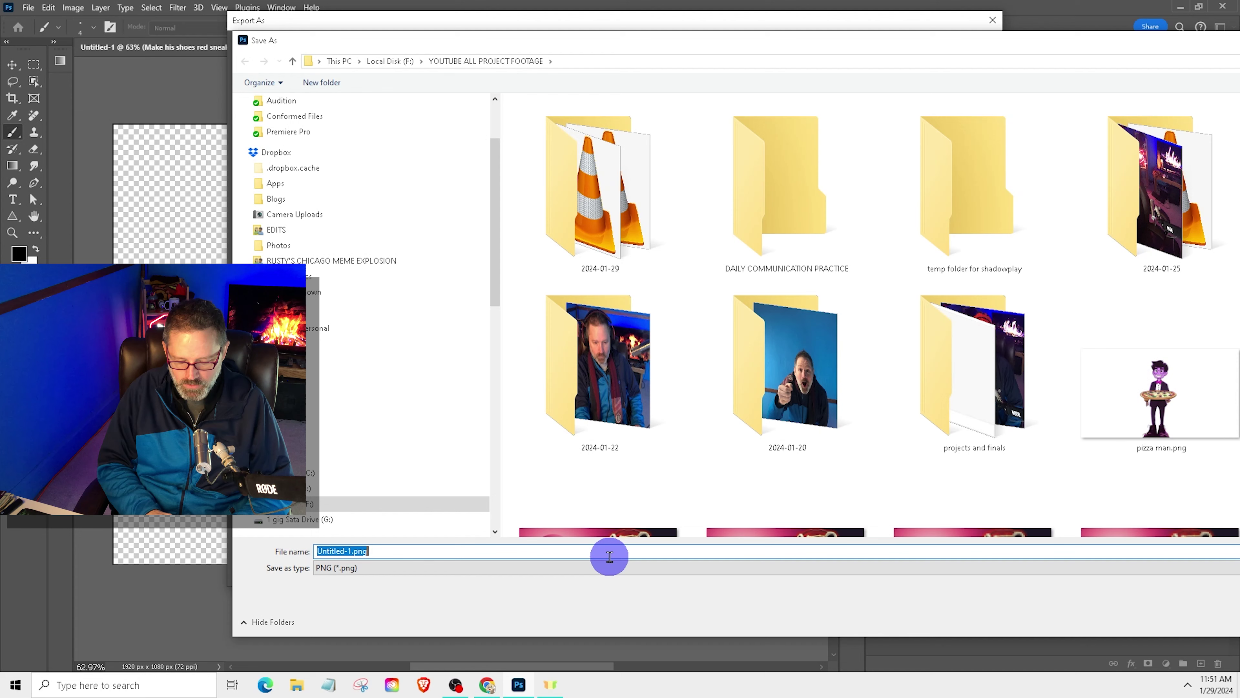
pyautogui.write('super doggy')
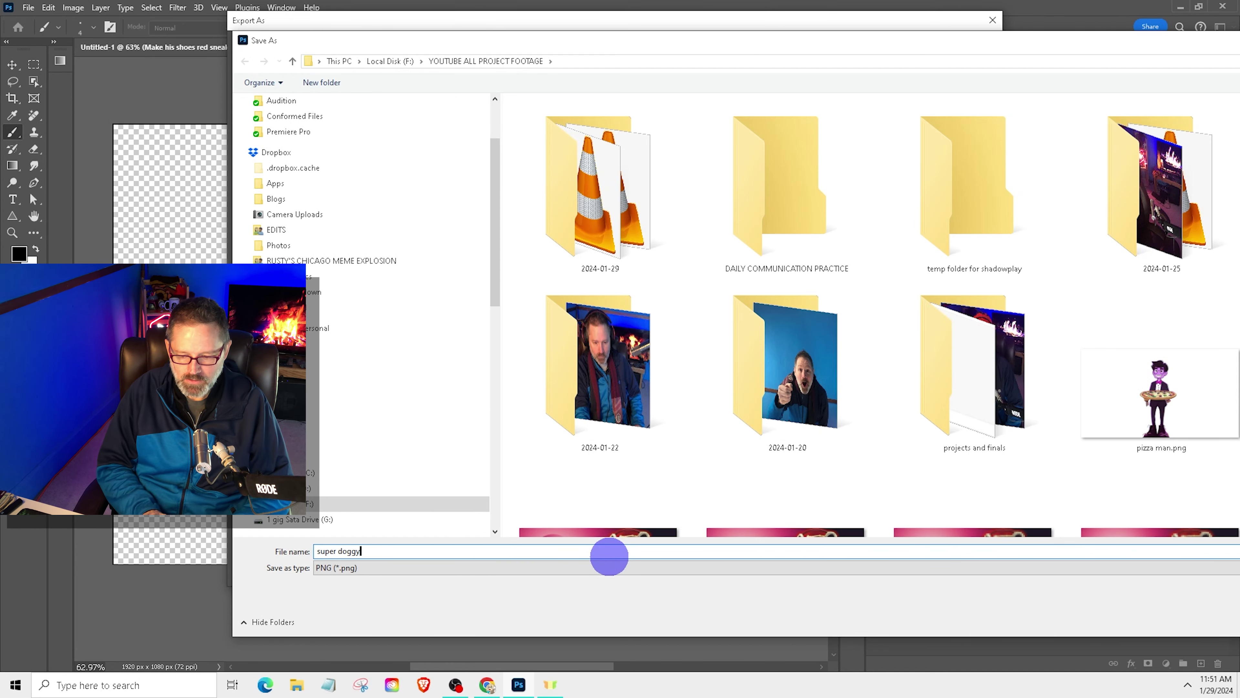
pyautogui.press('Return')
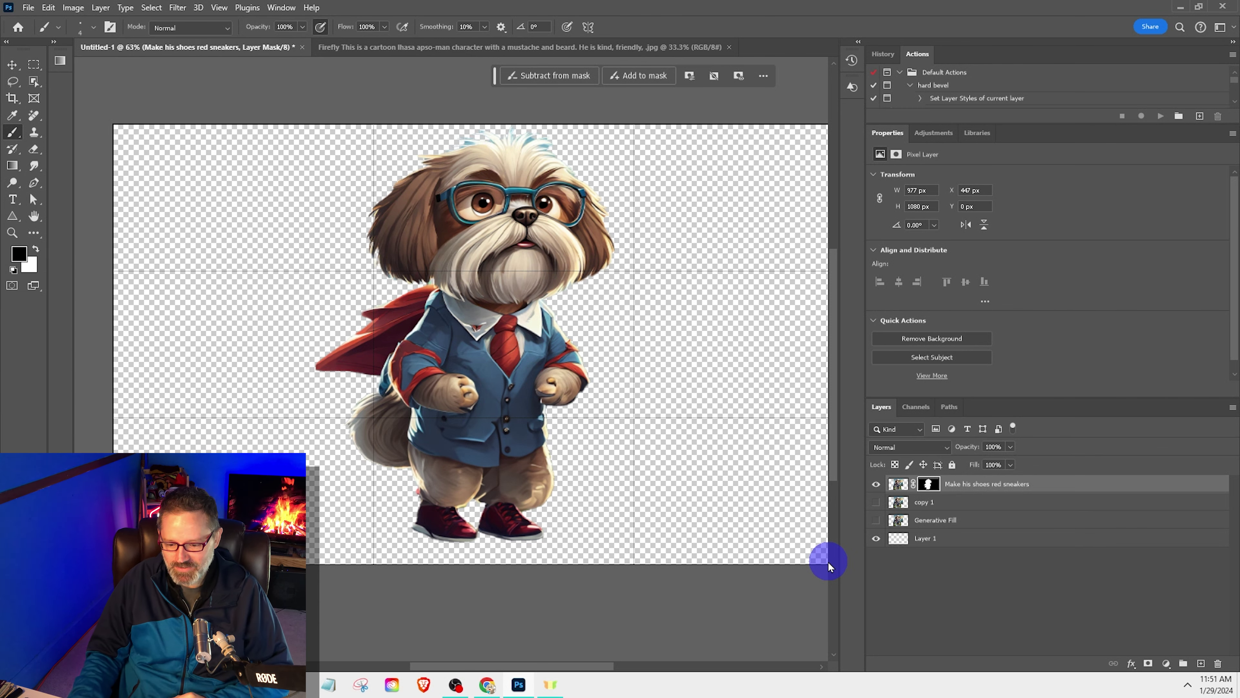
# Step: Show the "copy 1" and "Generative Fill" layers and hide the "Make his shoes red sneakers" layer
pyautogui.click(877, 503)
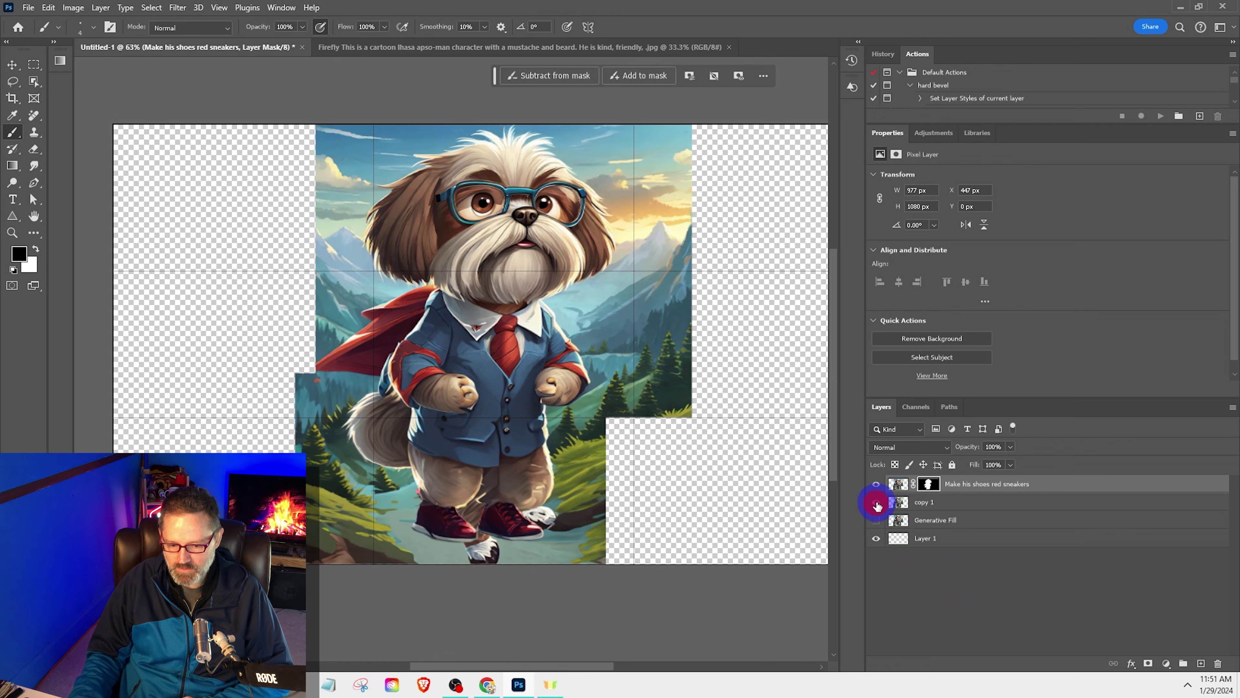
pyautogui.click(876, 484)
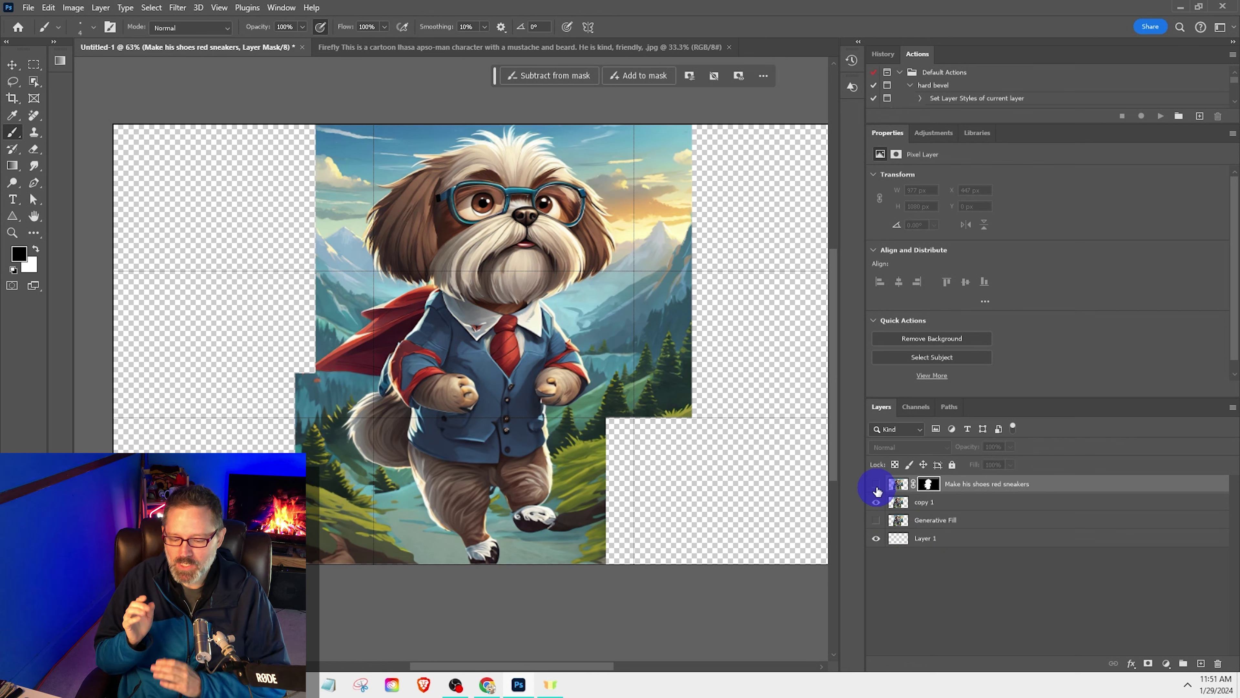
pyautogui.click(876, 519)
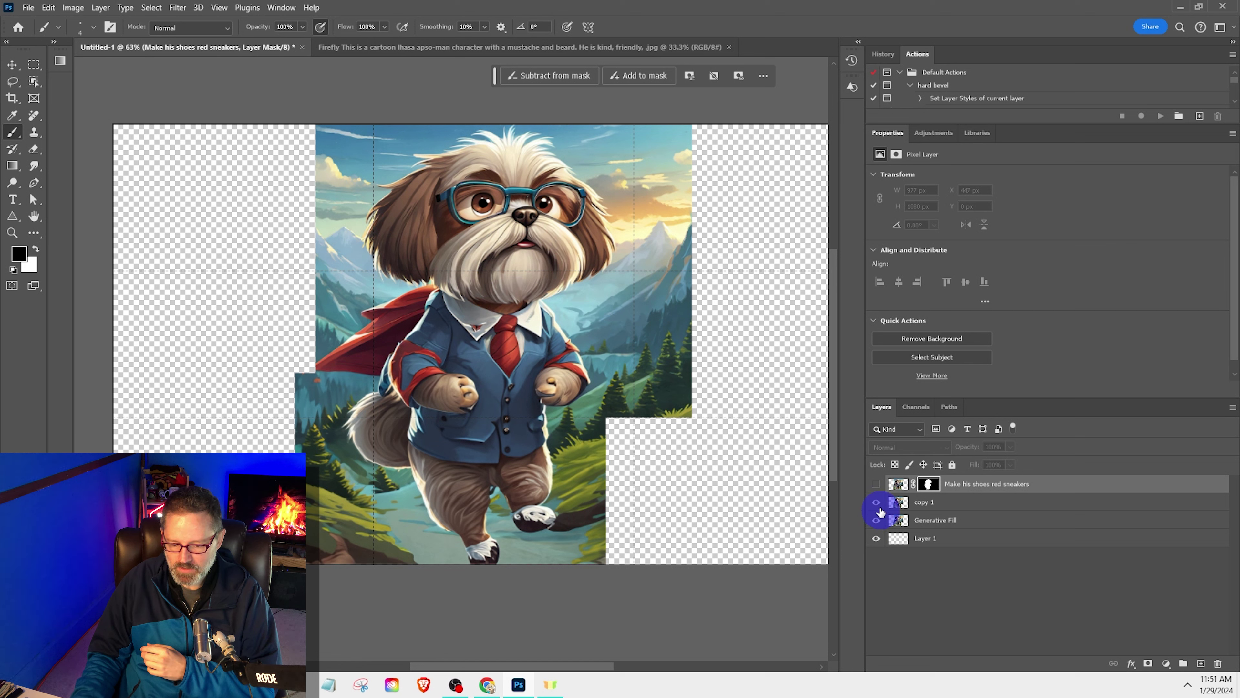
pyautogui.click(875, 484)
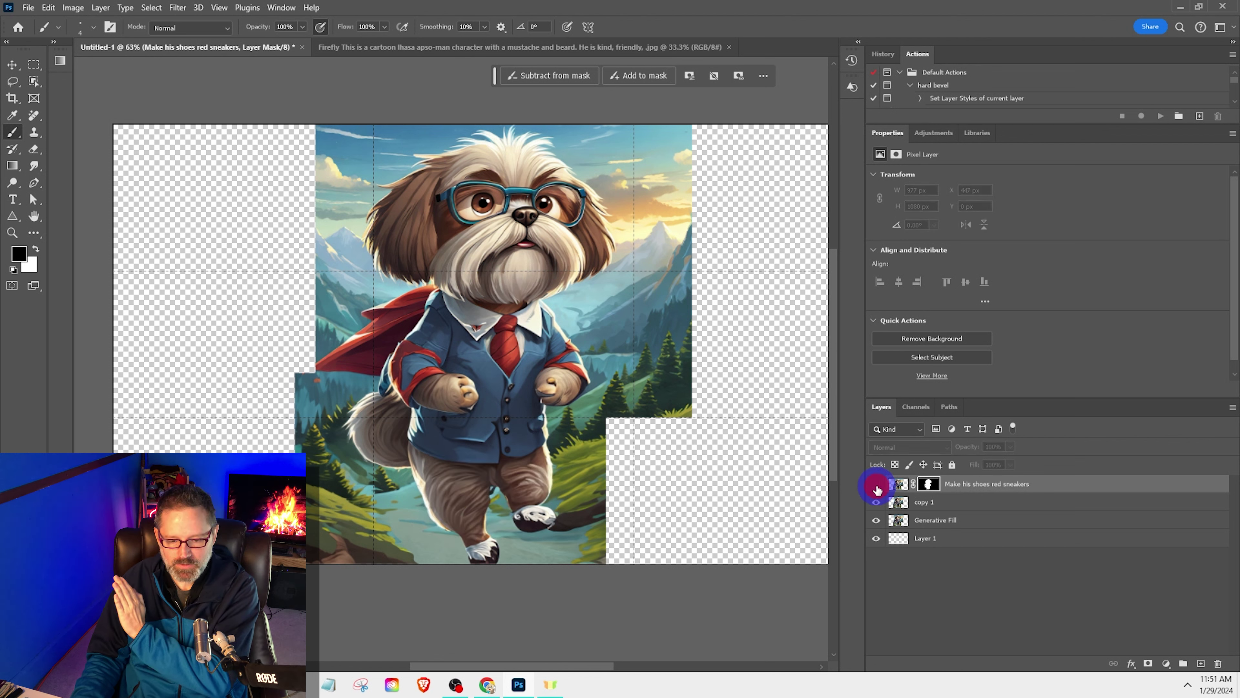
pyautogui.click(877, 485)
# Step: Duplicate the "copy 1" layer, duplicate that copy again under the default names, and select the topmost copy
pyautogui.rightClick(940, 506)
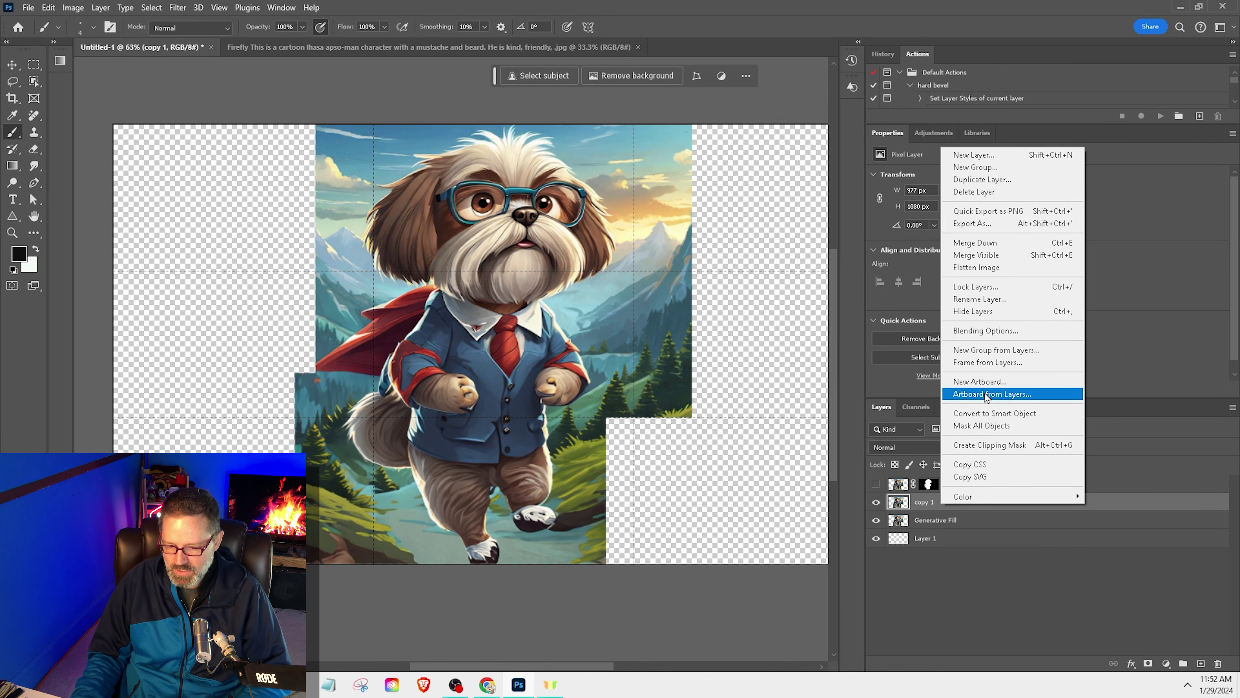
pyautogui.click(1002, 182)
pyautogui.click(1022, 127)
pyautogui.rightClick(961, 494)
pyautogui.click(988, 180)
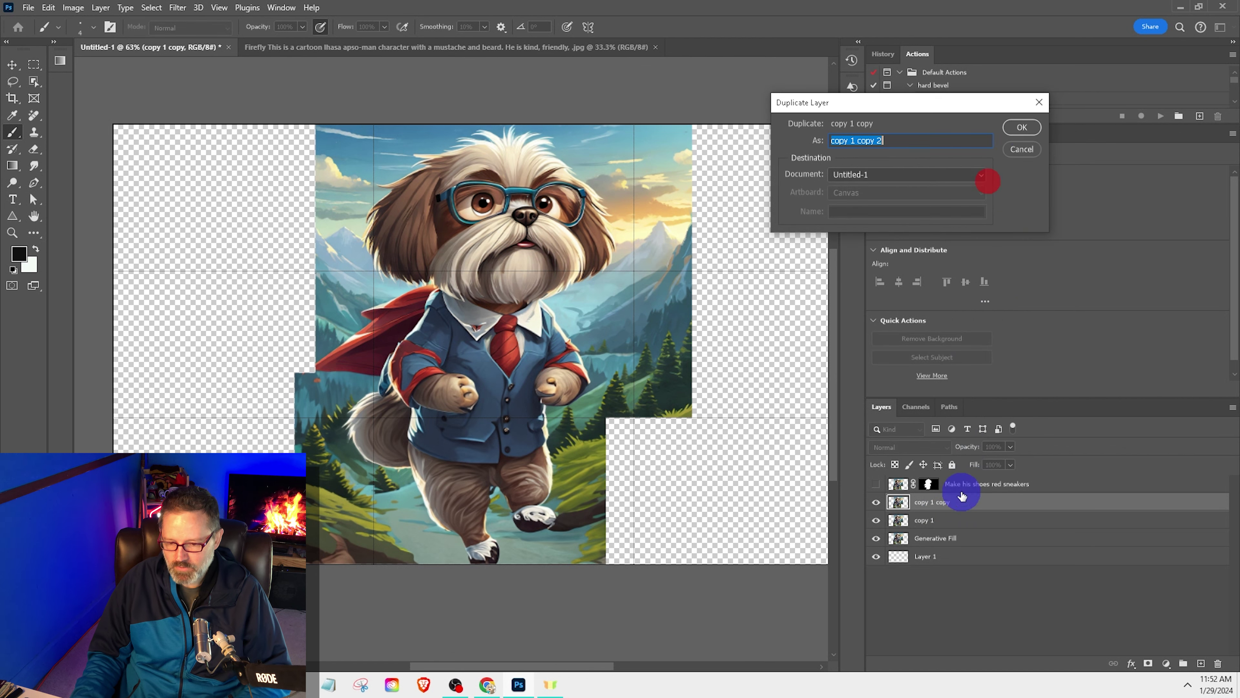
pyautogui.click(1022, 127)
pyautogui.click(965, 504)
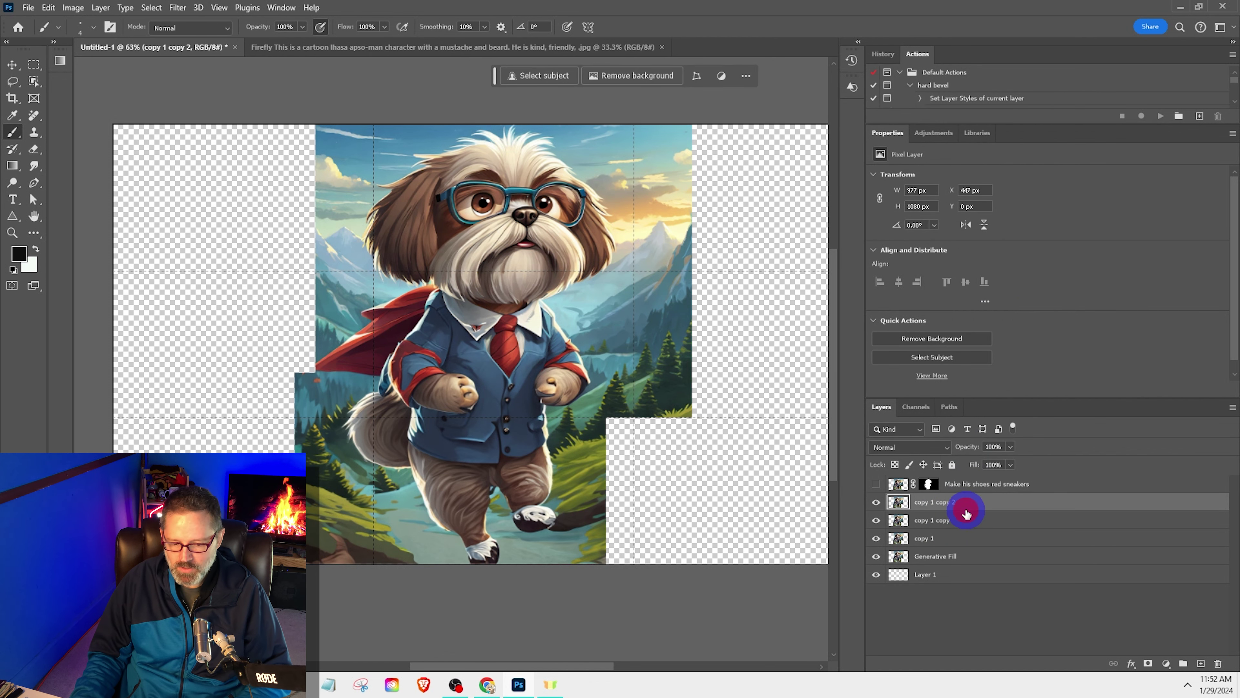
# Step: Select full-height rectangles on both sides of the dog, overlapping the picture's edges, and fill them using Generative Fill with a blank prompt
pyautogui.scroll(-3, 691, 515)
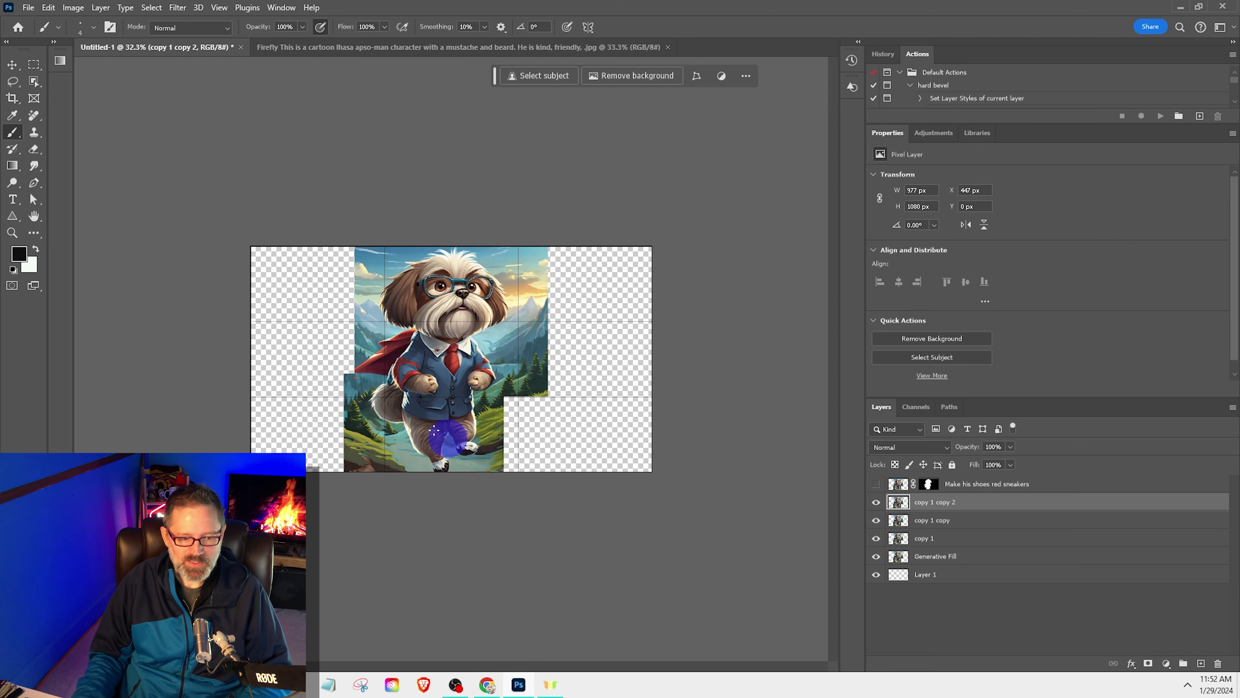
pyautogui.click(34, 68)
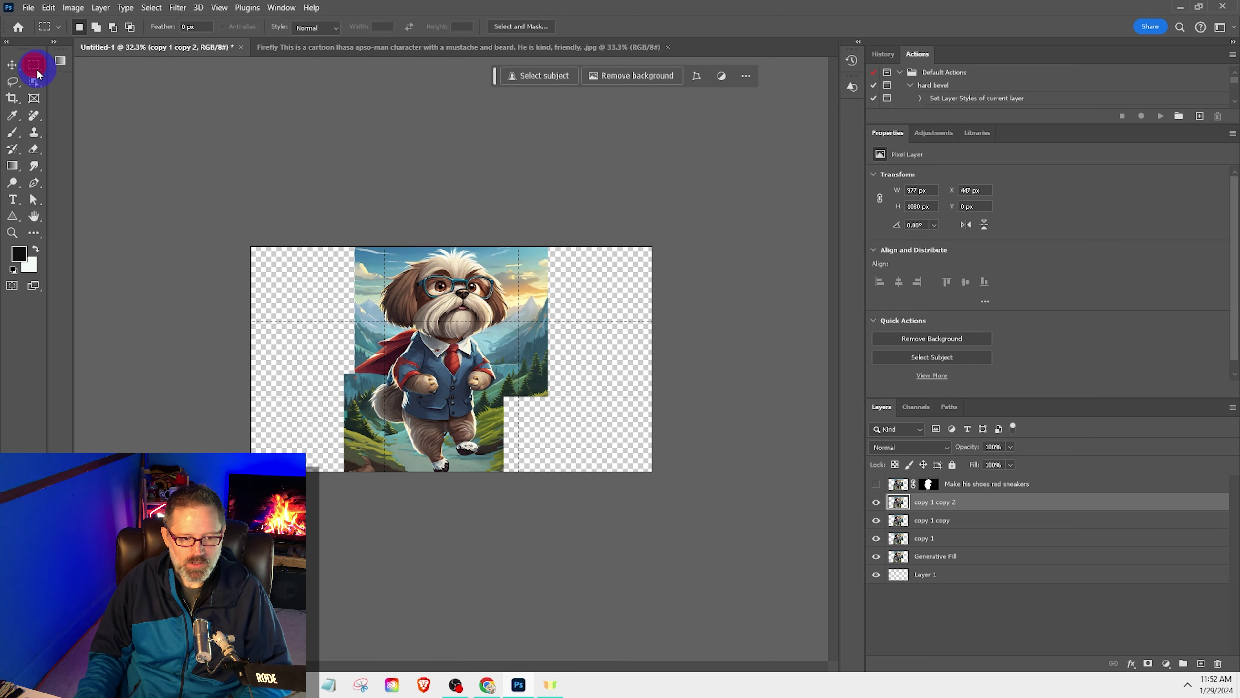
pyautogui.rightClick(37, 74)
pyautogui.click(100, 67)
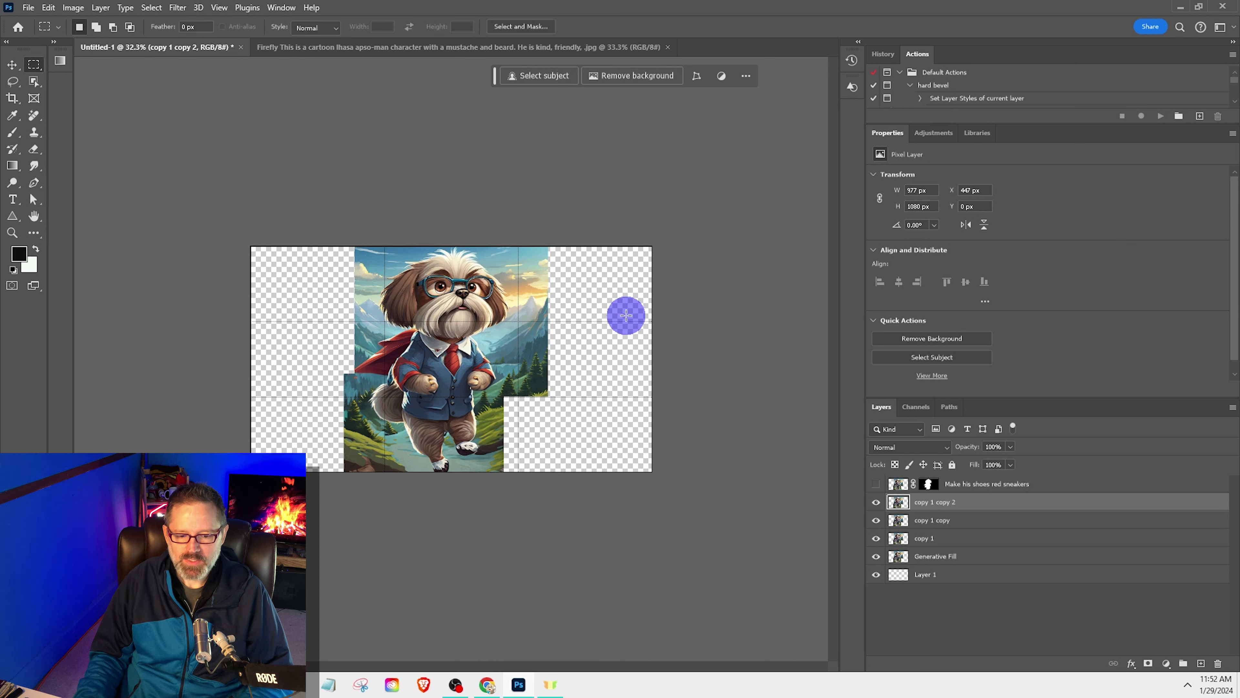
pyautogui.moveTo(489, 244); pyautogui.dragTo(660, 490)
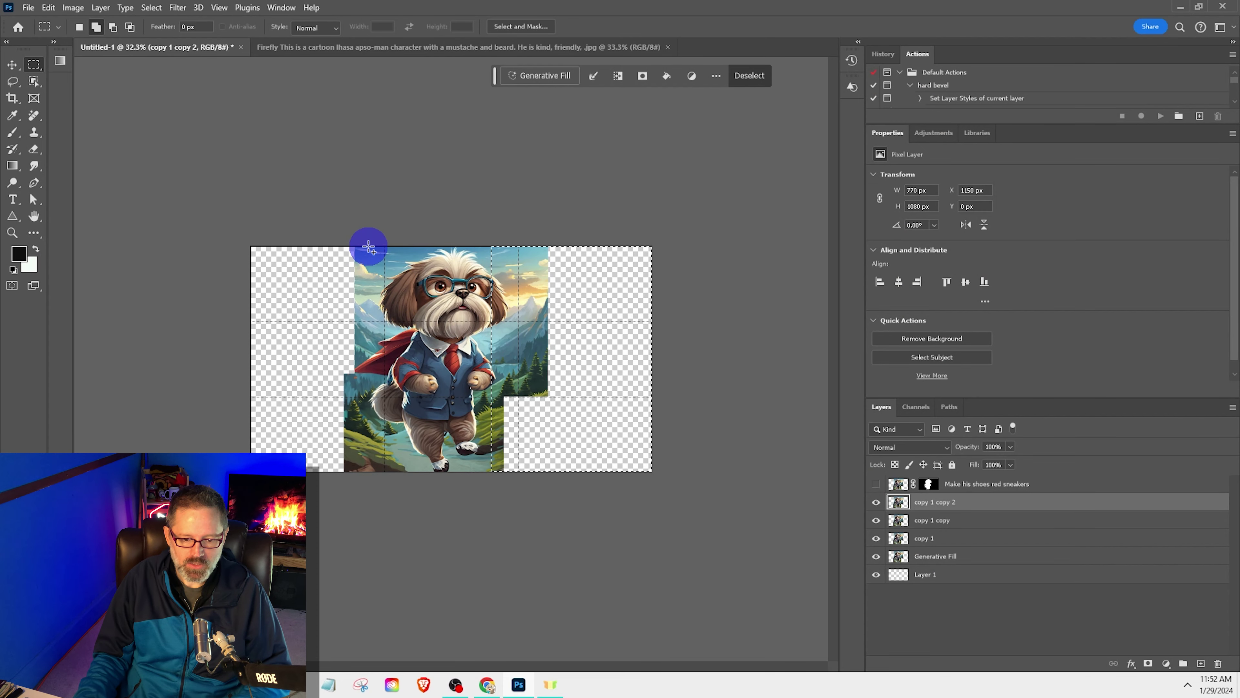
pyautogui.moveTo(368, 247); pyautogui.dragTo(342, 482)
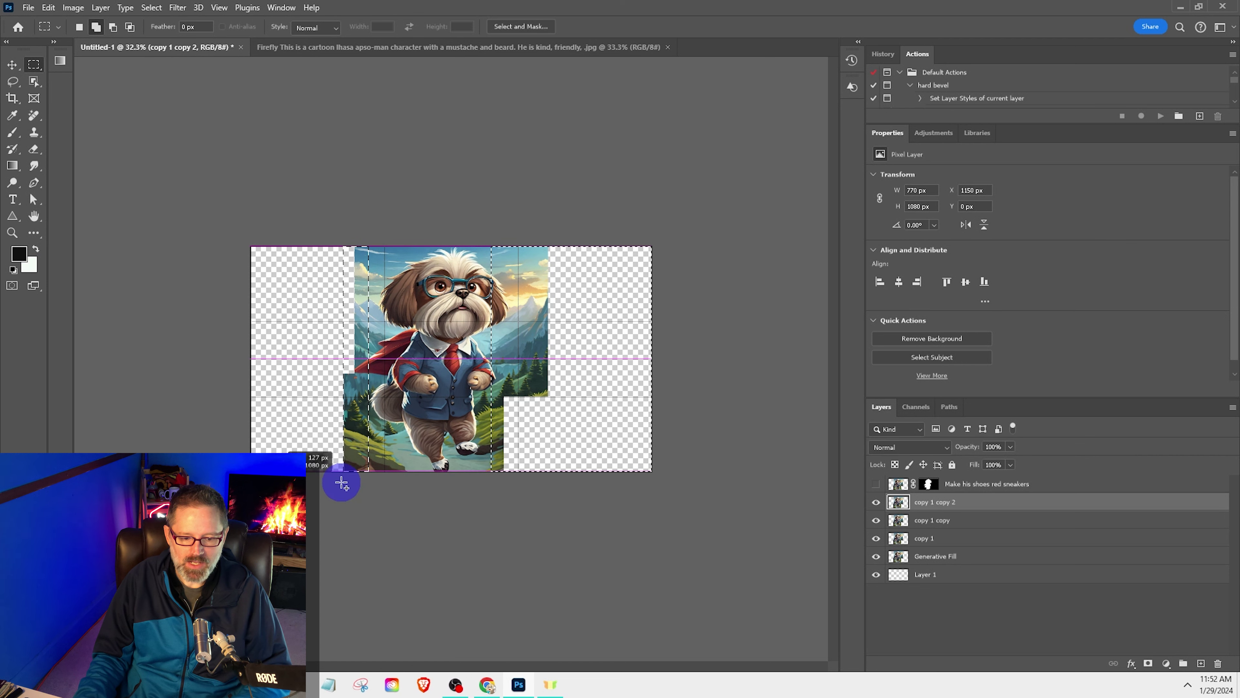
pyautogui.moveTo(250, 475); pyautogui.dragTo(250, 474)
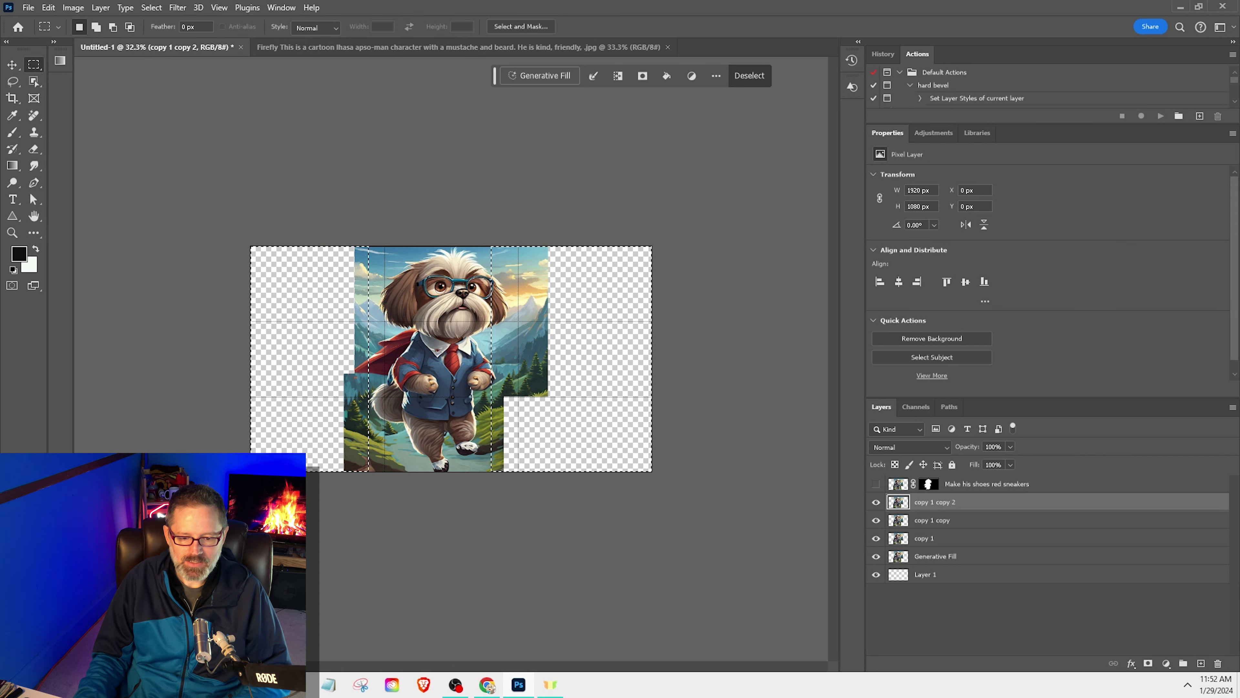
pyautogui.click(546, 78)
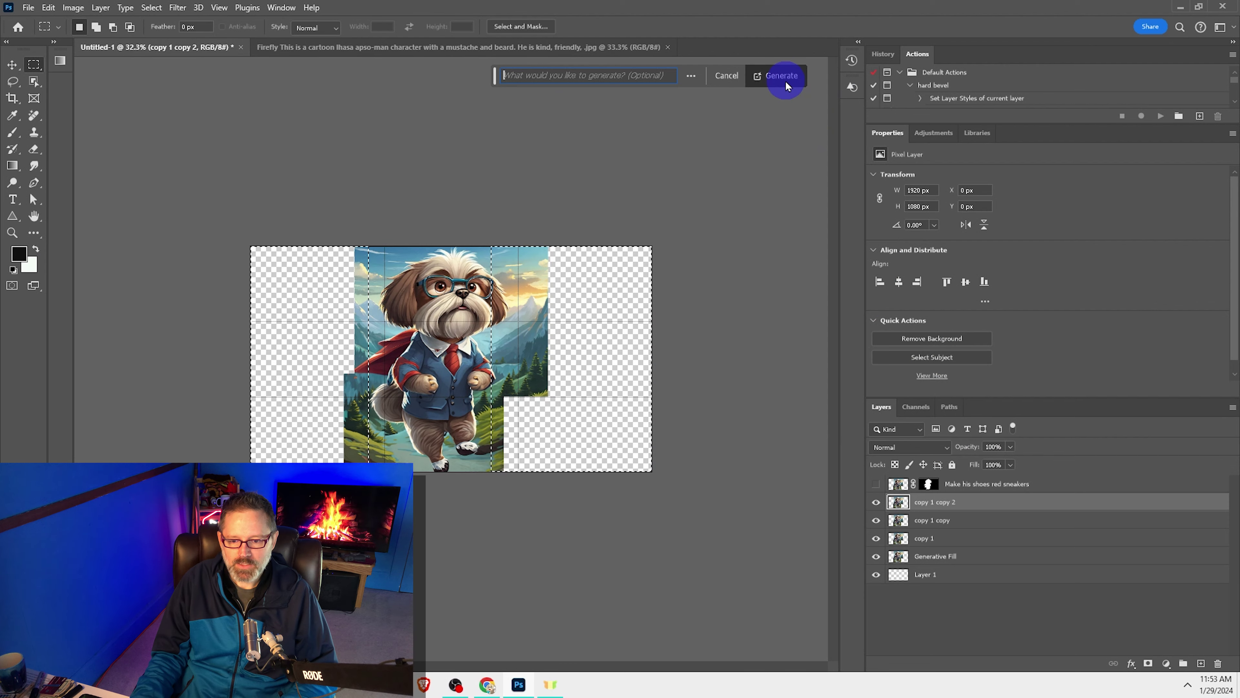
pyautogui.click(786, 81)
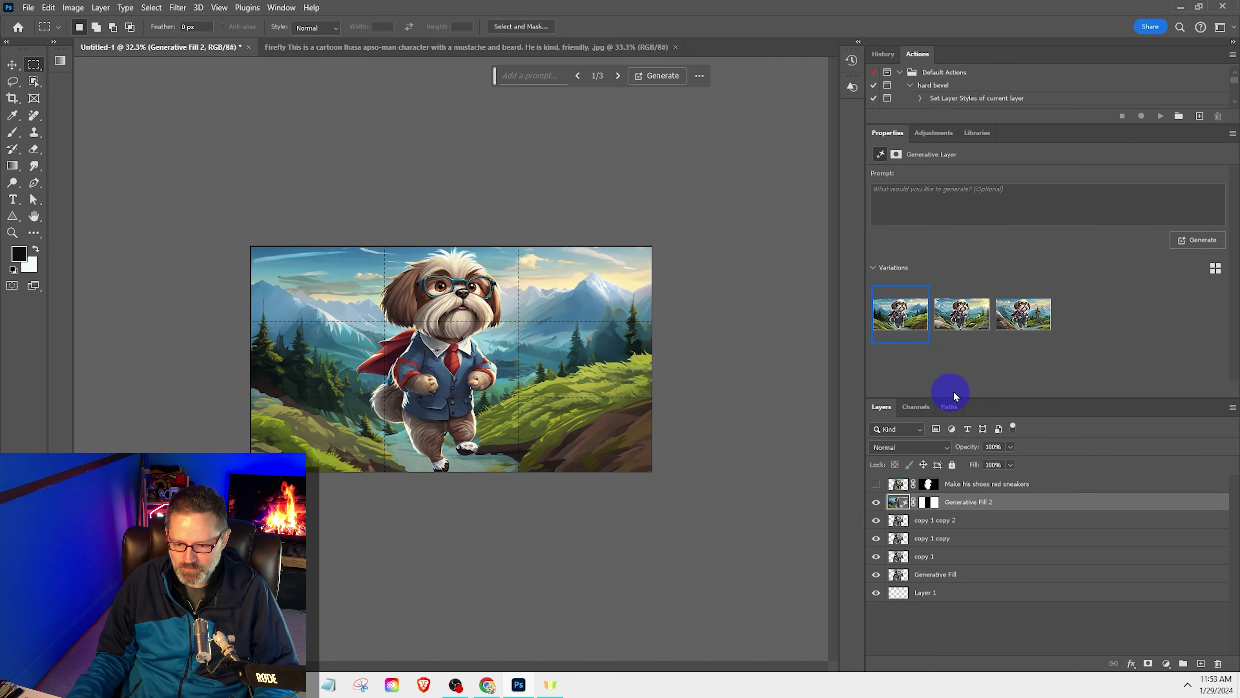
# Step: Compare the three generated background variations and keep the third one for the extended landscape
pyautogui.click(962, 326)
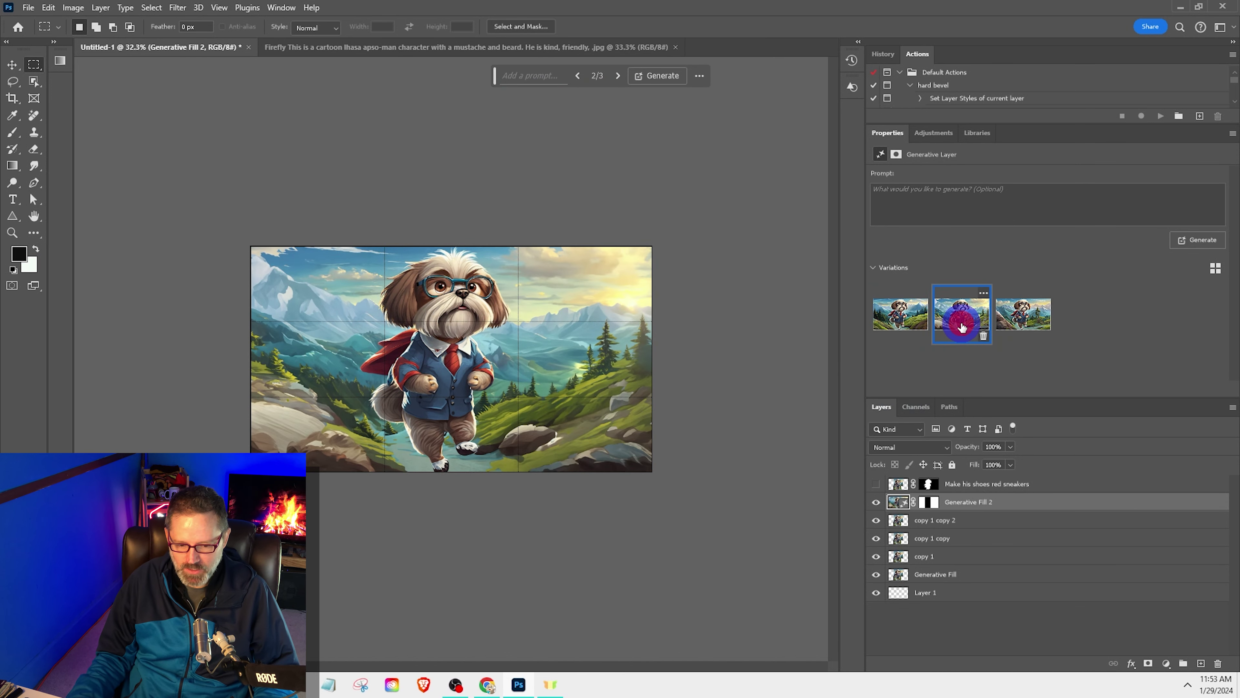
pyautogui.click(1021, 325)
pyautogui.click(898, 326)
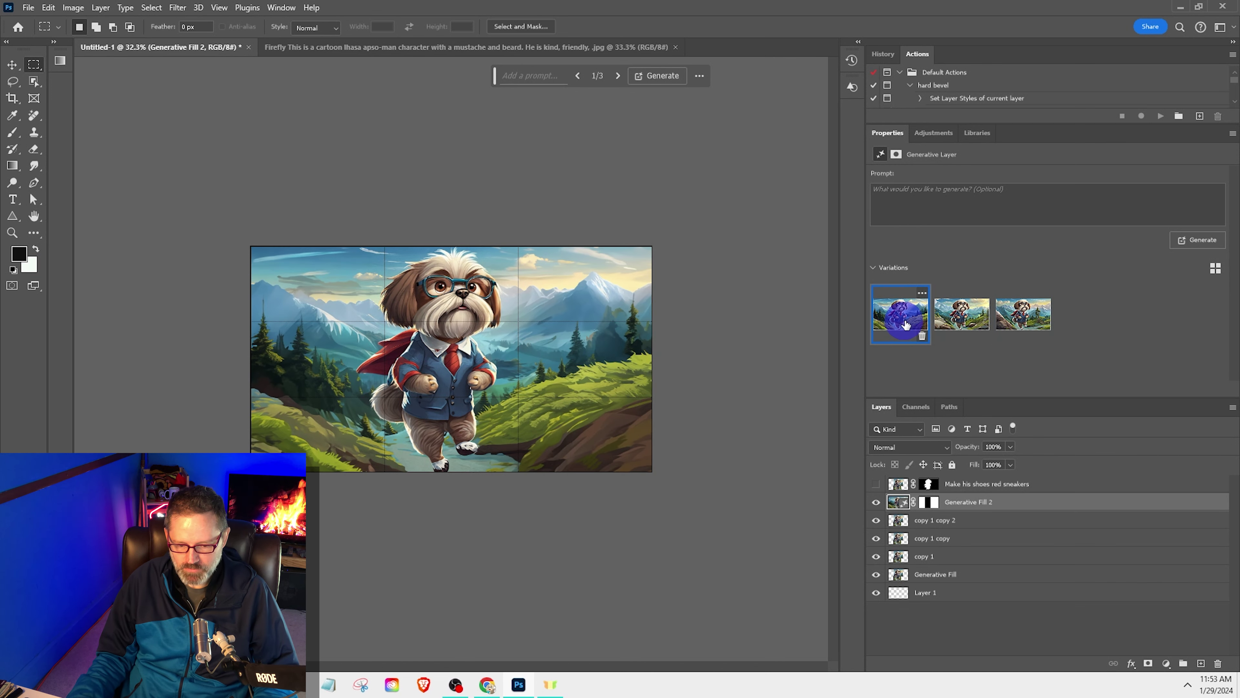
pyautogui.click(955, 325)
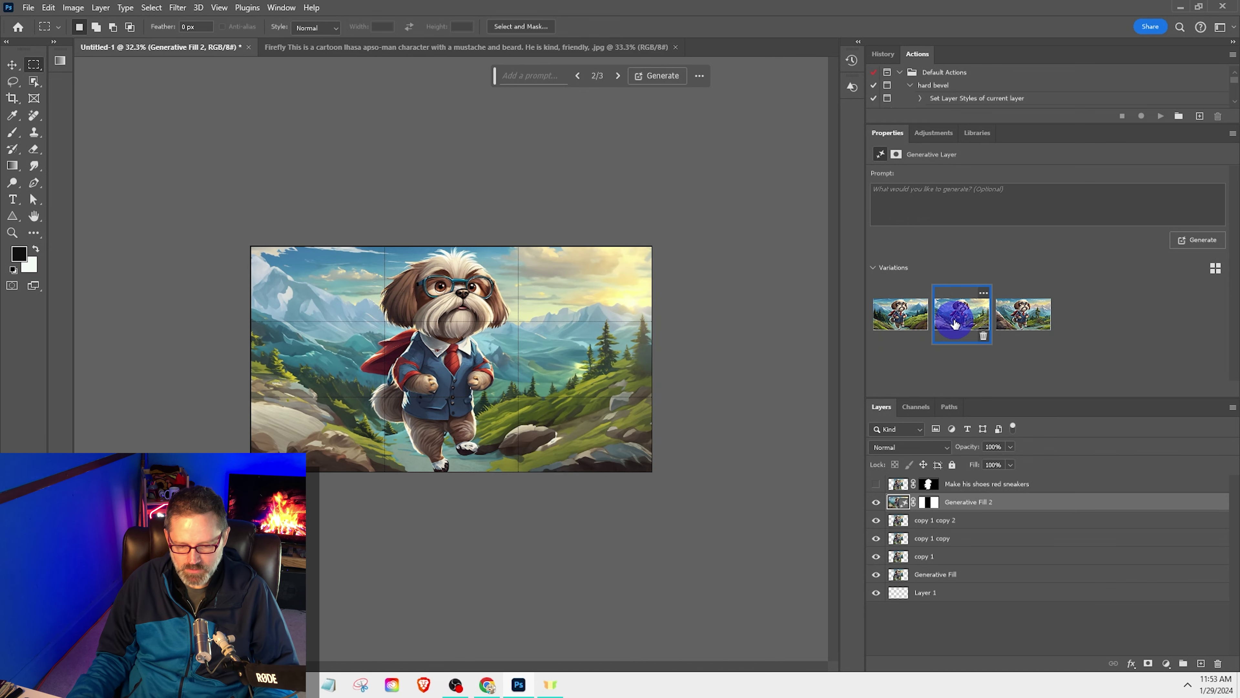
pyautogui.click(1022, 318)
pyautogui.click(955, 320)
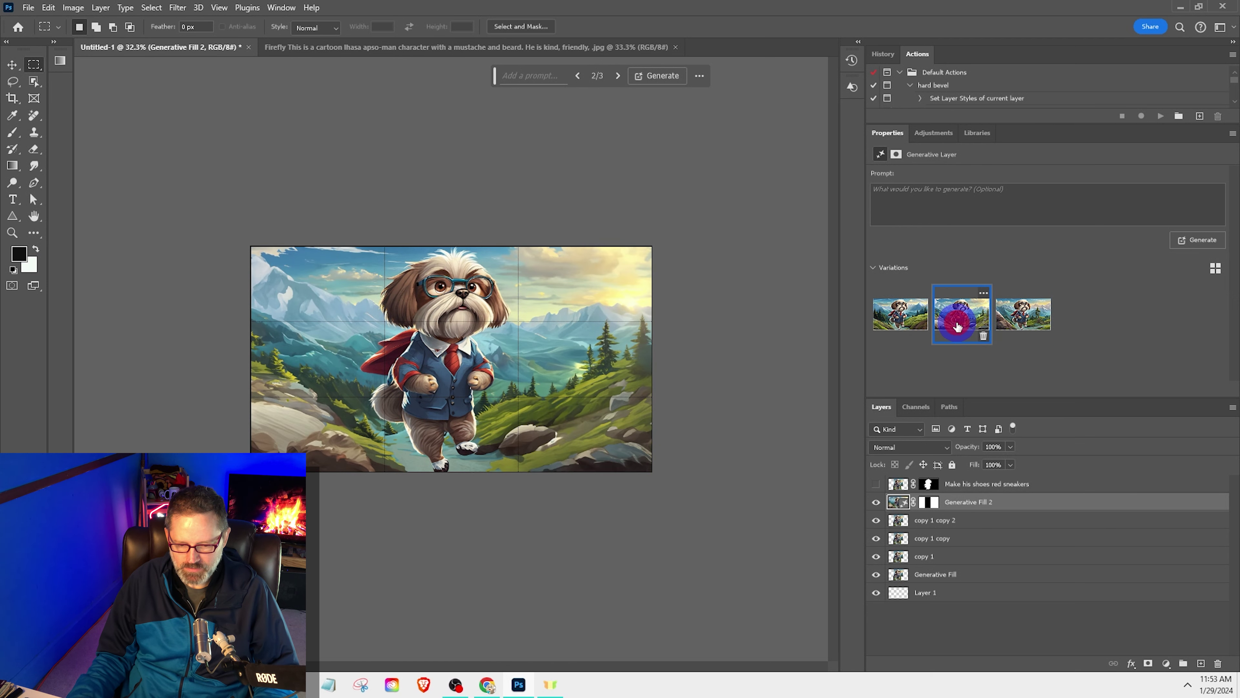
pyautogui.click(899, 319)
pyautogui.click(964, 318)
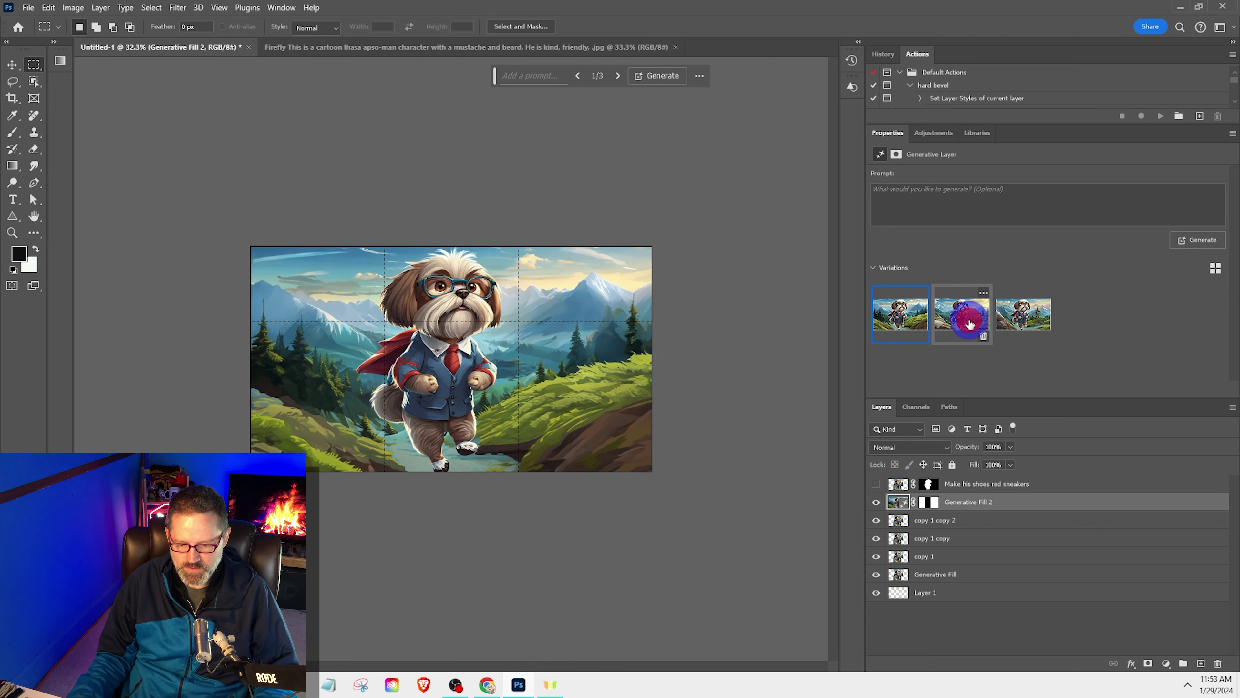
pyautogui.click(1024, 321)
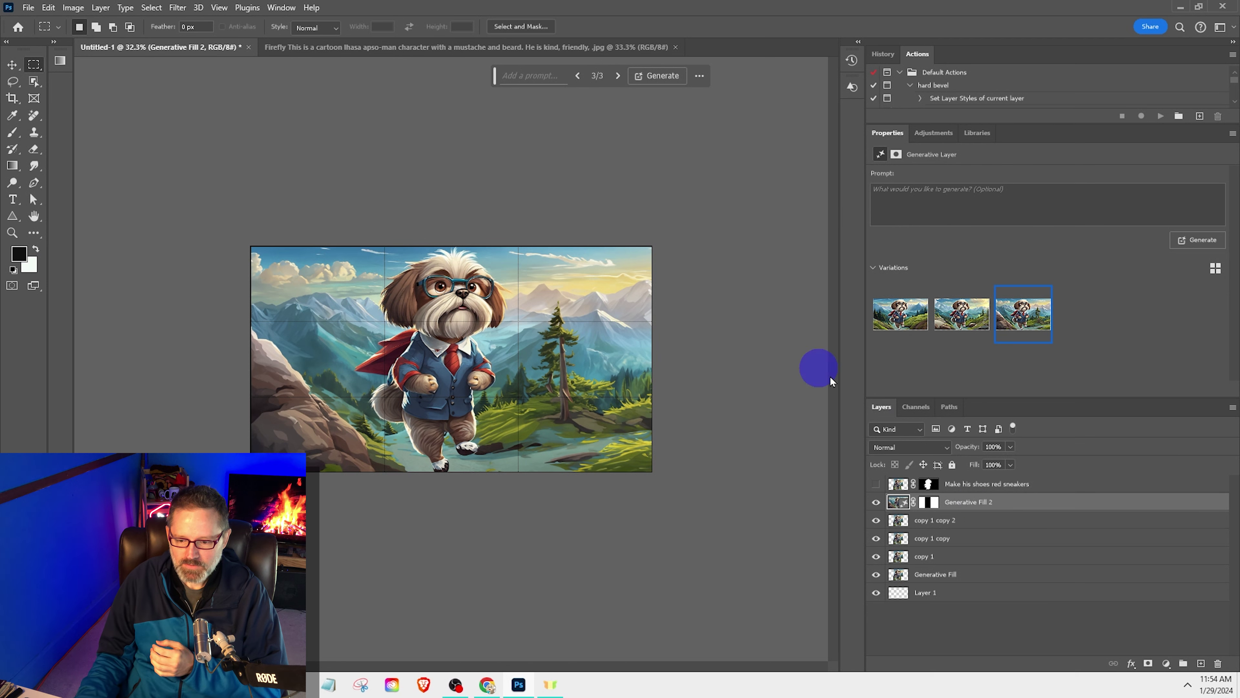
# Step: Select the whole dog with the Object Selection tool, enclosing him in a rectangle about 879 x 1080 px
pyautogui.click(33, 81)
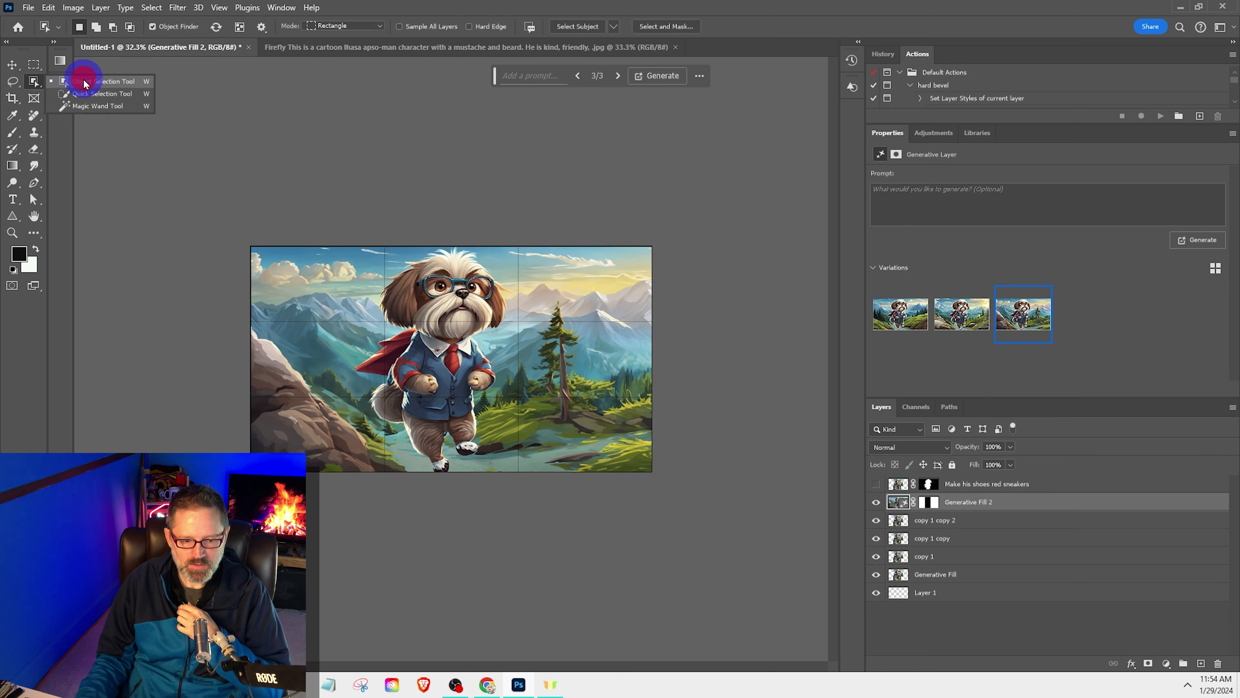
pyautogui.click(84, 82)
pyautogui.moveTo(345, 248); pyautogui.dragTo(527, 471)
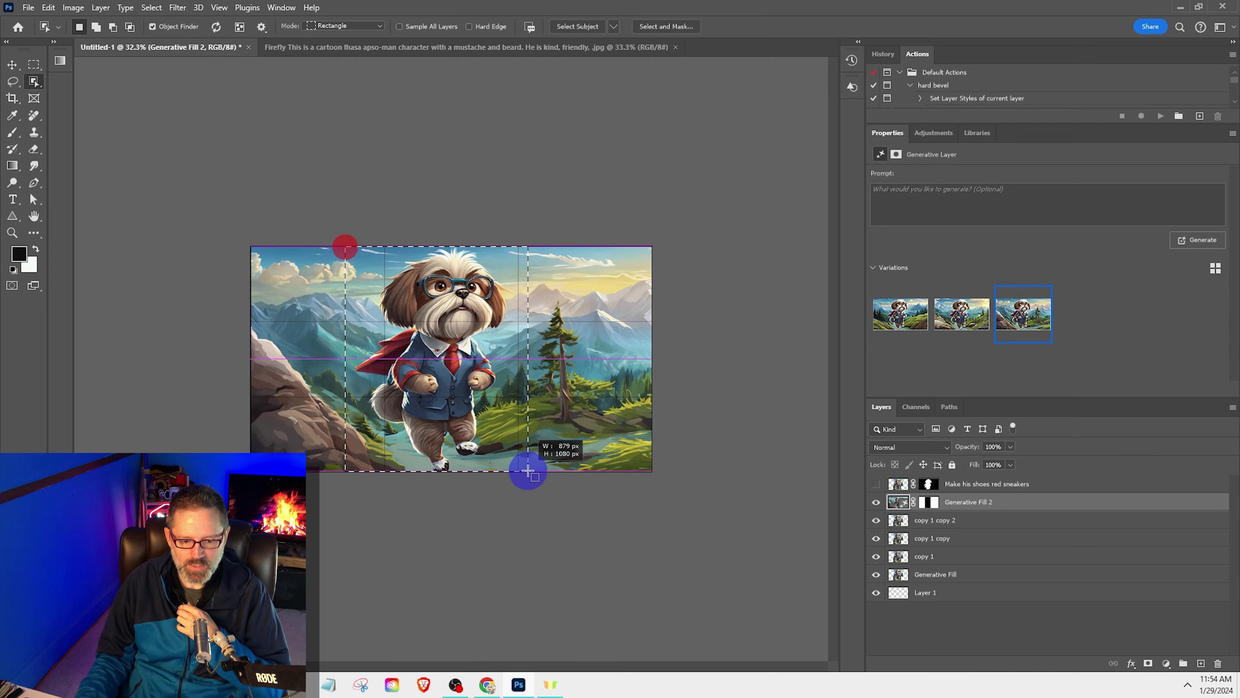
pyautogui.moveTo(528, 471); pyautogui.dragTo(528, 471)
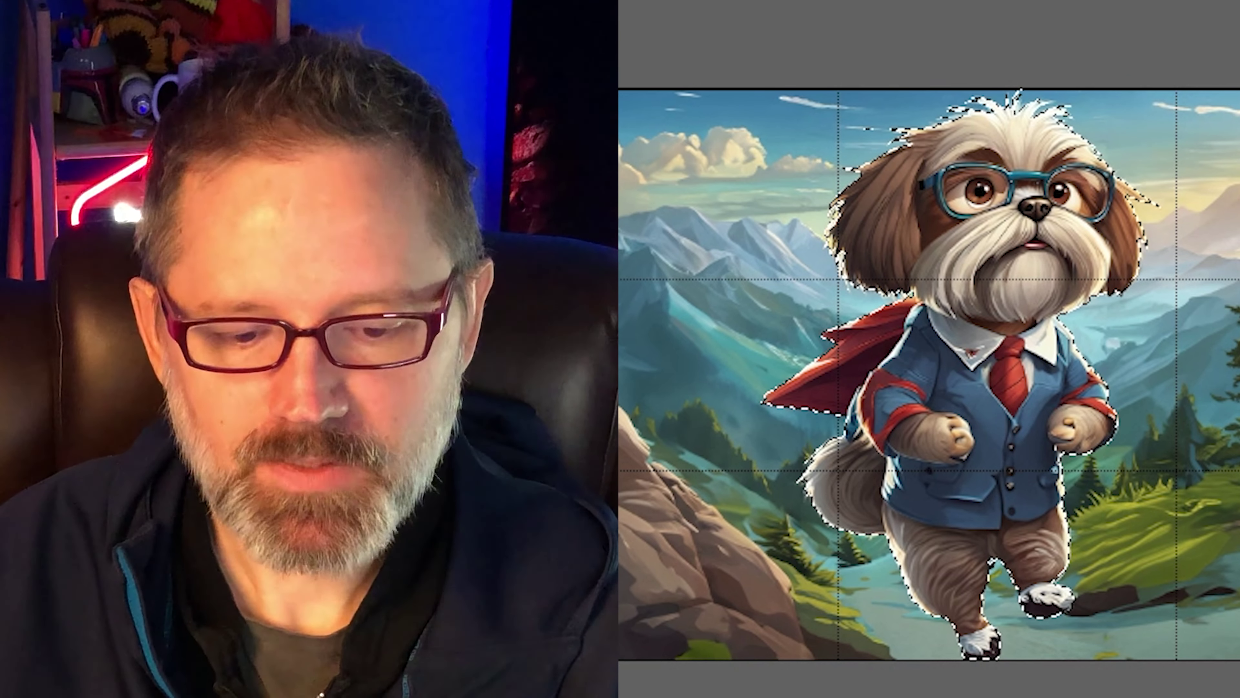
# Step: Run Generative Fill on the dog selection with the prompt "remove subject" and use the second variation
pyautogui.click(548, 77)
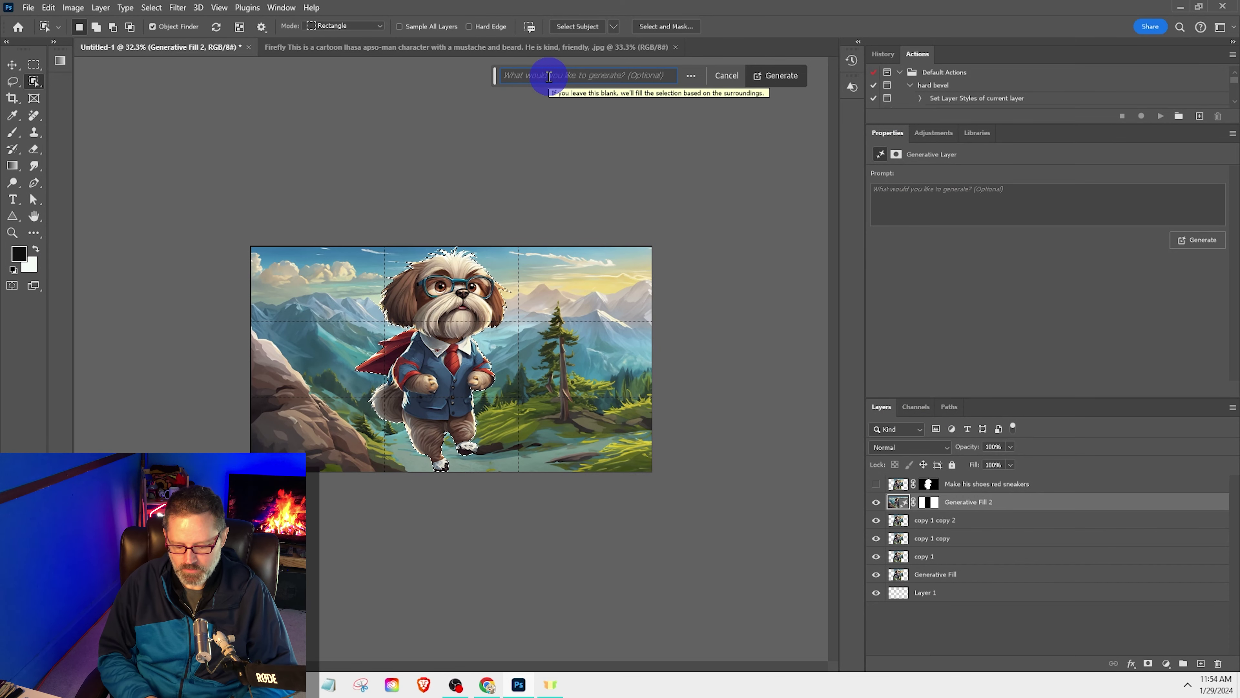
pyautogui.write('remov')
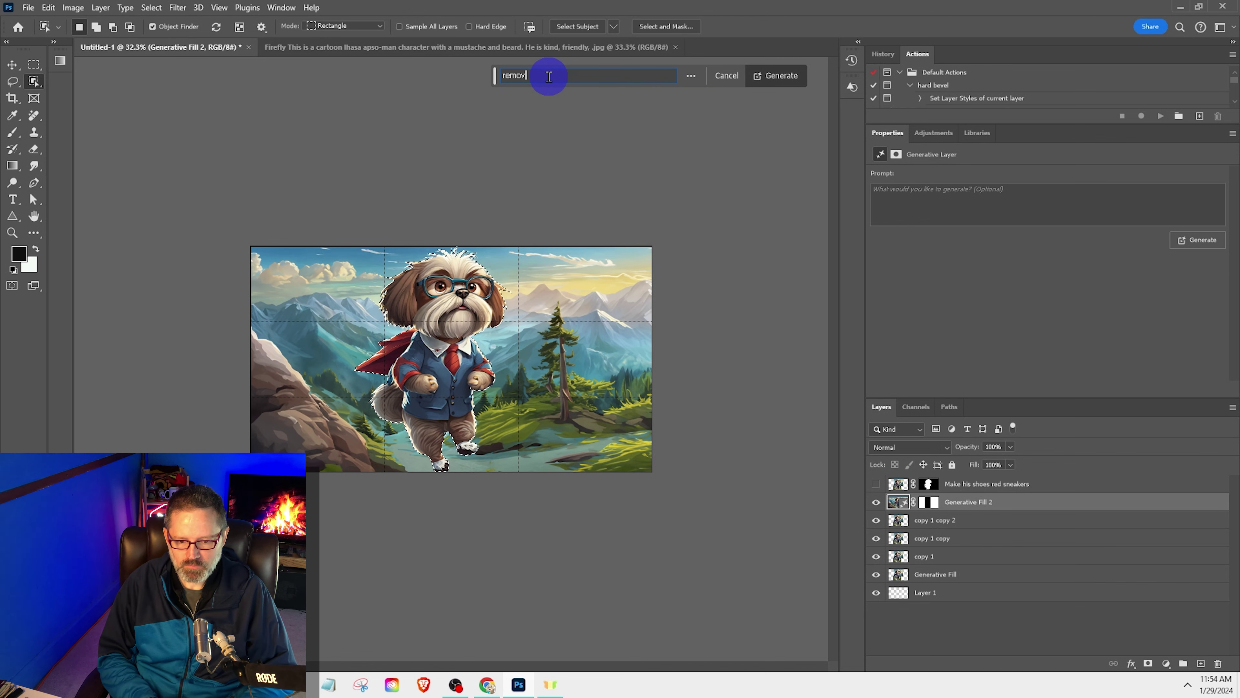
pyautogui.write('e subject')
pyautogui.press('Return')
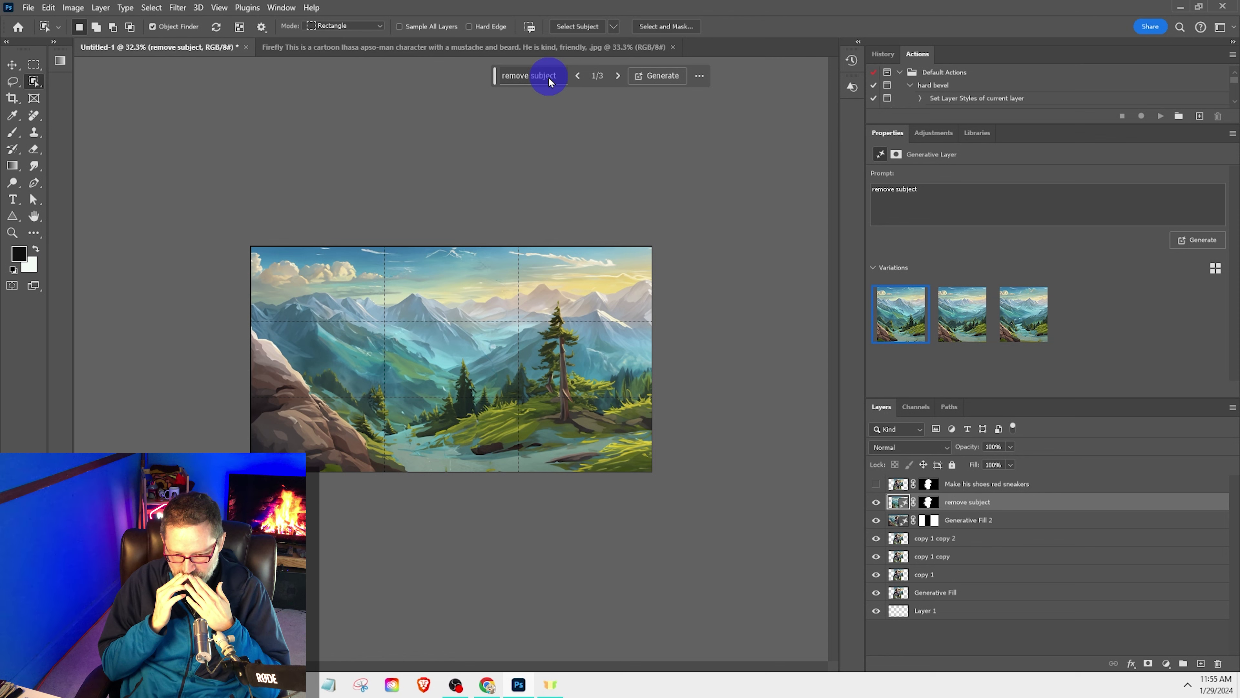
pyautogui.click(957, 322)
# Step: Export the dog-free landscape as a PNG named "super doggy background linked"
pyautogui.click(22, 8)
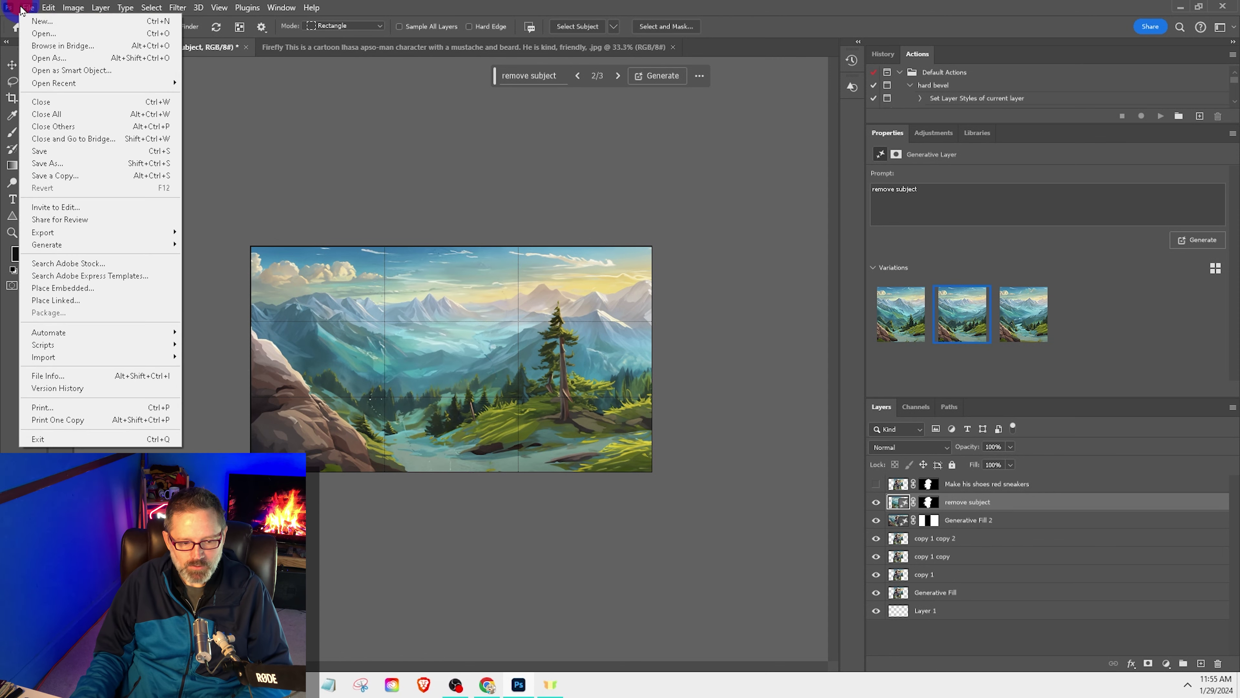
pyautogui.moveTo(67, 239)
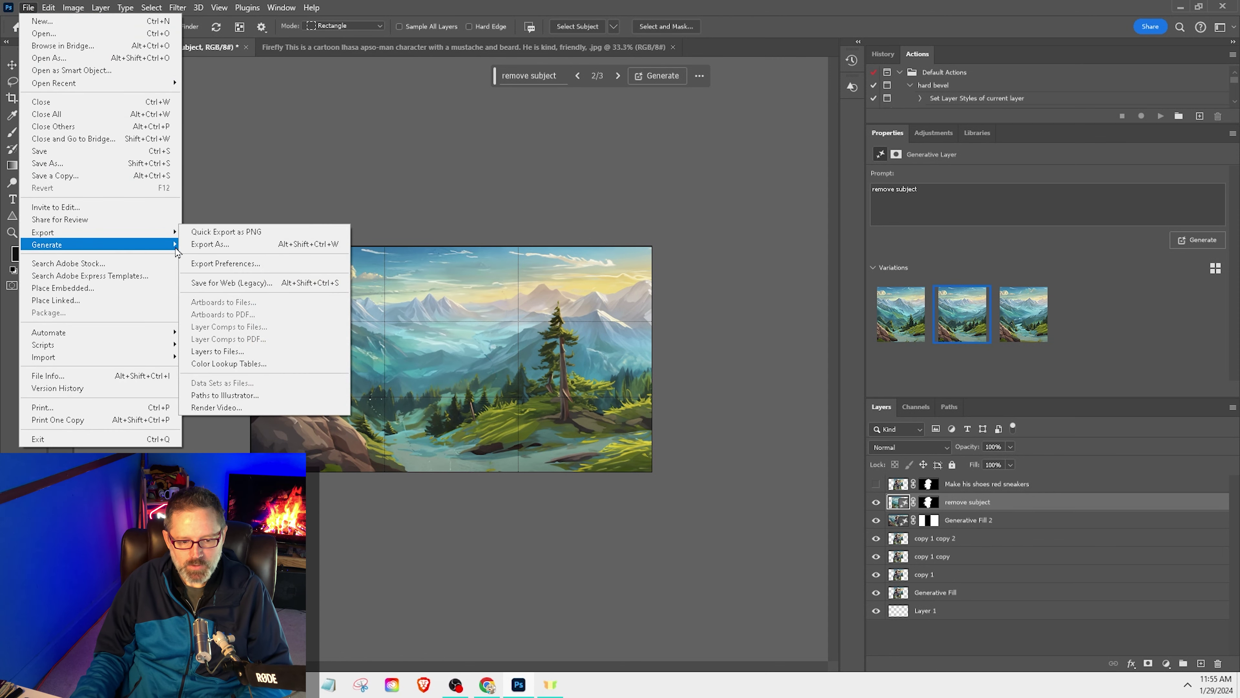
pyautogui.click(207, 245)
pyautogui.click(970, 574)
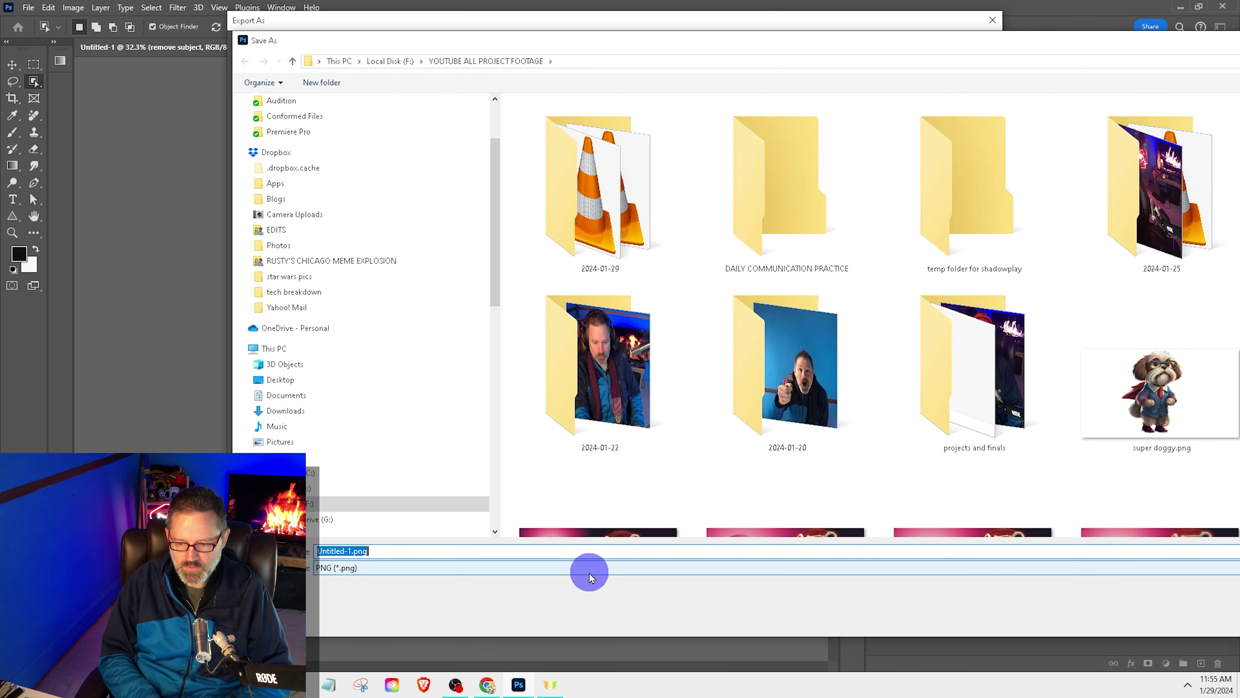
pyautogui.write('super doggy background linked')
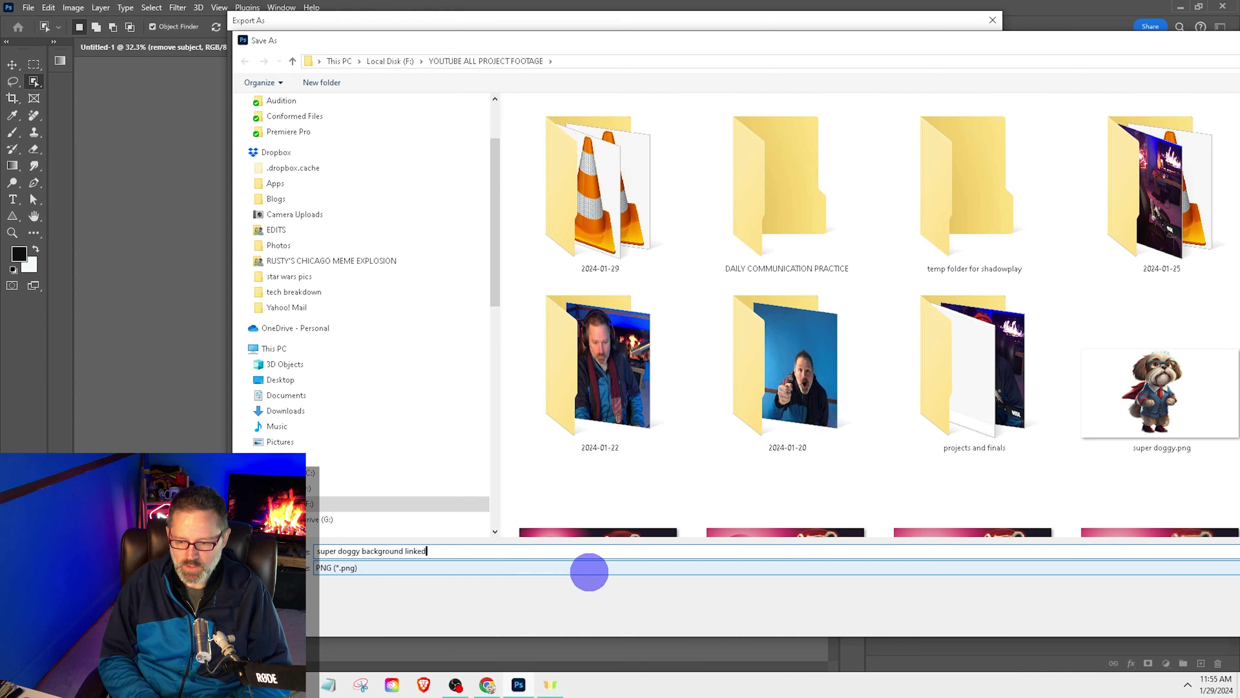
pyautogui.press('Return')
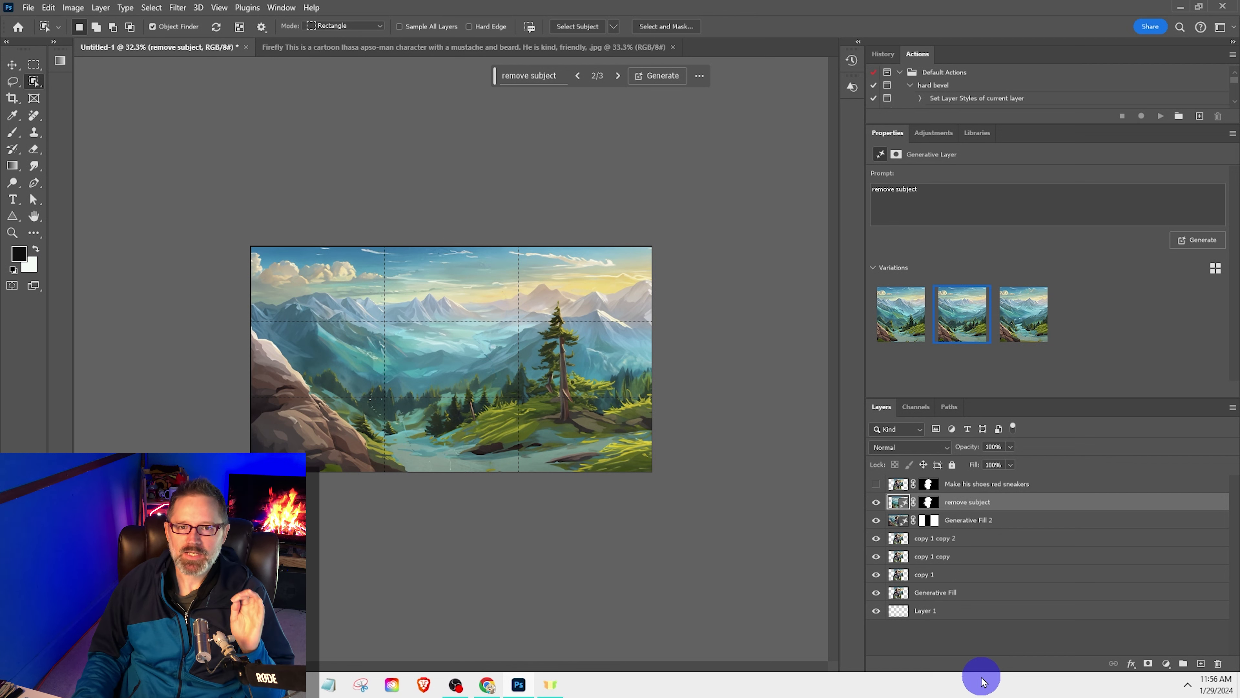
# Step: Hide the lower layers, show the red sneakers layer and toggle the "remove subject" layer to examine the dog and background separately
pyautogui.click(876, 520)
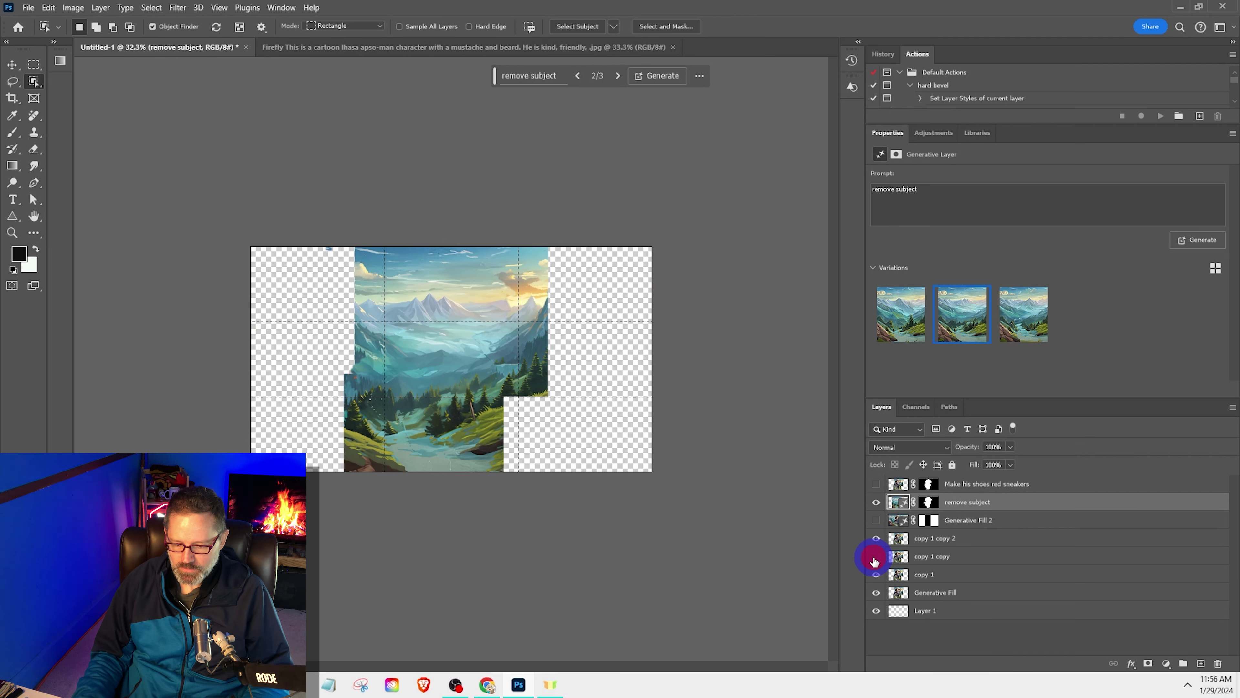
pyautogui.moveTo(875, 616); pyautogui.dragTo(877, 540)
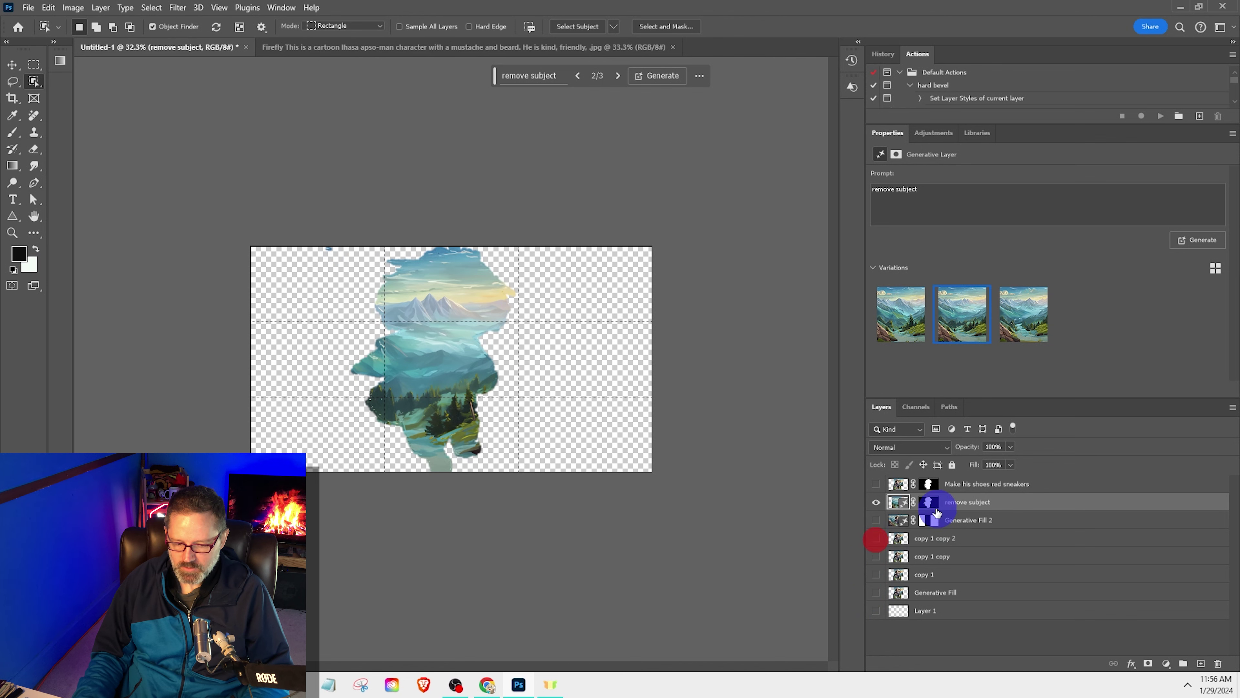
pyautogui.click(970, 482)
pyautogui.click(878, 485)
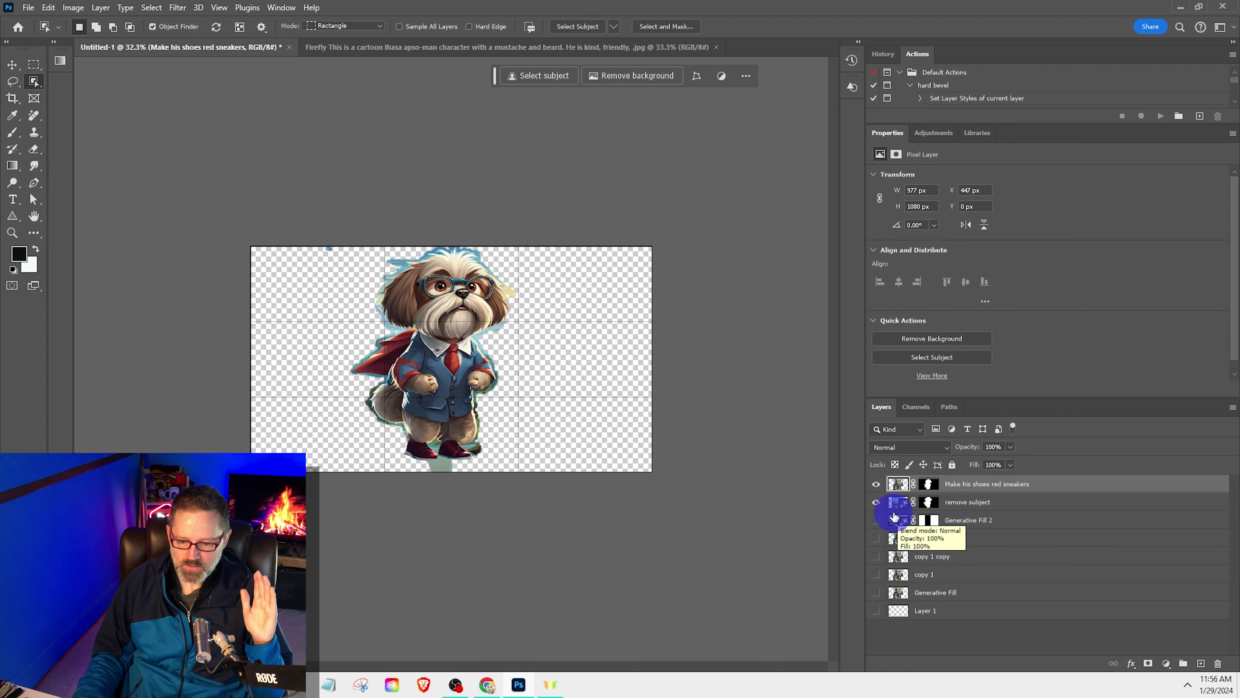
pyautogui.click(877, 502)
pyautogui.click(878, 502)
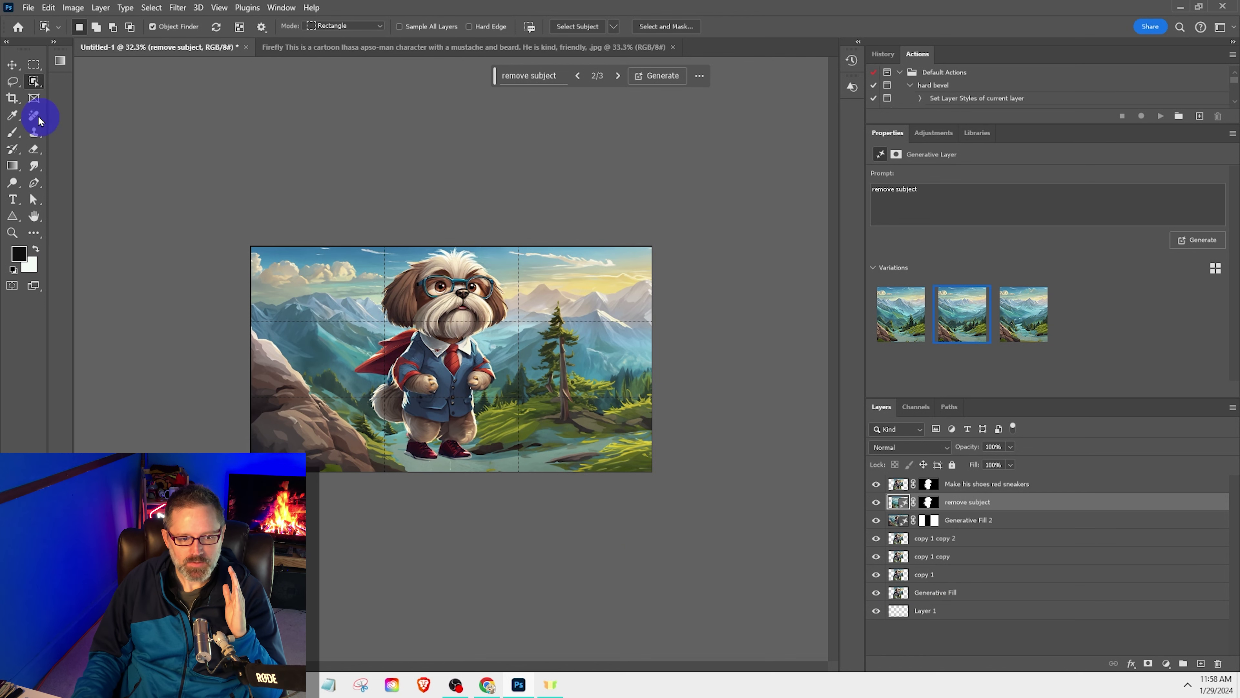
# Step: Create a new 1920 x 1080 px document at 72 pixels/inch with transparent background contents
pyautogui.click(19, 8)
pyautogui.click(34, 22)
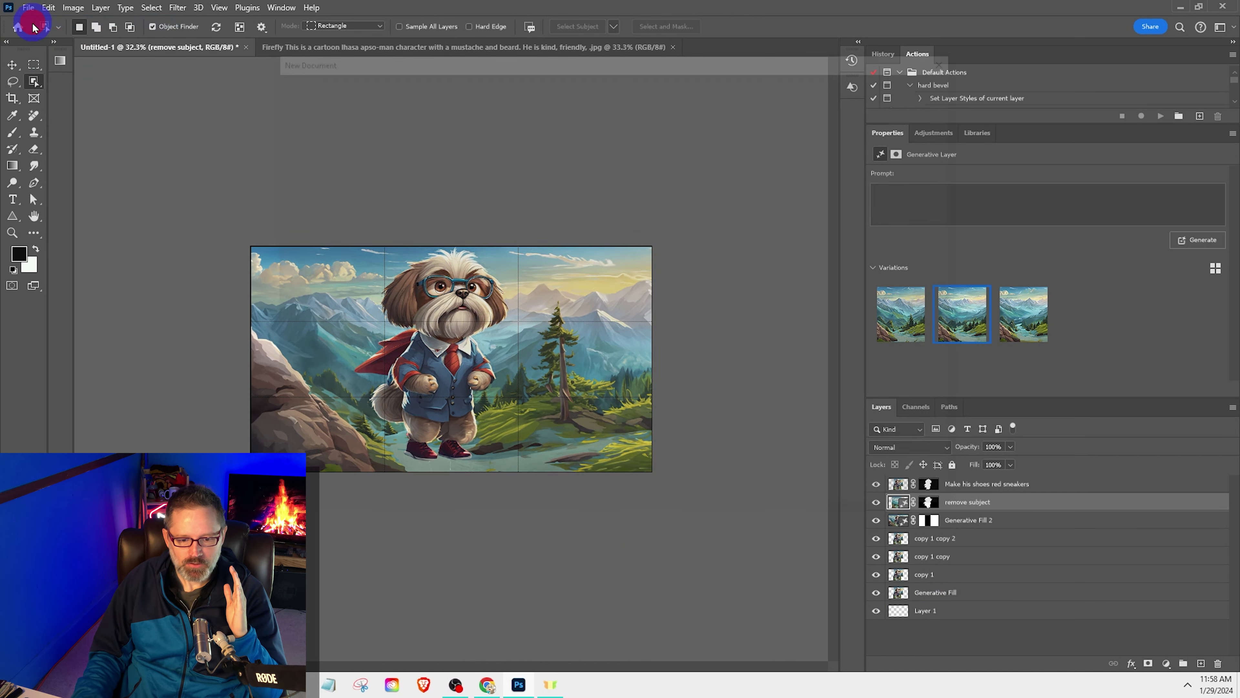
pyautogui.doubleClick(355, 209)
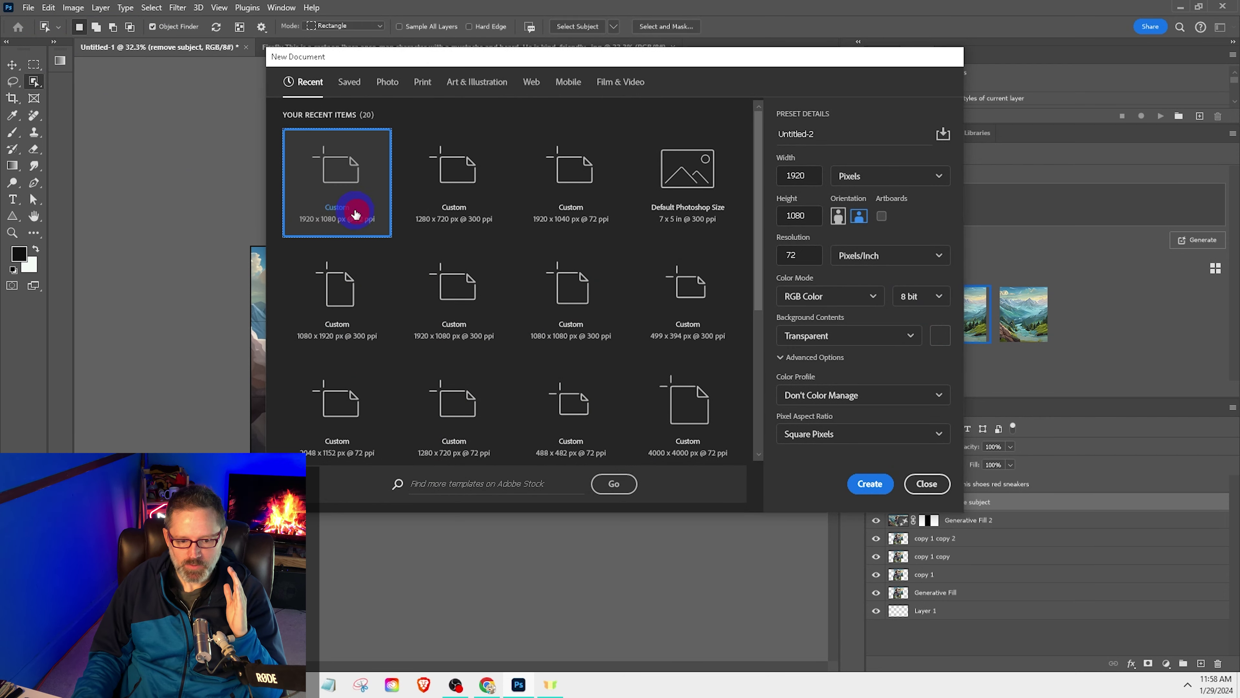
# Step: Open the exported super doggy.png from the YOUTUBE ALL PROJECT FOOTAGE folder
pyautogui.click(29, 7)
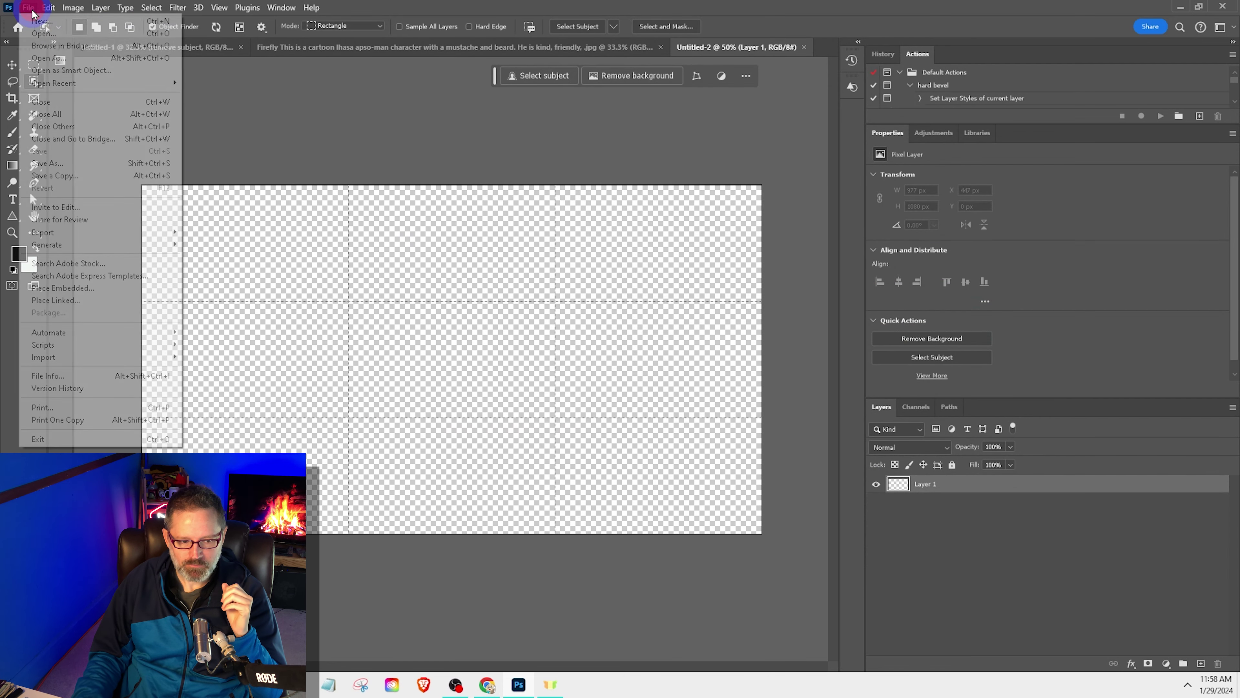
pyautogui.click(42, 34)
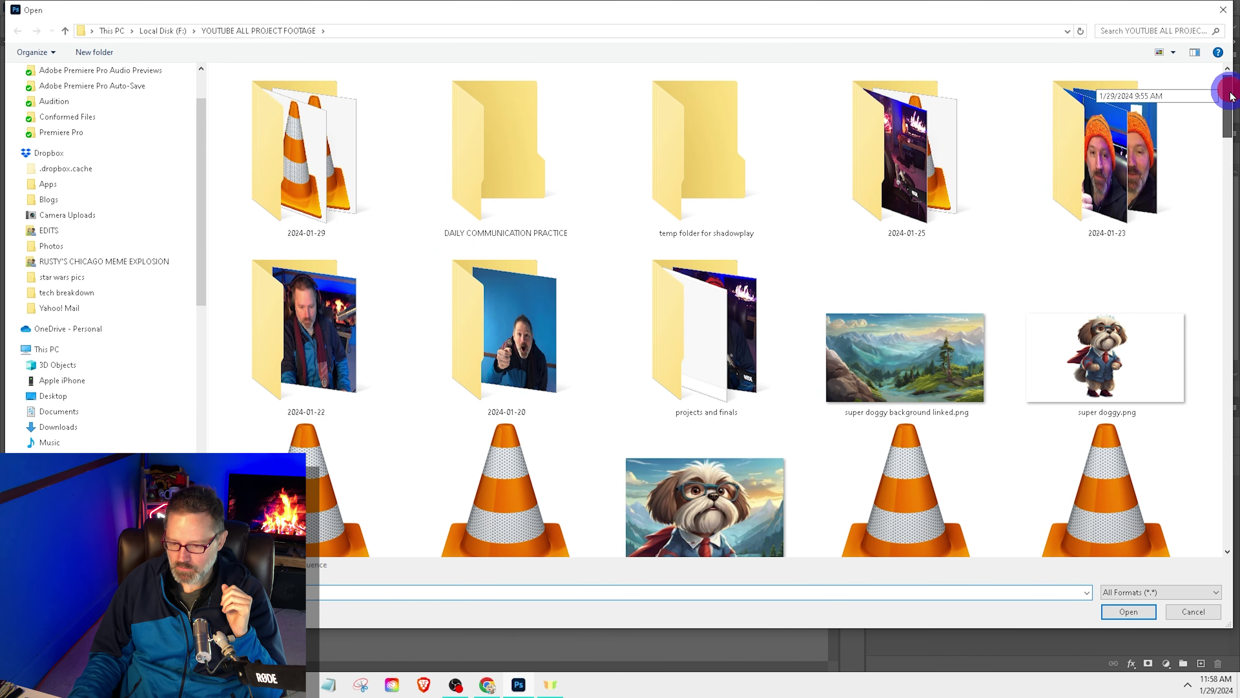
pyautogui.moveTo(1227, 91); pyautogui.dragTo(1230, 114)
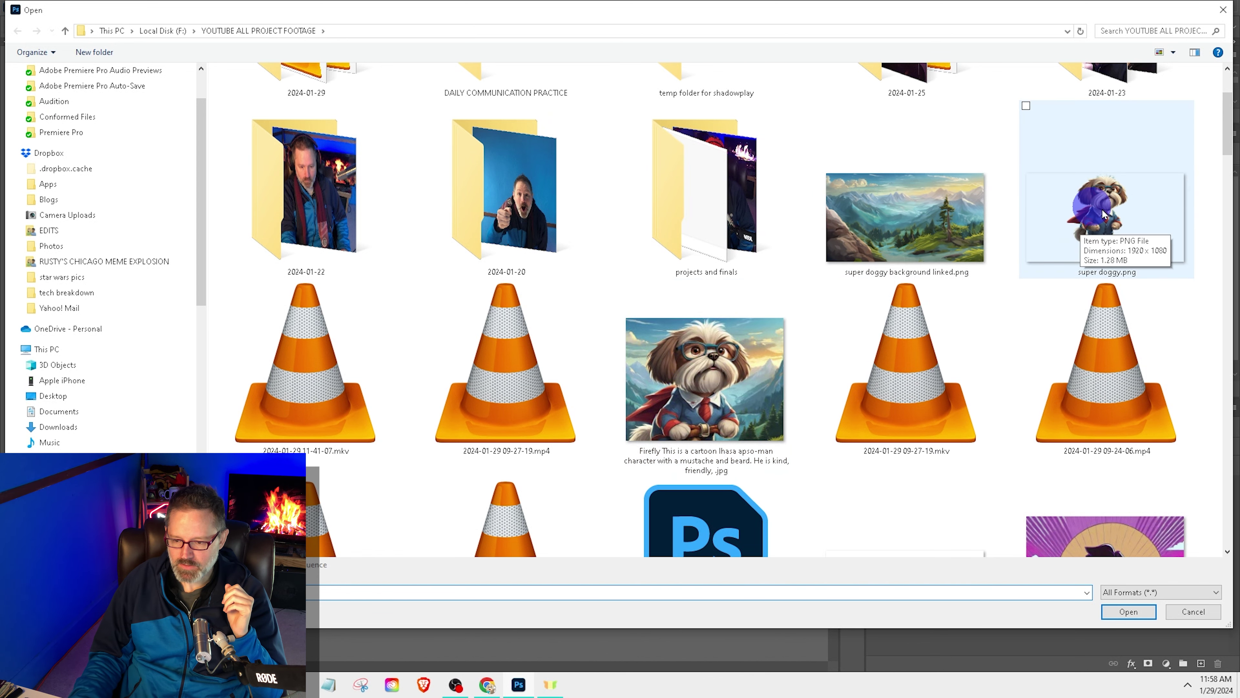
pyautogui.doubleClick(1107, 218)
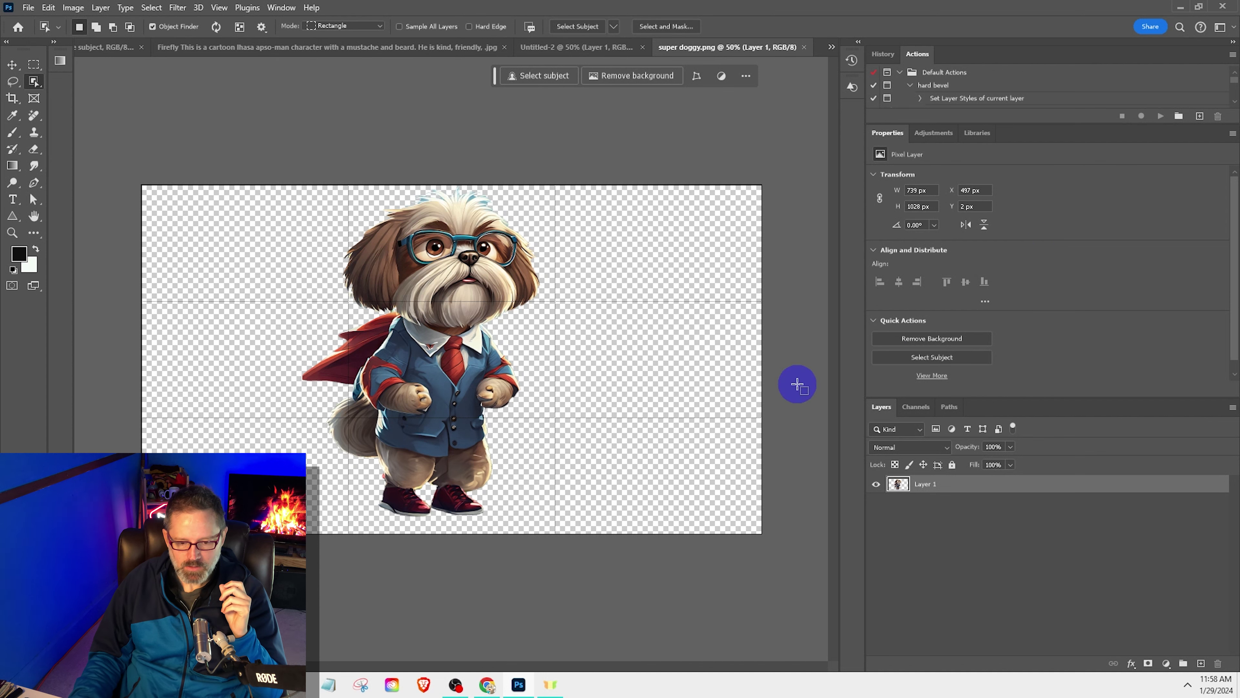
pyautogui.scroll(-2, 615, 425)
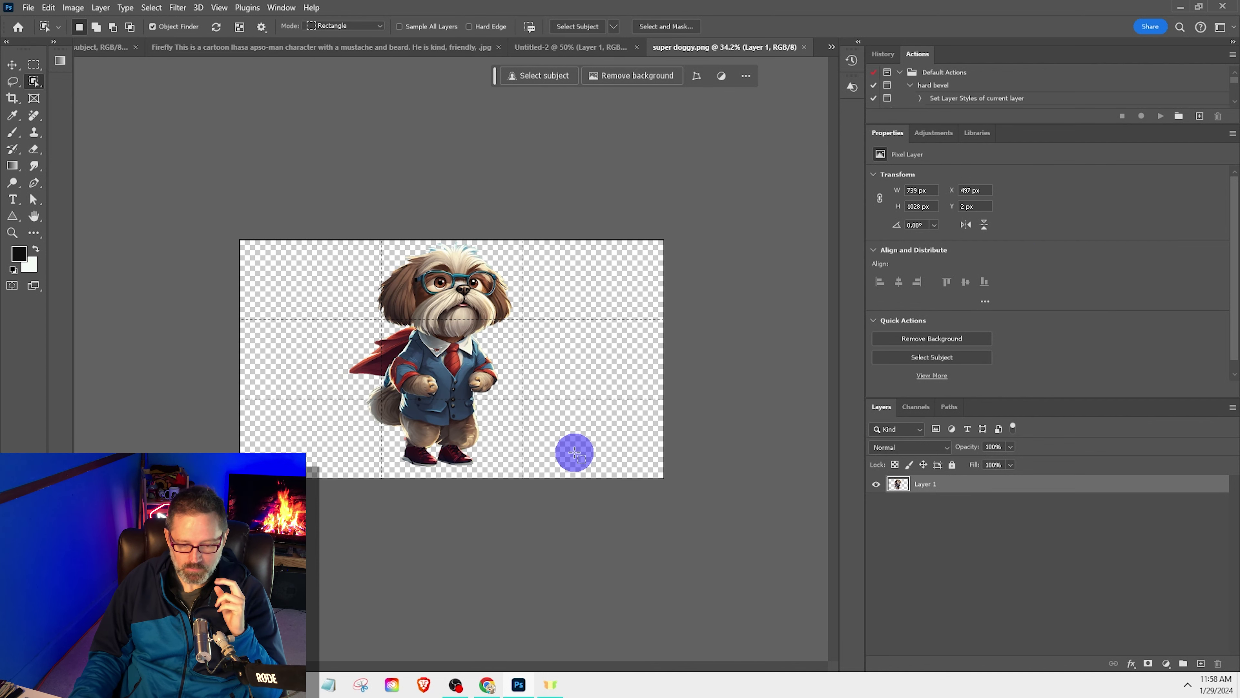
pyautogui.scroll(2, 551, 444)
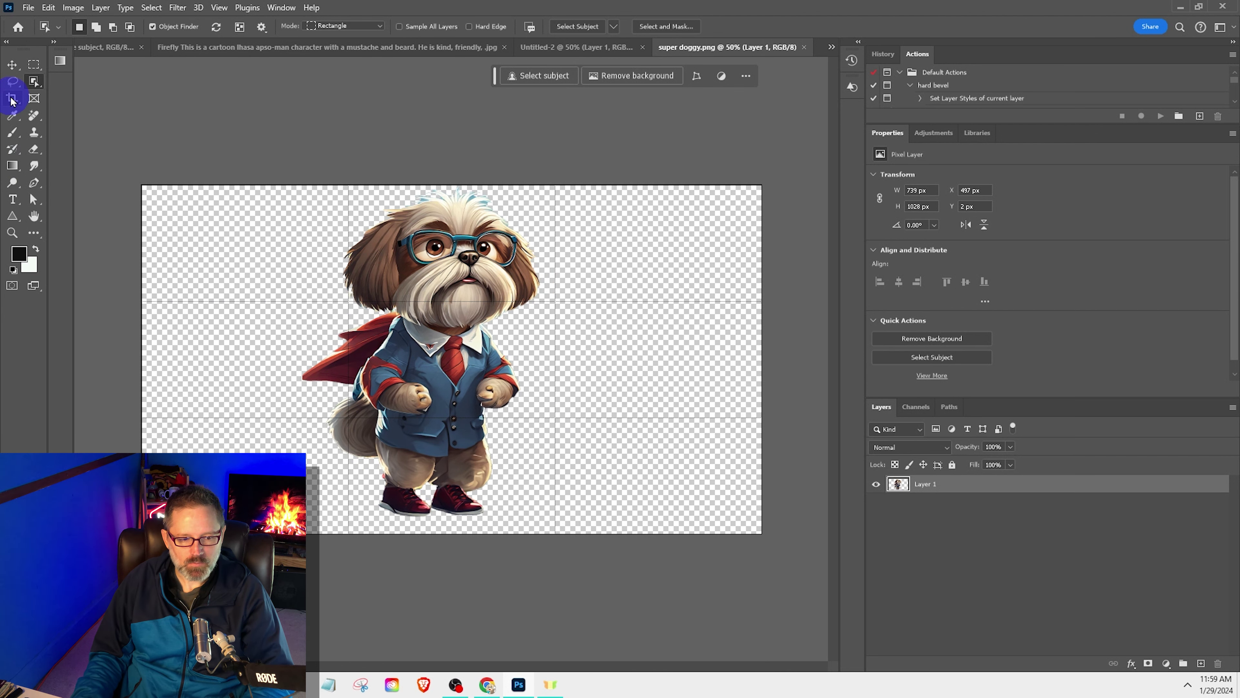
# Step: Try Generative Fill with "he is holding a giant dog biscuit" on an ellipse about 308 x 274 px between the dog's paws, and undo it
pyautogui.click(34, 67)
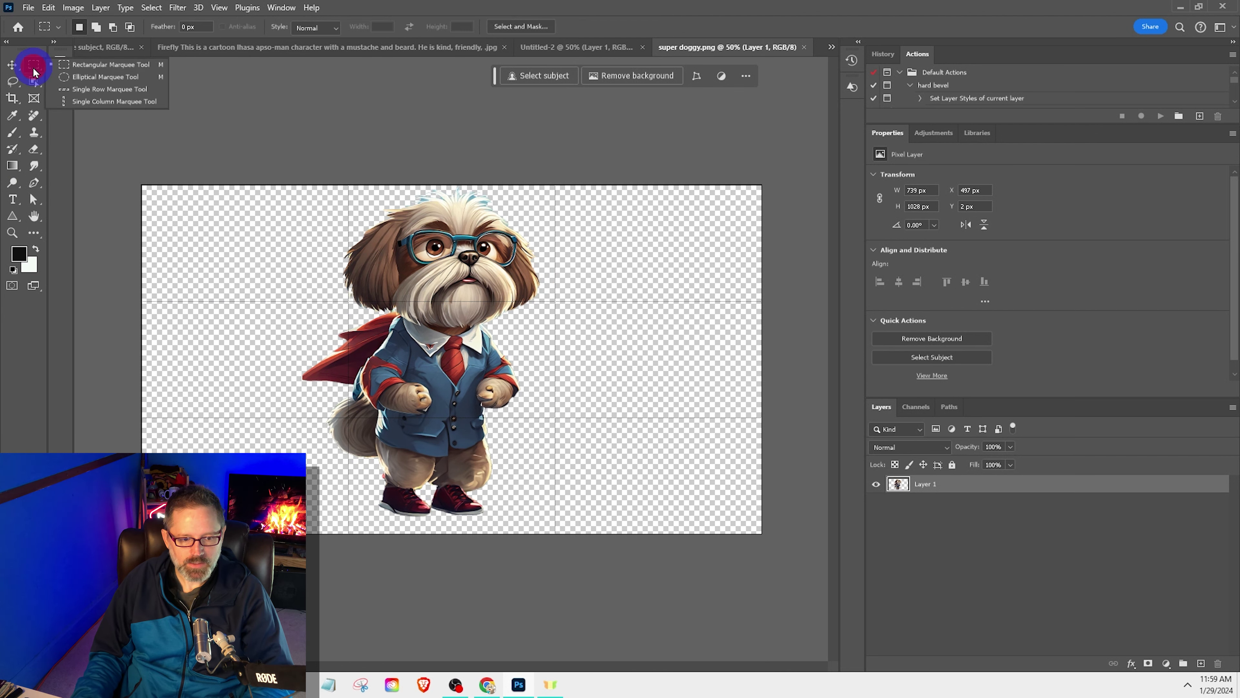
pyautogui.click(91, 78)
pyautogui.moveTo(413, 351); pyautogui.dragTo(512, 439)
pyautogui.click(553, 78)
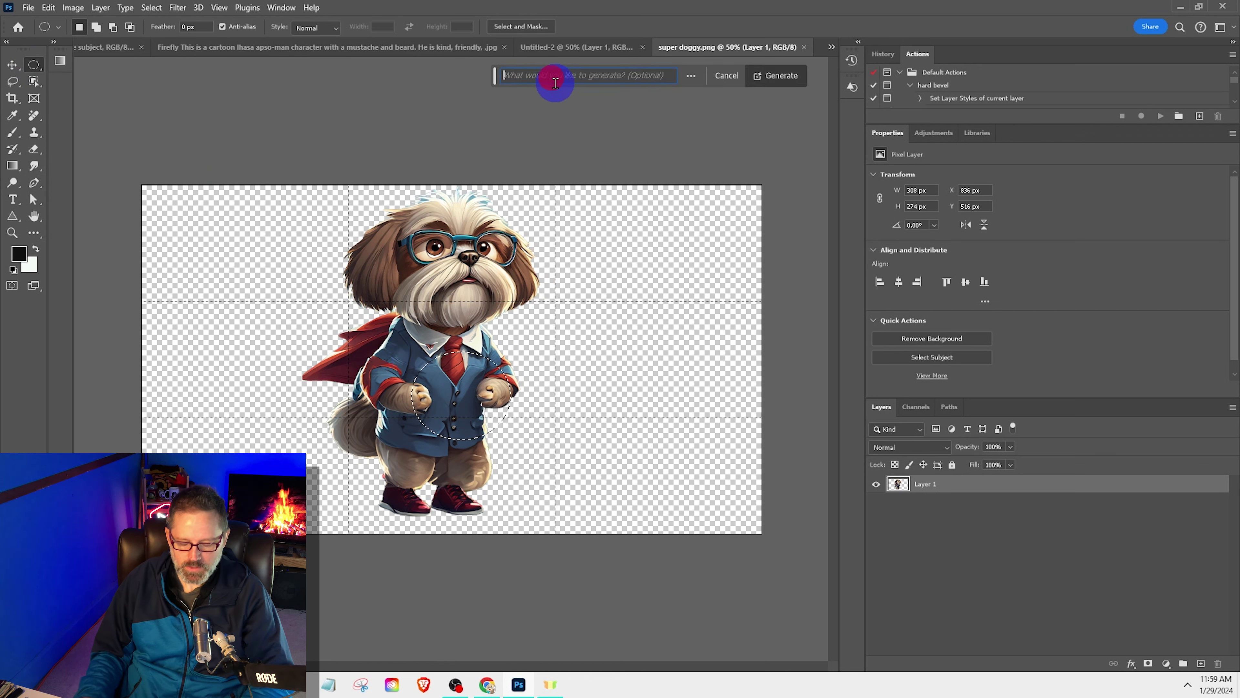
pyautogui.write('he is holding')
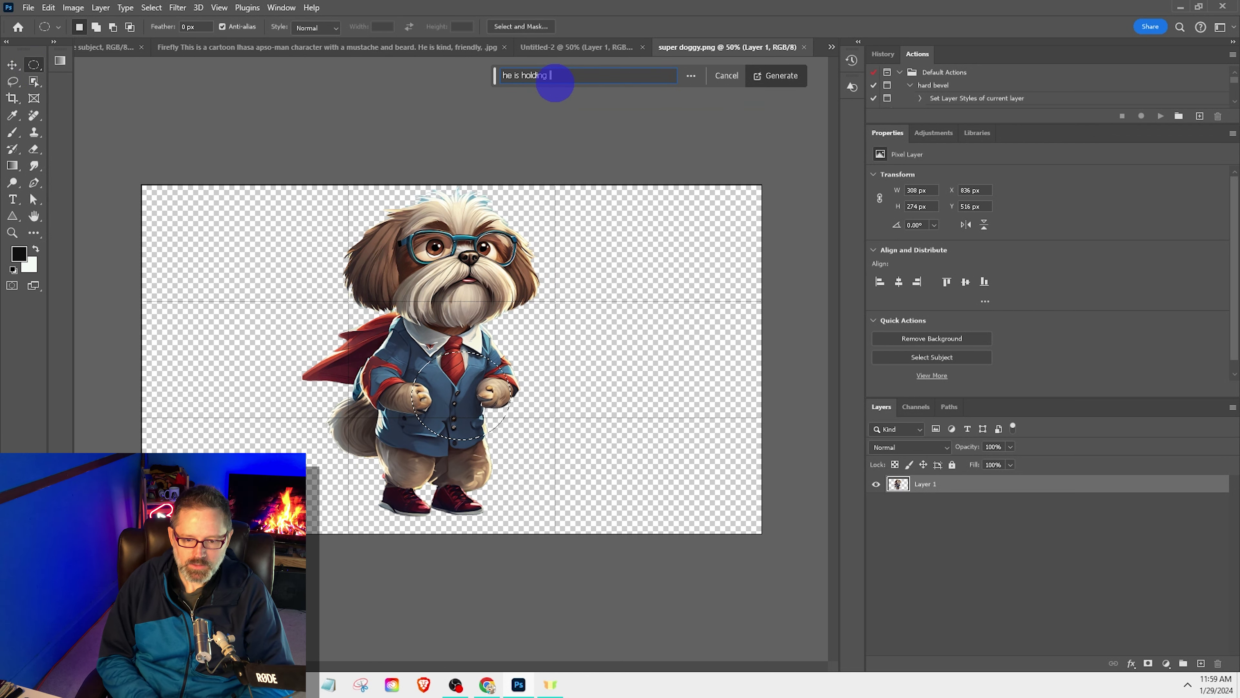
pyautogui.write(' a piz')
pyautogui.write('z')
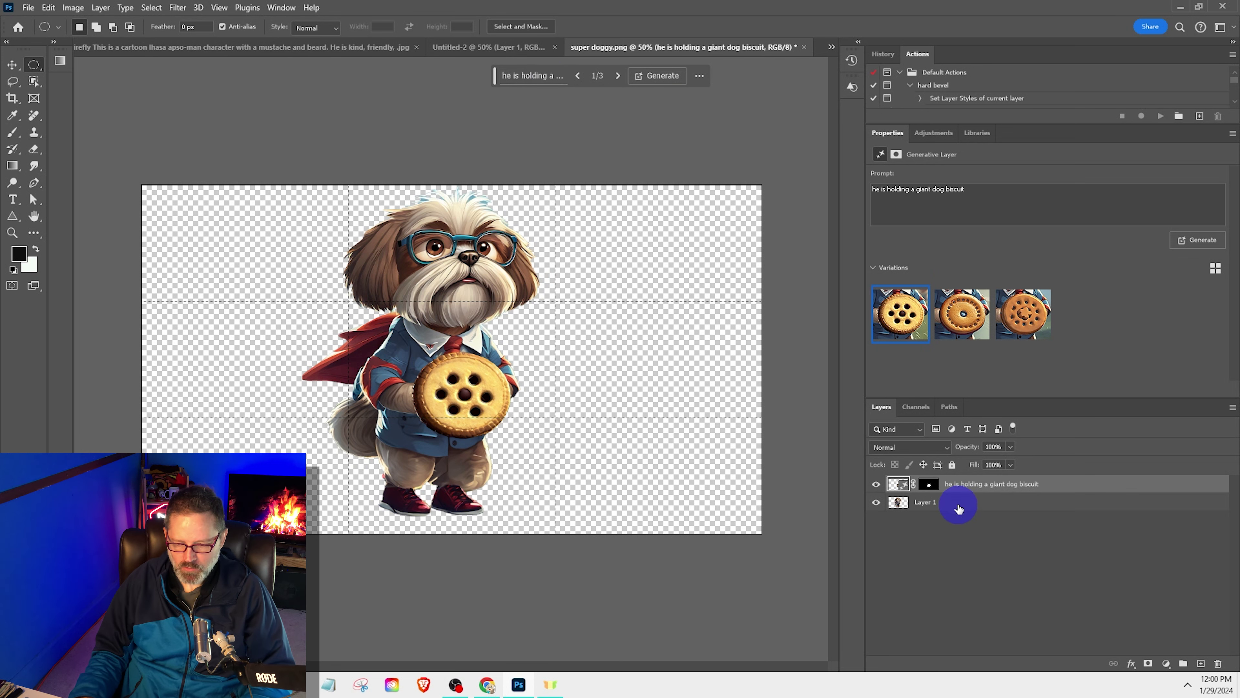
pyautogui.hotkey('ctrl', 'z')
# Step: Lasso an area about 356 x 416 px from the dog's chest to his legs and try Generative Fill to give him something to hold
pyautogui.click(11, 88)
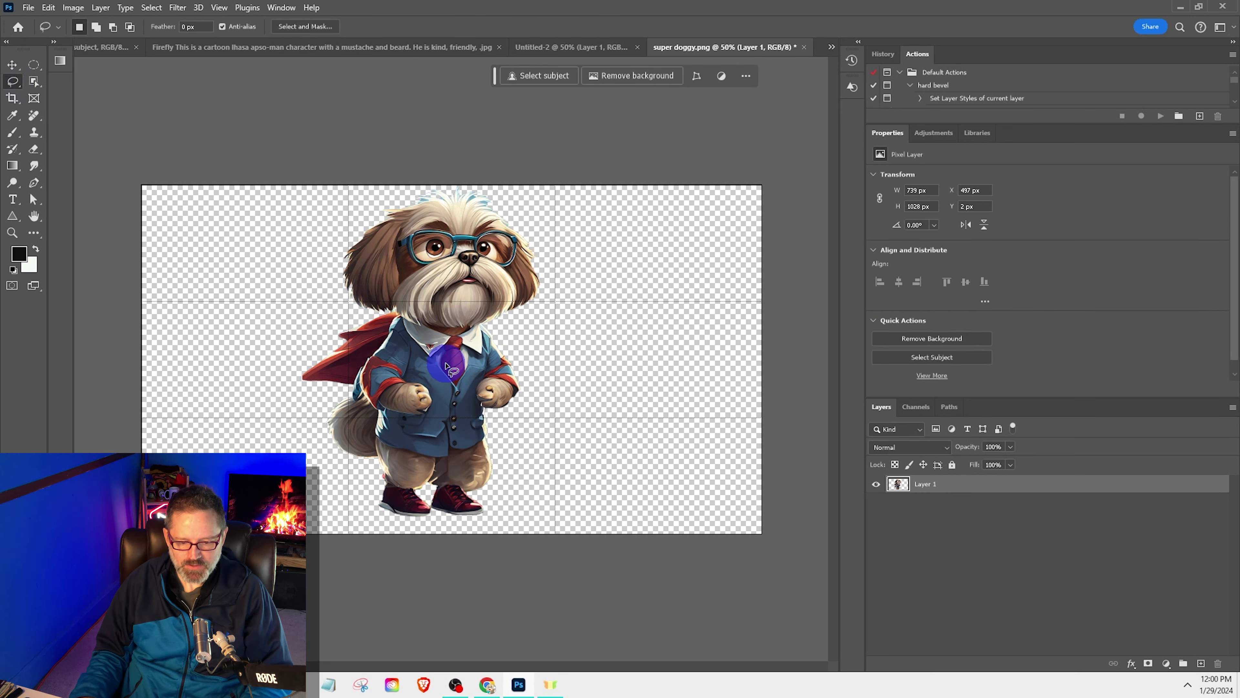
pyautogui.moveTo(435, 355)
pyautogui.mouseDown()
pyautogui.moveTo(479, 357)
pyautogui.moveTo(424, 352)
pyautogui.mouseUp()
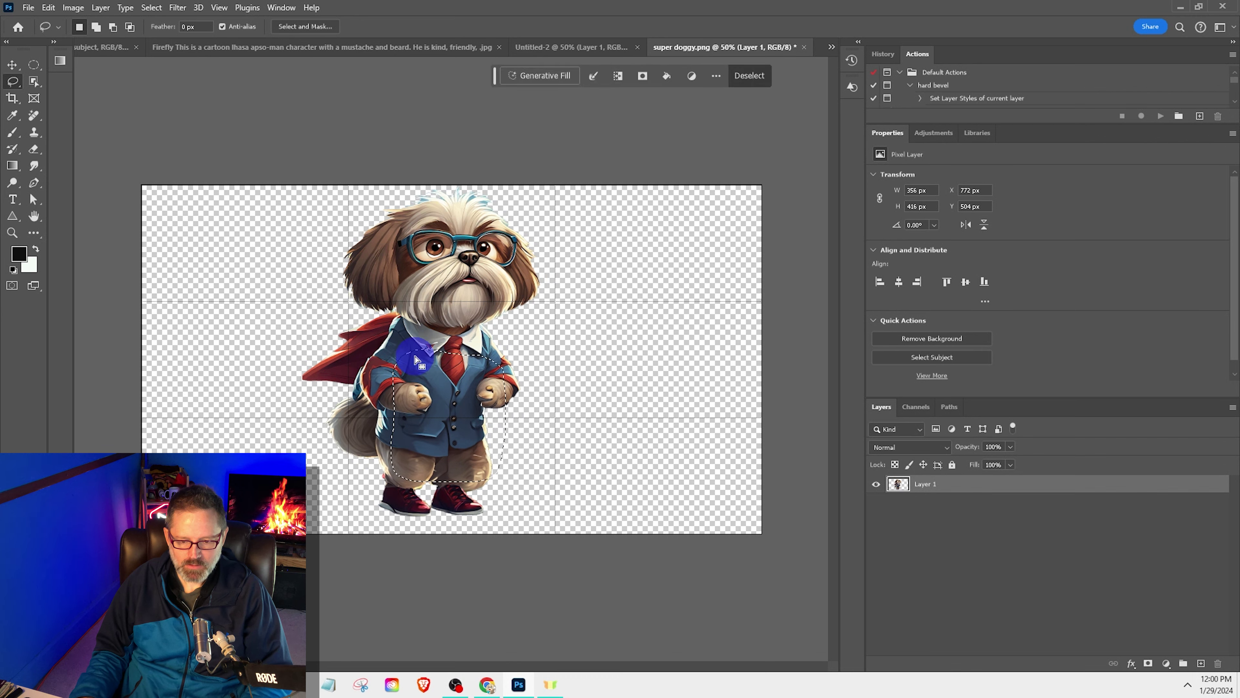
pyautogui.click(542, 75)
pyautogui.write('He is holding')
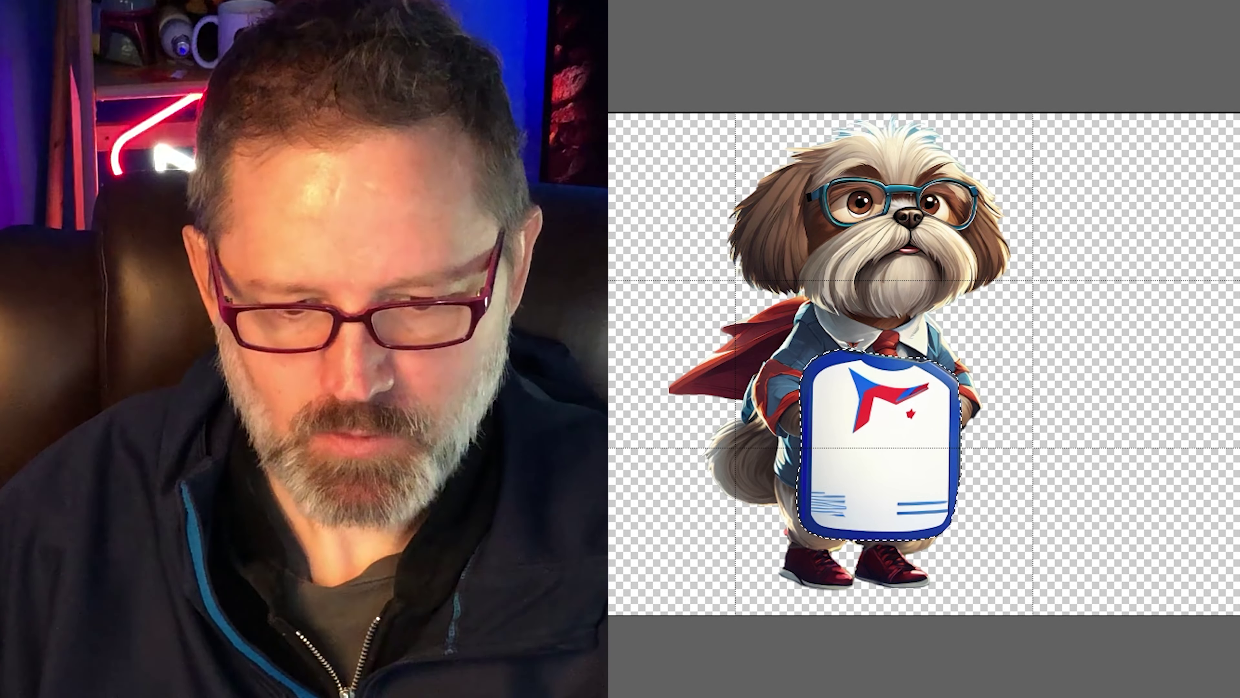
# Step: Lasso an area about 582 x 656 px around the dog's body and generate two sets of variations for "he is holding a shield"
pyautogui.moveTo(806, 286)
pyautogui.mouseDown()
pyautogui.moveTo(1008, 299)
pyautogui.moveTo(1019, 374)
pyautogui.moveTo(806, 290)
pyautogui.mouseUp()
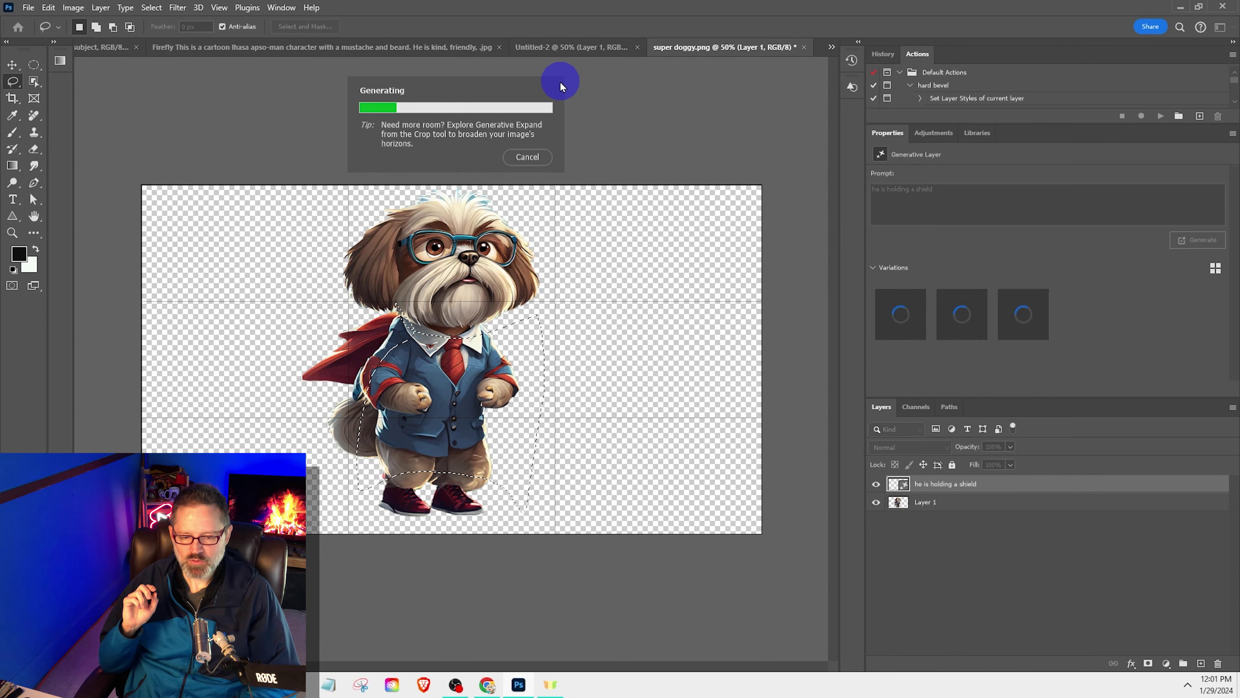
pyautogui.scroll(-1, 554, 442)
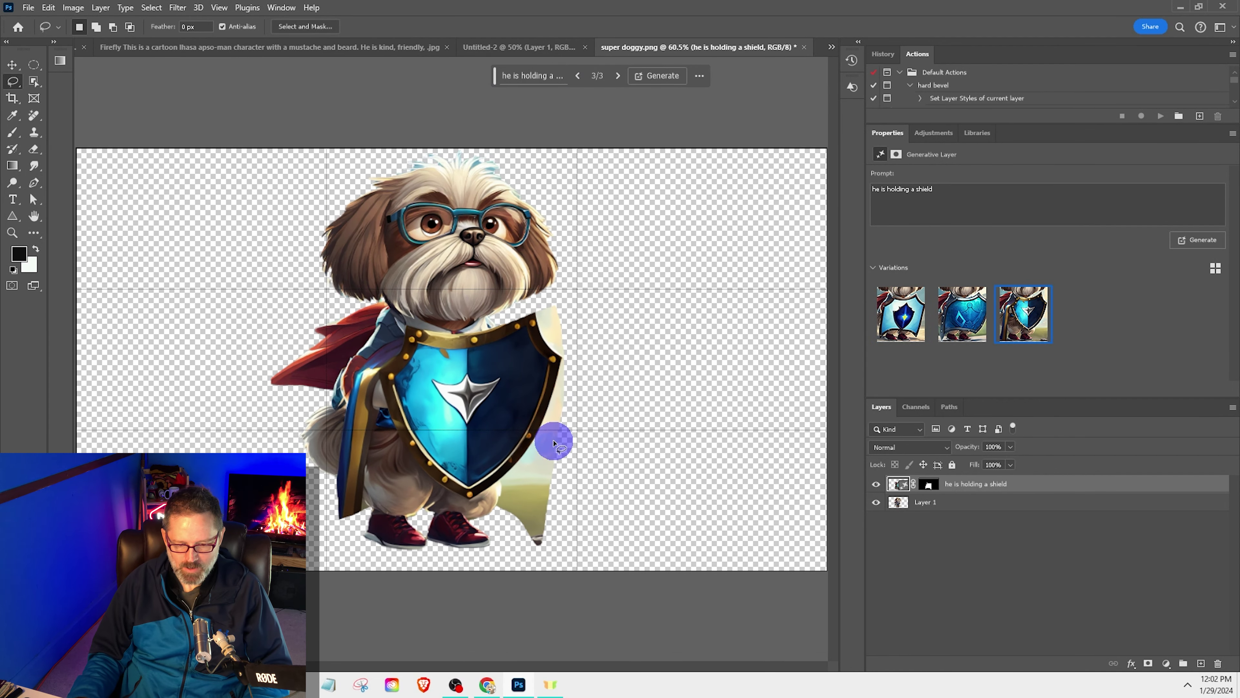
pyautogui.click(1208, 239)
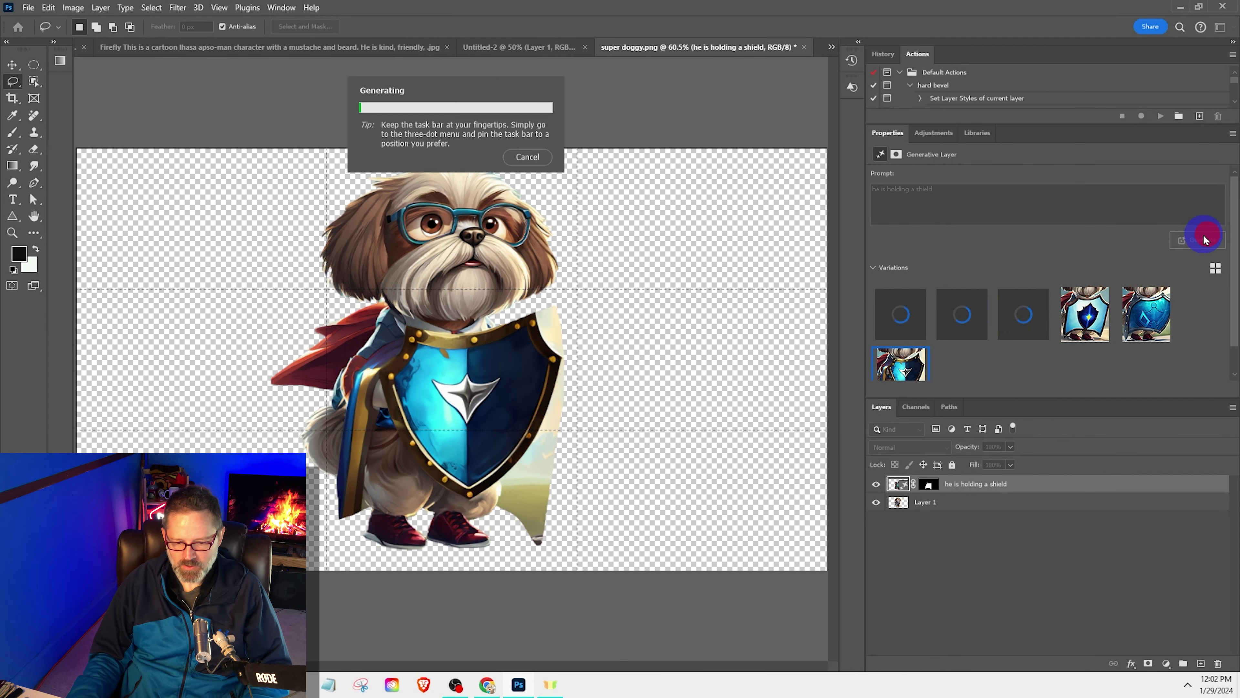
# Step: Compare the generated shield variations, discard the shield fill and clear the selection
pyautogui.click(914, 323)
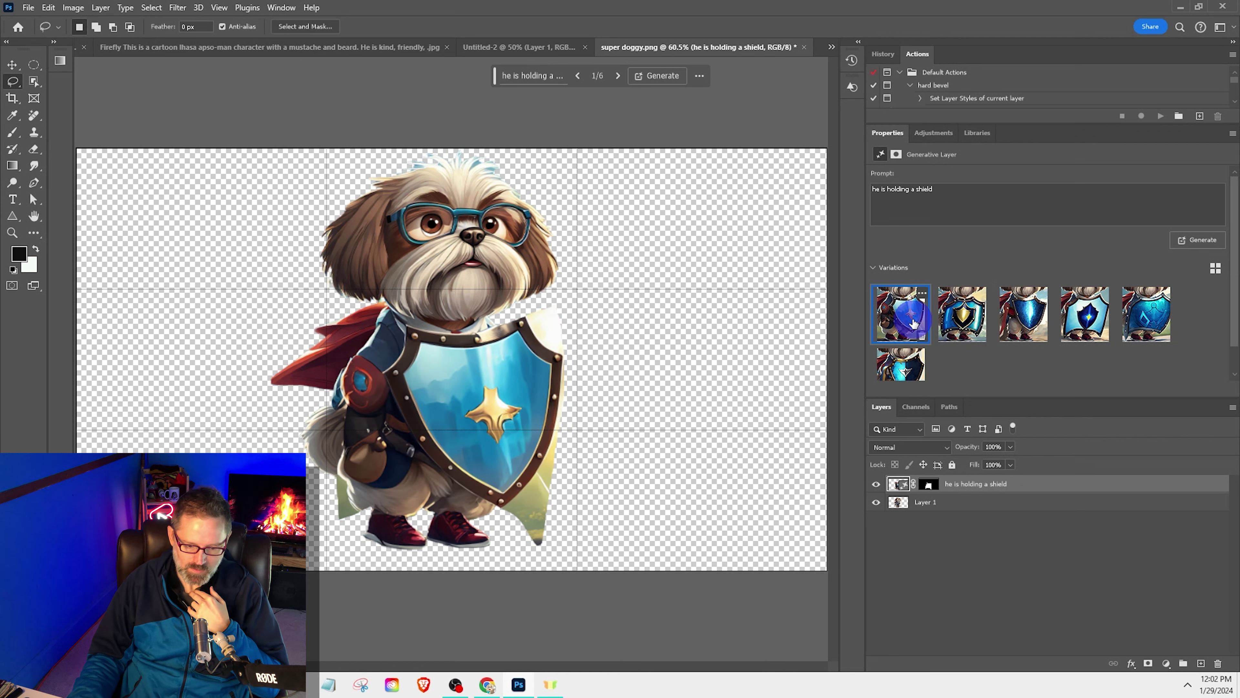
pyautogui.click(1145, 318)
pyautogui.click(904, 324)
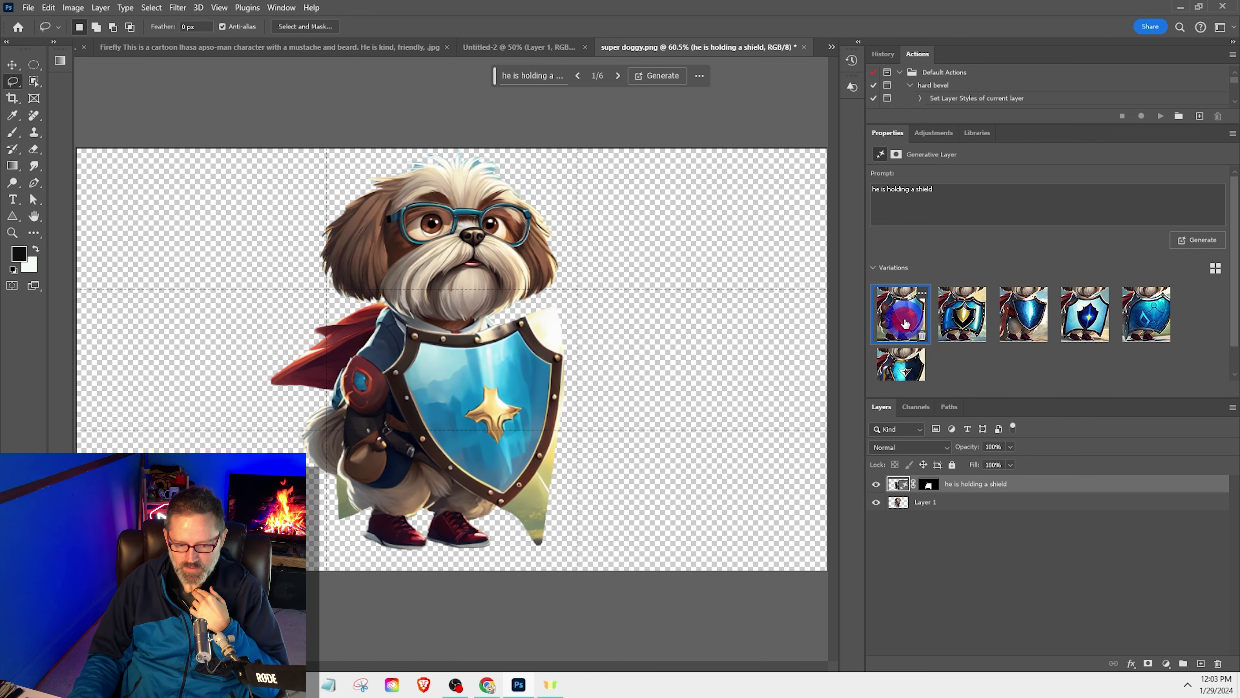
pyautogui.click(922, 295)
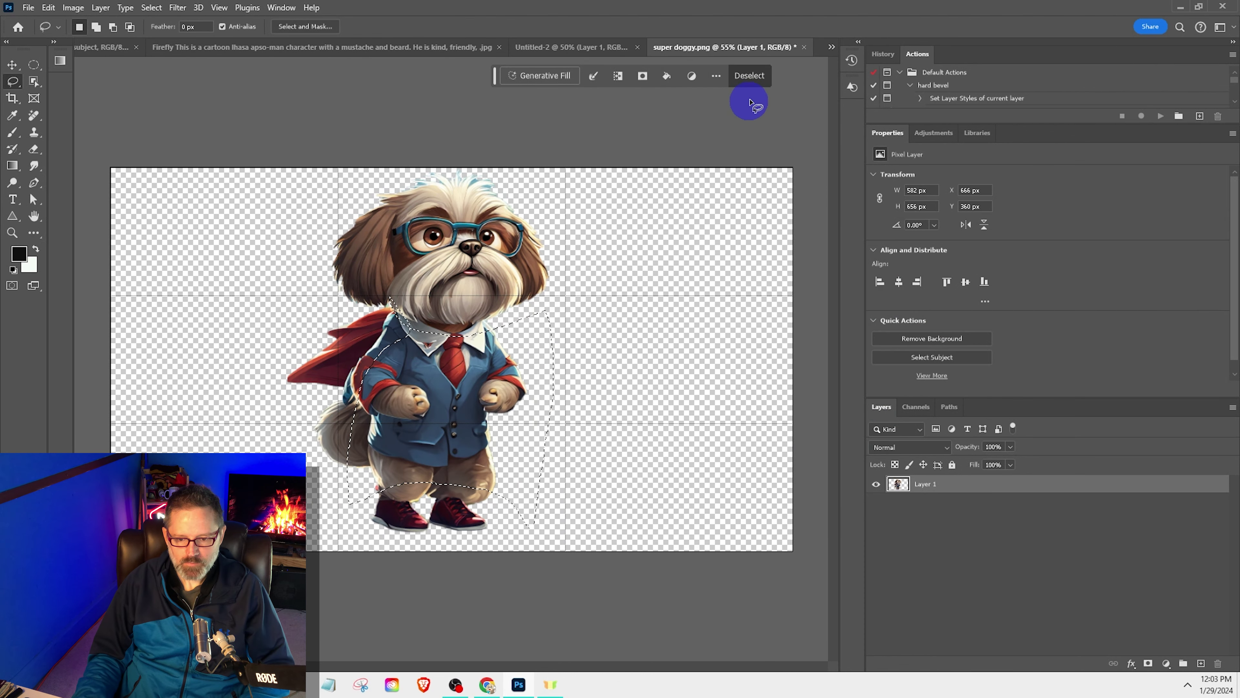
pyautogui.click(748, 75)
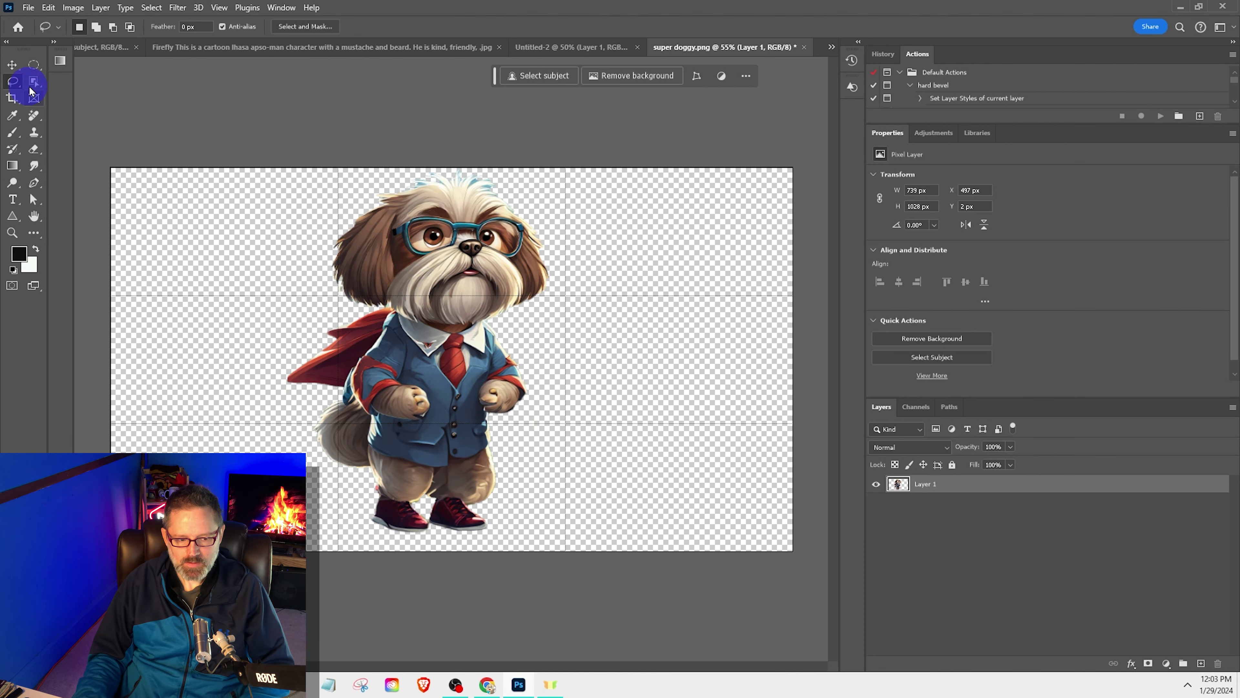
# Step: Select an ellipse about 408 x 354 px over the dog's paws and generate two sets of fills with the prompt "he is holding pleutonium"
pyautogui.click(107, 77)
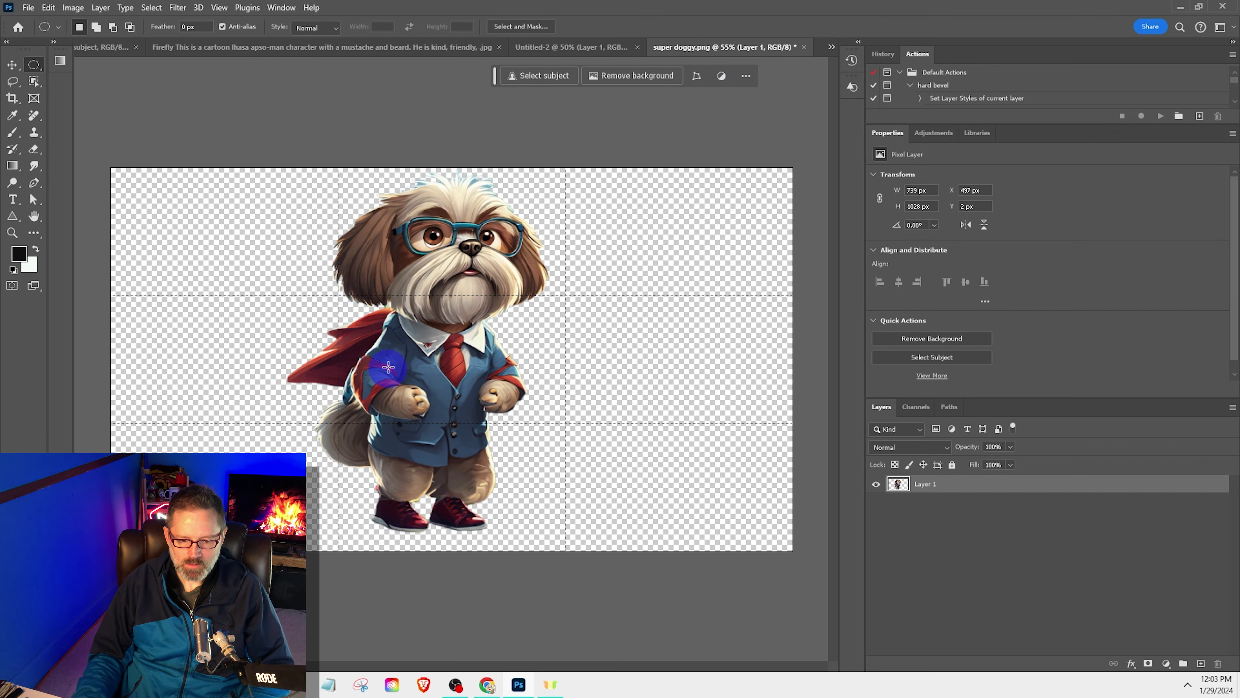
pyautogui.moveTo(387, 336); pyautogui.dragTo(532, 460)
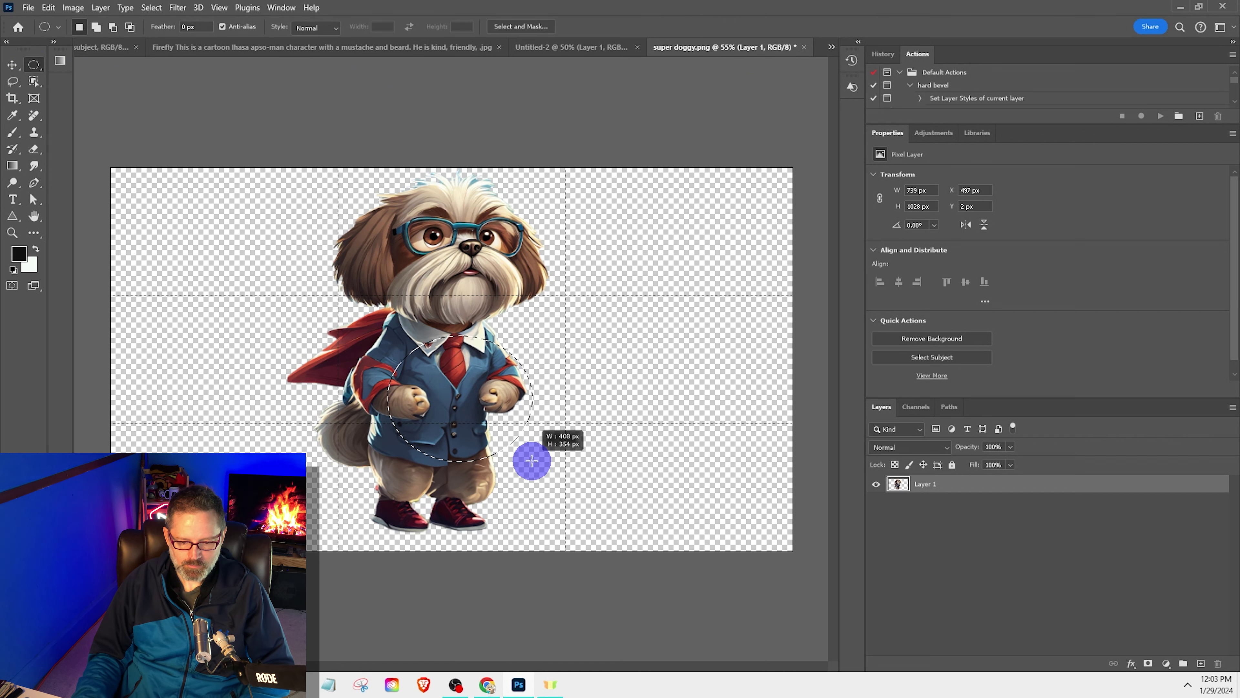
pyautogui.click(534, 74)
pyautogui.write('he is holding pleutonium')
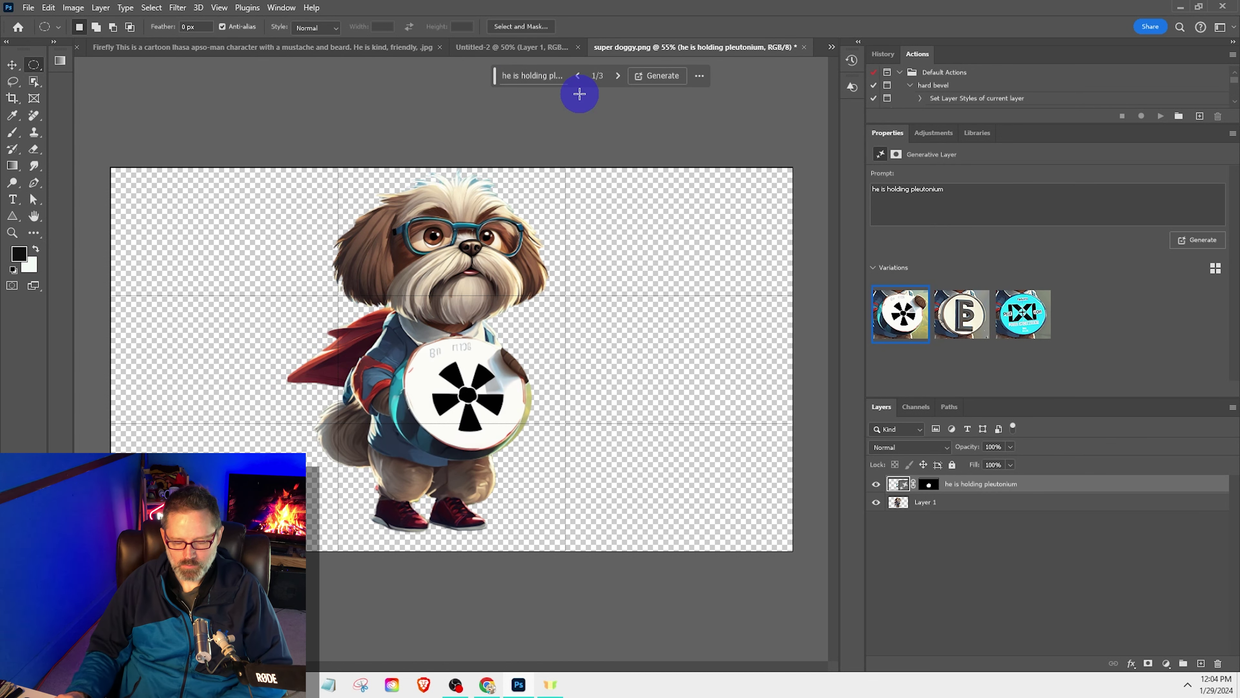
pyautogui.click(1197, 240)
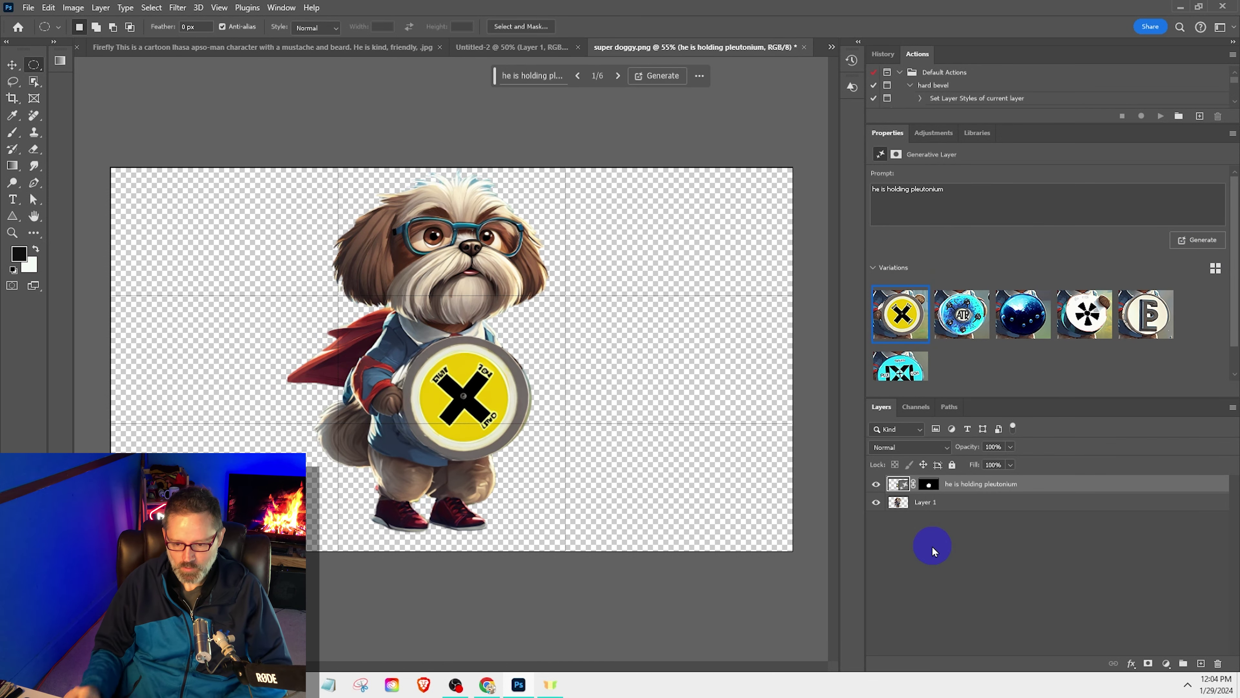
# Step: Undo the plutonium fill and clear the elliptical selection over the dog's paws
pyautogui.hotkey('ctrl', 'z')
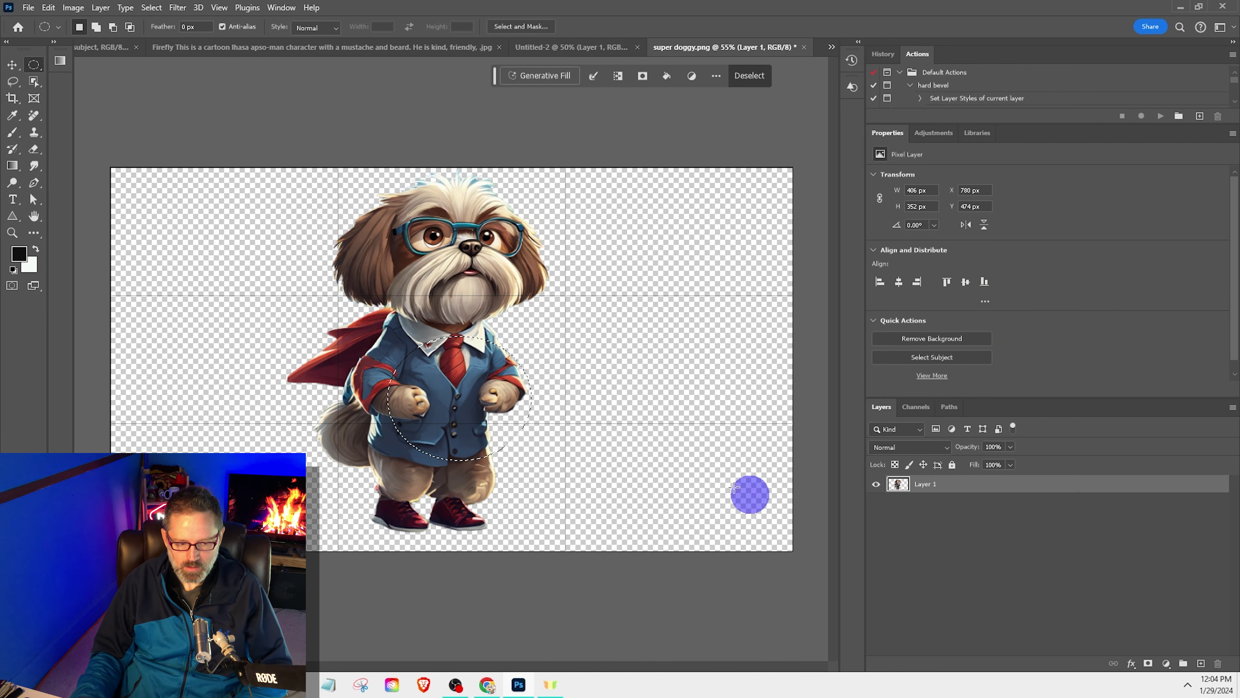
pyautogui.hotkey('ctrl', 'd')
# Step: Lasso a hammer-shaped area about 1009 x 875 px across the dog, generate "he is holding a giant hammer" and choose the third variation
pyautogui.click(12, 81)
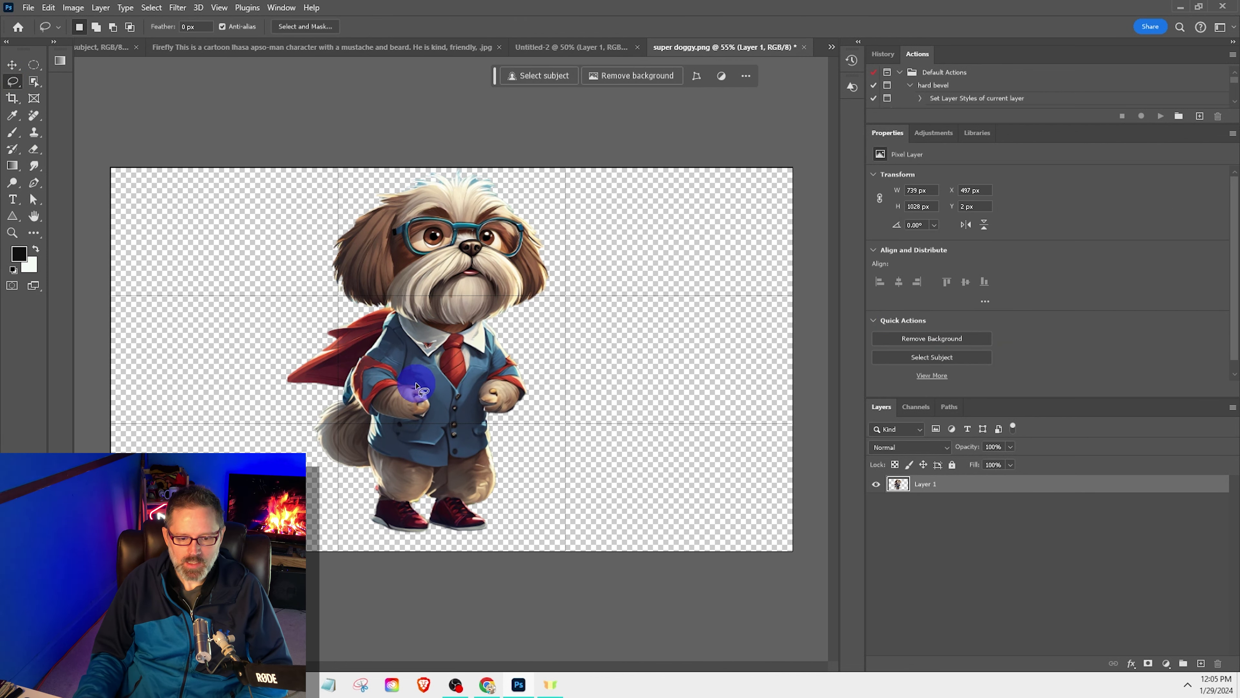
pyautogui.moveTo(415, 386); pyautogui.dragTo(413, 383)
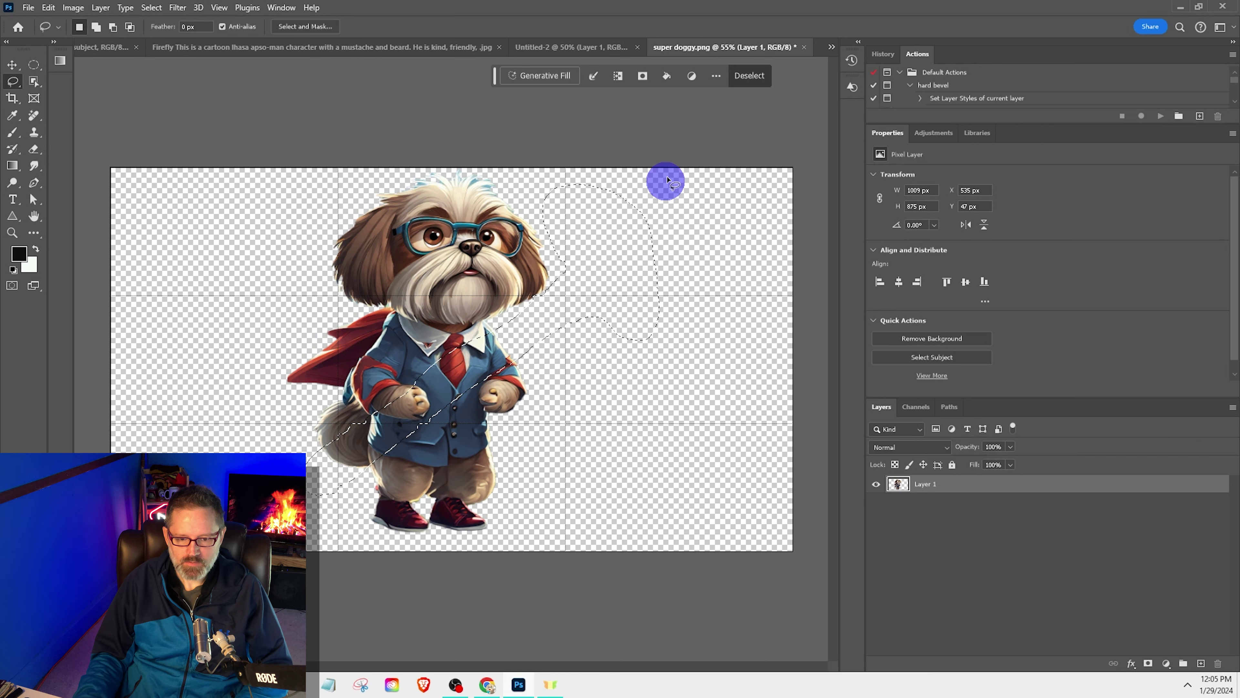
pyautogui.click(533, 76)
pyautogui.write('he is holding a giant hammer')
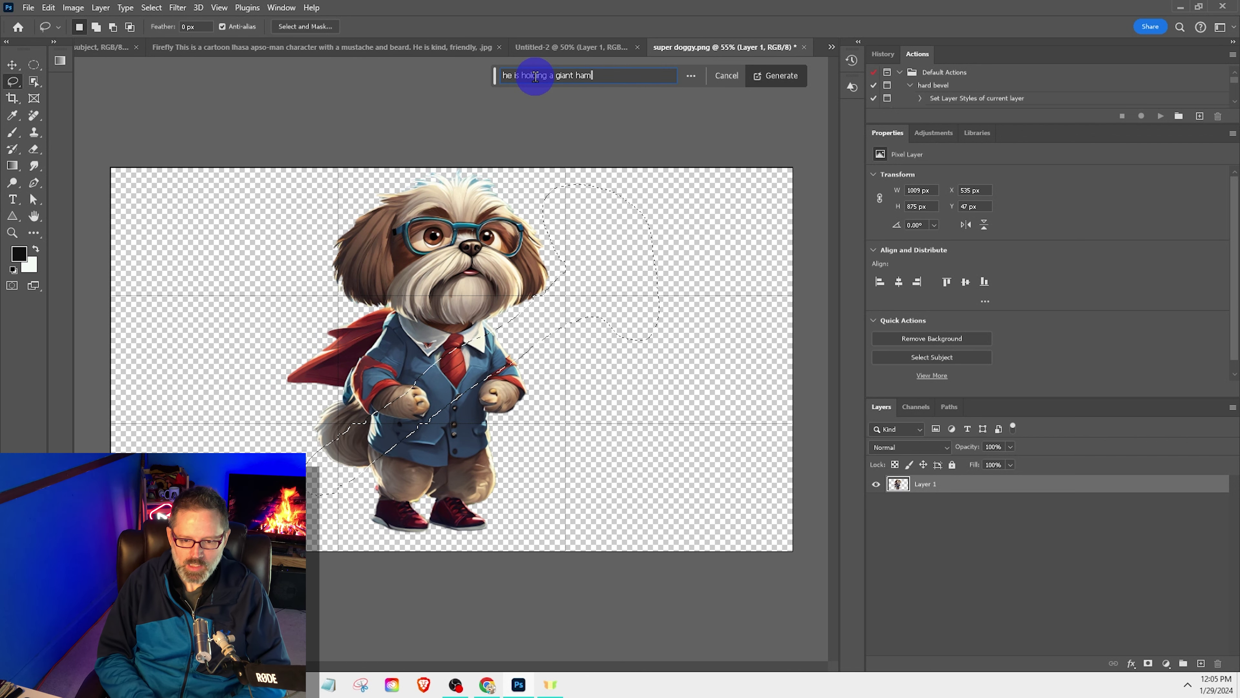
pyautogui.press('Return')
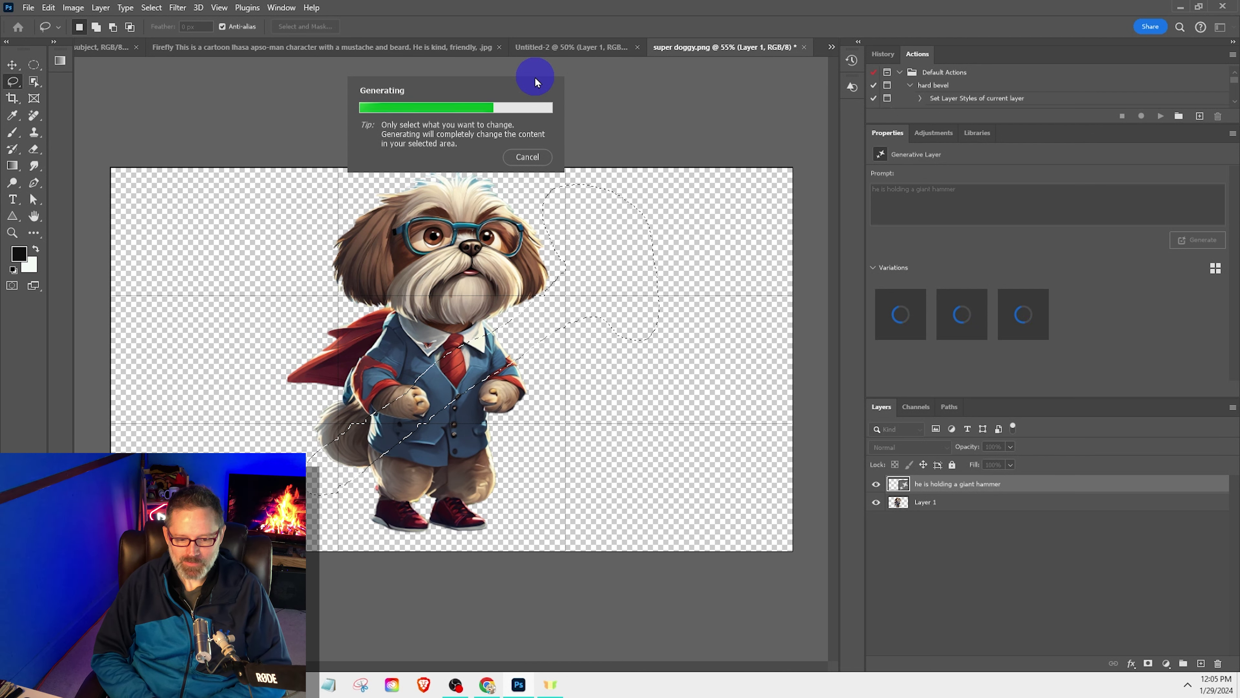
pyautogui.click(960, 330)
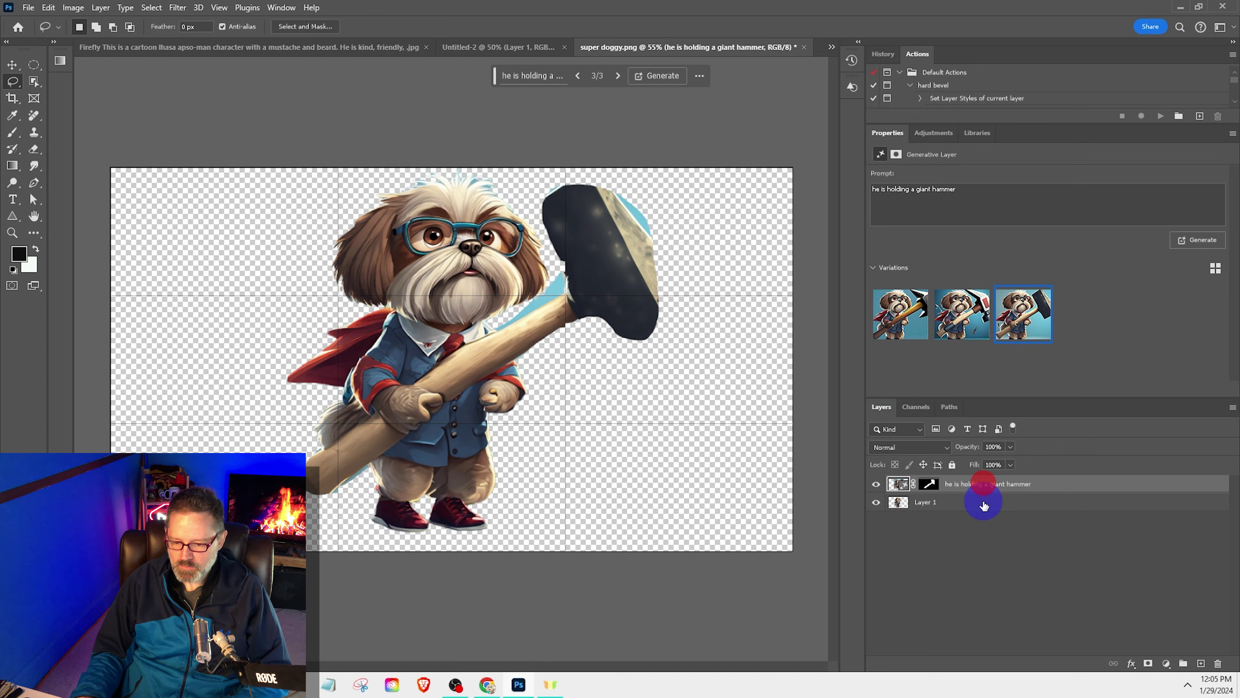
# Step: Merge the giant hammer layer with Layer 1 and check the merged layer by toggling its visibility
pyautogui.keyDown('shift'); pyautogui.click(1005, 507); pyautogui.keyUp('shift')
pyautogui.rightClick(1006, 504)
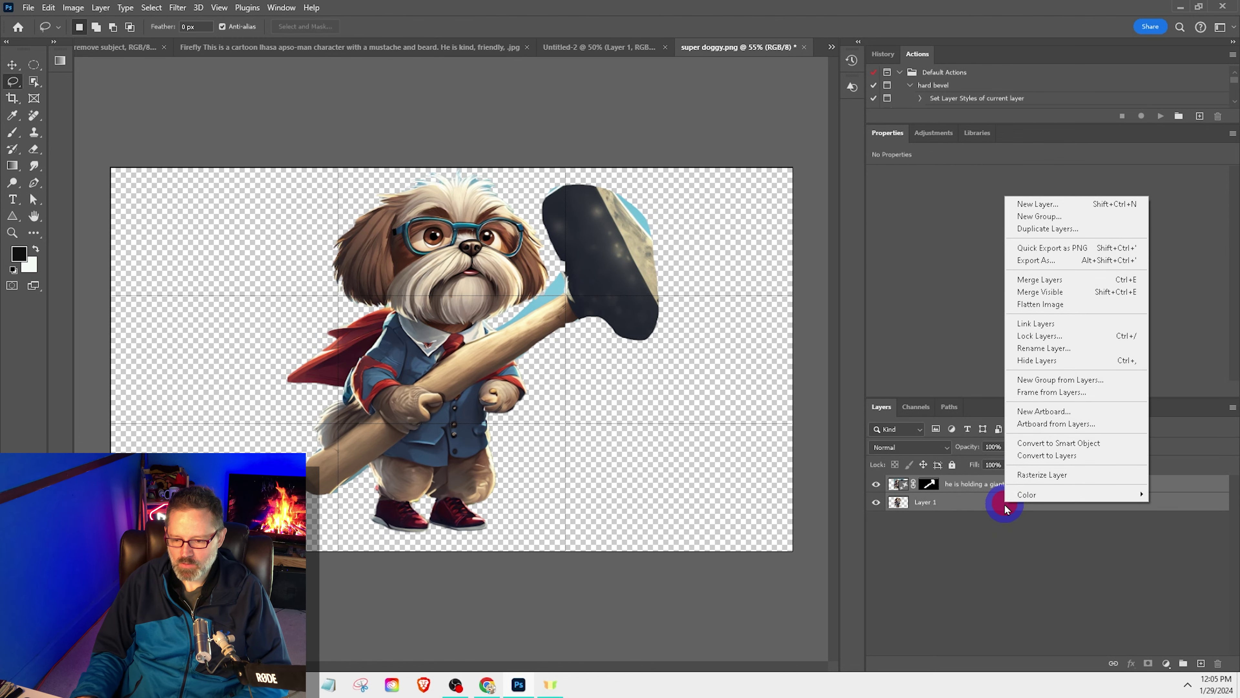
pyautogui.click(1055, 280)
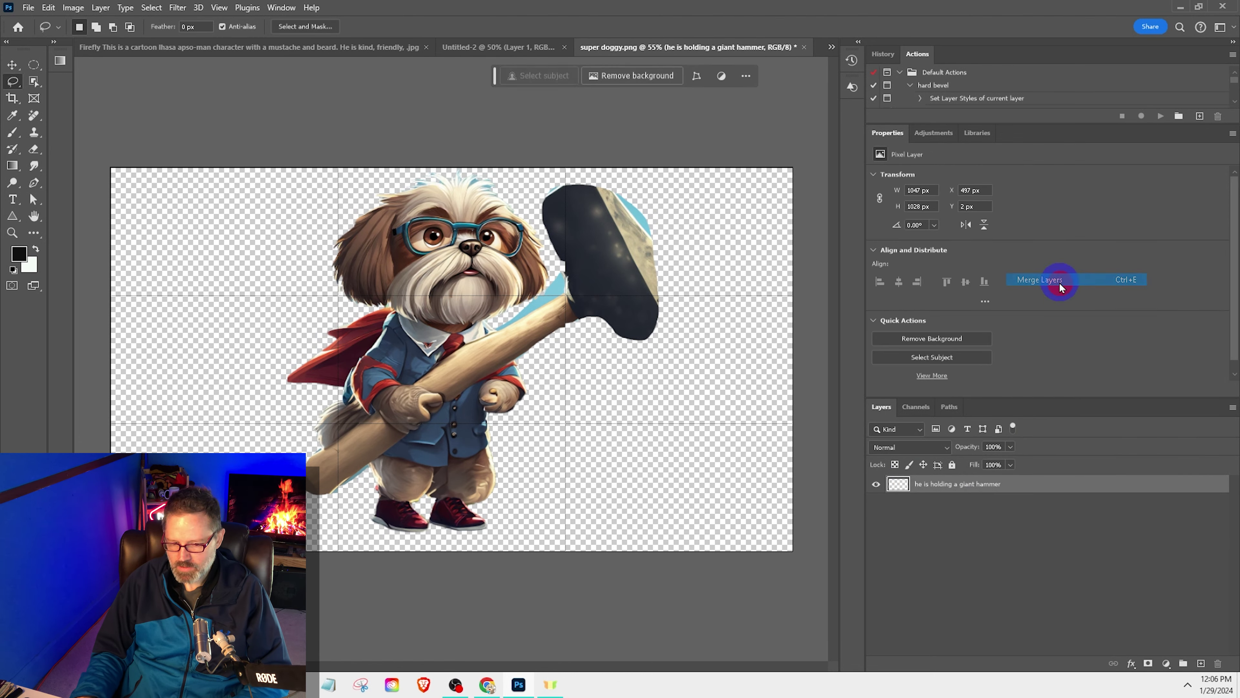
pyautogui.click(876, 485)
pyautogui.click(877, 486)
# Step: Select the dog and hammer as the subject and turn the selection into a layer mask
pyautogui.scroll(3, 642, 399)
pyautogui.scroll(-5, 634, 420)
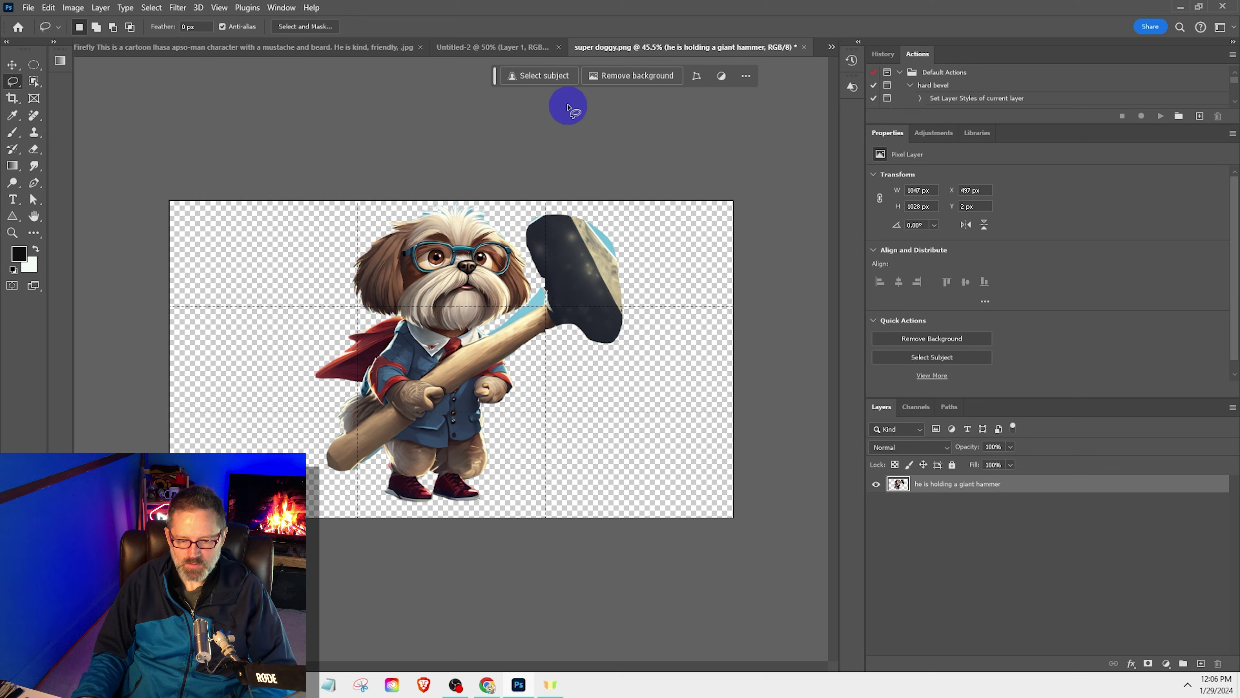
pyautogui.click(546, 76)
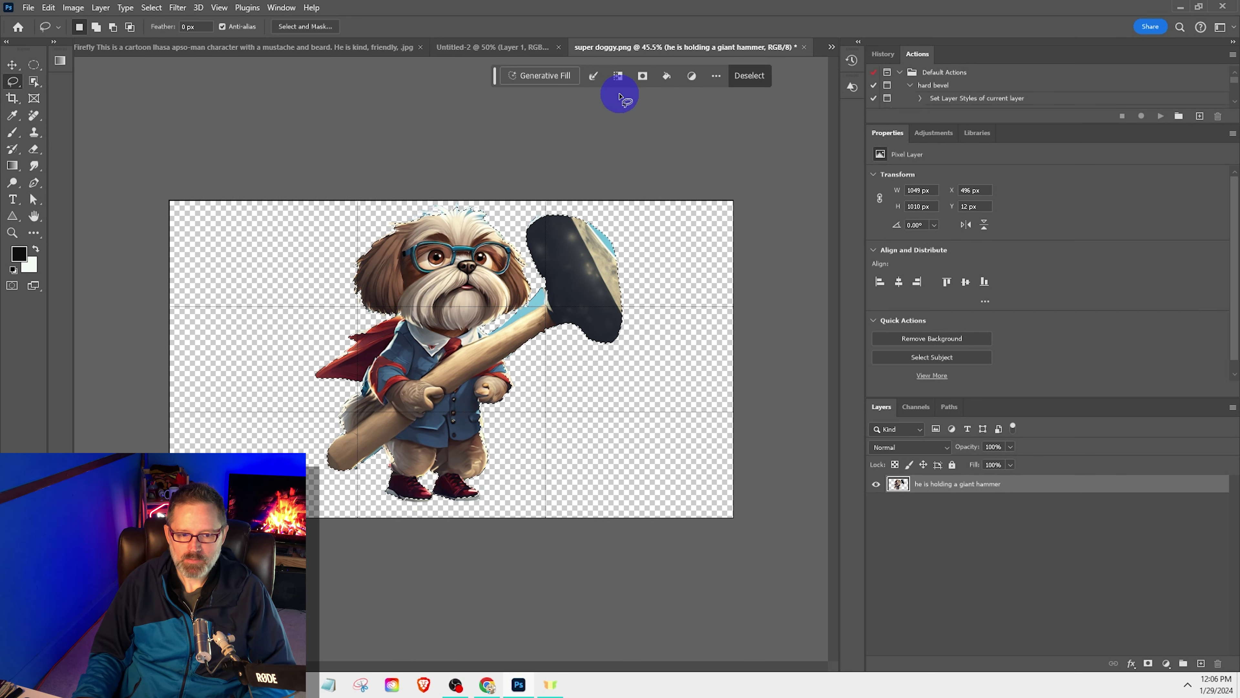
pyautogui.click(280, 7)
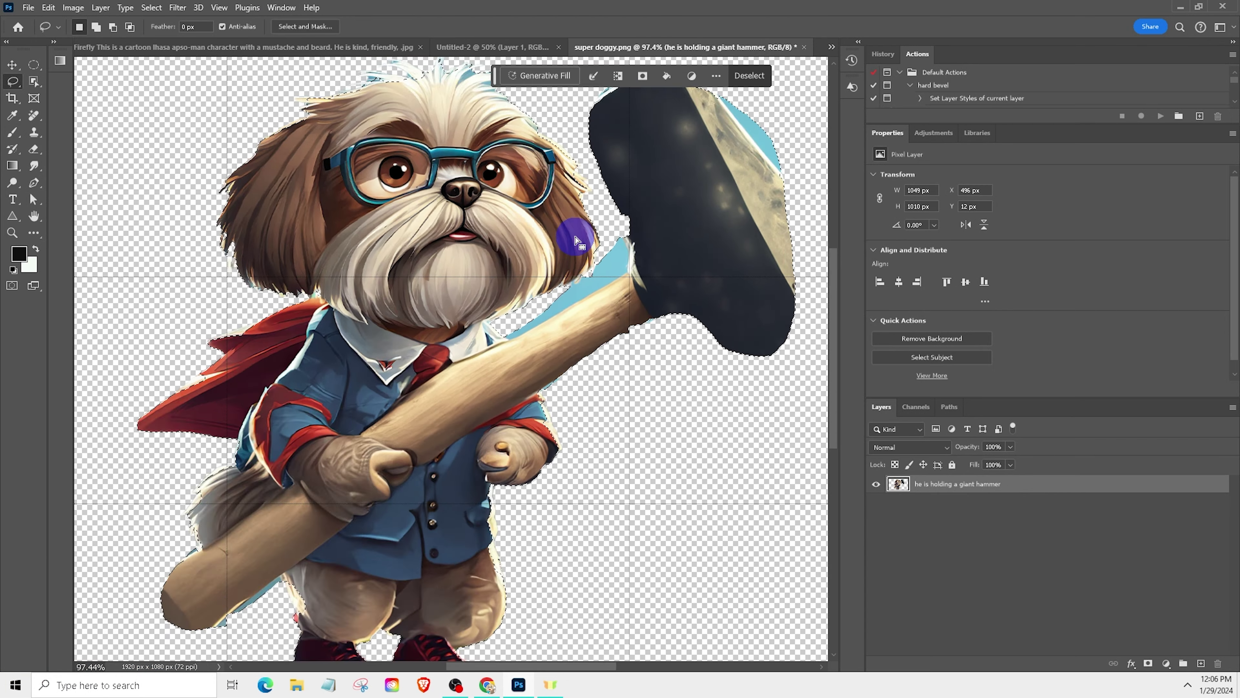
pyautogui.scroll(2, 579, 240)
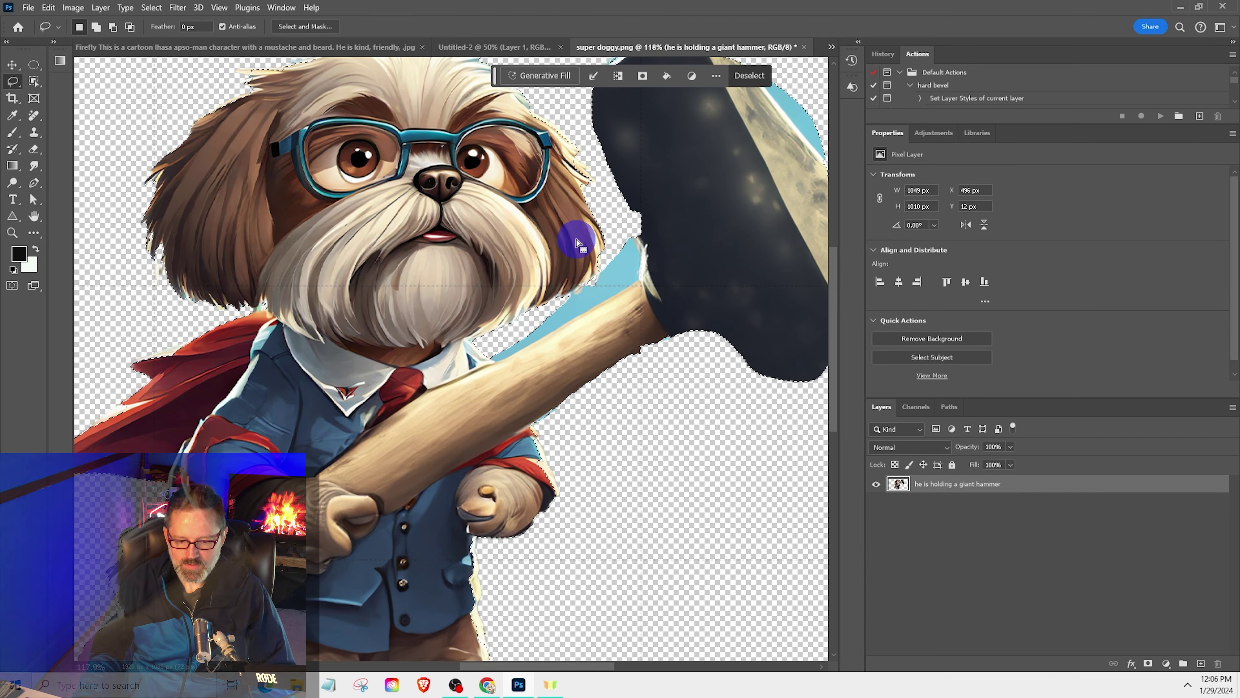
pyautogui.scroll(3, 581, 152)
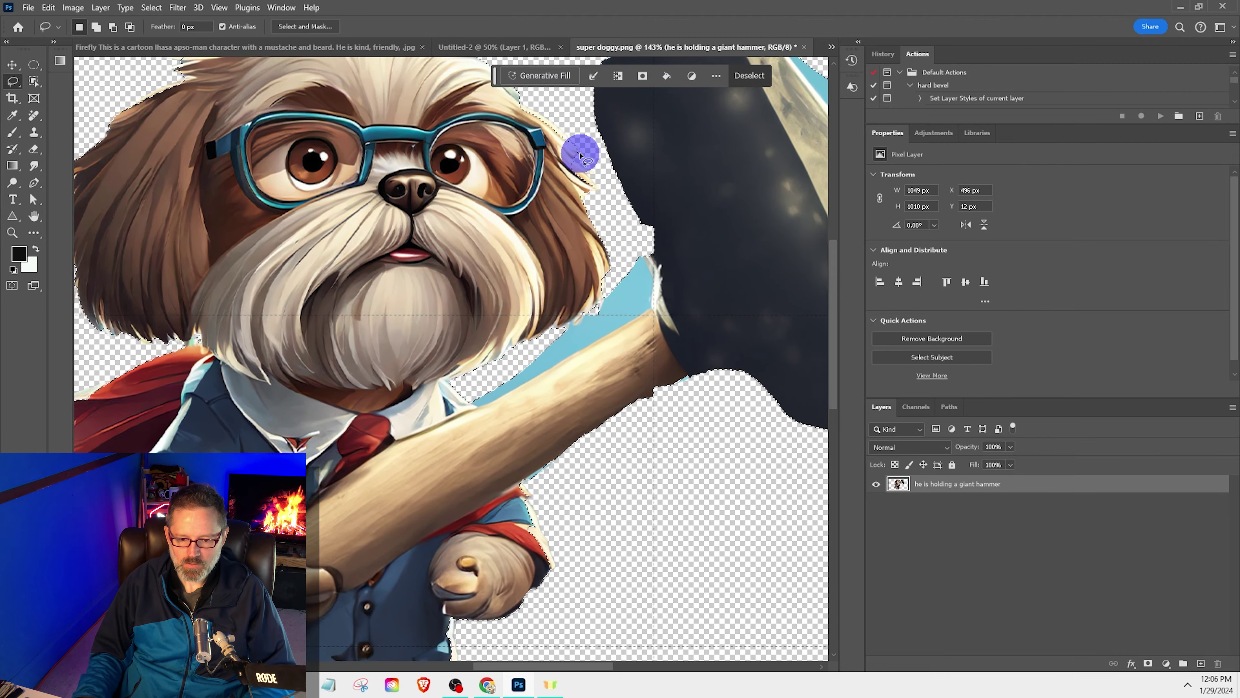
pyautogui.moveTo(593, 220); pyautogui.dragTo(461, 155)
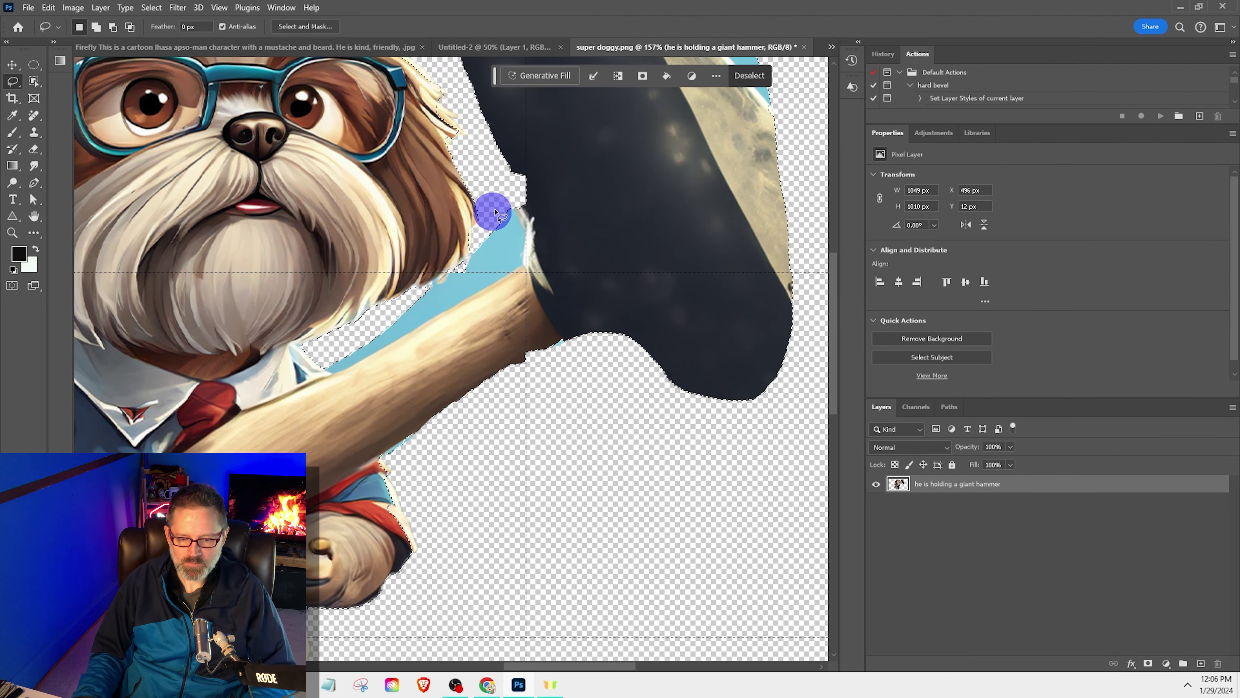
pyautogui.click(642, 77)
# Step: Subtract the blue area between the dog's beard and the hammer handle from the mask with a small soft brush, down to 20 px
pyautogui.click(570, 77)
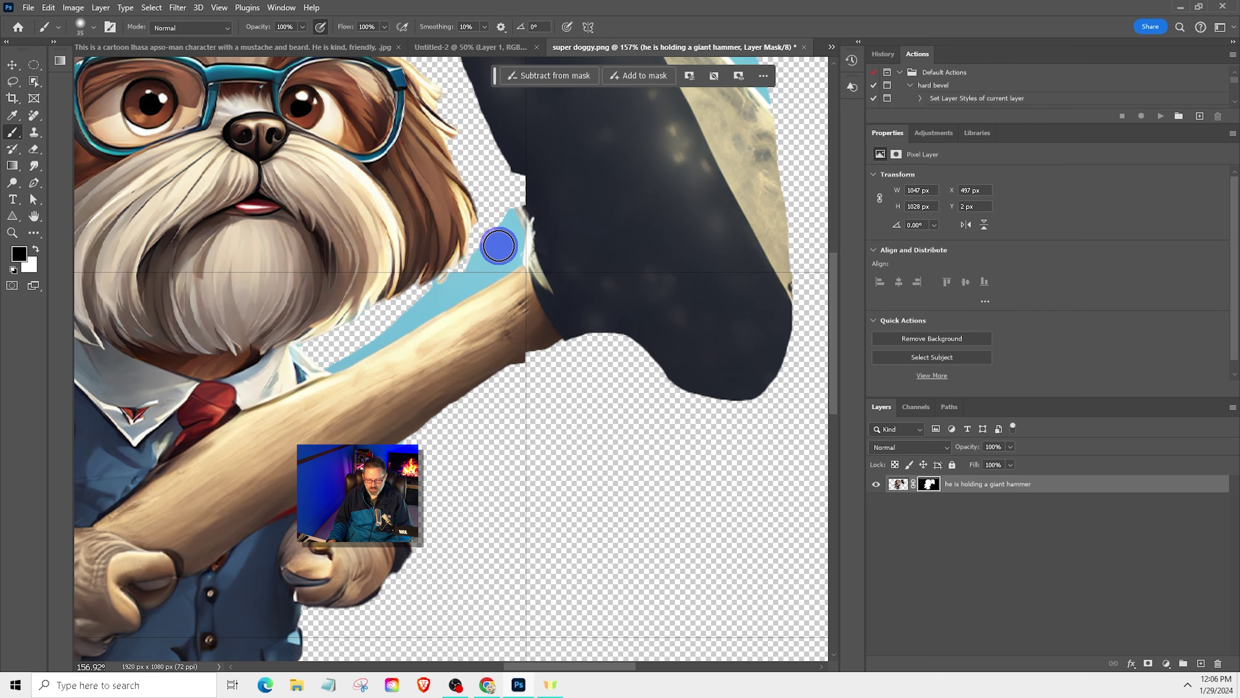
pyautogui.scroll(10, 505, 234)
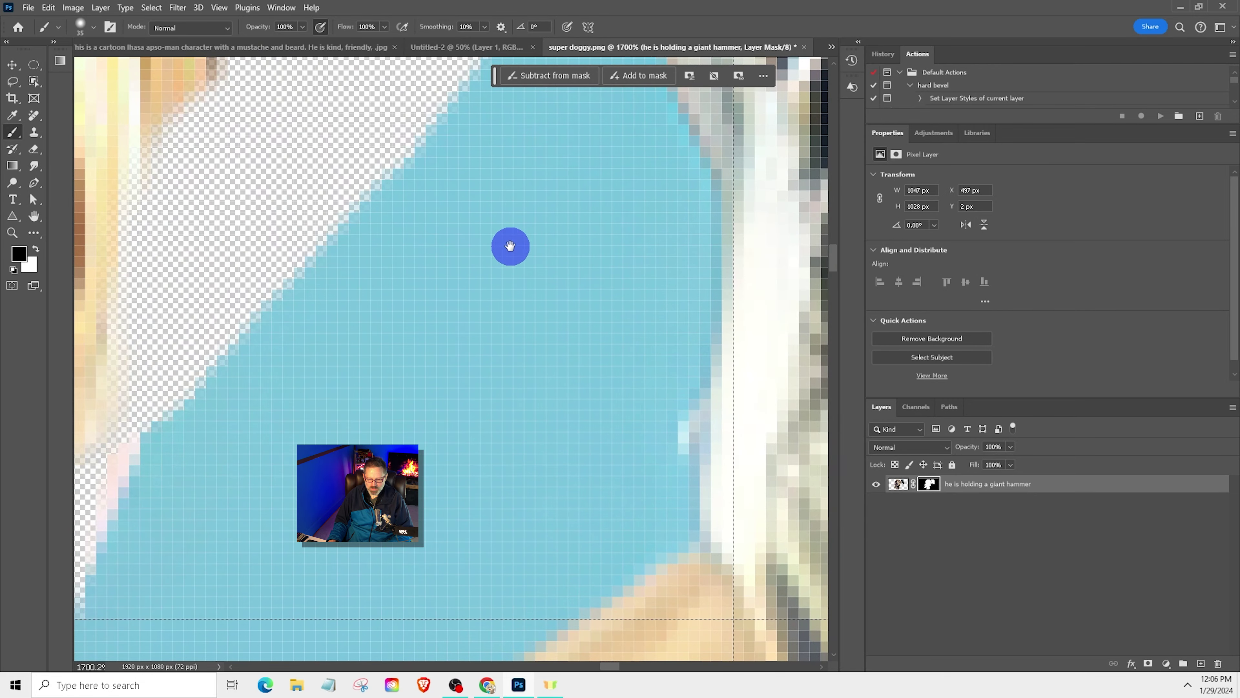
pyautogui.scroll(-3, 508, 247)
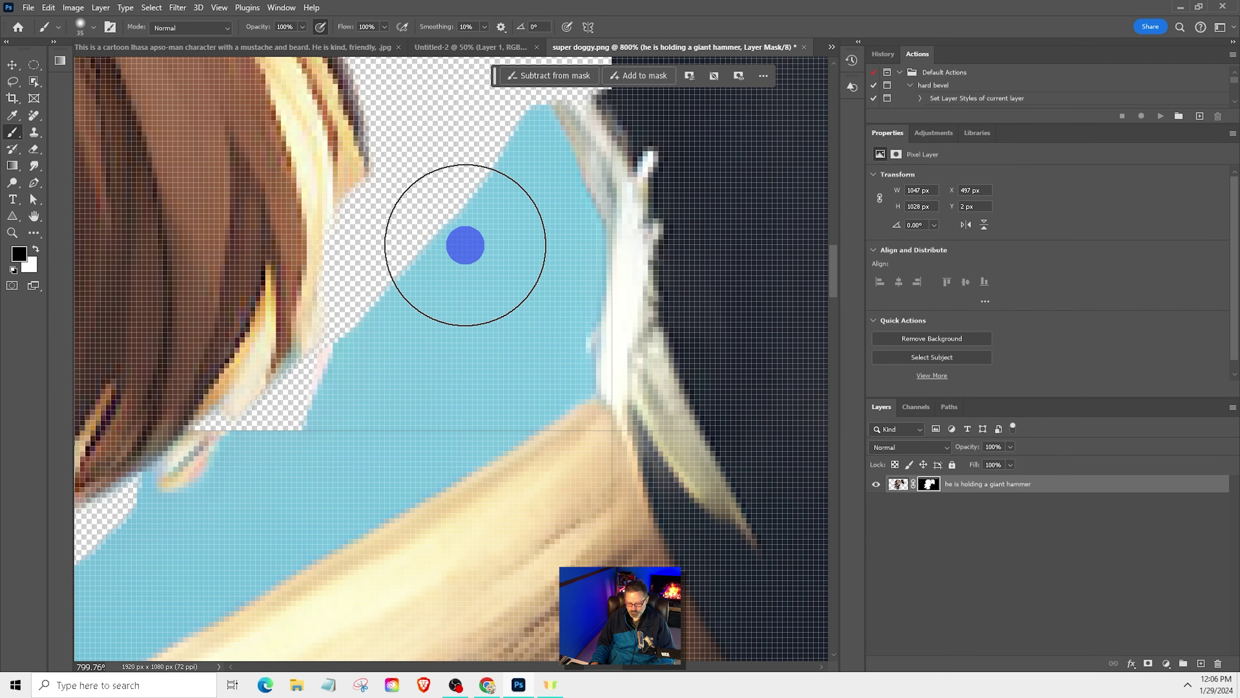
pyautogui.moveTo(467, 256)
pyautogui.mouseDown()
pyautogui.moveTo(451, 219)
pyautogui.moveTo(493, 260)
pyautogui.moveTo(501, 222)
pyautogui.moveTo(459, 209)
pyautogui.moveTo(476, 219)
pyautogui.moveTo(474, 192)
pyautogui.moveTo(469, 206)
pyautogui.mouseUp()
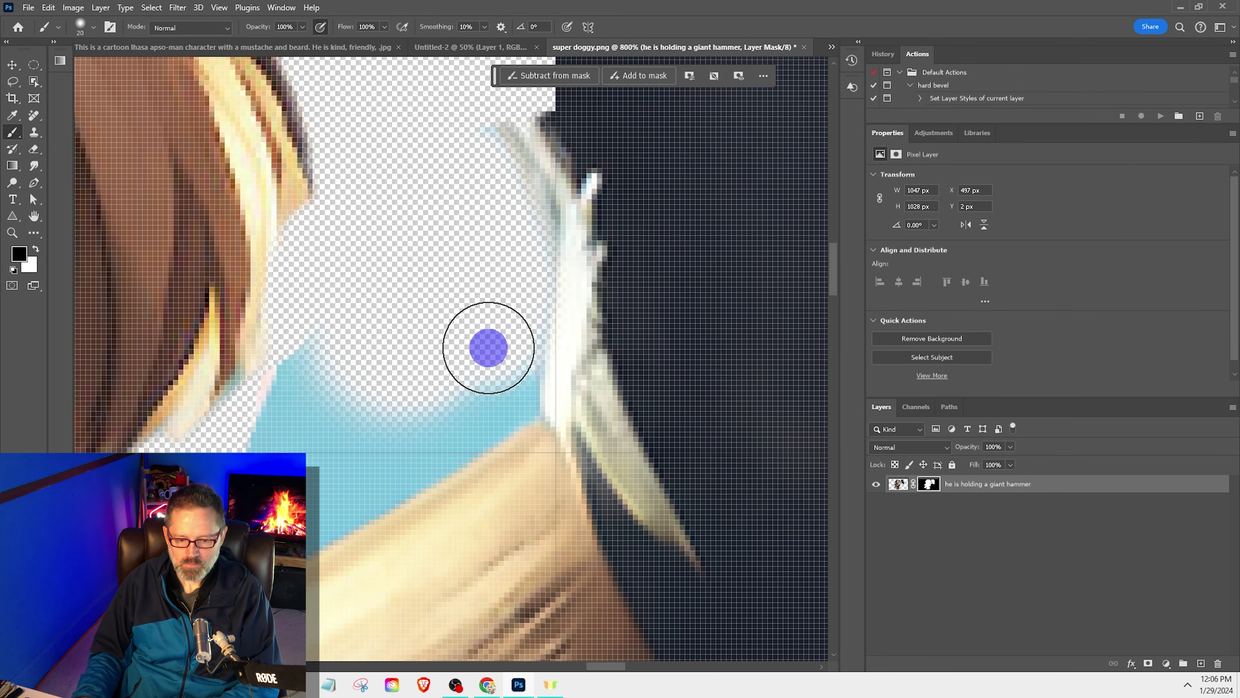
pyautogui.moveTo(404, 376)
pyautogui.mouseDown()
pyautogui.moveTo(502, 211)
pyautogui.moveTo(415, 280)
pyautogui.mouseUp()
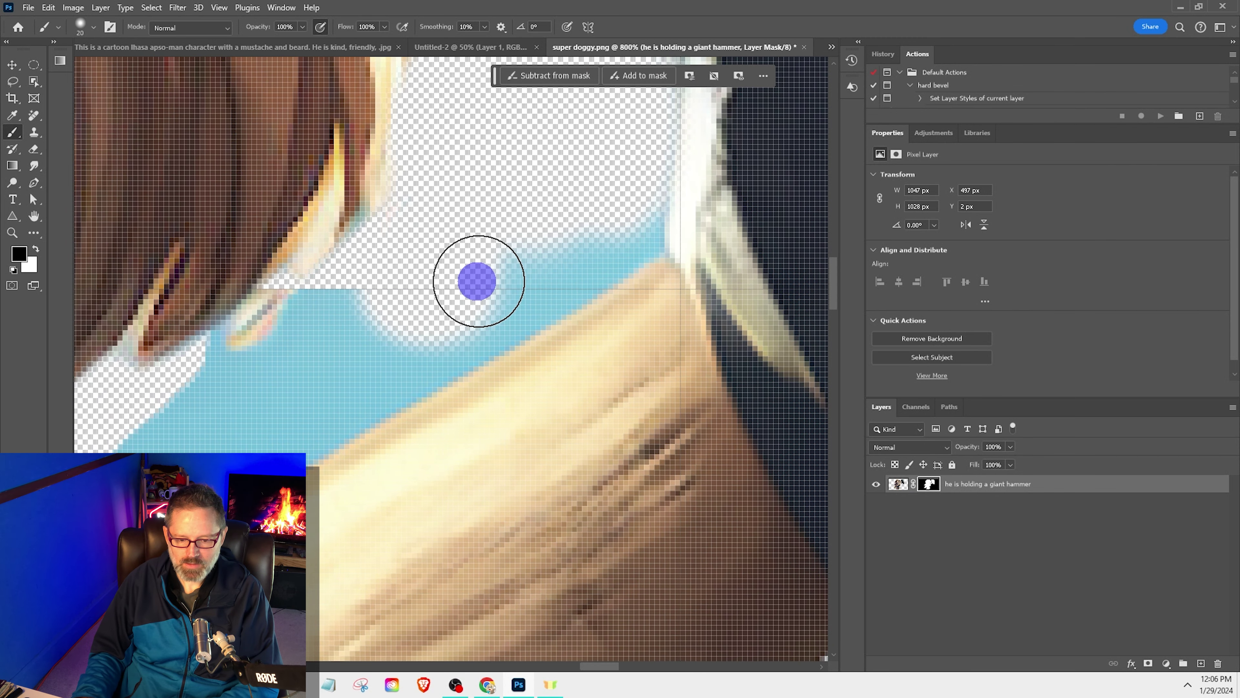
pyautogui.moveTo(364, 315)
pyautogui.mouseDown()
pyautogui.moveTo(520, 210)
pyautogui.moveTo(384, 308)
pyautogui.mouseUp()
pyautogui.moveTo(382, 311)
pyautogui.mouseDown()
pyautogui.moveTo(595, 180)
pyautogui.moveTo(369, 332)
pyautogui.moveTo(661, 180)
pyautogui.moveTo(646, 214)
pyautogui.moveTo(573, 258)
pyautogui.moveTo(569, 281)
pyautogui.mouseUp()
pyautogui.hotkey('ctrl', '0')
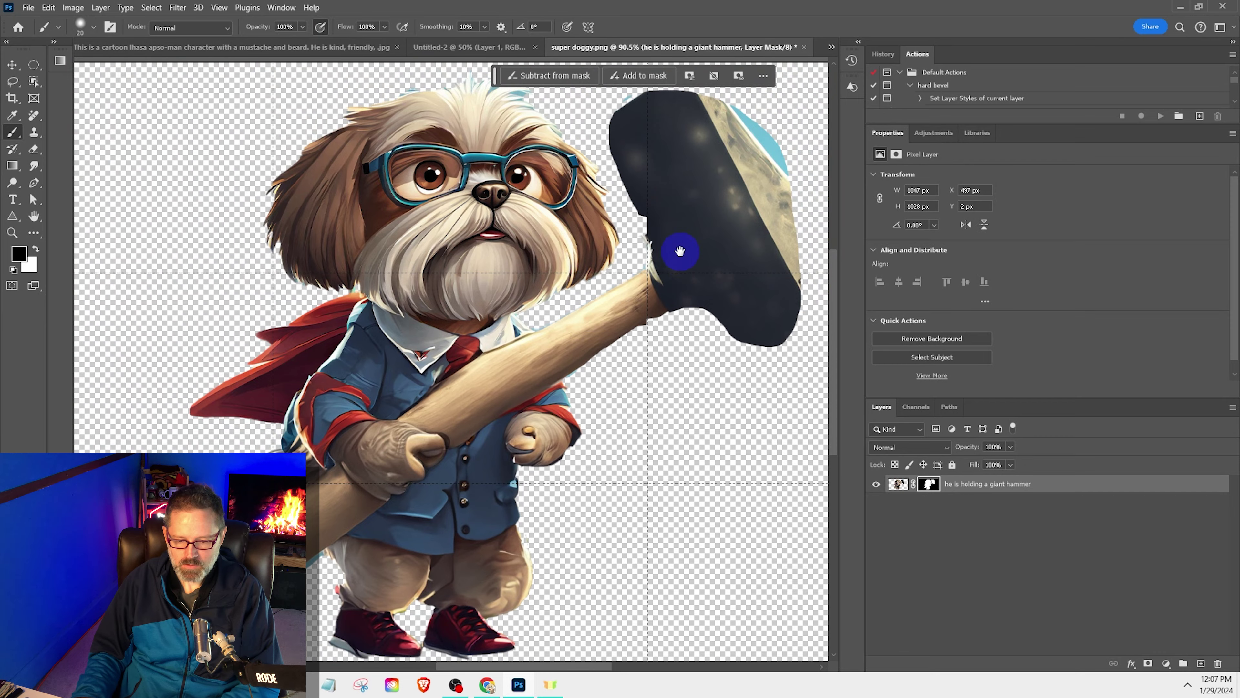
# Step: Enlarge the brush to 45 px and mask out the blue patch along the hammer head's outer edge
pyautogui.moveTo(694, 230); pyautogui.dragTo(462, 401)
pyautogui.scroll(10, 508, 345)
pyautogui.press(']')
pyautogui.press(']')
pyautogui.press(']')
pyautogui.press(']')
pyautogui.press(']')
pyautogui.moveTo(570, 224); pyautogui.dragTo(495, 346)
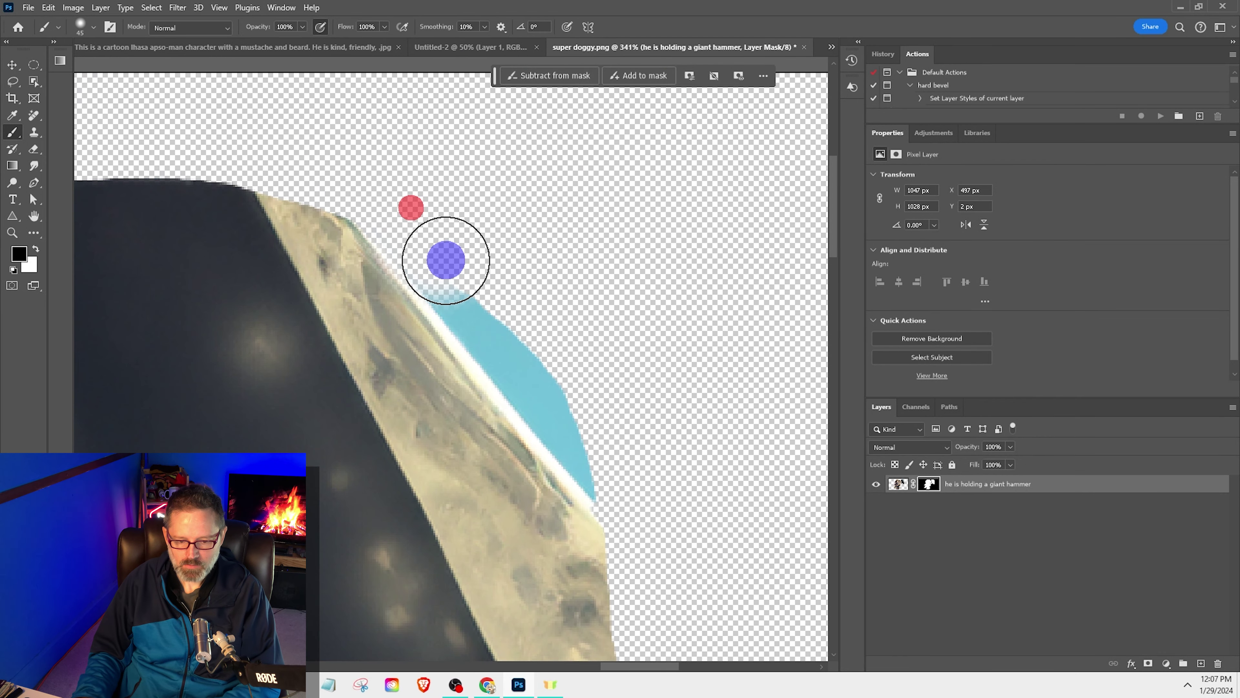
pyautogui.moveTo(445, 261); pyautogui.dragTo(640, 493)
pyautogui.scroll(-12, 587, 460)
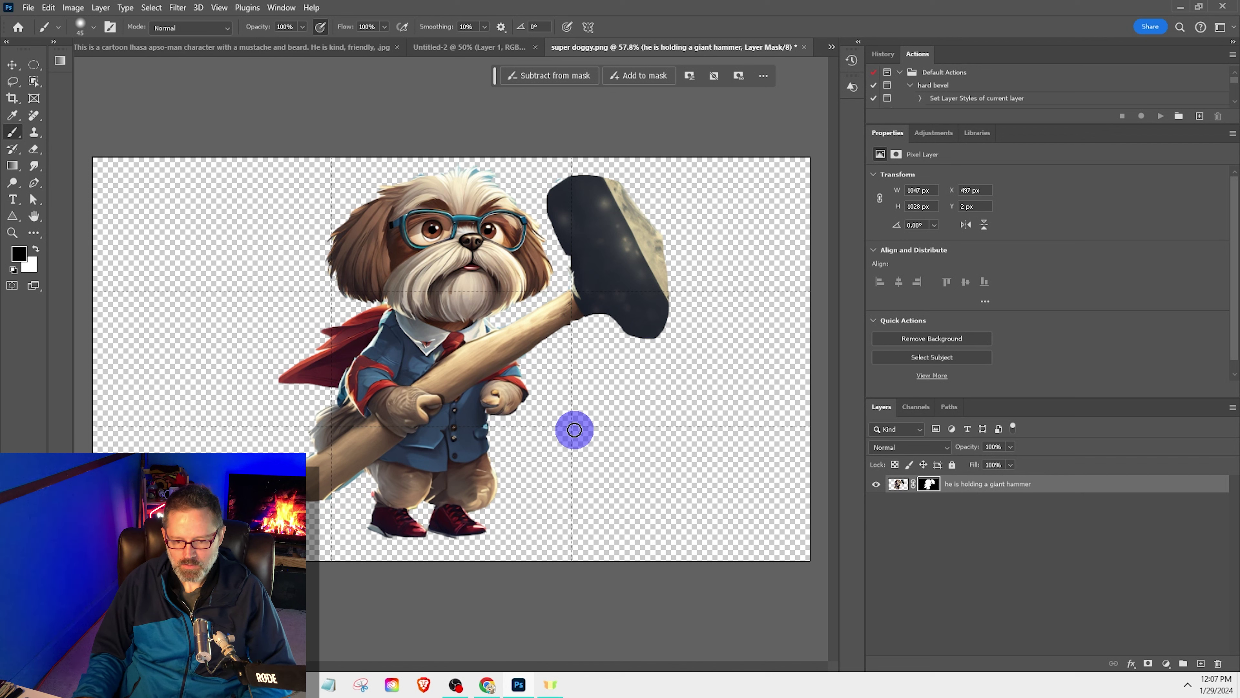
# Step: Lasso an area about 440 x 538 px around the hammer head, generate "make this the head of the hammer" and choose the third variation
pyautogui.click(13, 81)
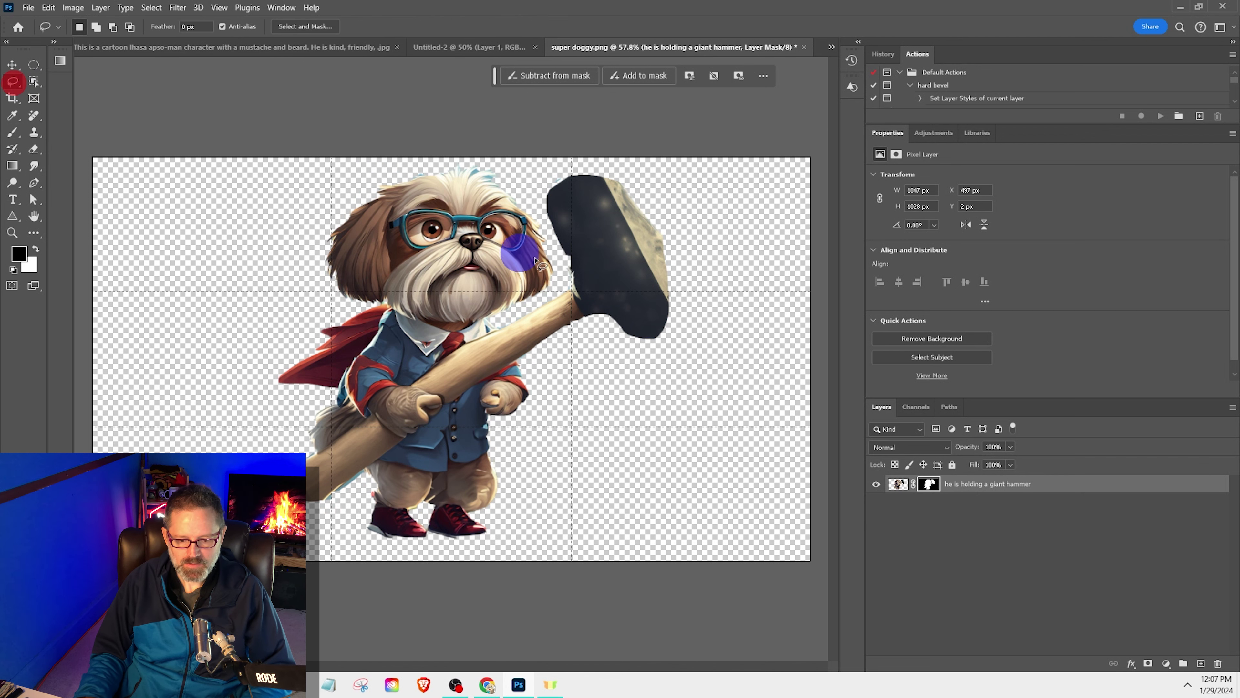
pyautogui.moveTo(572, 294); pyautogui.dragTo(564, 266)
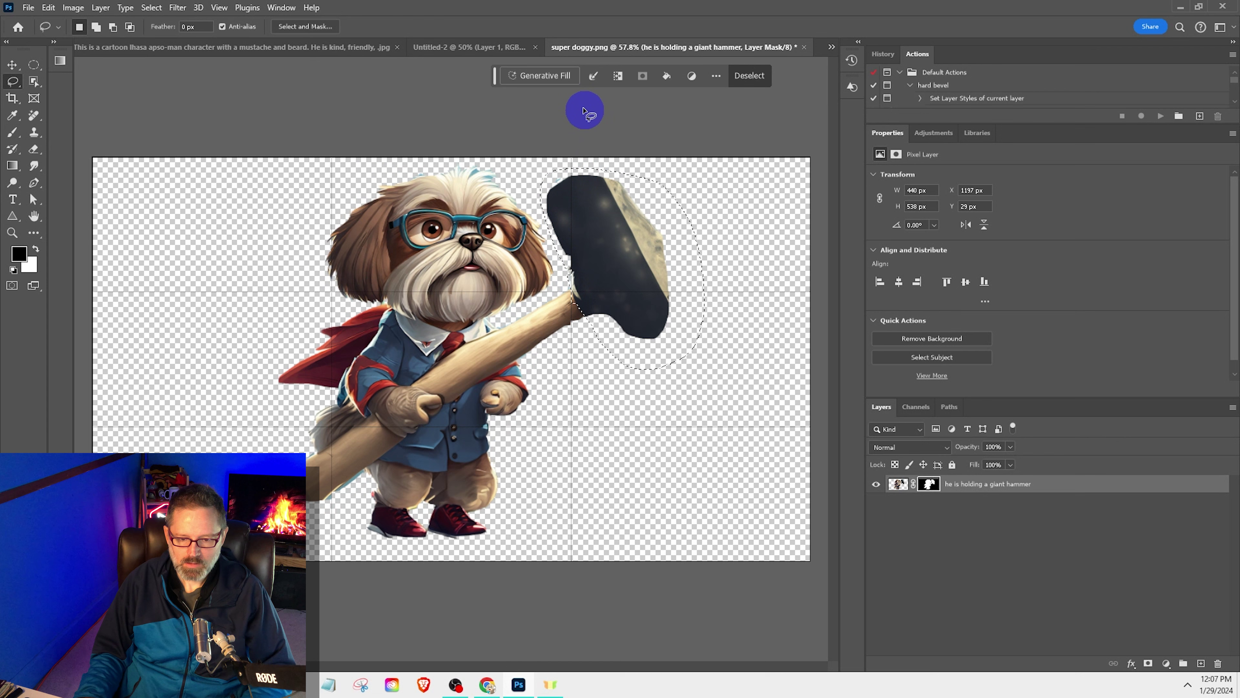
pyautogui.click(567, 76)
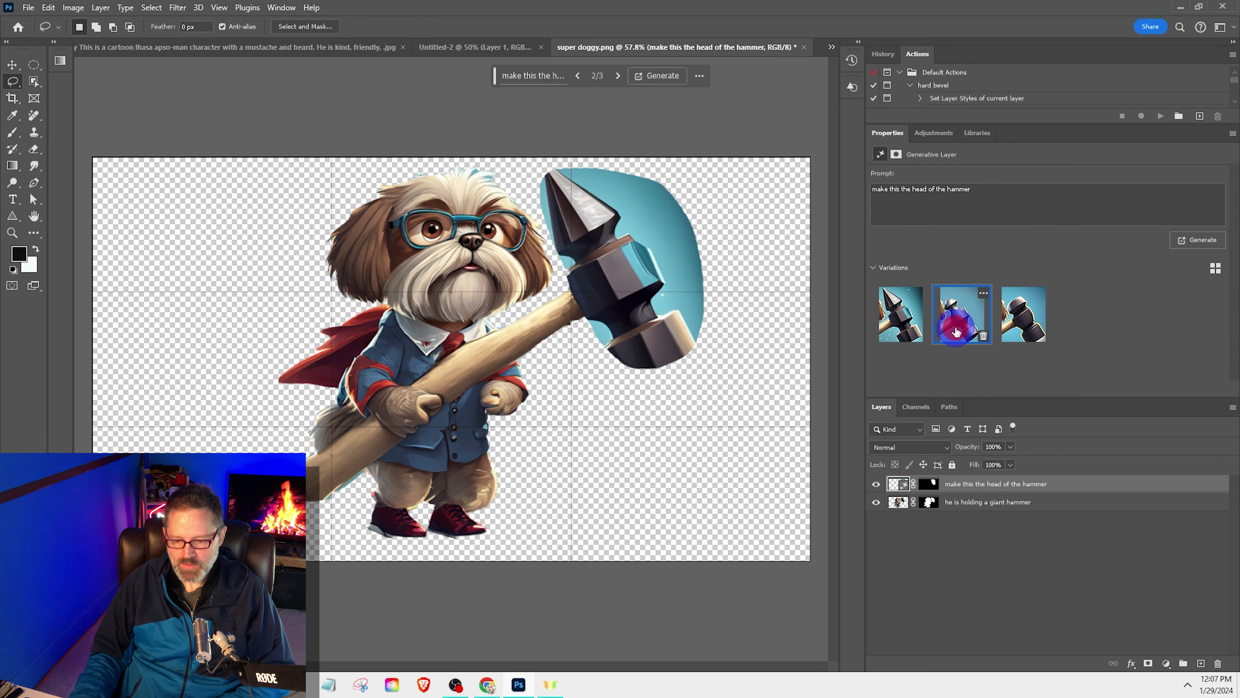
pyautogui.click(961, 320)
pyautogui.click(1029, 330)
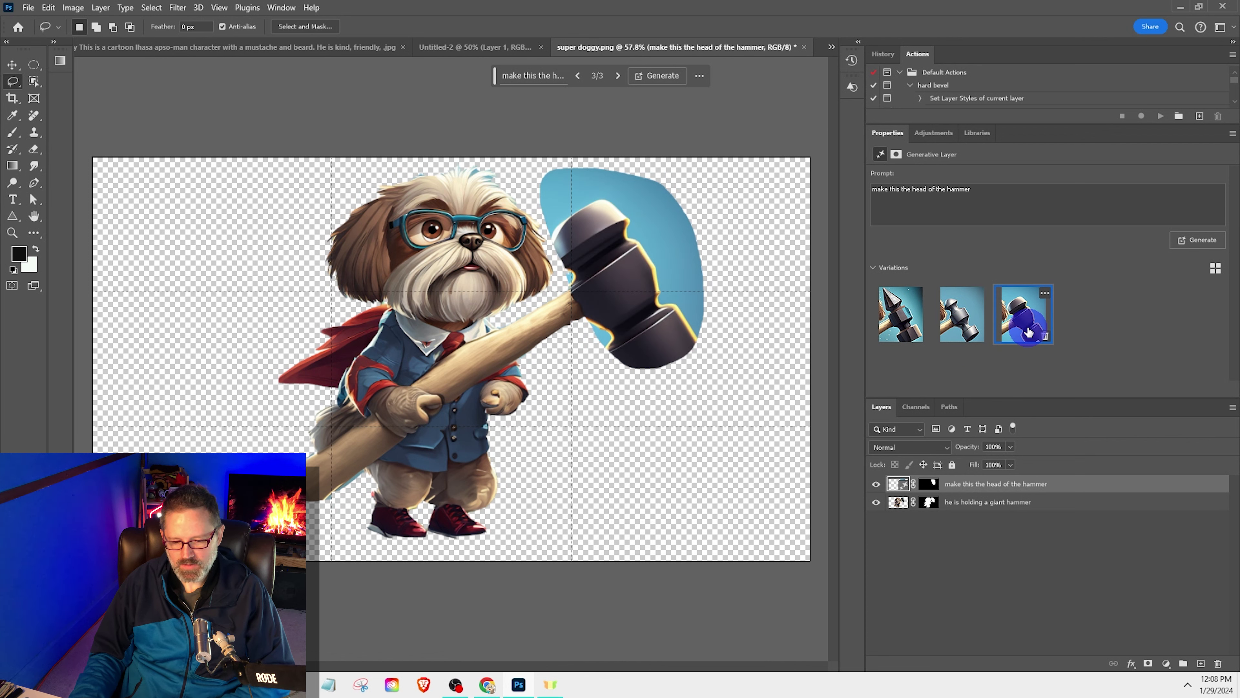
# Step: Merge the new hammer head layer with the giant hammer dog layer
pyautogui.press('m')
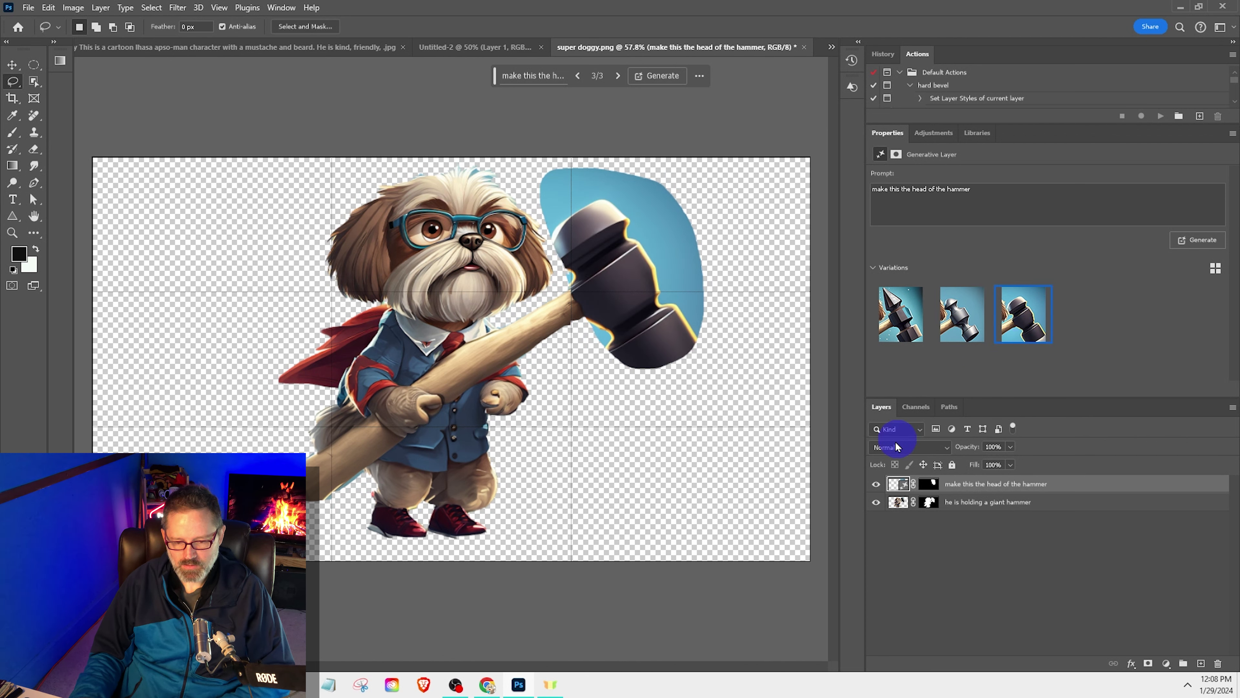
pyautogui.keyDown('shift'); pyautogui.click(989, 503); pyautogui.keyUp('shift')
pyautogui.rightClick(989, 506)
pyautogui.click(986, 491)
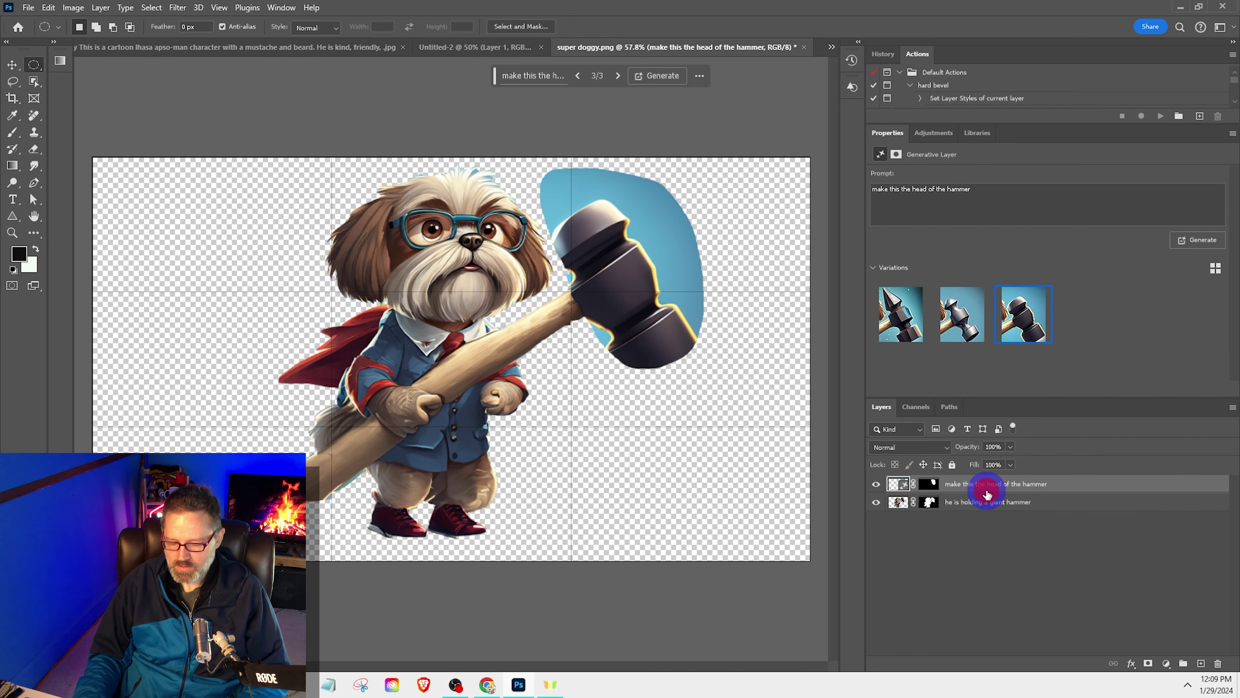
pyautogui.keyDown('shift'); pyautogui.click(990, 512); pyautogui.keyUp('shift')
pyautogui.rightClick(990, 511)
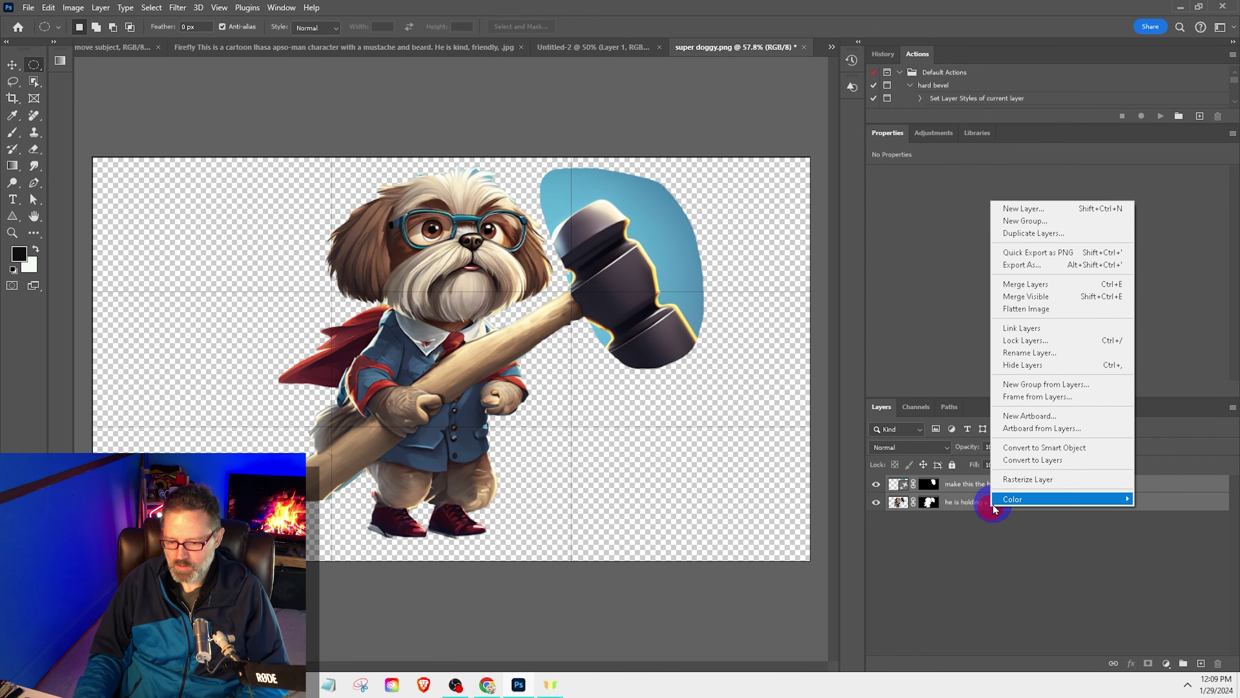
pyautogui.click(1024, 285)
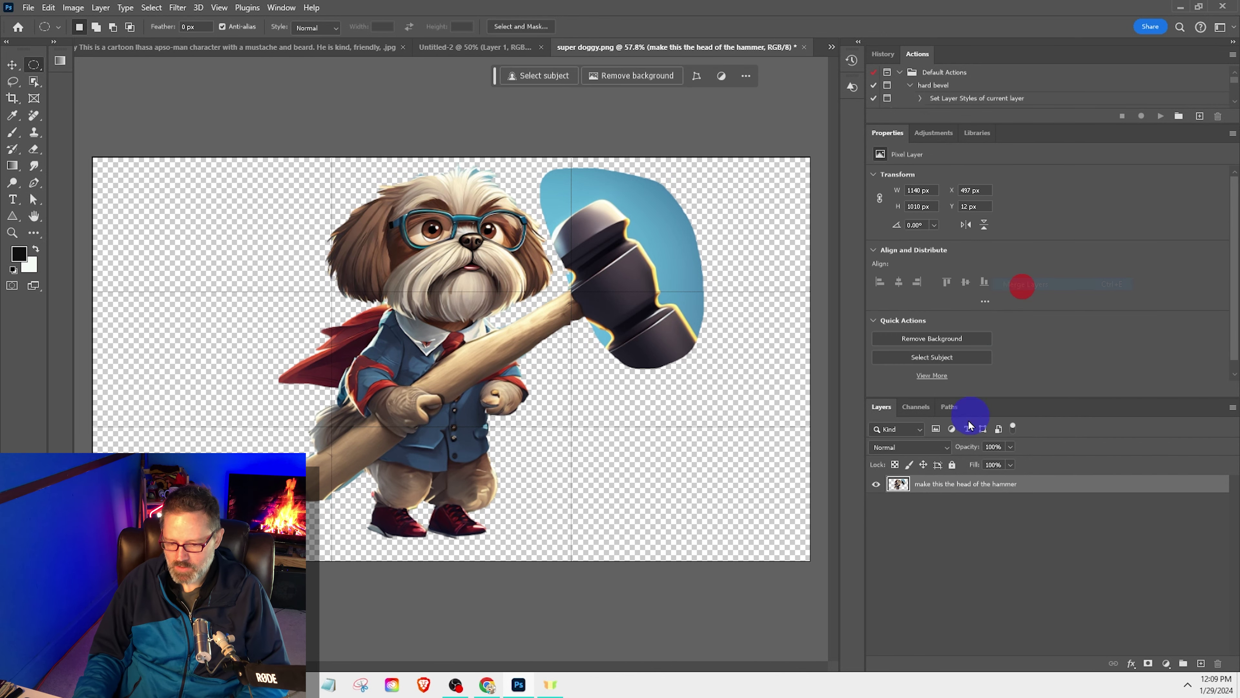
# Step: Select the dog with its hammer and subtract the blue backdrop around the hammer head using a 20 px Quick Selection brush
pyautogui.click(876, 483)
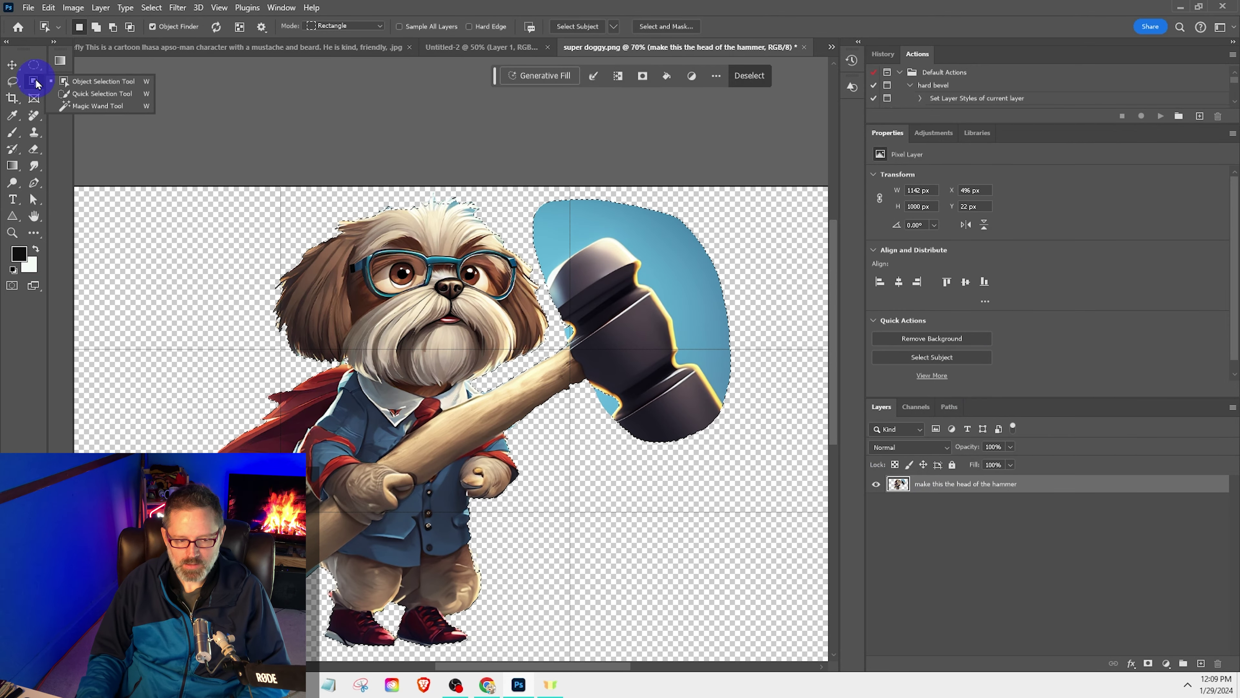
pyautogui.click(98, 94)
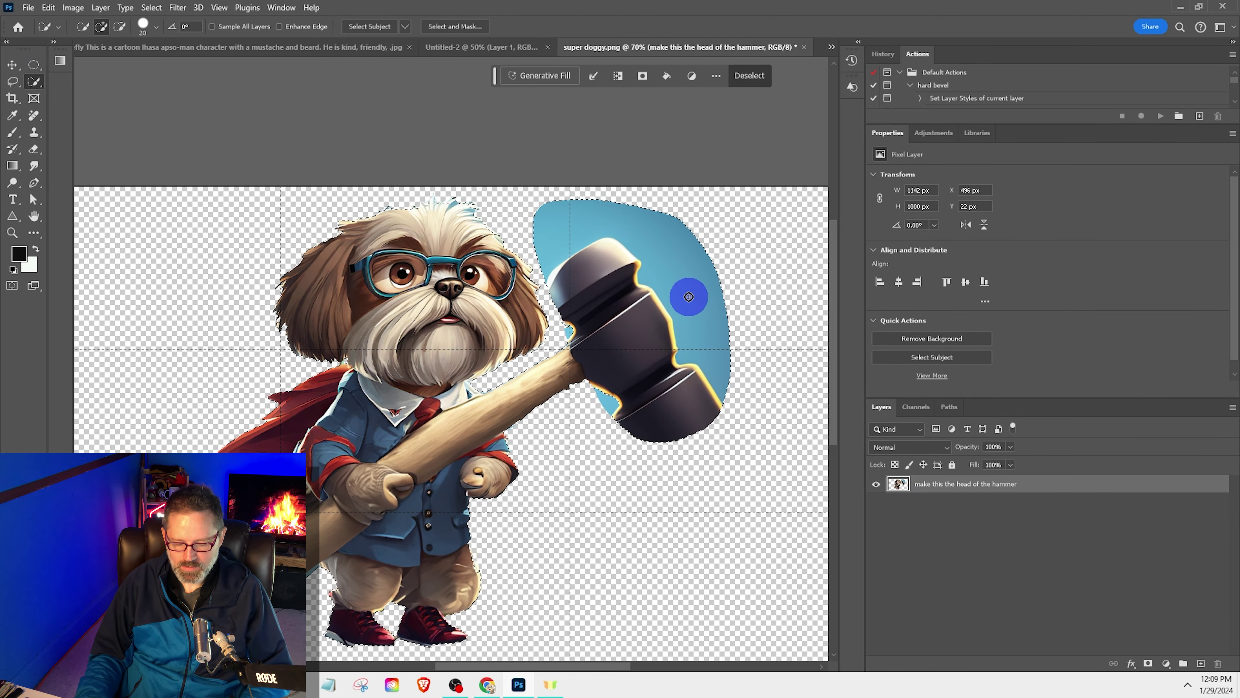
pyautogui.scroll(3, 688, 296)
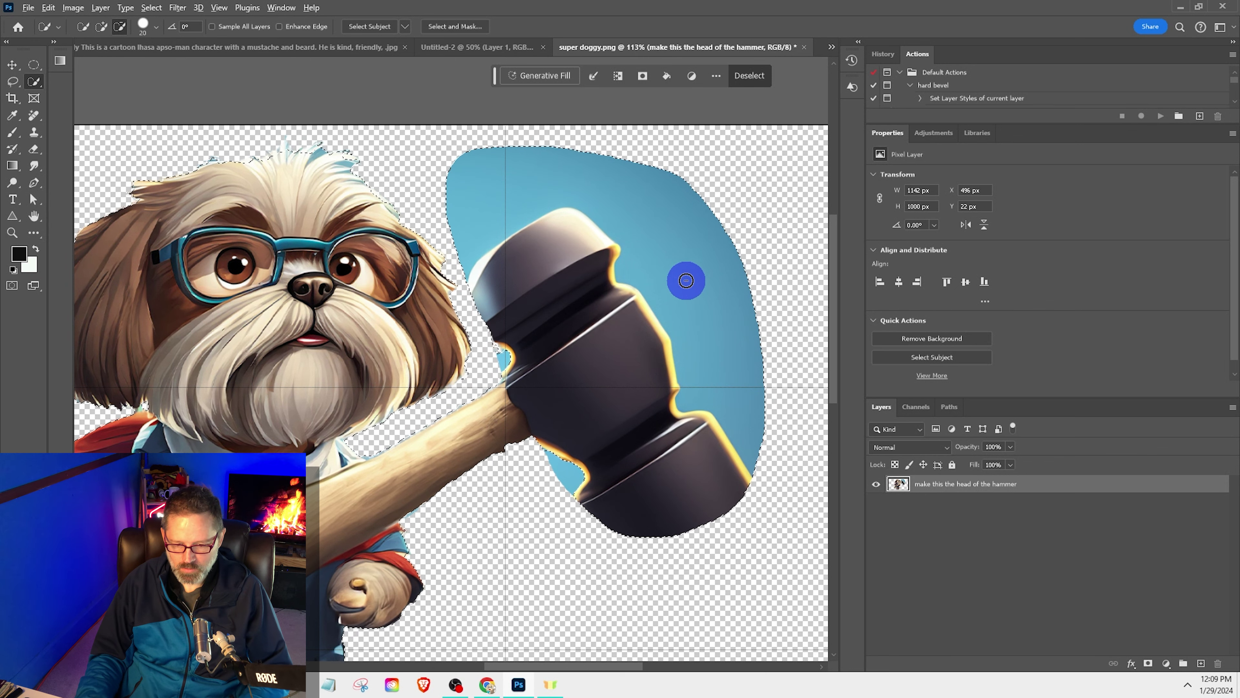
pyautogui.keyDown('alt'); pyautogui.click(689, 261); pyautogui.keyUp('alt')
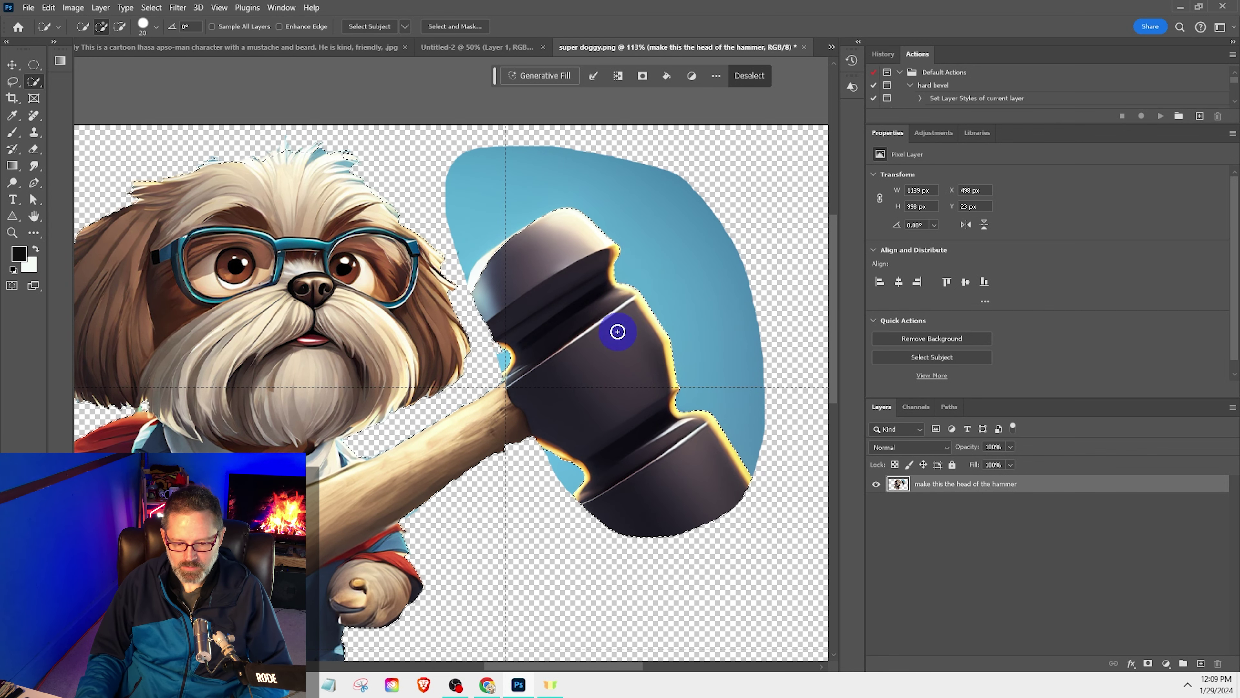
# Step: Inspect the selection edge around the hammer head, handle end, legs, shoes, vest and face for missed or leftover areas
pyautogui.scroll(3, 617, 331)
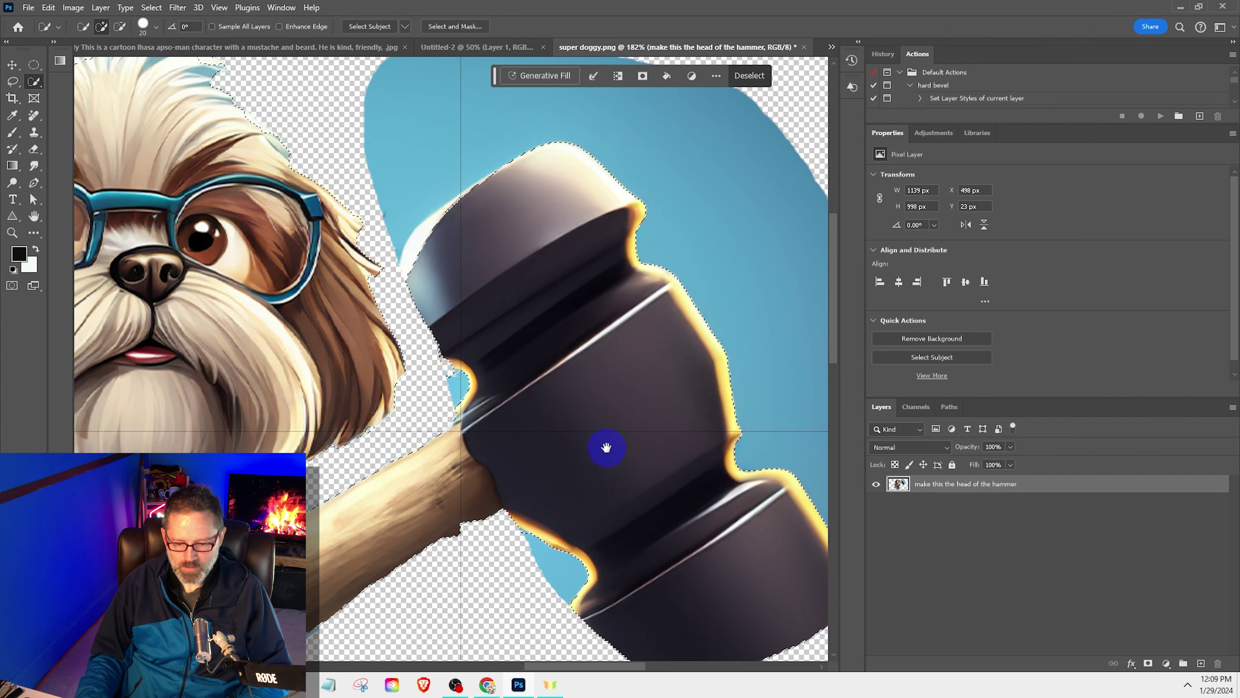
pyautogui.scroll(-5, 607, 447)
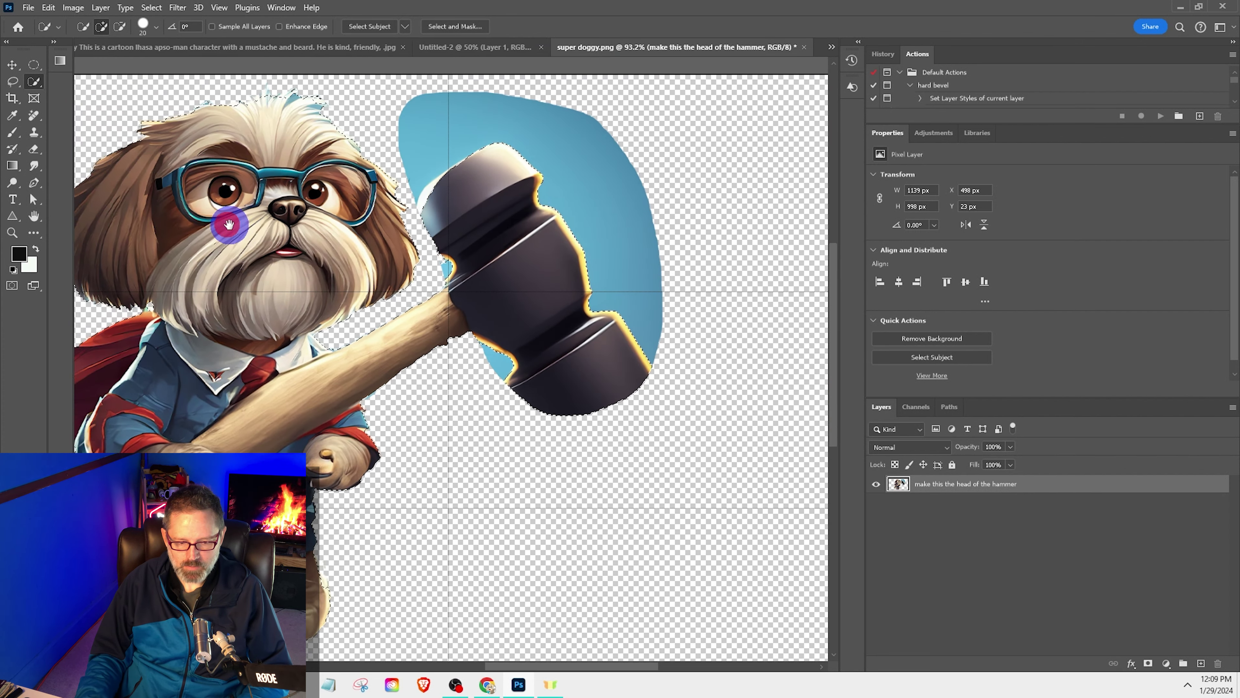
pyautogui.moveTo(229, 225); pyautogui.dragTo(384, 257)
pyautogui.moveTo(344, 410); pyautogui.dragTo(357, 225)
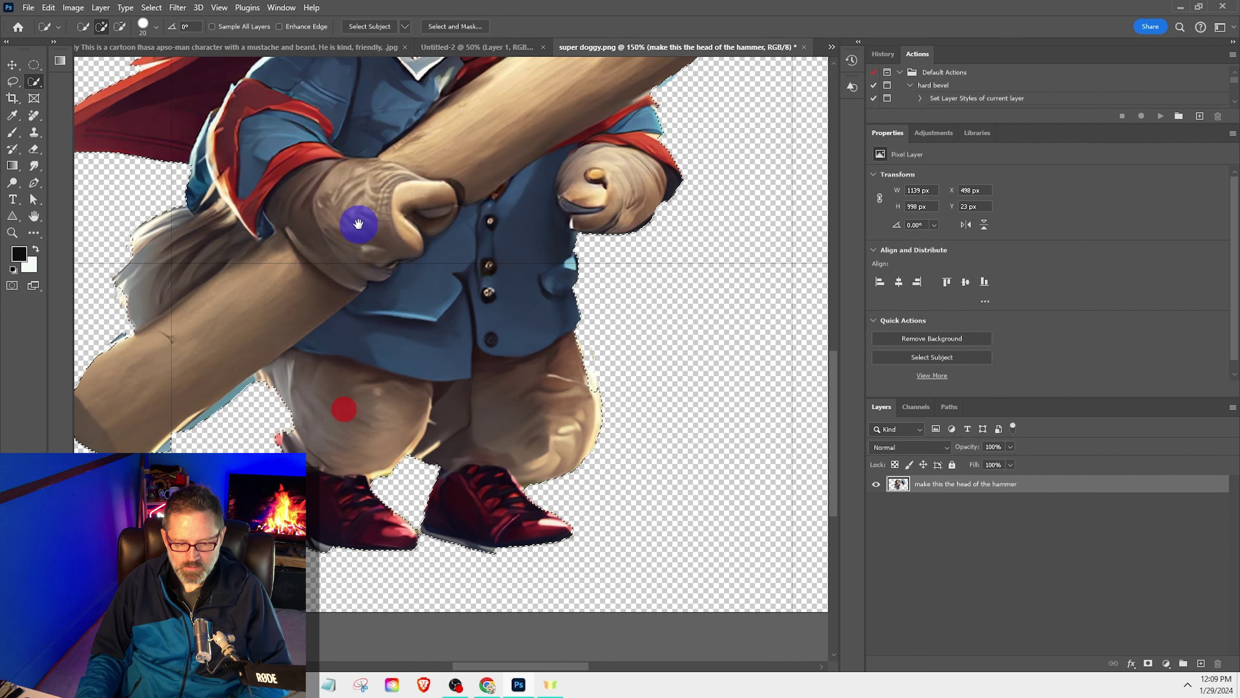
pyautogui.moveTo(302, 377); pyautogui.dragTo(432, 271)
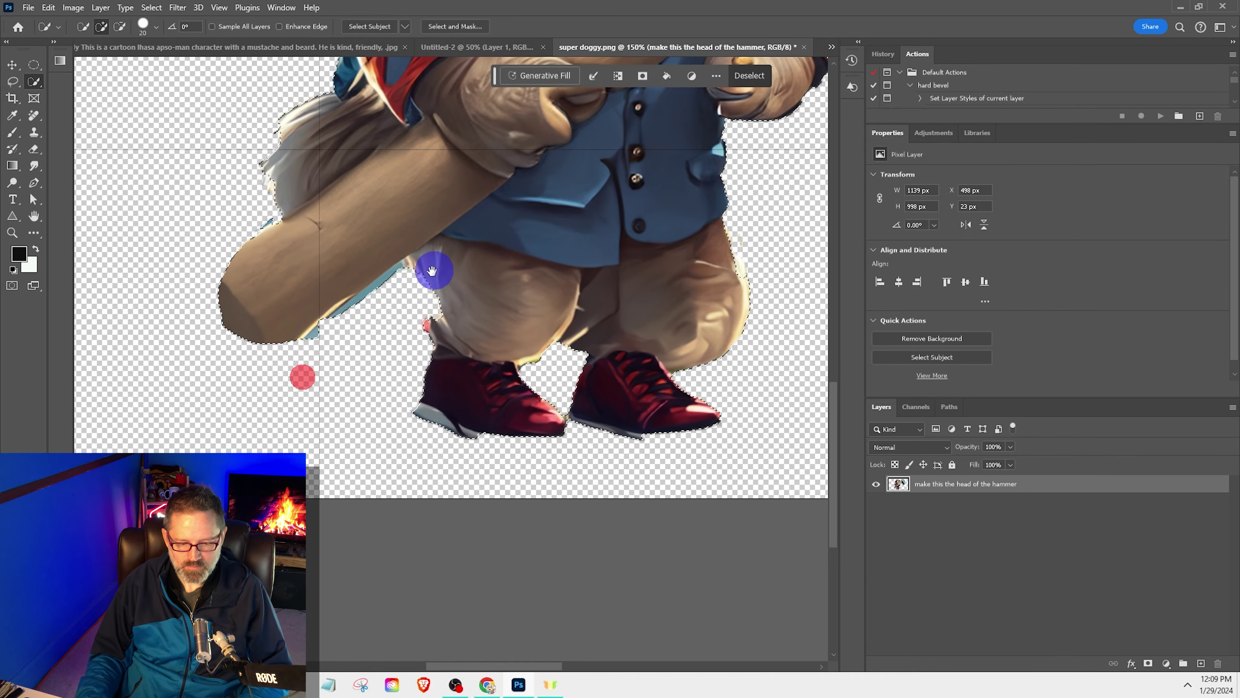
pyautogui.scroll(3, 433, 271)
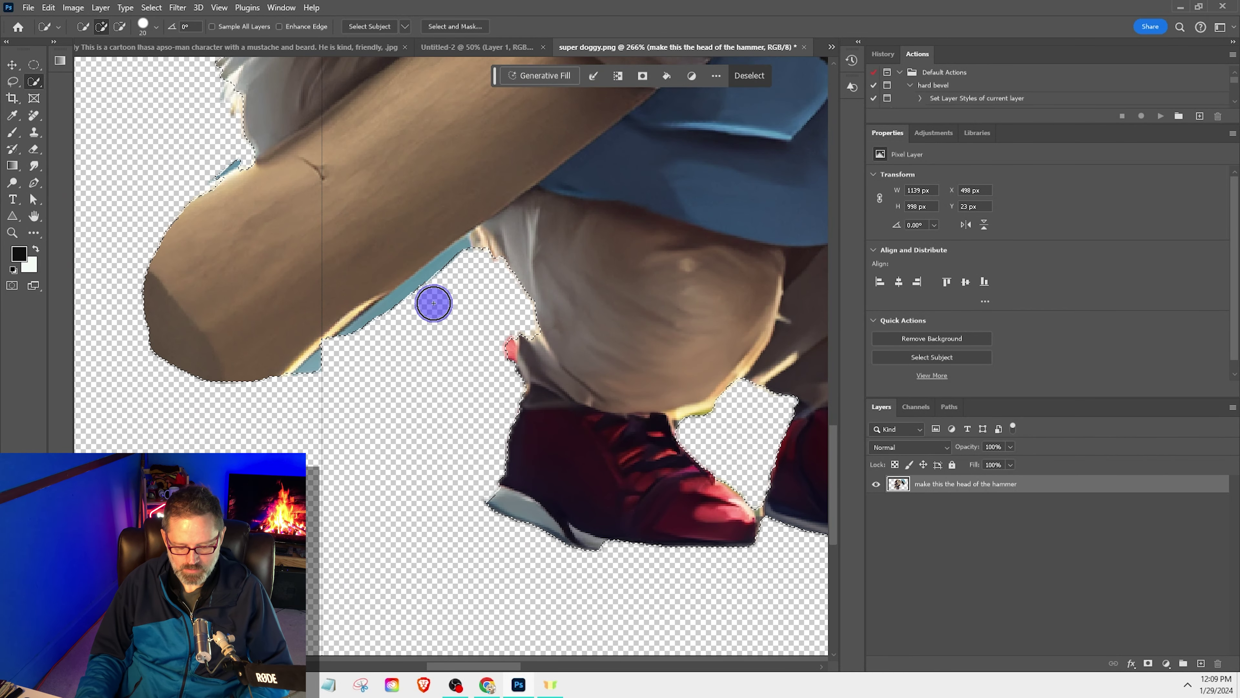
pyautogui.scroll(3, 433, 303)
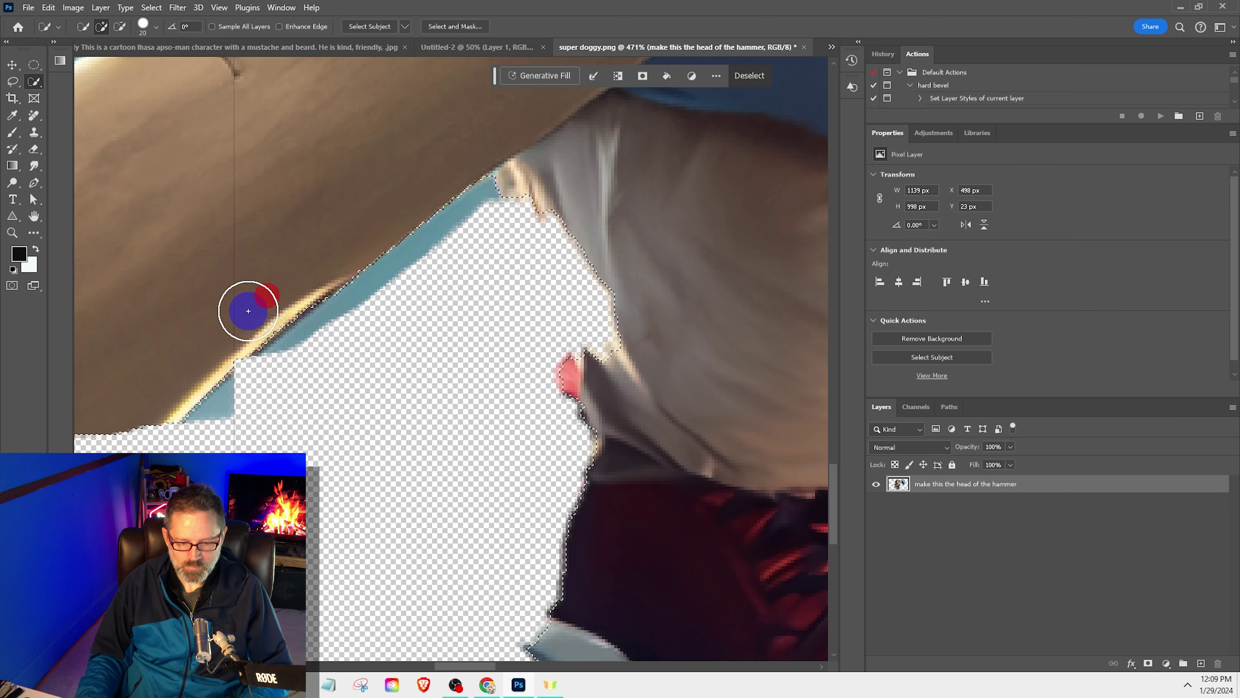
pyautogui.scroll(-3, 368, 330)
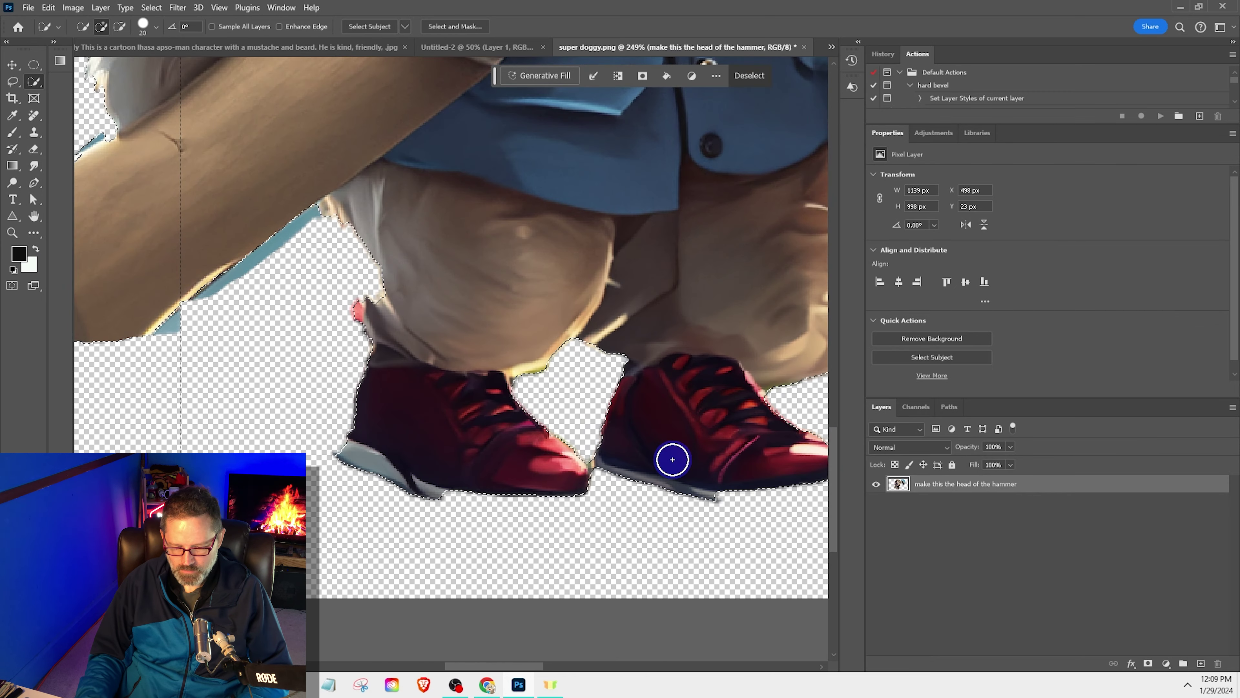
pyautogui.scroll(-2, 672, 460)
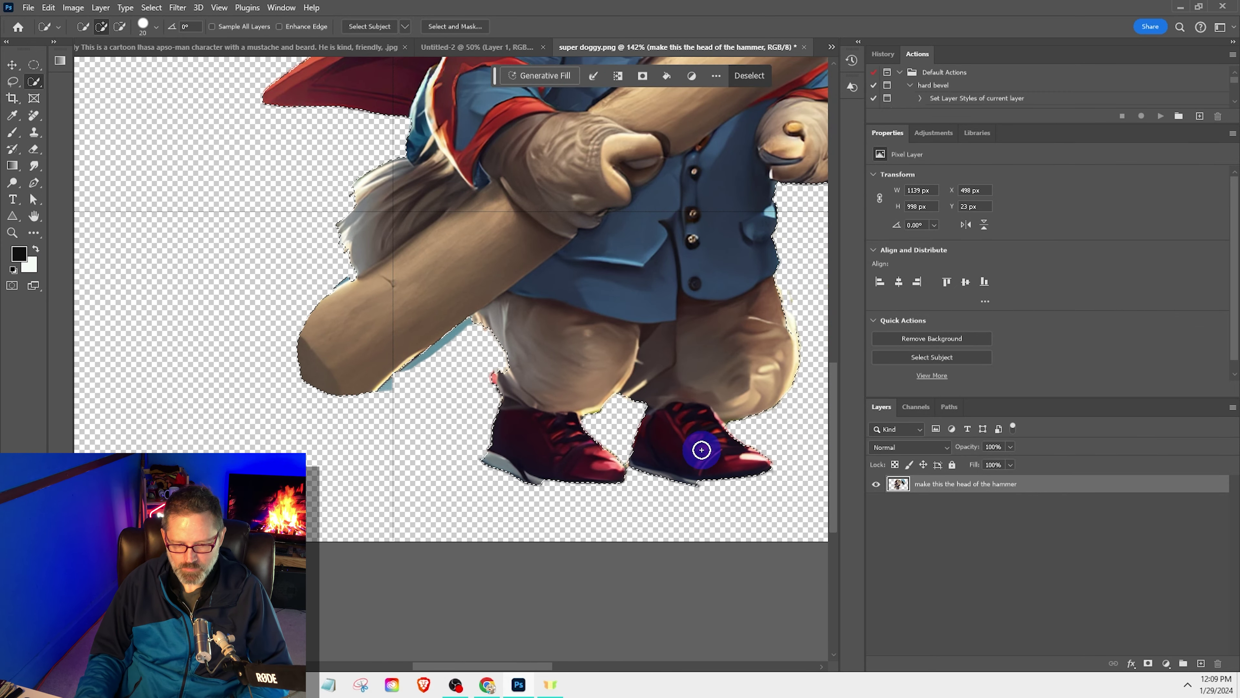
pyautogui.moveTo(665, 216); pyautogui.dragTo(501, 396)
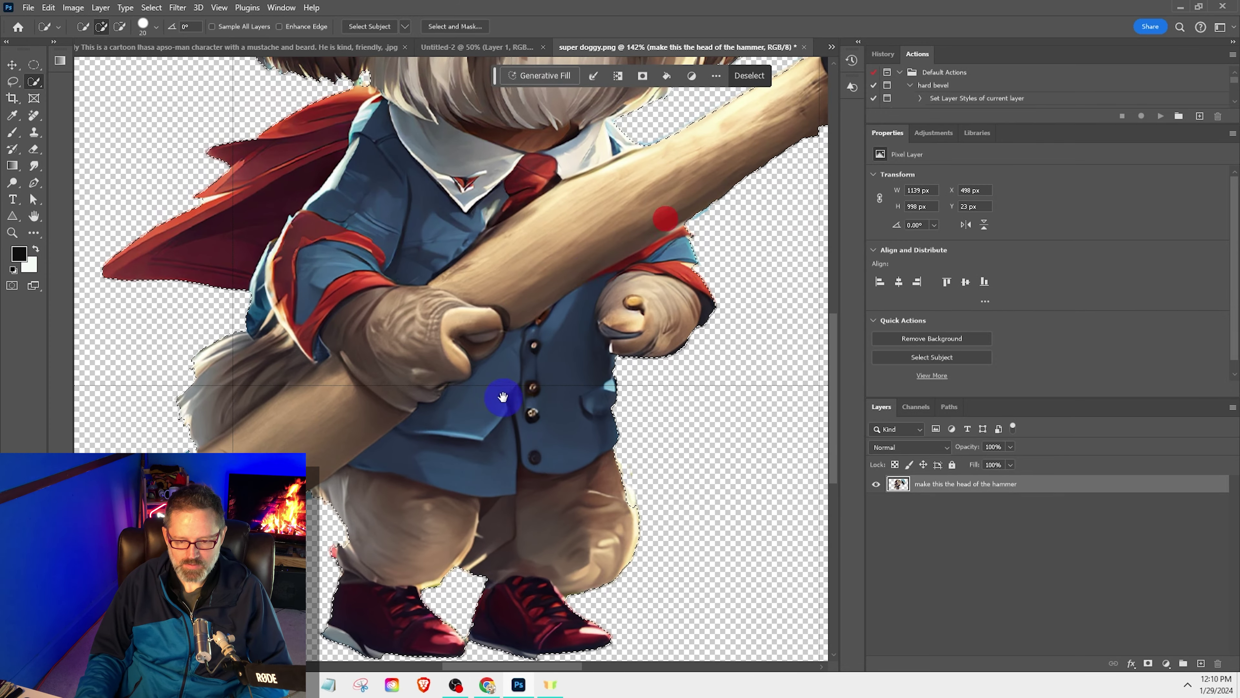
pyautogui.moveTo(581, 276); pyautogui.dragTo(509, 338)
pyautogui.moveTo(368, 154); pyautogui.dragTo(465, 329)
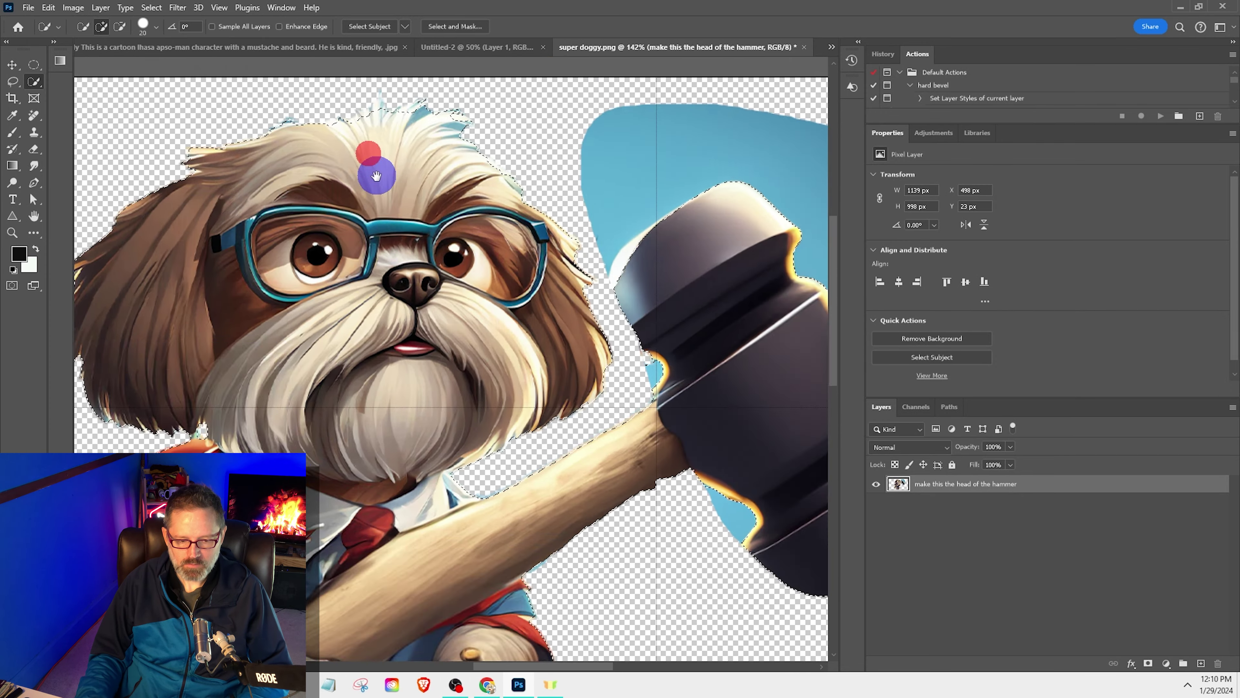
# Step: Add the missed hair tufts on top of the dog's head to the selection with the Quick Selection brush
pyautogui.scroll(2, 481, 343)
pyautogui.scroll(2, 493, 315)
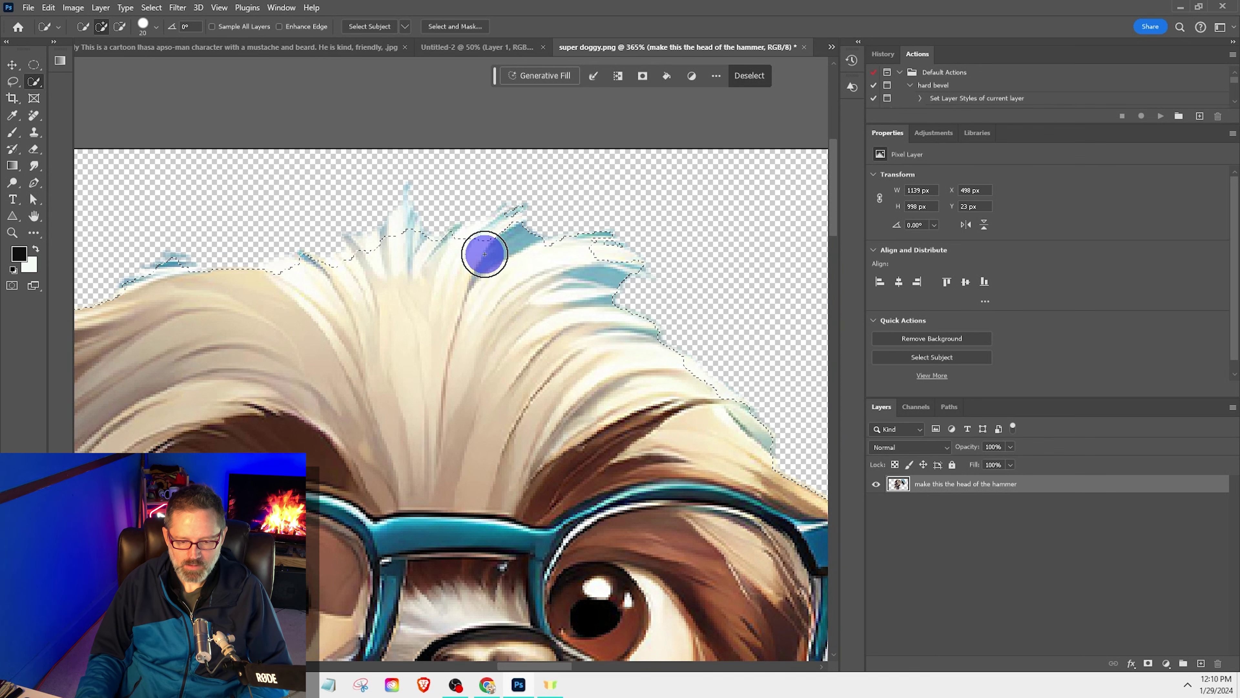
pyautogui.click(399, 252)
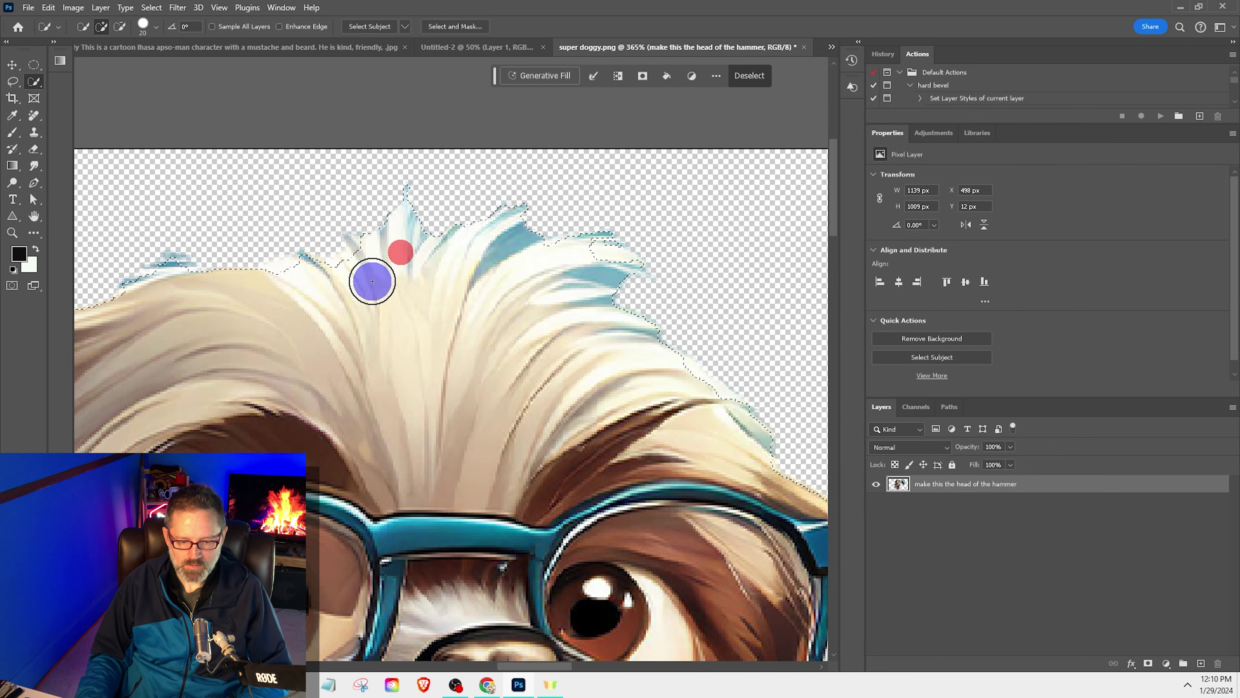
pyautogui.click(289, 288)
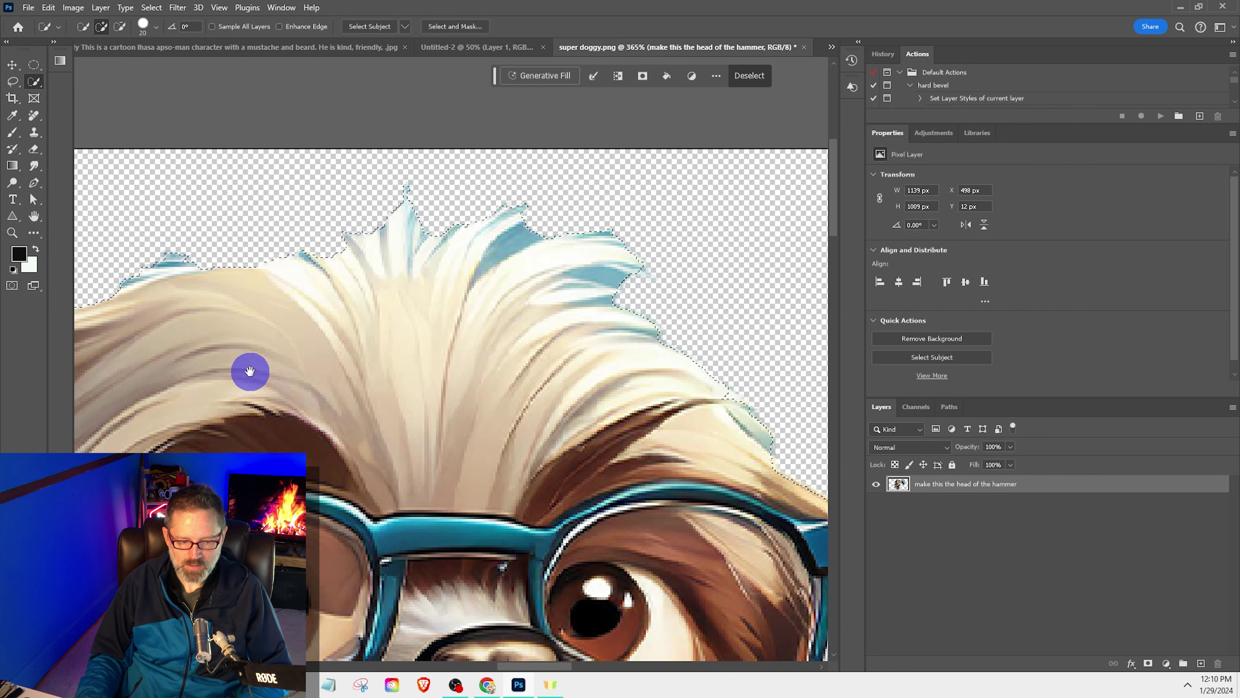
pyautogui.moveTo(265, 369); pyautogui.dragTo(591, 277)
pyautogui.scroll(-5, 575, 290)
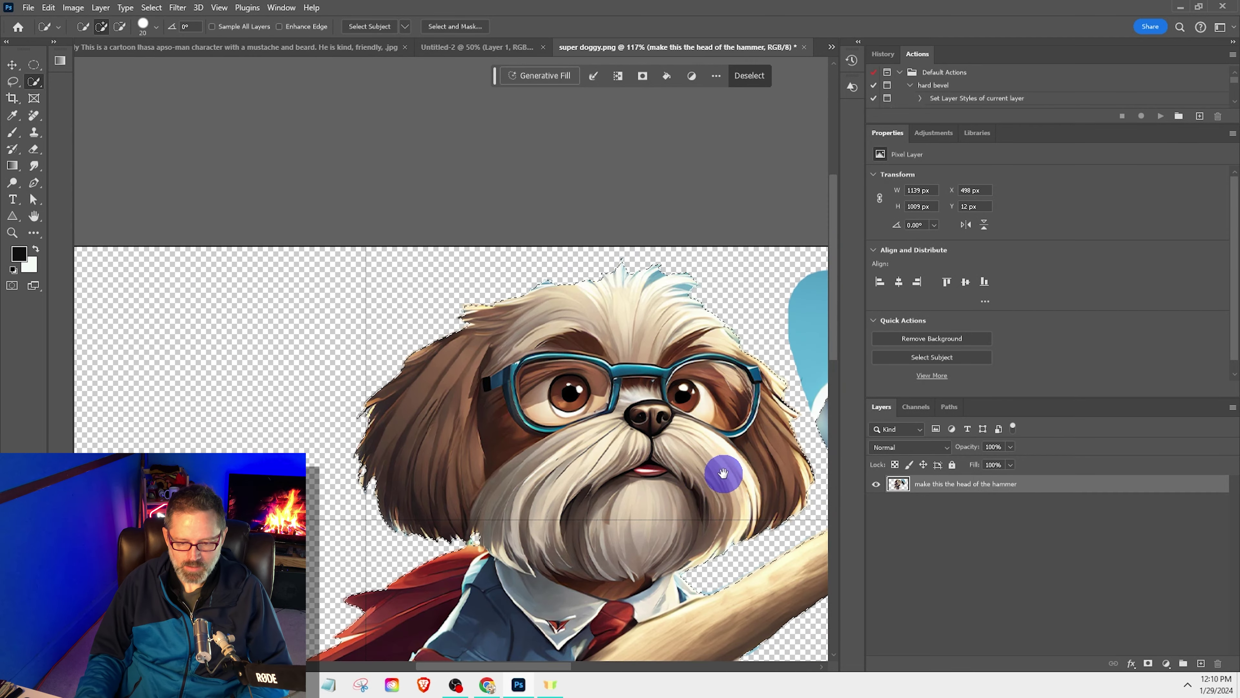
# Step: Refine the selection of the dog and hammer in Select and Mask with Smooth set to 29
pyautogui.moveTo(720, 476); pyautogui.dragTo(401, 361)
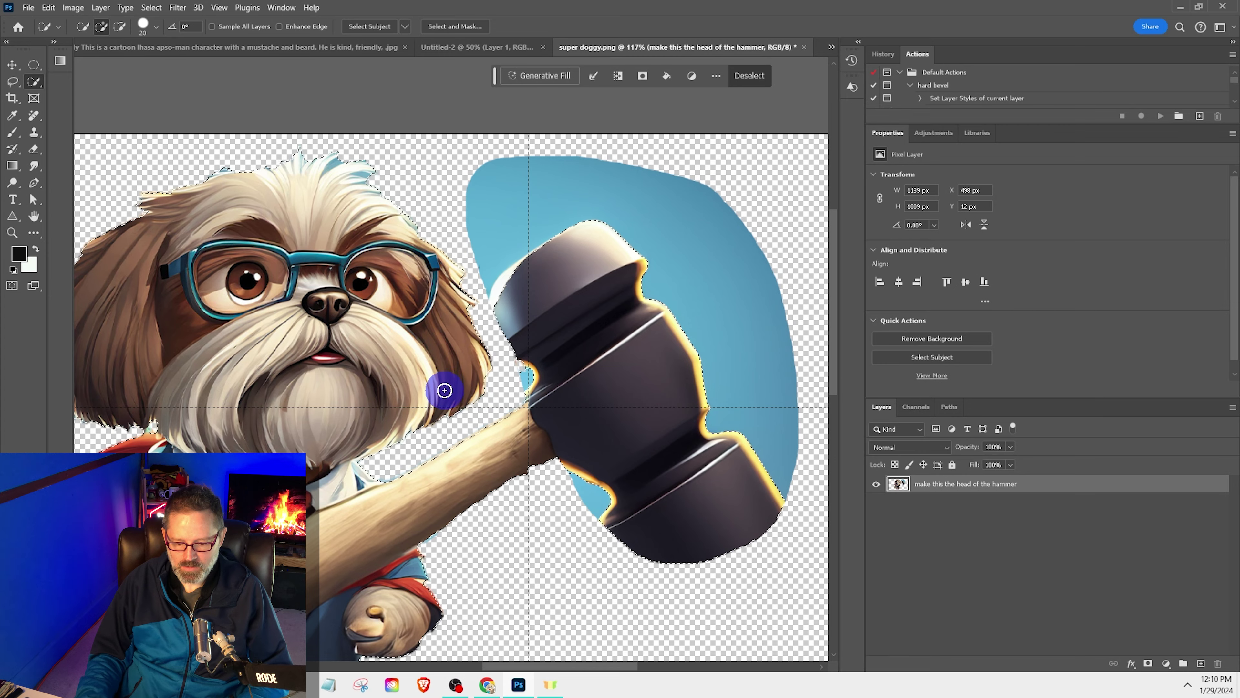
pyautogui.scroll(-2, 454, 395)
pyautogui.scroll(-1, 488, 390)
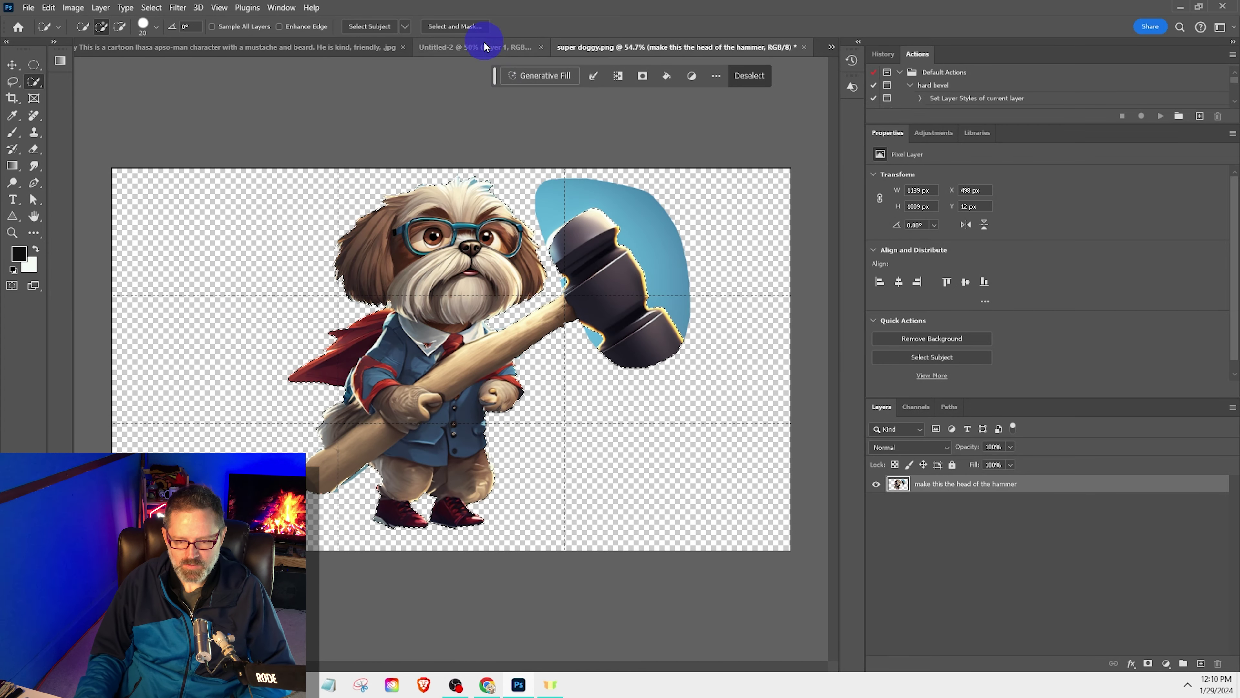
pyautogui.click(468, 26)
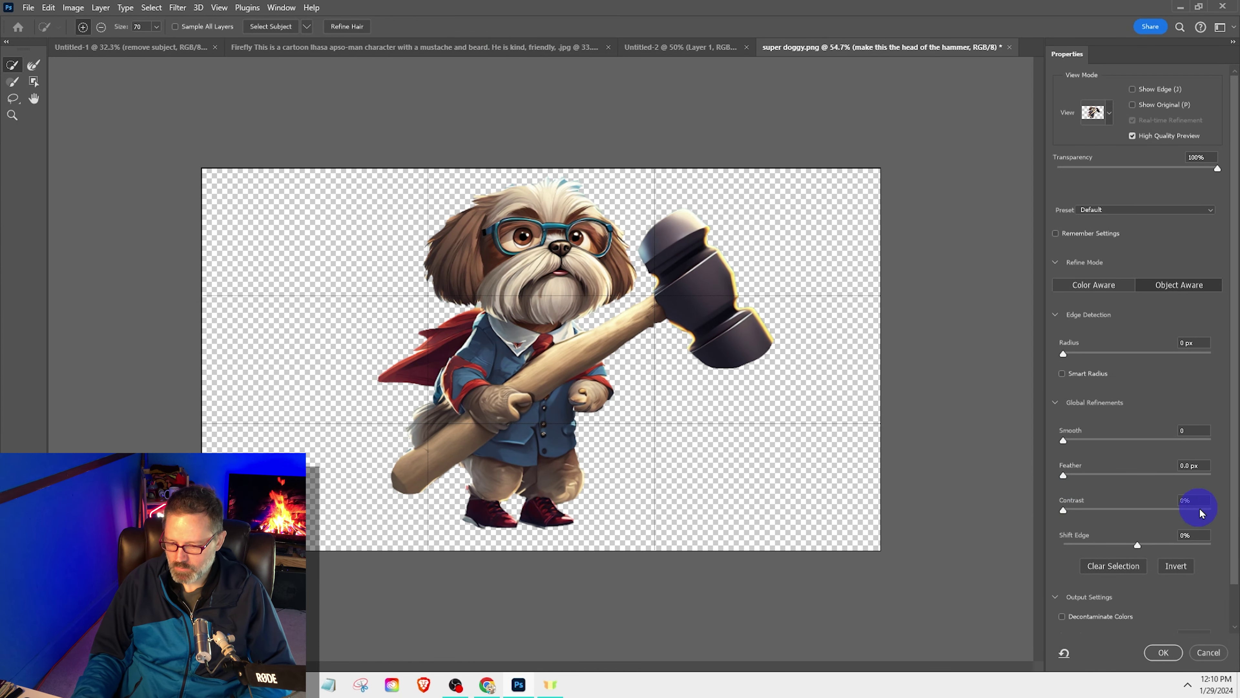
pyautogui.scroll(-1, 1221, 477)
pyautogui.moveTo(1063, 399); pyautogui.dragTo(1108, 423)
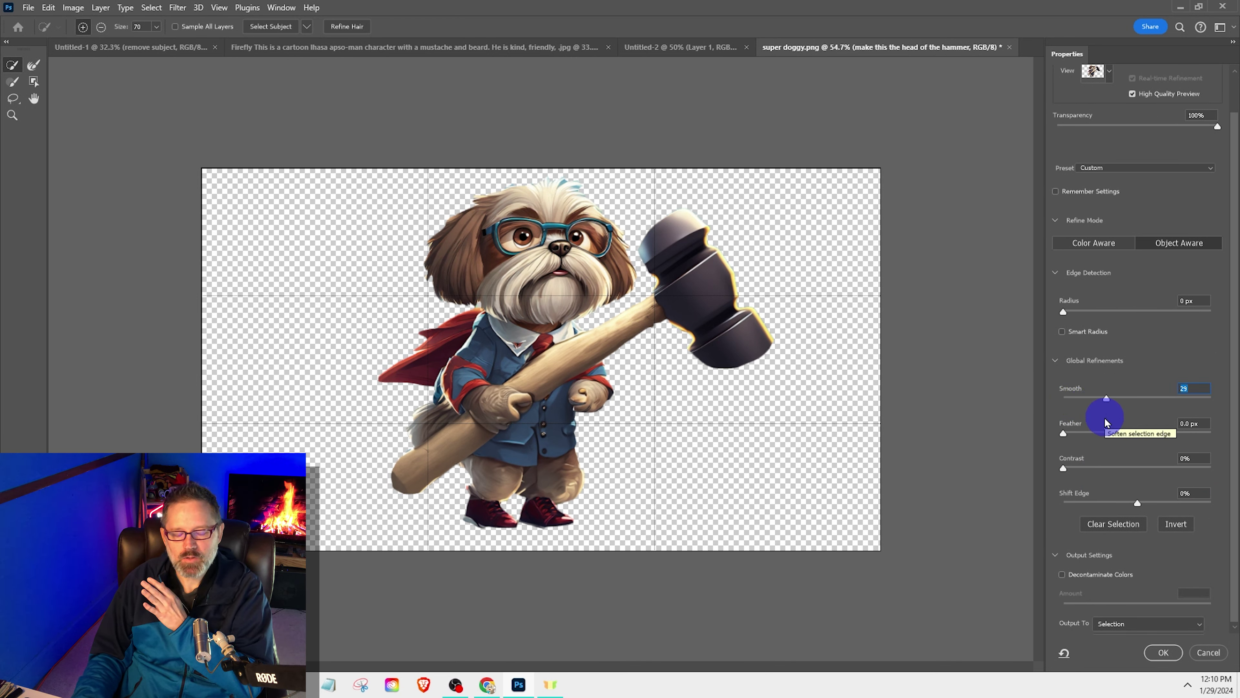
pyautogui.moveTo(1235, 387); pyautogui.dragTo(1233, 421)
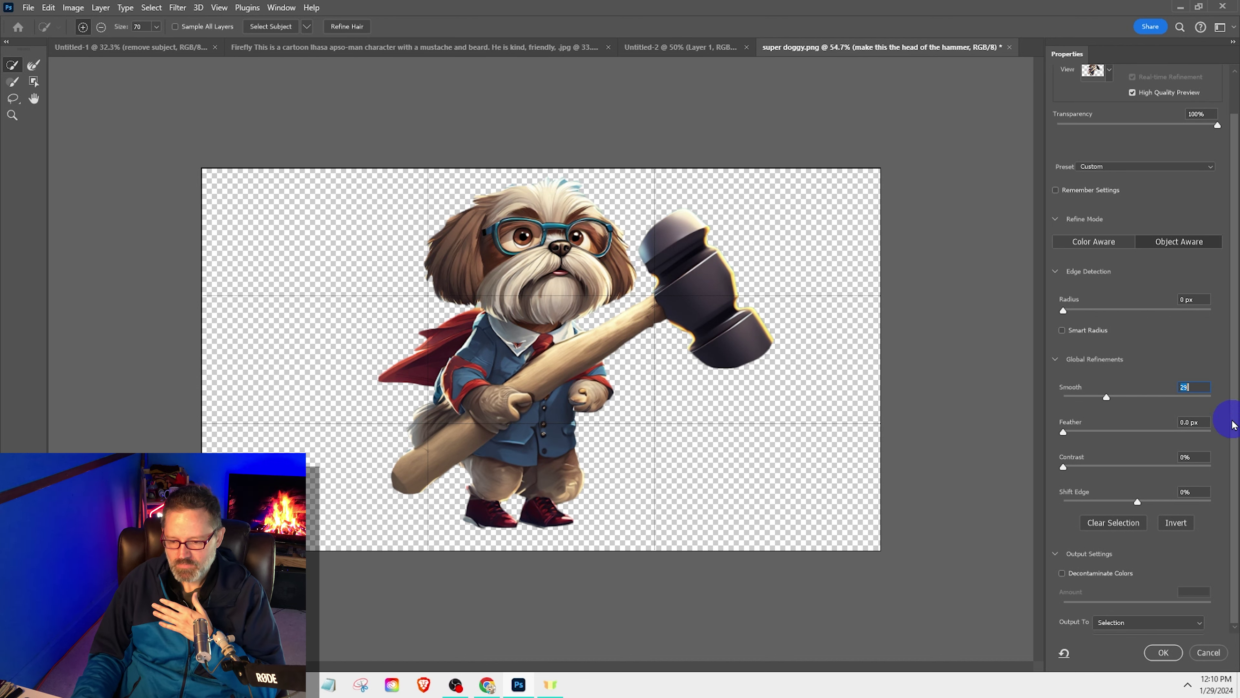
# Step: Output the refined selection to a new layer and delete the original layer beneath it
pyautogui.click(1148, 622)
pyautogui.click(1144, 627)
pyautogui.click(1163, 653)
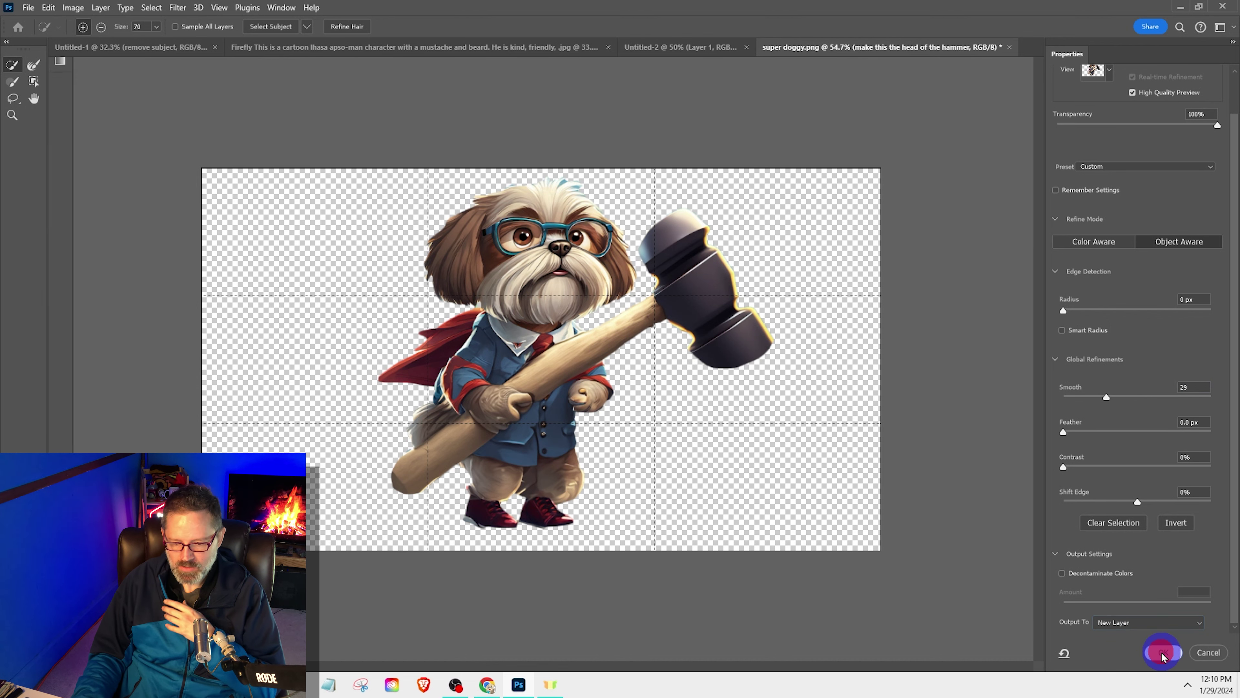
pyautogui.click(942, 506)
pyautogui.press('Delete')
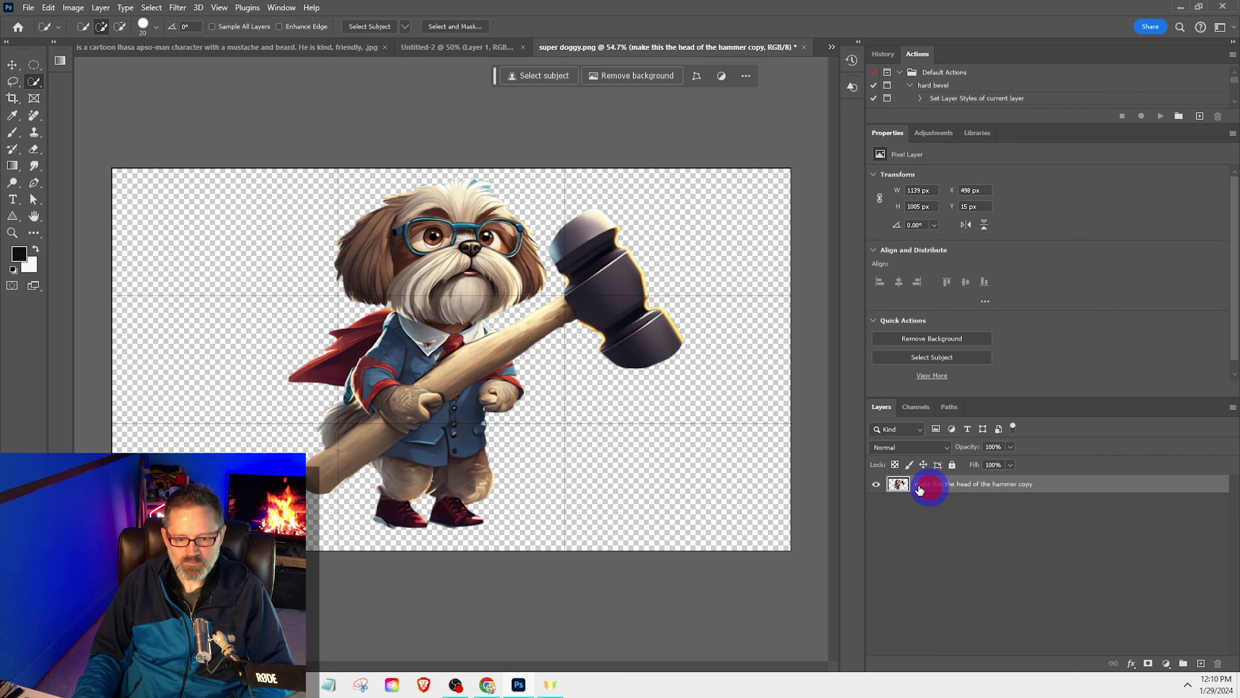
# Step: Try generating "finish the head of the hammer" in a lassoed area about 348 x 236 px at its lower end, compare variations, then undo and deselect
pyautogui.click(12, 83)
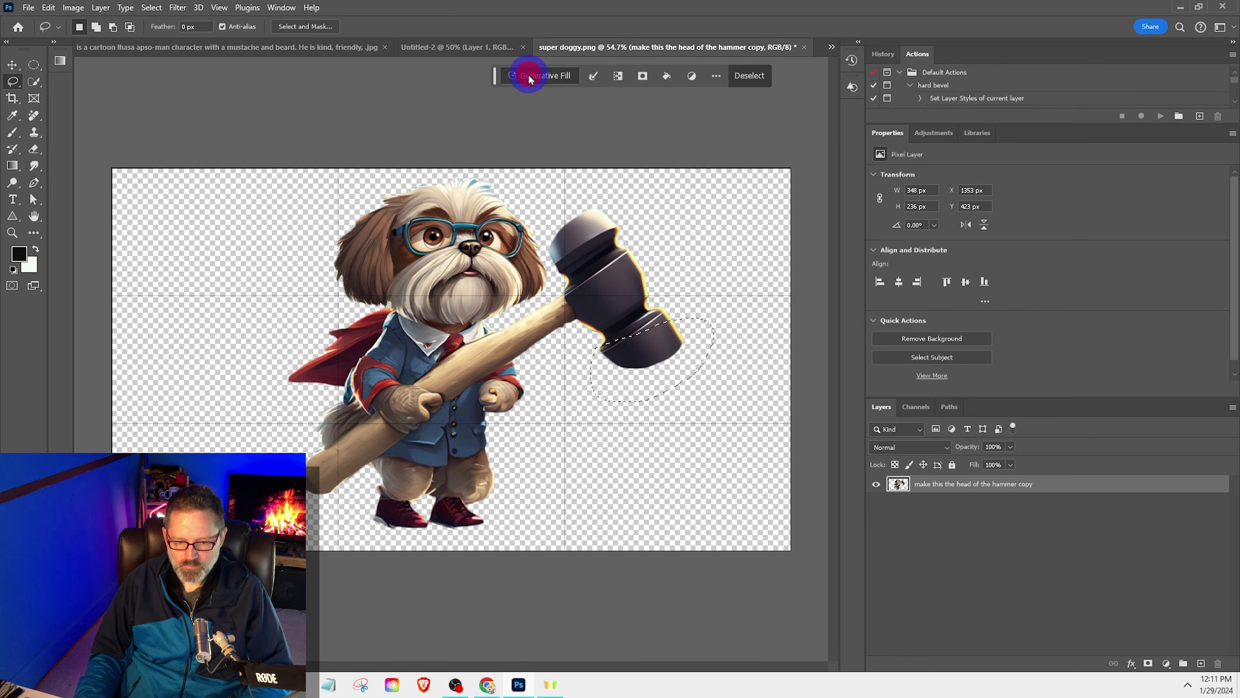
pyautogui.click(532, 76)
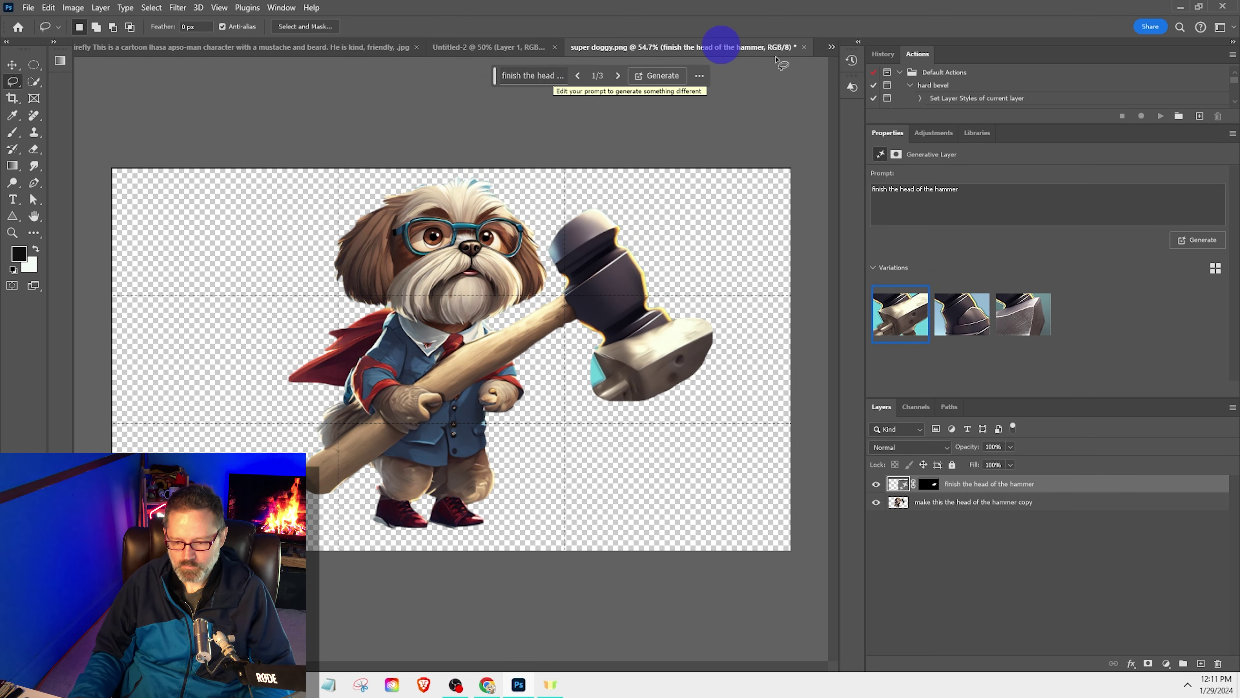
pyautogui.click(961, 316)
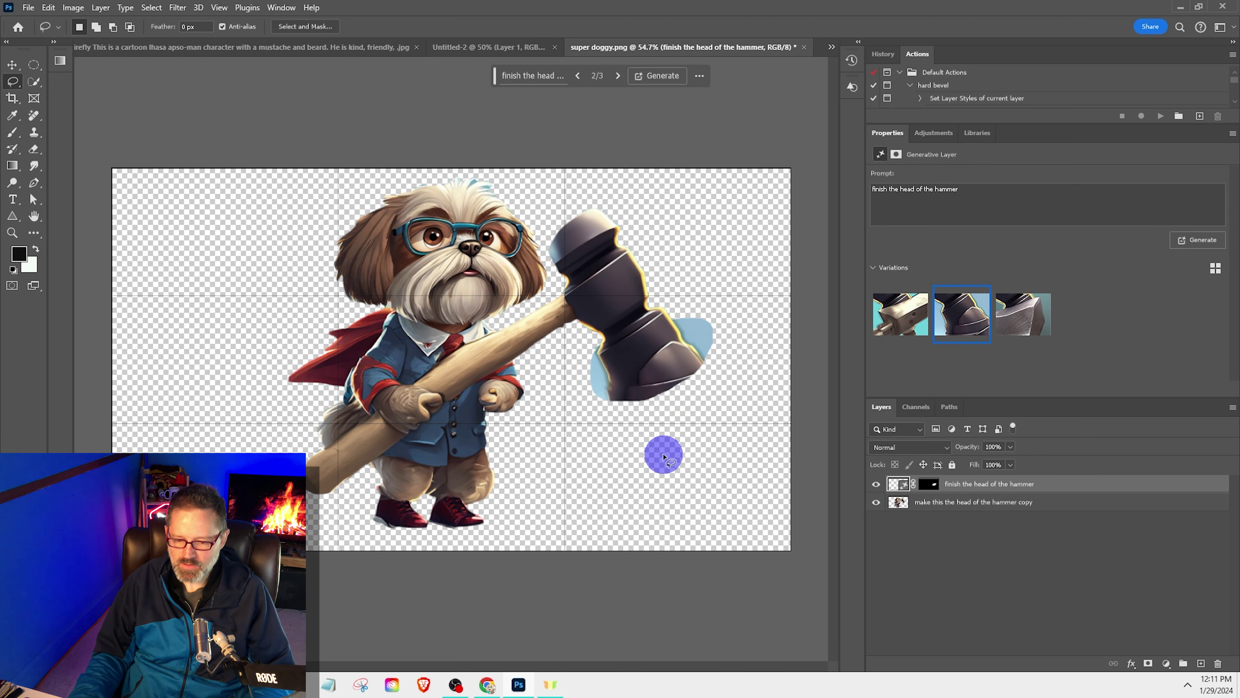
pyautogui.click(1022, 315)
pyautogui.hotkey('ctrl', 'z')
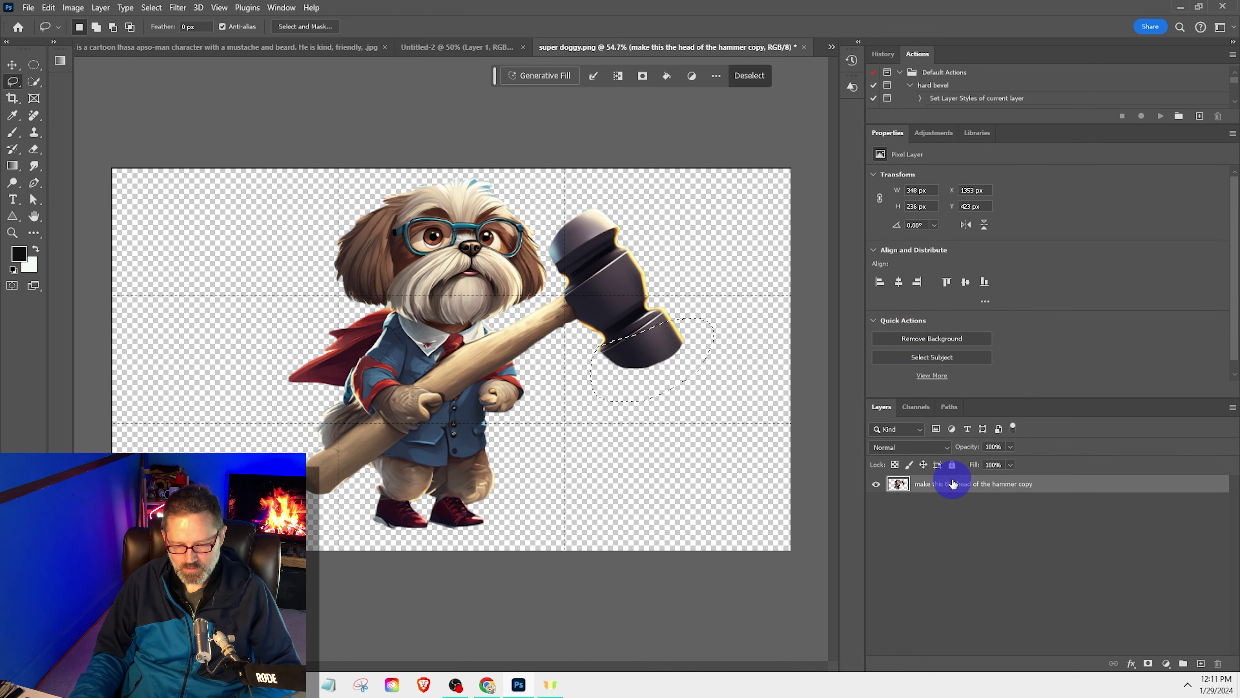
pyautogui.scroll(3, 610, 434)
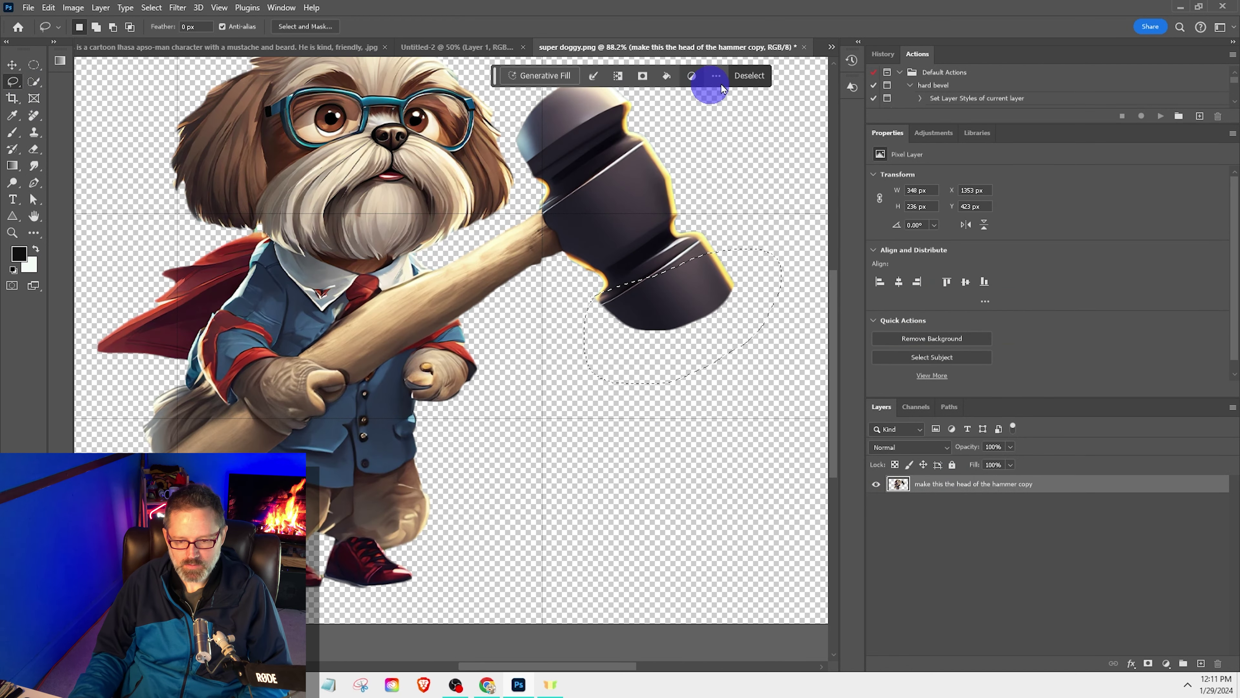
pyautogui.click(742, 75)
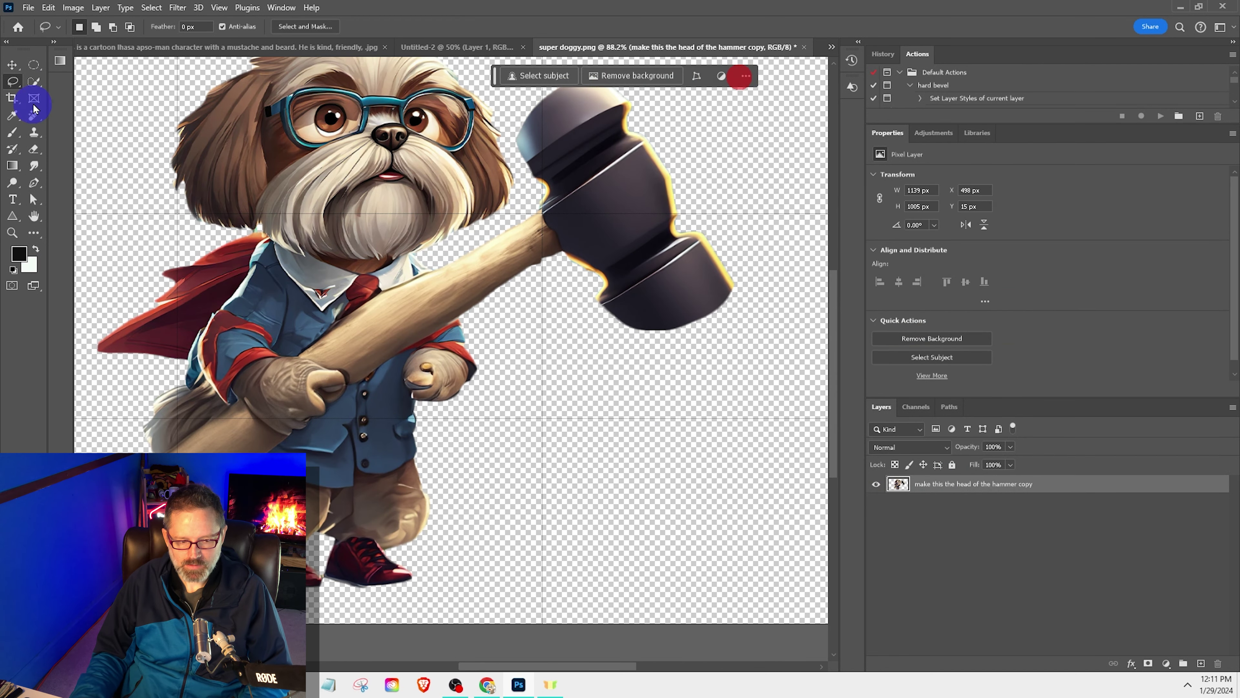
# Step: Lasso an area about 300 x 195 px around the lower end of the hammer head and generate "finish the hammer's head"
pyautogui.click(16, 83)
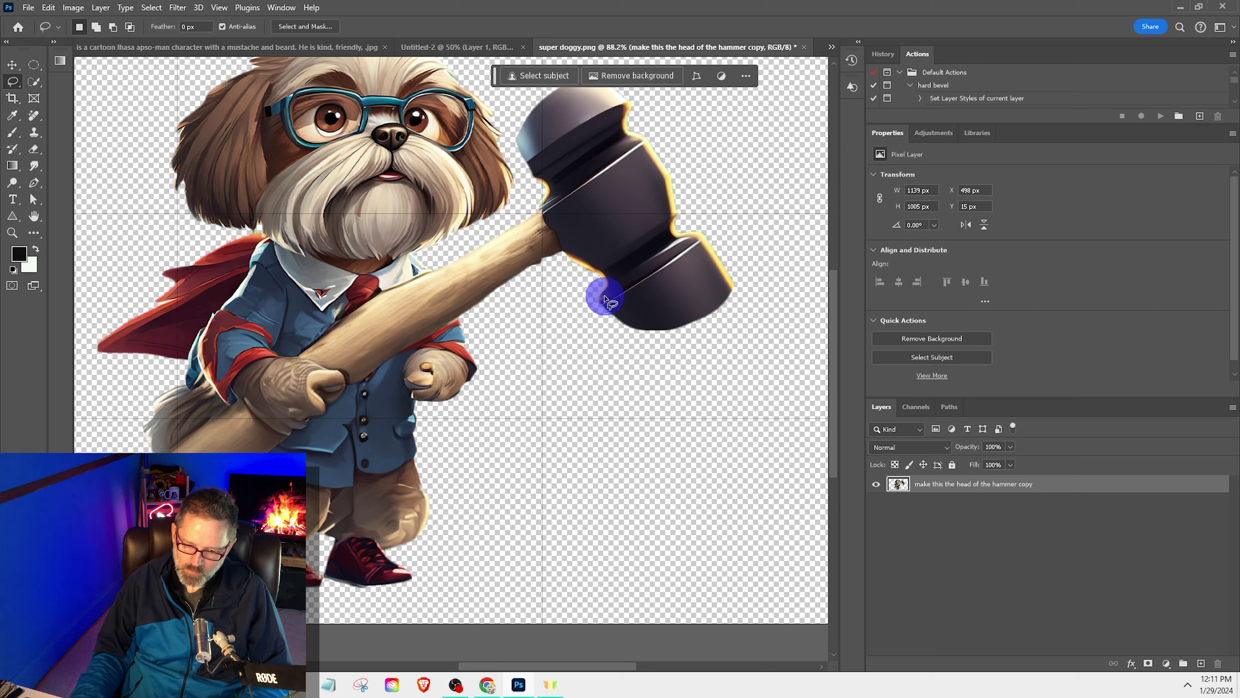
pyautogui.moveTo(605, 299)
pyautogui.mouseDown()
pyautogui.moveTo(759, 315)
pyautogui.moveTo(748, 263)
pyautogui.mouseUp()
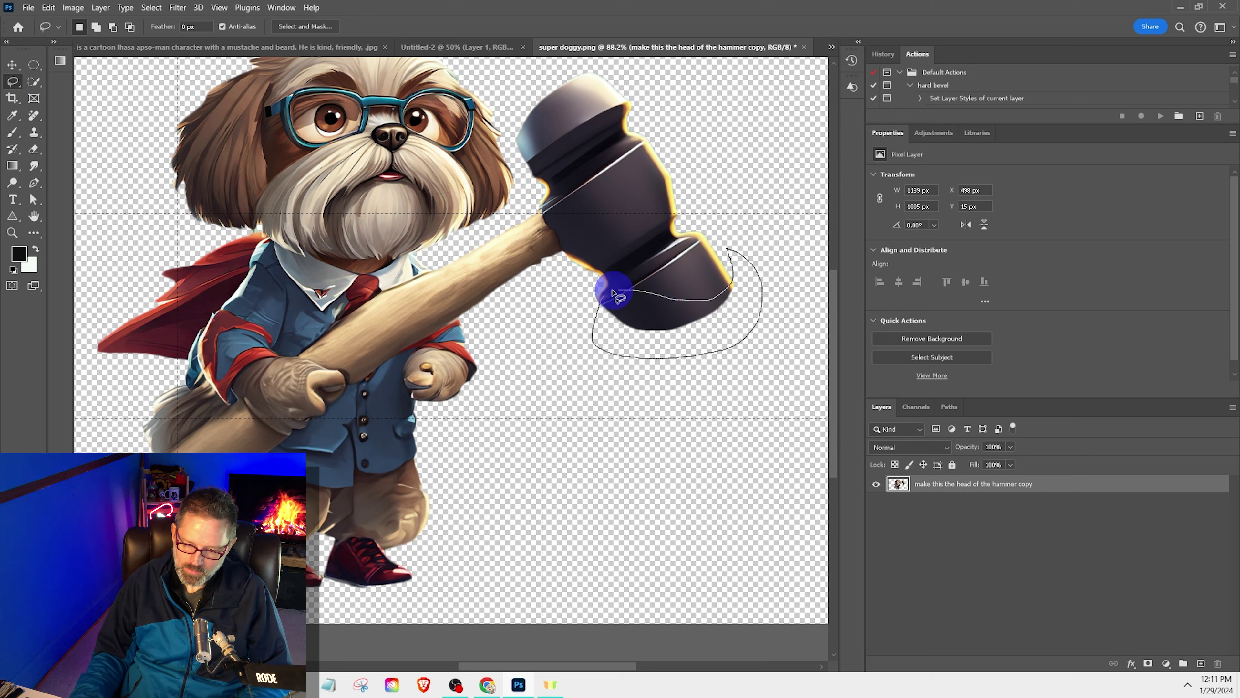
pyautogui.moveTo(614, 293); pyautogui.dragTo(603, 294)
pyautogui.click(601, 78)
pyautogui.write('finl')
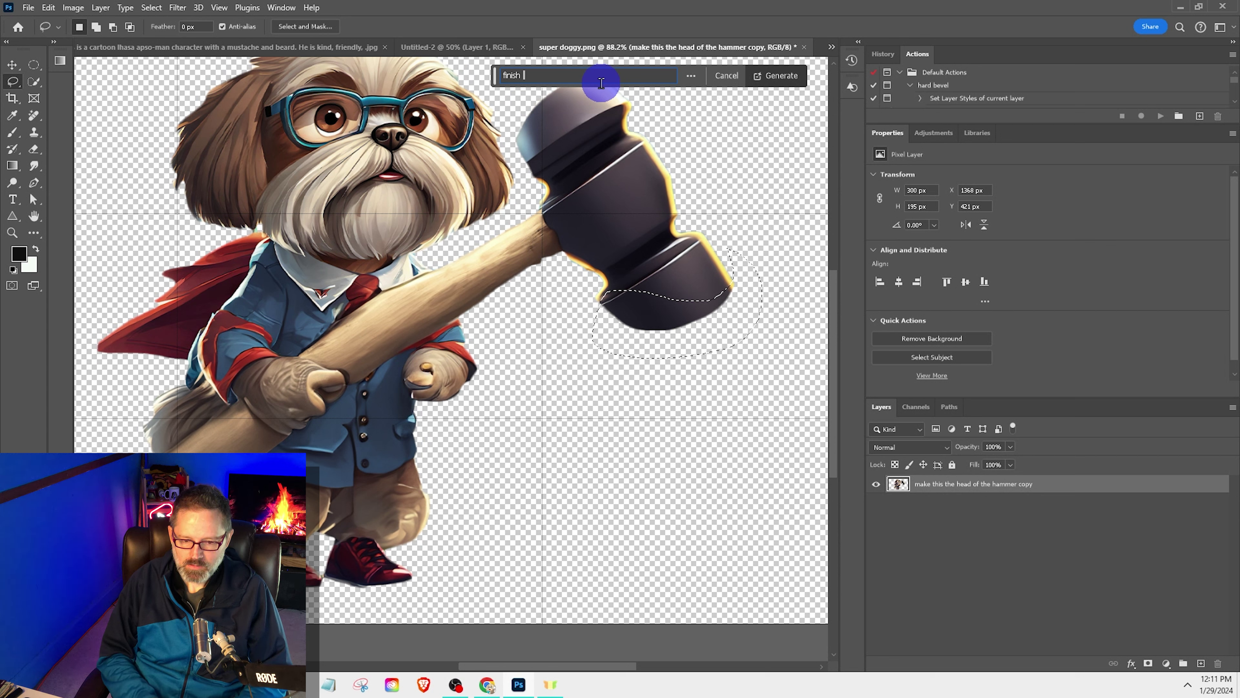
pyautogui.write("sh the hammer's head")
pyautogui.press('Return')
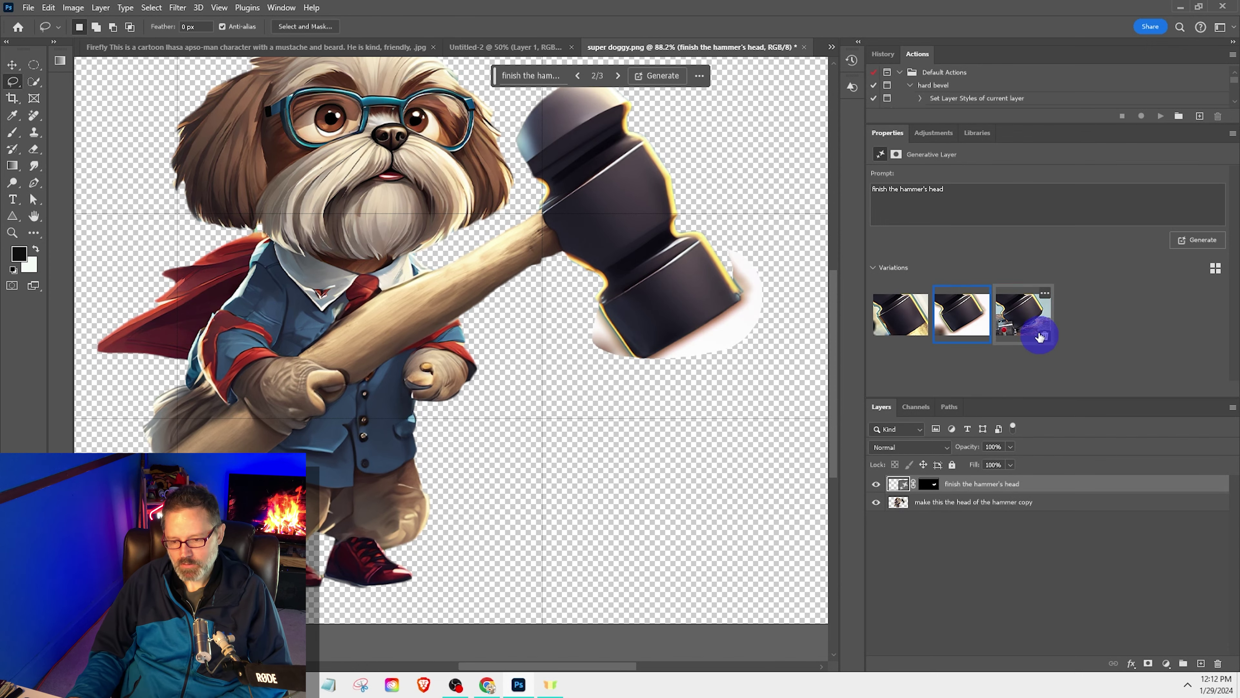
# Step: Keep the second generated hammer-head variation and merge its layer with the dog layer beneath it
pyautogui.click(1028, 331)
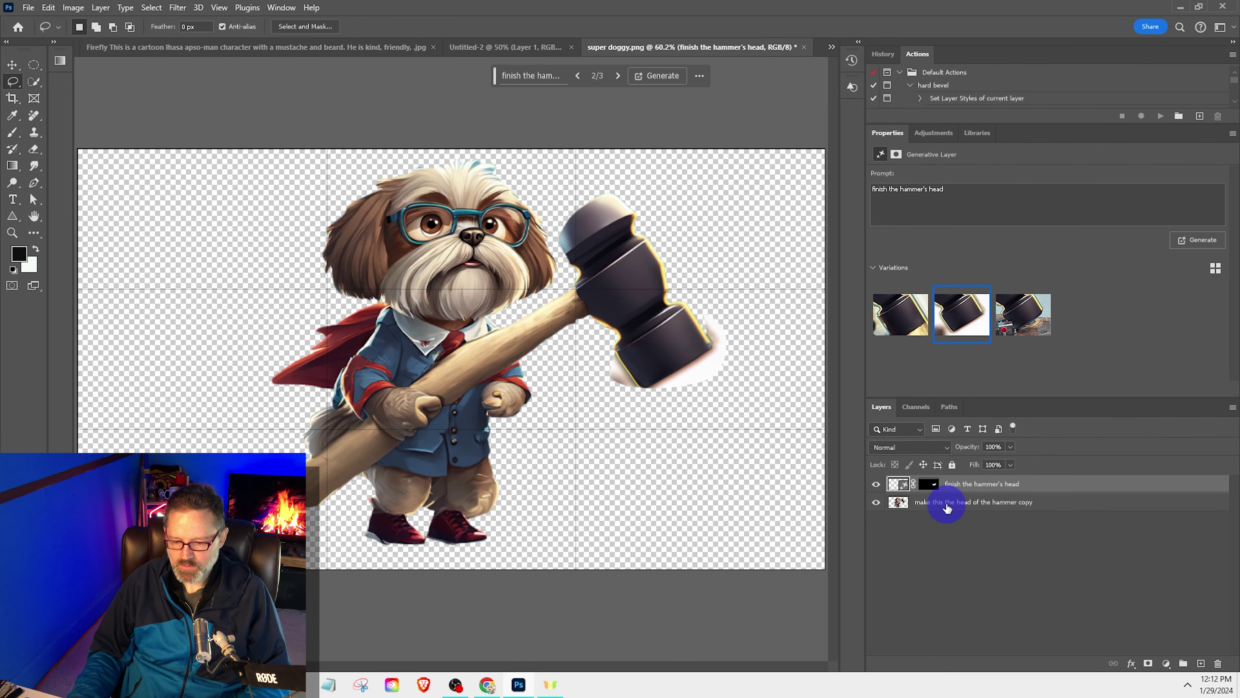
pyautogui.click(978, 486)
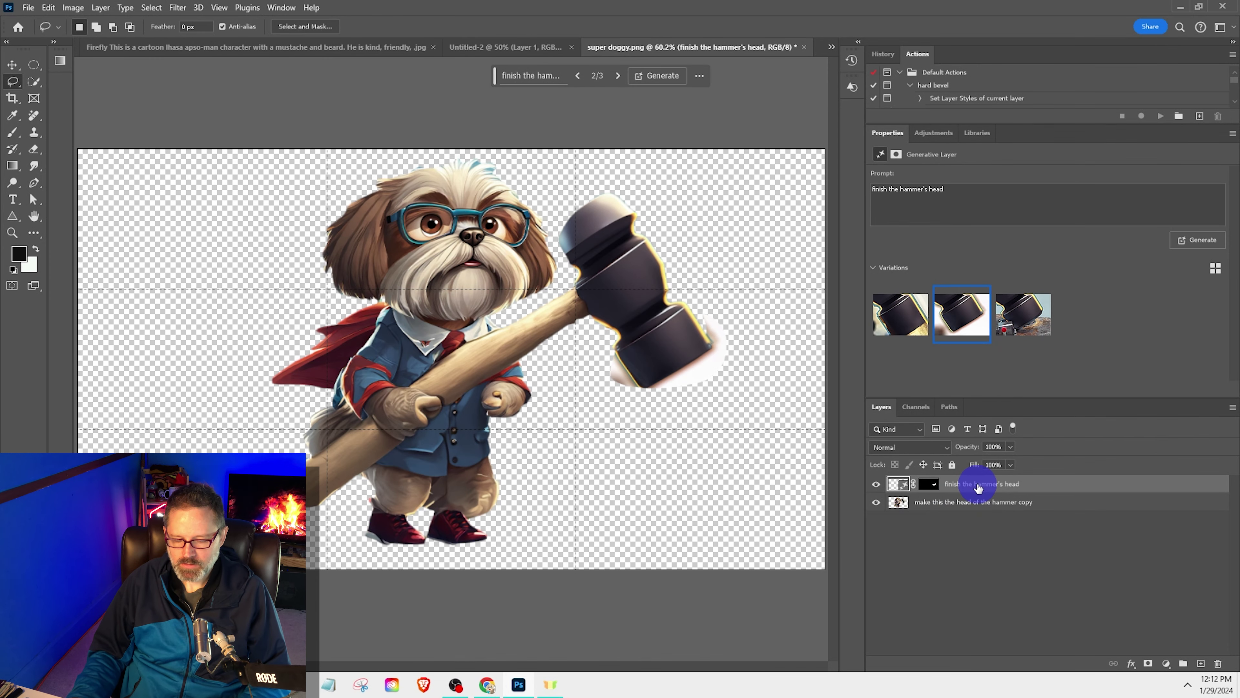
pyautogui.keyDown('shift'); pyautogui.click(972, 509); pyautogui.keyUp('shift')
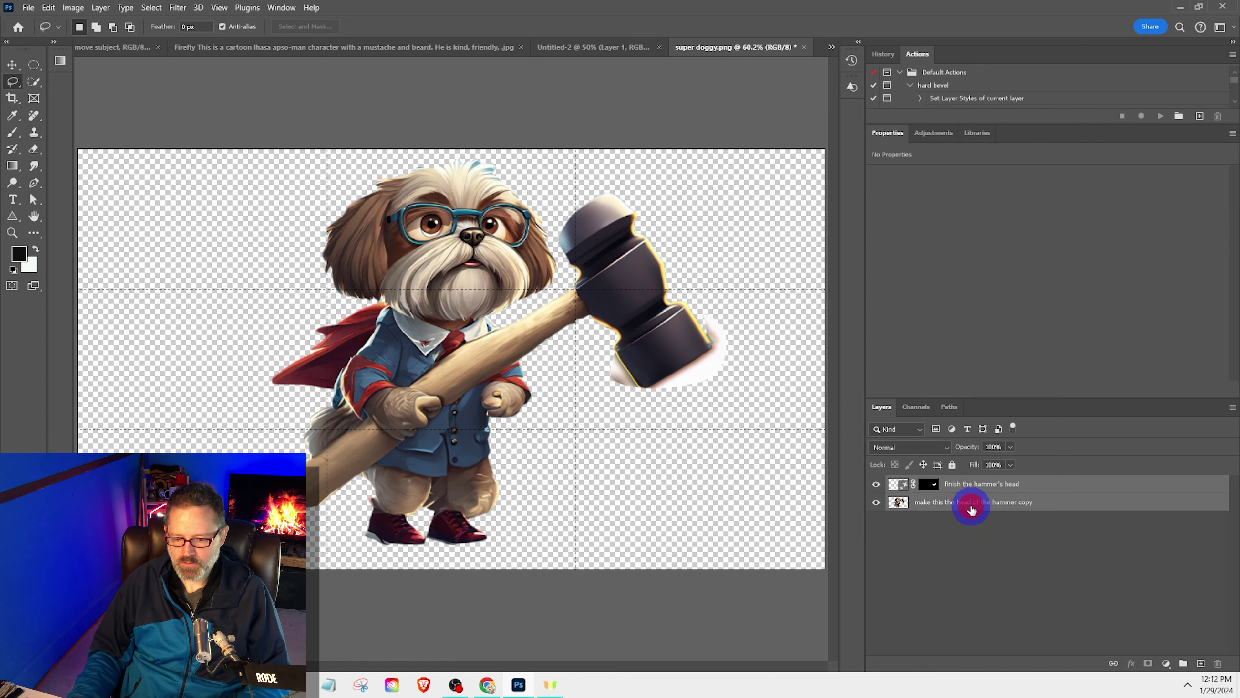
pyautogui.rightClick(970, 507)
pyautogui.click(1008, 282)
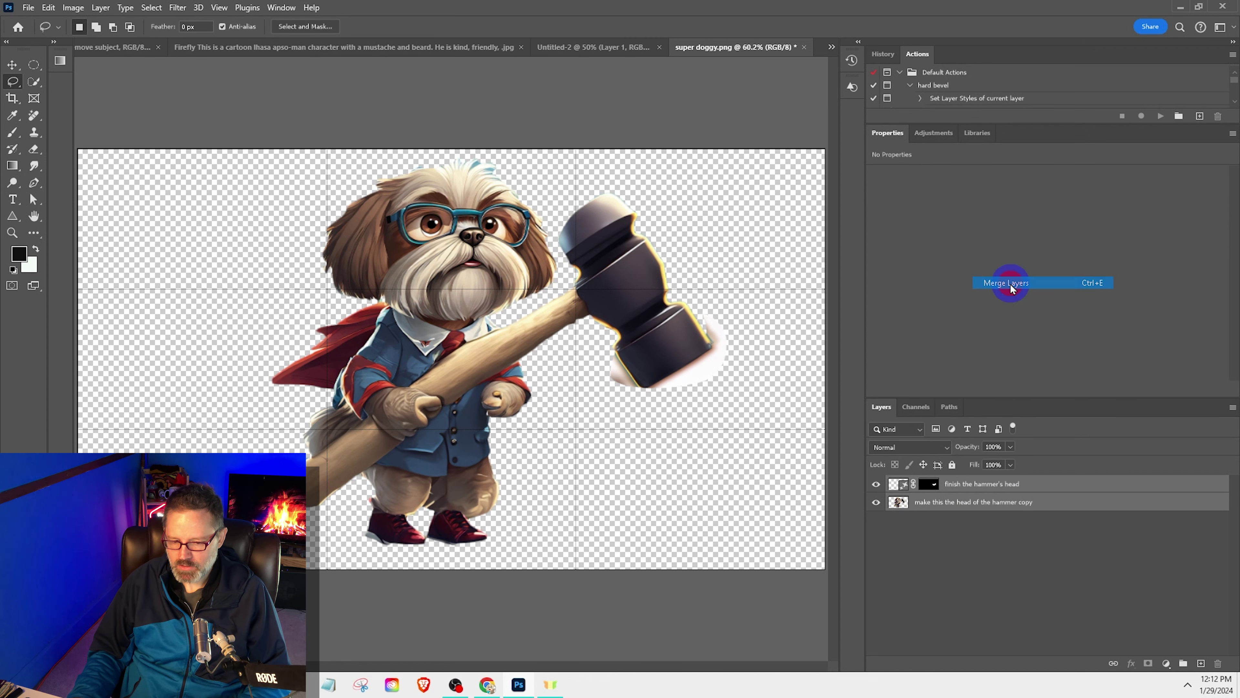
# Step: Select the subject on the merged layer and create a layer mask from that selection
pyautogui.click(548, 78)
pyautogui.scroll(5, 690, 320)
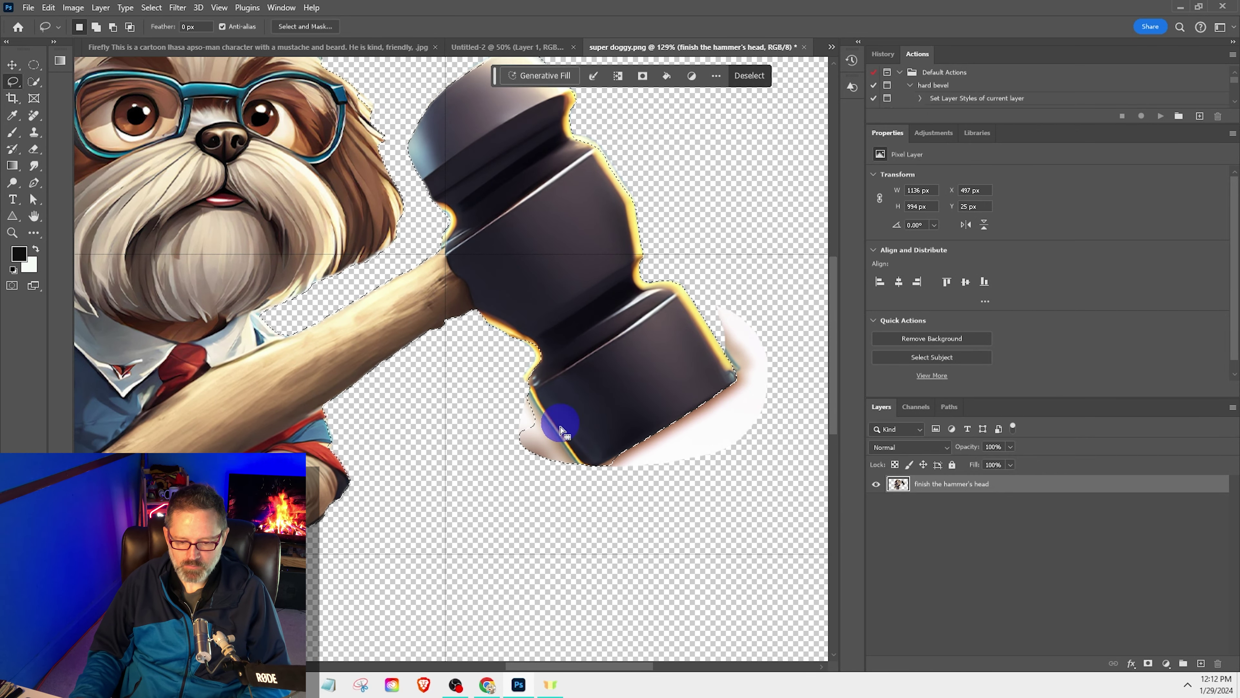
pyautogui.scroll(3, 576, 483)
pyautogui.moveTo(592, 471)
pyautogui.mouseDown()
pyautogui.moveTo(612, 315)
pyautogui.moveTo(526, 352)
pyautogui.moveTo(545, 363)
pyautogui.moveTo(543, 422)
pyautogui.mouseUp()
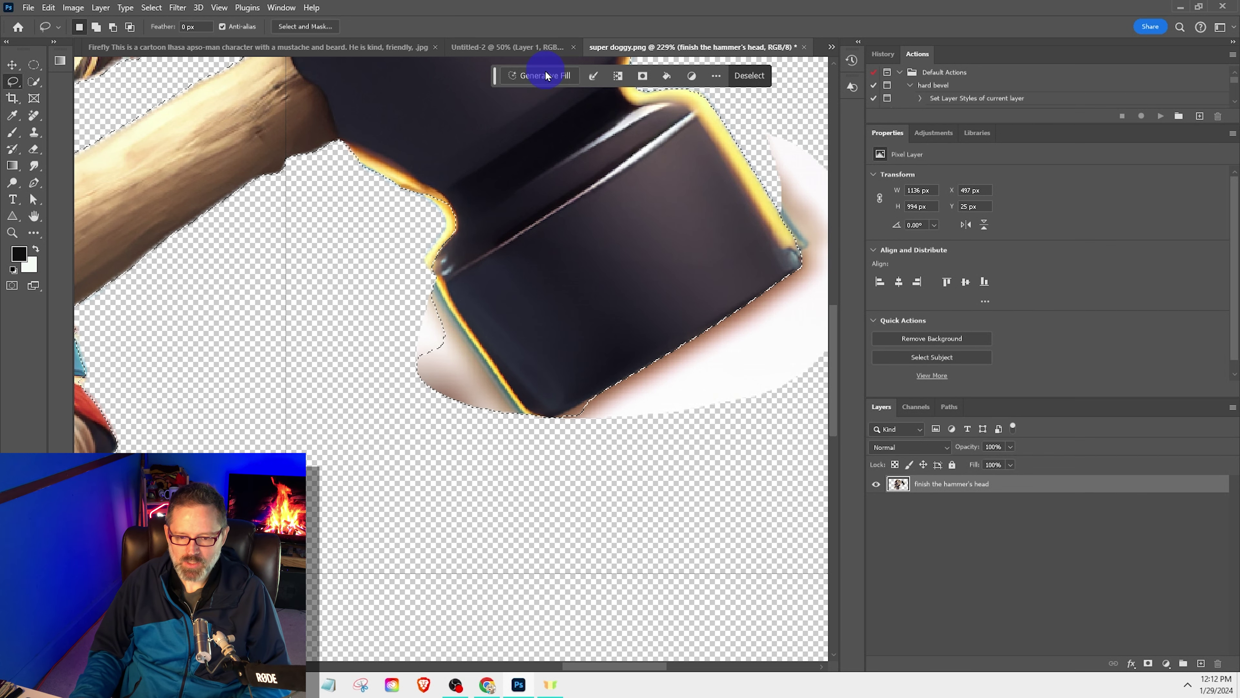
pyautogui.click(643, 78)
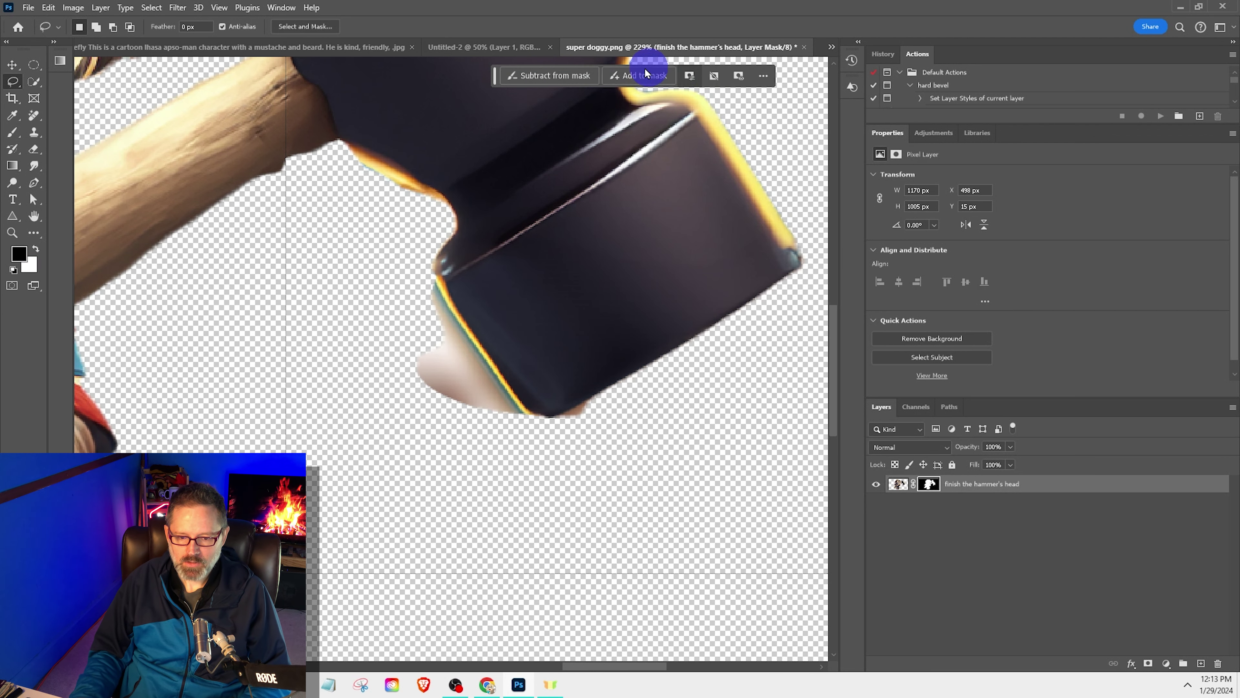
# Step: Subtract the pale background residue along the hammer head's lower-left edge from the mask, using a 25 px soft brush
pyautogui.click(551, 75)
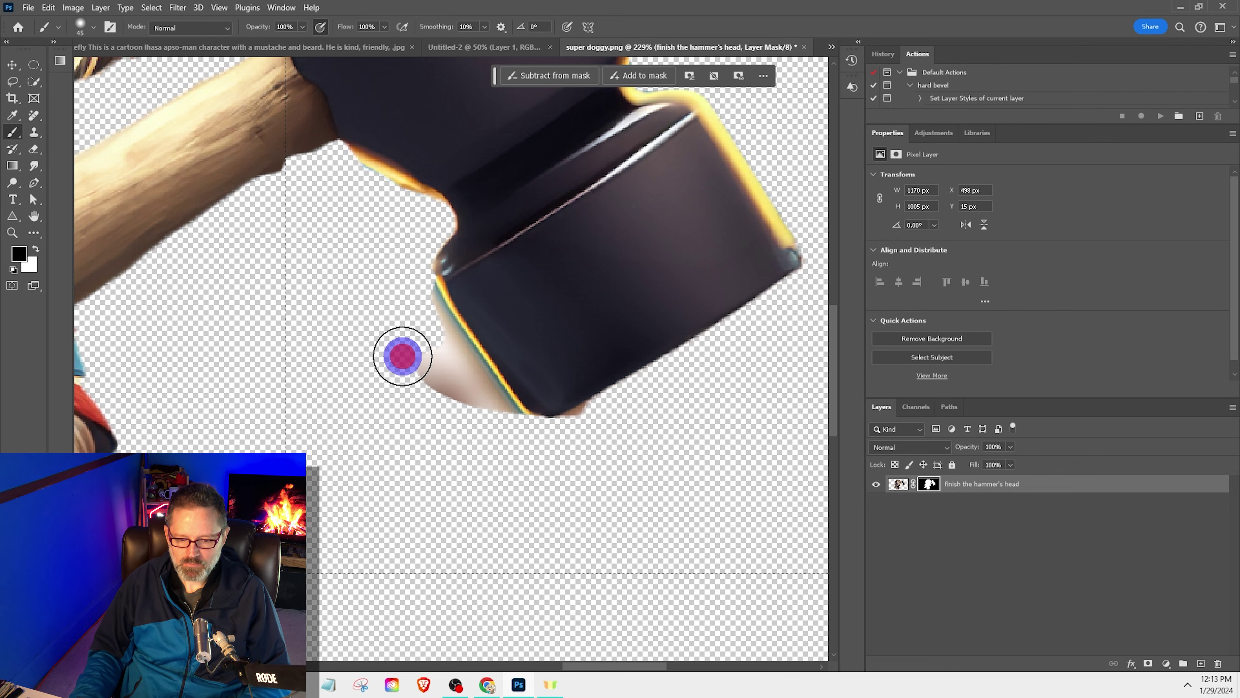
pyautogui.scroll(8, 417, 326)
pyautogui.press('[')
pyautogui.press('[')
pyautogui.press('[')
pyautogui.press('[')
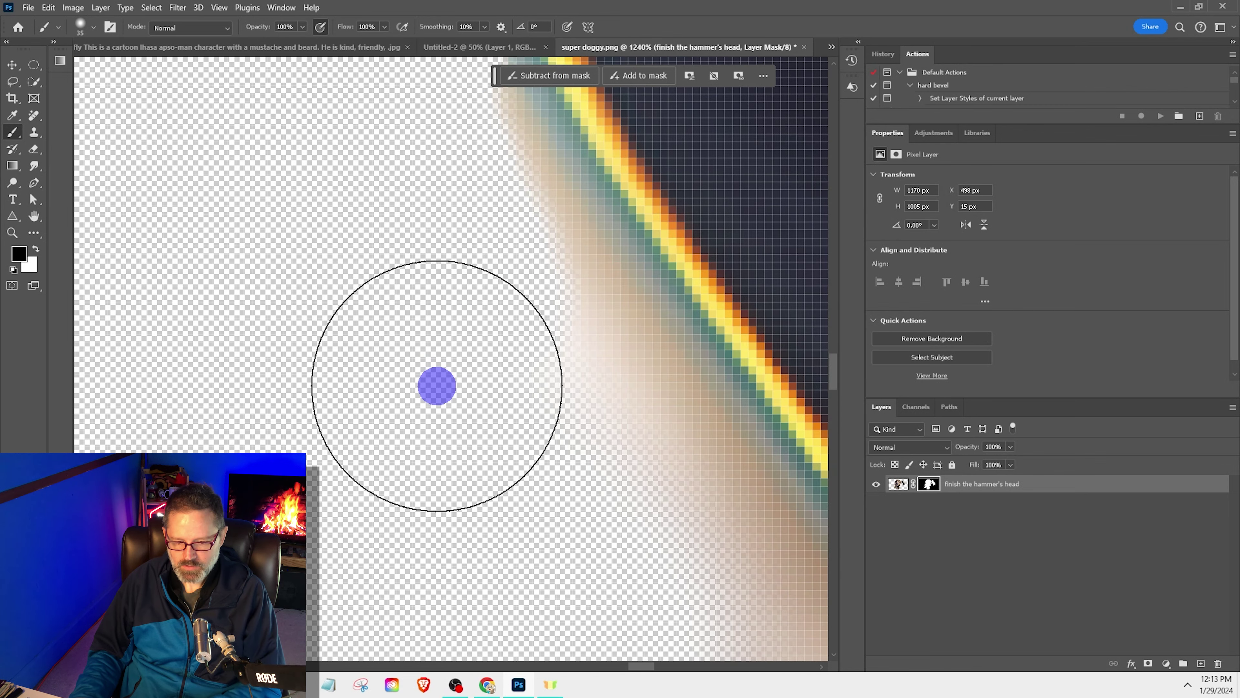
pyautogui.moveTo(476, 447); pyautogui.dragTo(509, 488)
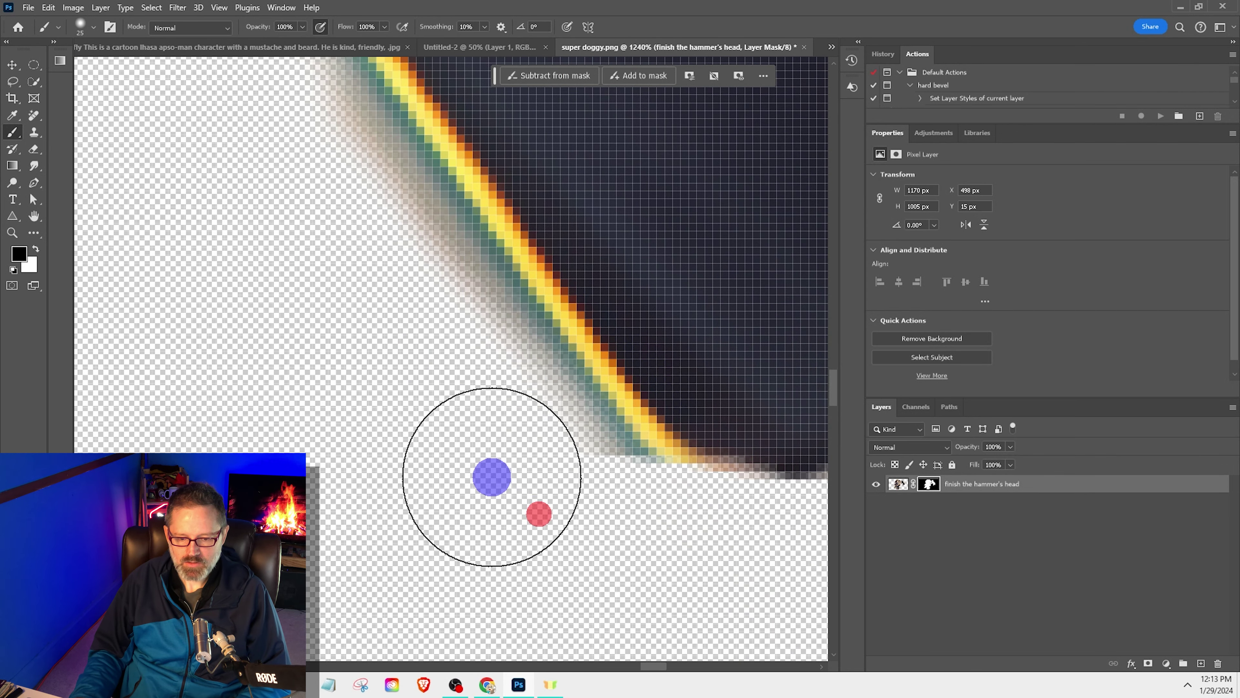
# Step: Switch to a hard round 25 px brush and mask out the brown residue under the hammer head's bottom corner
pyautogui.scroll(-2, 626, 396)
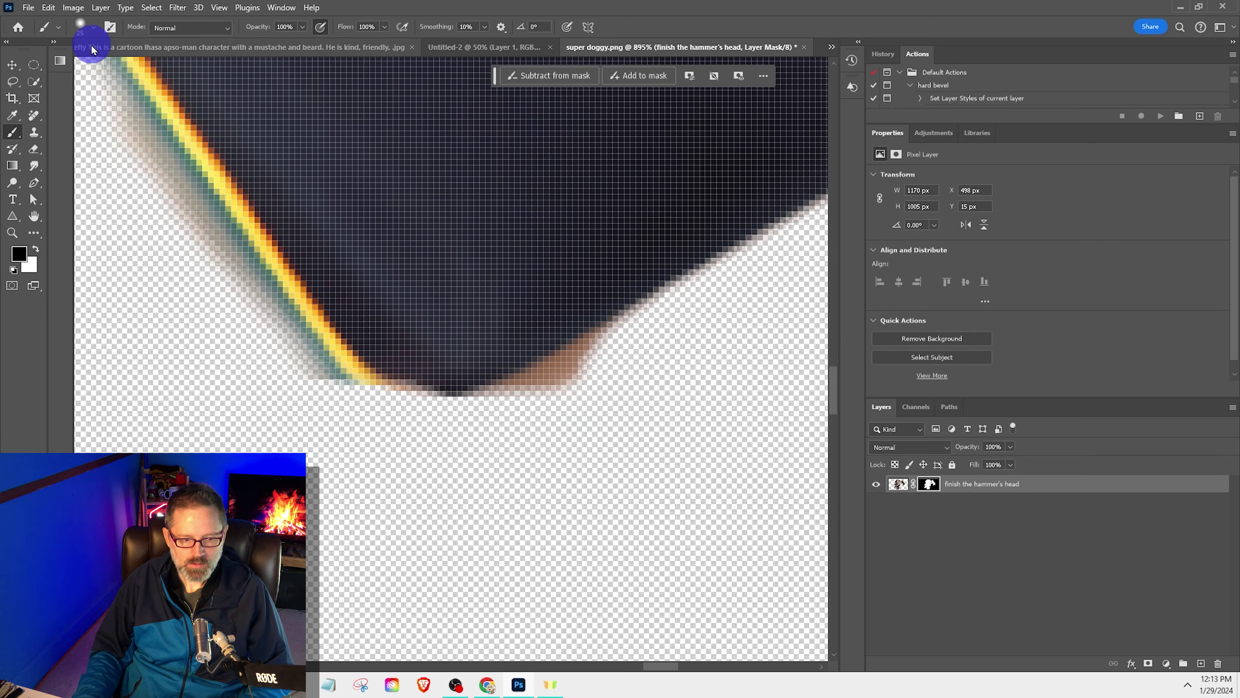
pyautogui.click(92, 27)
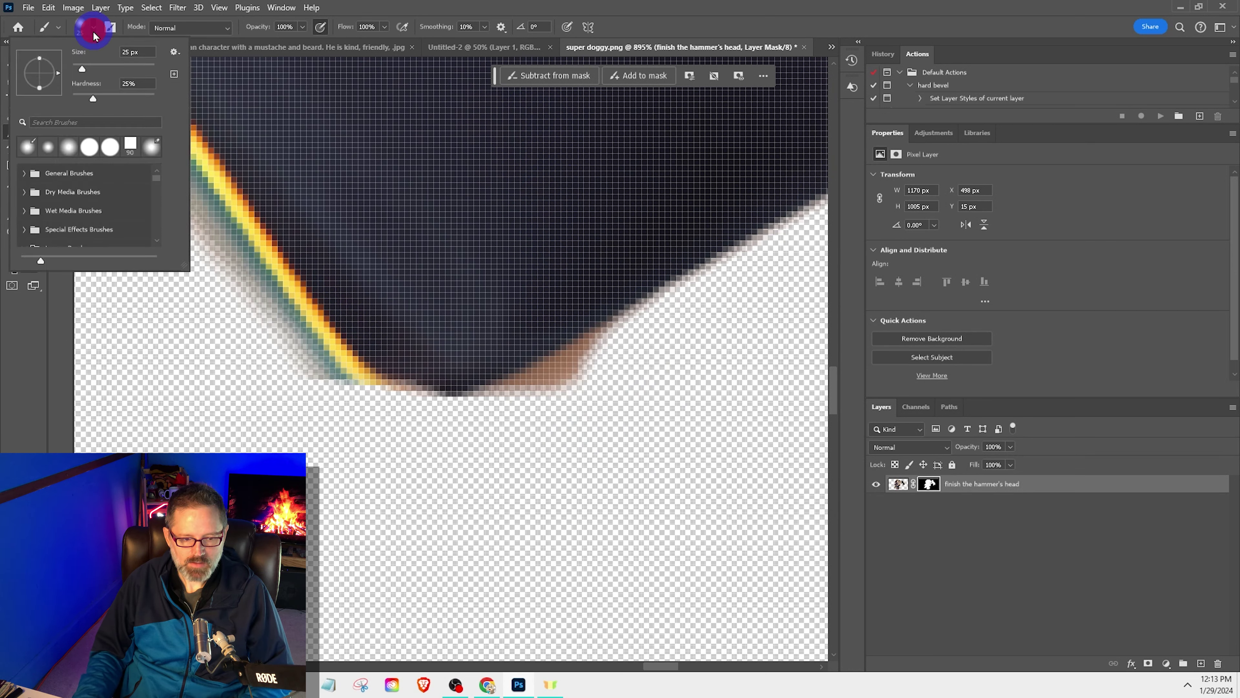
pyautogui.click(95, 152)
pyautogui.click(646, 428)
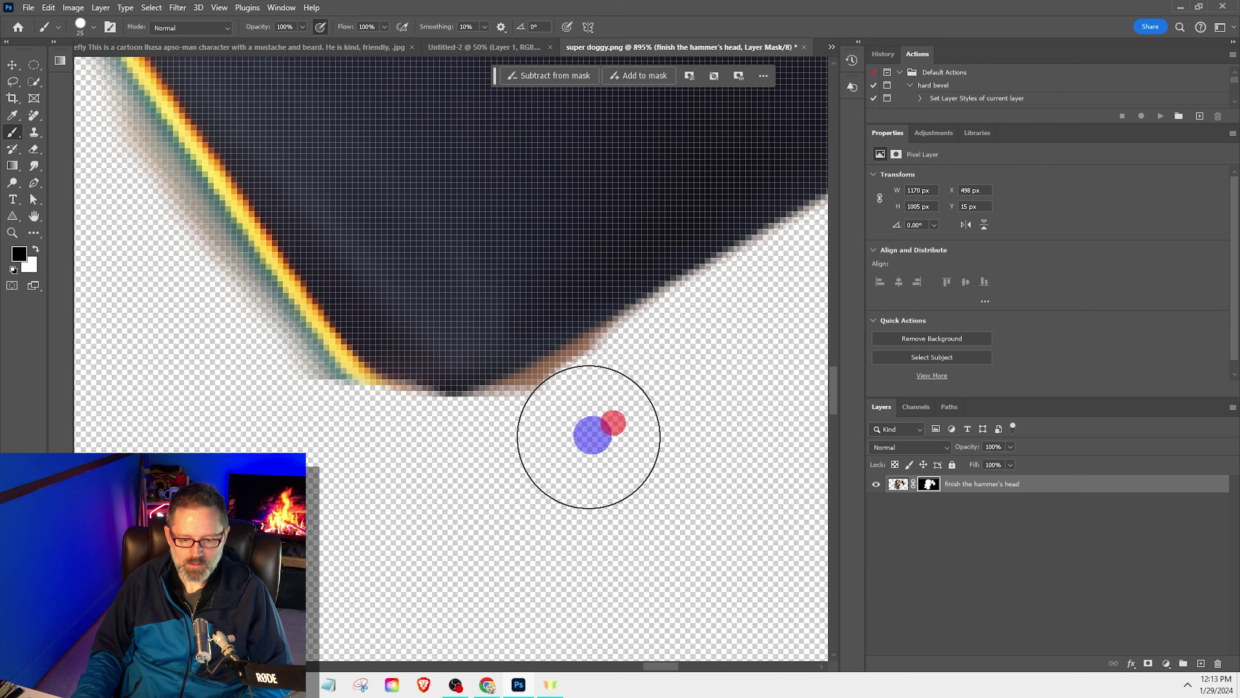
pyautogui.scroll(-10, 589, 436)
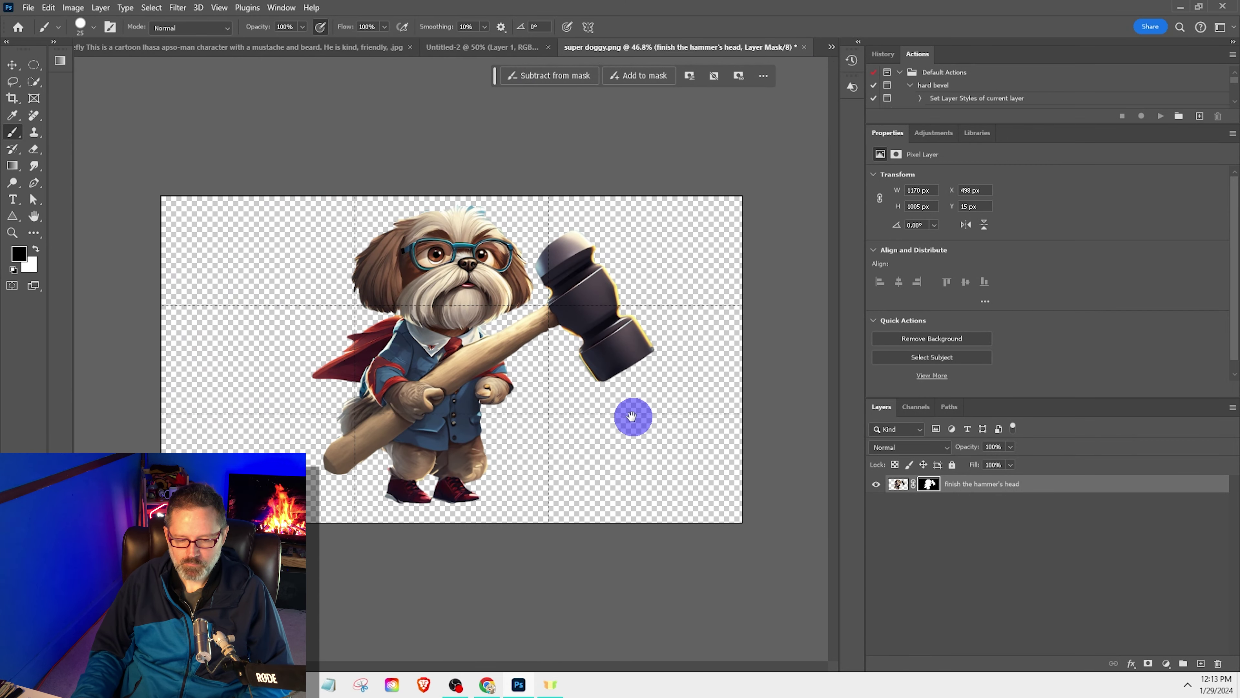
# Step: Export the masked dog and hammer with Export As as "super doggy with hammer.png"
pyautogui.click(26, 8)
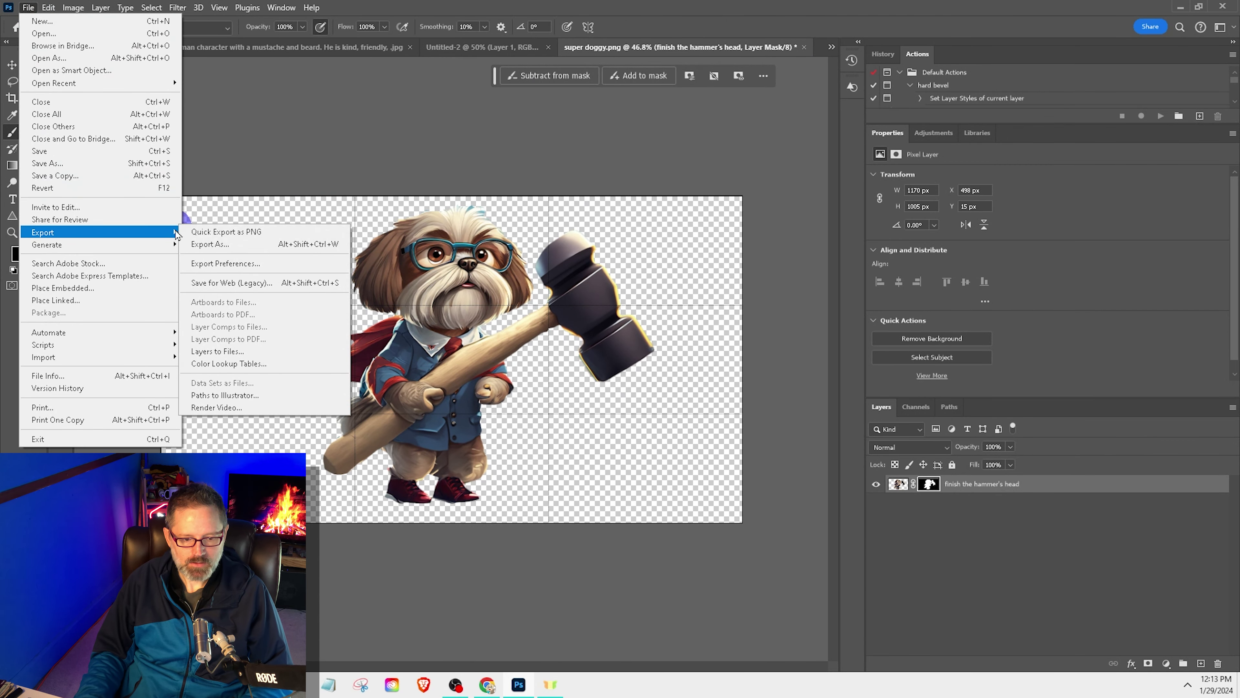
pyautogui.click(207, 244)
pyautogui.click(936, 553)
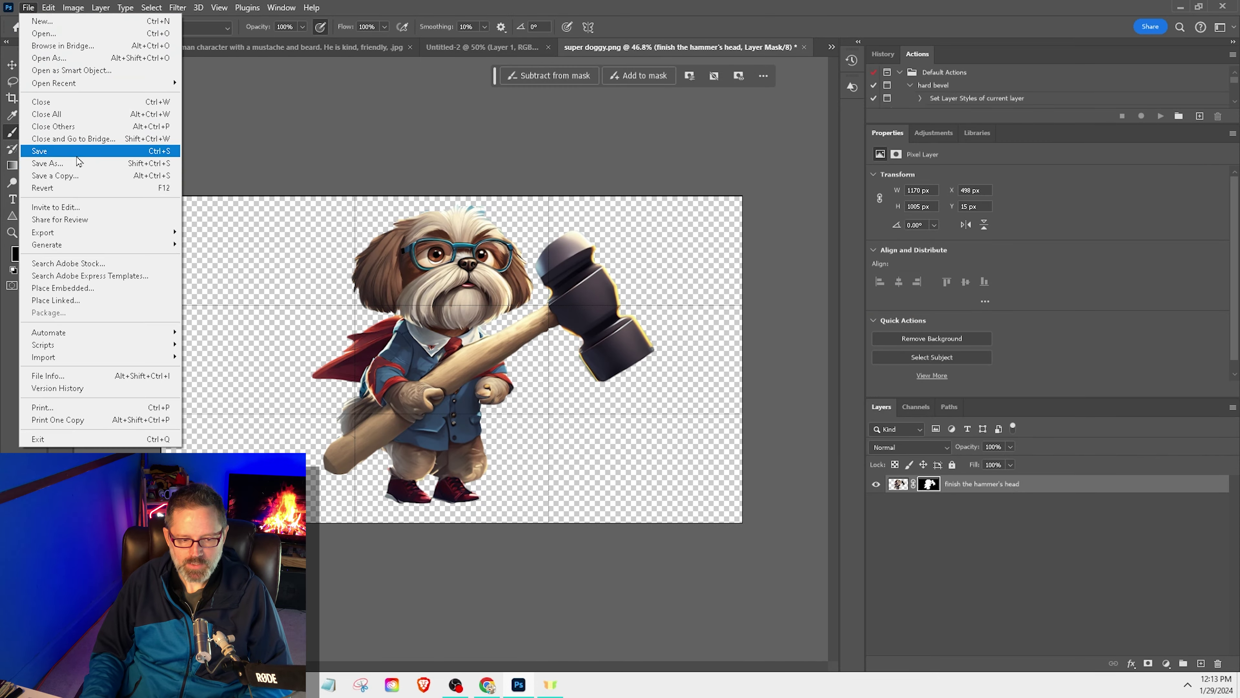
# Step: Save the layered document with Save As in the YOUTUBE ALL PROJECT FOOTAGE folder
pyautogui.click(78, 163)
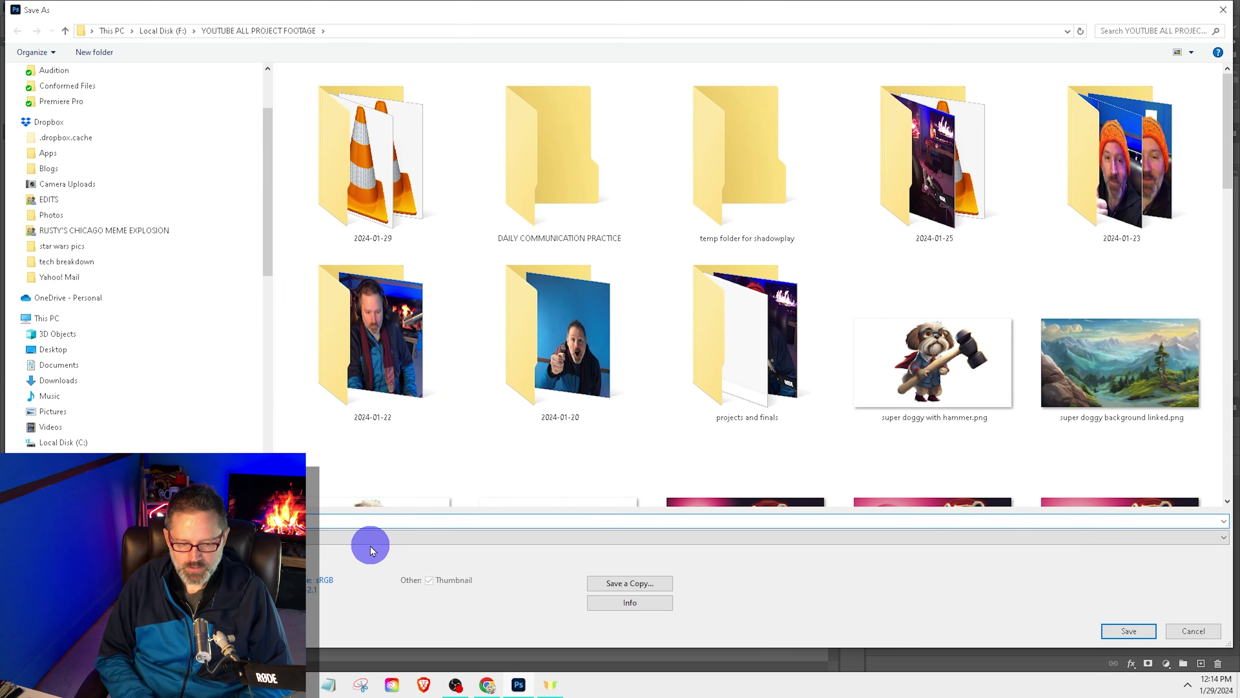
pyautogui.click(370, 547)
pyautogui.click(369, 545)
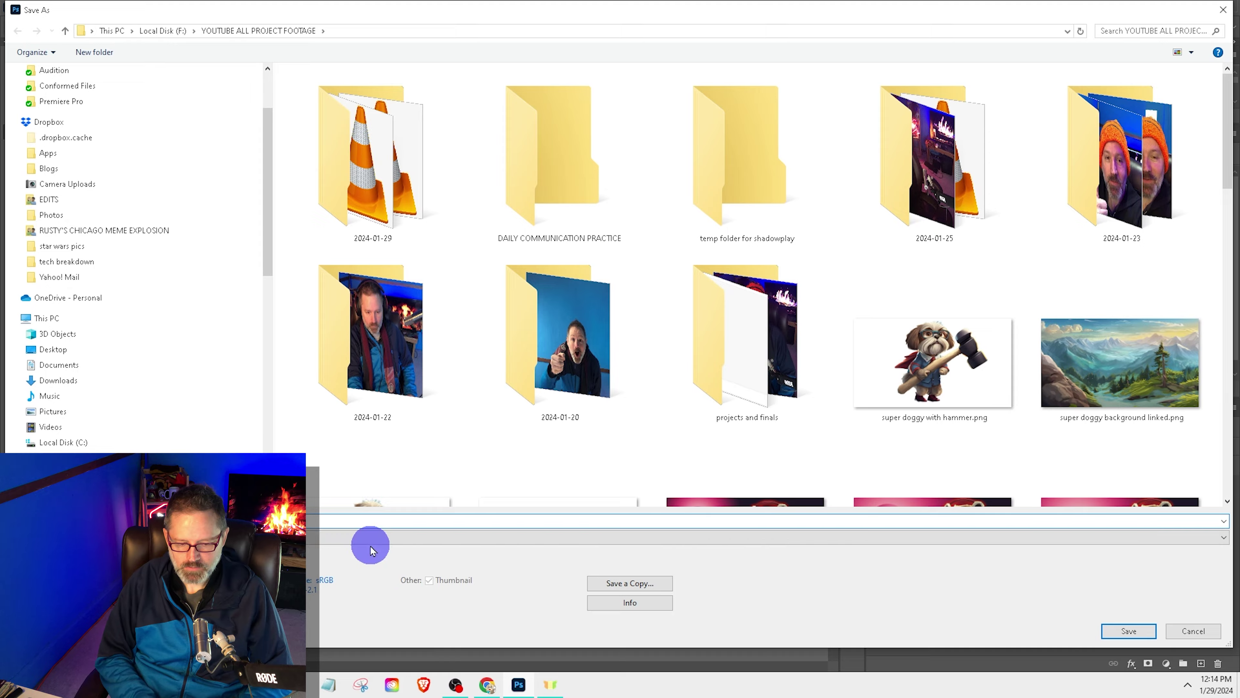
pyautogui.click(553, 252)
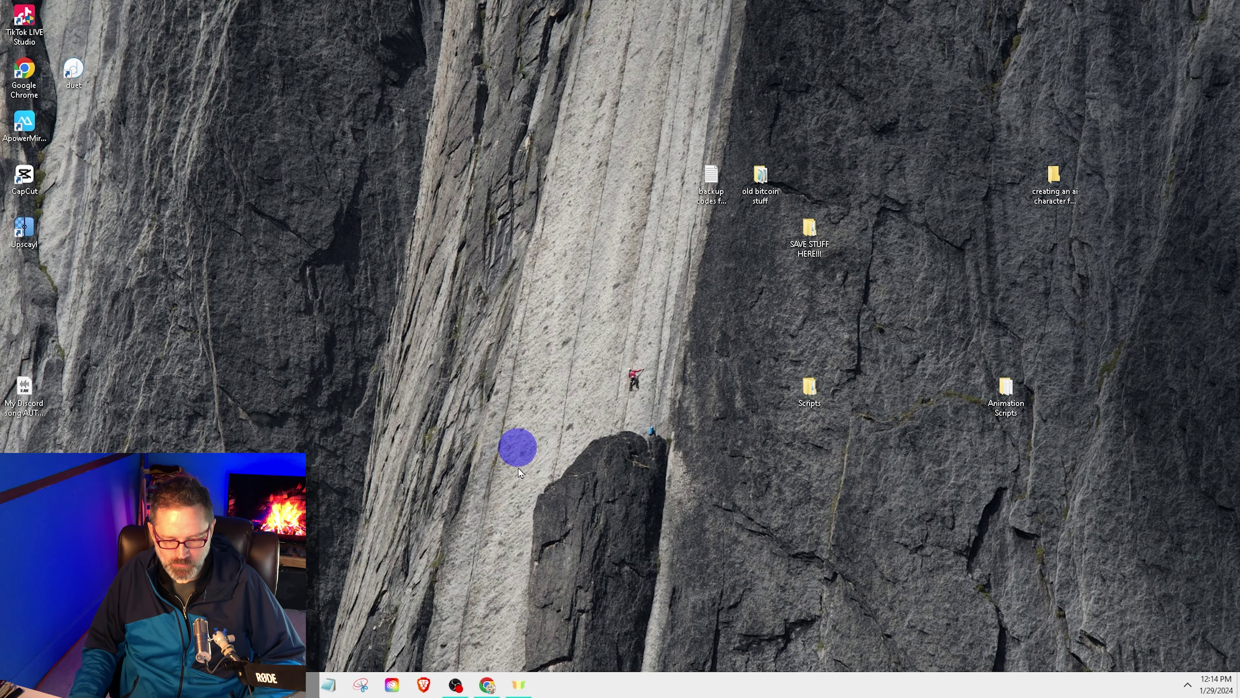
# Step: Launch Premiere Pro from Creative Cloud Desktop and start a new project named "Super Doggy"
pyautogui.click(394, 685)
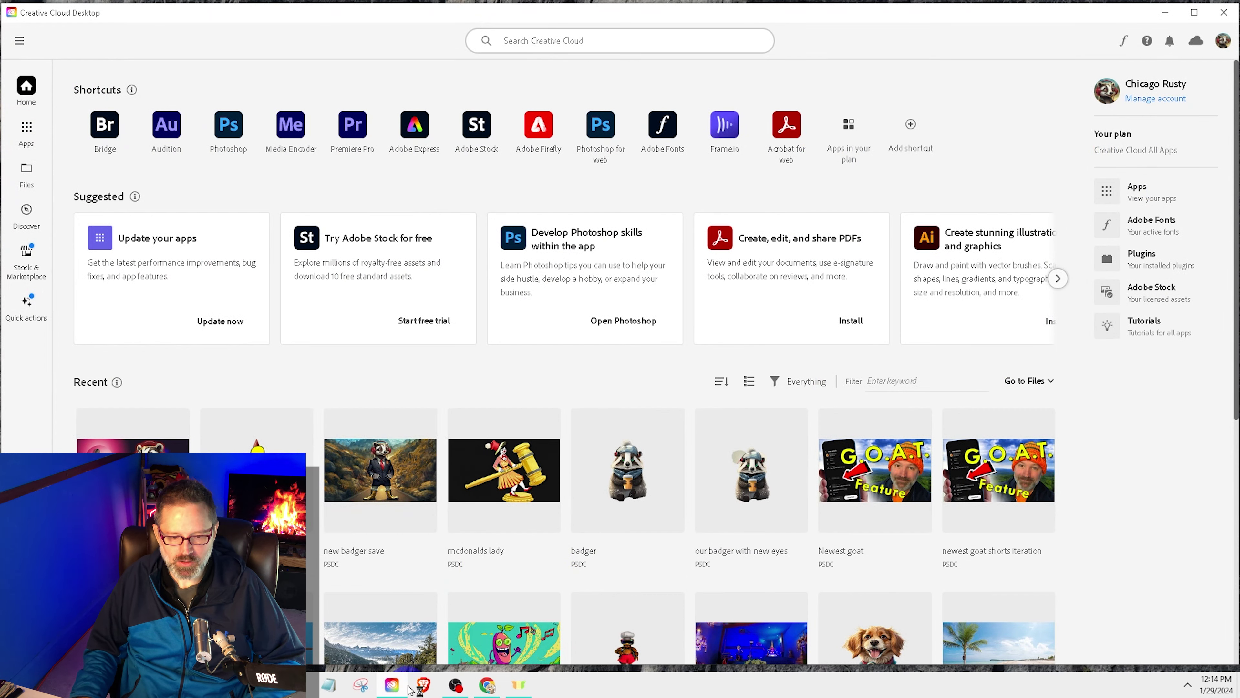
pyautogui.click(436, 421)
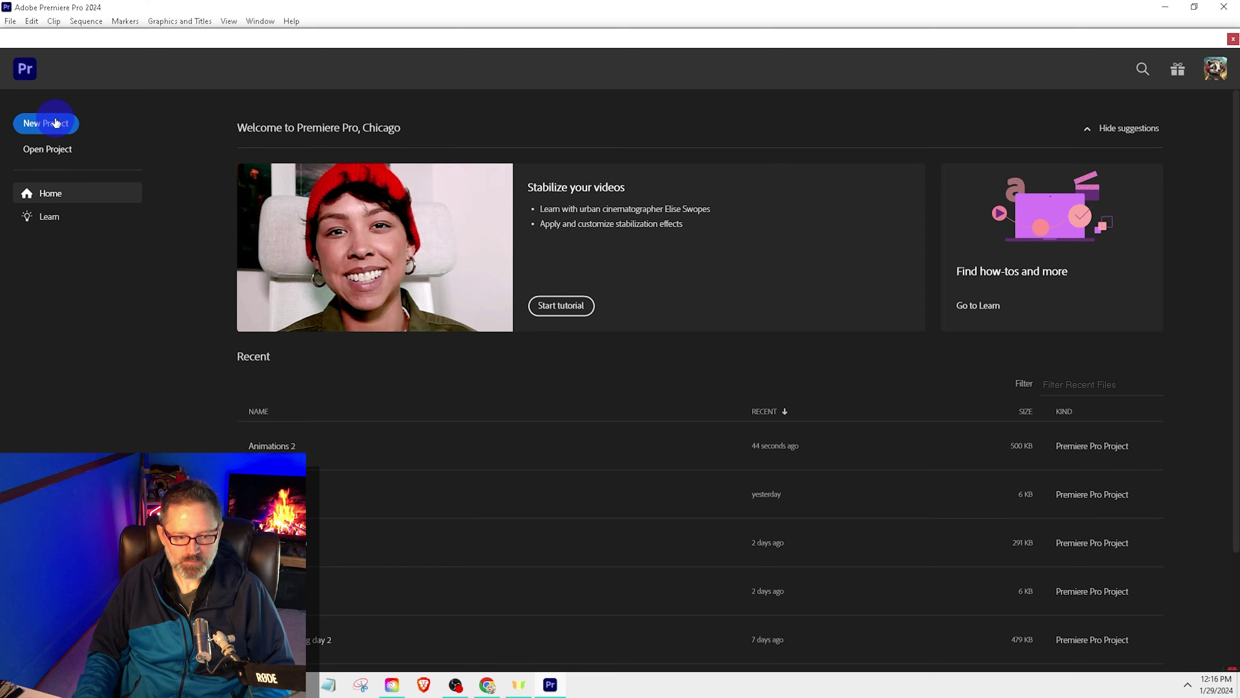
pyautogui.click(56, 127)
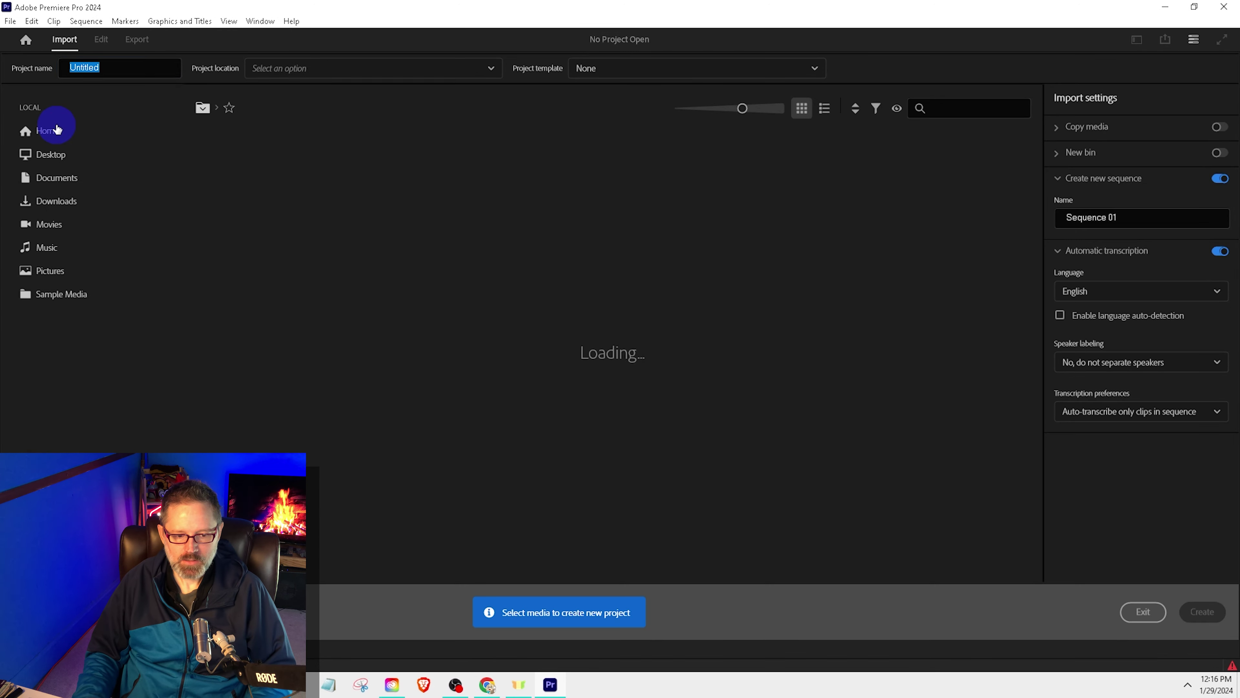
pyautogui.write('S')
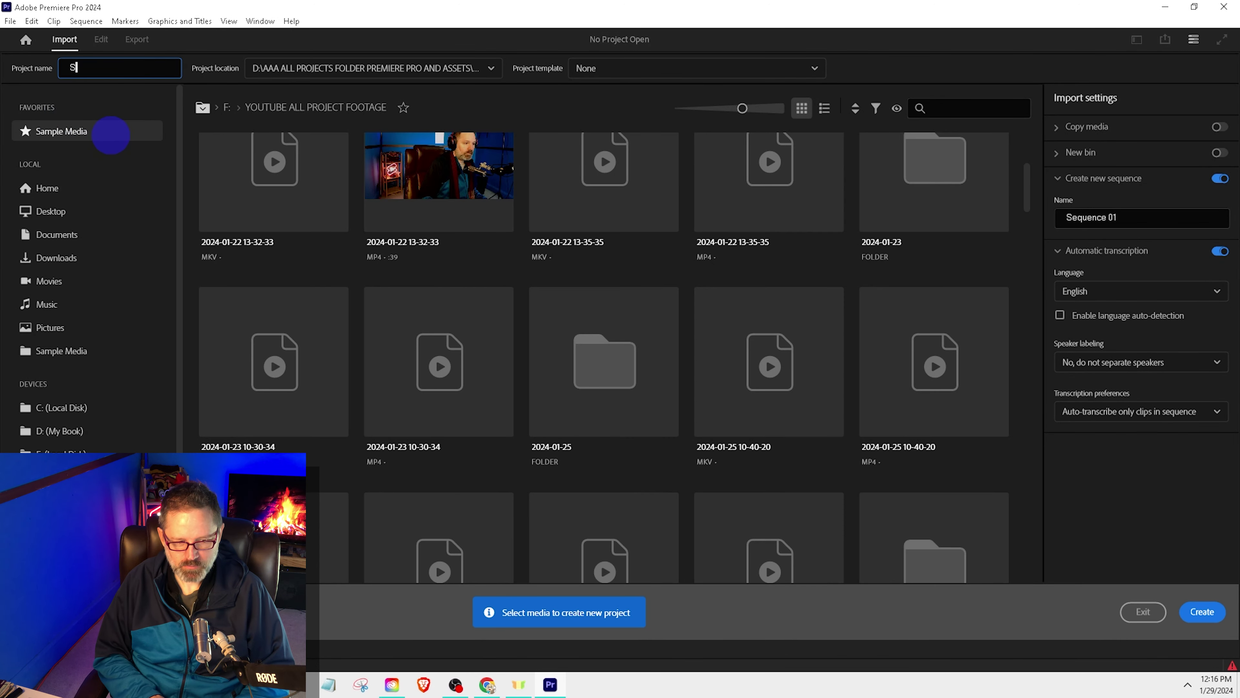
pyautogui.write('uper Doggy')
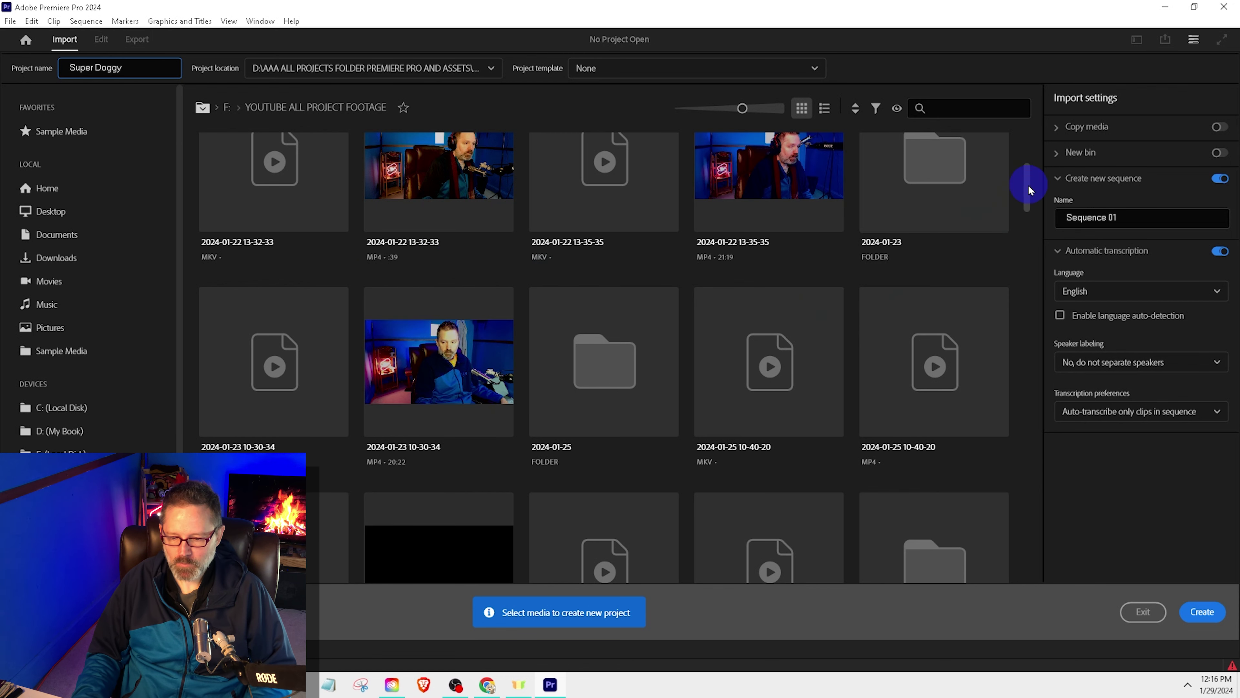
# Step: Look through the YOUTUBE ALL PROJECT FOOTAGE folder for media to import into the new project
pyautogui.scroll(3, 1028, 185)
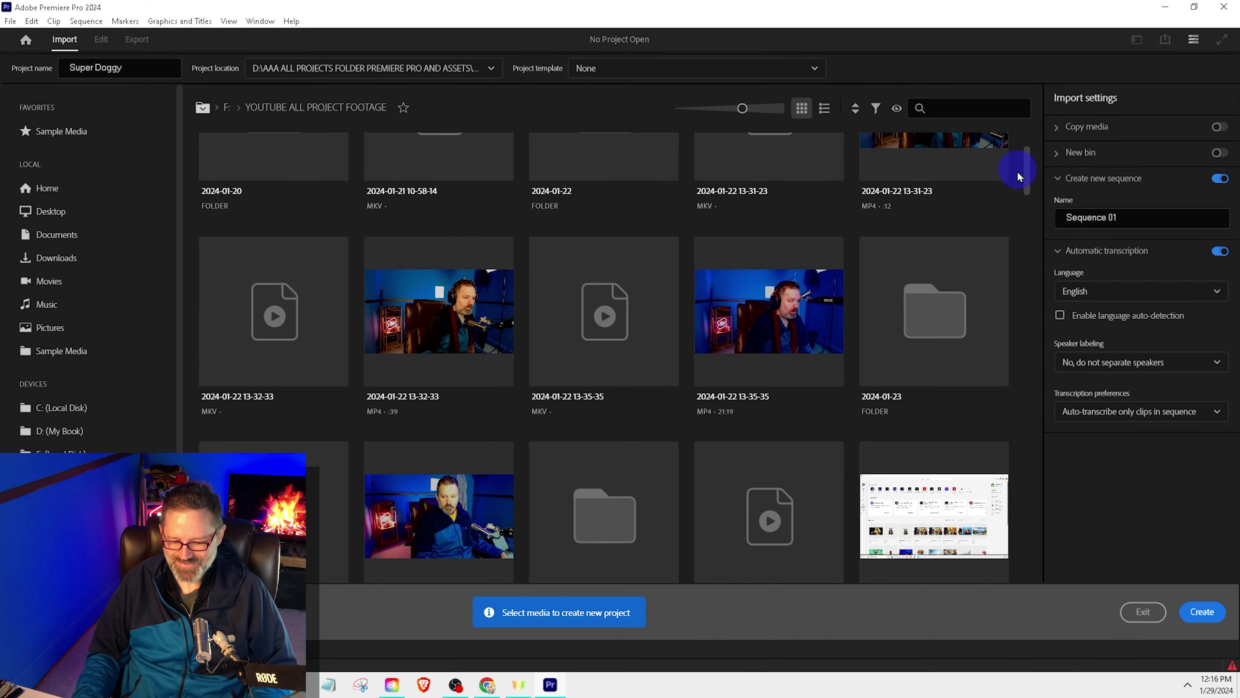
pyautogui.scroll(-5, 1020, 177)
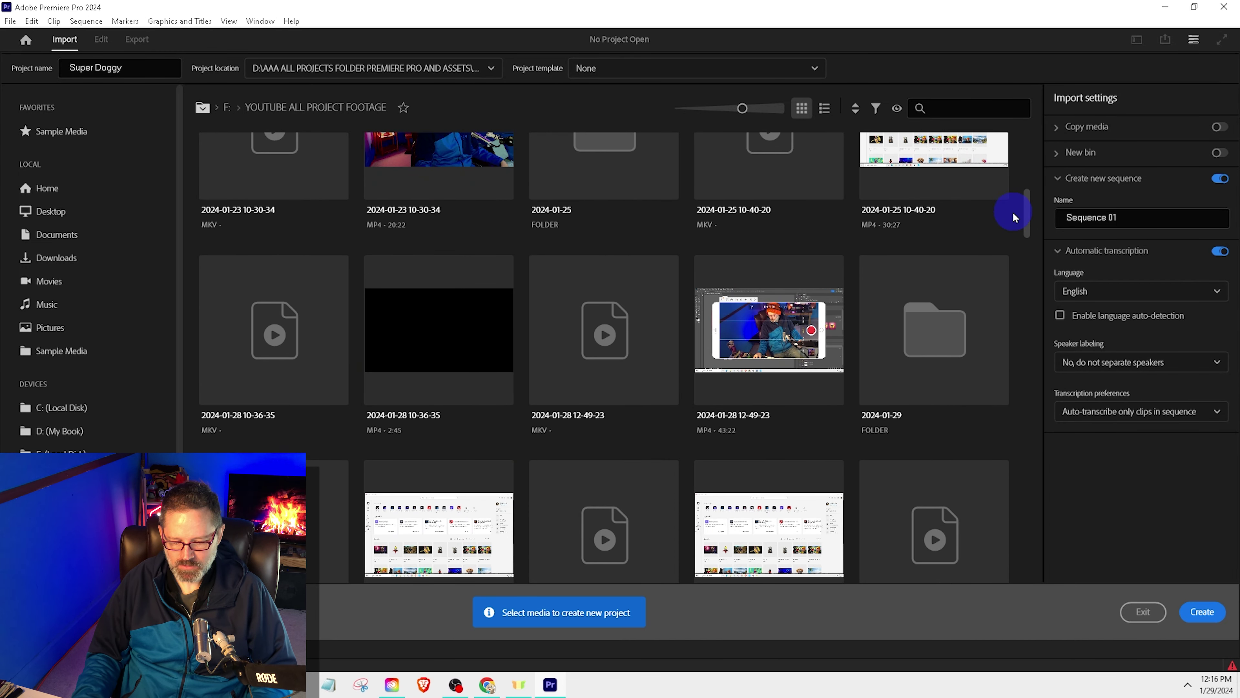
pyautogui.scroll(-5, 1010, 229)
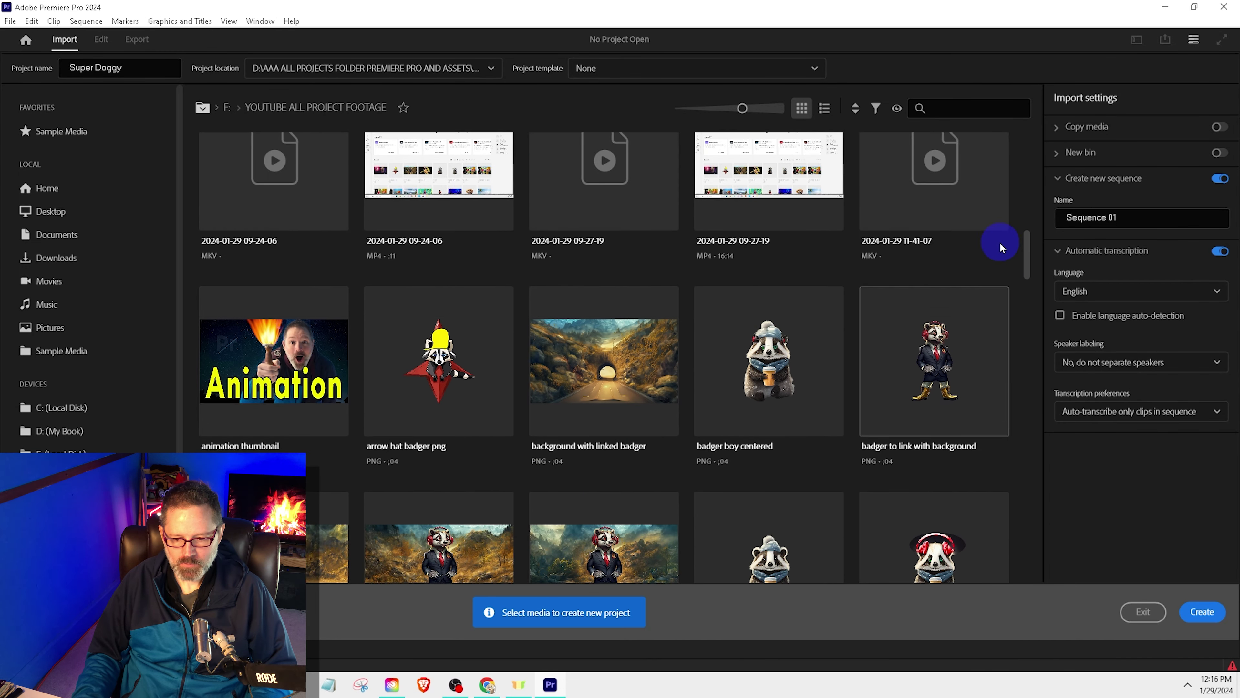
pyautogui.scroll(10, 1004, 210)
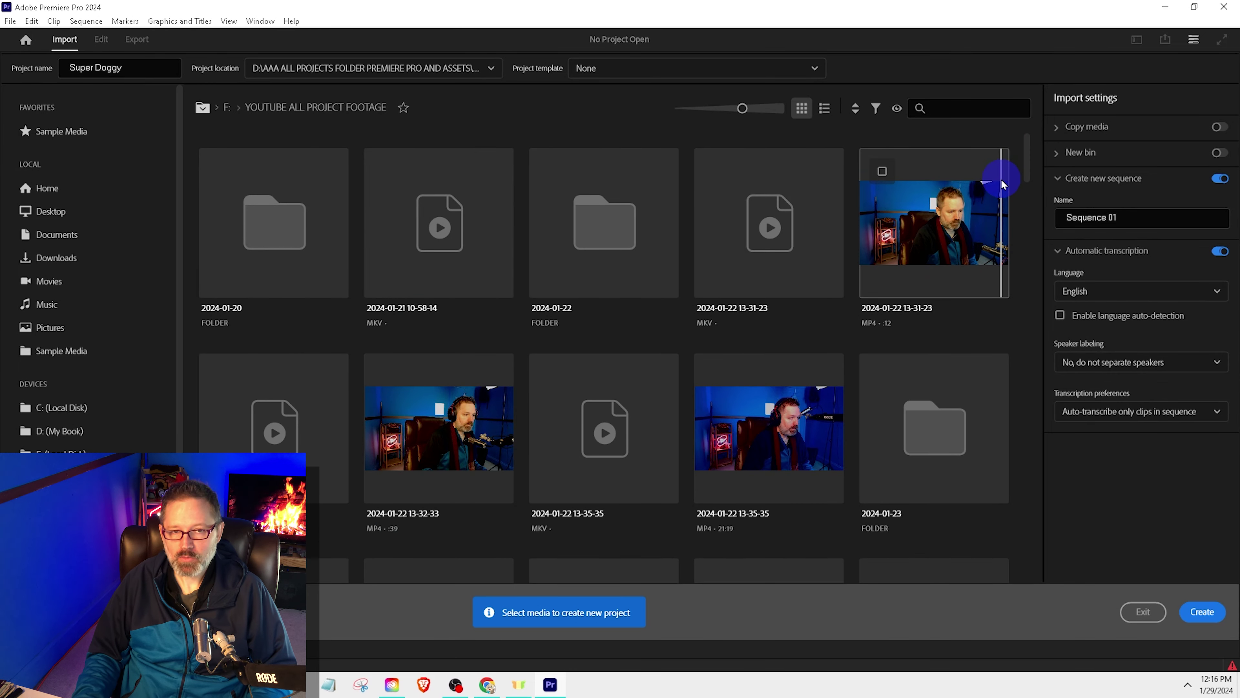
# Step: Create the Super Doggy project without any media and widen the empty media bin area
pyautogui.click(1202, 614)
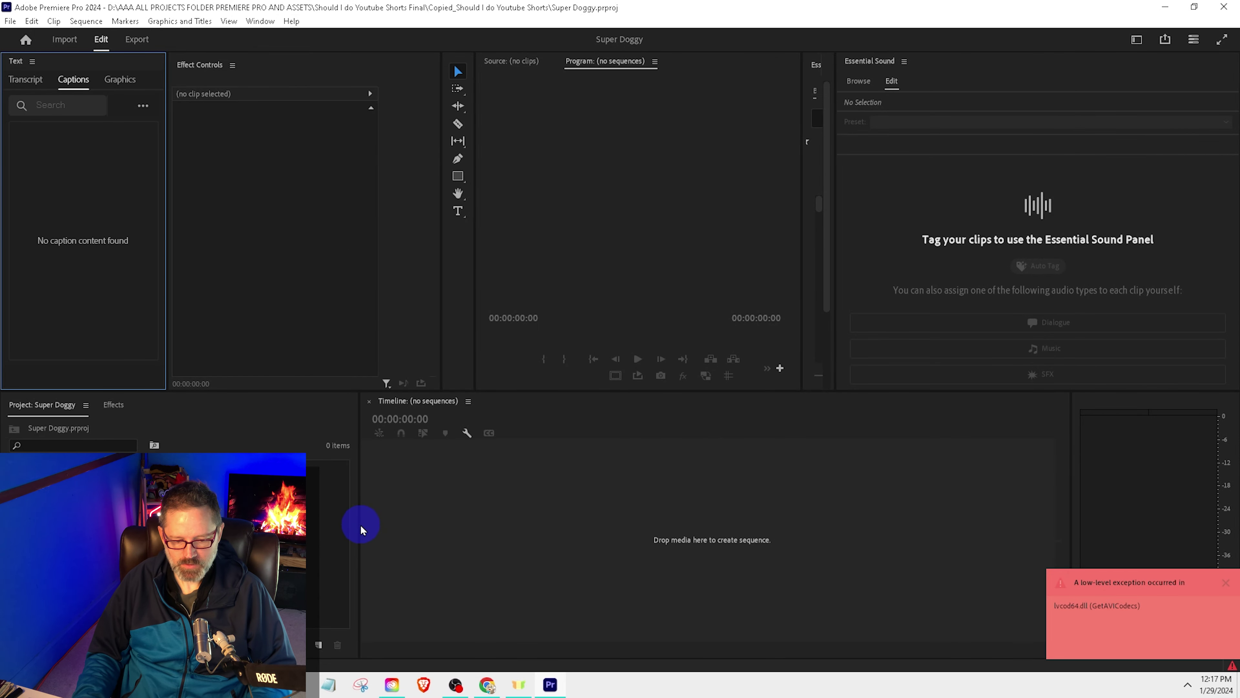
pyautogui.moveTo(360, 524); pyautogui.dragTo(451, 489)
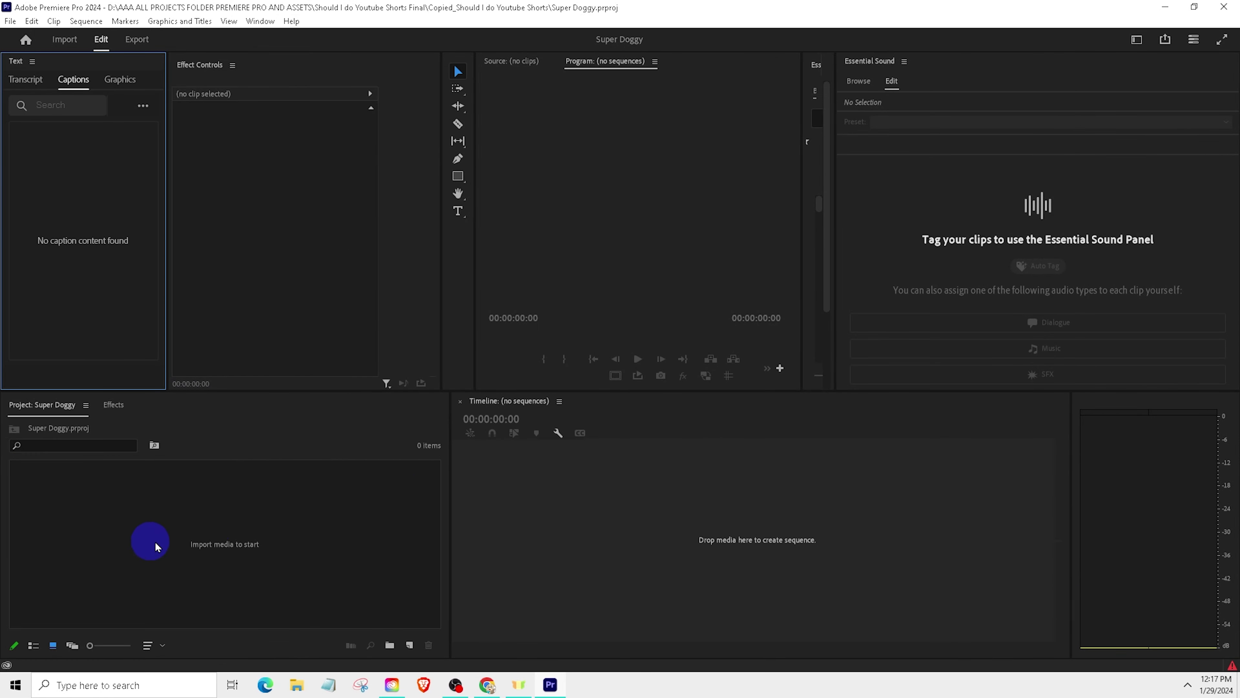
# Step: Start importing media and browse to the YOUTUBE ALL PROJECT FOOTAGE folder on drive F
pyautogui.rightClick(203, 527)
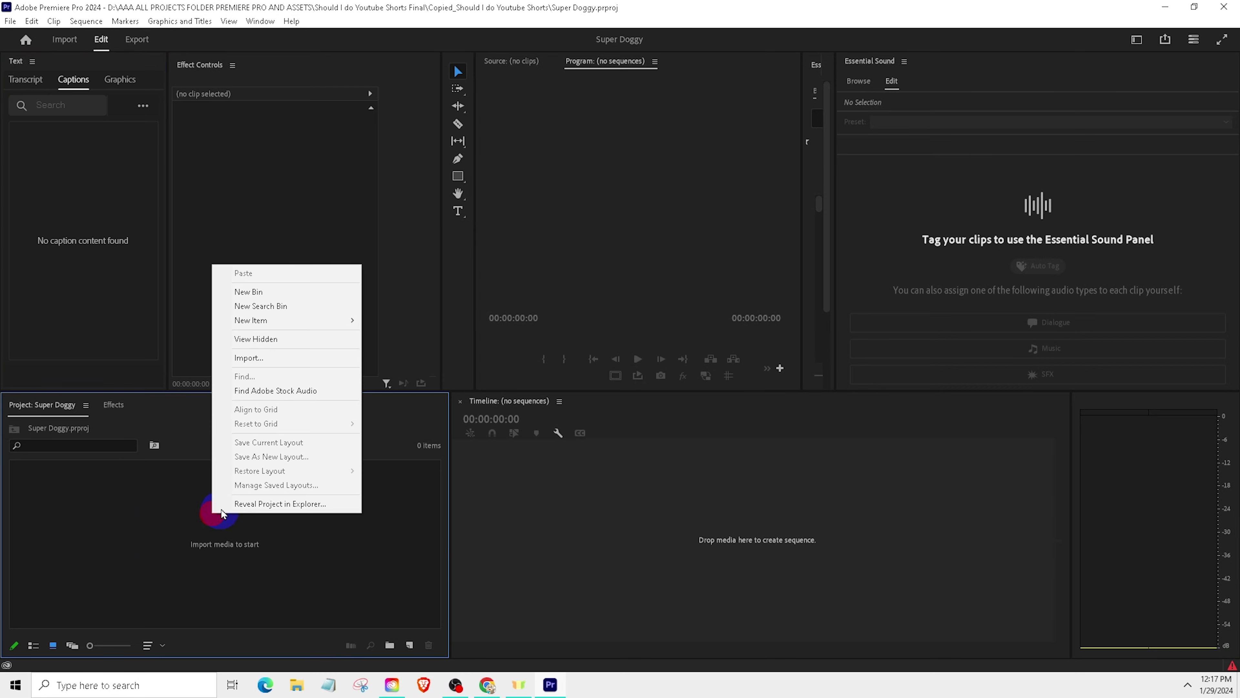
pyautogui.click(263, 357)
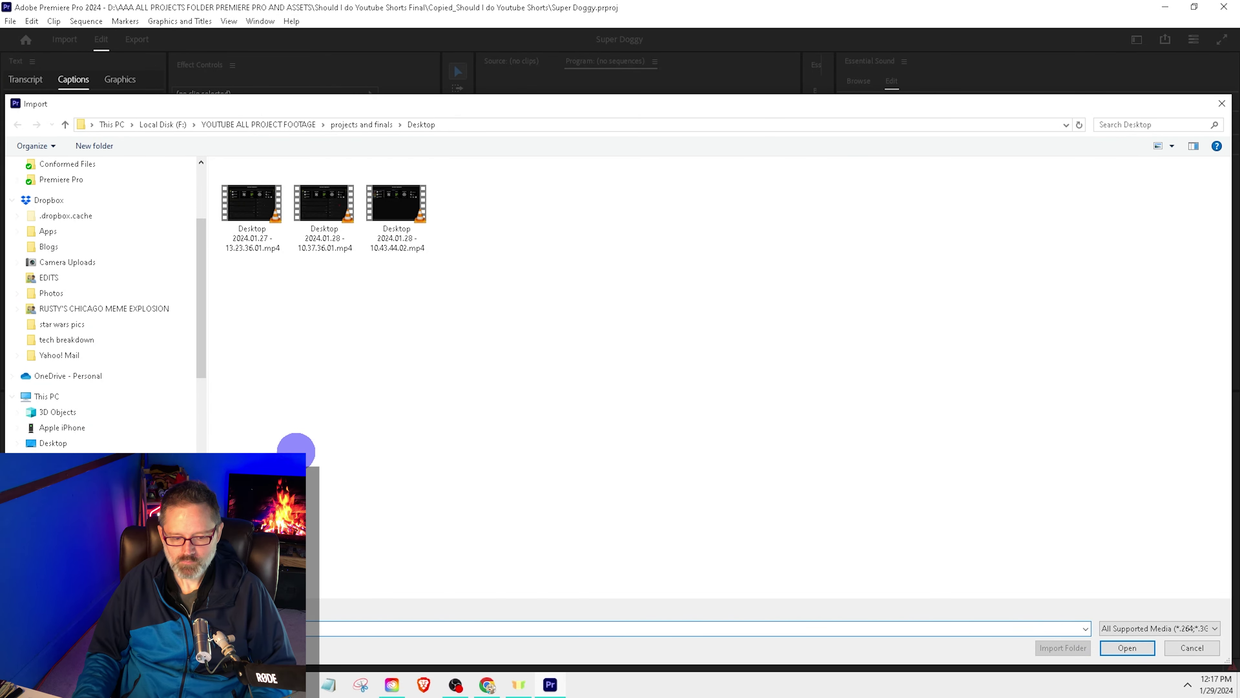
pyautogui.click(61, 568)
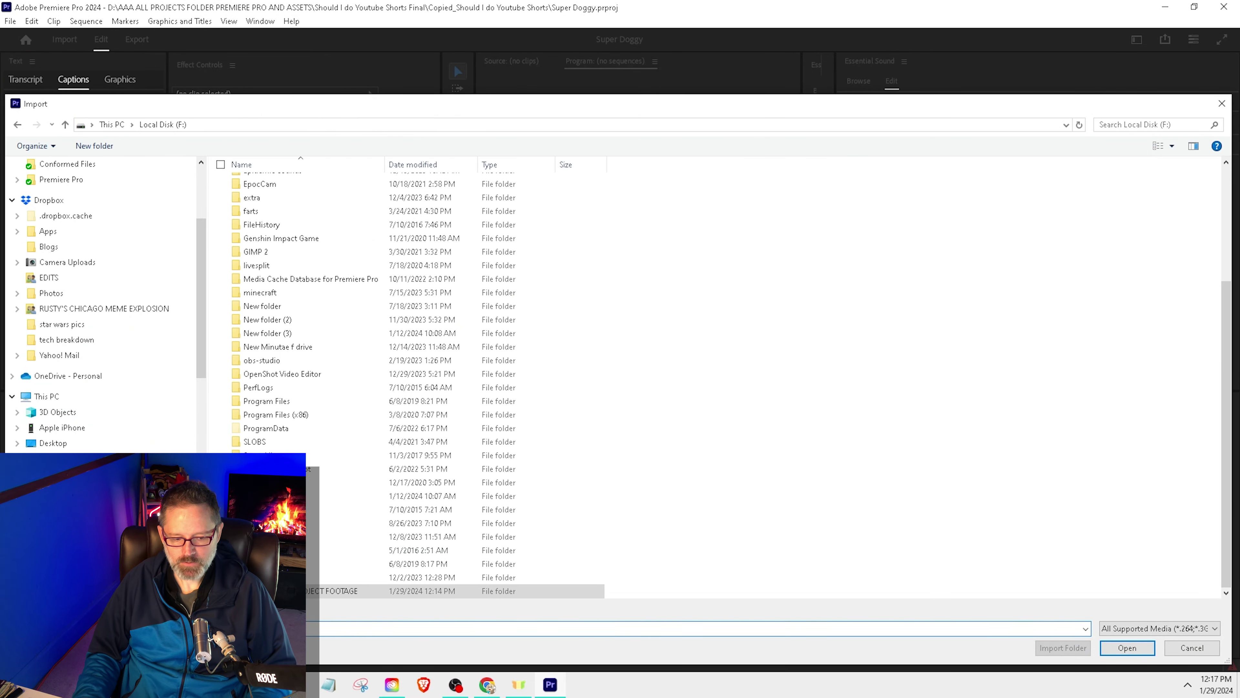
pyautogui.doubleClick(394, 596)
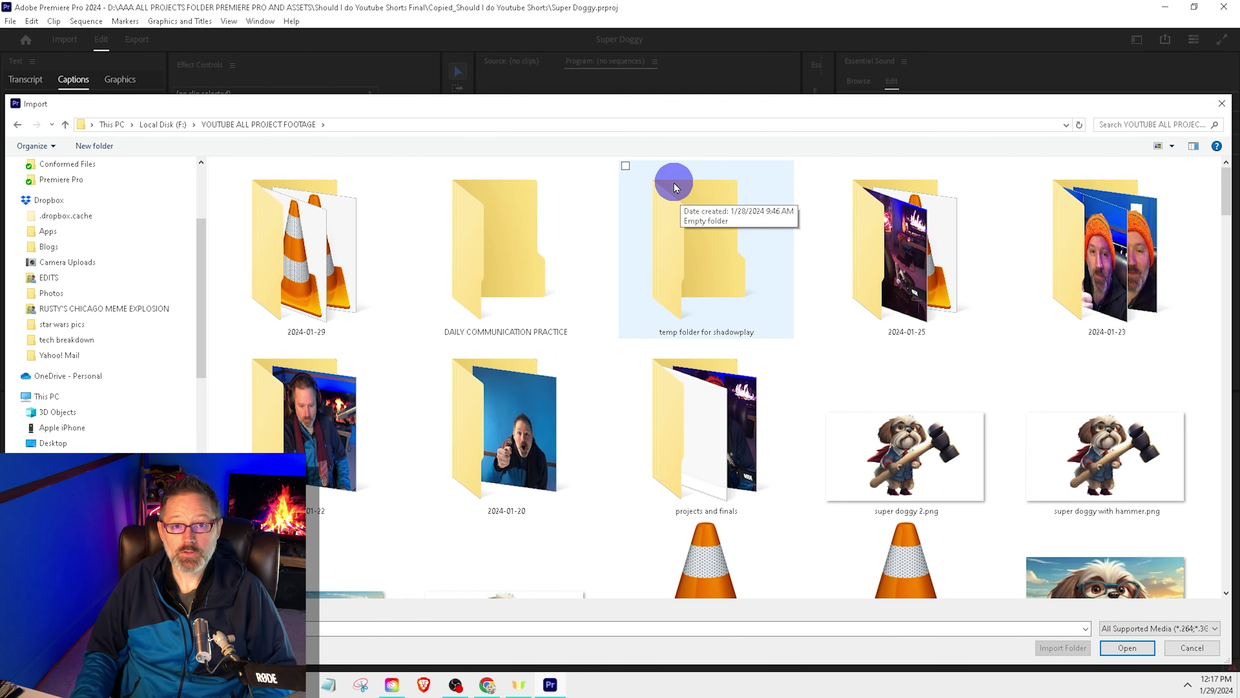
pyautogui.moveTo(677, 111); pyautogui.dragTo(664, 74)
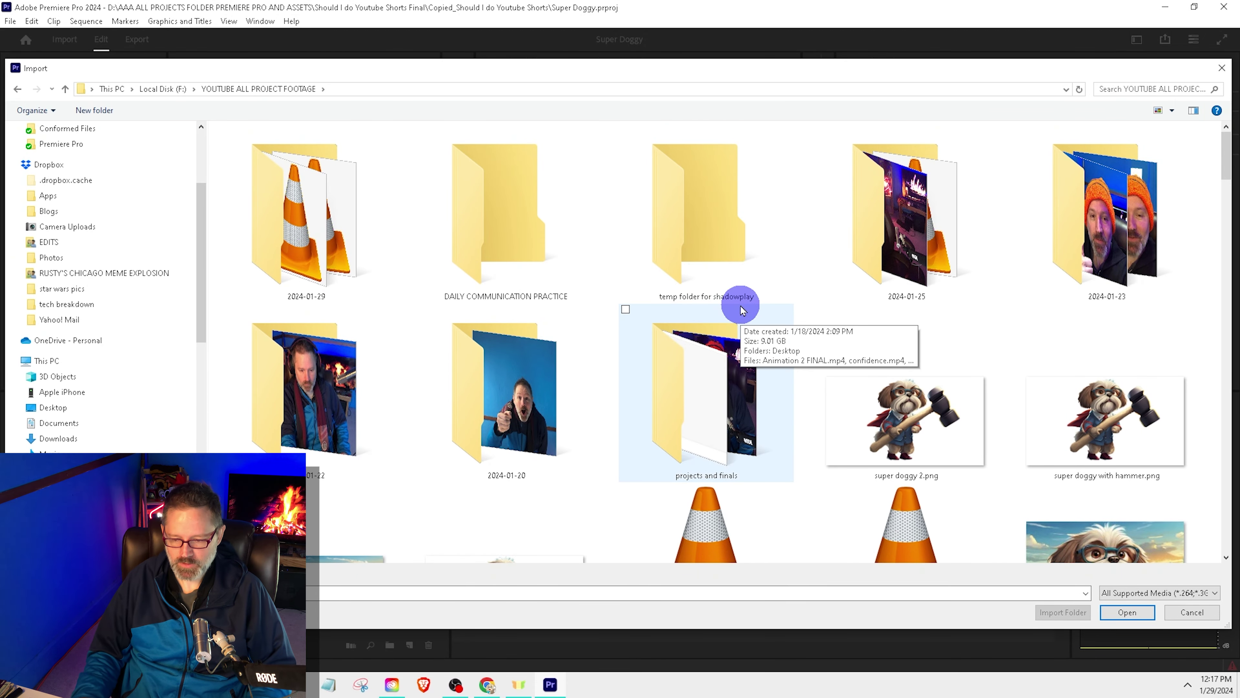
# Step: Import super doggy 2.png, super doggy with hammer.png, super doggy background linked.png and super doggy.png together
pyautogui.scroll(-4, 1221, 183)
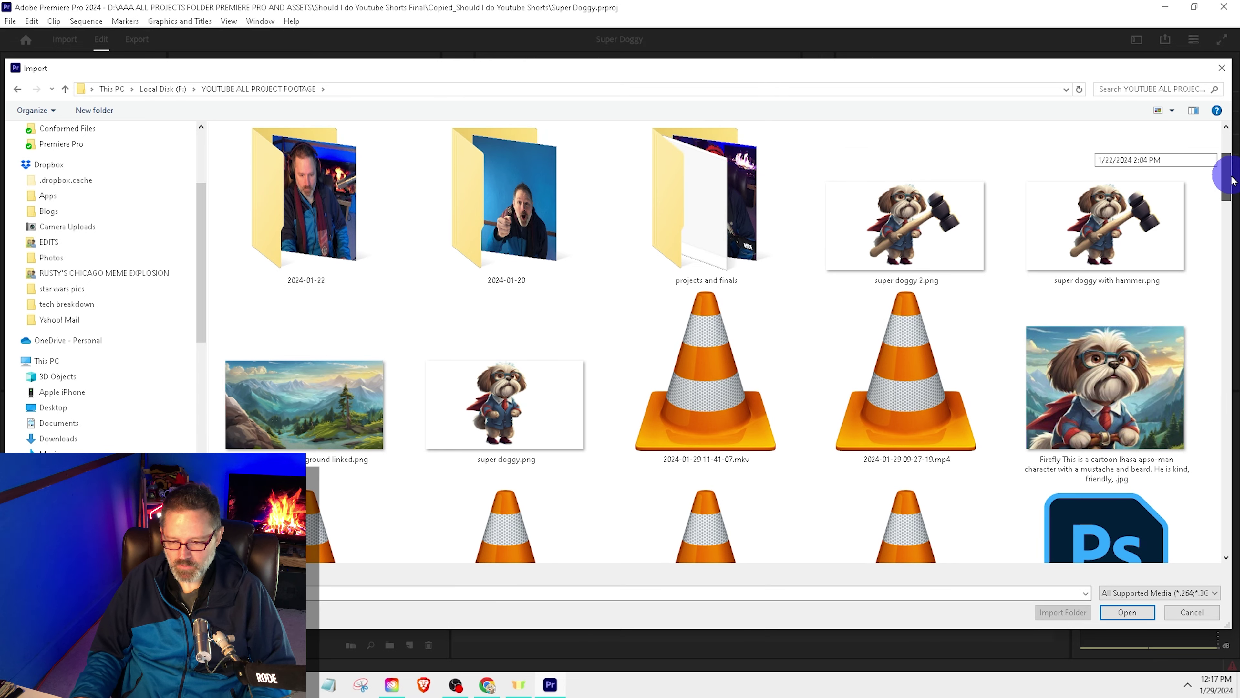
pyautogui.moveTo(1231, 185); pyautogui.dragTo(1229, 181)
pyautogui.click(933, 259)
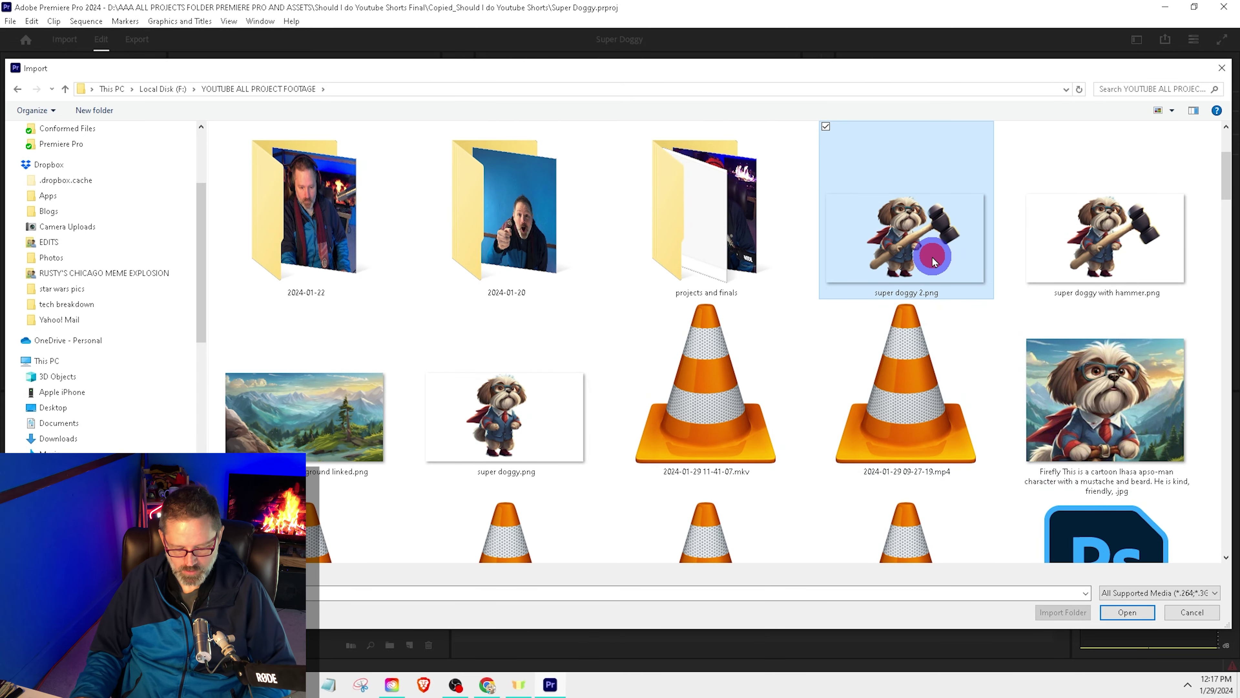
pyautogui.keyDown('ctrl'); pyautogui.click(1112, 252); pyautogui.keyUp('ctrl')
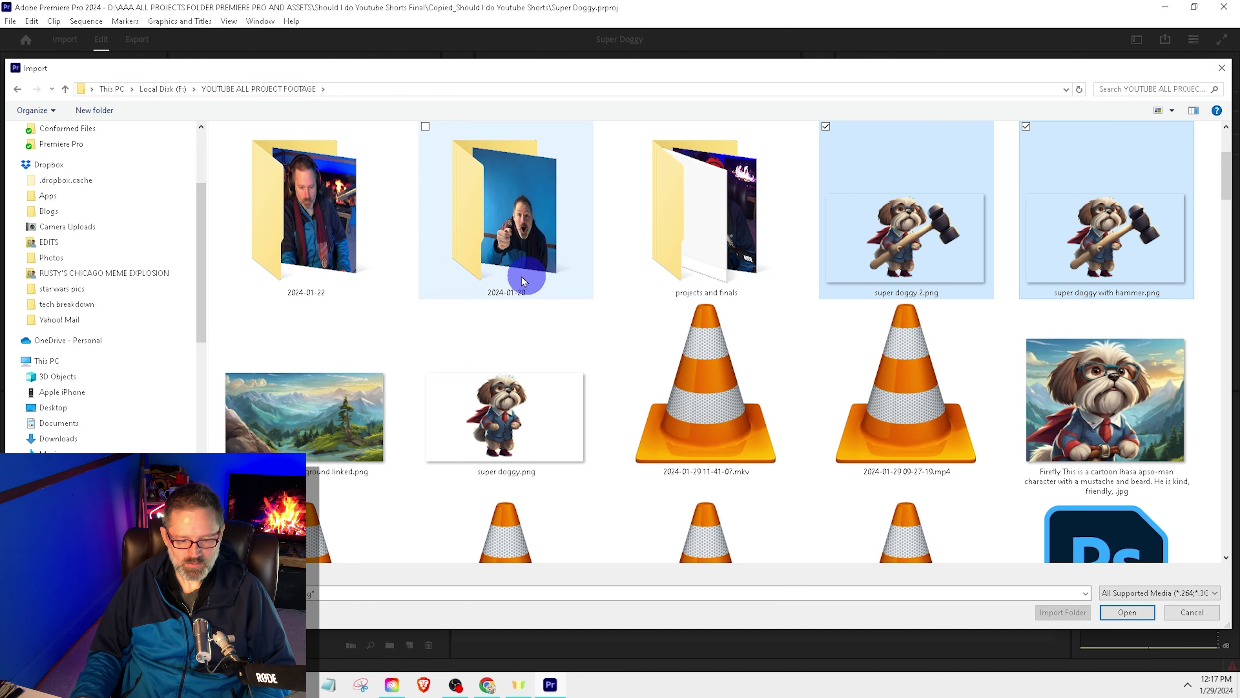
pyautogui.keyDown('ctrl'); pyautogui.click(338, 419); pyautogui.keyUp('ctrl')
pyautogui.keyDown('ctrl'); pyautogui.click(420, 420); pyautogui.keyUp('ctrl')
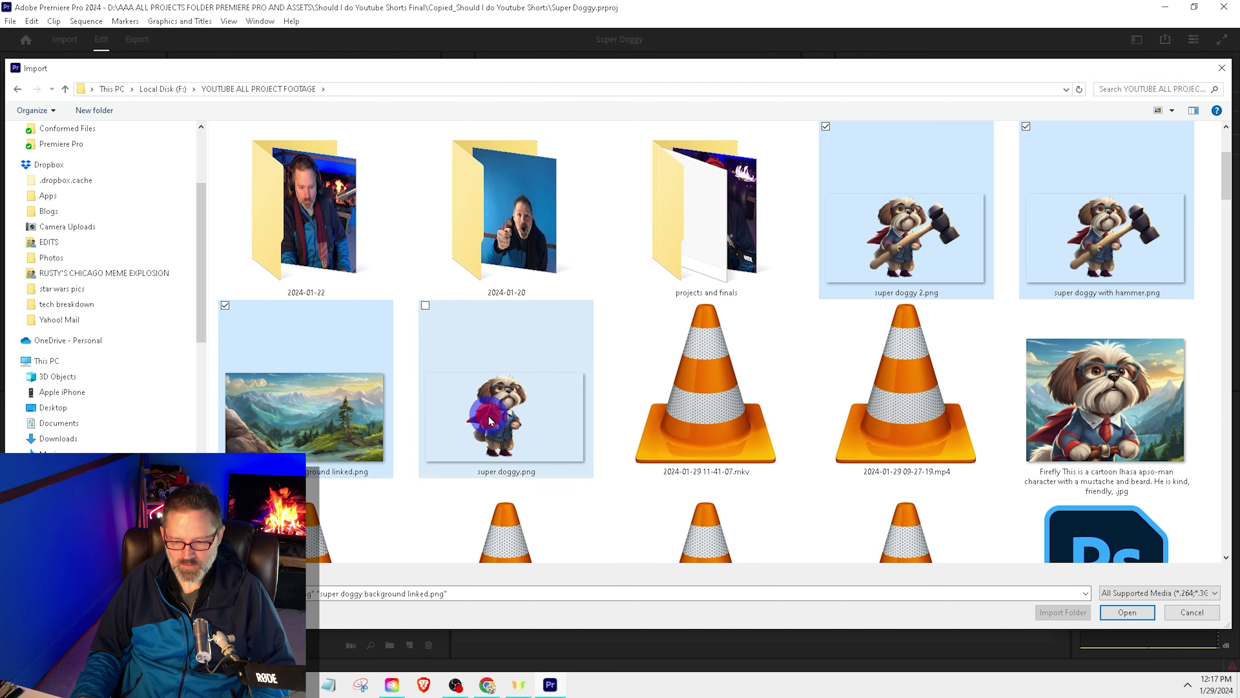
pyautogui.click(1128, 611)
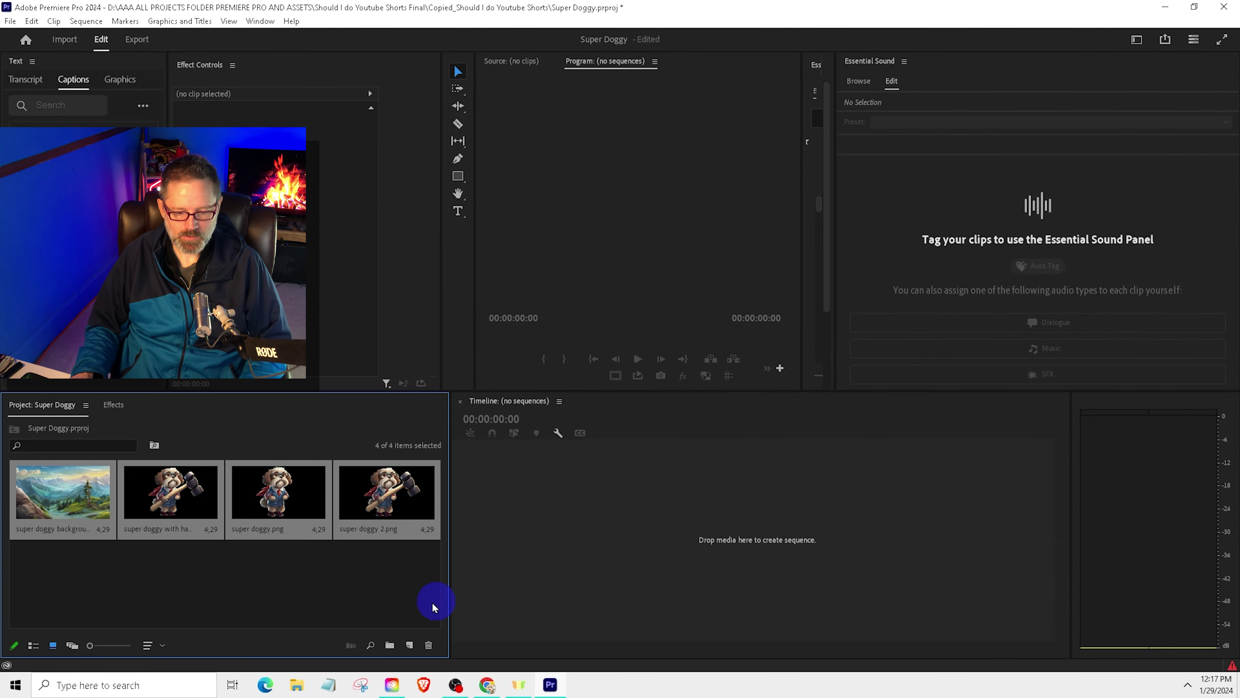
# Step: Create a sequence from the super doggy background image and place super doggy with hammer.png above it on V2
pyautogui.moveTo(56, 494); pyautogui.dragTo(523, 532)
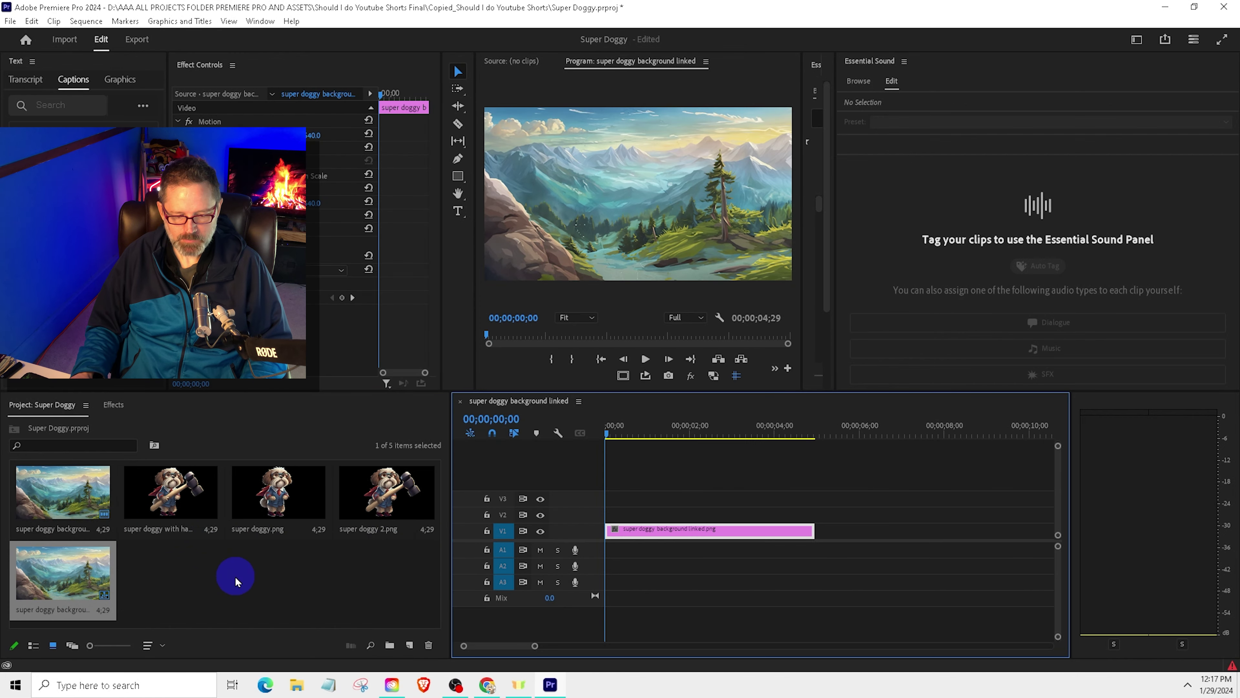
pyautogui.click(196, 491)
pyautogui.moveTo(195, 491); pyautogui.dragTo(610, 514)
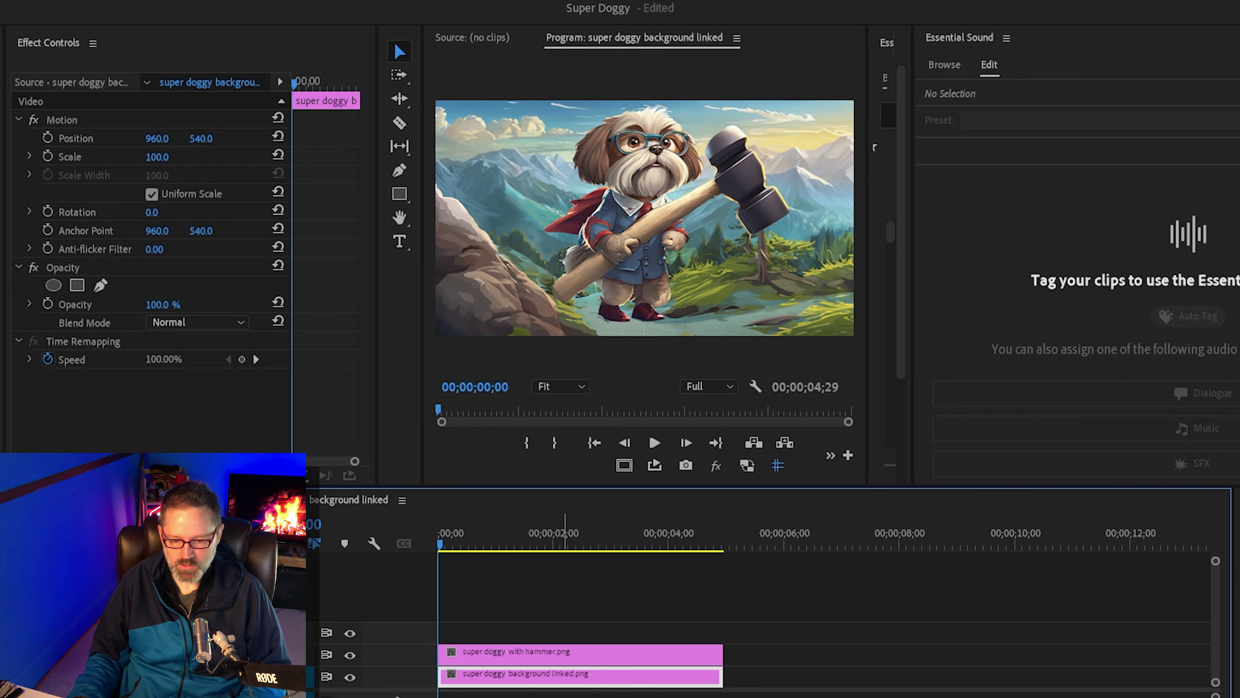
# Step: Lower the super doggy with hammer clip in the frame by setting its vertical position to 605
pyautogui.click(534, 658)
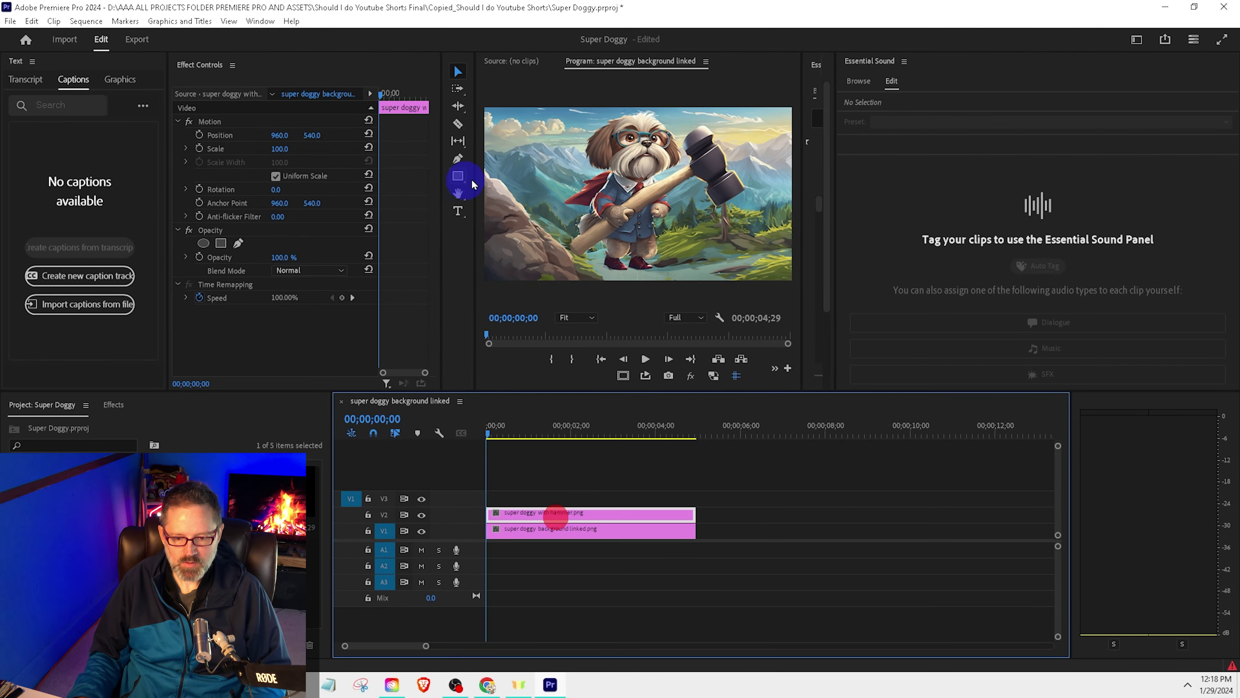
pyautogui.moveTo(315, 135); pyautogui.dragTo(363, 132)
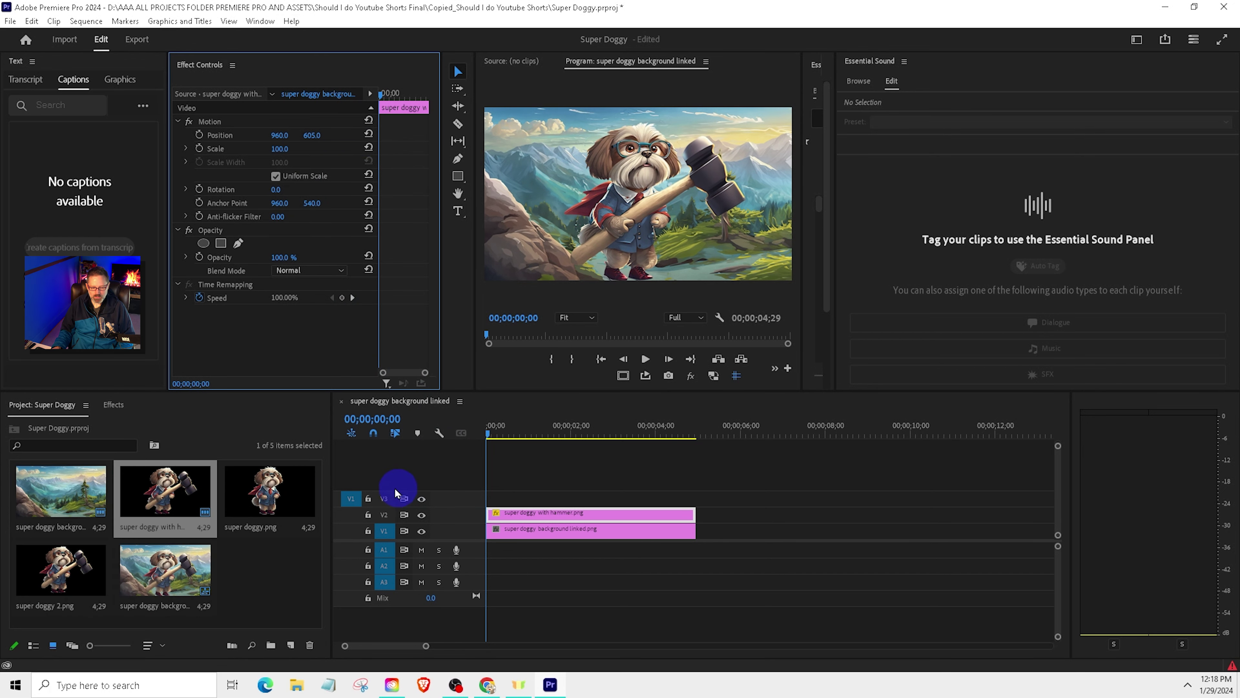
# Step: Search the effects for "drop shadow" and apply Drop Shadow to the super doggy with hammer clip
pyautogui.click(114, 405)
pyautogui.click(100, 428)
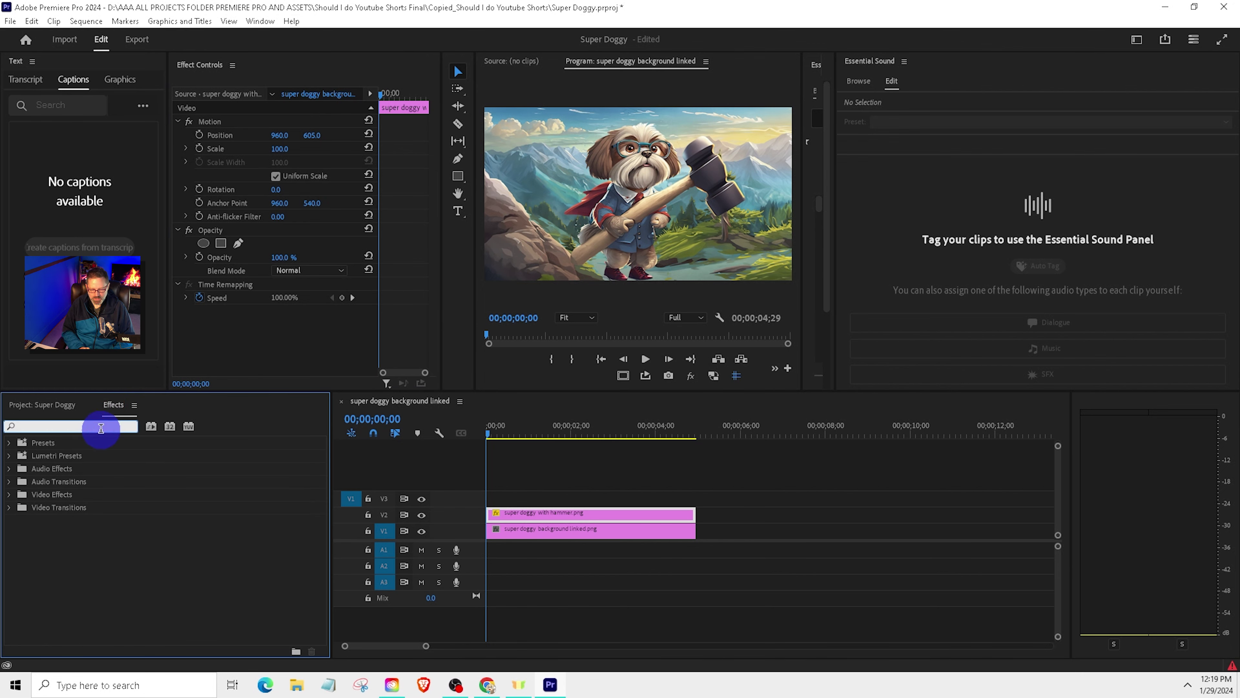
pyautogui.write('drop shadow')
pyautogui.click(70, 559)
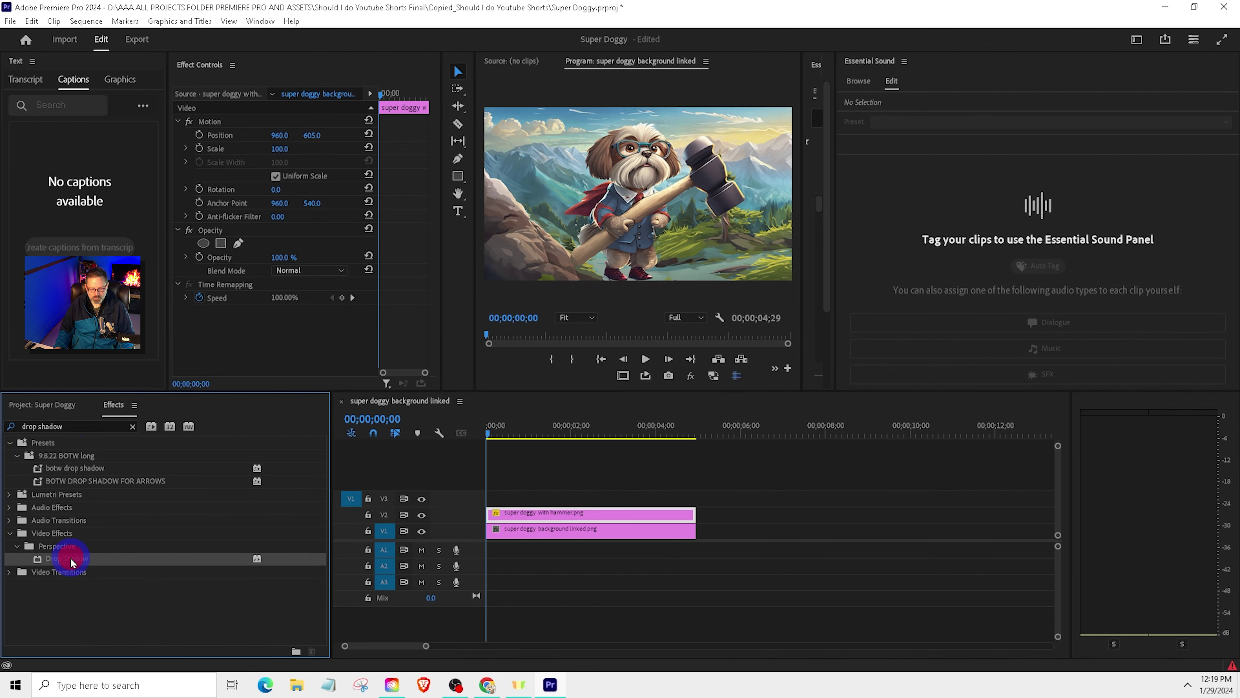
pyautogui.moveTo(332, 524); pyautogui.dragTo(516, 517)
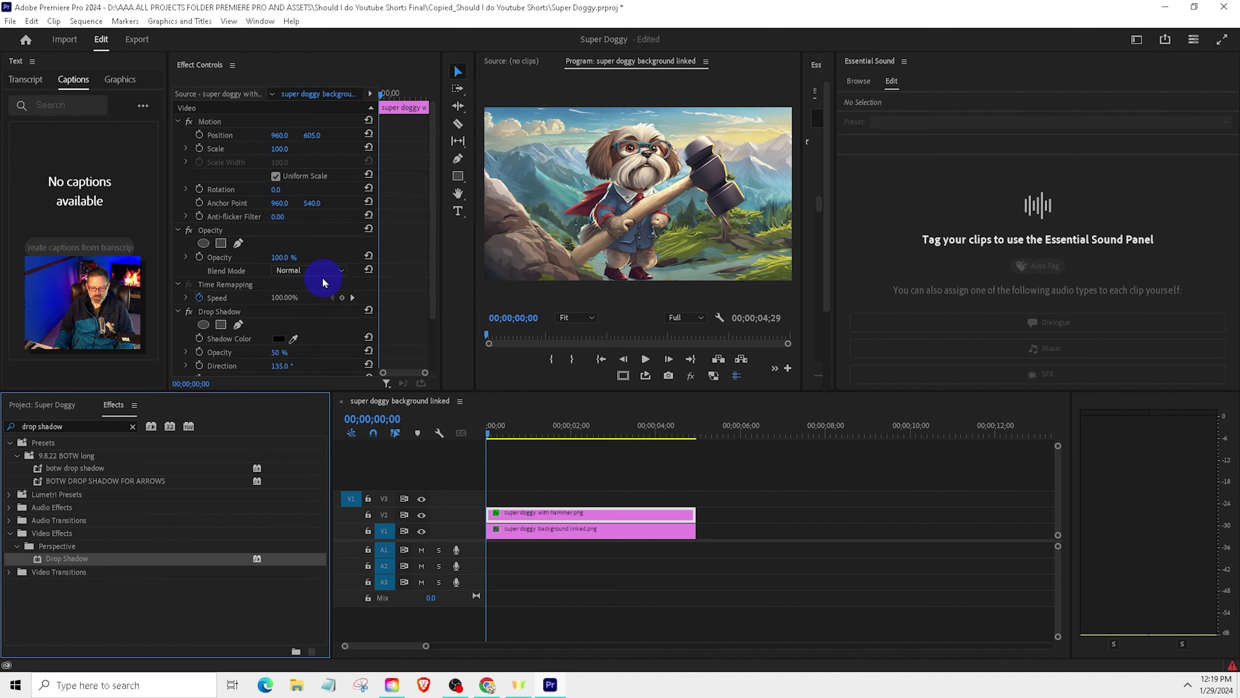
# Step: Set the hammer clip's drop shadow to 100% opacity, a distance of 56 and a softness of 3
pyautogui.scroll(-1, 312, 274)
pyautogui.scroll(-2, 312, 275)
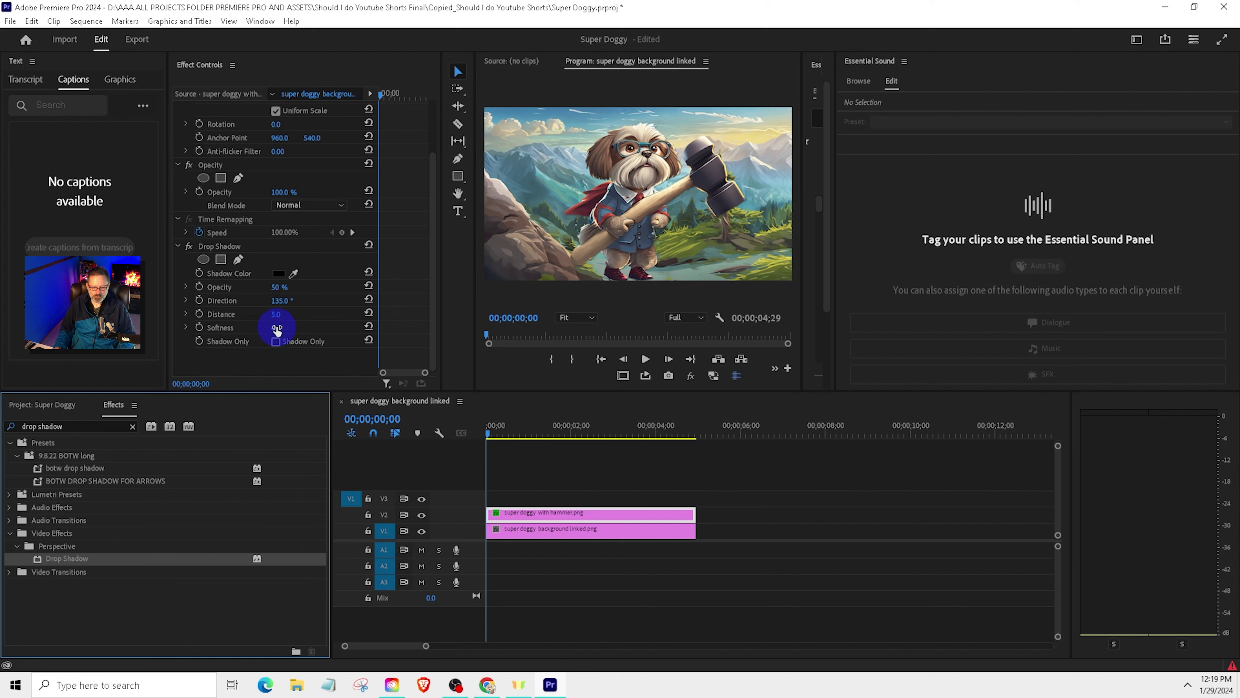
pyautogui.moveTo(278, 287); pyautogui.dragTo(659, 286)
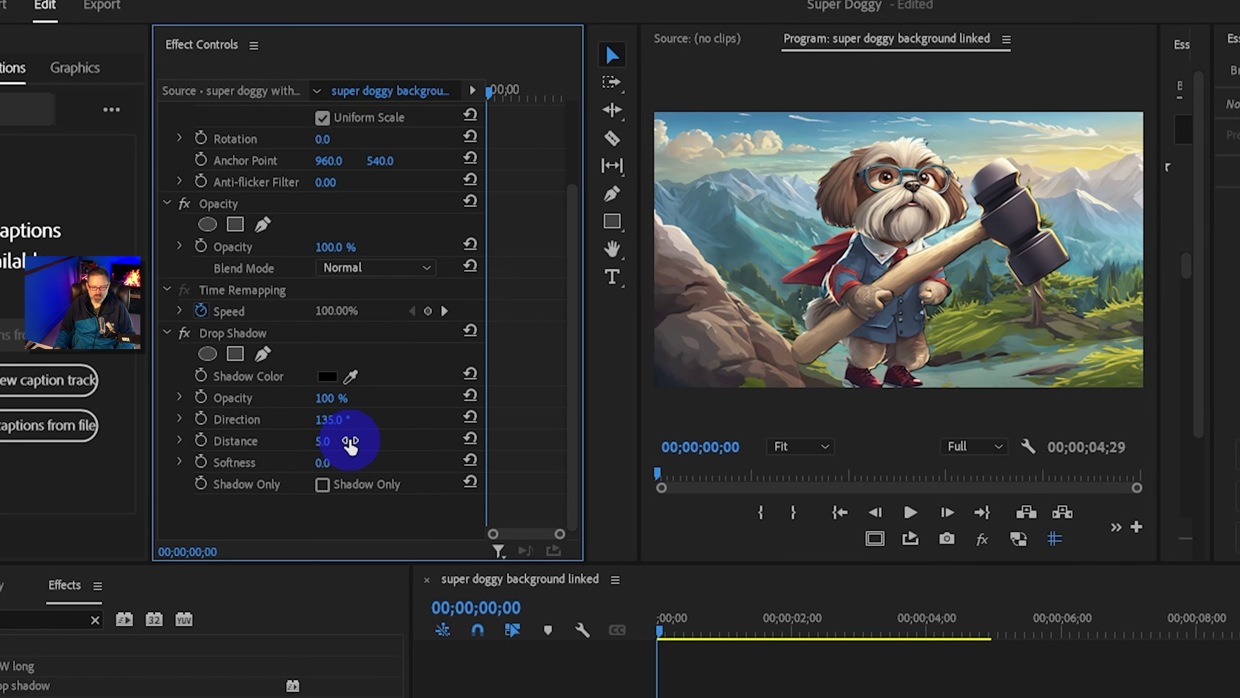
pyautogui.moveTo(341, 447); pyautogui.dragTo(389, 439)
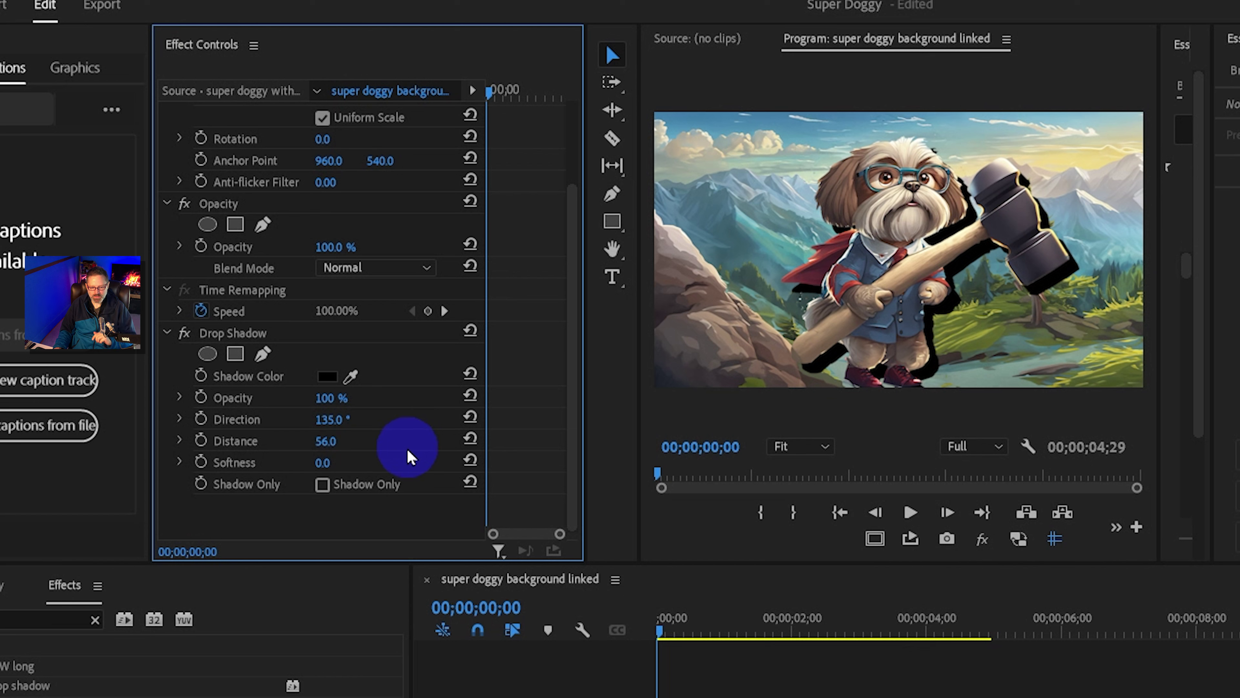
pyautogui.click(323, 462)
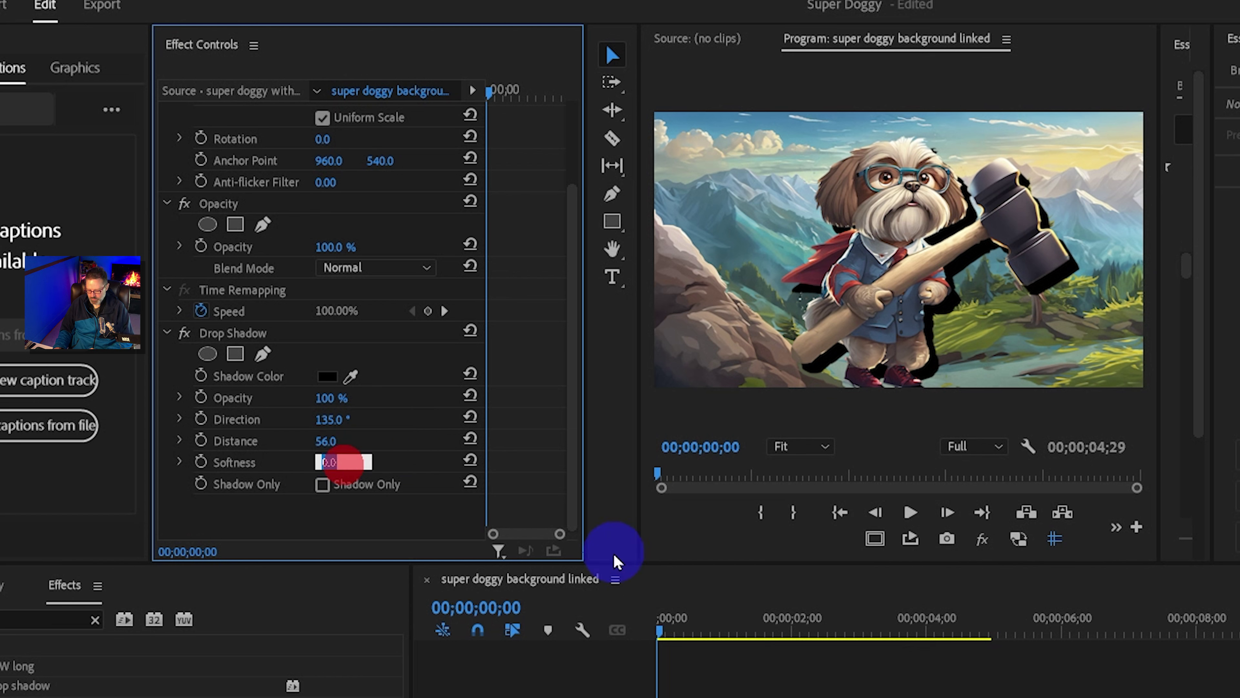
pyautogui.write('2')
pyautogui.press('Return')
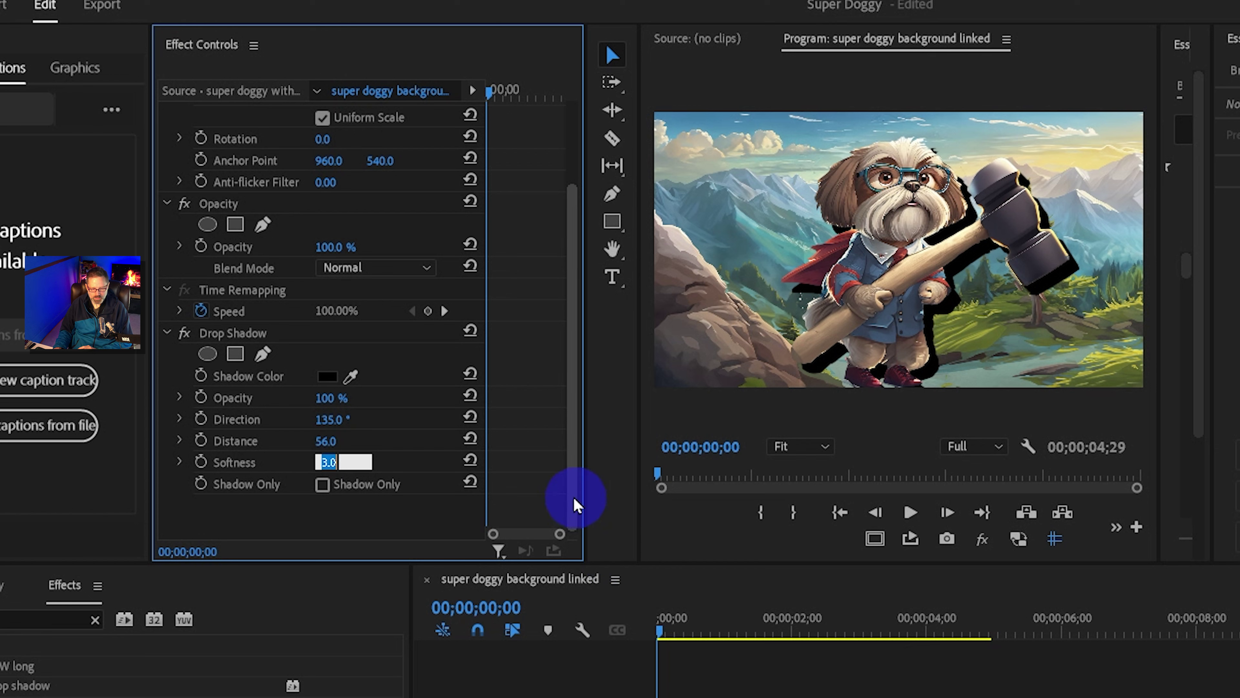
pyautogui.write('3')
pyautogui.press('Return')
# Step: Refine the drop shadow to 96% opacity, a direction of 146° and a distance of 23
pyautogui.moveTo(345, 399); pyautogui.dragTo(356, 441)
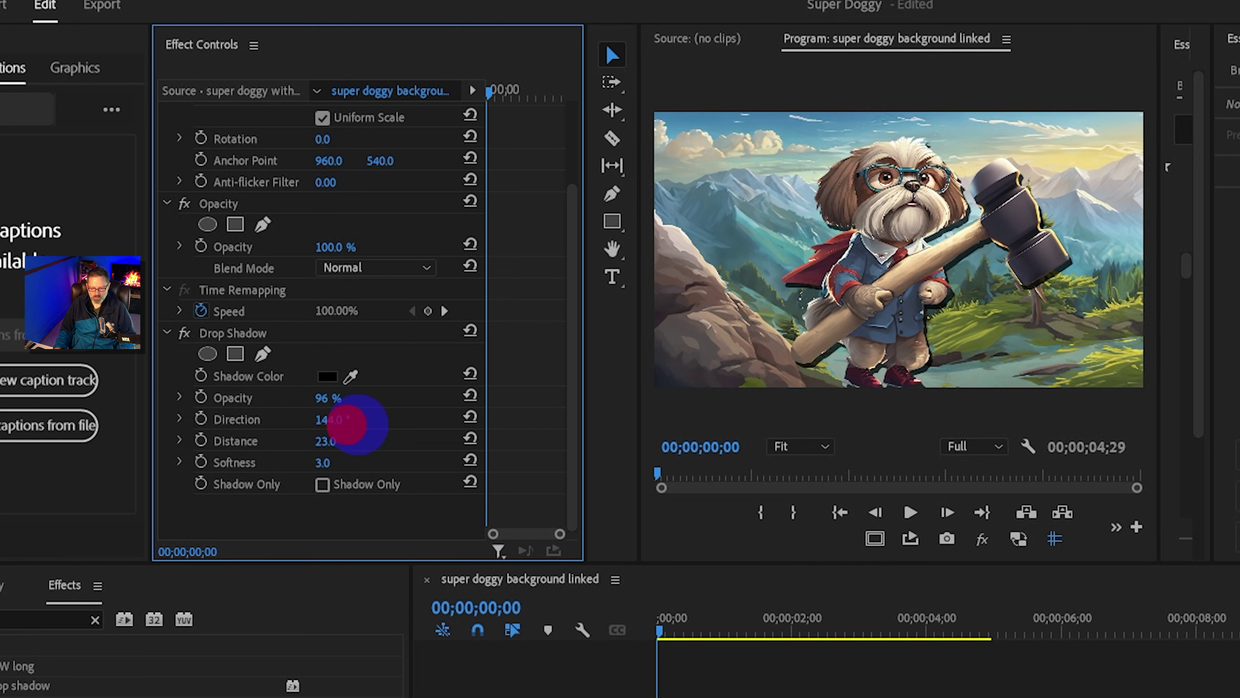
pyautogui.moveTo(362, 425); pyautogui.dragTo(473, 522)
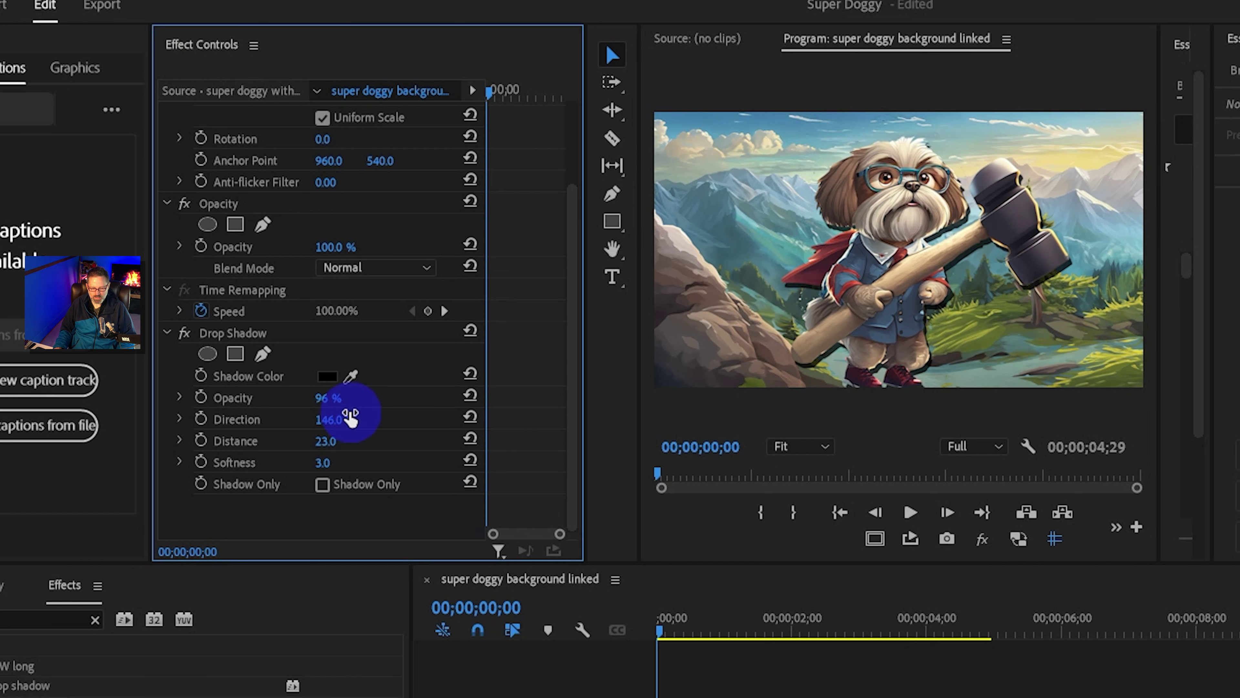
pyautogui.moveTo(336, 442); pyautogui.dragTo(328, 399)
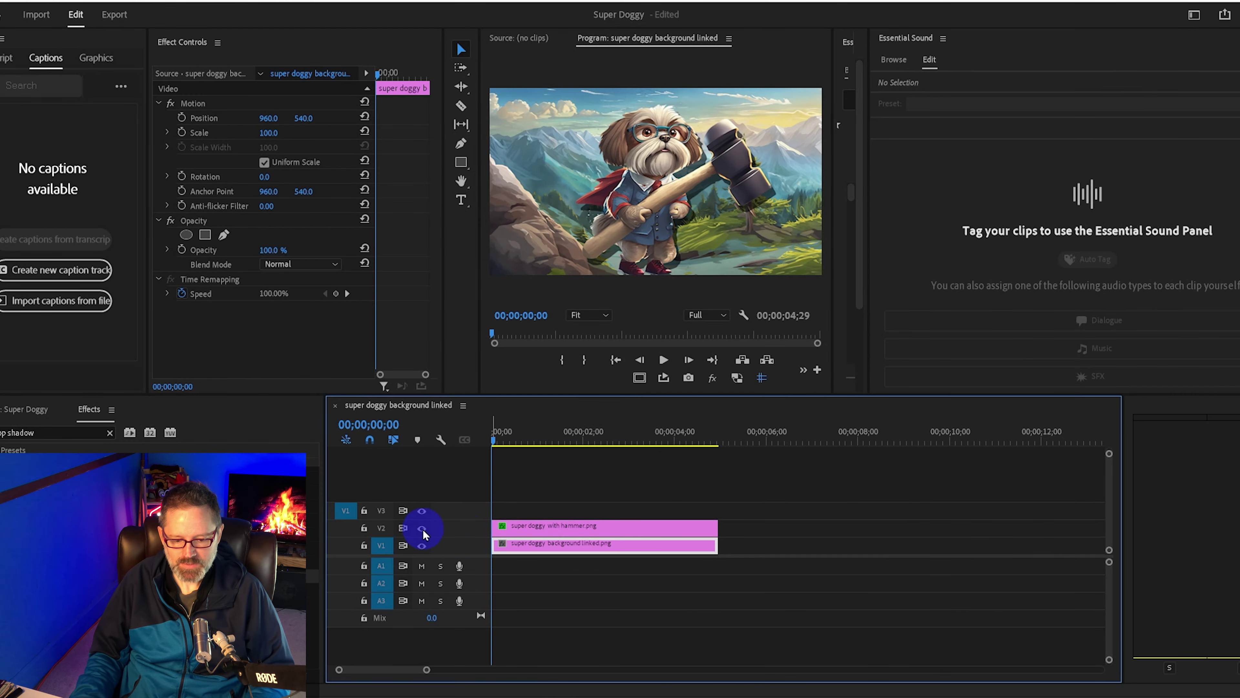
# Step: Hide track V2, search the effects for "transform" and apply the Distort Transform effect to the background clip on V1
pyautogui.click(422, 529)
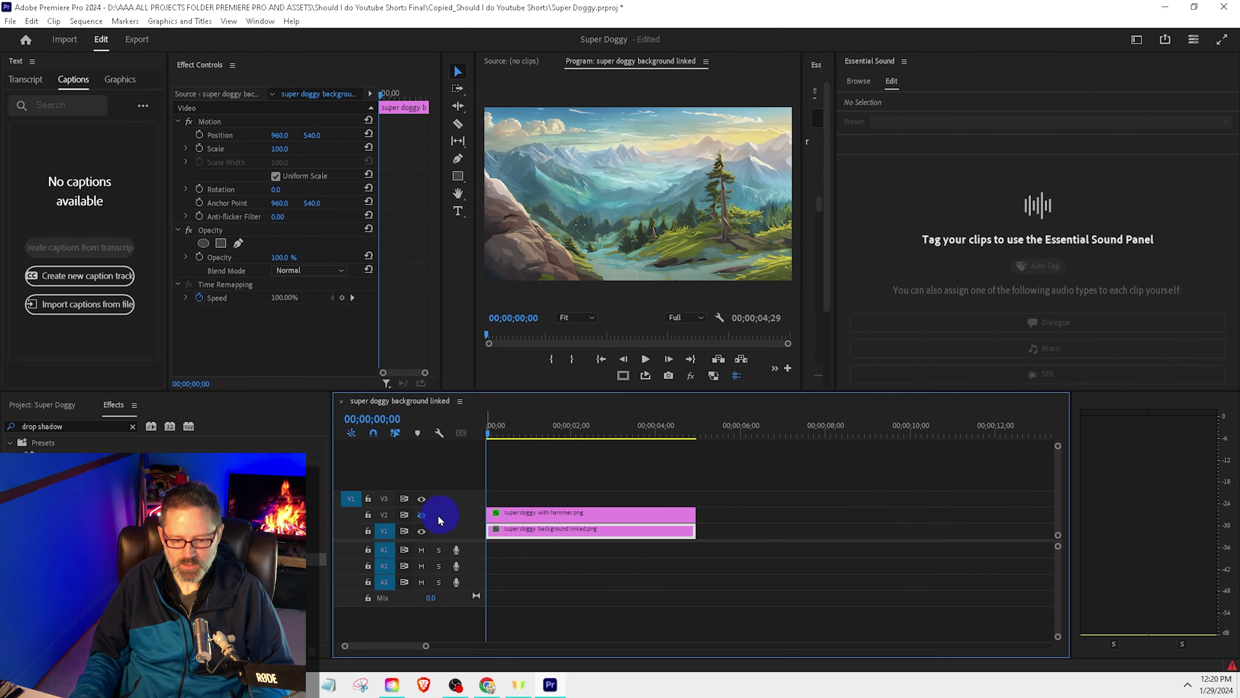
pyautogui.click(551, 531)
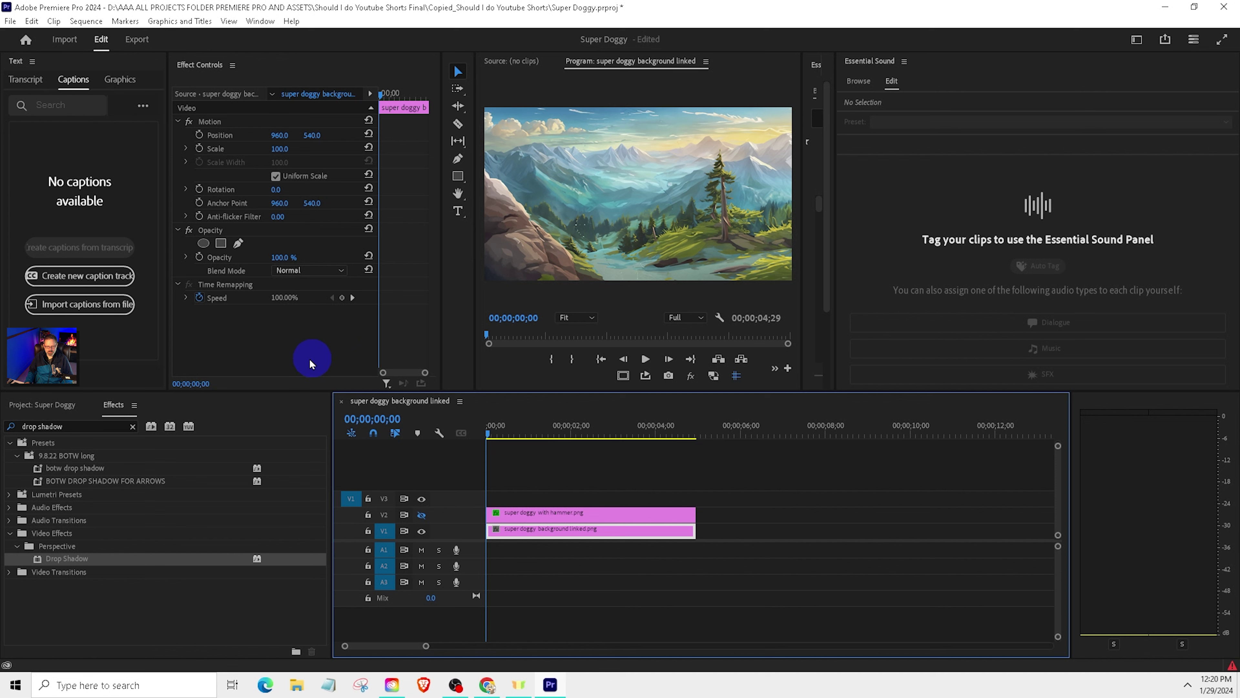
pyautogui.click(86, 427)
pyautogui.write('transform')
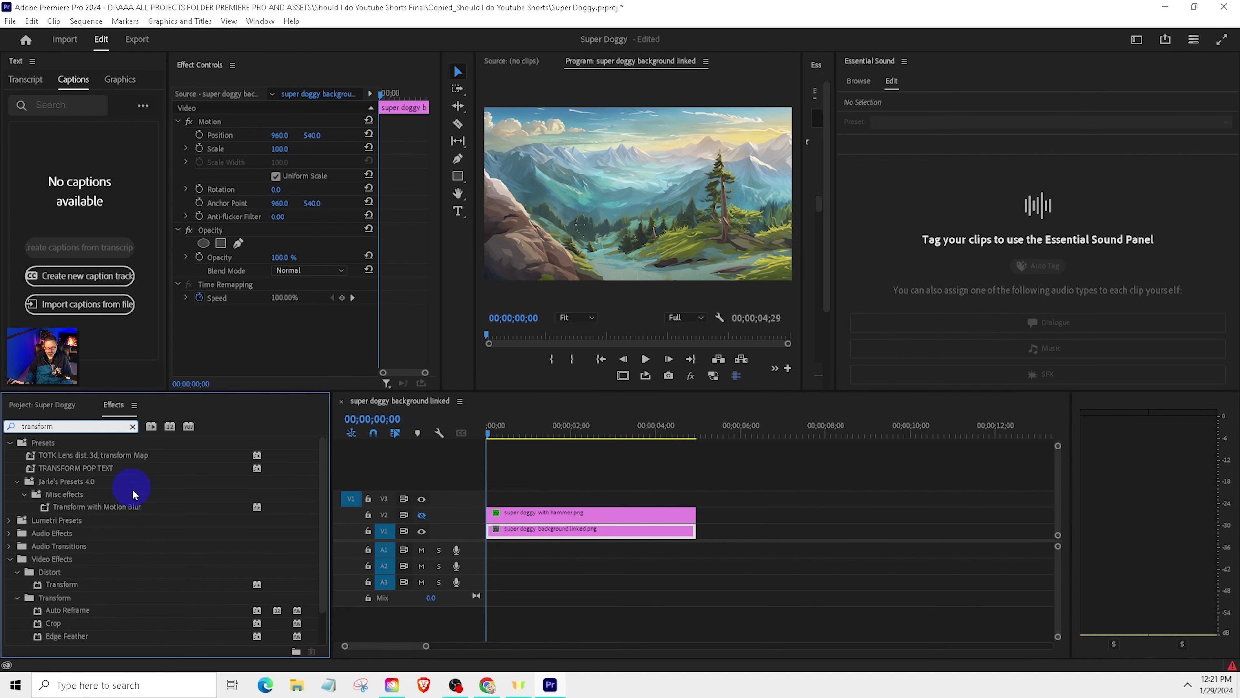
pyautogui.scroll(-1, 135, 494)
pyautogui.moveTo(62, 547); pyautogui.dragTo(149, 539)
pyautogui.moveTo(426, 517); pyautogui.dragTo(520, 533)
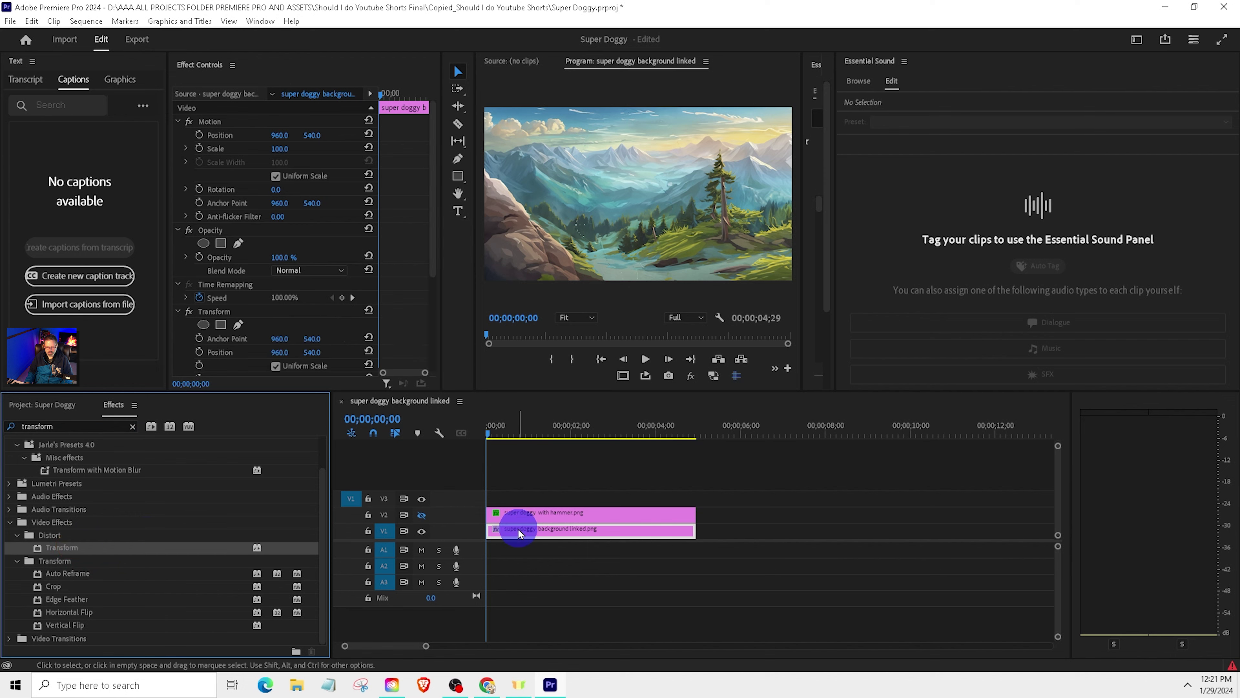
# Step: Enable Position and Scale keyframing at the start of the background's Transform effect, with the composition's shutter angle off and Shutter Angle 360
pyautogui.scroll(-5, 354, 324)
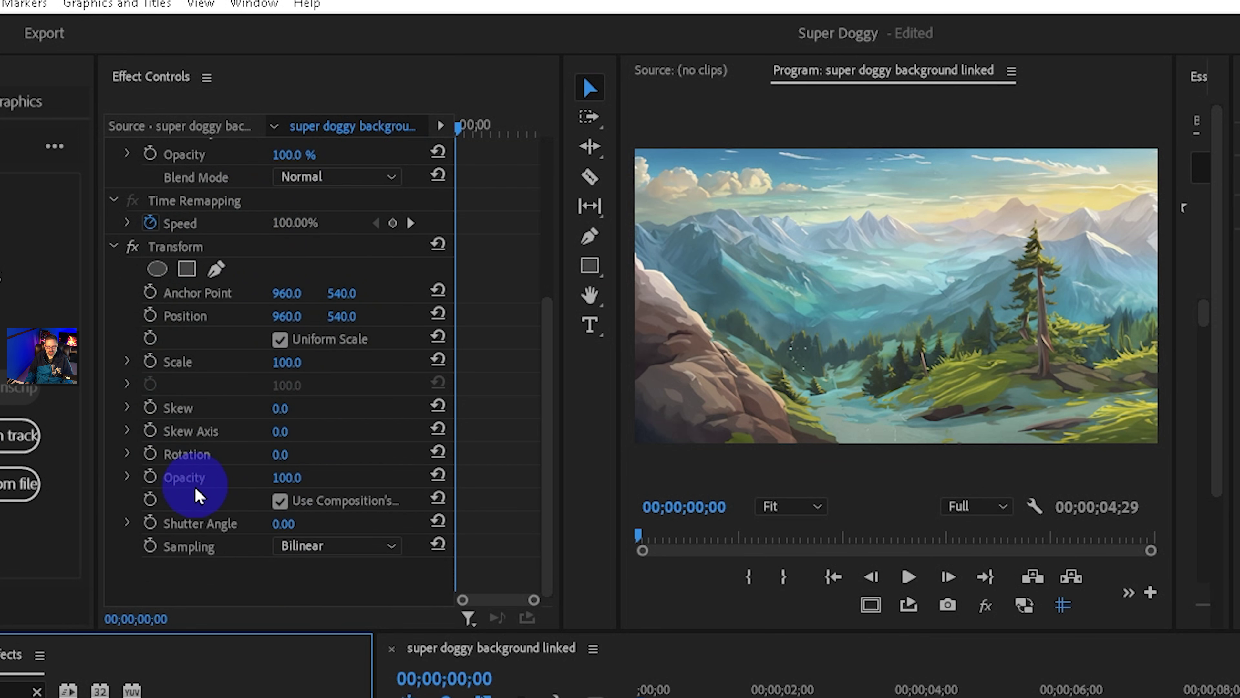
pyautogui.click(150, 318)
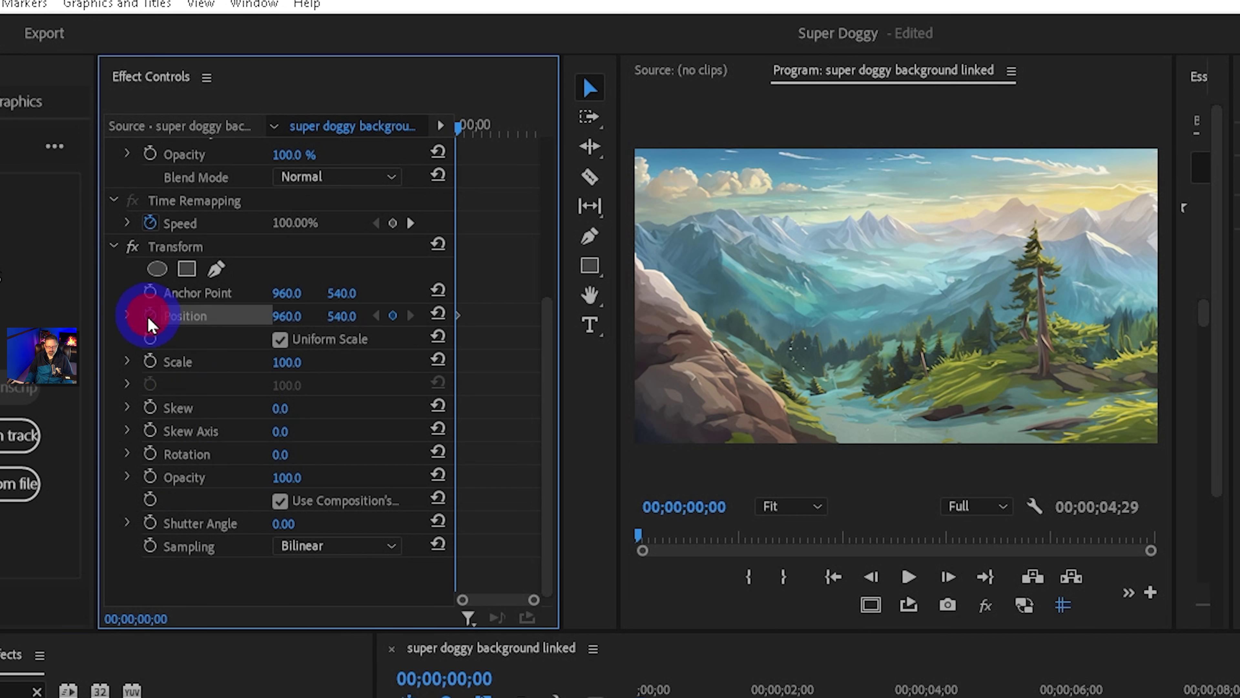
pyautogui.click(150, 363)
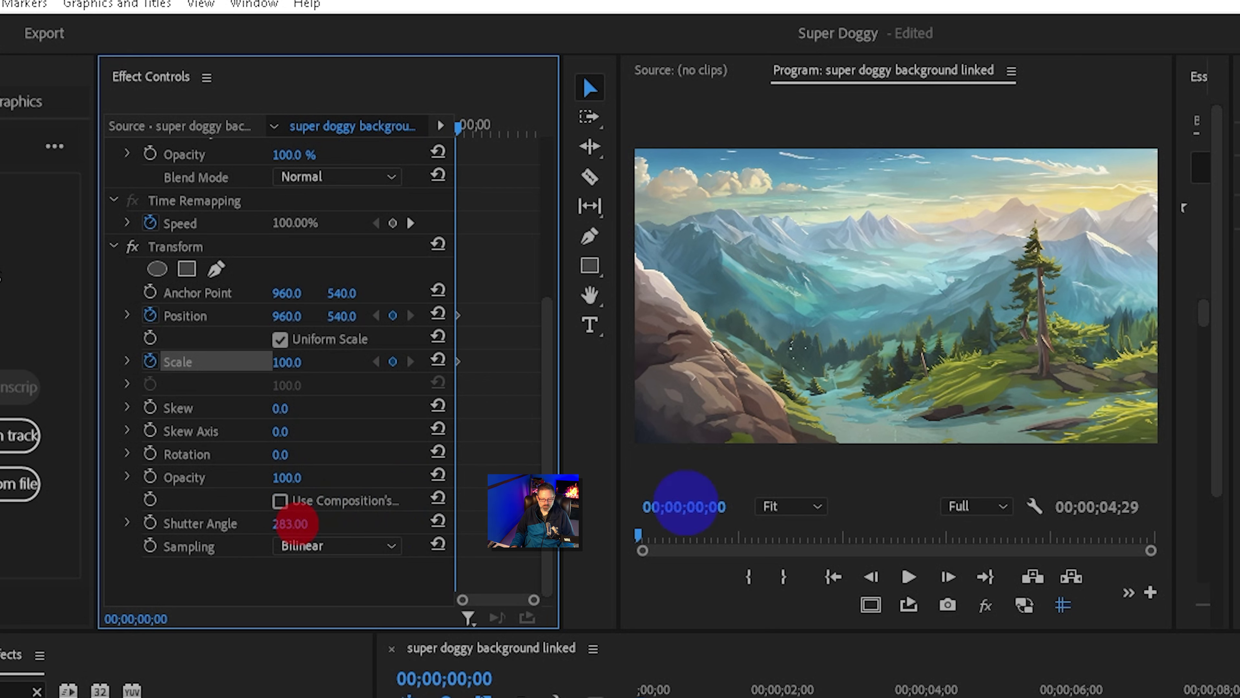
pyautogui.click(647, 689)
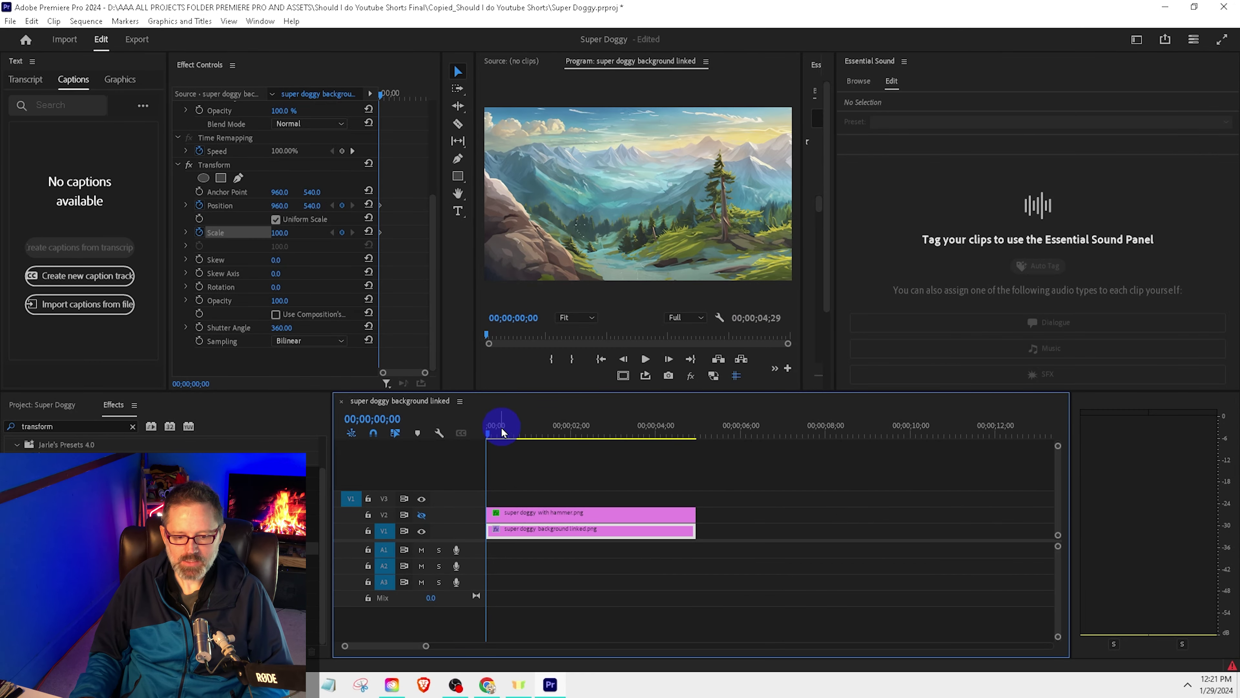
# Step: Add a Scale keyframe of 150 to the background clip's Transform effect at its last frame, 00;00;04;28
pyautogui.moveTo(501, 429); pyautogui.dragTo(669, 445)
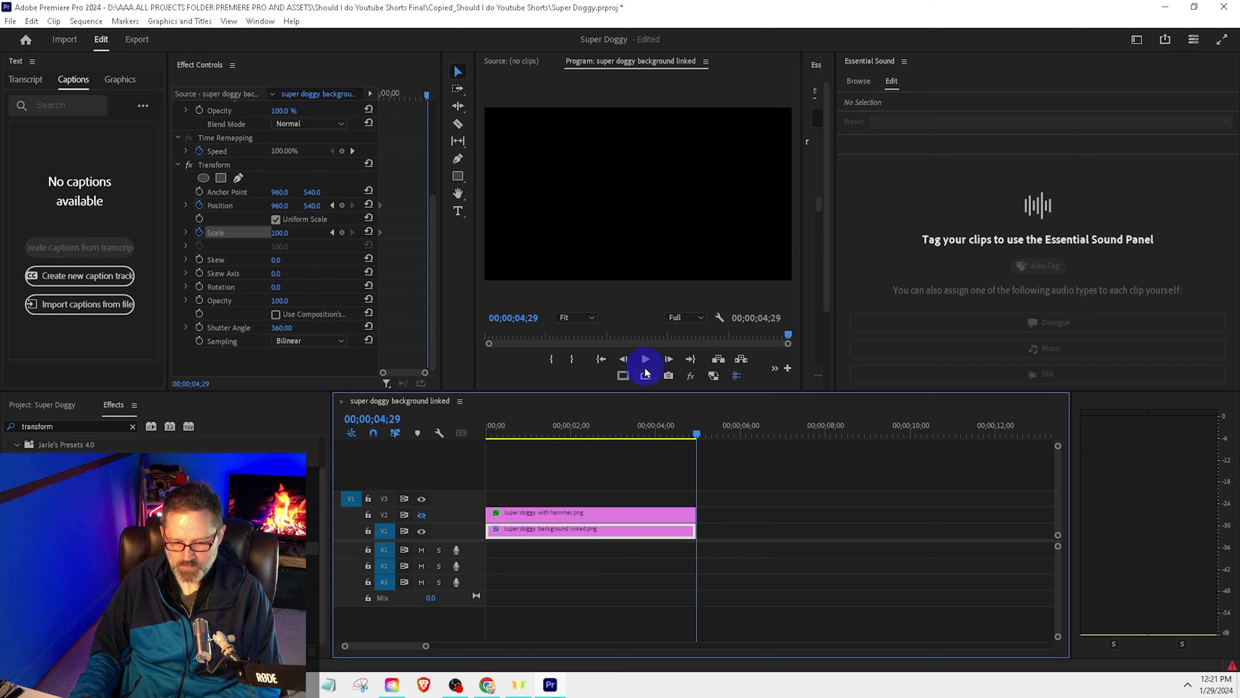
pyautogui.click(624, 360)
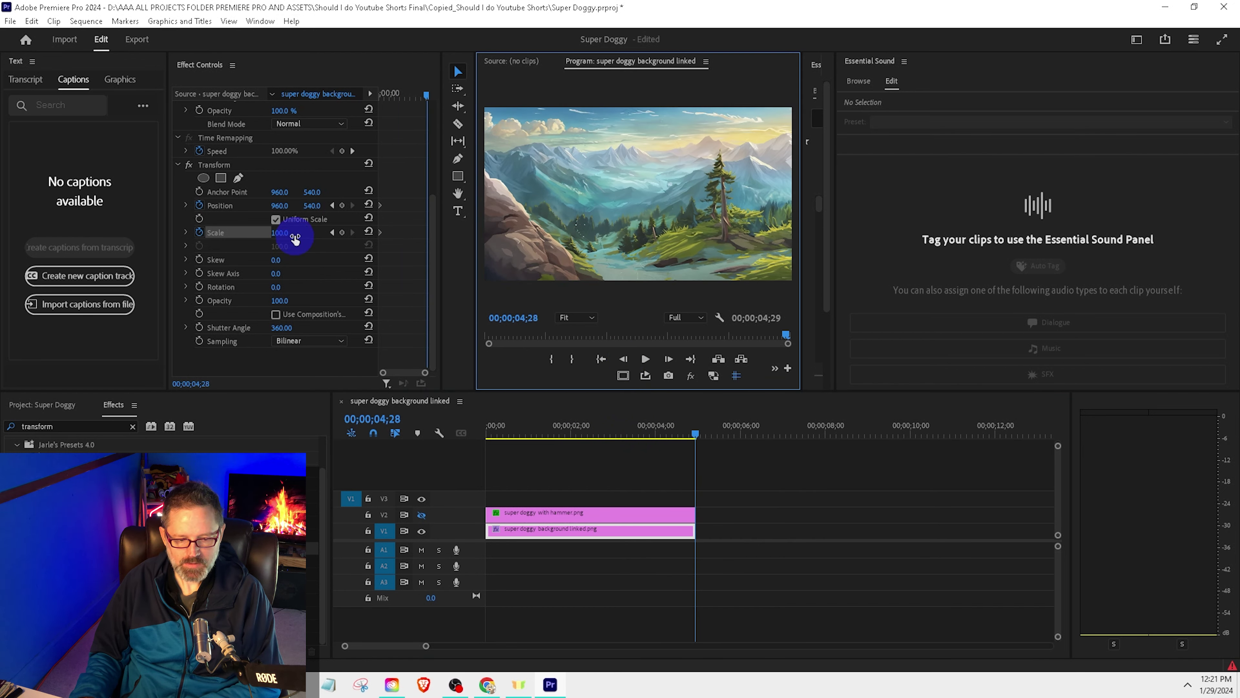
pyautogui.moveTo(296, 235); pyautogui.dragTo(326, 236)
pyautogui.click(288, 228)
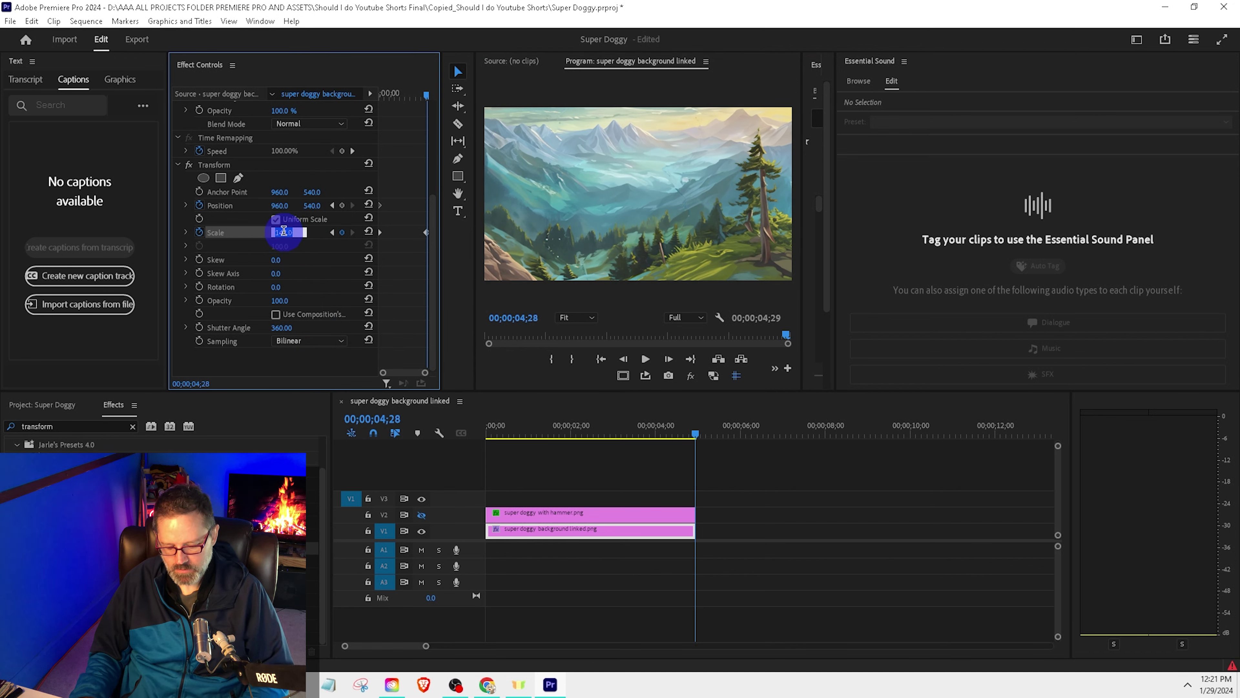
pyautogui.write('150')
pyautogui.press('Return')
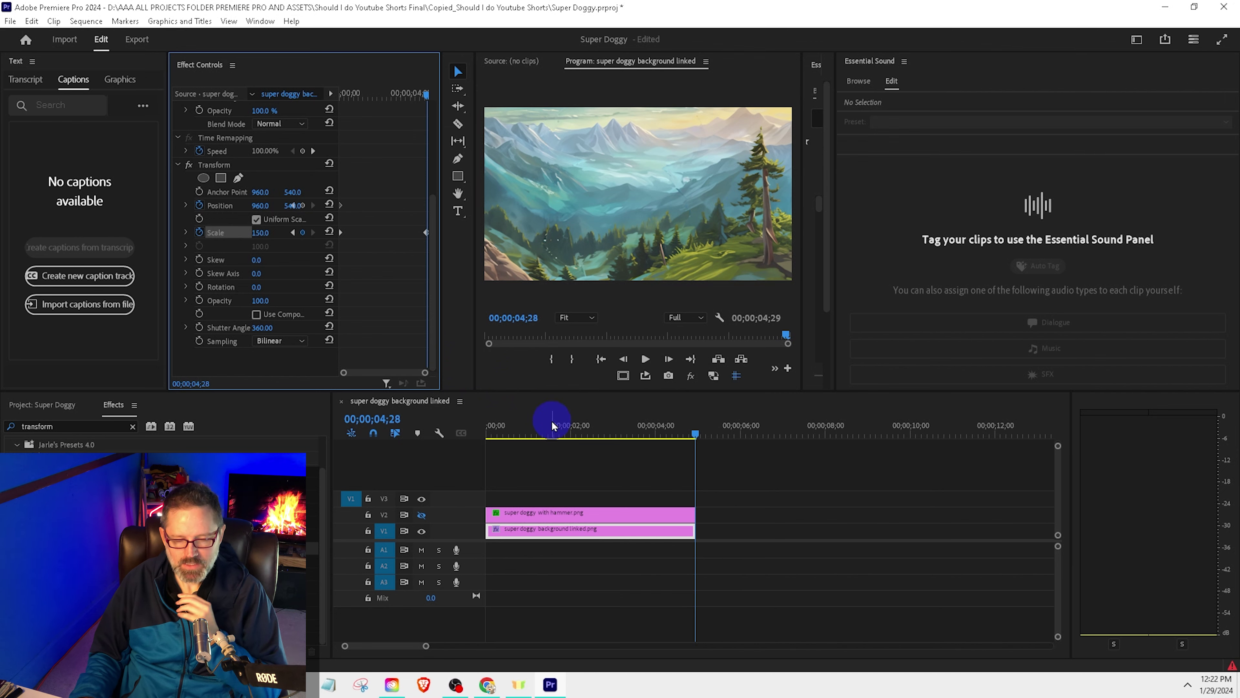
# Step: Play back the background zoom, show track V2 again, replay the sequence with the doggy and return to the start
pyautogui.moveTo(568, 427); pyautogui.dragTo(441, 445)
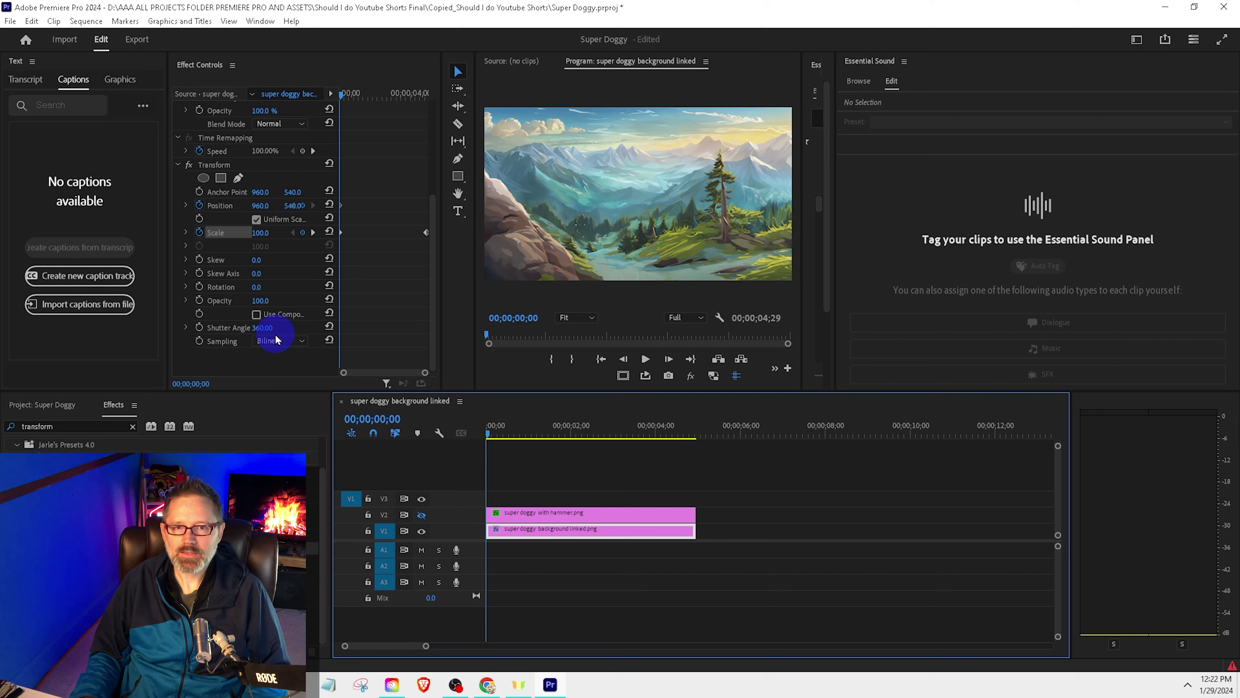
pyautogui.press('space')
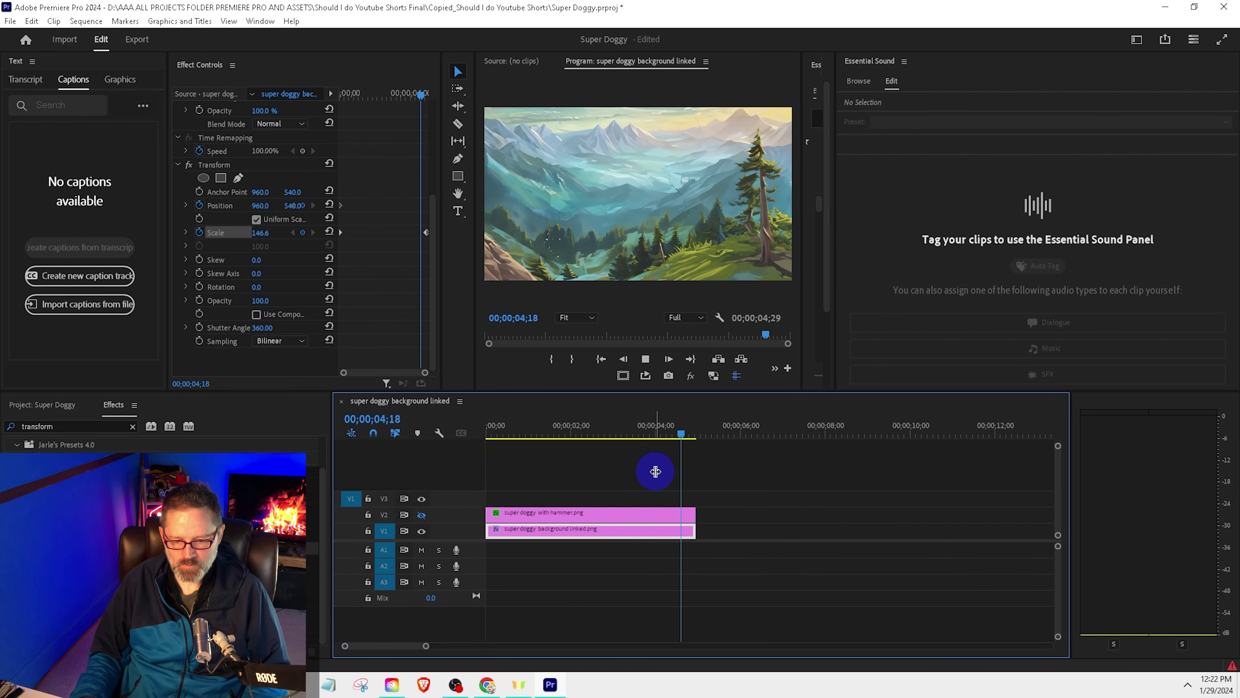
pyautogui.press('Home')
pyautogui.click(421, 515)
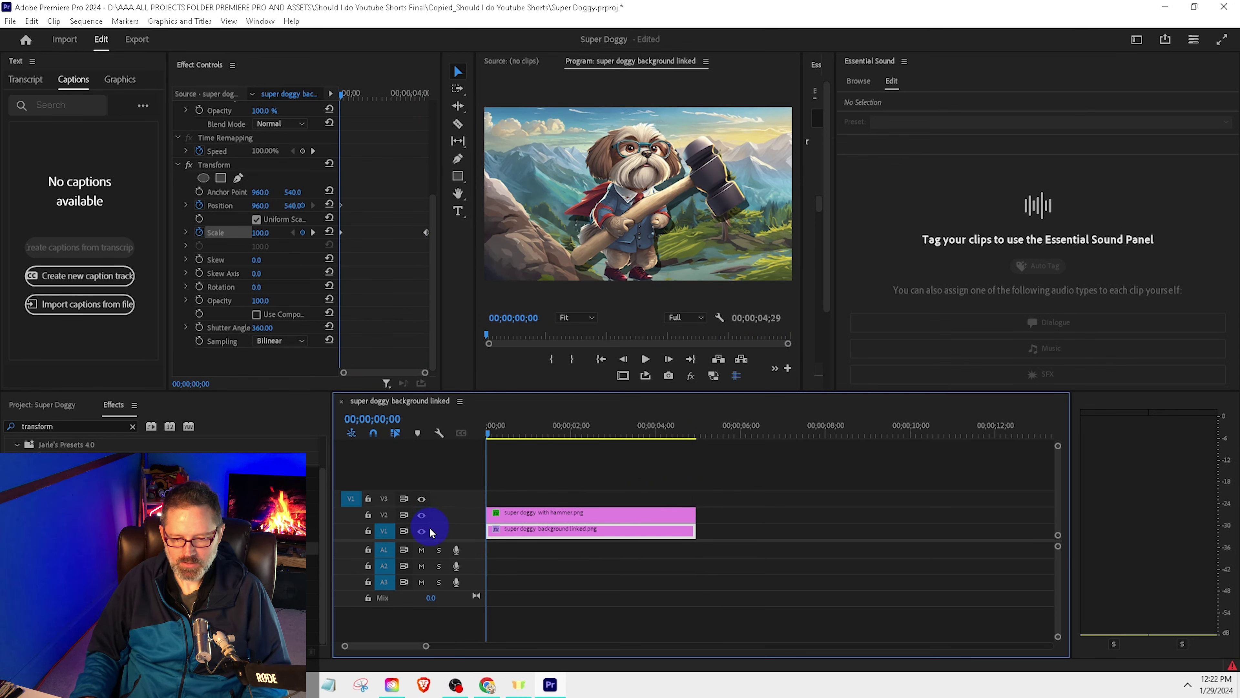
pyautogui.press('space')
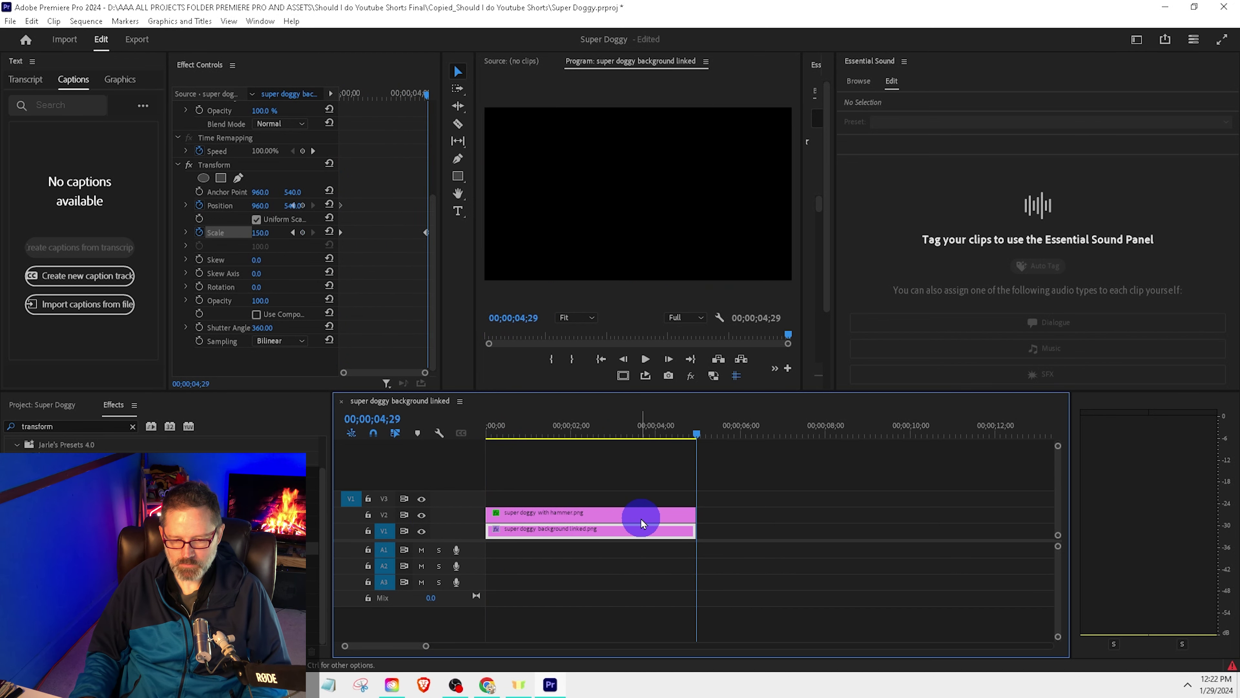
pyautogui.moveTo(528, 431); pyautogui.dragTo(464, 450)
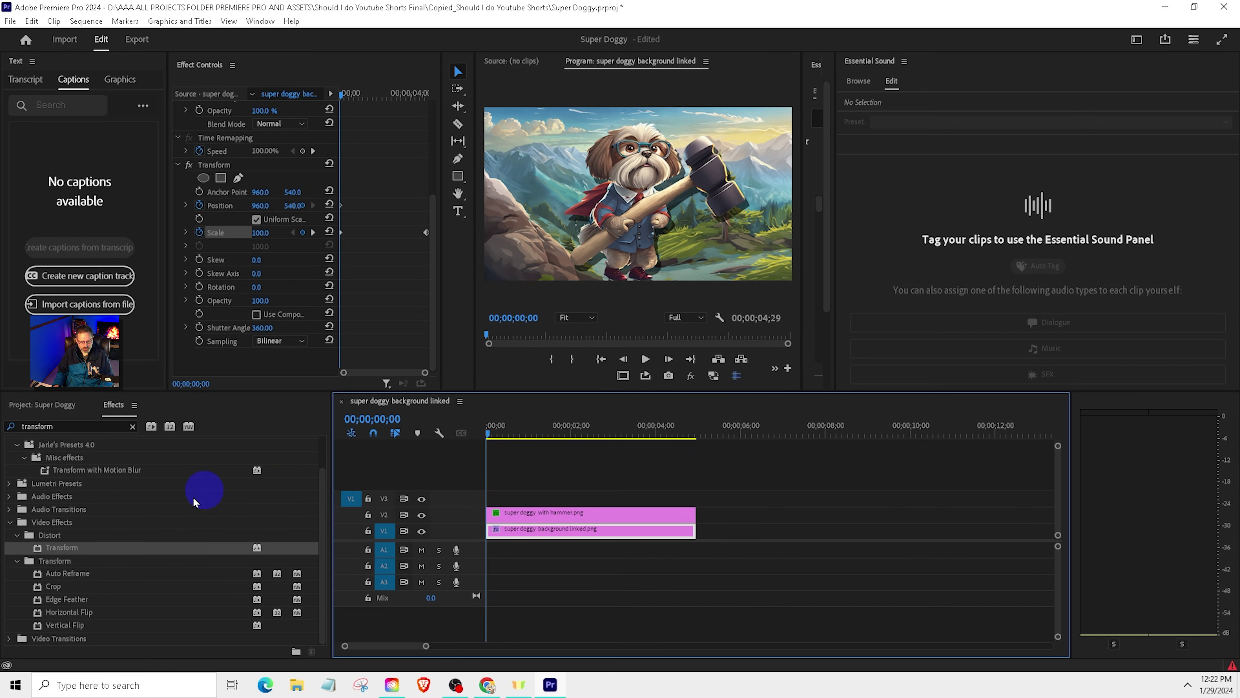
# Step: Apply the Distort Transform effect to the hammer clip on V2 and set the clip to frame size
pyautogui.click(75, 551)
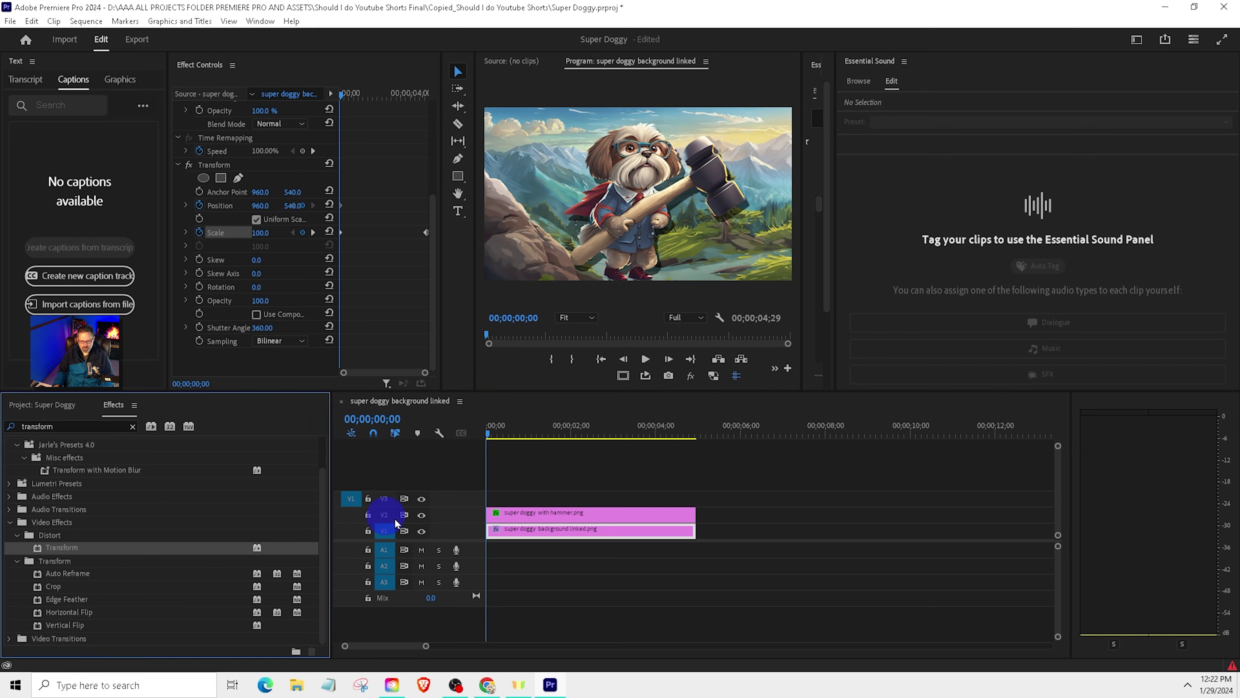
pyautogui.click(422, 531)
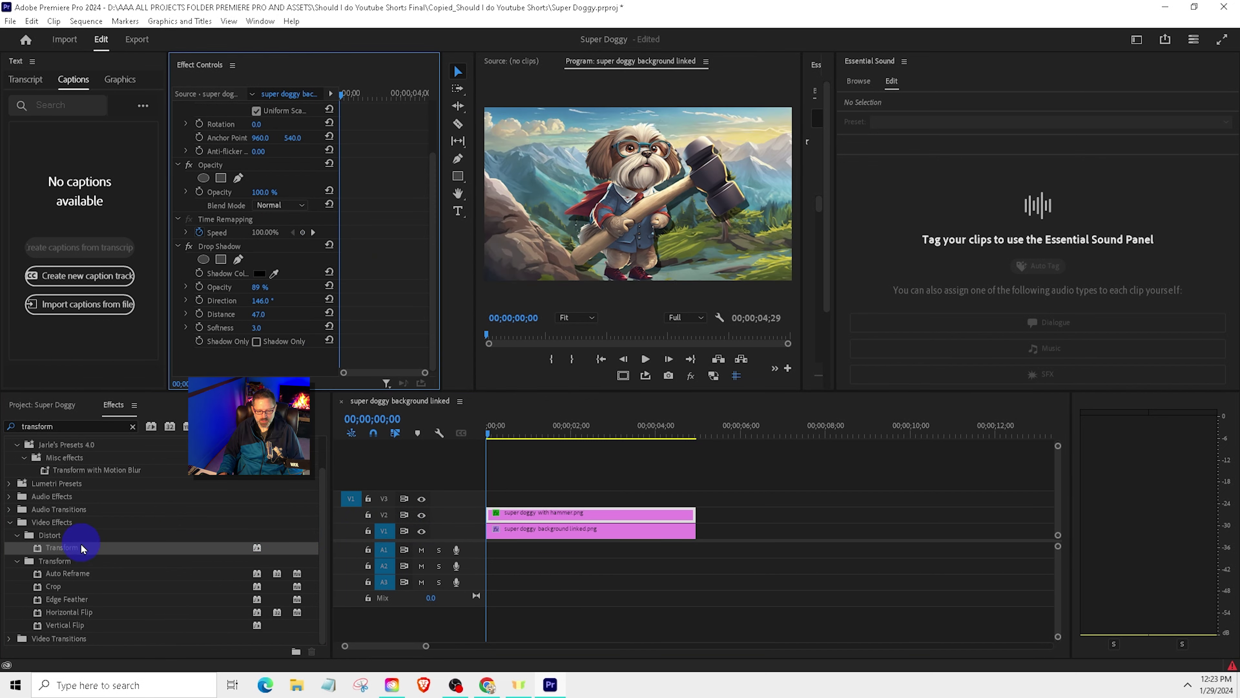
pyautogui.moveTo(81, 548); pyautogui.dragTo(540, 513)
pyautogui.scroll(-2, 284, 274)
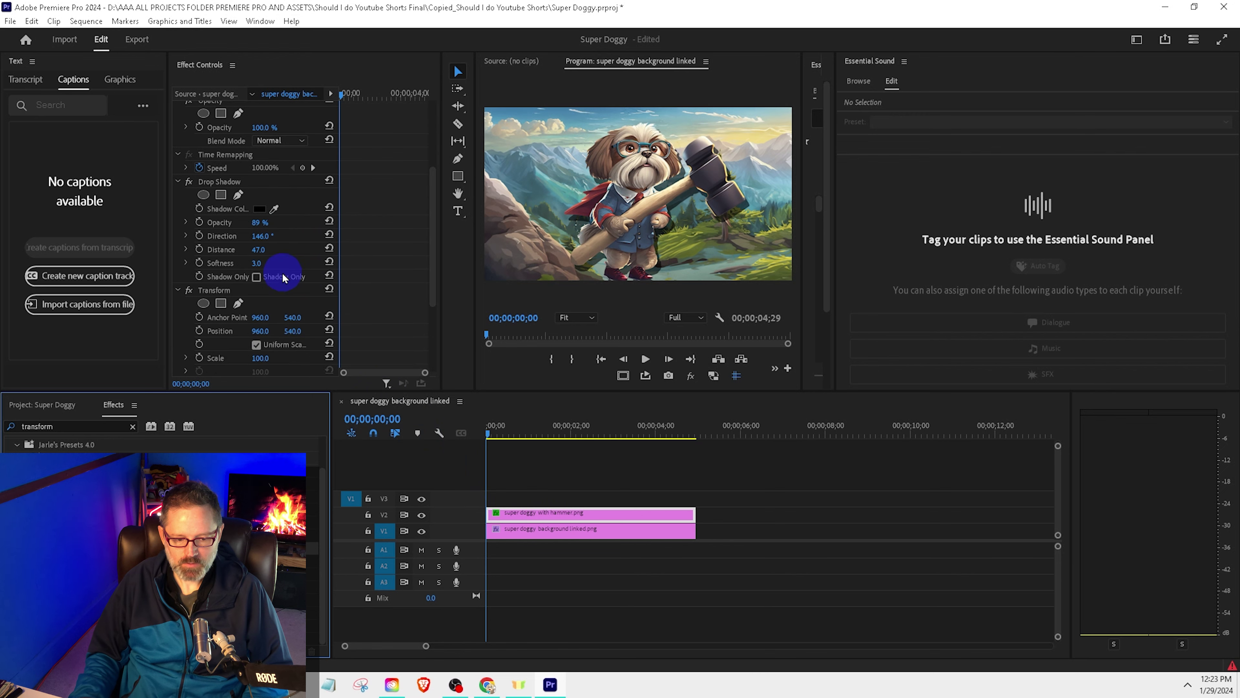
pyautogui.scroll(-4, 285, 277)
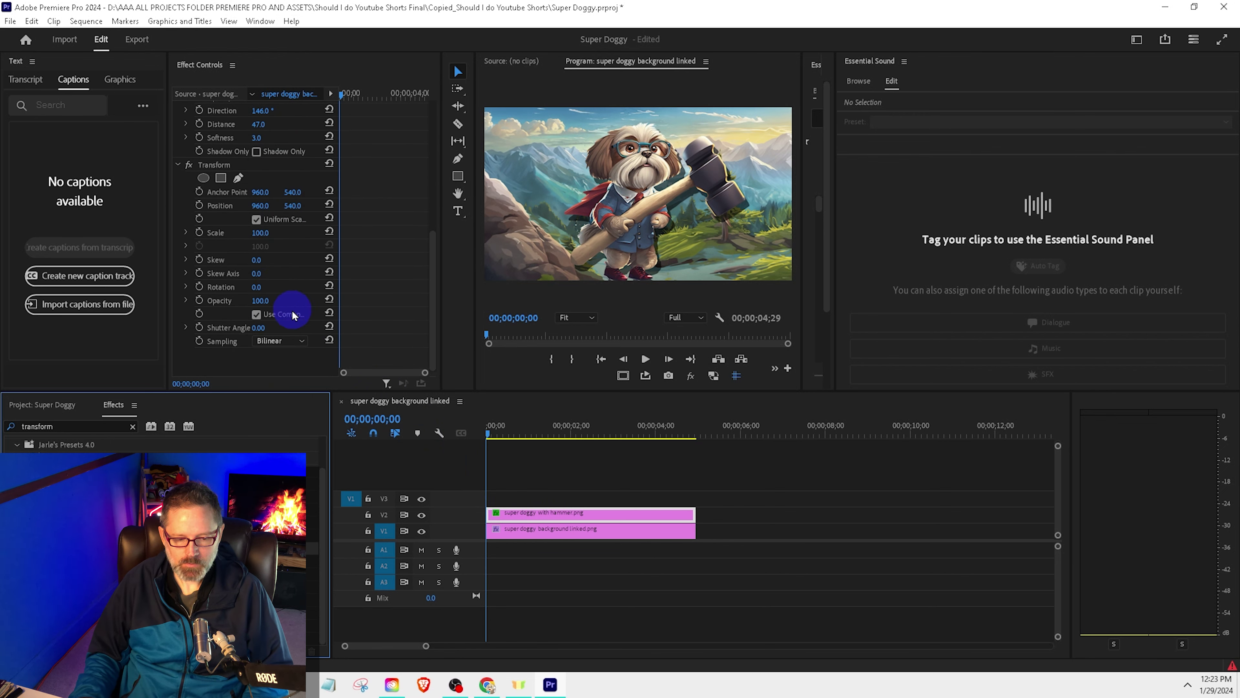
pyautogui.rightClick(563, 513)
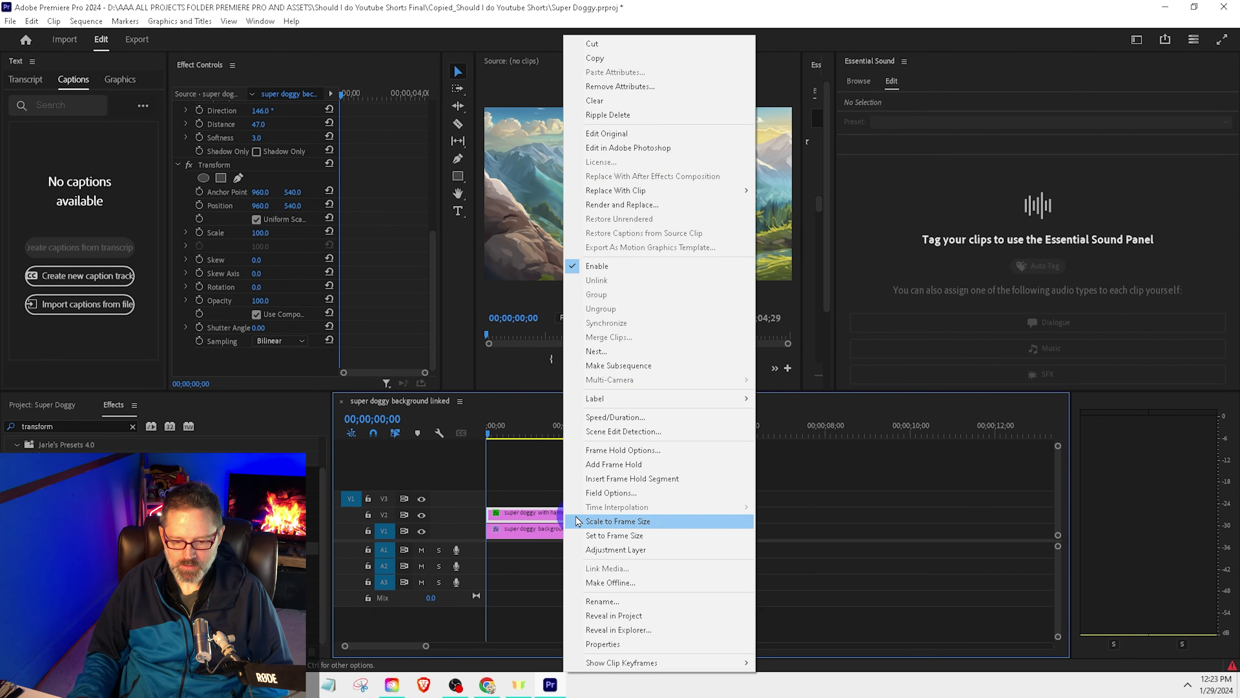
pyautogui.click(613, 536)
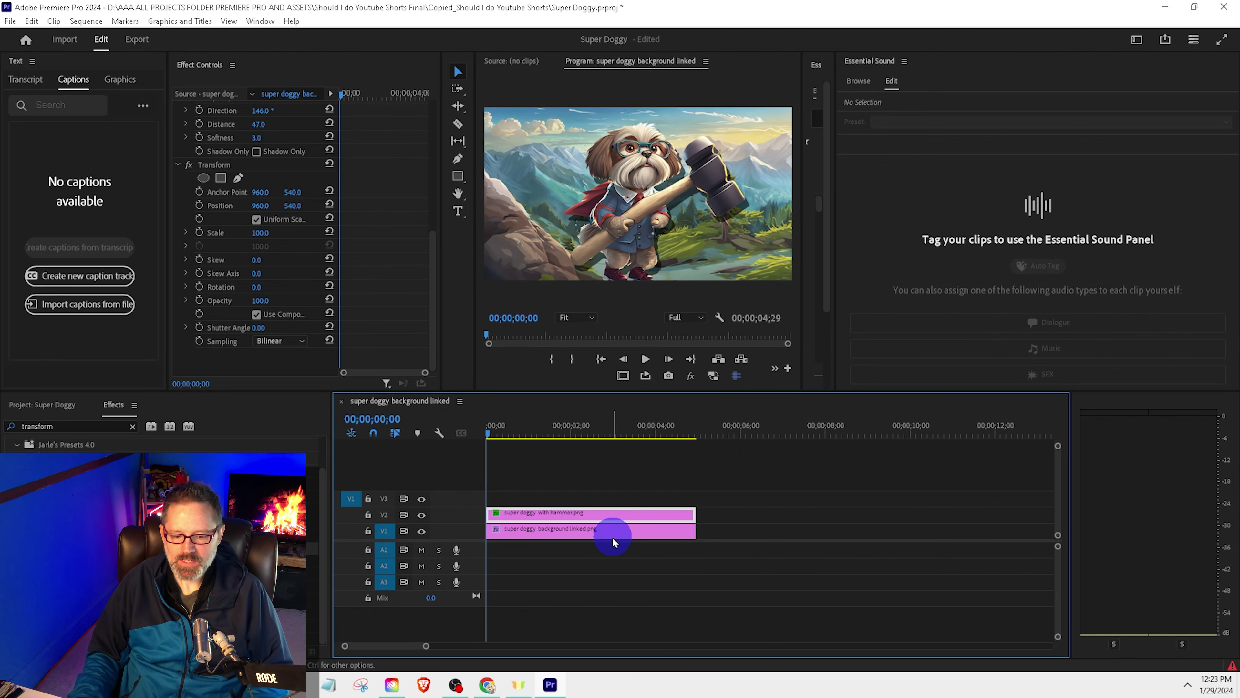
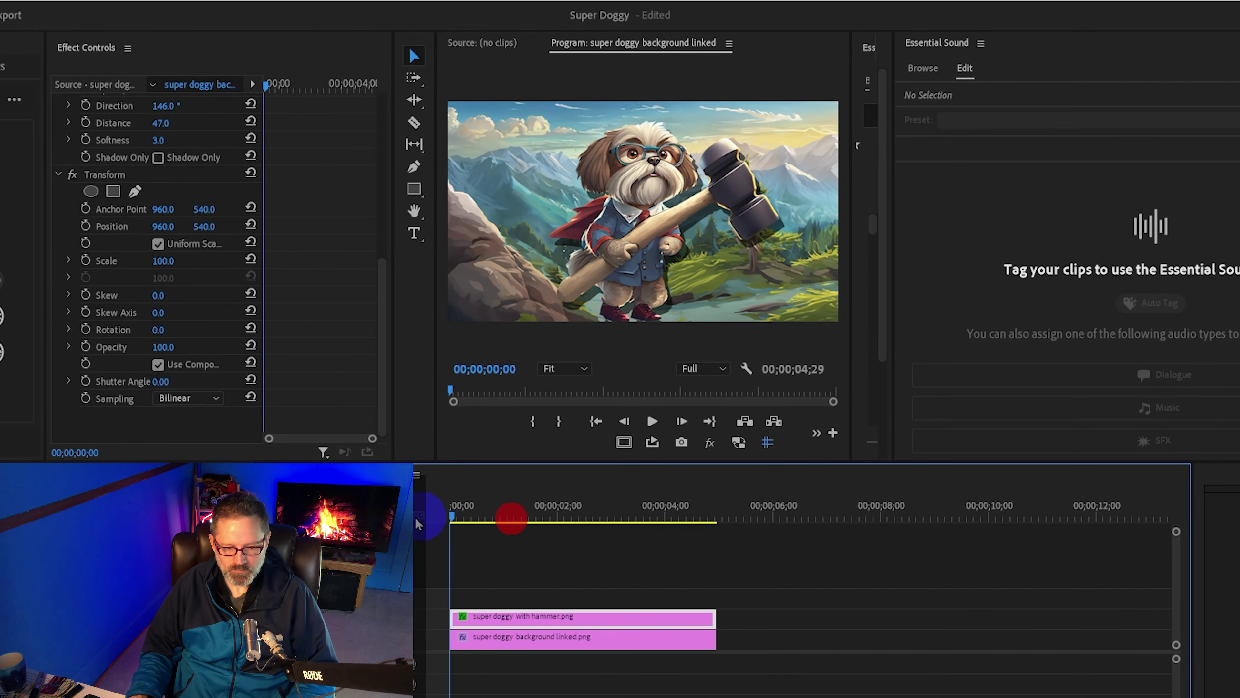
# Step: Move the doggy completely out of frame by setting the horizontal Position in its Transform effect to -668
pyautogui.moveTo(382, 348); pyautogui.dragTo(381, 334)
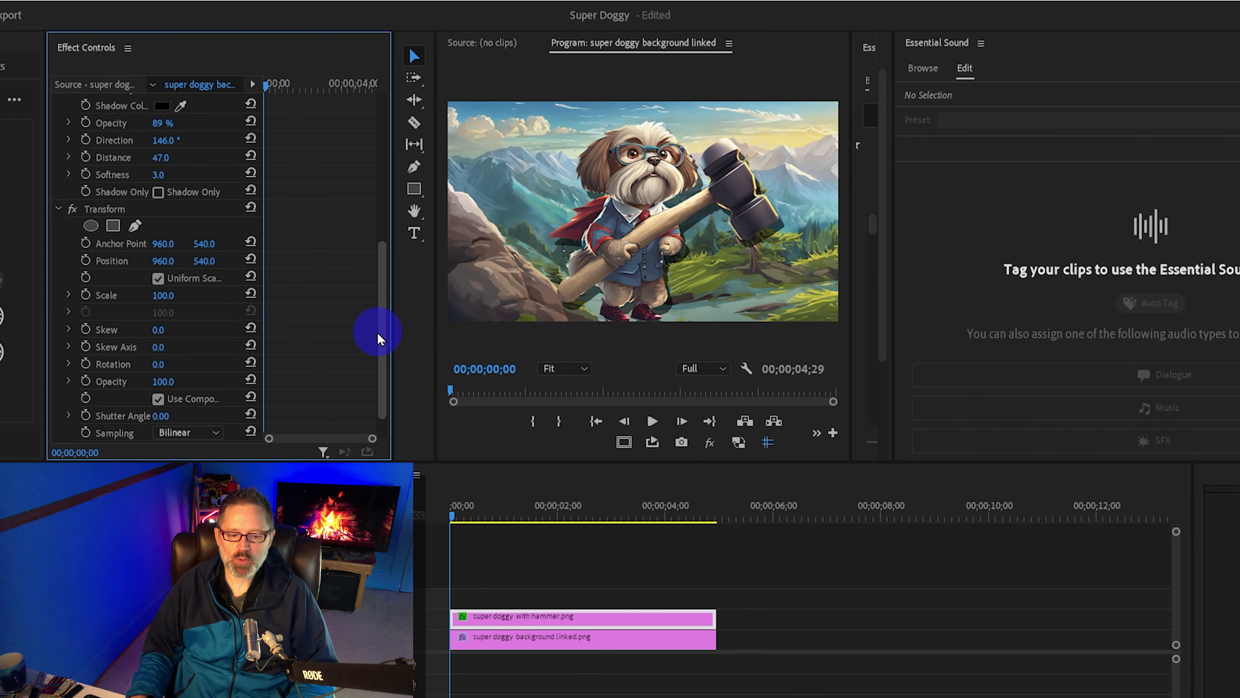
pyautogui.scroll(-2, 380, 338)
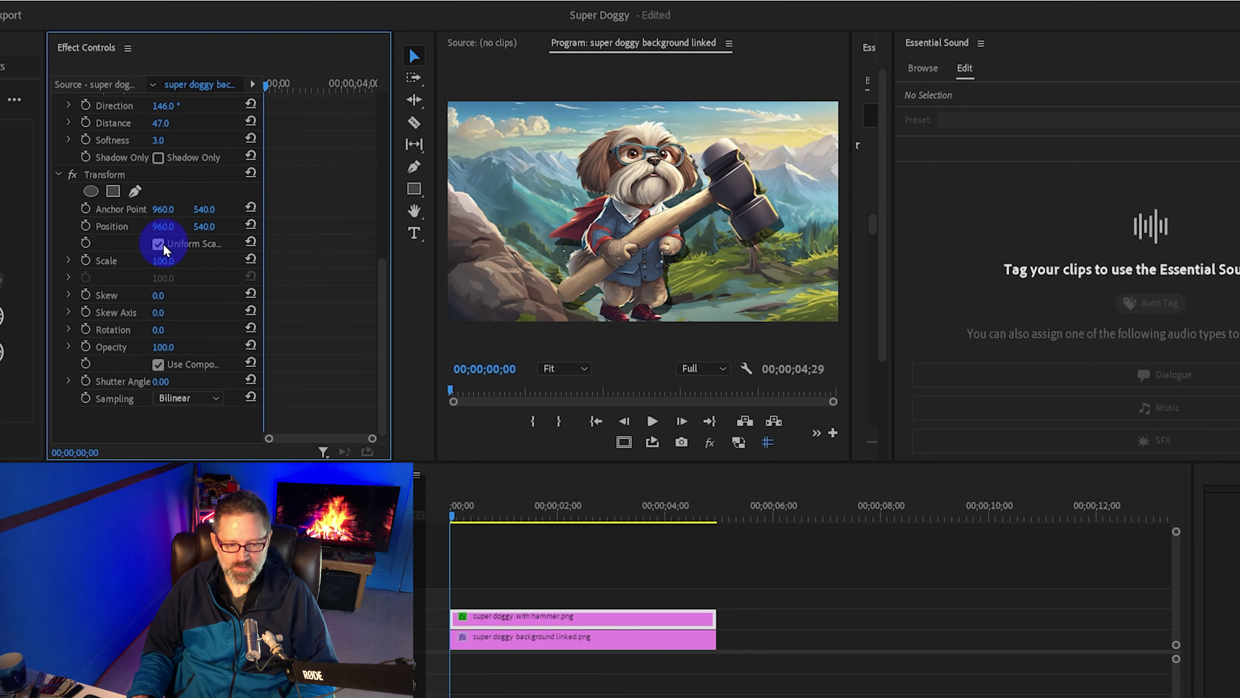
pyautogui.moveTo(171, 226); pyautogui.dragTo(1, 232)
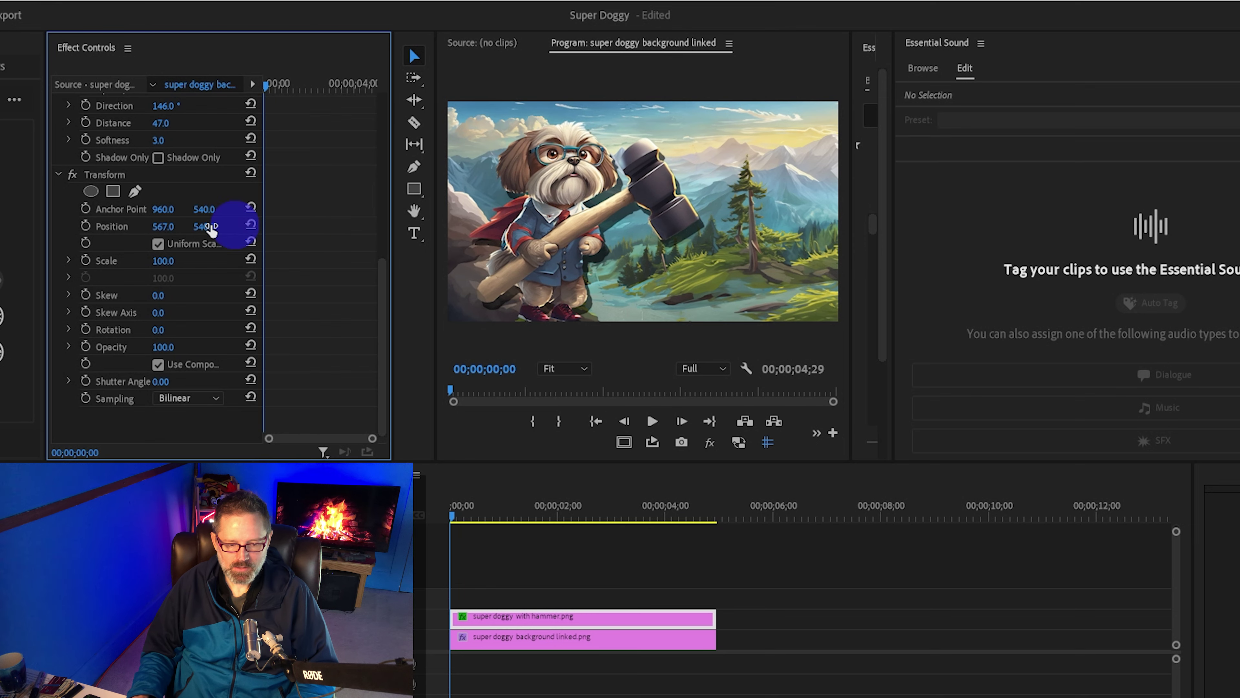
pyautogui.moveTo(162, 228); pyautogui.dragTo(39, 232)
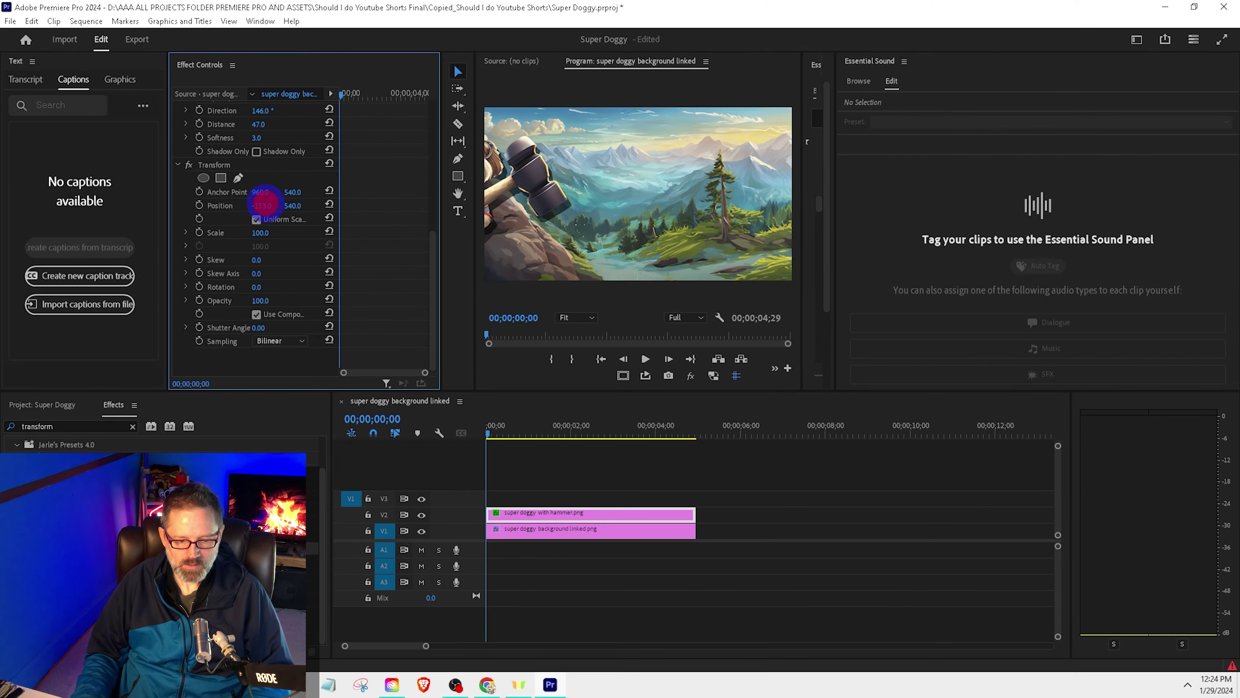
pyautogui.moveTo(170, 227); pyautogui.dragTo(15, 232)
pyautogui.moveTo(274, 205); pyautogui.dragTo(146, 222)
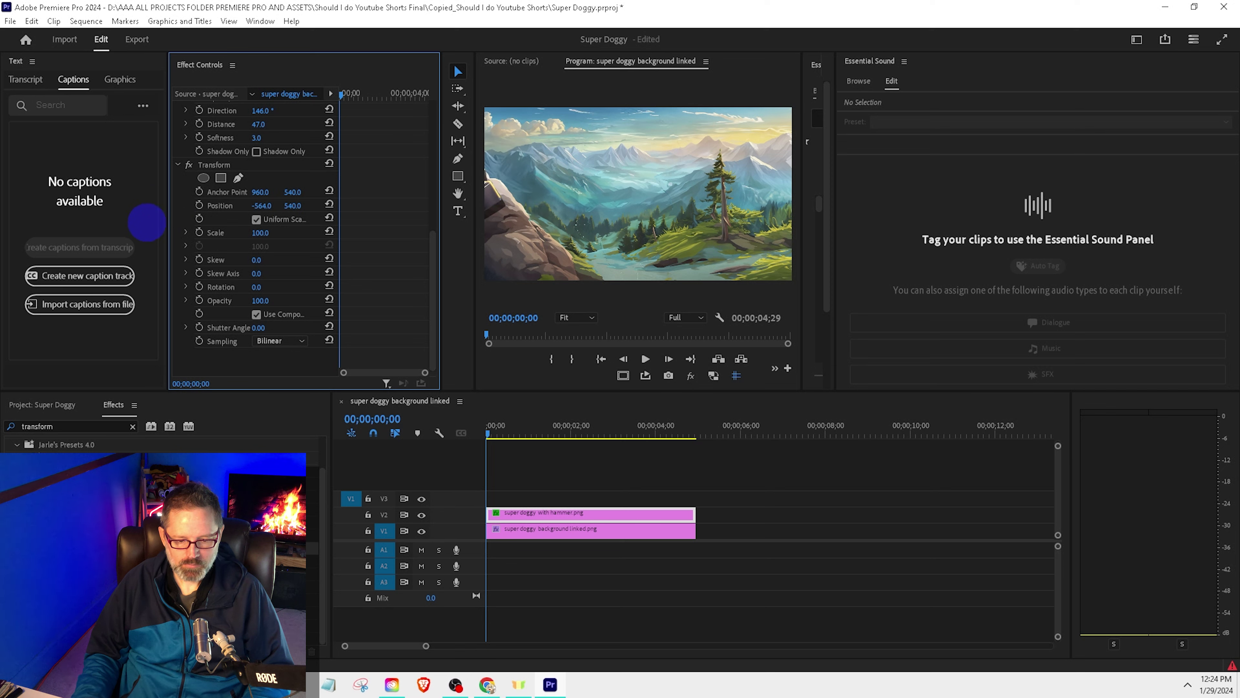
pyautogui.moveTo(304, 211); pyautogui.dragTo(229, 217)
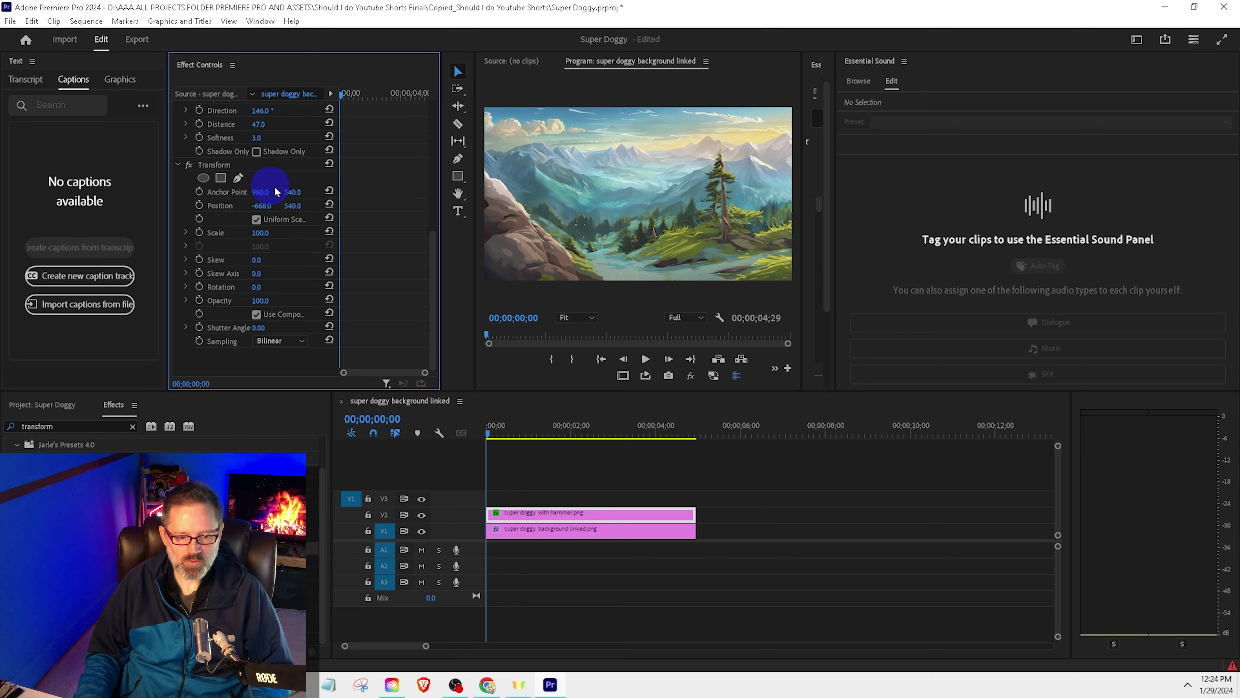
# Step: Enable Position, Scale, Skew and Rotation keyframing in the doggy's Transform effect, with the composition's shutter angle off and Shutter Angle 360
pyautogui.click(200, 206)
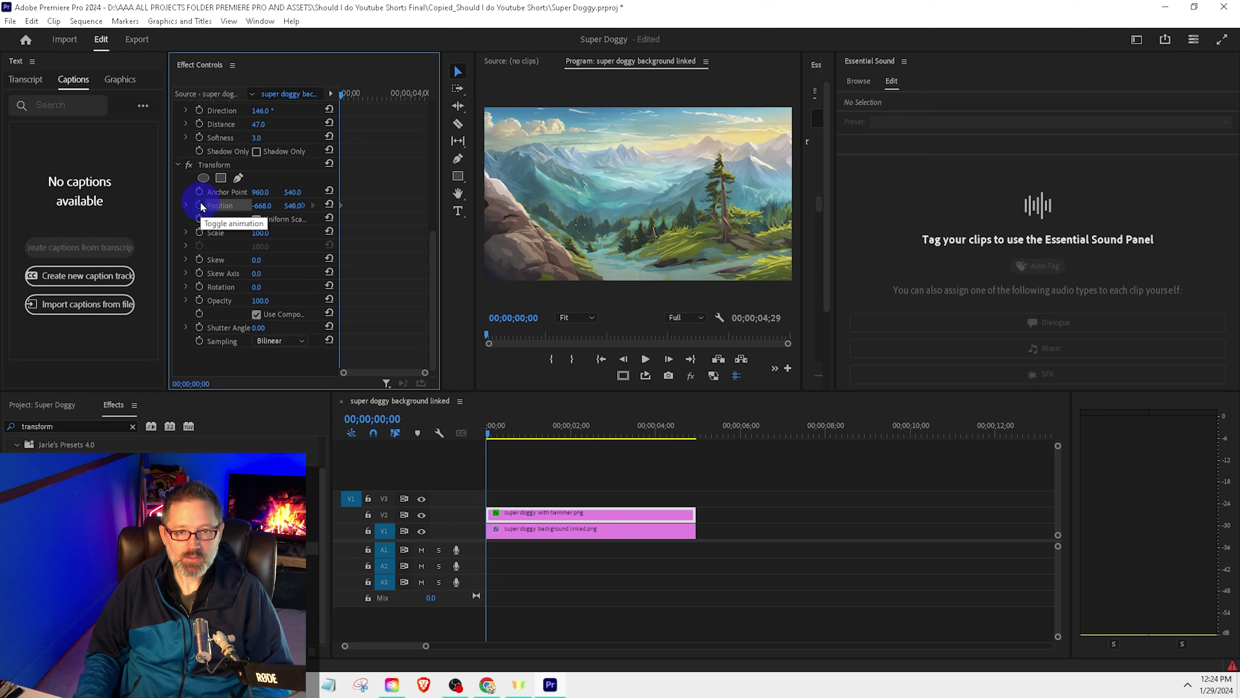
pyautogui.click(200, 232)
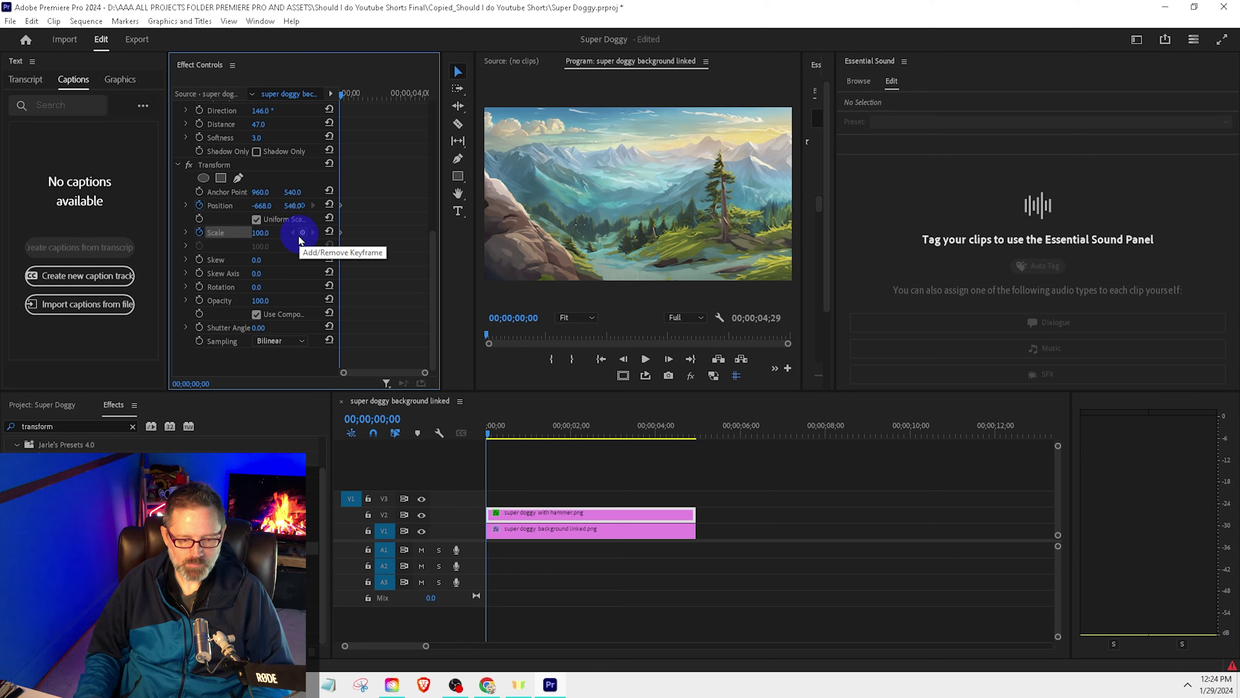
pyautogui.click(199, 260)
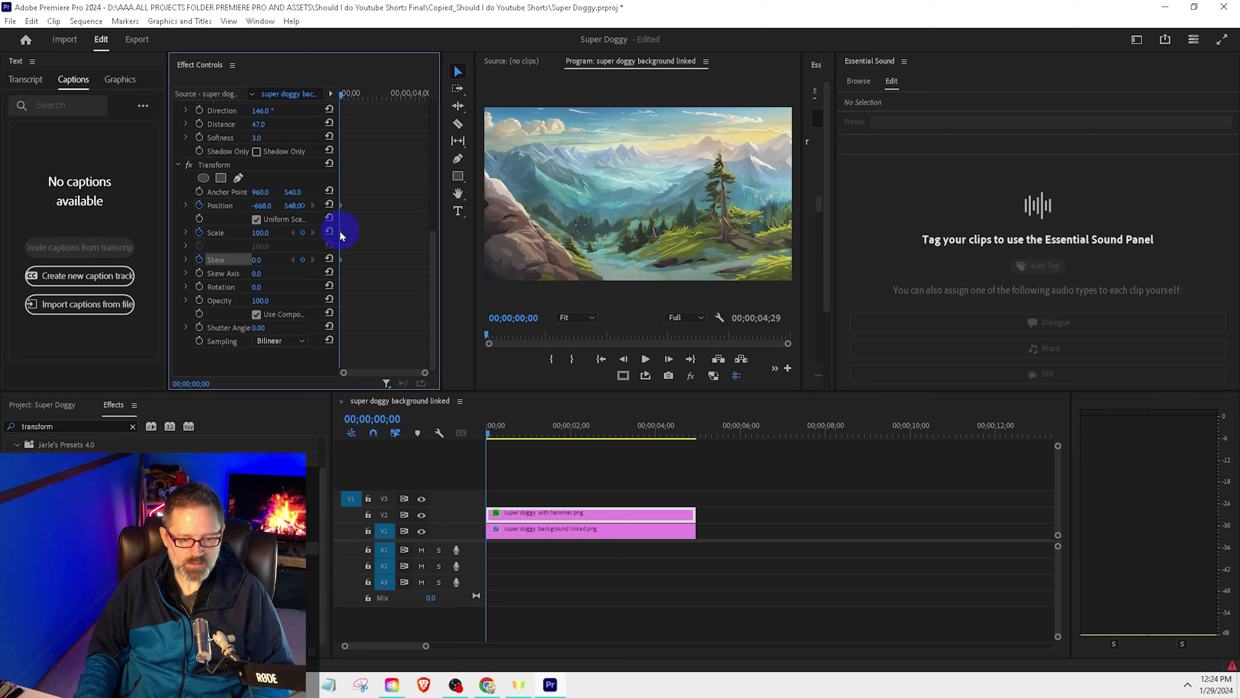
pyautogui.click(199, 288)
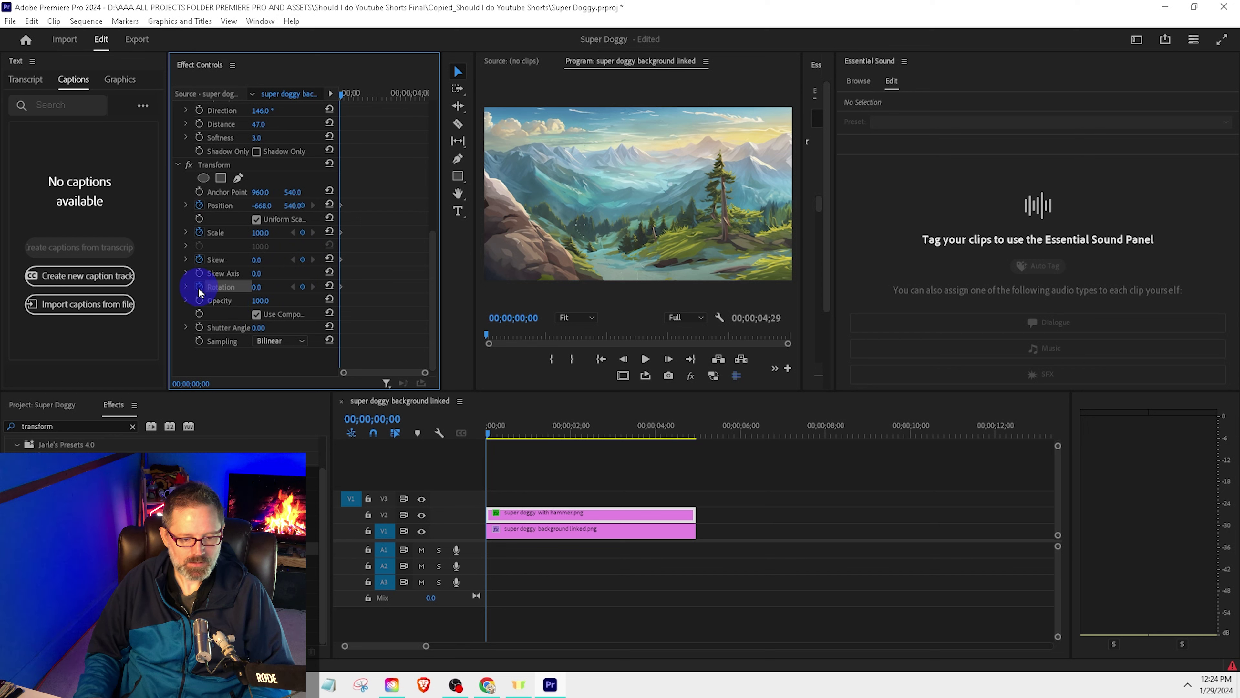
pyautogui.click(244, 273)
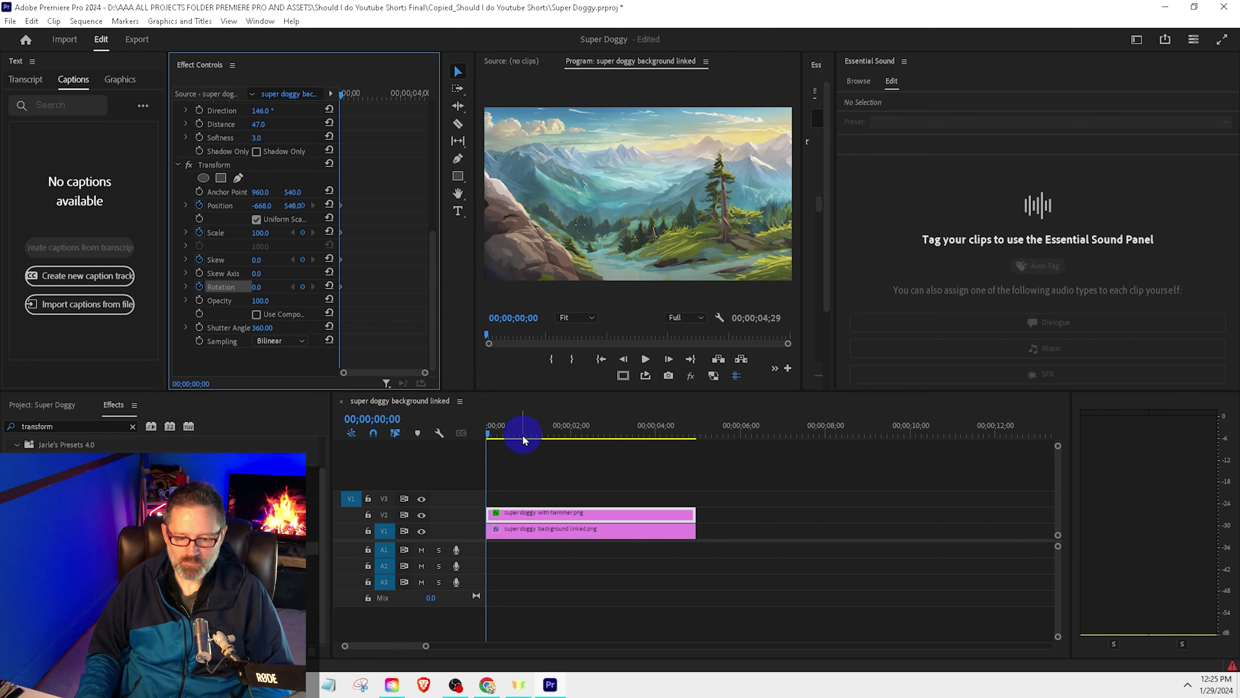
# Step: Move the playhead to 00;00;02;20 and apply the "1080 x 1920 rule of thirds" guide template to the program monitor
pyautogui.moveTo(523, 435); pyautogui.dragTo(599, 434)
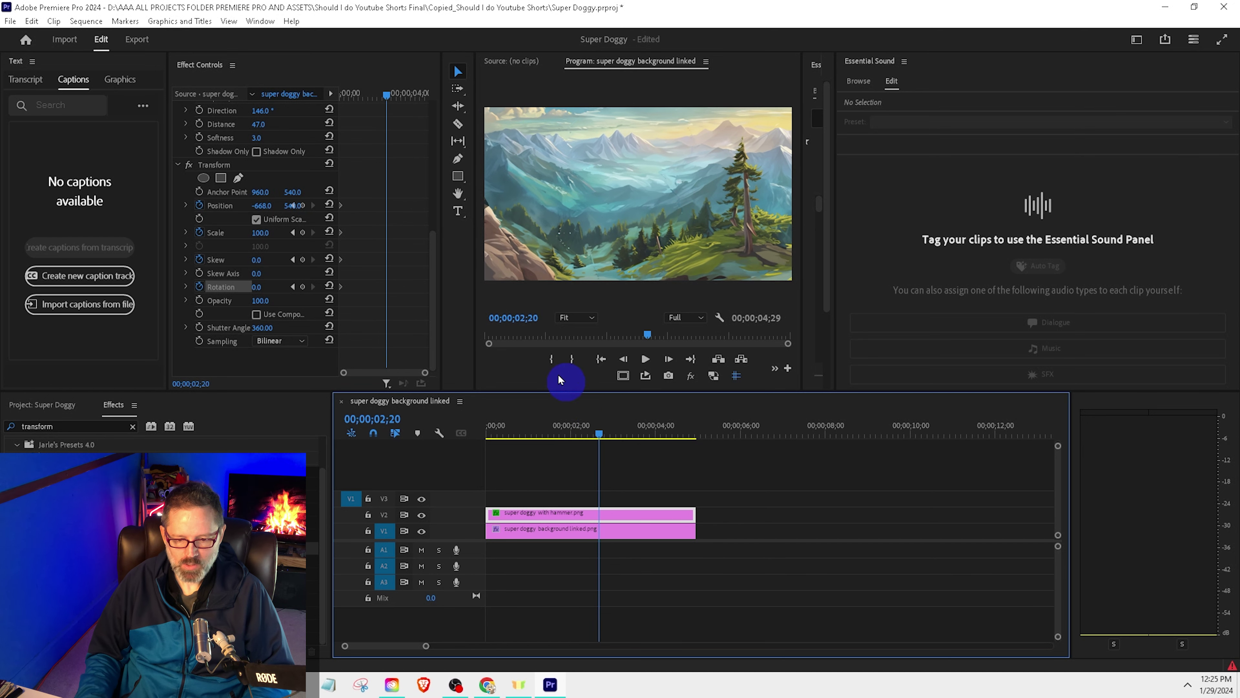
pyautogui.click(645, 206)
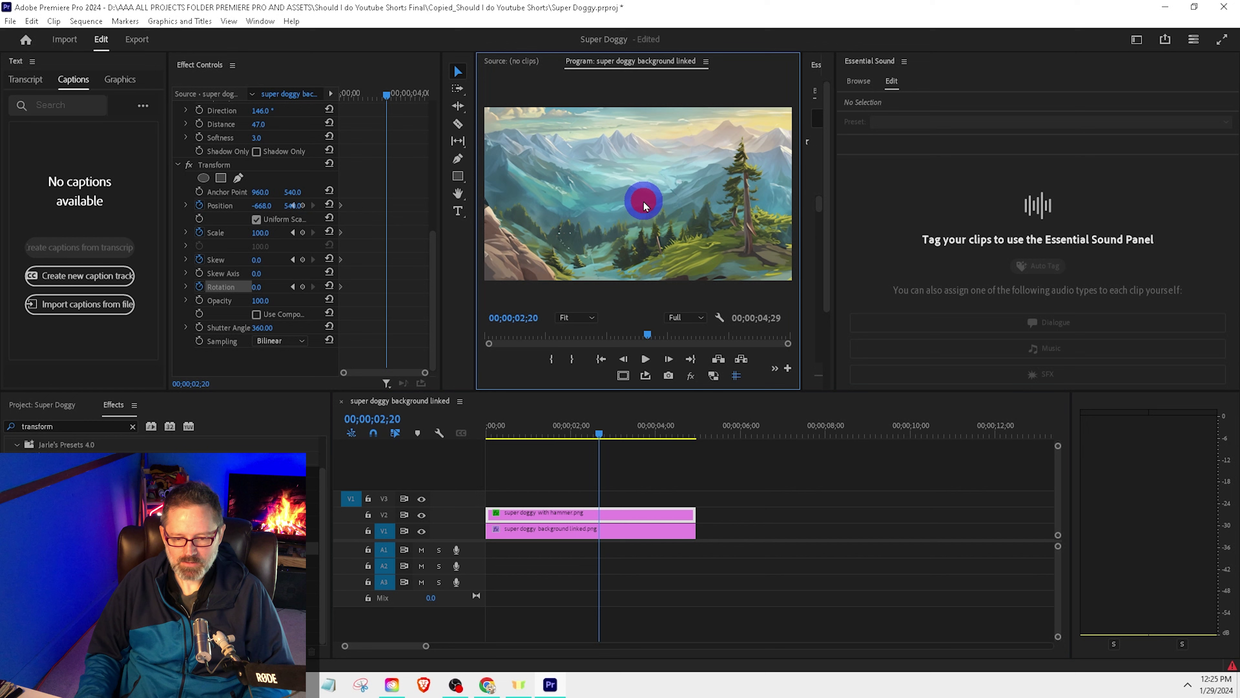
pyautogui.click(230, 21)
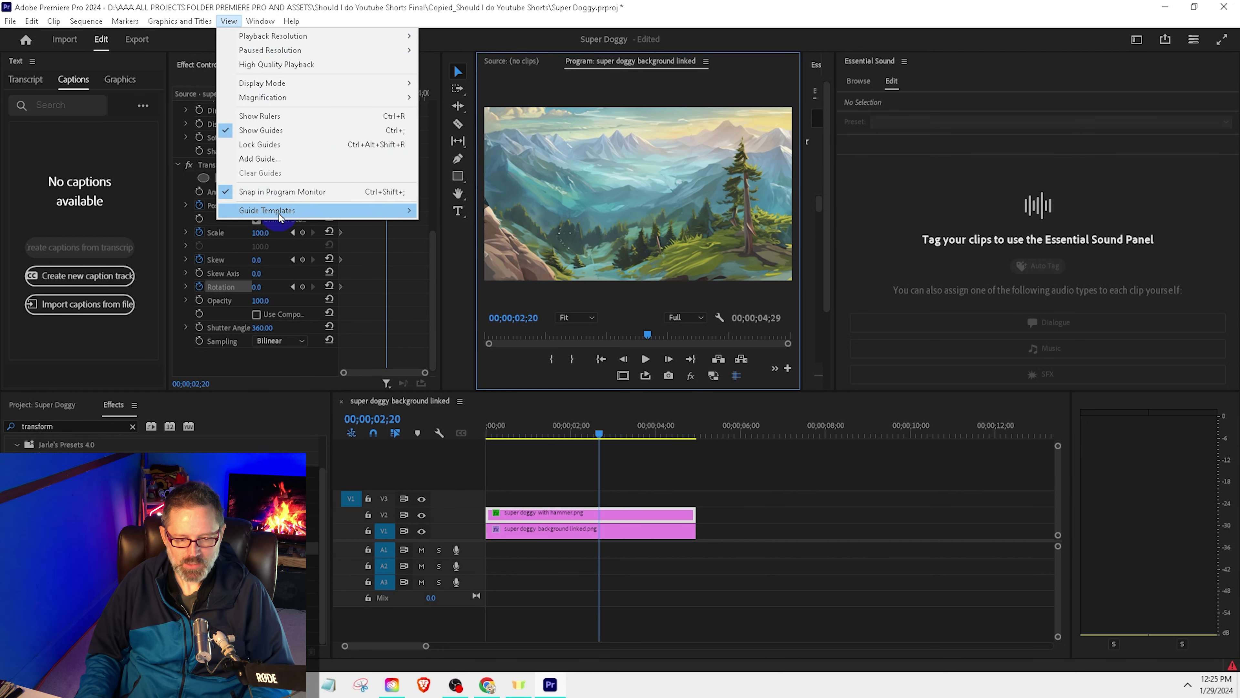
pyautogui.moveTo(281, 217)
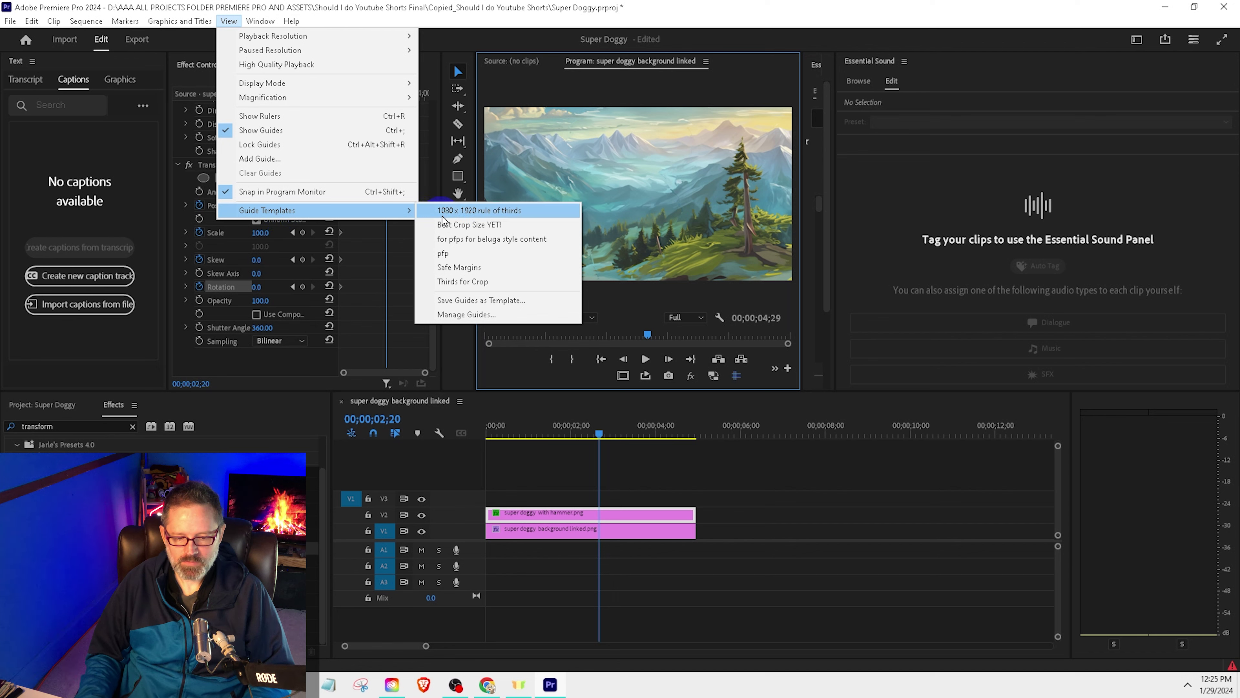
pyautogui.click(442, 215)
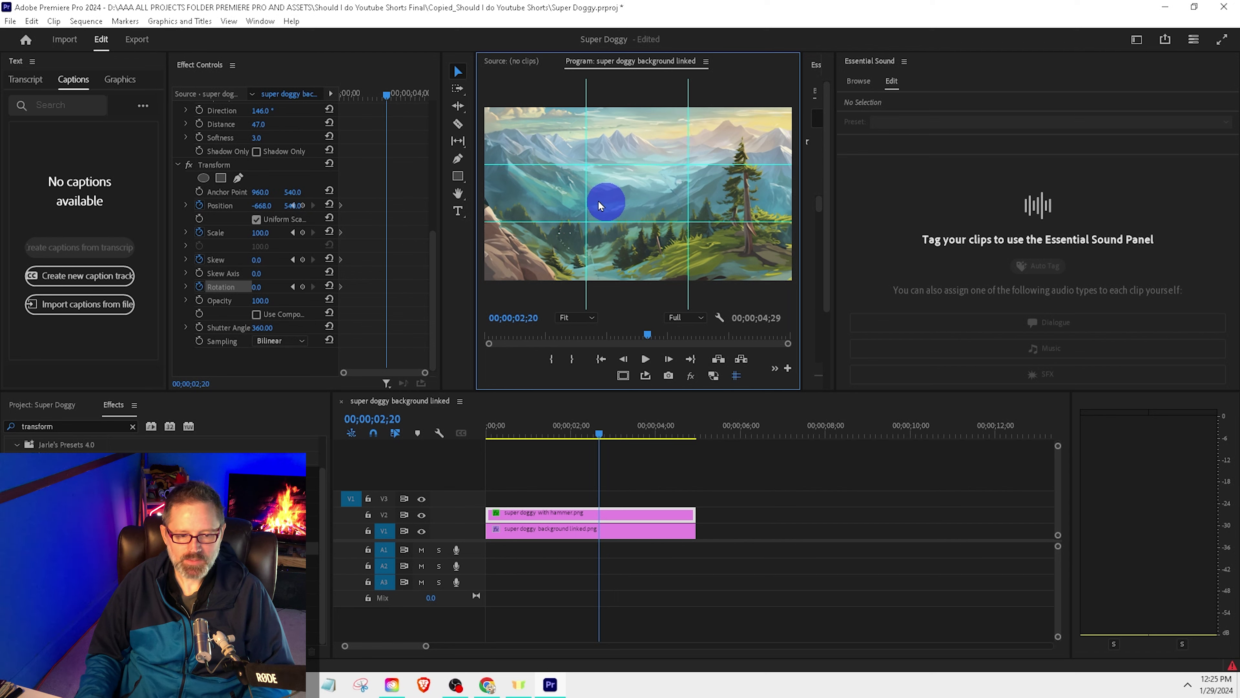
pyautogui.click(229, 21)
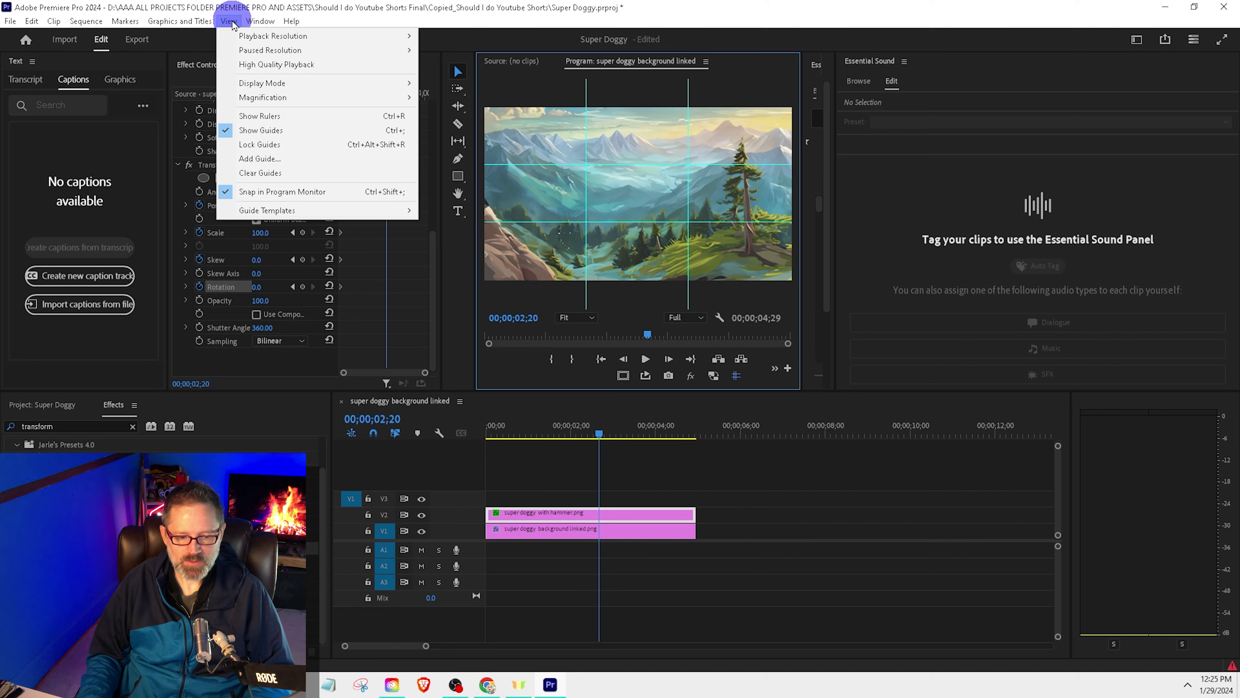
pyautogui.click(268, 159)
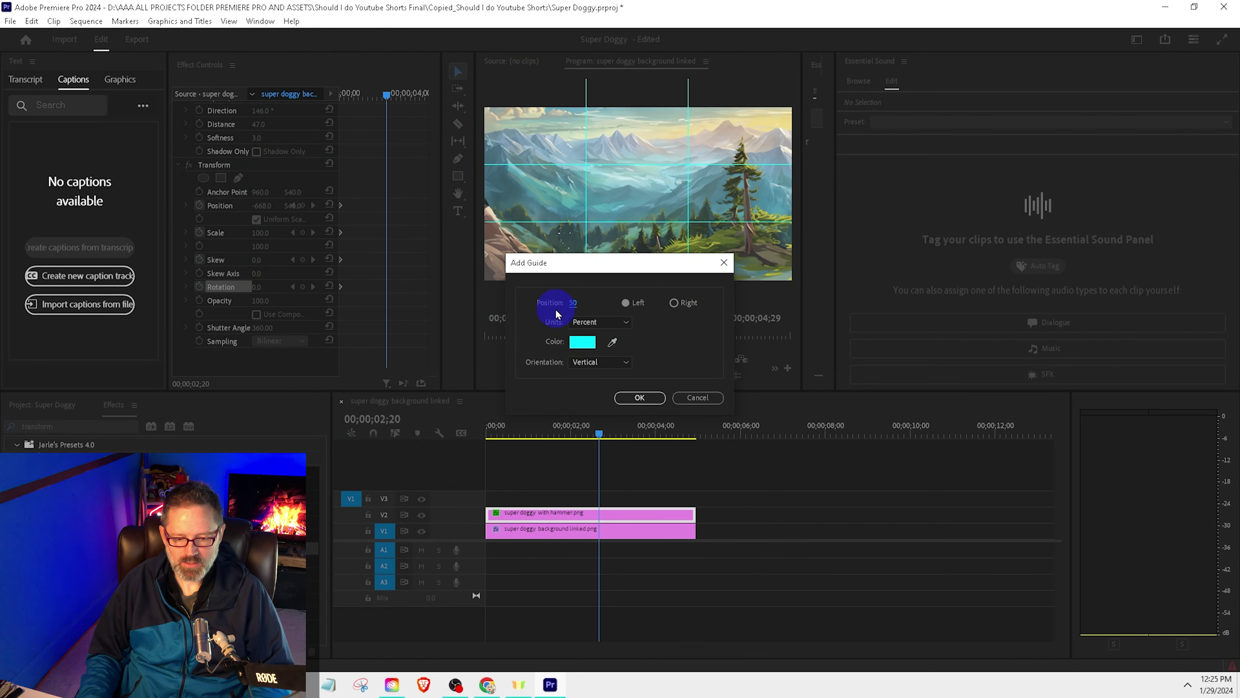
pyautogui.click(698, 398)
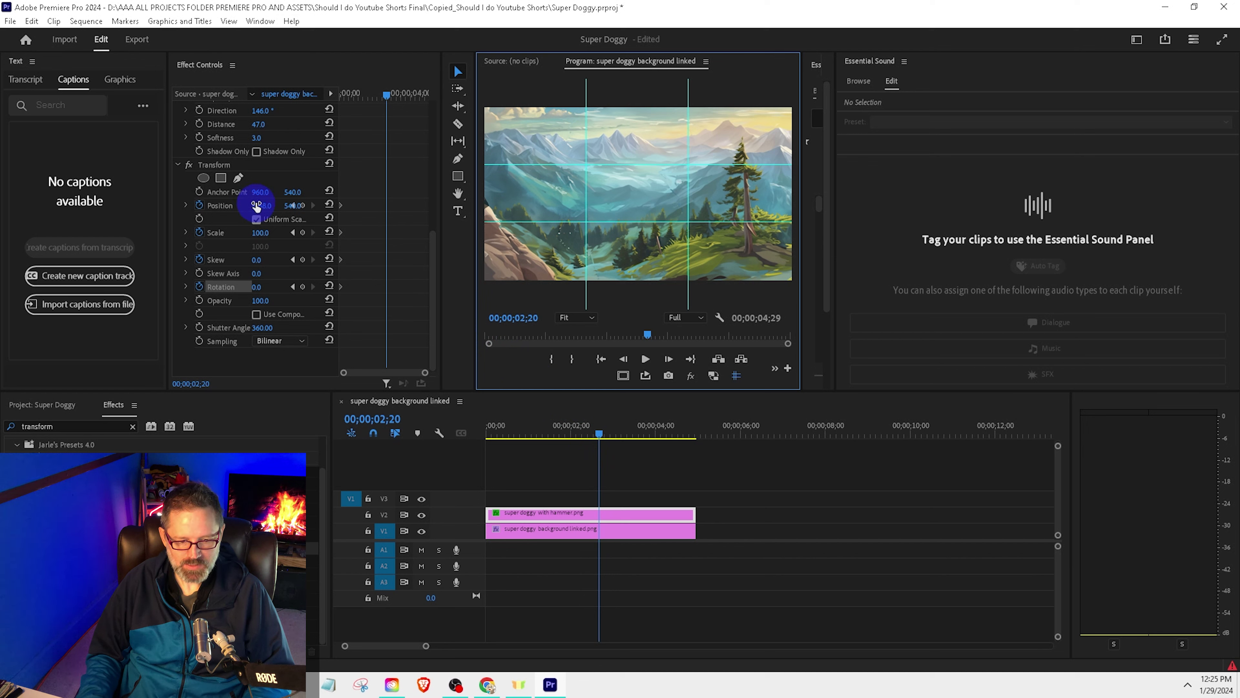
# Step: Set the doggy's horizontal Transform Position to 947 at 00;00;02;20 and play back the move into frame
pyautogui.moveTo(257, 206); pyautogui.dragTo(170, 227)
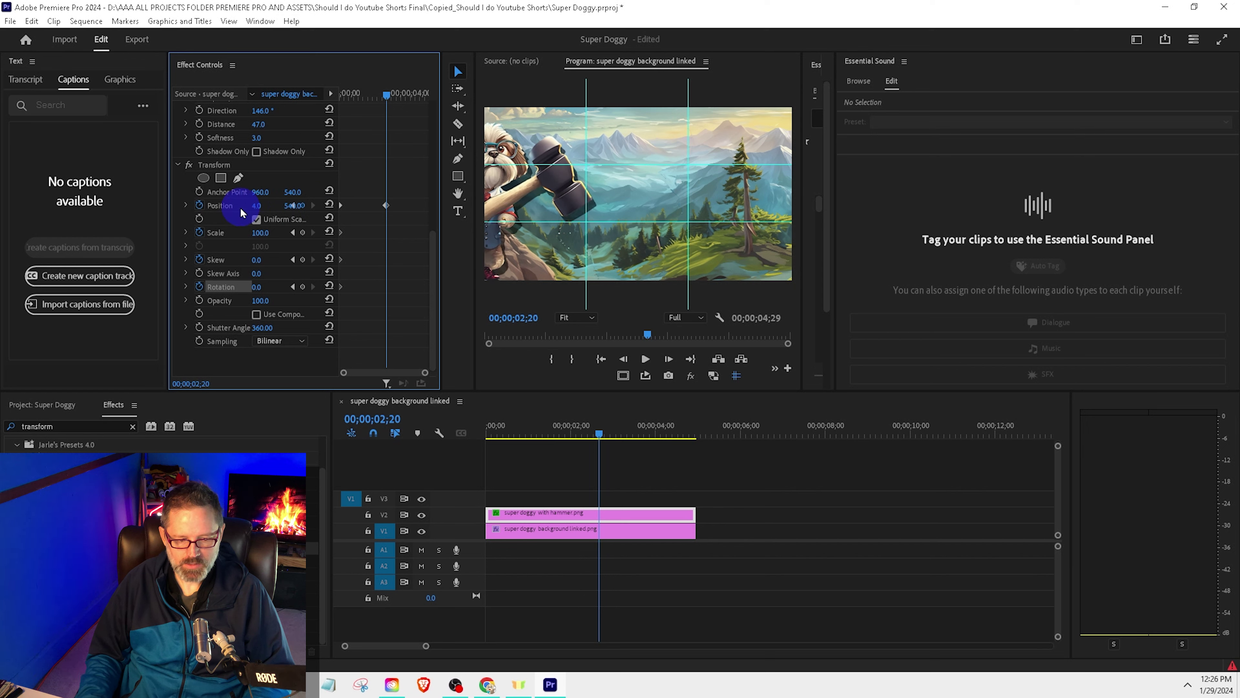
pyautogui.moveTo(241, 211); pyautogui.dragTo(884, 248)
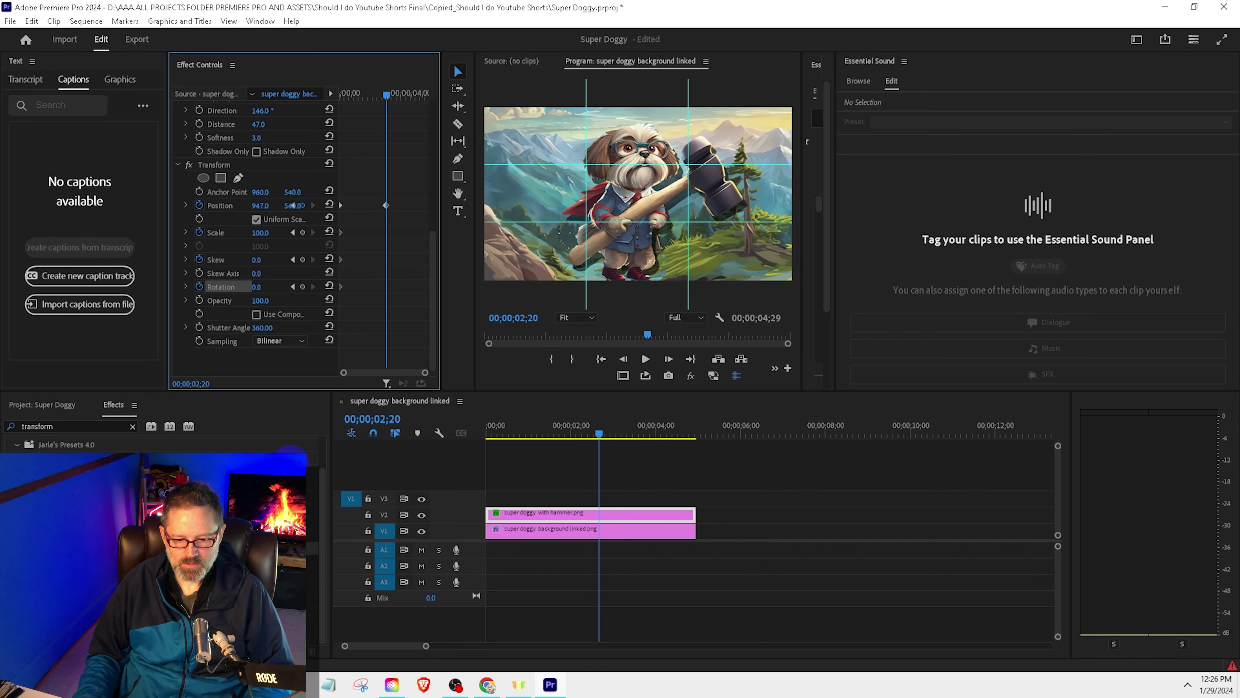
pyautogui.moveTo(599, 434); pyautogui.dragTo(513, 435)
pyautogui.press('space')
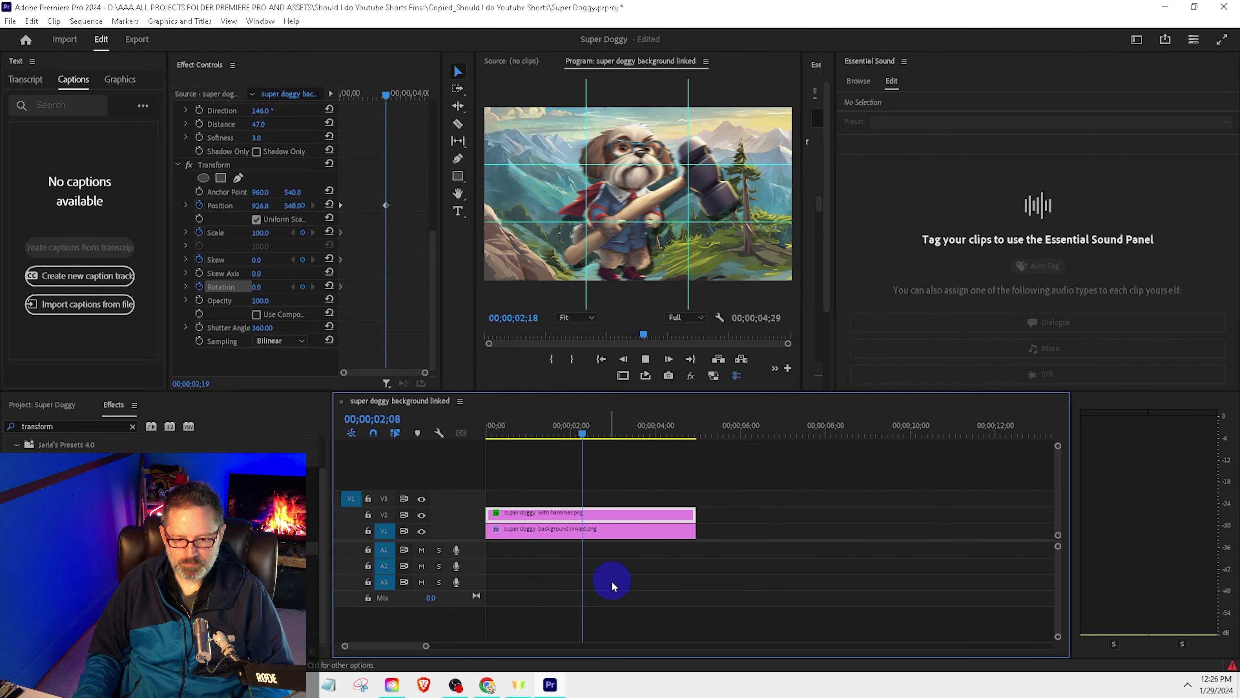
# Step: Keyframe the doggy's Transform Scale at 107 at 00;00;02;18
pyautogui.click(560, 442)
pyautogui.moveTo(560, 445); pyautogui.dragTo(598, 444)
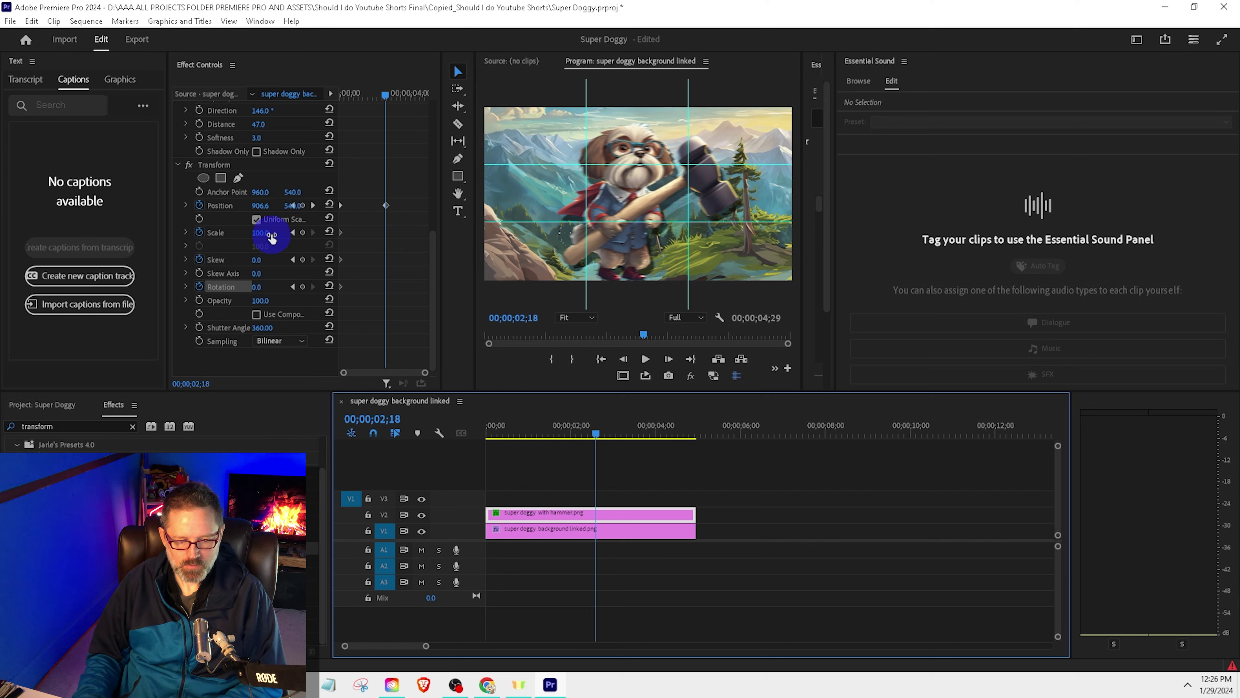
pyautogui.click(263, 234)
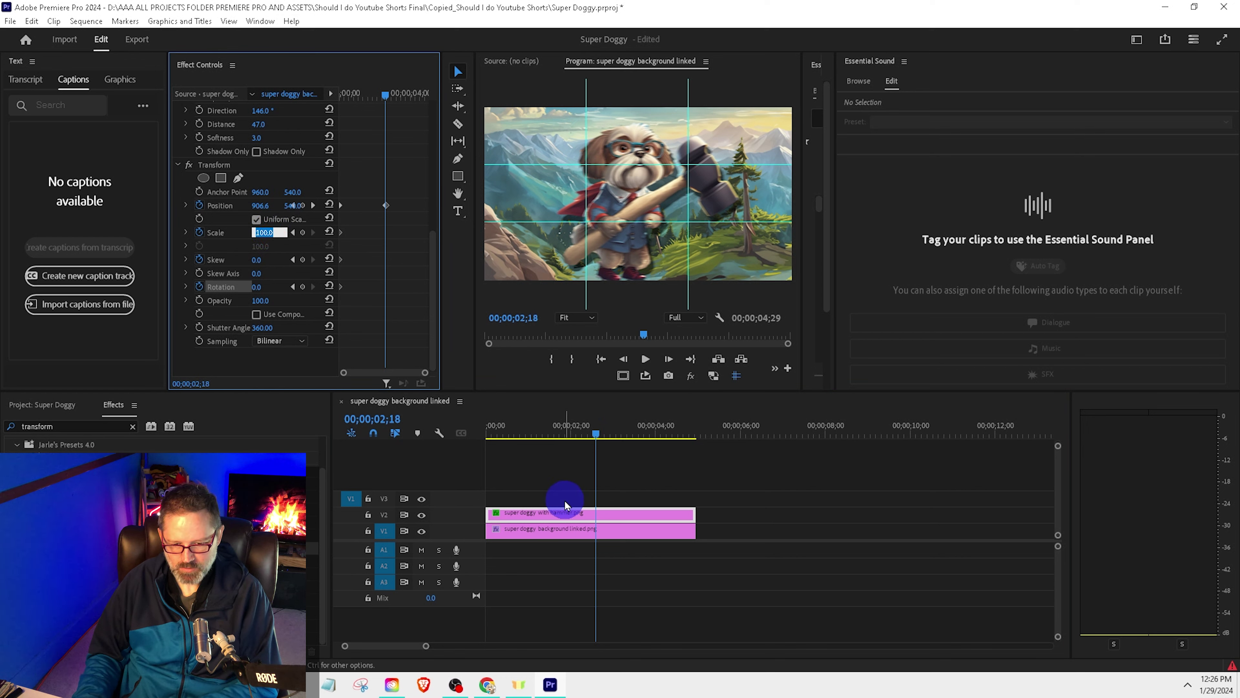
pyautogui.write('107')
pyautogui.press('Return')
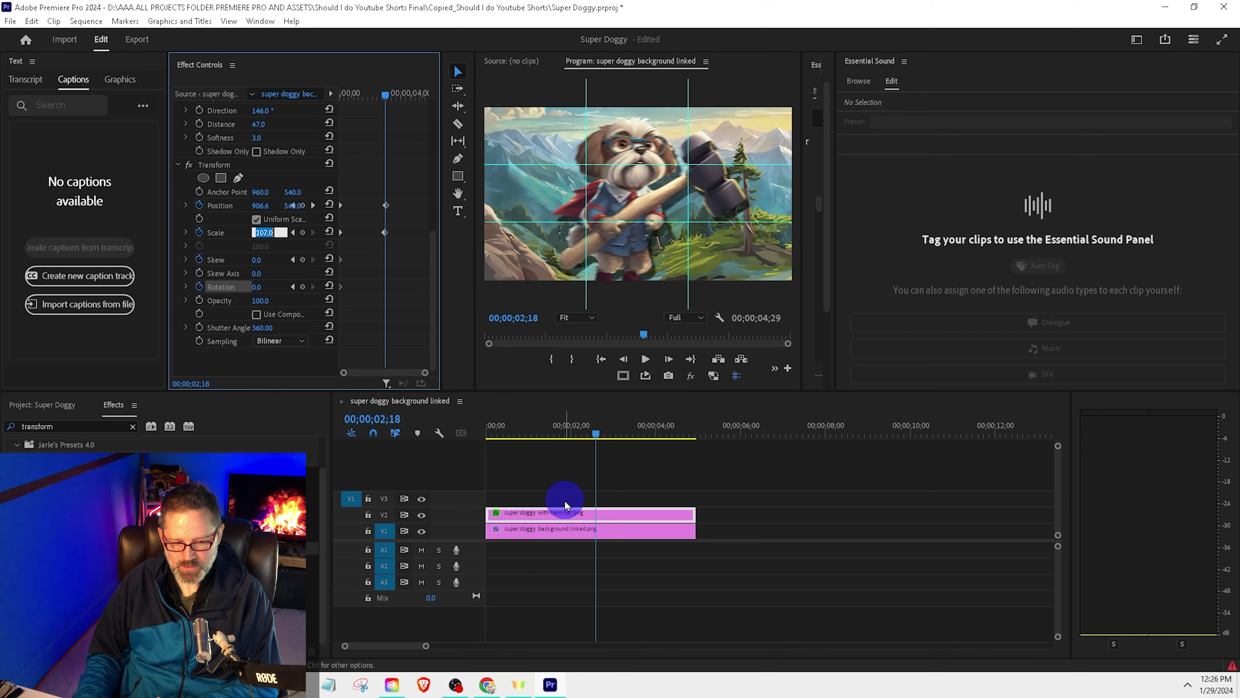
# Step: Play the sequence from the start to review the doggy's slide-in and scaling
pyautogui.moveTo(594, 436); pyautogui.dragTo(574, 437)
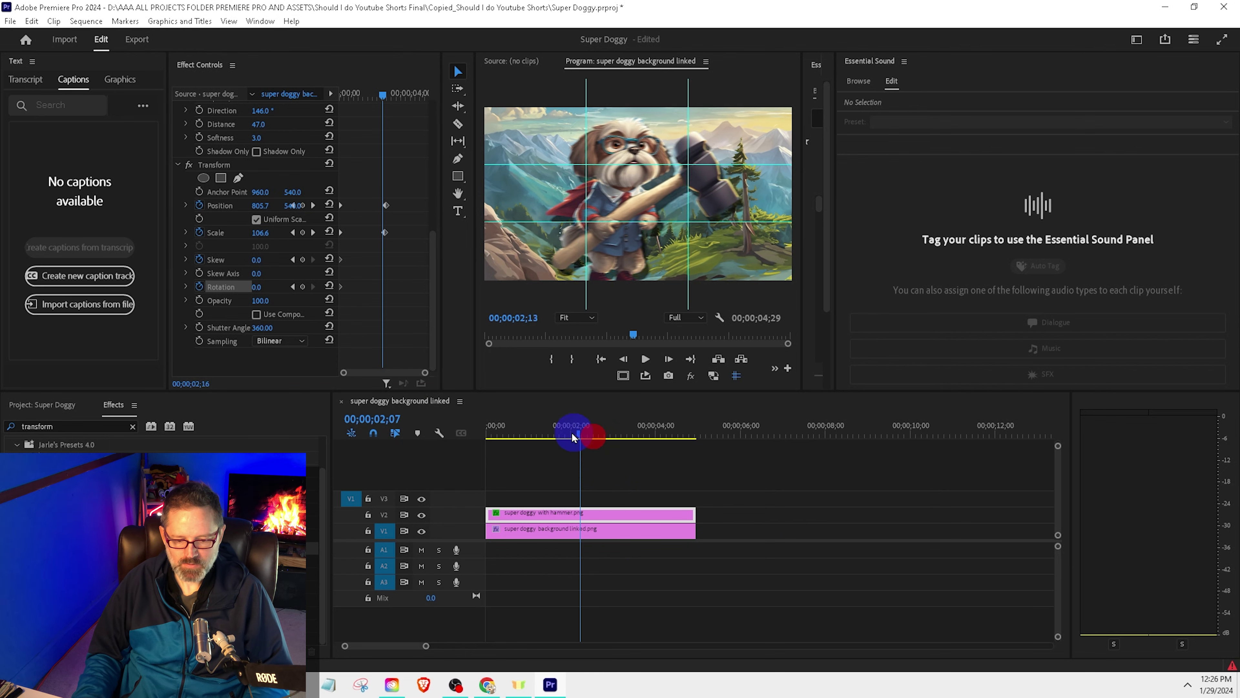
pyautogui.press('Home')
pyautogui.press('space')
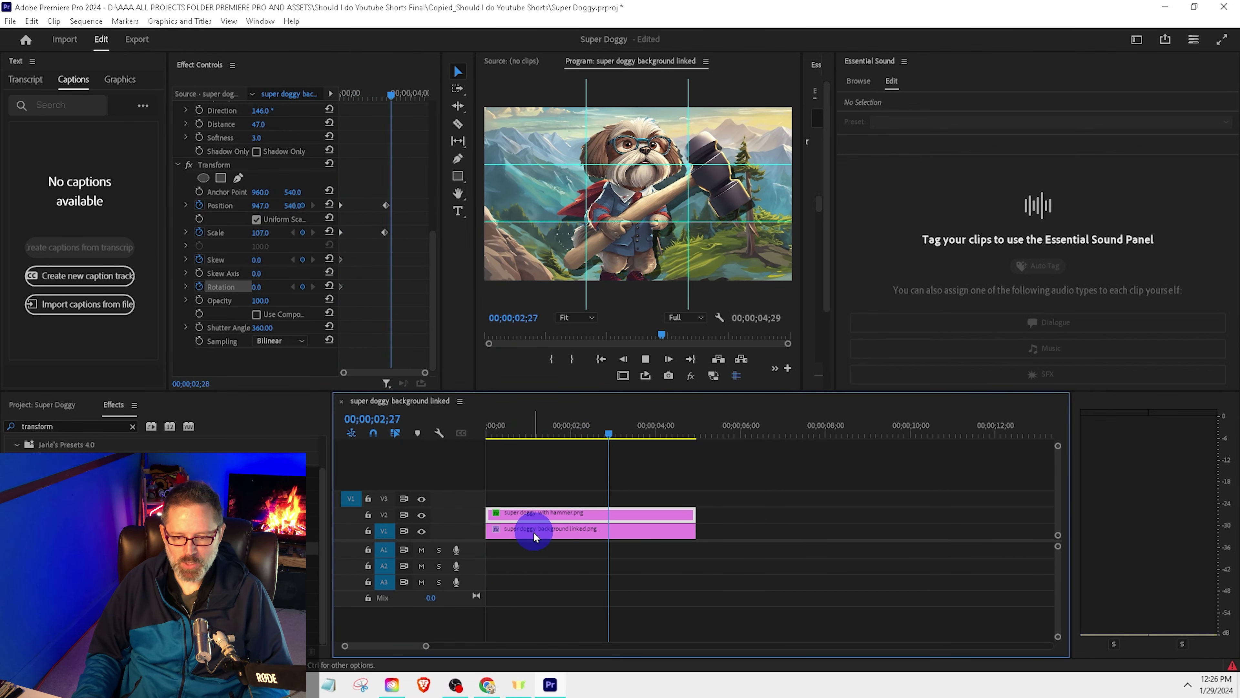
pyautogui.press('space')
pyautogui.moveTo(586, 437); pyautogui.dragTo(497, 449)
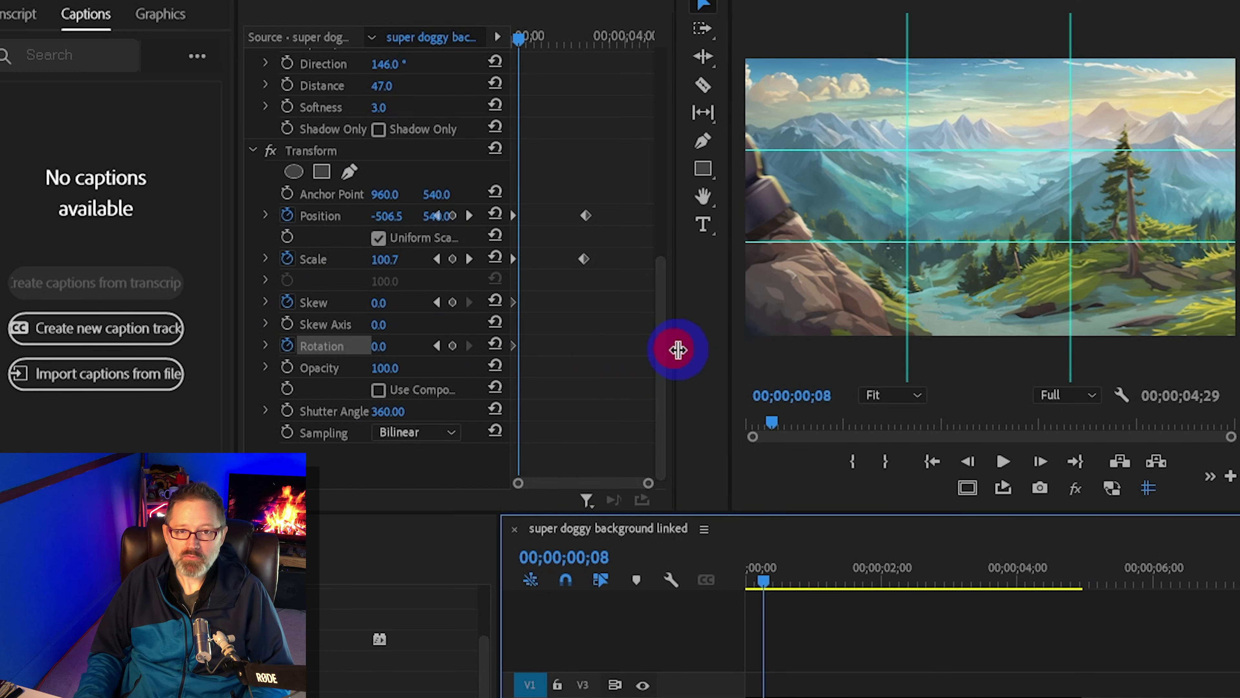
# Step: Widen the Effect Controls area and enlarge its keyframe timeline by narrowing the property columns
pyautogui.moveTo(442, 289); pyautogui.dragTo(550, 302)
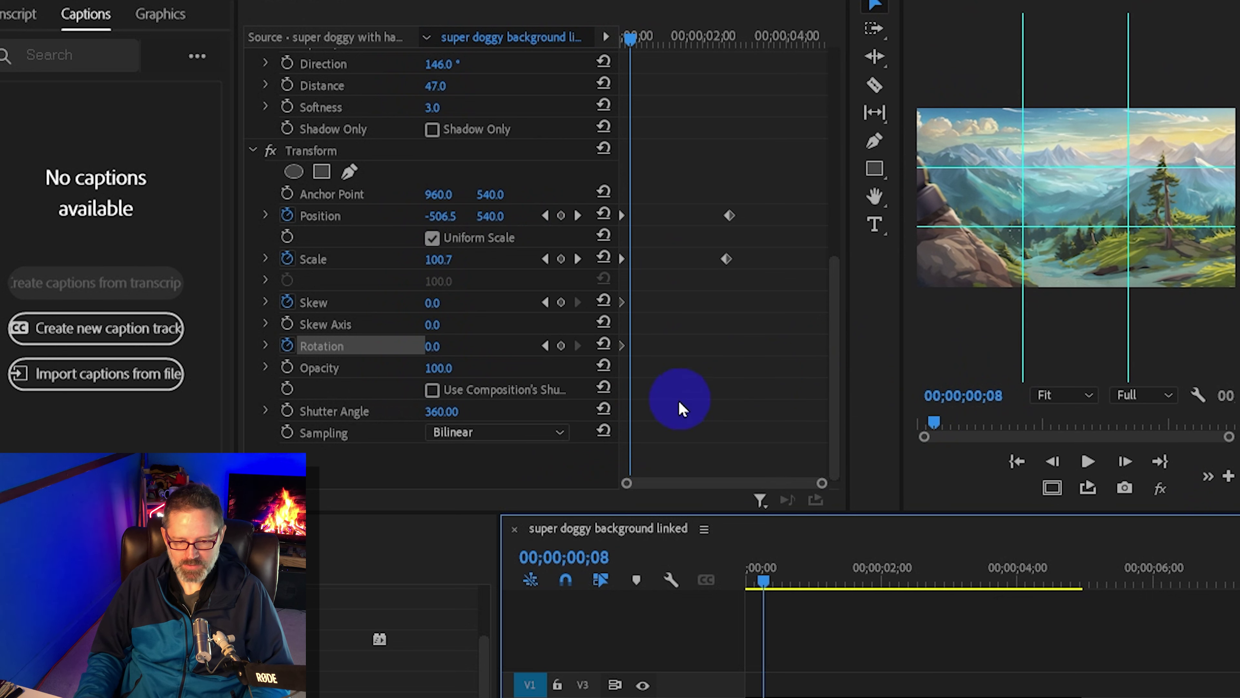
pyautogui.click(600, 385)
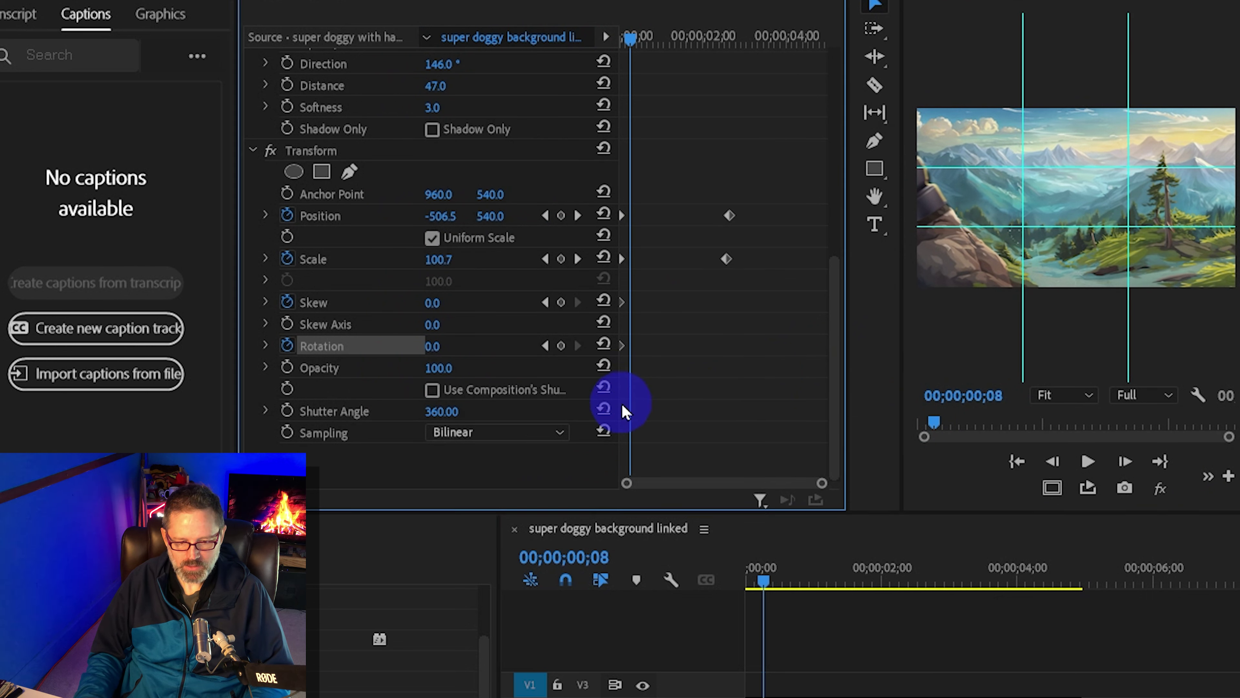
pyautogui.moveTo(616, 396); pyautogui.dragTo(490, 407)
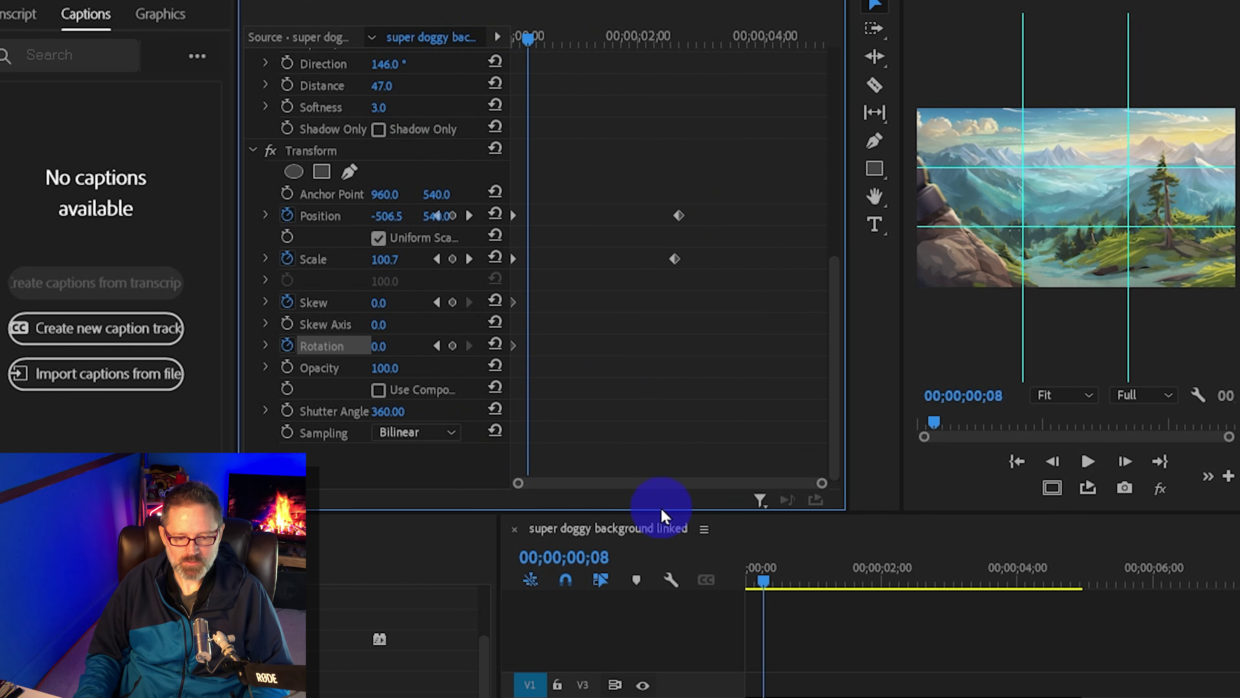
# Step: Add a Rotation keyframe of 2° to the doggy's Transform effect at 00;00;00;13
pyautogui.moveTo(778, 582); pyautogui.dragTo(748, 589)
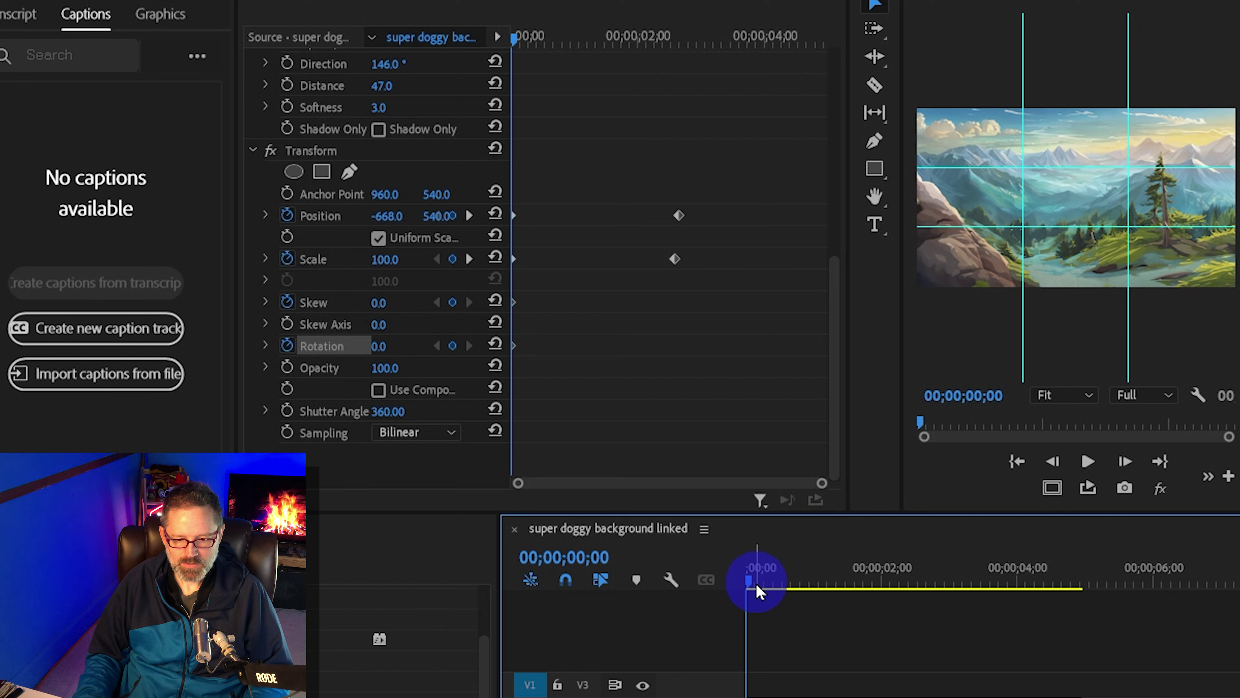
pyautogui.moveTo(756, 591); pyautogui.dragTo(781, 595)
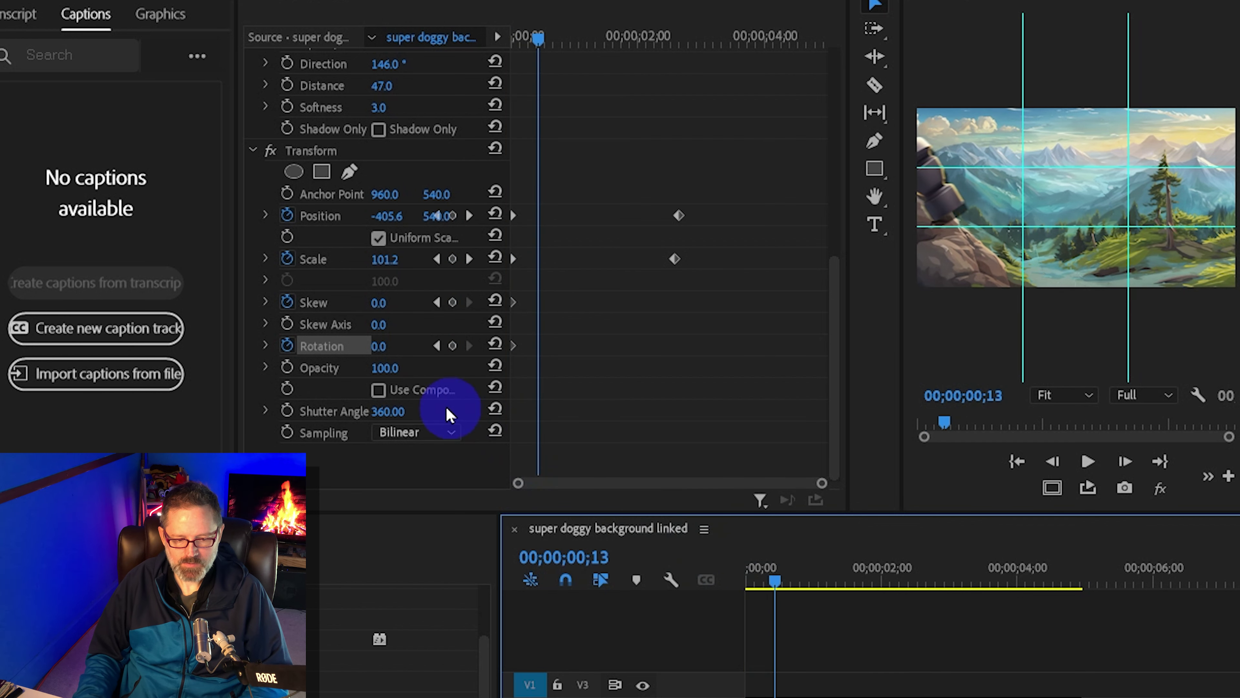
pyautogui.click(385, 346)
pyautogui.write('1')
pyautogui.press('Return')
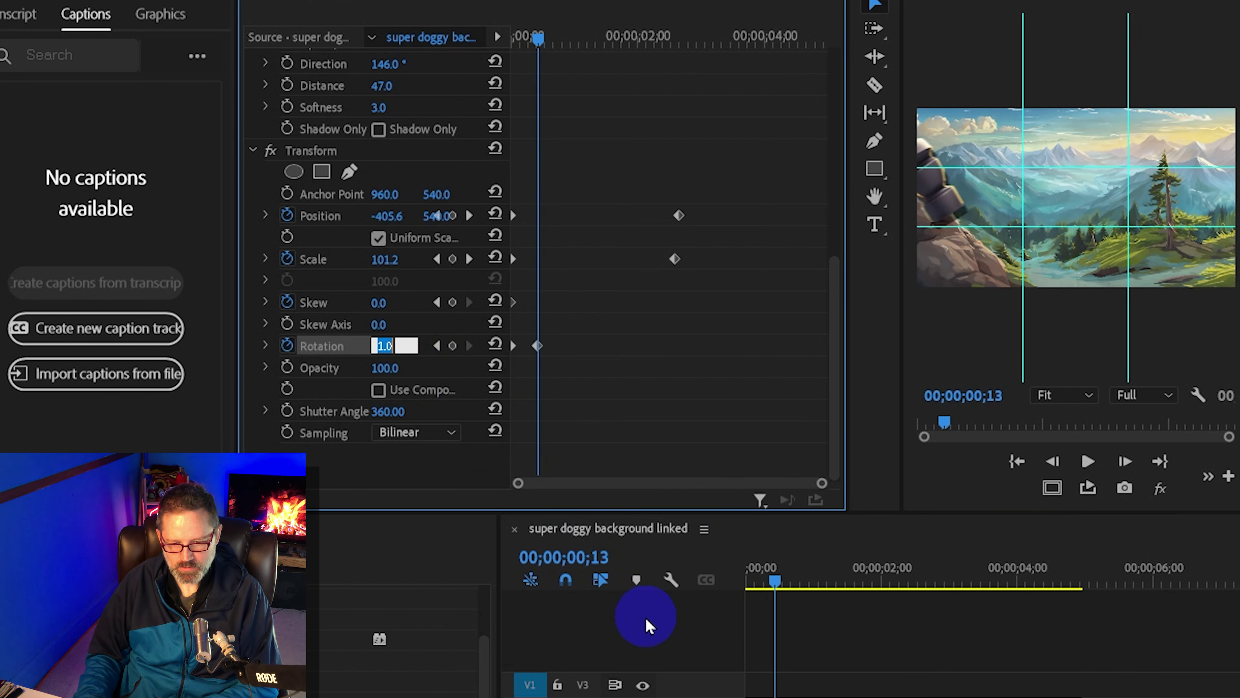
pyautogui.write('2')
pyautogui.press('Return')
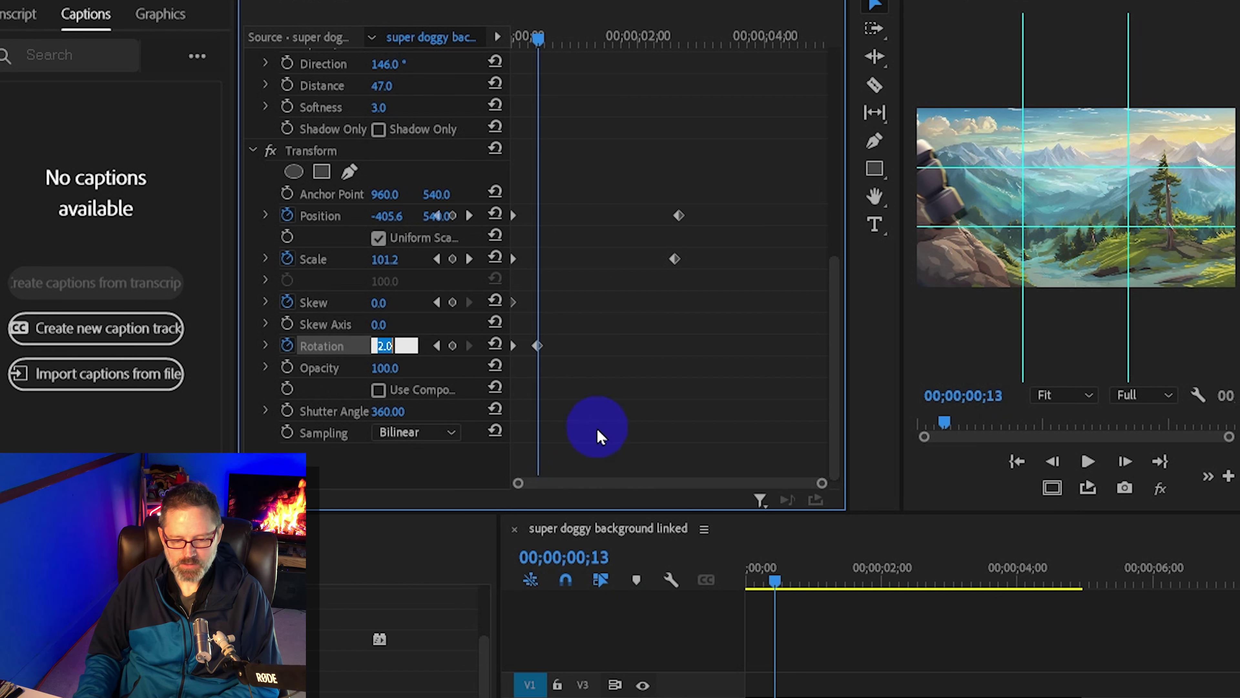
# Step: Advance three frames to 00;00;00;16 and reset the doggy's Transform Rotation to 0°
pyautogui.click(1126, 462)
pyautogui.click(1125, 461)
pyautogui.click(1125, 461)
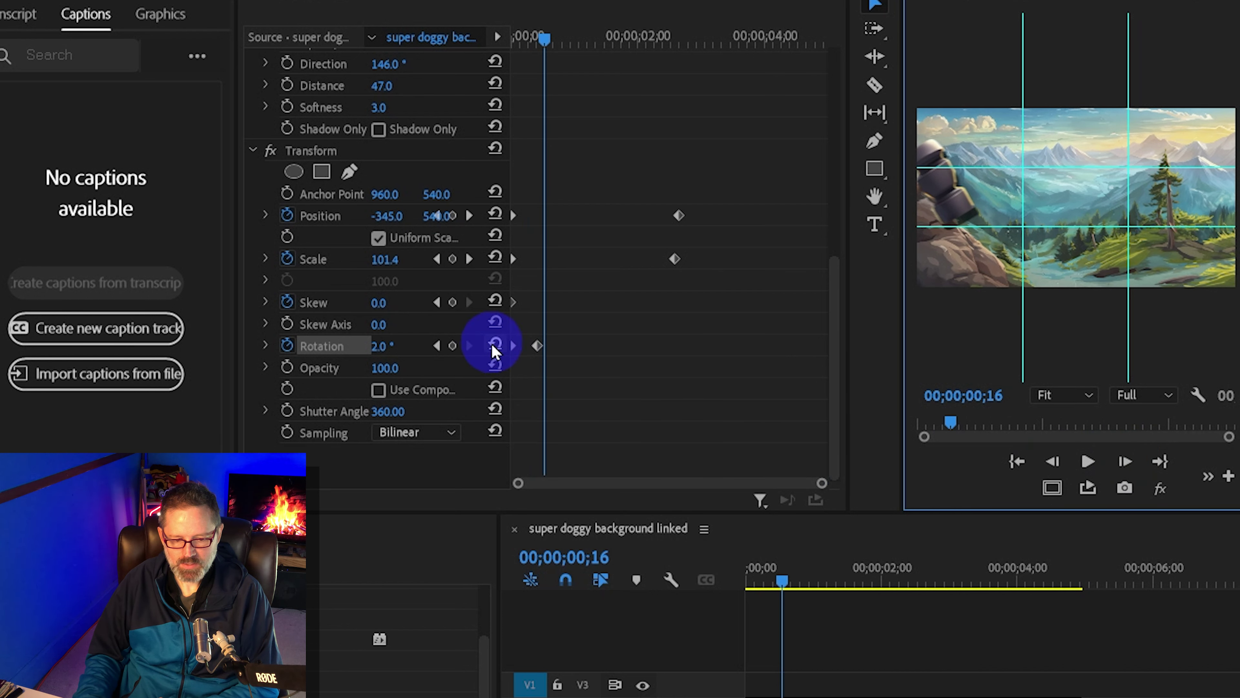
pyautogui.click(497, 347)
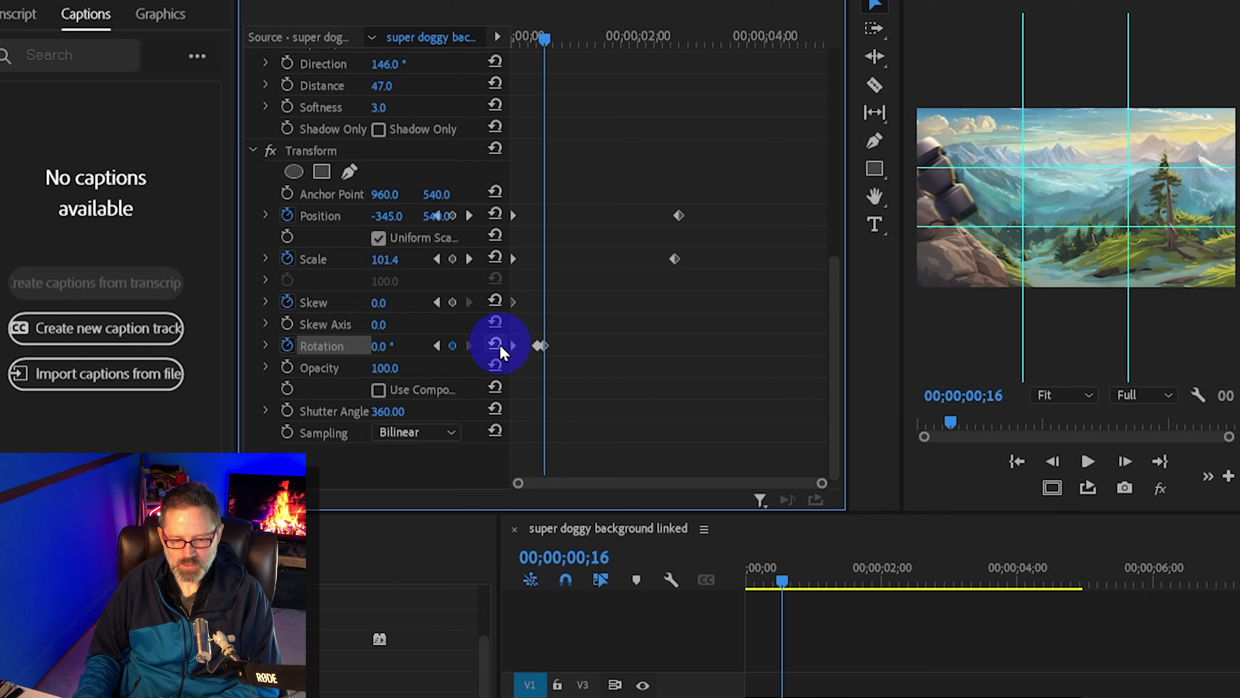
# Step: Advance three frames to 00;00;00;19 and keyframe the doggy's Transform Rotation at -3°
pyautogui.click(1127, 464)
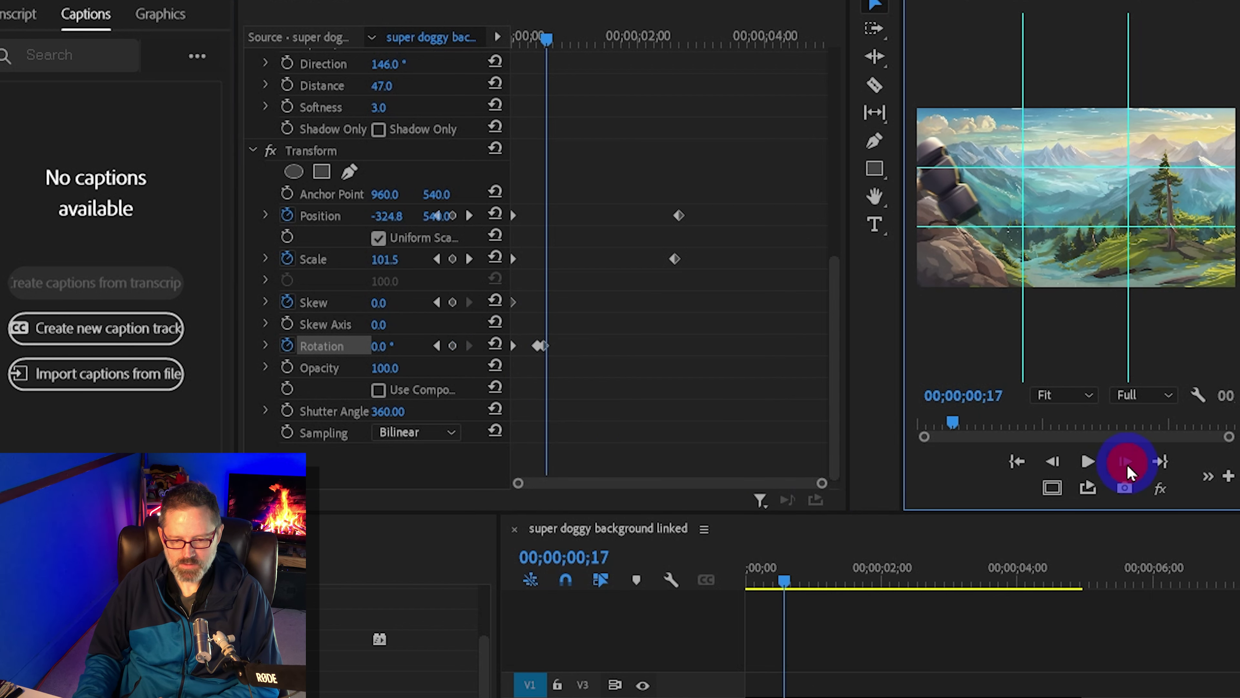
pyautogui.click(1126, 463)
pyautogui.click(1126, 464)
pyautogui.click(385, 345)
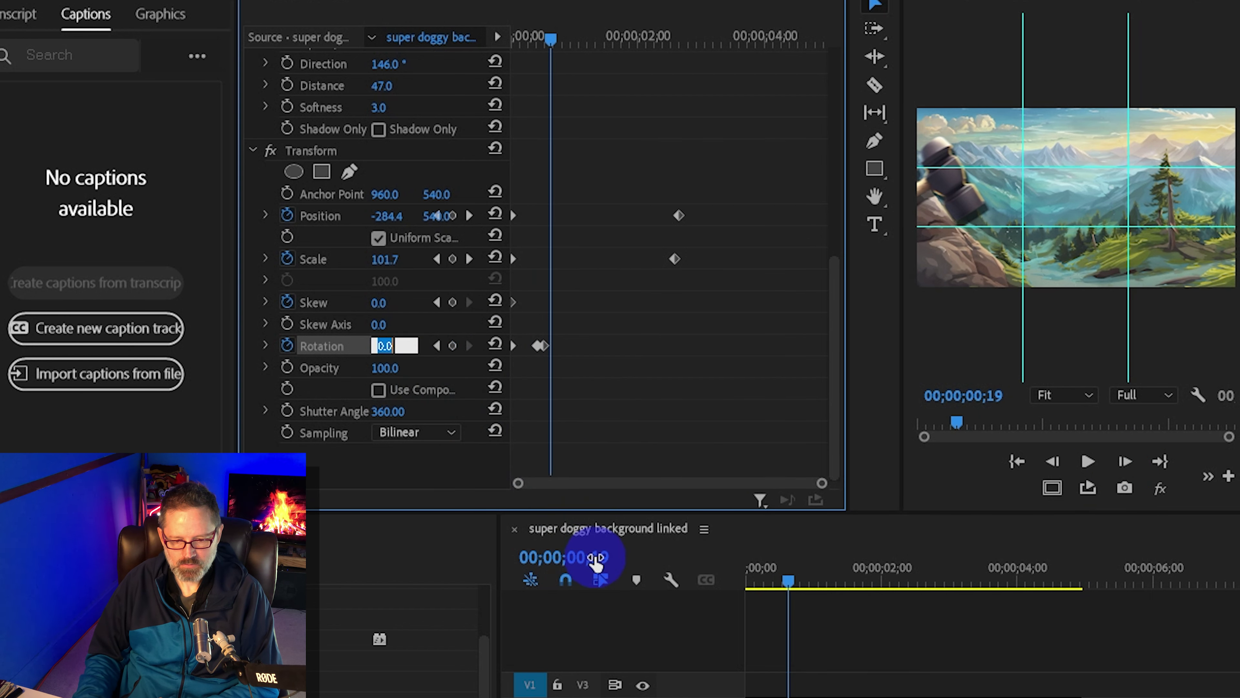
pyautogui.press('Up')
pyautogui.press('Down')
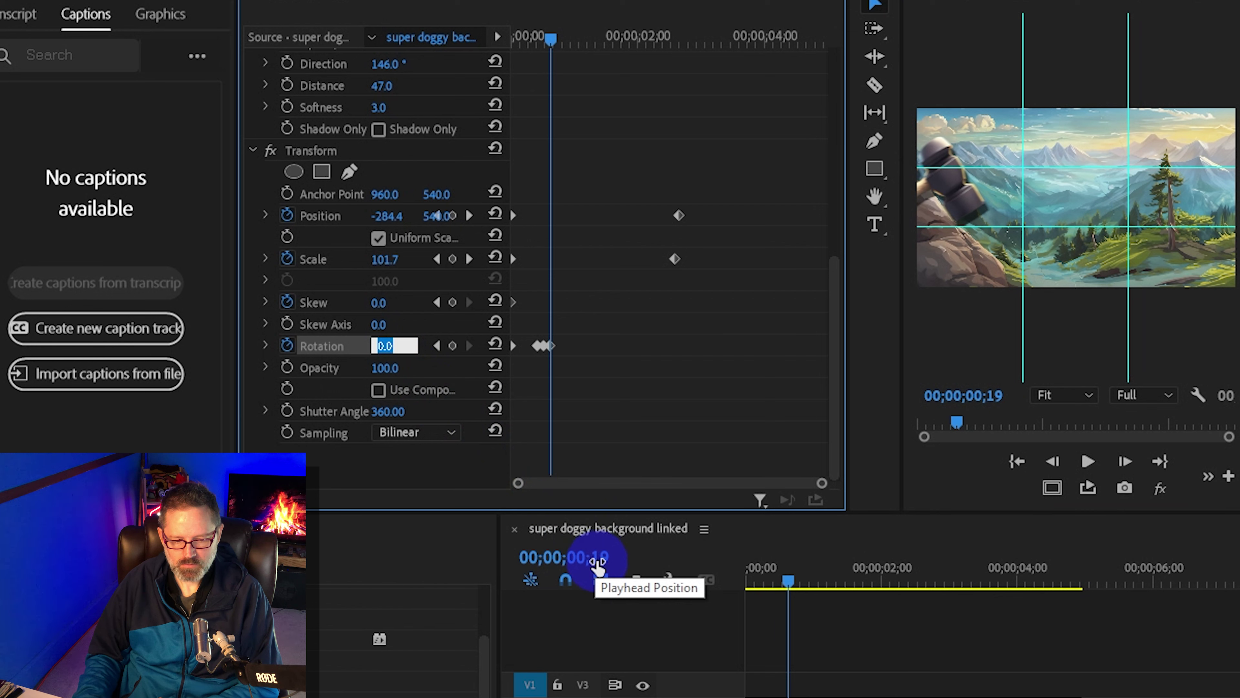
pyautogui.press('Down')
pyautogui.press('Down')
pyautogui.press('Down')
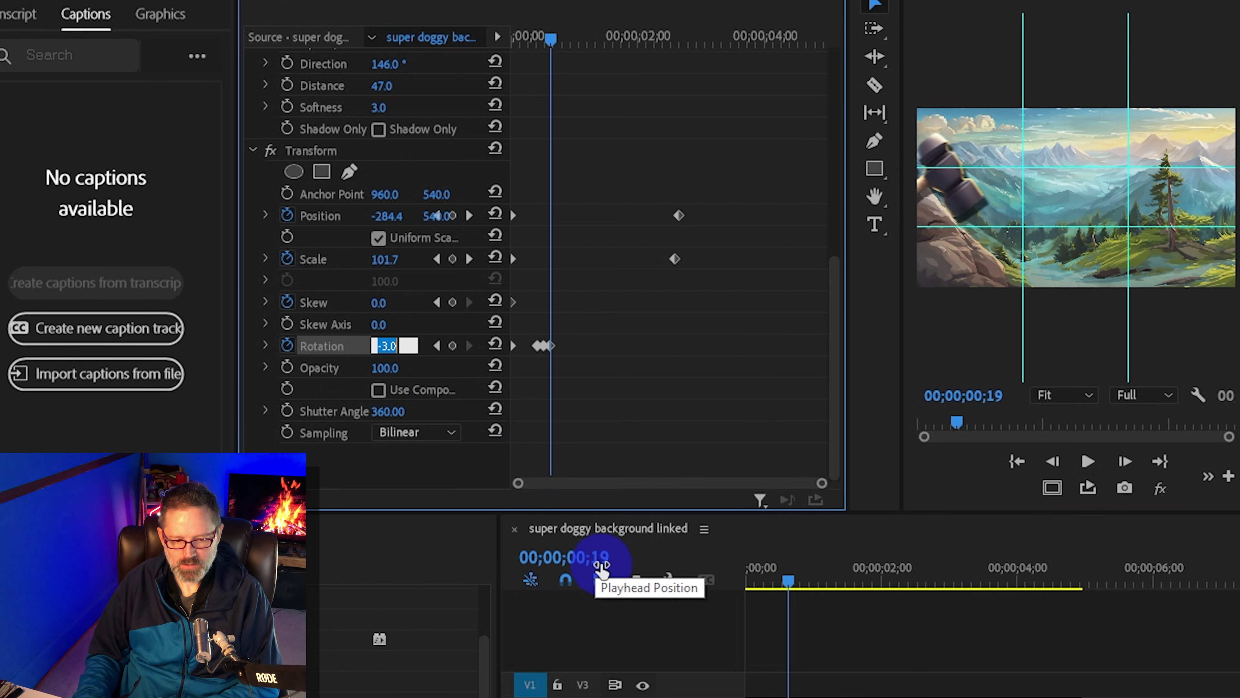
# Step: Advance three frames to 00;00;00;22 and reset the doggy's Transform Rotation to 0°
pyautogui.click(1125, 461)
pyautogui.click(1125, 461)
pyautogui.click(1125, 461)
pyautogui.click(395, 344)
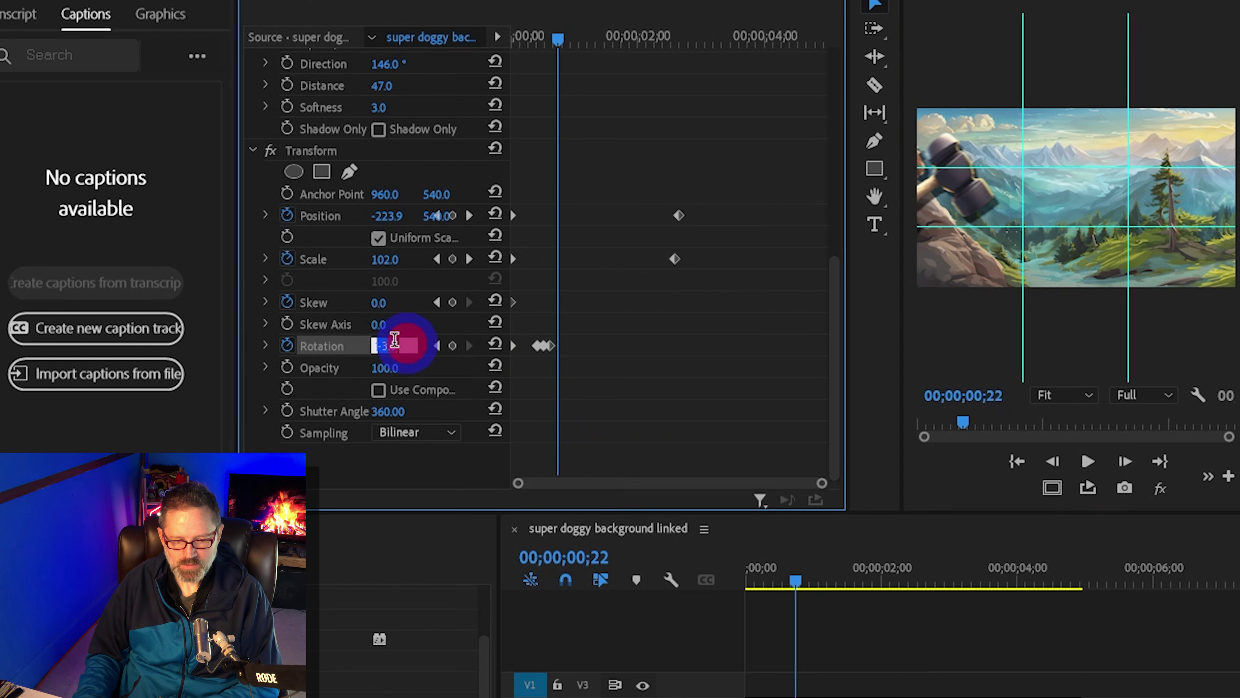
pyautogui.click(495, 345)
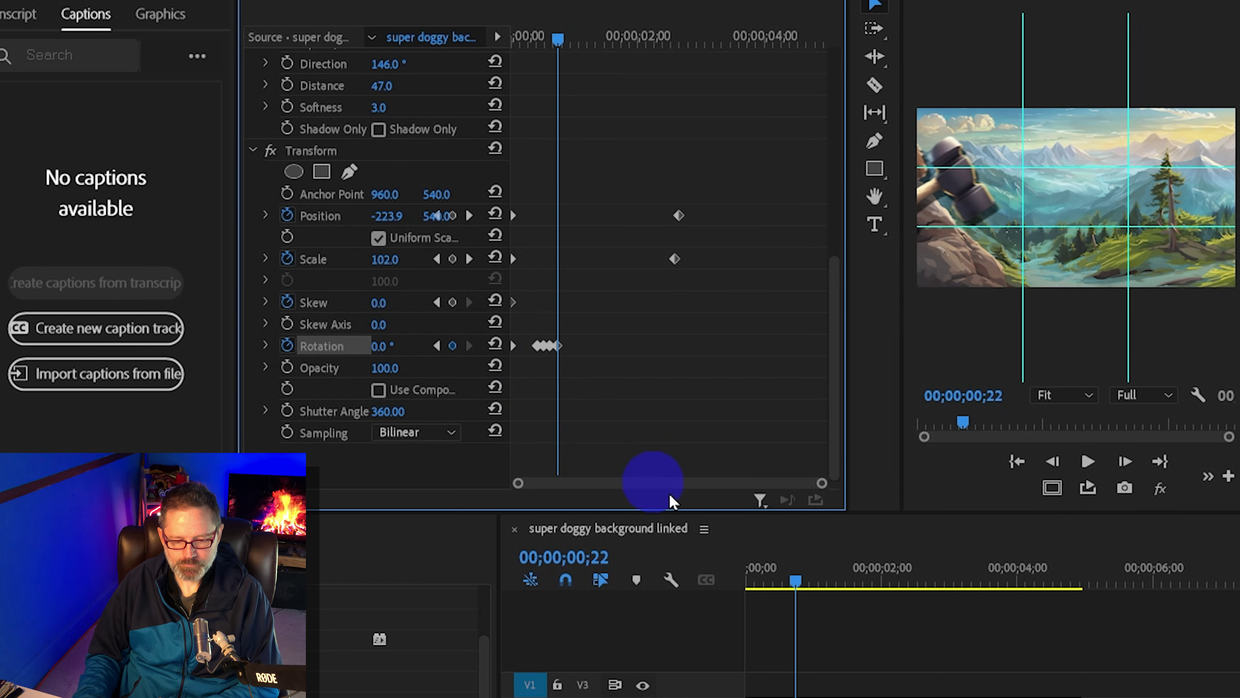
# Step: Keyframe the doggy's Transform Rotation at 3° at 00;00;00;25 and return to the sequence start to preview the wobble
pyautogui.click(1125, 462)
pyautogui.click(1125, 461)
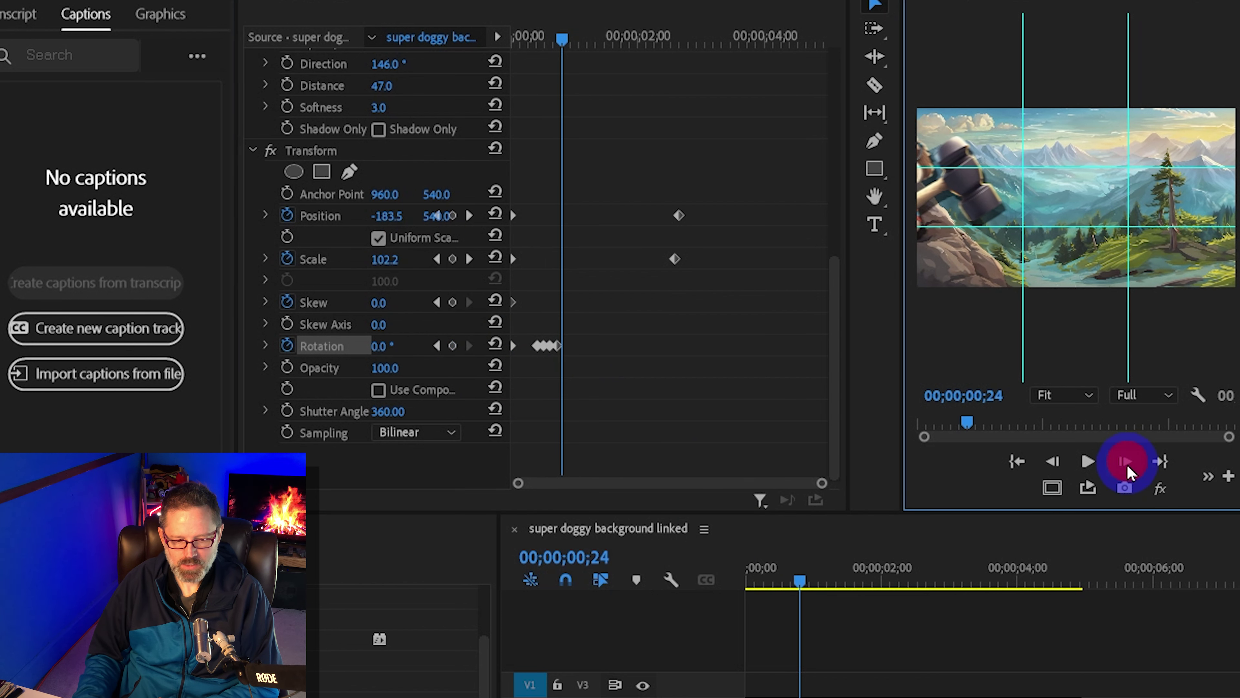
pyautogui.click(1125, 462)
pyautogui.click(386, 346)
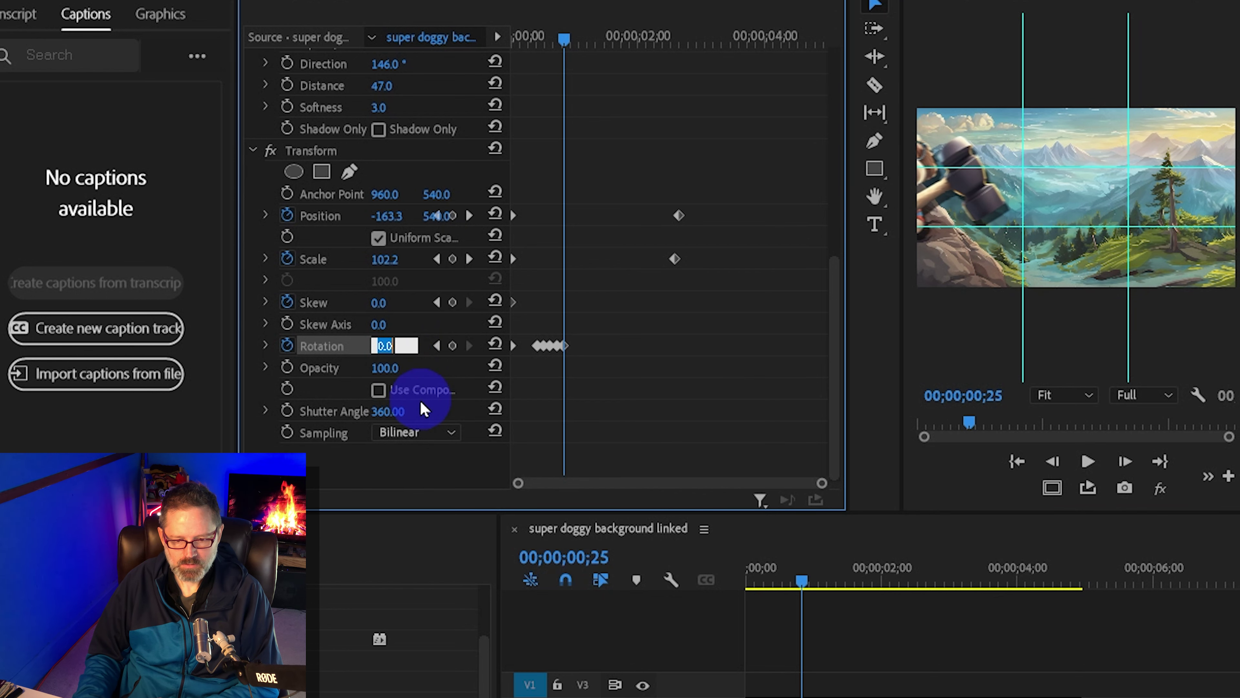
pyautogui.press('Up')
pyautogui.press('Up')
pyautogui.press('Up')
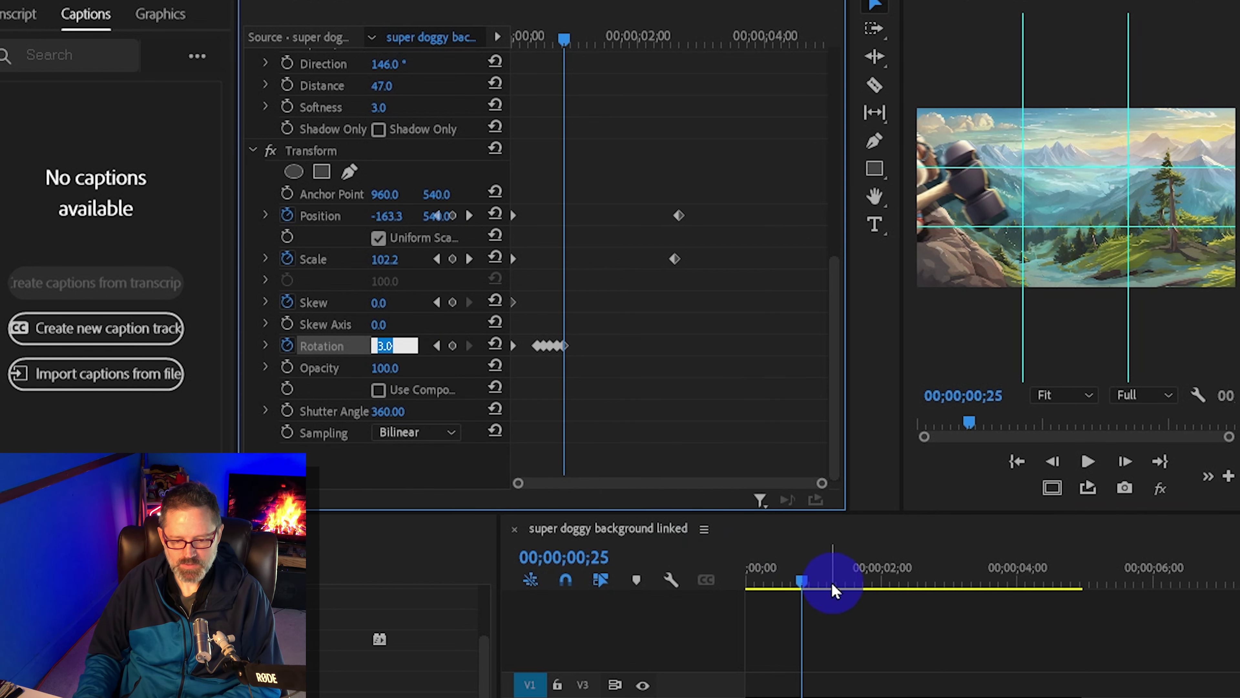
pyautogui.moveTo(831, 586); pyautogui.dragTo(711, 596)
pyautogui.press('space')
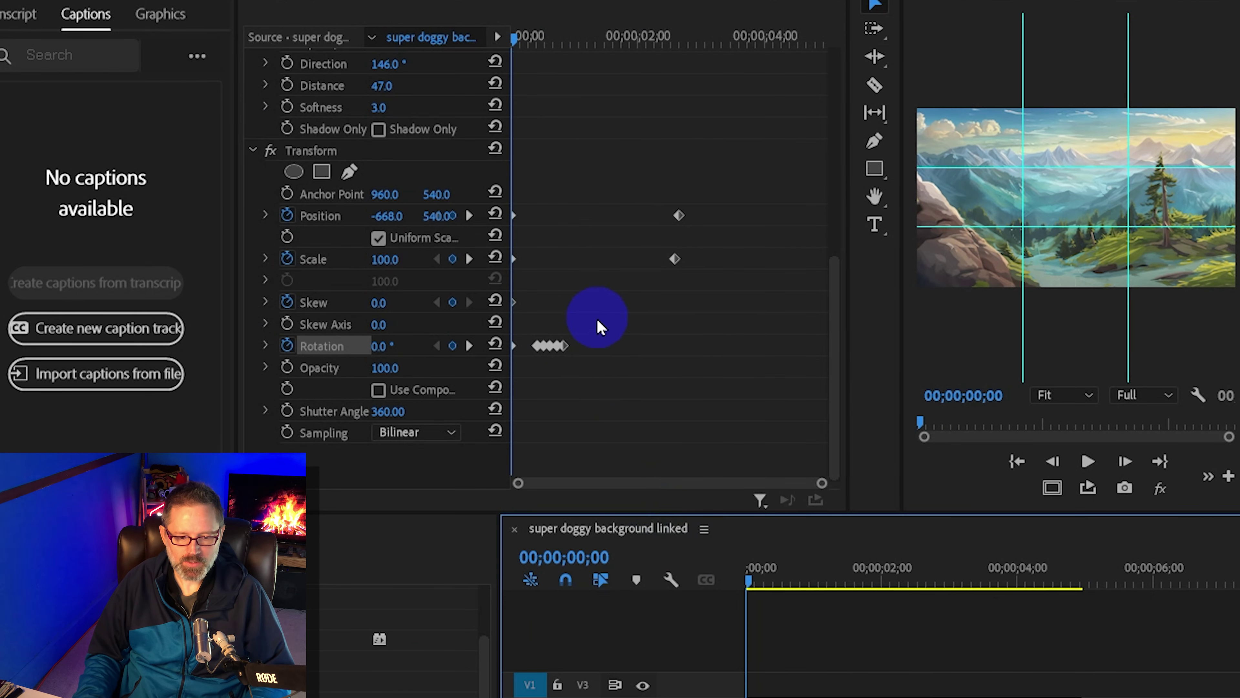
# Step: Copy the Rotation keyframes from 00;00;00;13 through 00;00;00;25, paste them at 00;00;00;27, and play back the extended wobble
pyautogui.moveTo(597, 322); pyautogui.dragTo(537, 375)
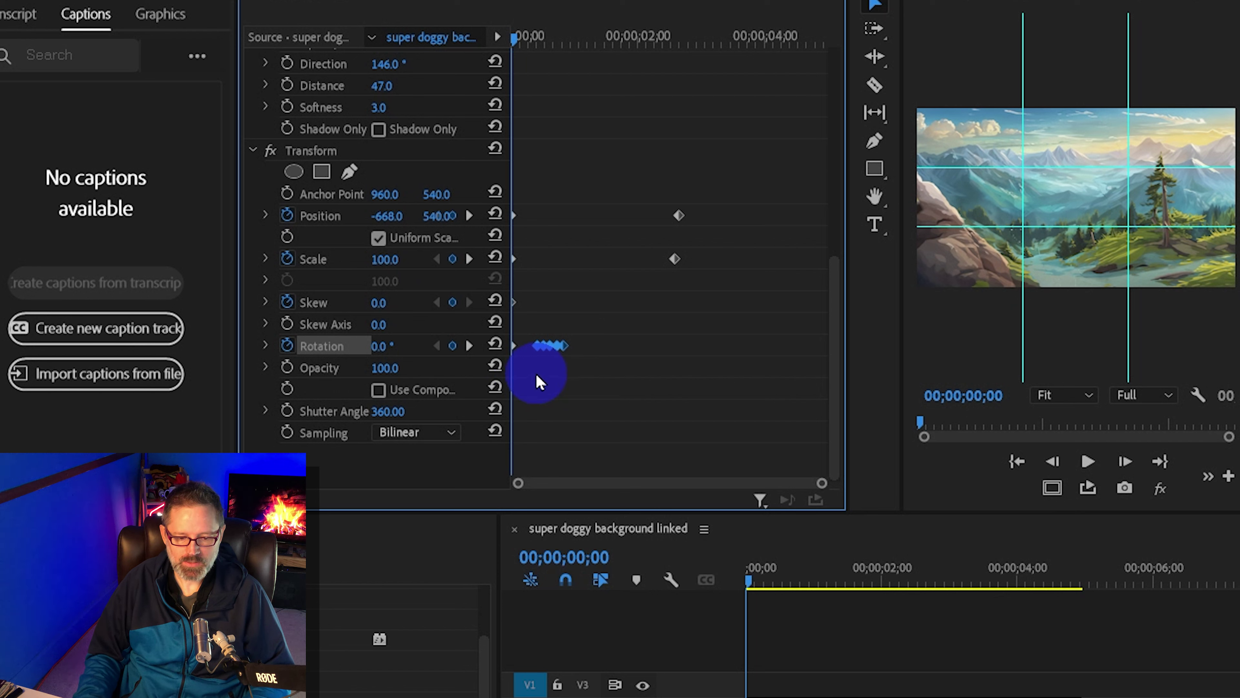
pyautogui.rightClick(557, 350)
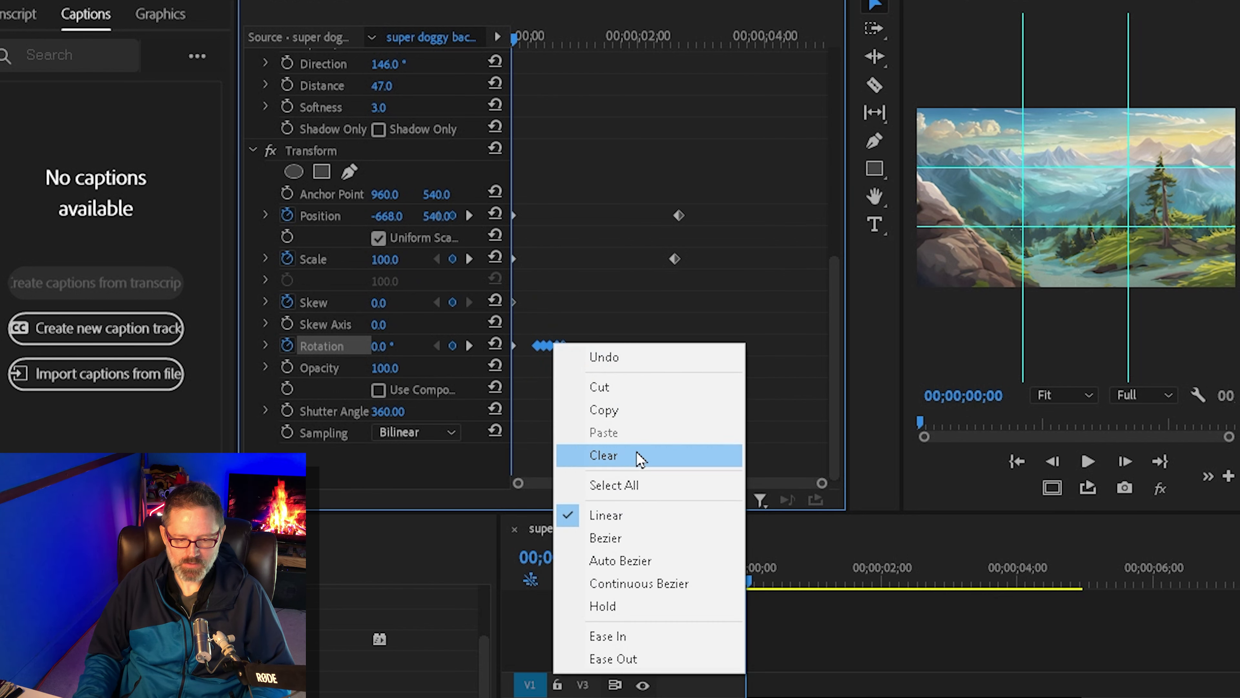
pyautogui.click(630, 410)
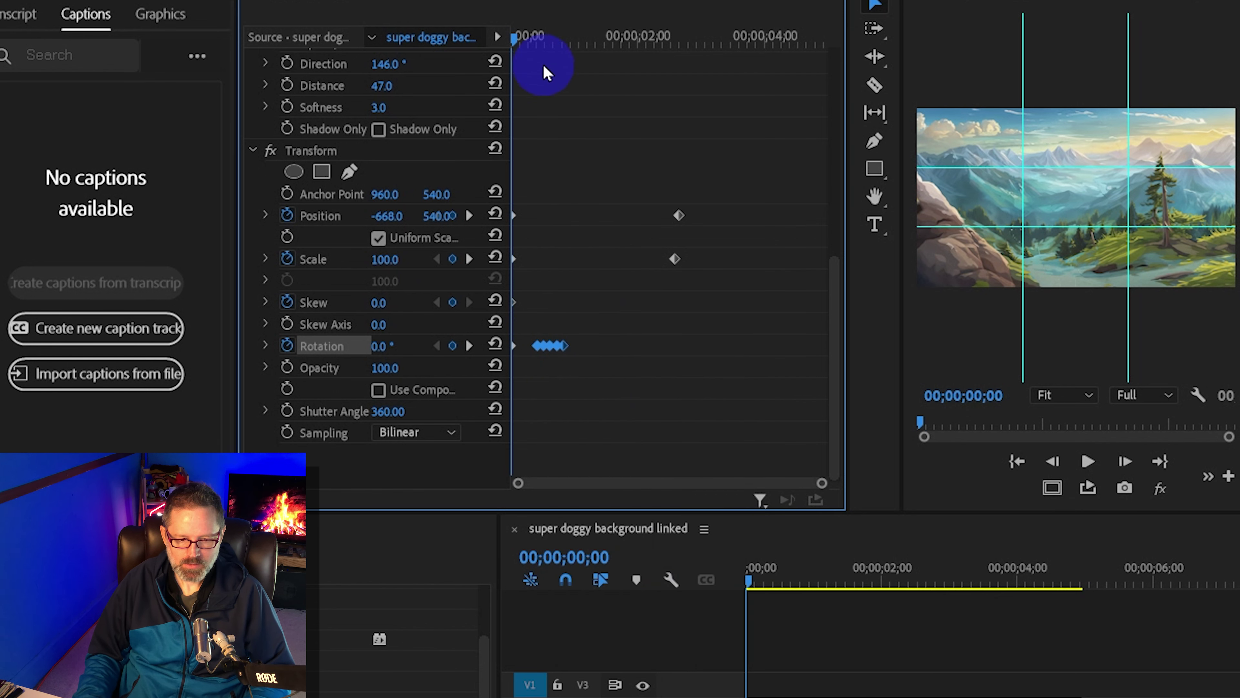
pyautogui.moveTo(525, 39); pyautogui.dragTo(569, 49)
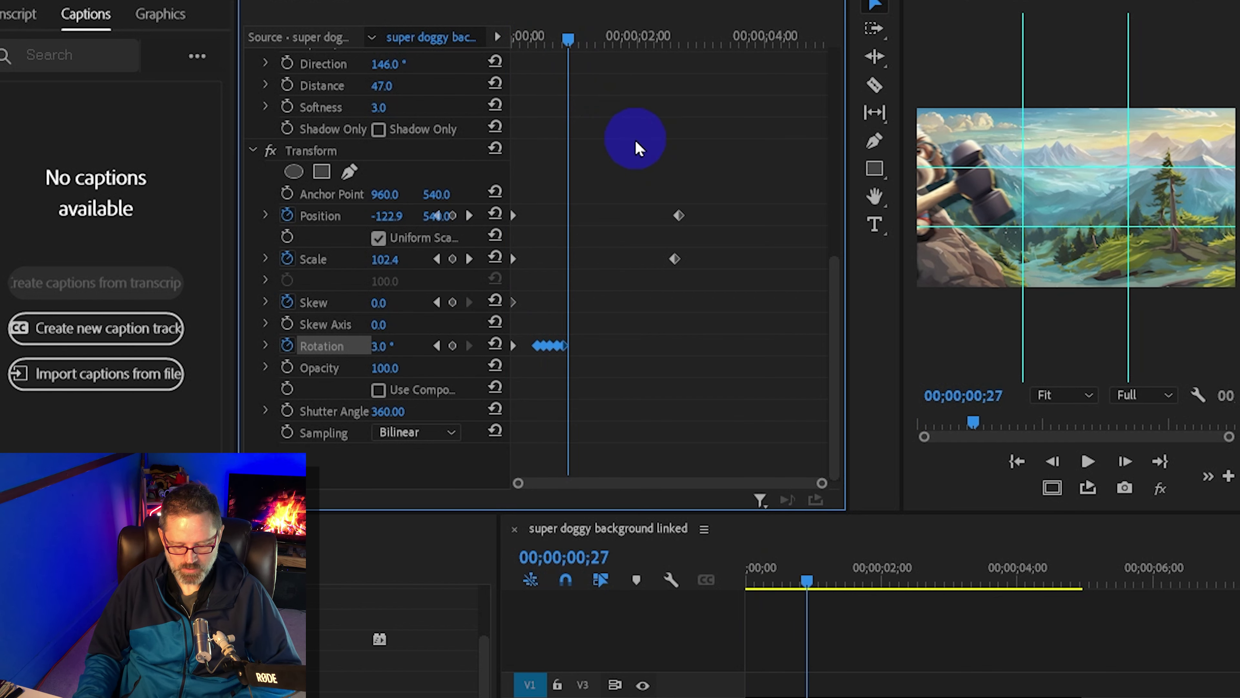
pyautogui.hotkey('ctrl', 'v')
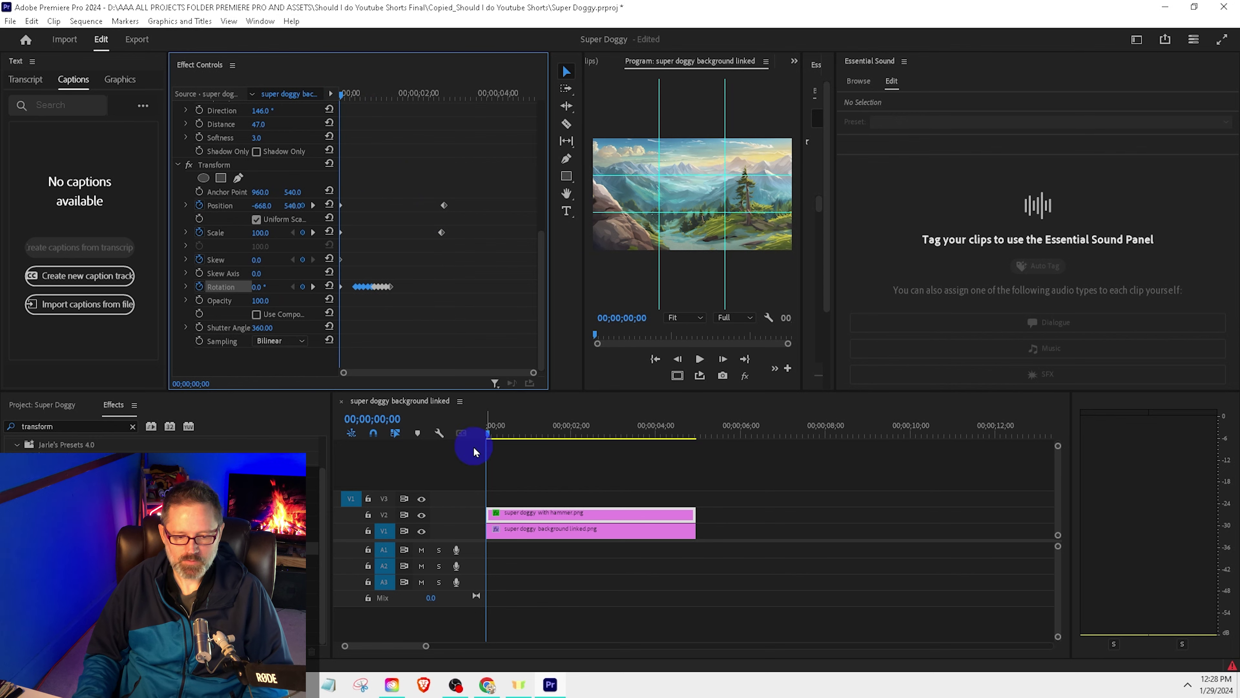
pyautogui.press('space')
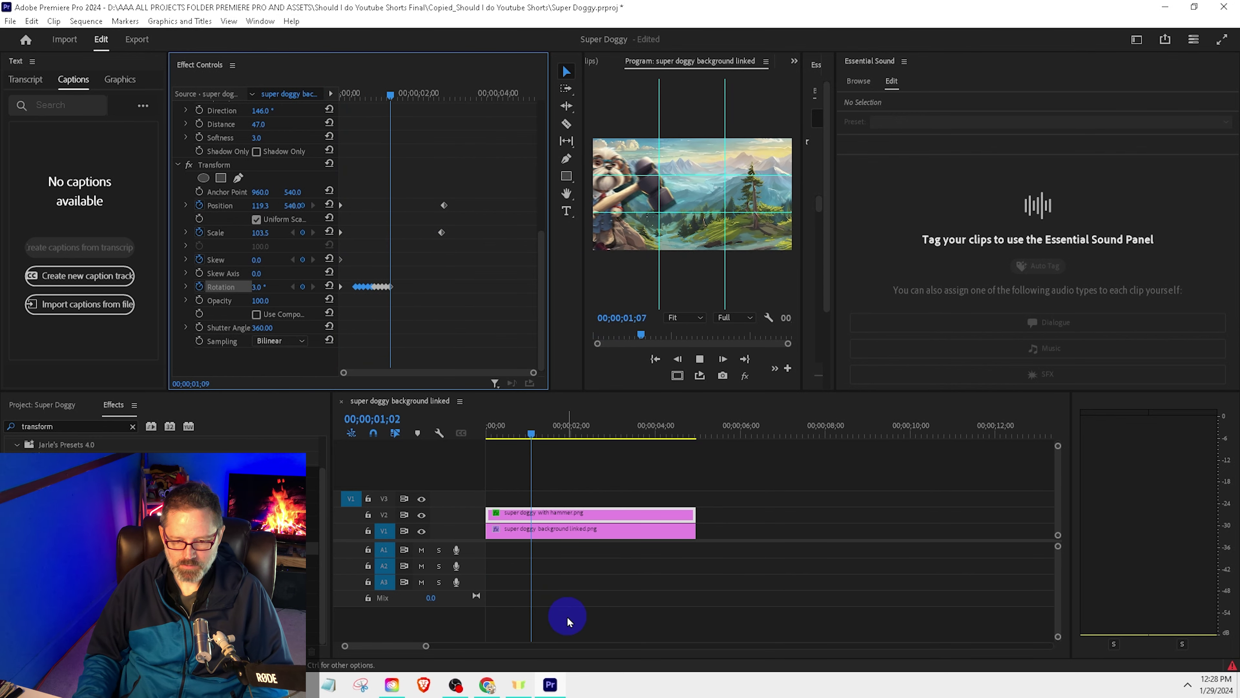
pyautogui.click(353, 96)
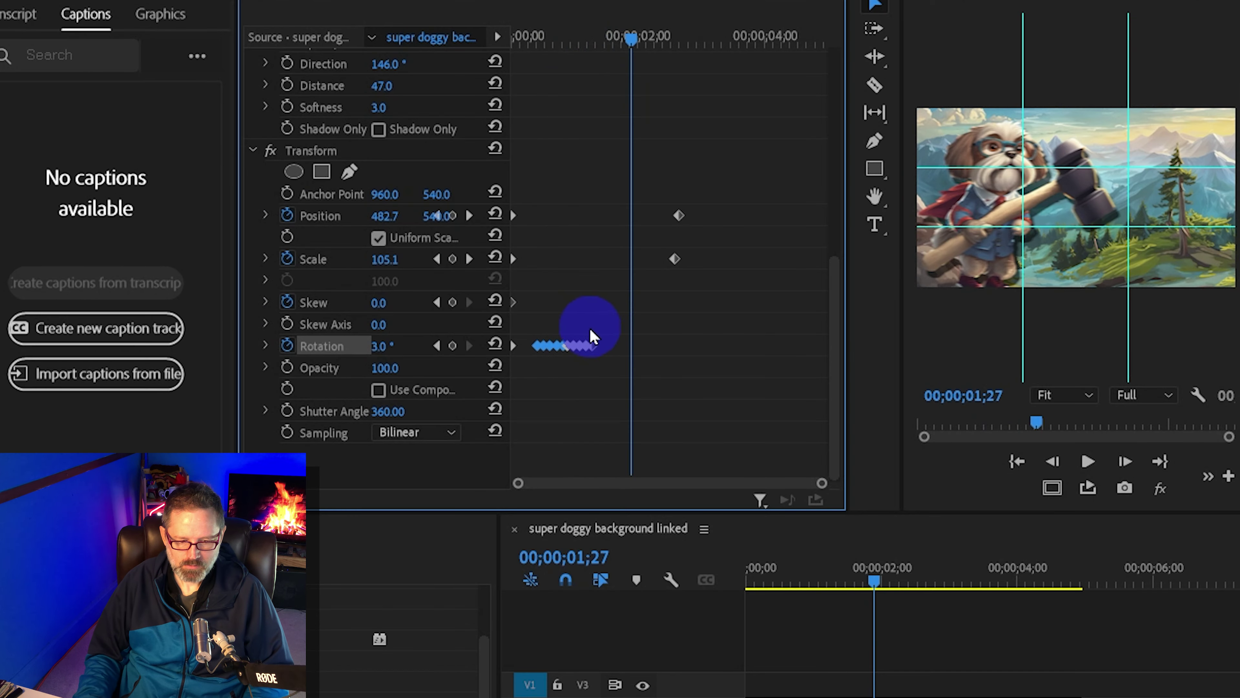
# Step: Duplicate the doggy's existing Rotation keyframes directly after the current run to extend the wobble, and play back from the sequence start
pyautogui.moveTo(569, 362); pyautogui.dragTo(524, 368)
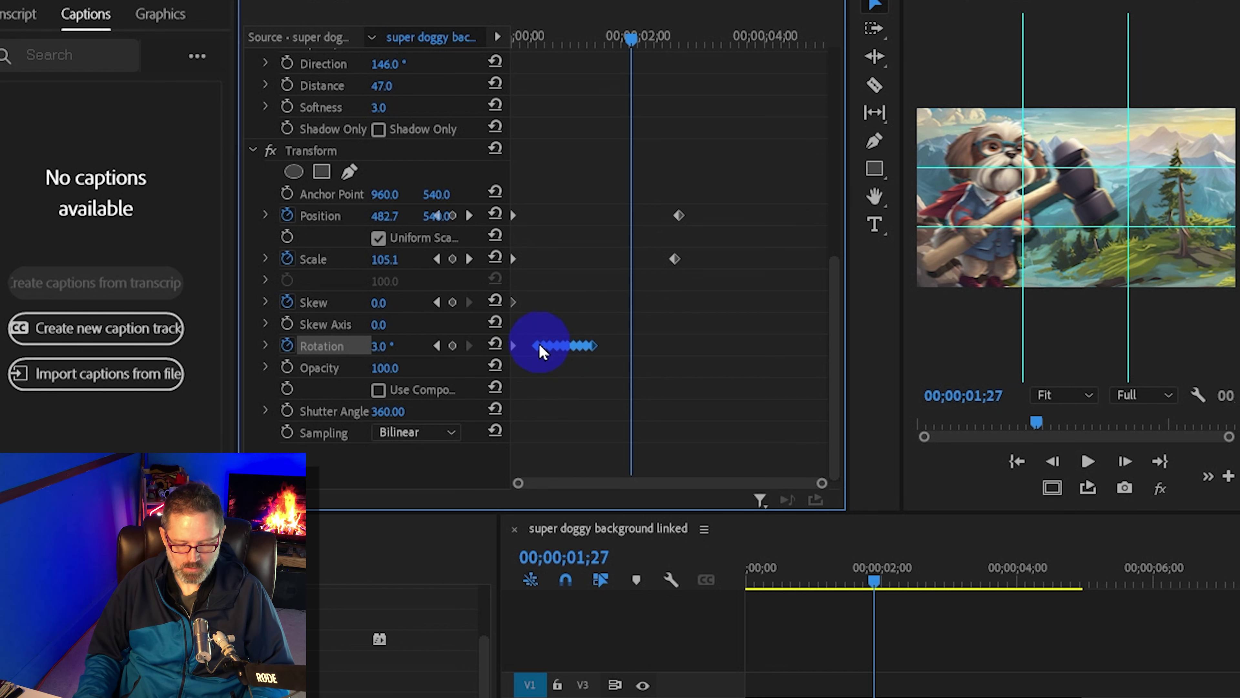
pyautogui.moveTo(542, 347); pyautogui.dragTo(614, 353)
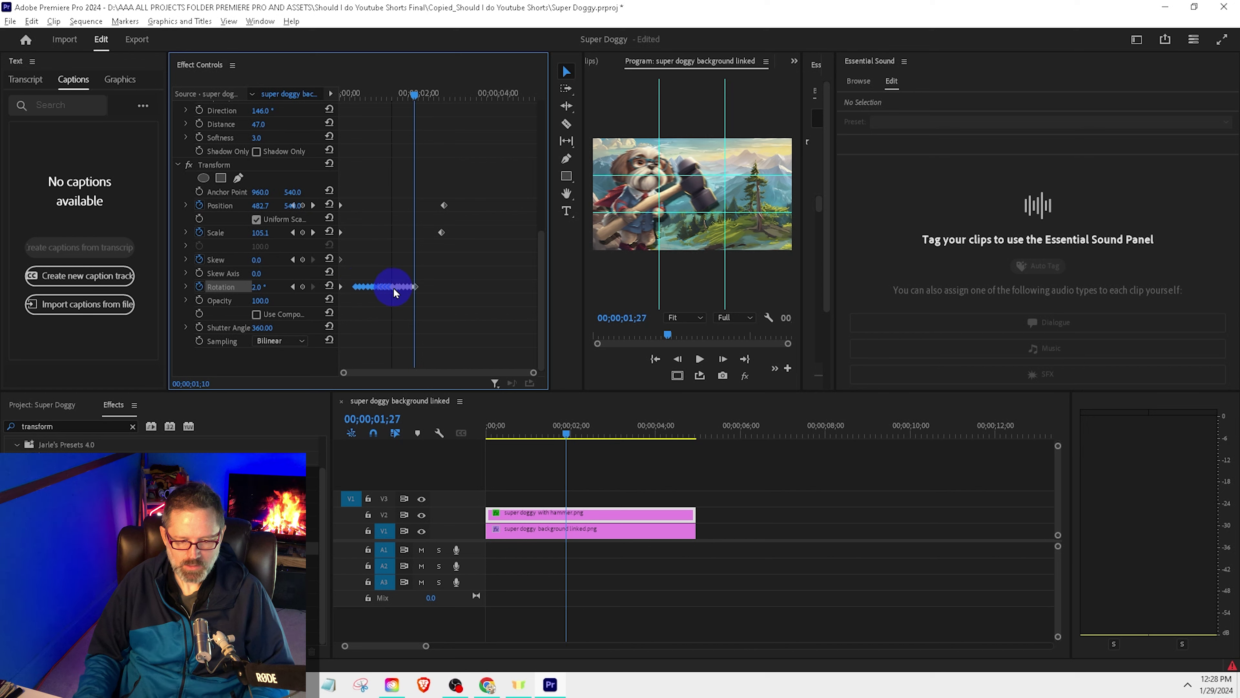
pyautogui.moveTo(404, 292); pyautogui.dragTo(399, 292)
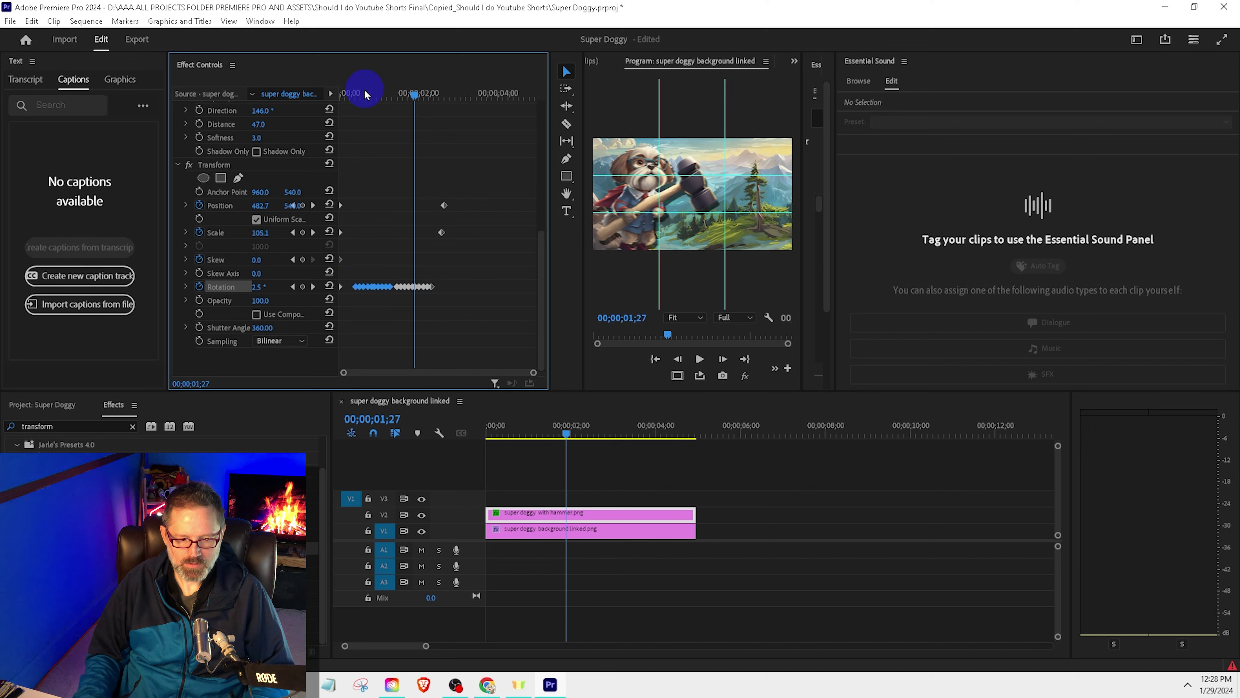
pyautogui.moveTo(363, 91); pyautogui.dragTo(335, 116)
pyautogui.press('space')
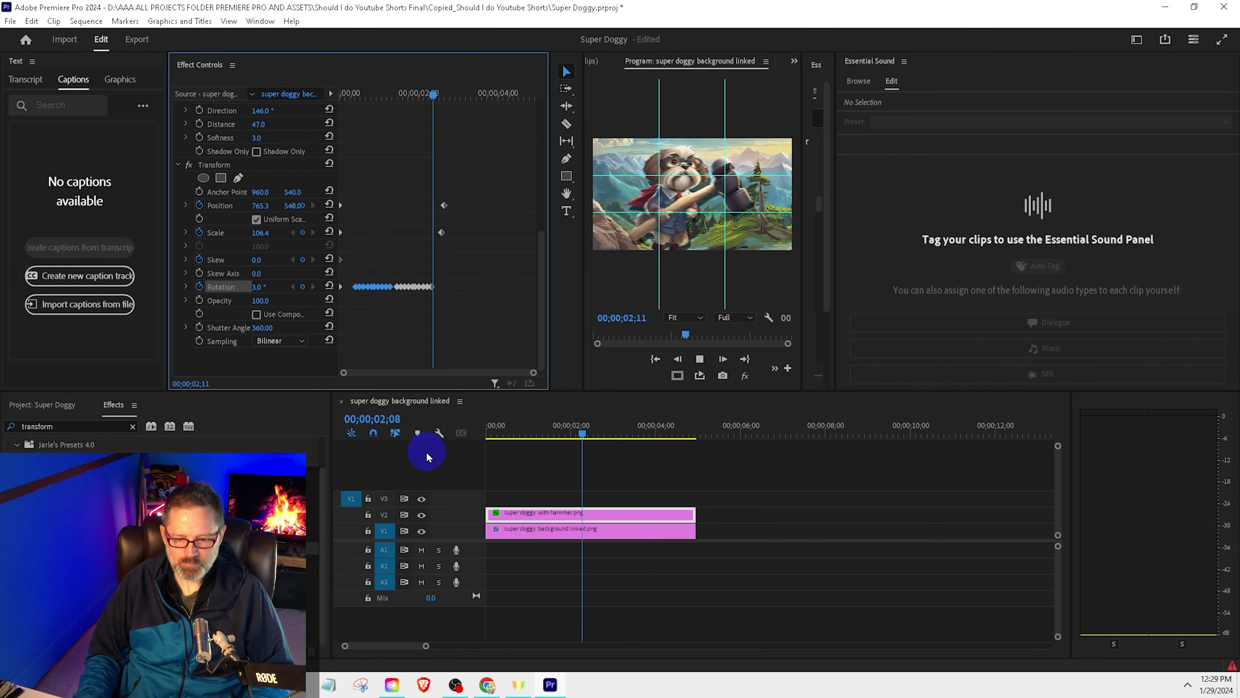
# Step: Apply Ease In to all of the doggy's Rotation keyframes and preview the motion from the sequence start
pyautogui.moveTo(433, 274); pyautogui.dragTo(353, 311)
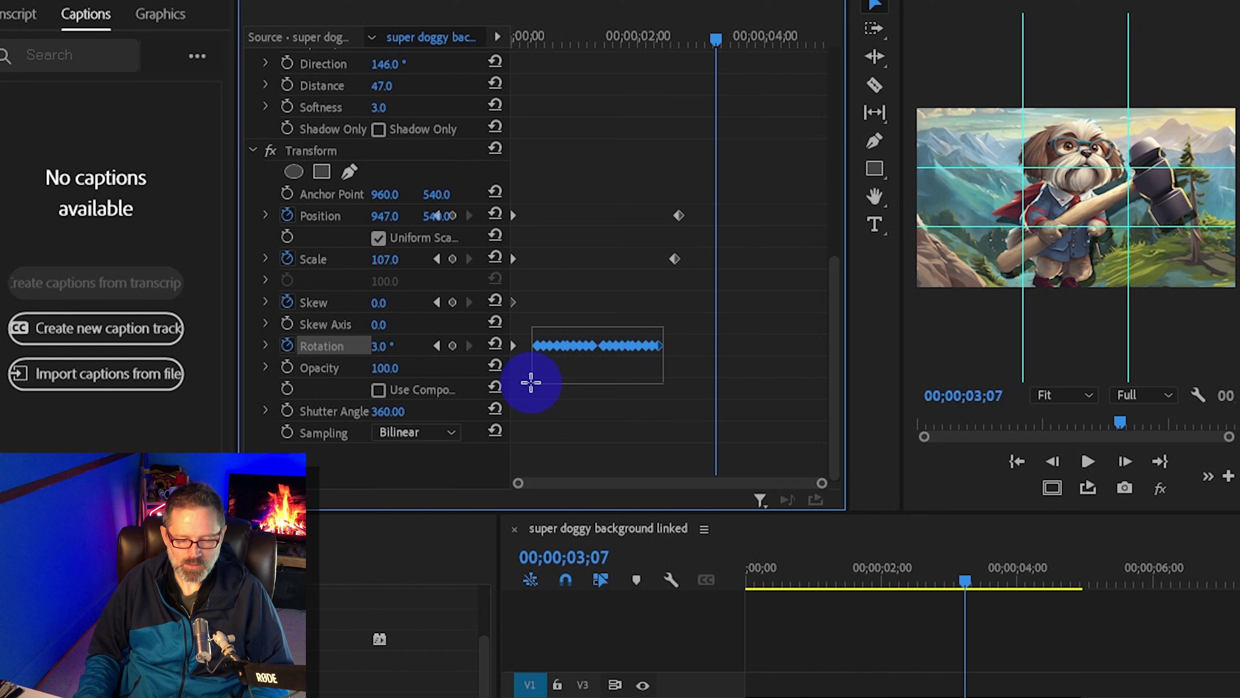
pyautogui.moveTo(531, 382); pyautogui.dragTo(501, 373)
pyautogui.rightClick(592, 344)
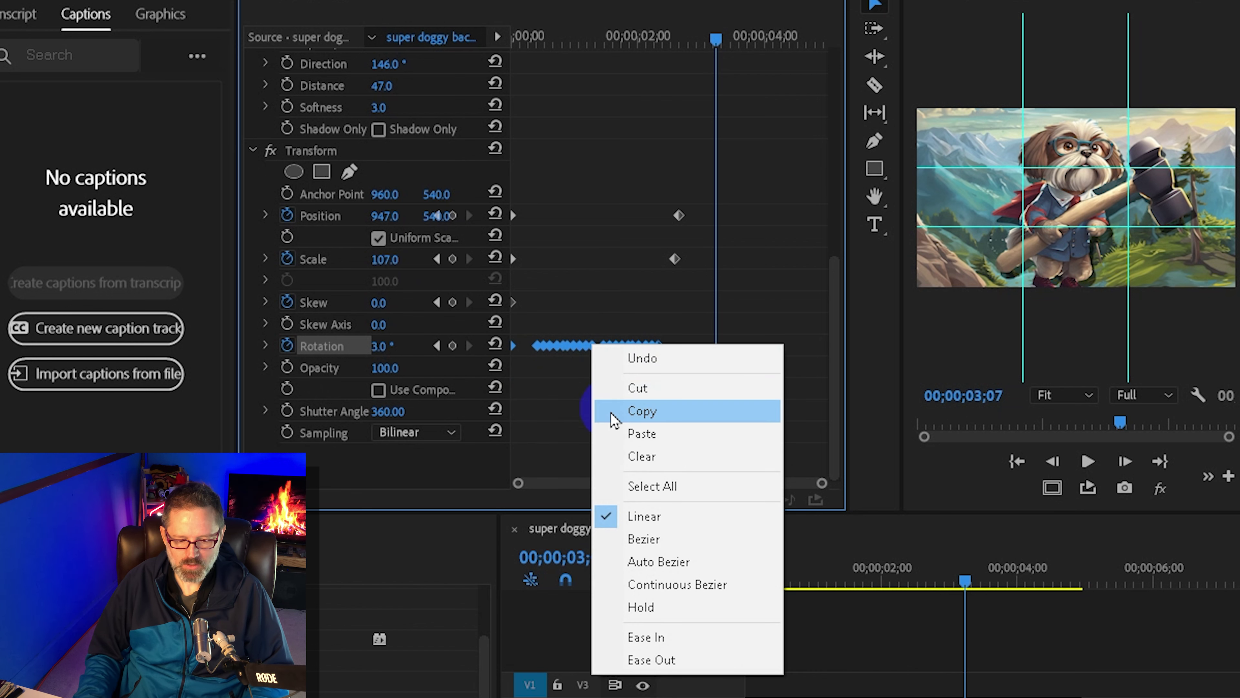
pyautogui.click(645, 637)
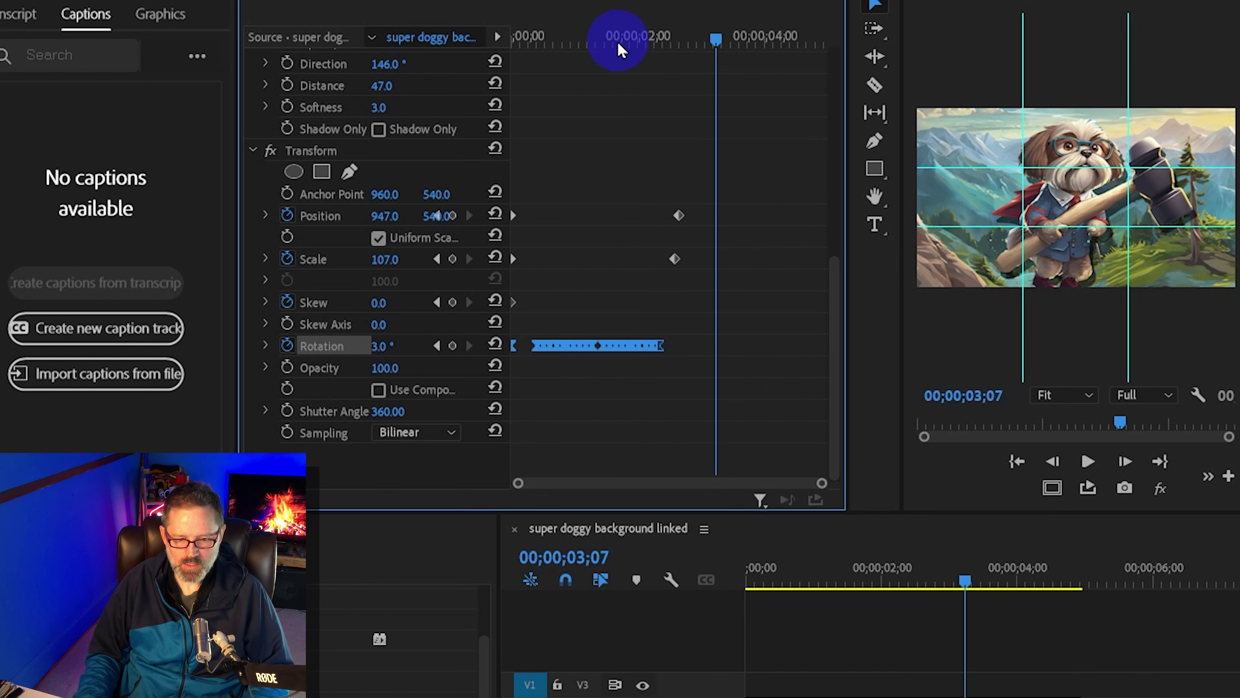
pyautogui.click(606, 44)
pyautogui.moveTo(605, 45); pyautogui.dragTo(507, 68)
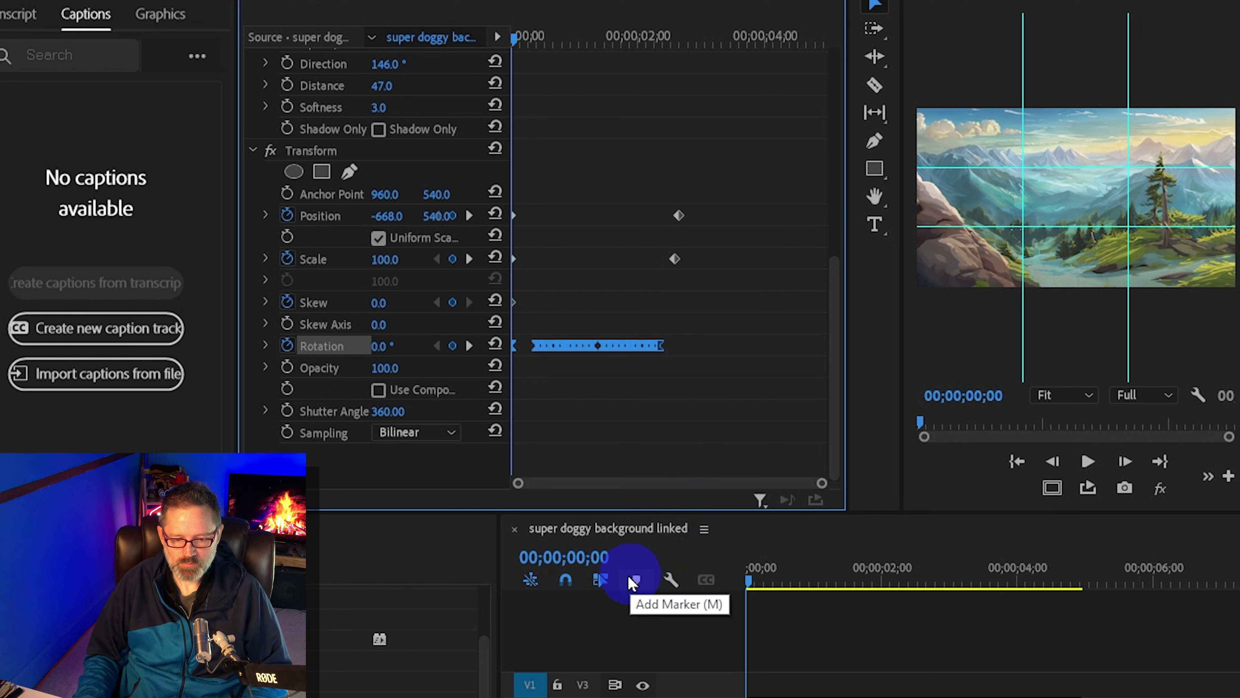
pyautogui.click(663, 445)
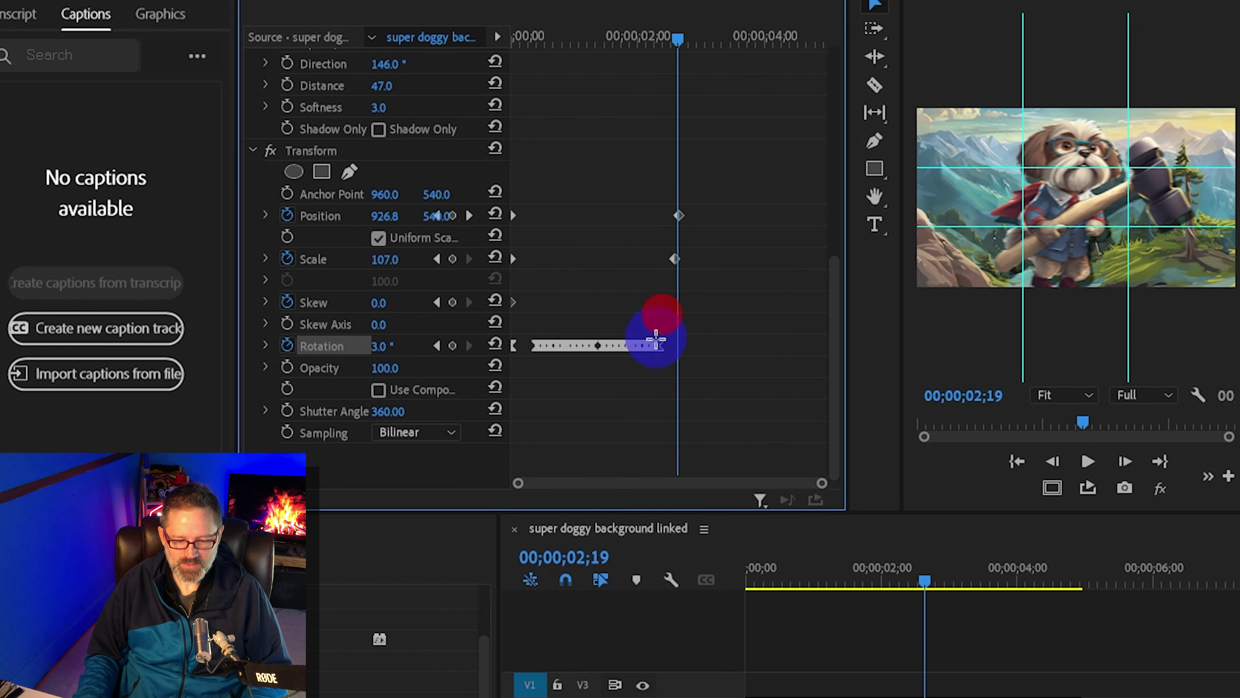
# Step: Apply Ease Out to the doggy's wobble Rotation keyframes, leaving out the first keyframe, and play the sequence
pyautogui.moveTo(662, 314); pyautogui.dragTo(525, 381)
pyautogui.click(553, 349)
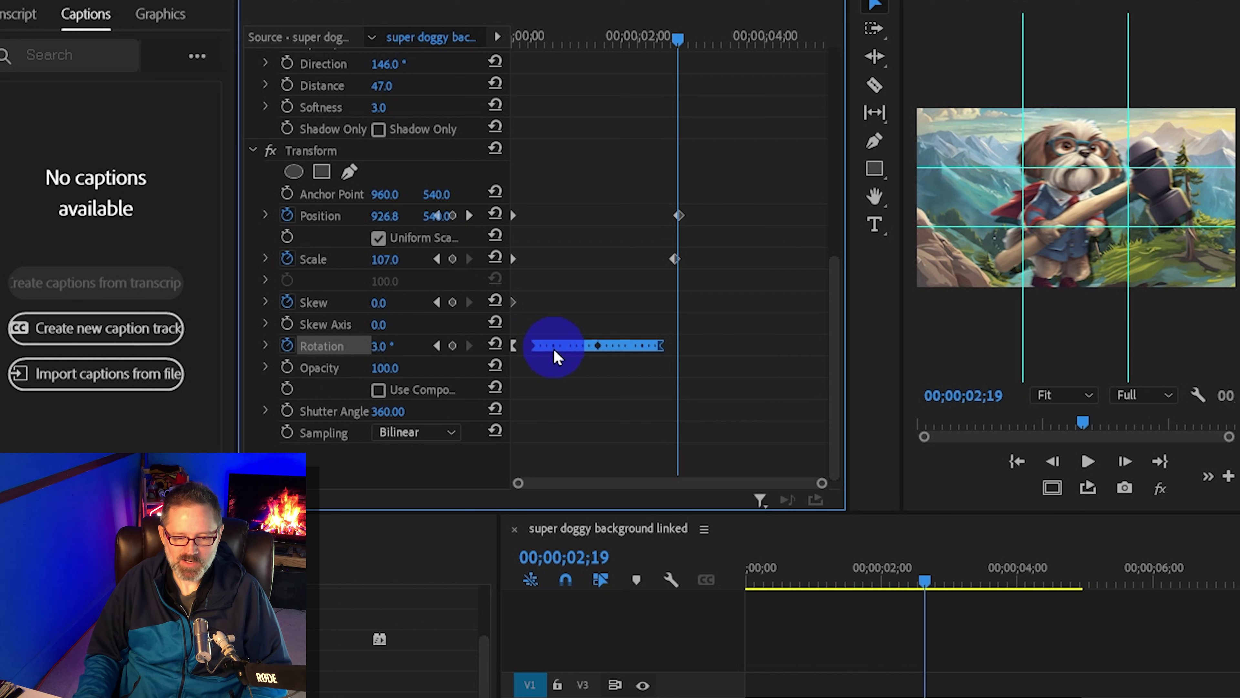
pyautogui.rightClick(553, 349)
pyautogui.click(614, 662)
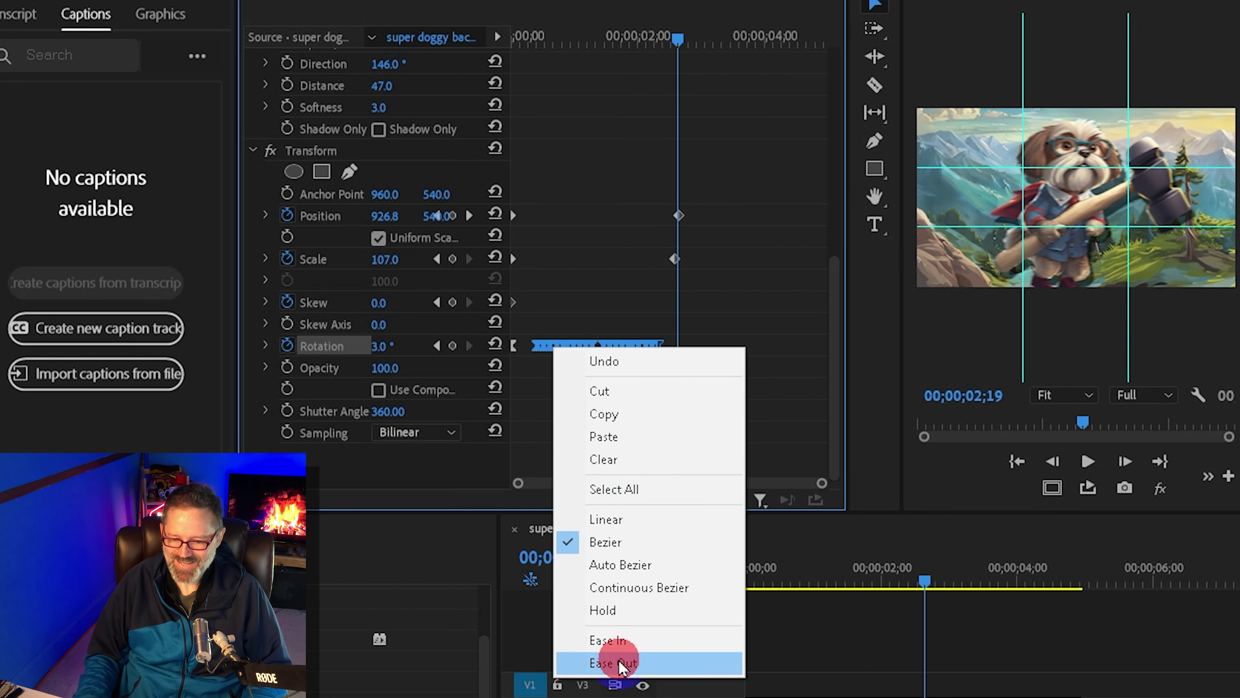
pyautogui.press('space')
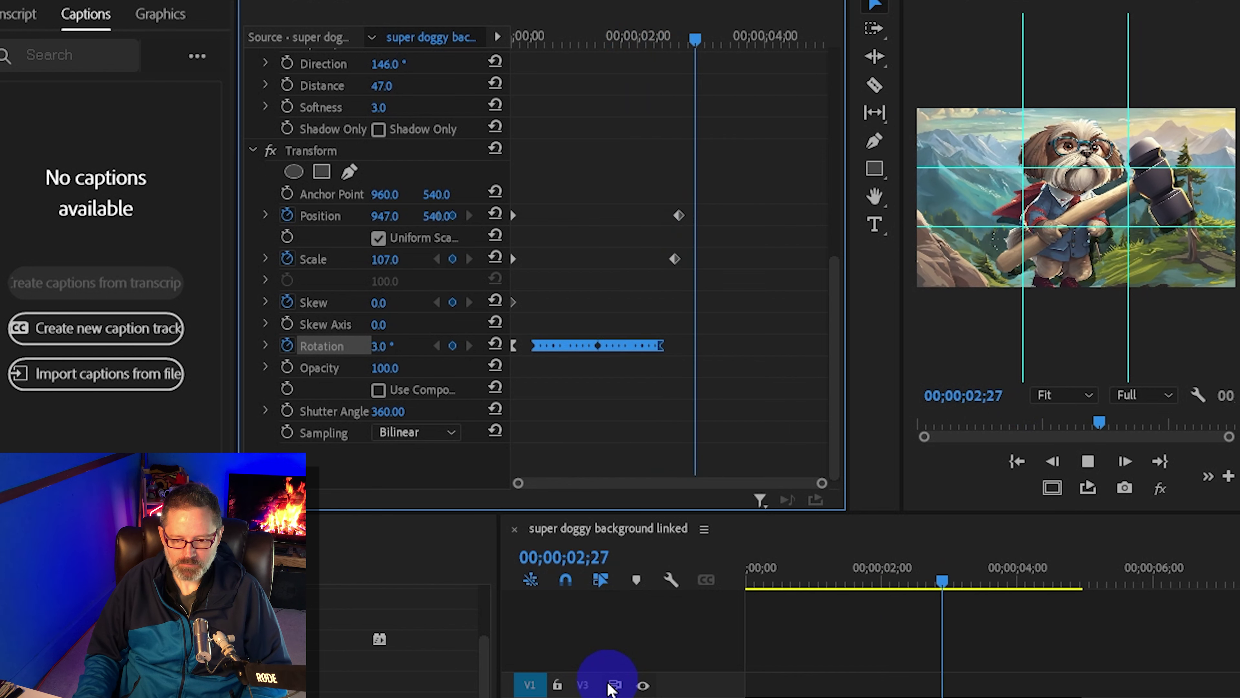
pyautogui.press('space')
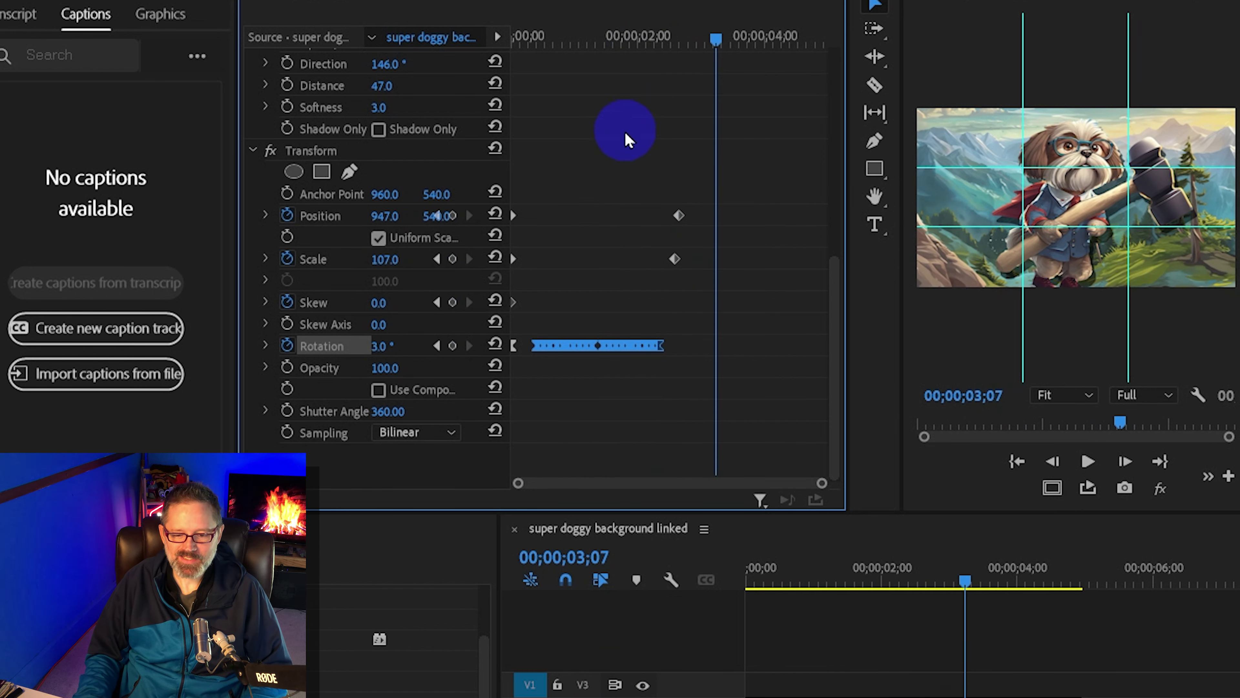
# Step: Replay the eased doggy entrance from the sequence start to check the wobble
pyautogui.moveTo(576, 53); pyautogui.dragTo(498, 49)
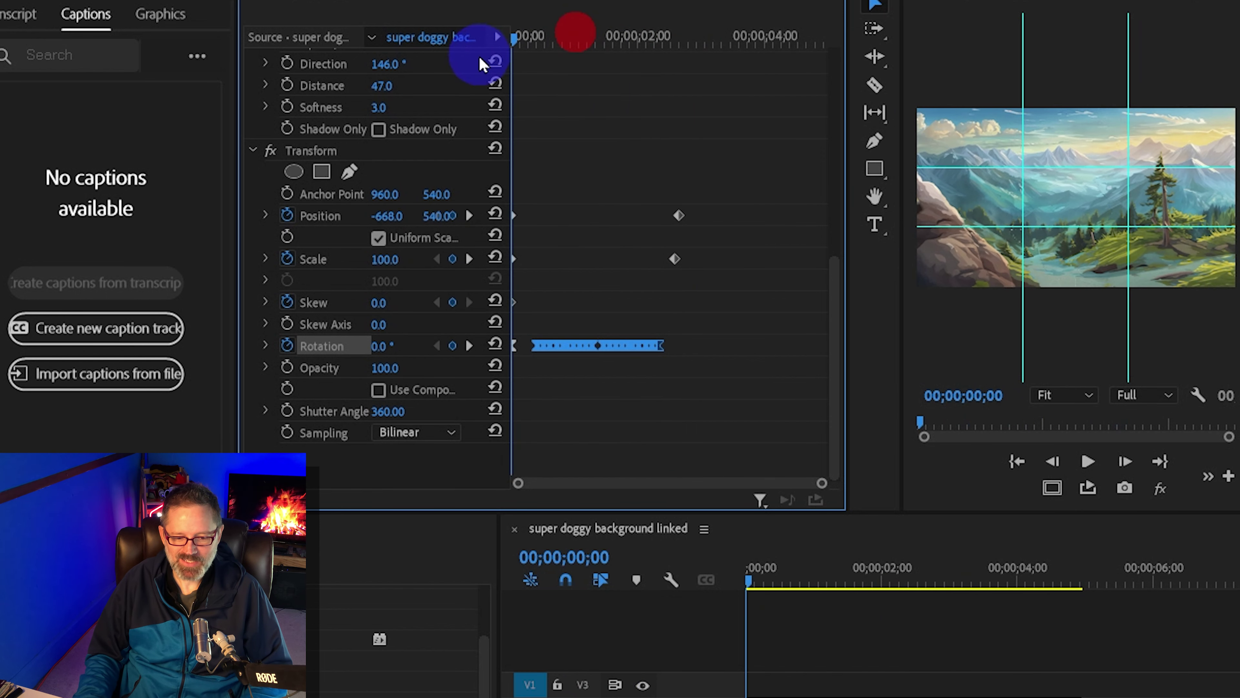
pyautogui.click(581, 356)
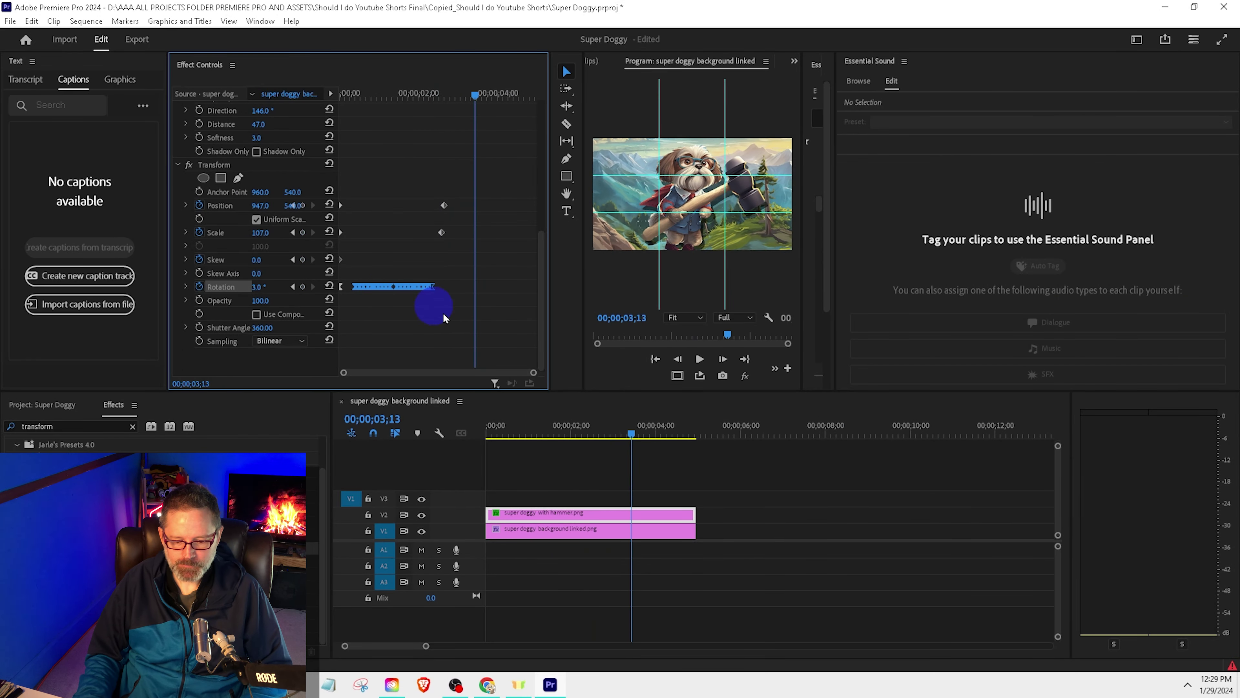
pyautogui.click(600, 631)
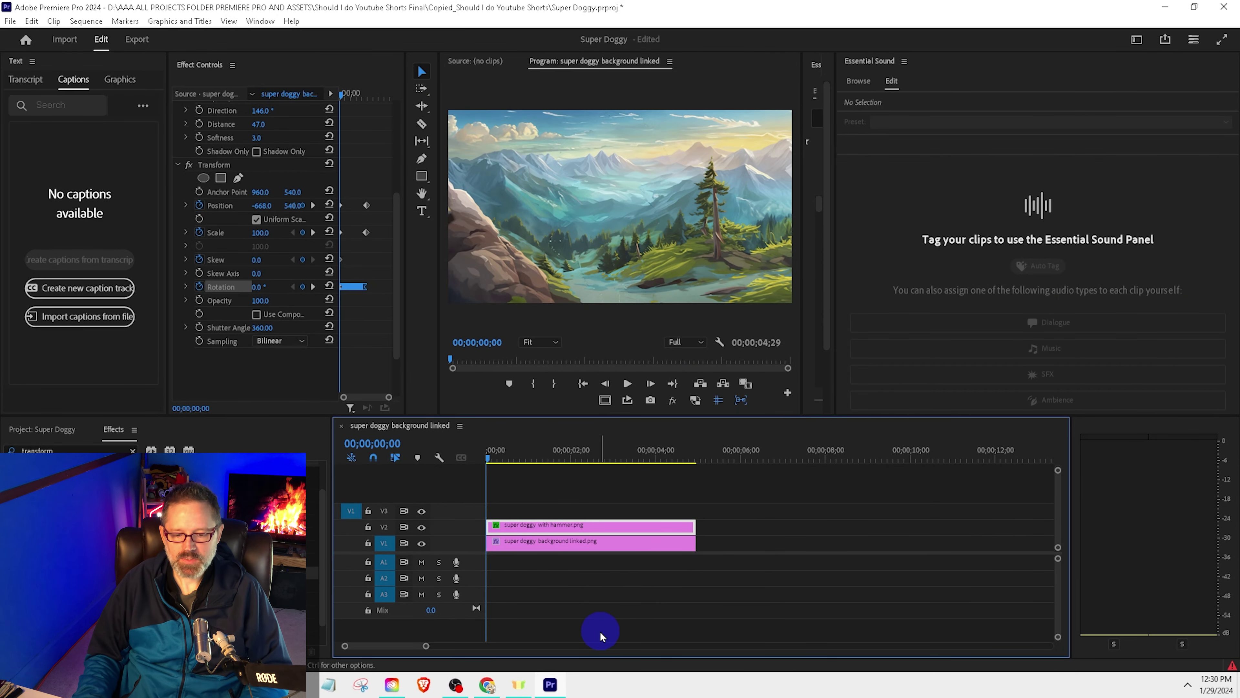
pyautogui.moveTo(600, 631); pyautogui.dragTo(637, 547)
pyautogui.click(463, 547)
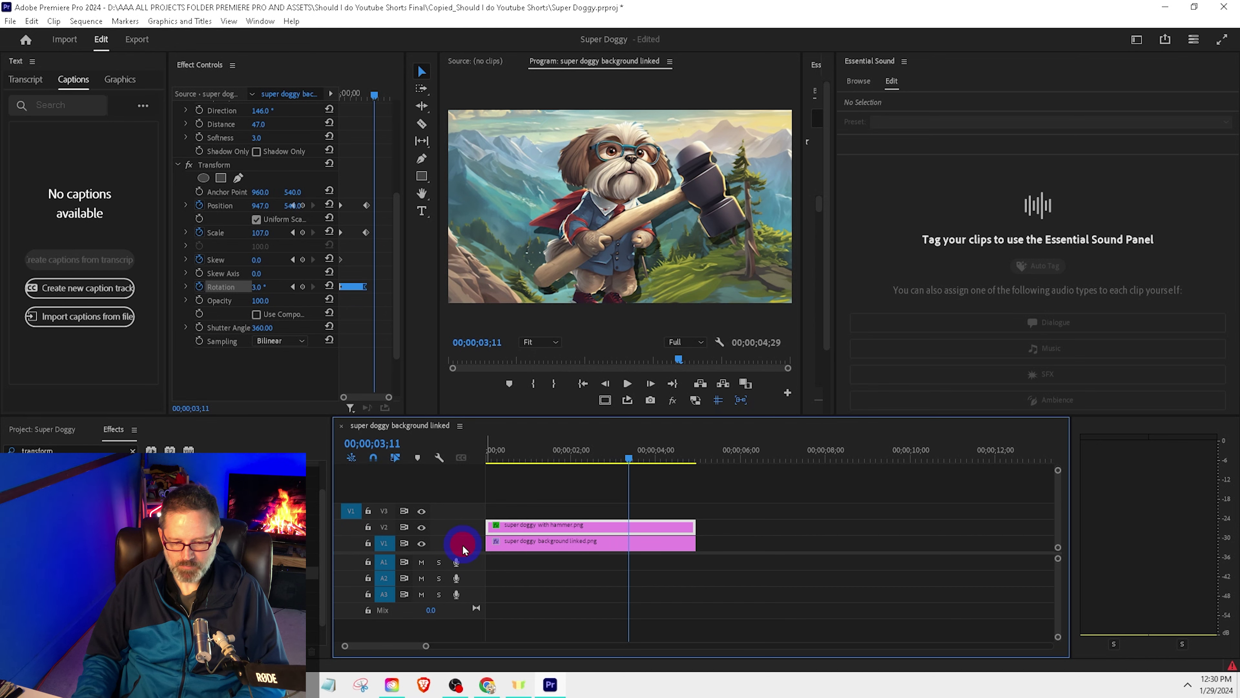
# Step: Try extending the background clip to about 00;00;10;20, preview it, and stretch the doggy clip to match
pyautogui.click(587, 546)
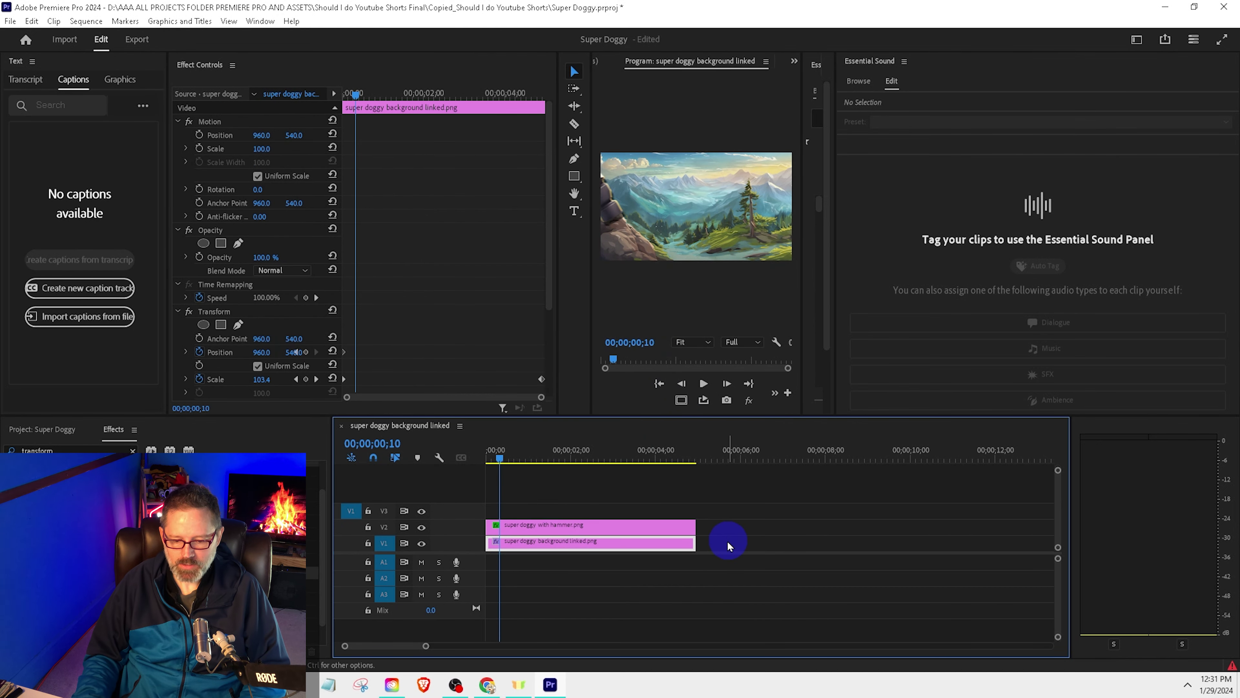
pyautogui.moveTo(694, 547); pyautogui.dragTo(939, 546)
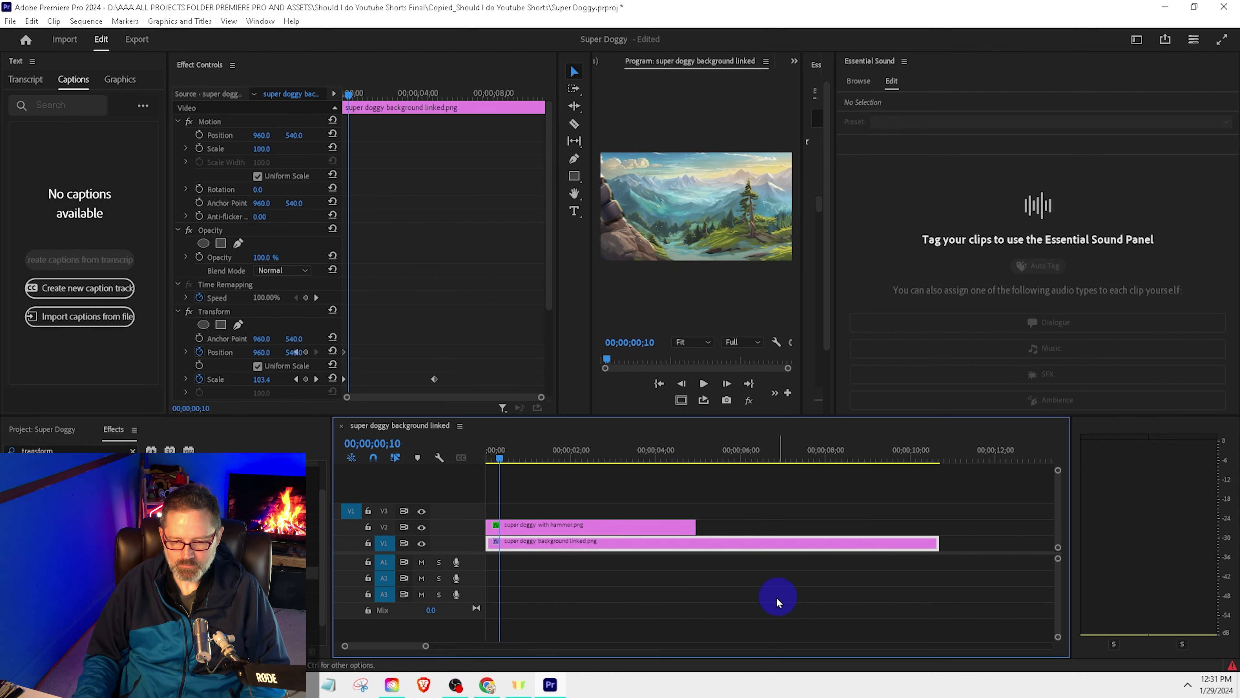
pyautogui.press('space')
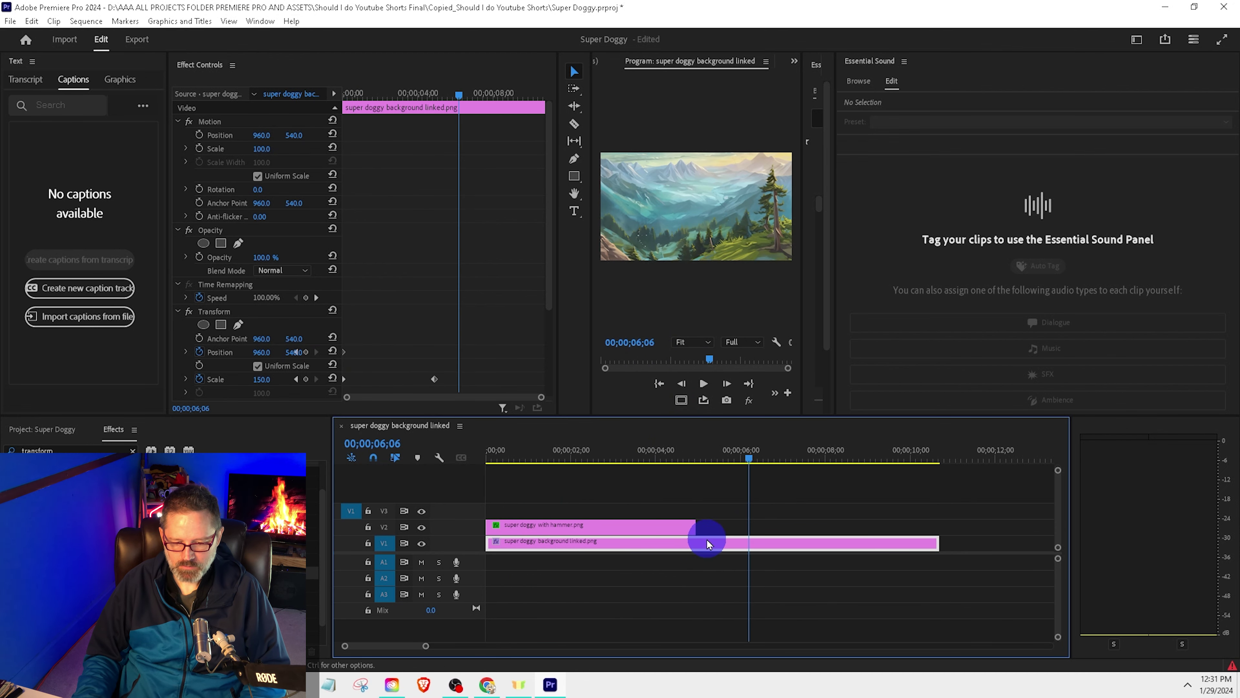
pyautogui.moveTo(700, 529); pyautogui.dragTo(938, 527)
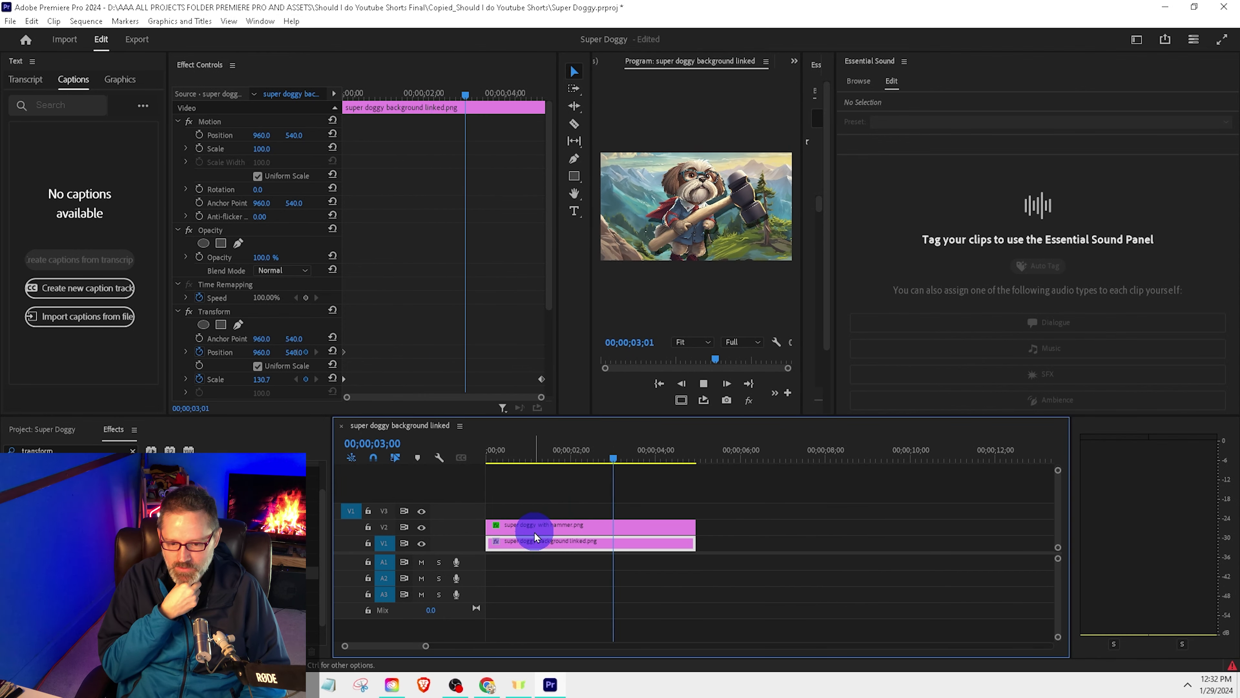
# Step: Stop playback at 00;00;03;04 and enlarge the "I AM HAMMER DOG" title to 231% over the doggy
pyautogui.press('space')
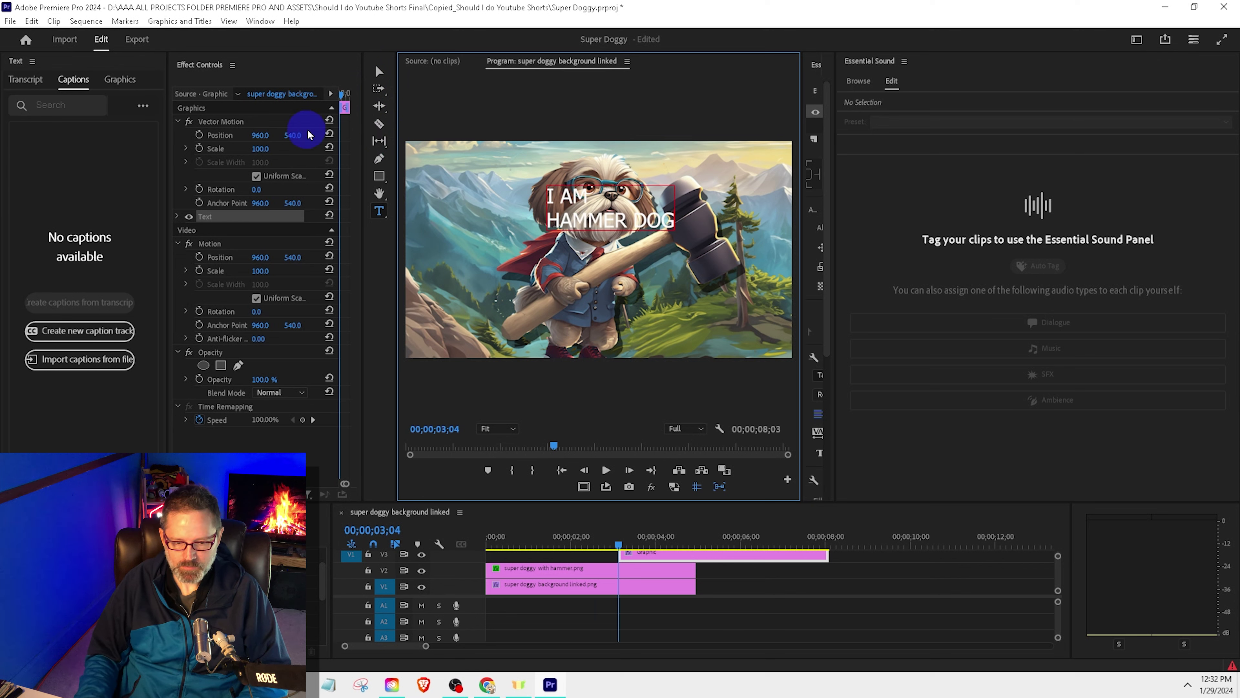
pyautogui.click(378, 74)
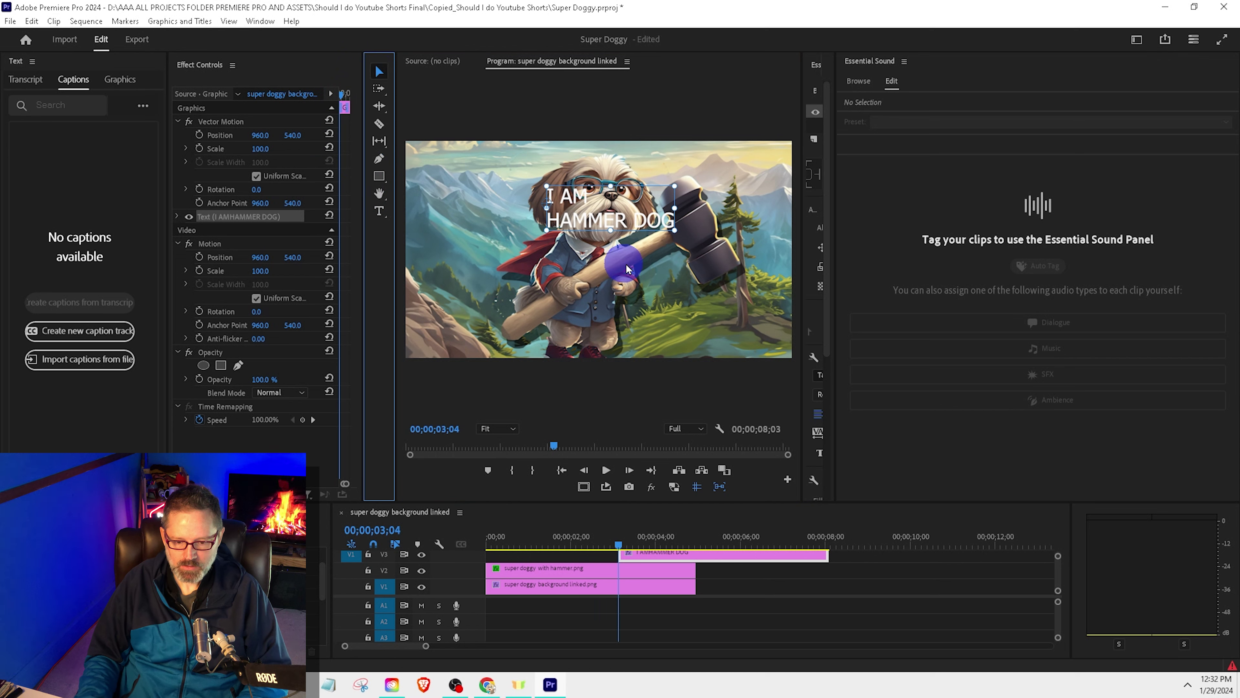
pyautogui.click(614, 230)
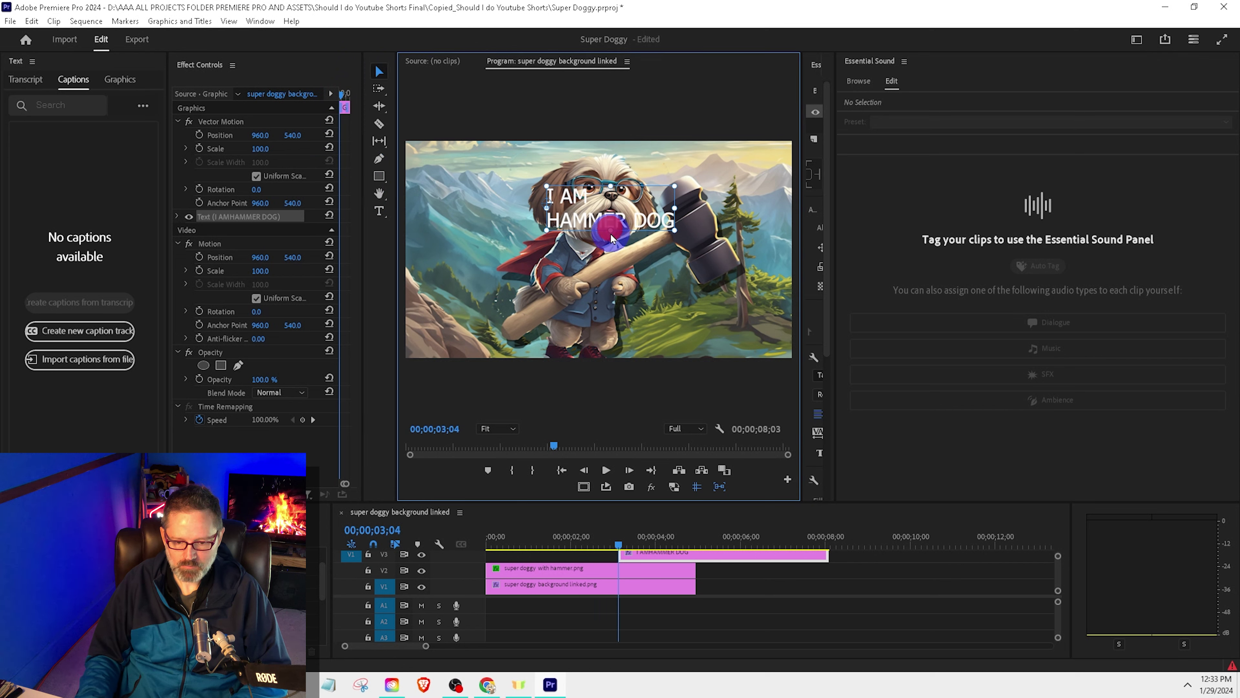
pyautogui.moveTo(674, 186); pyautogui.dragTo(634, 250)
pyautogui.moveTo(688, 223); pyautogui.dragTo(776, 194)
pyautogui.moveTo(684, 265); pyautogui.dragTo(666, 234)
# Step: Show the title's Essential Graphics settings, centre-align its text, and centre it vertically and horizontally in the frame
pyautogui.moveTo(835, 220); pyautogui.dragTo(1088, 218)
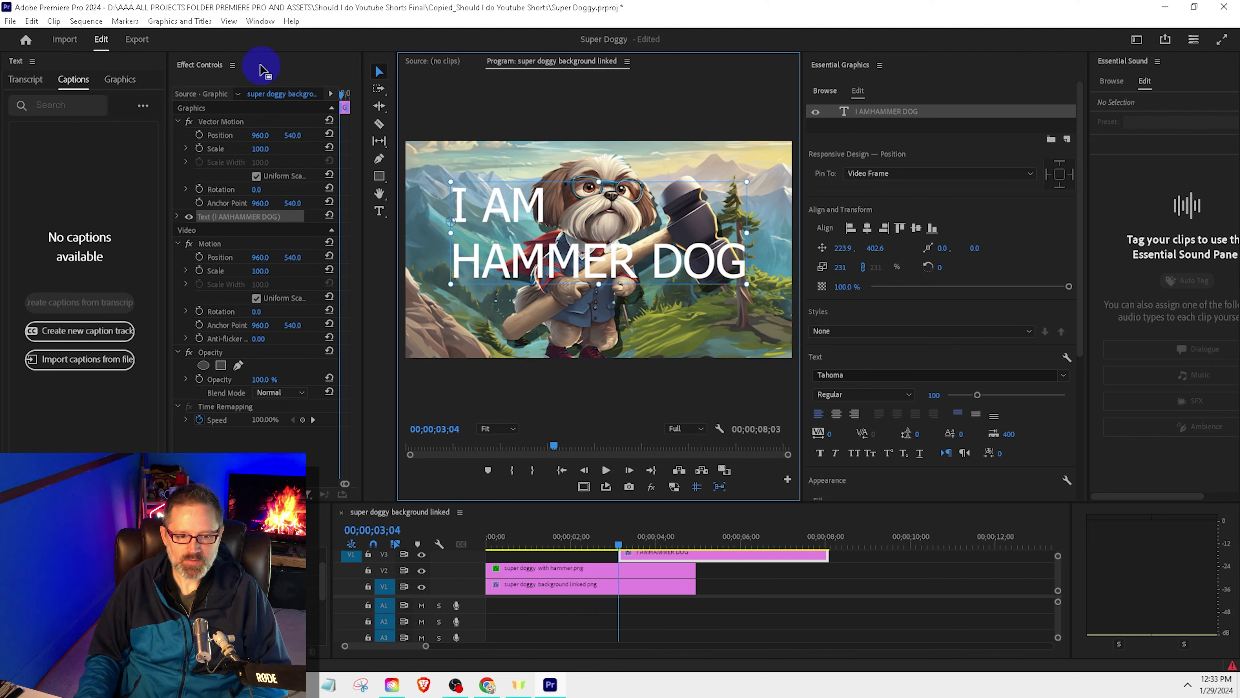
pyautogui.click(257, 21)
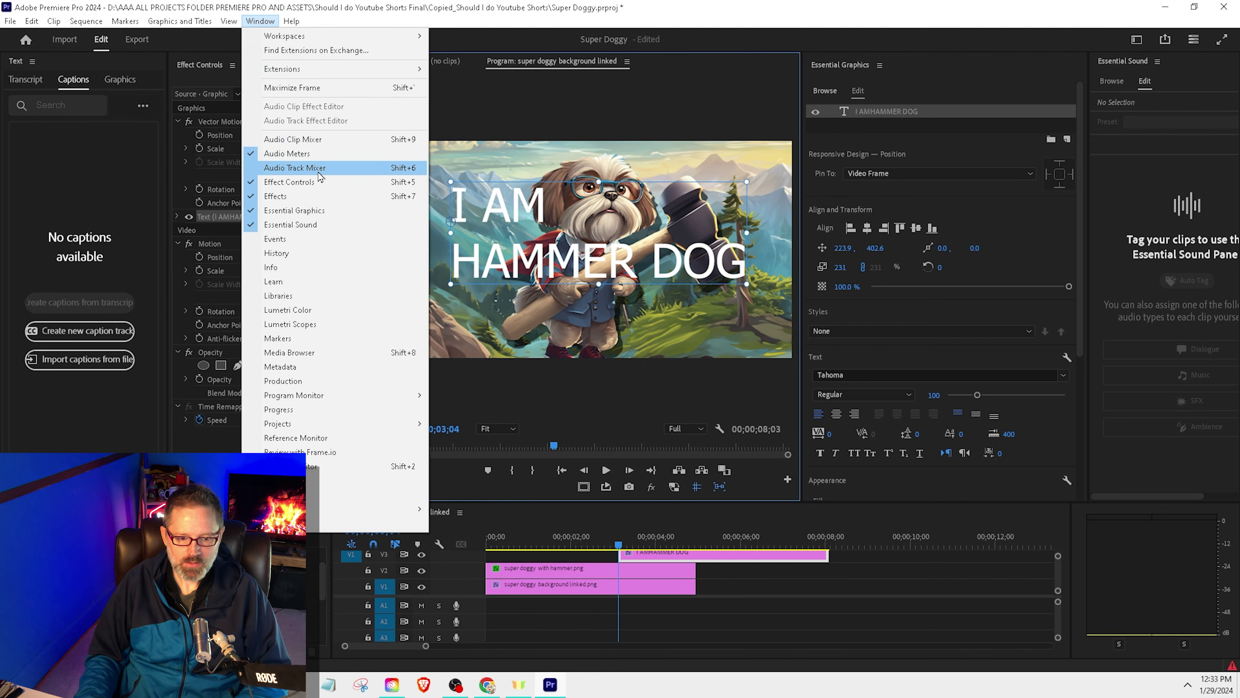
pyautogui.click(321, 213)
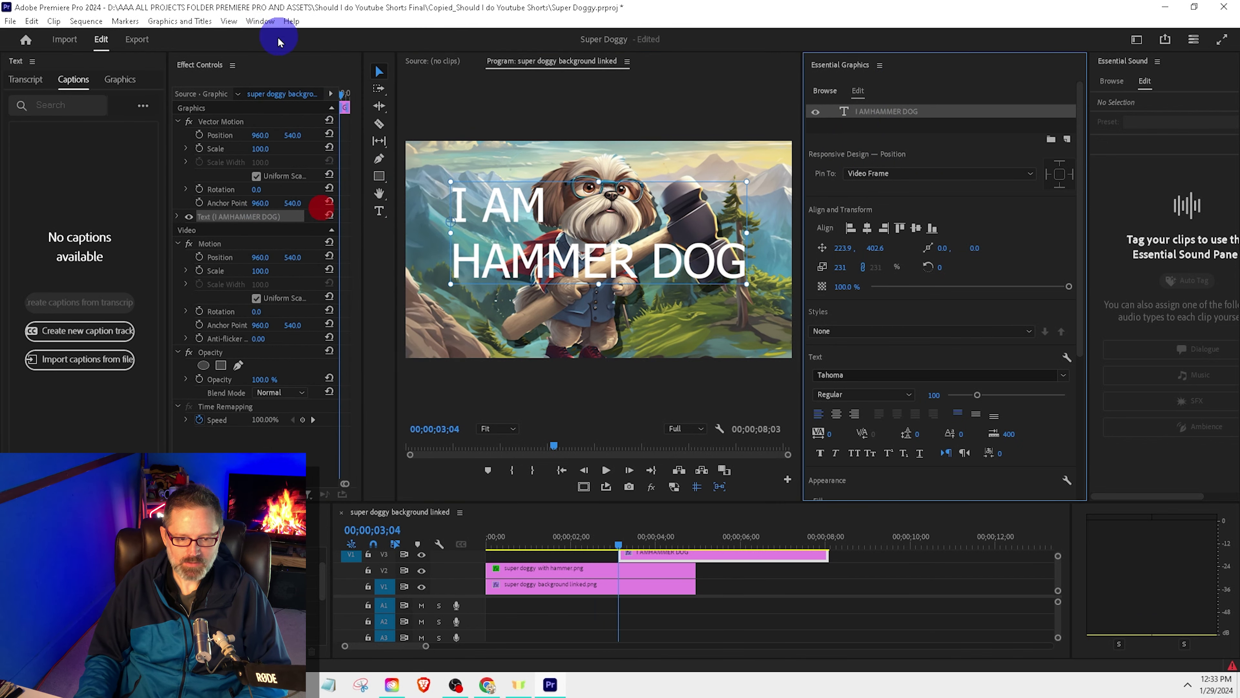
pyautogui.click(915, 230)
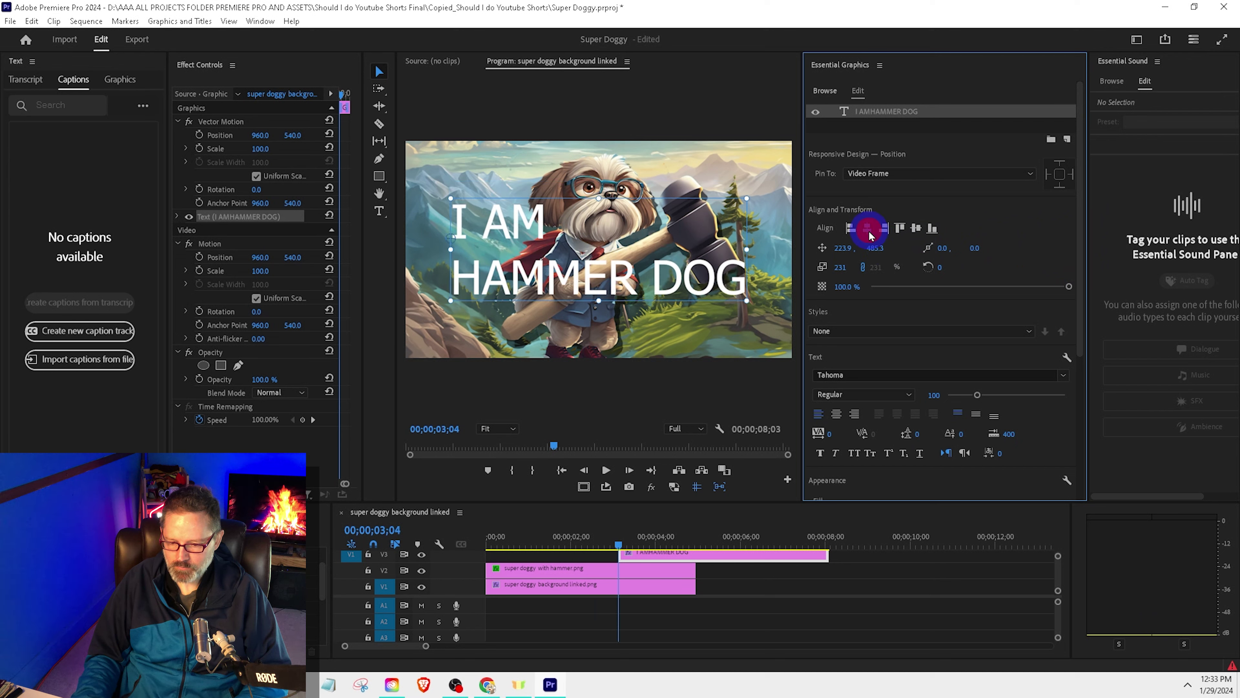
pyautogui.click(837, 415)
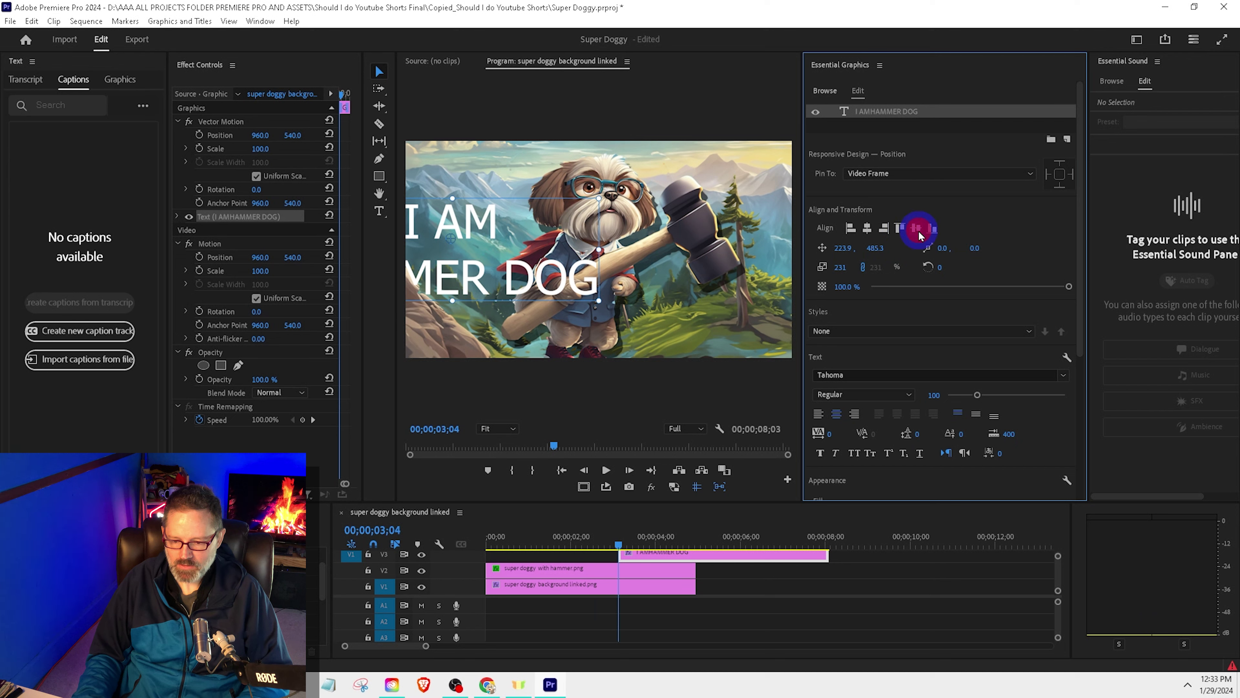
pyautogui.click(868, 228)
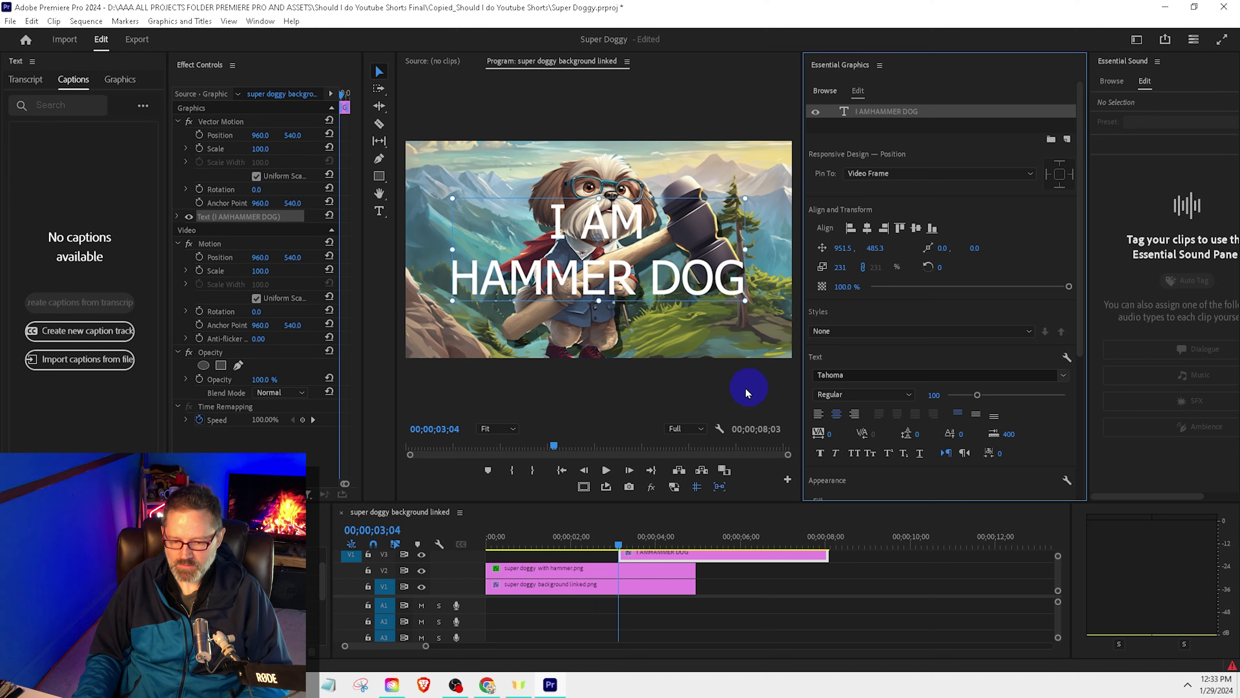
# Step: Break the title before "DOG" onto a third line and move the text block up to about 949.6, 346.5
pyautogui.click(380, 211)
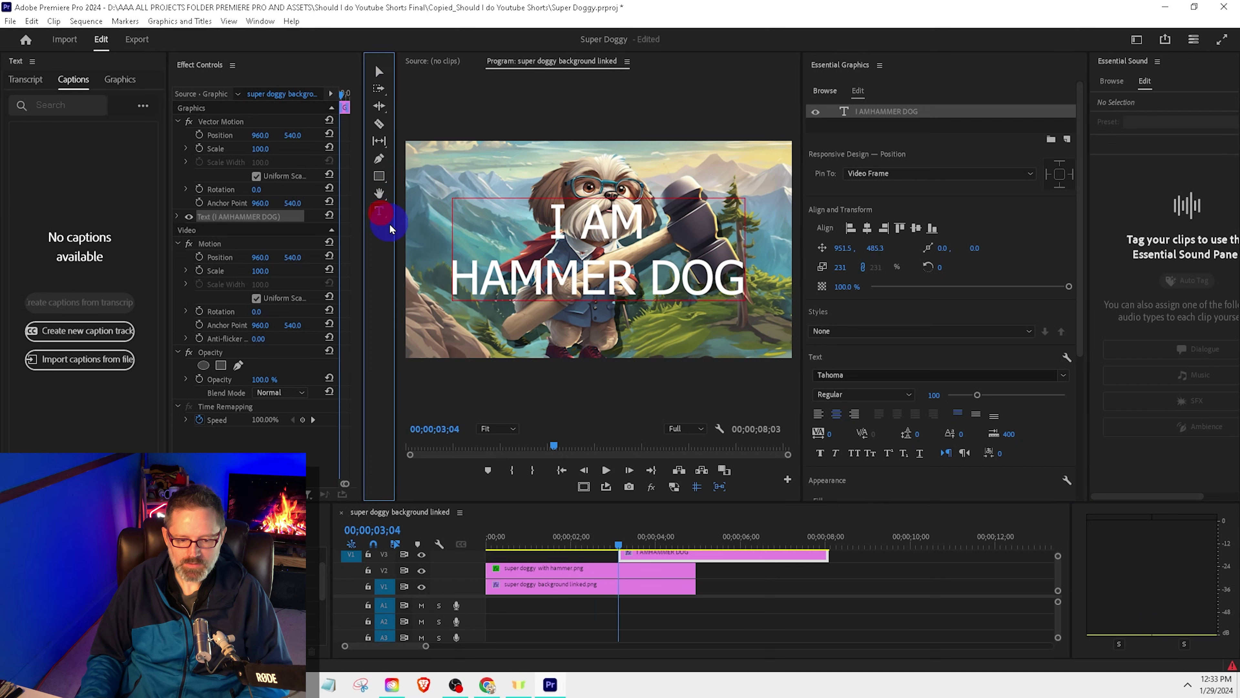
pyautogui.click(642, 267)
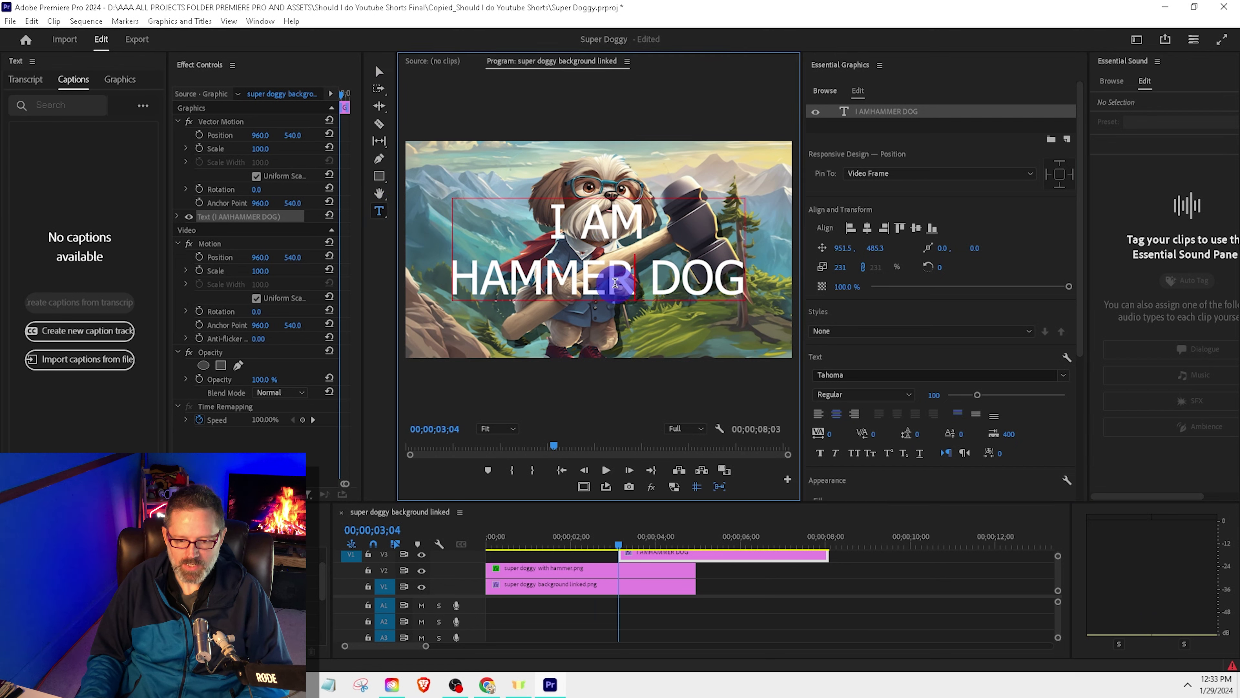
pyautogui.press('Return')
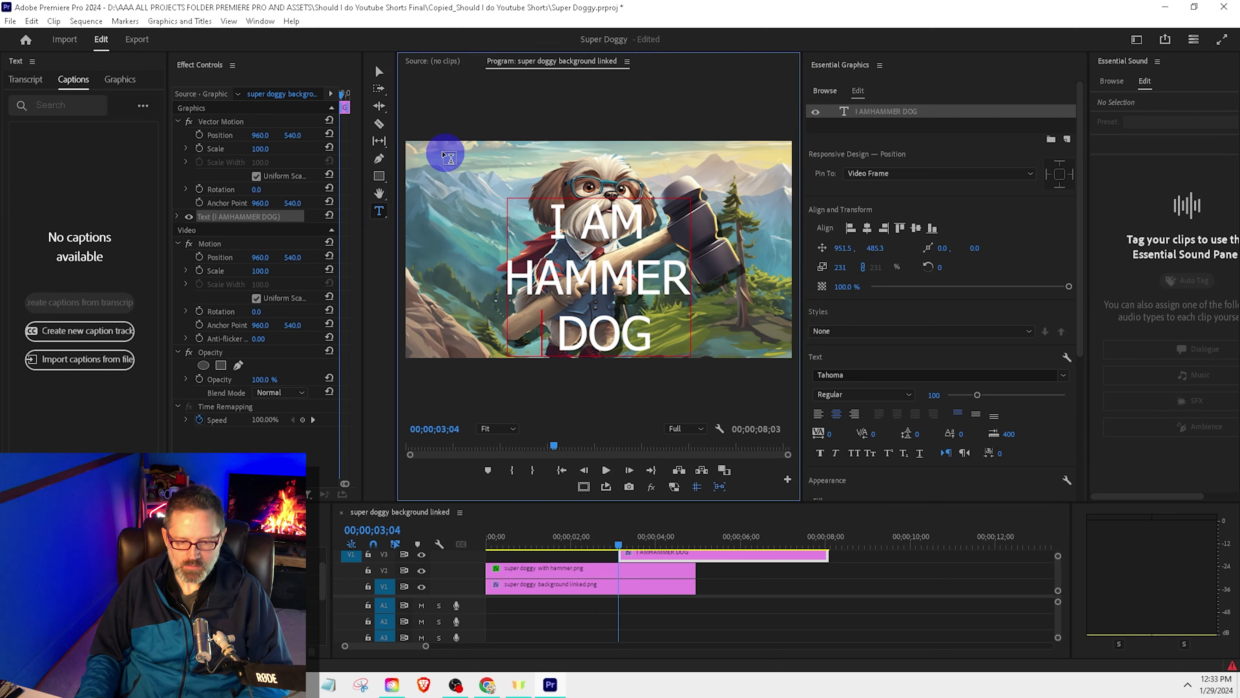
pyautogui.click(380, 70)
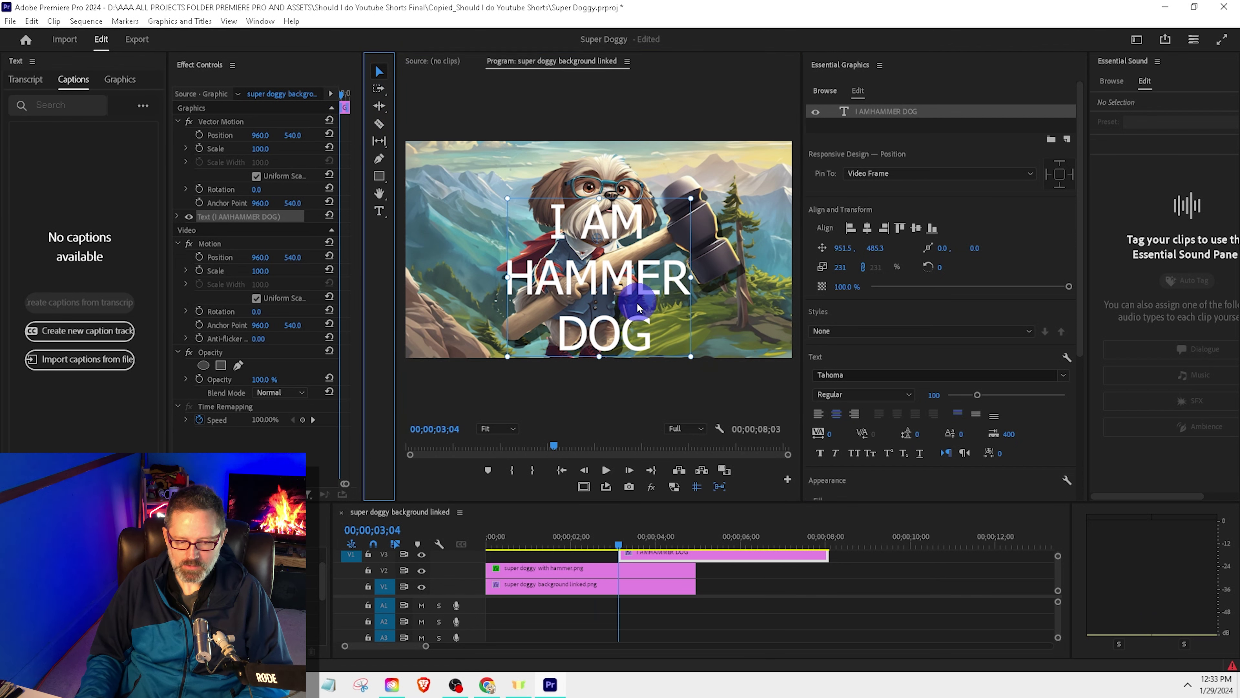
pyautogui.moveTo(617, 303)
pyautogui.mouseDown()
pyautogui.moveTo(615, 266)
pyautogui.moveTo(614, 278)
pyautogui.mouseUp()
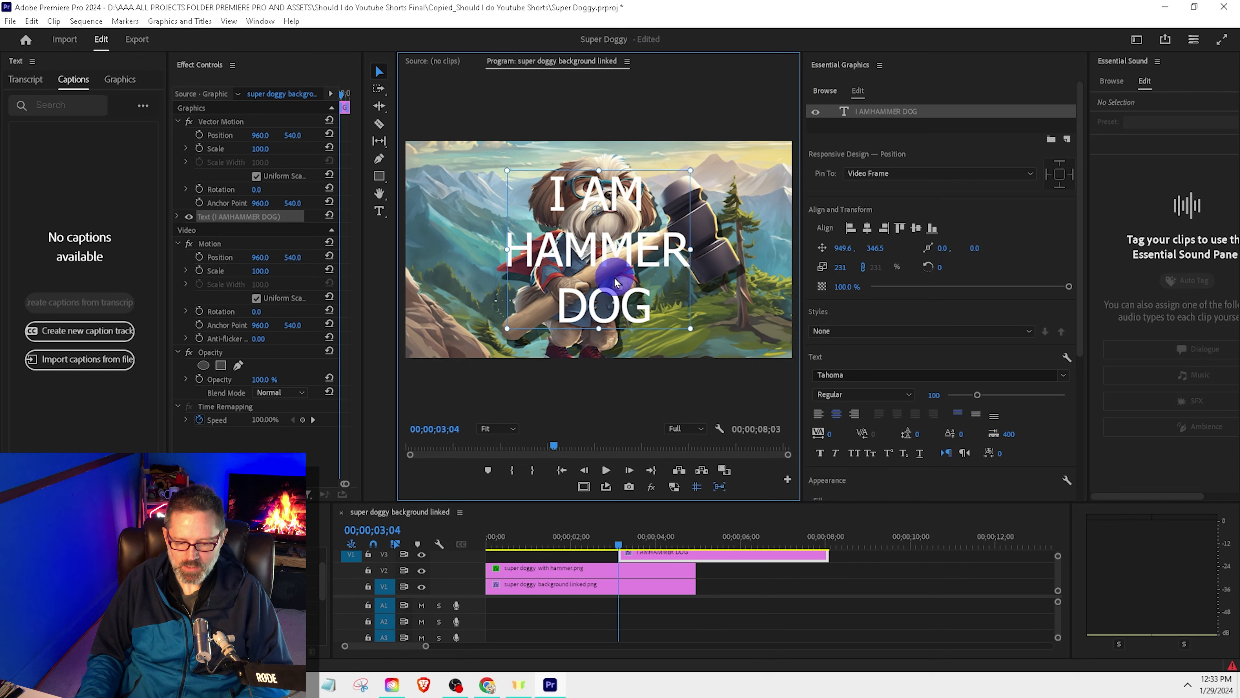
# Step: Display the safe margins and enlarge the title to 301%, repositioning it at about 946.5, 288.5
pyautogui.click(585, 487)
pyautogui.click(585, 487)
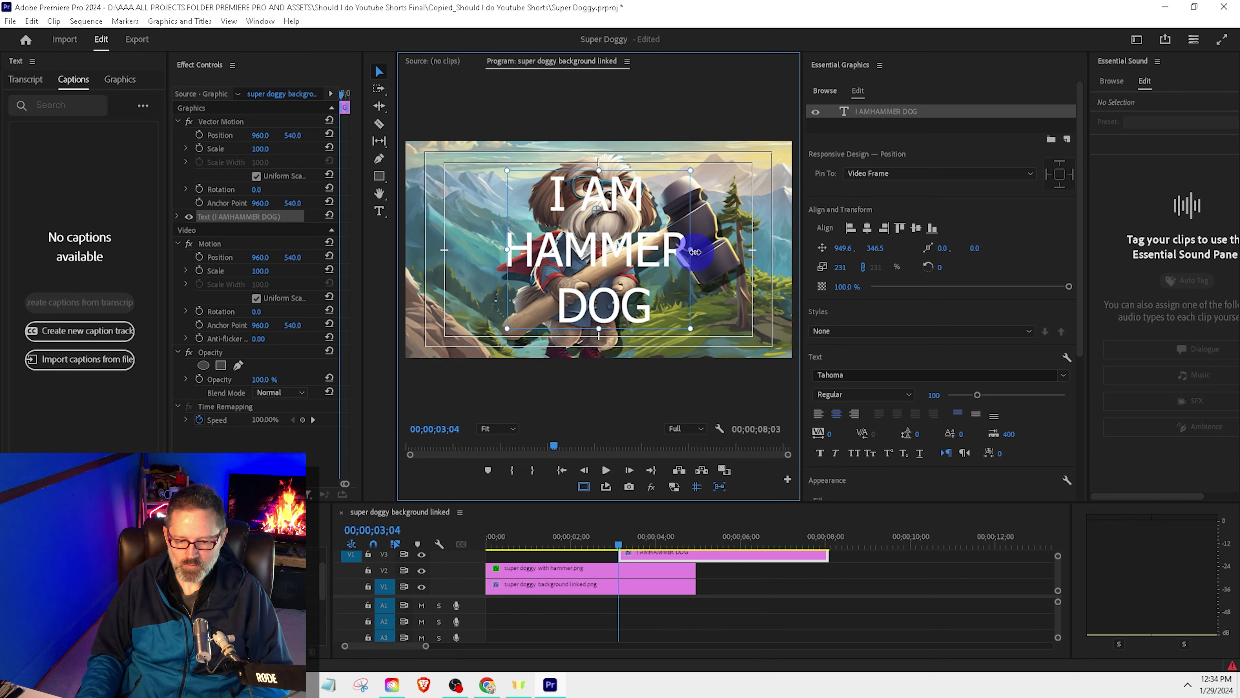
pyautogui.moveTo(695, 251); pyautogui.dragTo(754, 250)
pyautogui.moveTo(671, 306); pyautogui.dragTo(669, 294)
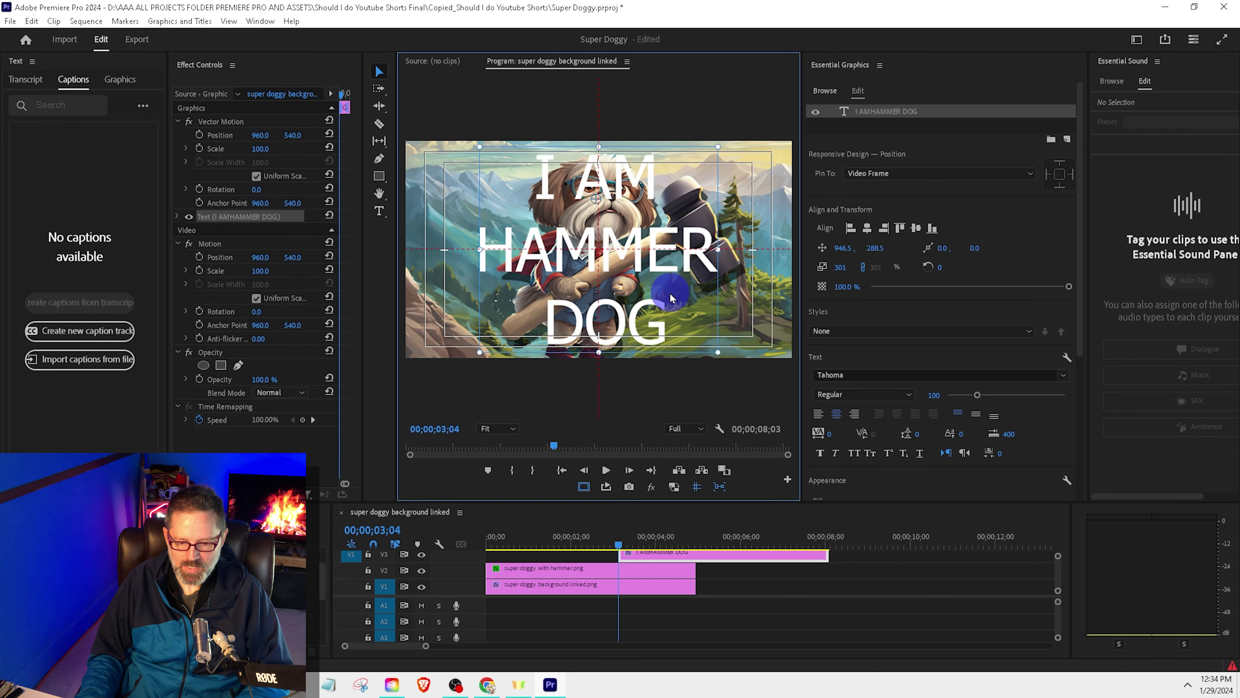
# Step: Change the title's font to Bangers
pyautogui.scroll(-4, 977, 328)
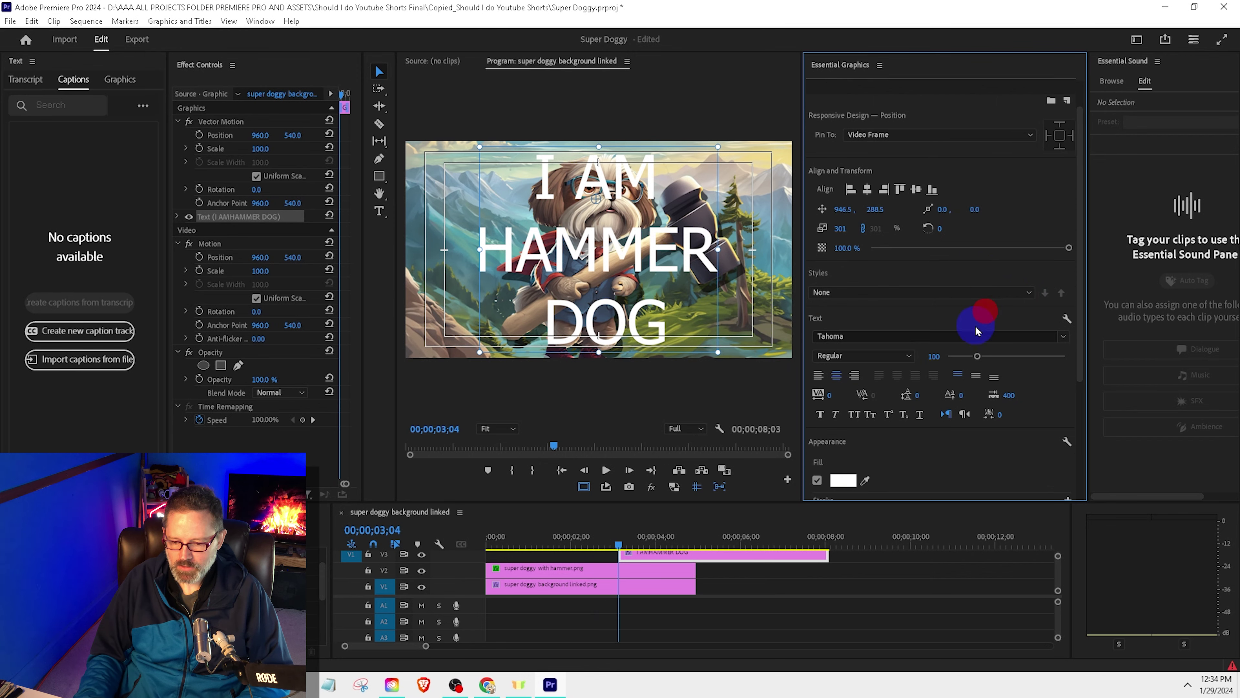
pyautogui.scroll(2, 889, 330)
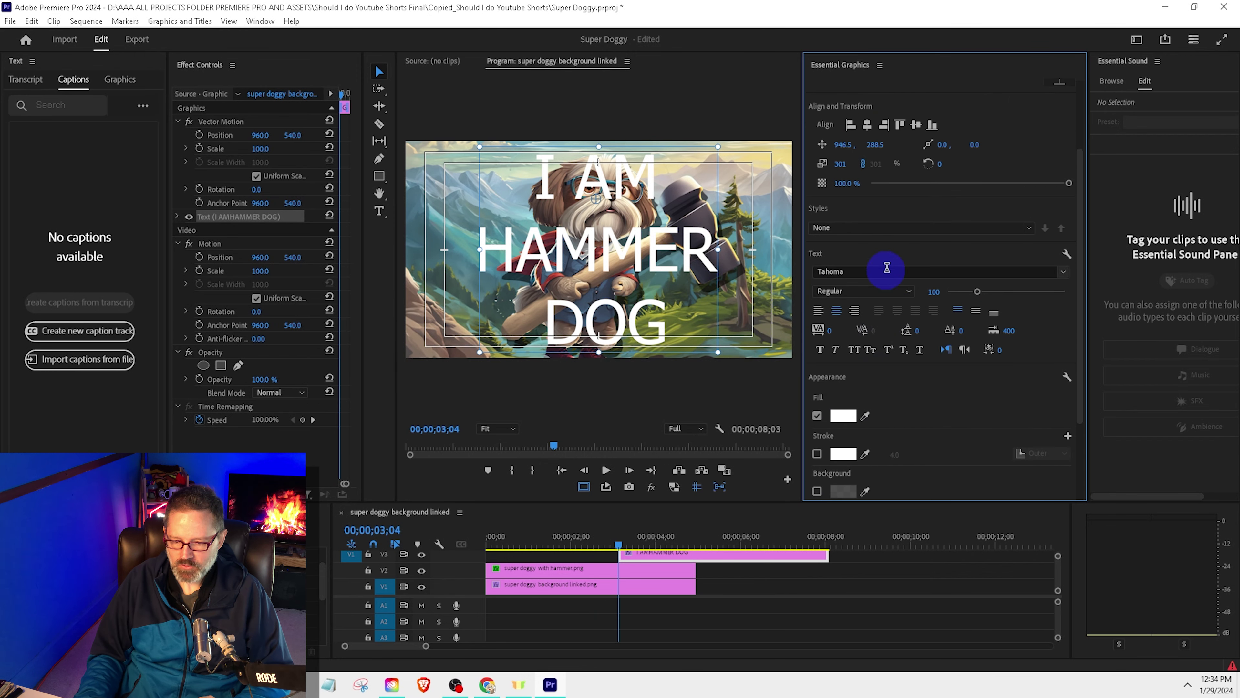
pyautogui.click(948, 271)
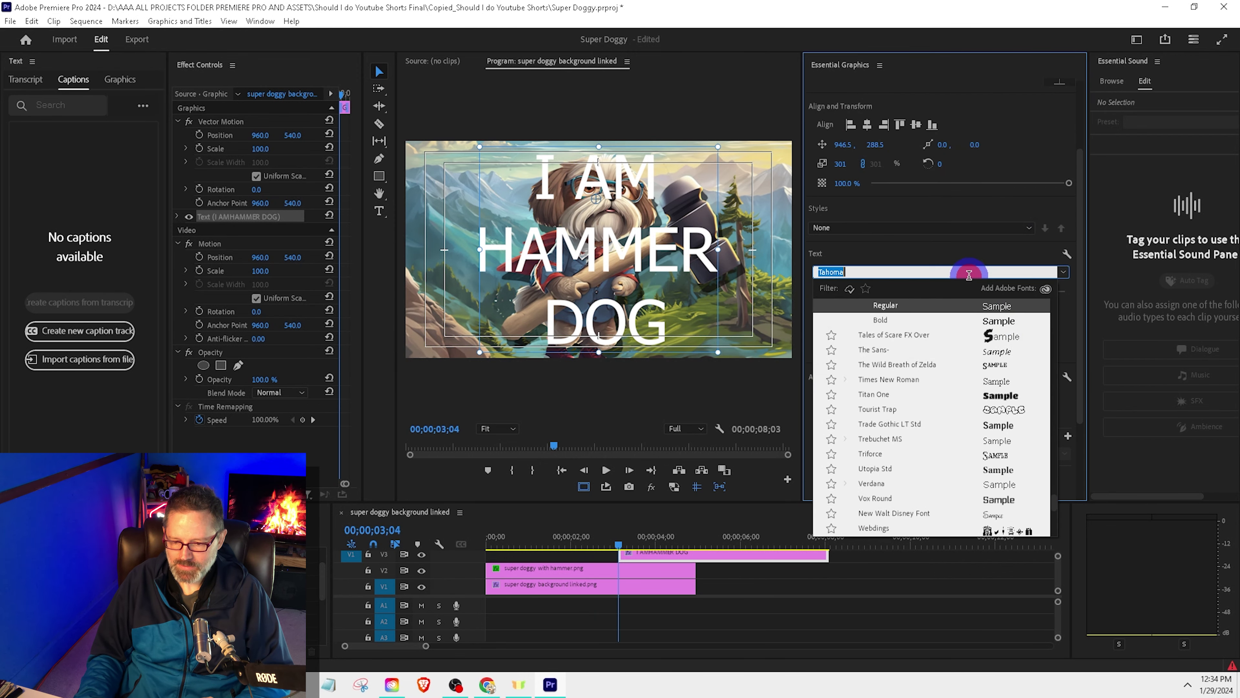
pyautogui.click(1061, 272)
pyautogui.click(1062, 272)
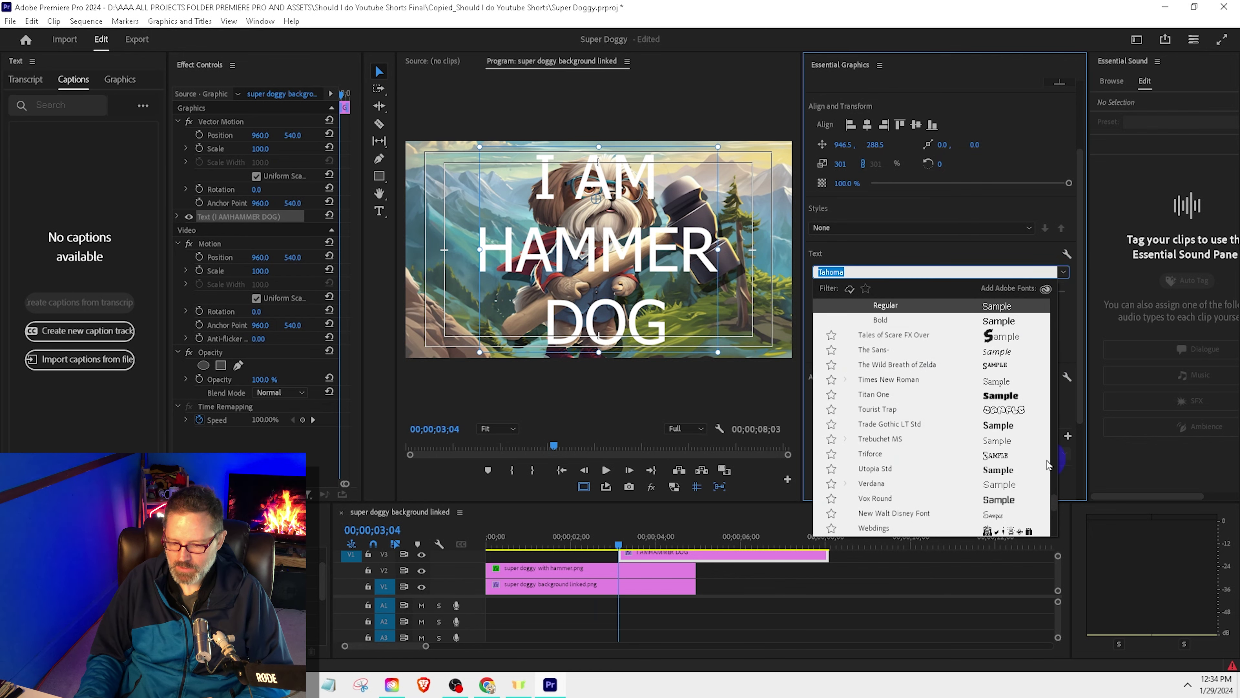
pyautogui.moveTo(1054, 505); pyautogui.dragTo(1054, 304)
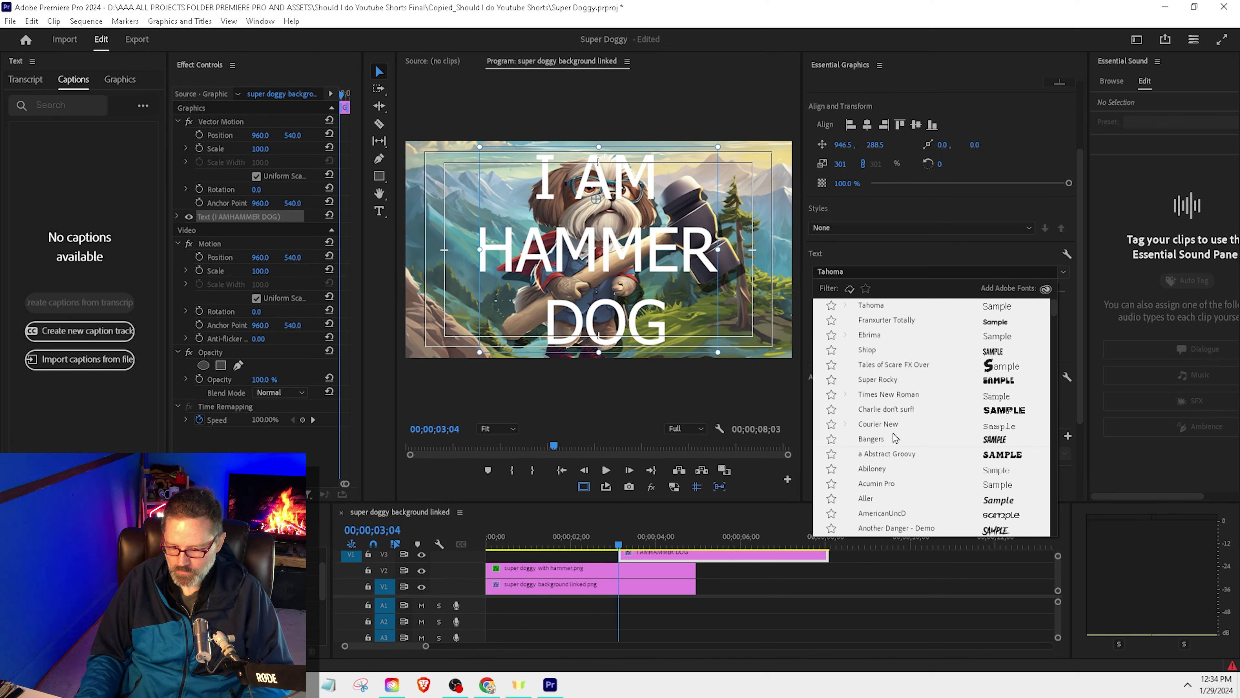
pyautogui.click(884, 440)
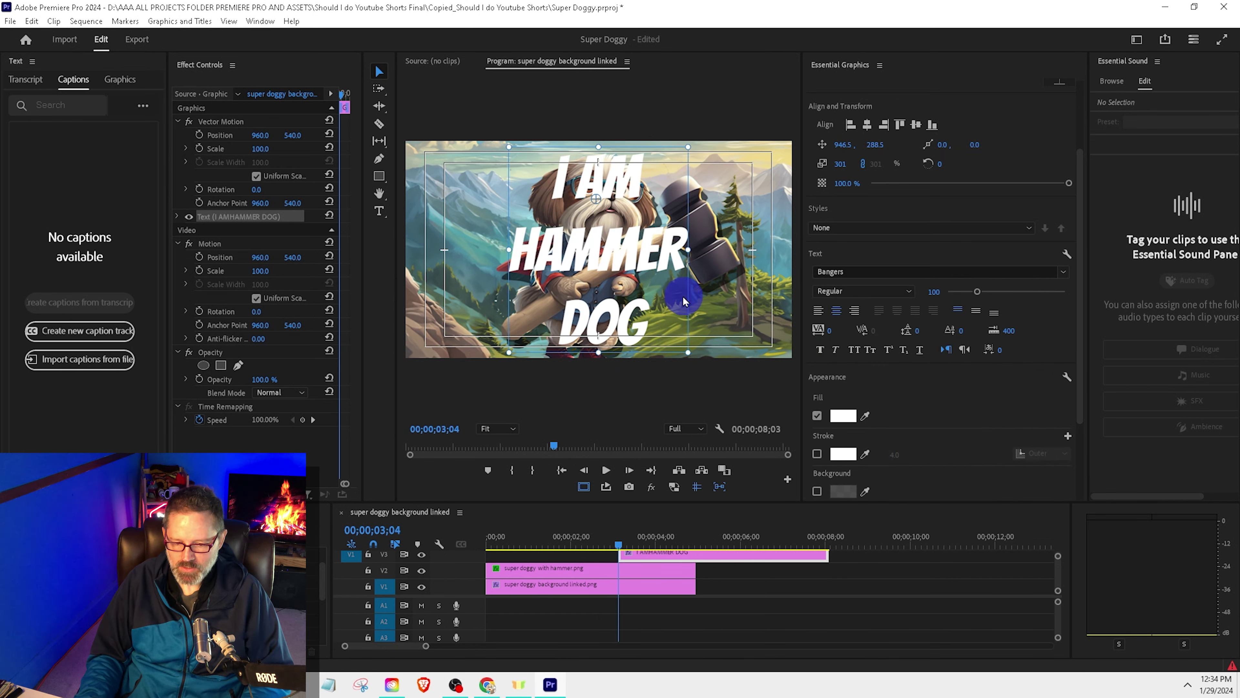
# Step: Set the title's fill to a solid bright blue, 0030FF
pyautogui.click(846, 420)
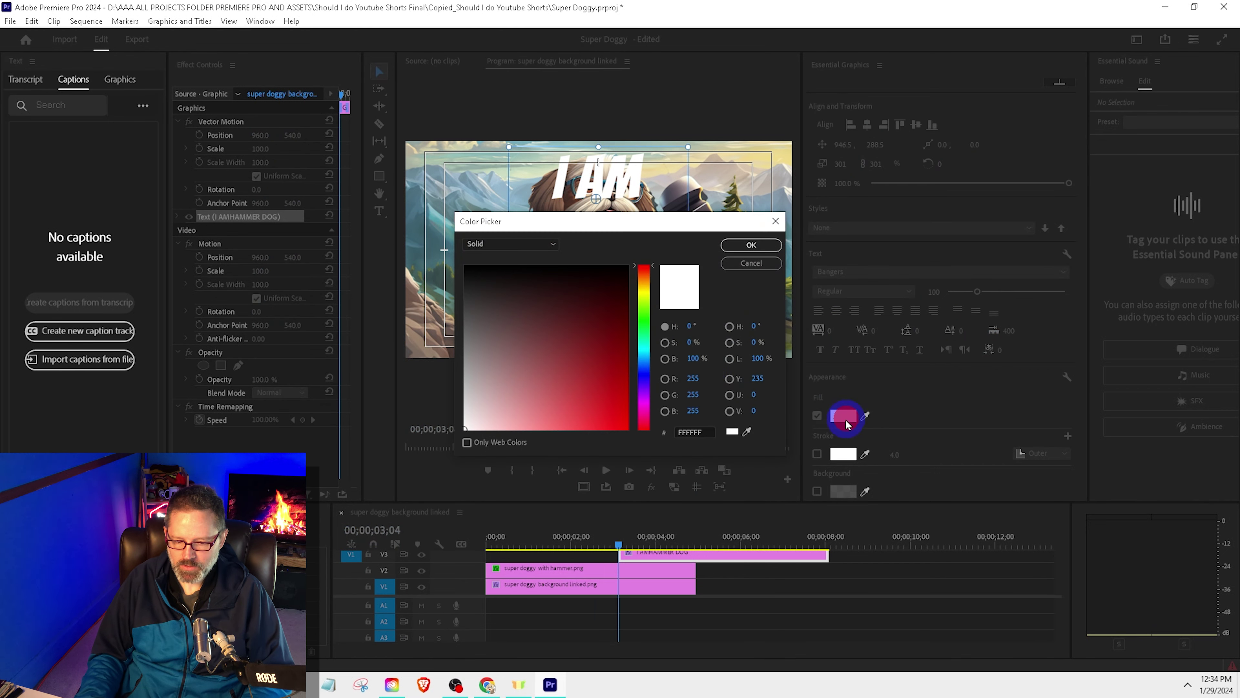
pyautogui.click(643, 371)
pyautogui.moveTo(597, 325); pyautogui.dragTo(666, 441)
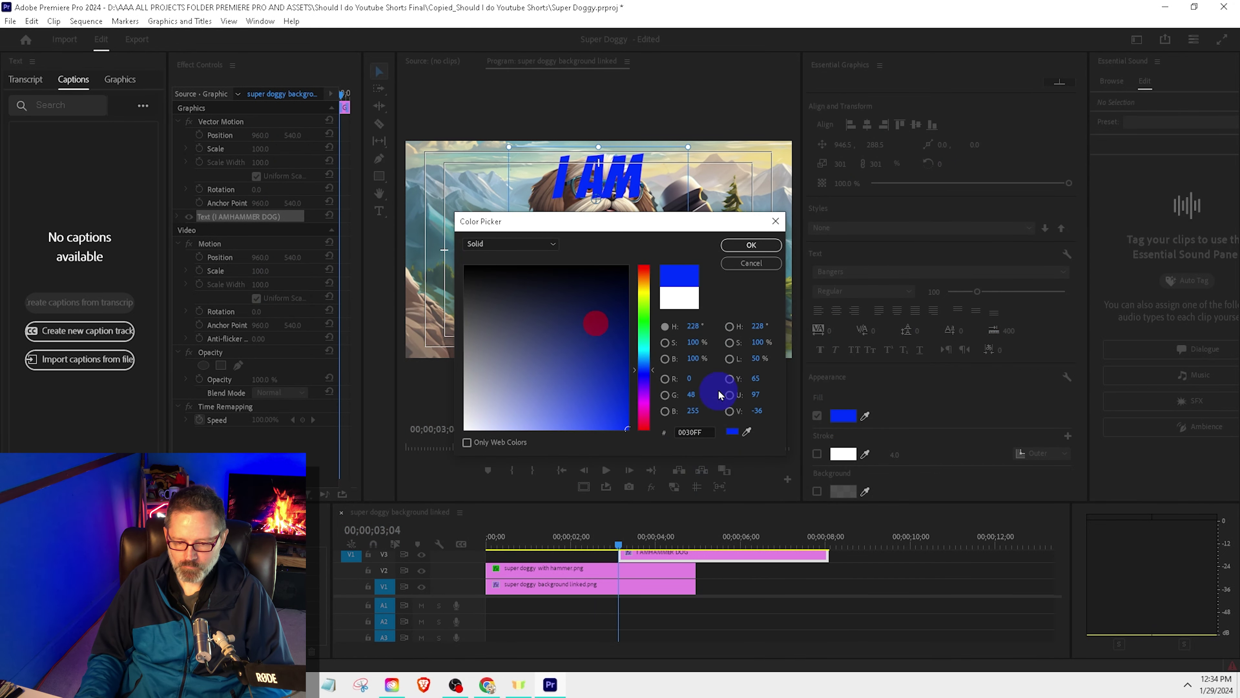
pyautogui.click(749, 245)
# Step: Enable an outer stroke on the title and make it solid black
pyautogui.click(818, 455)
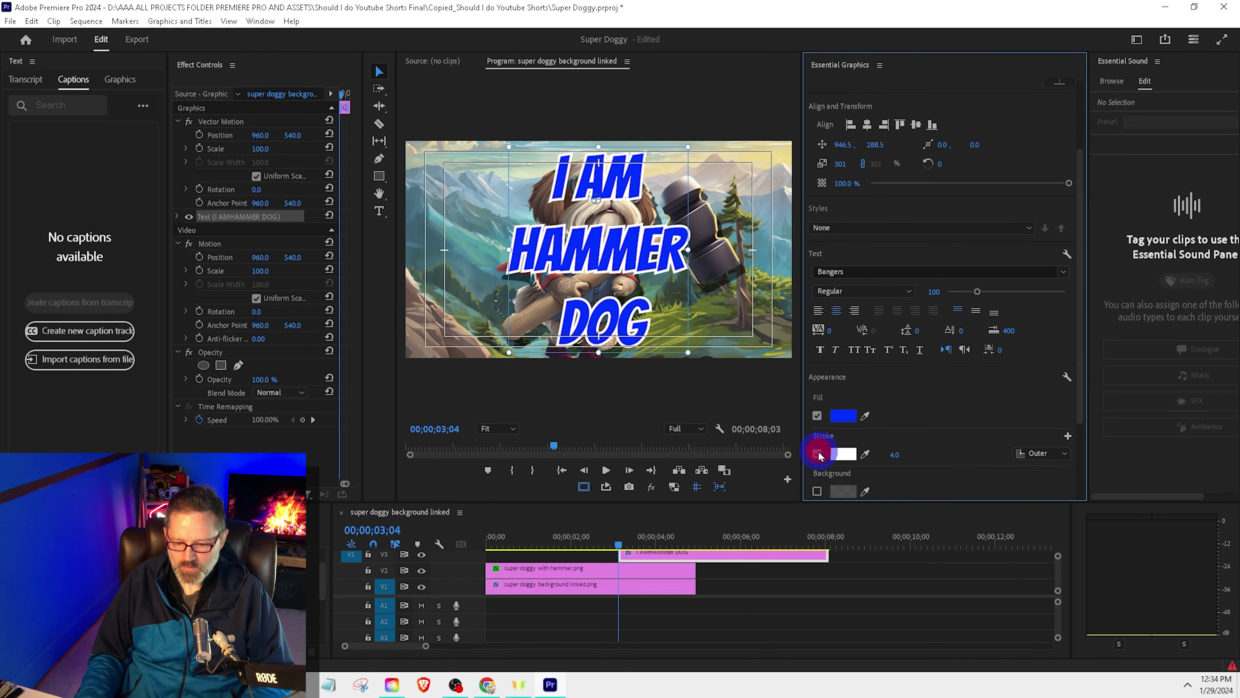
pyautogui.click(843, 454)
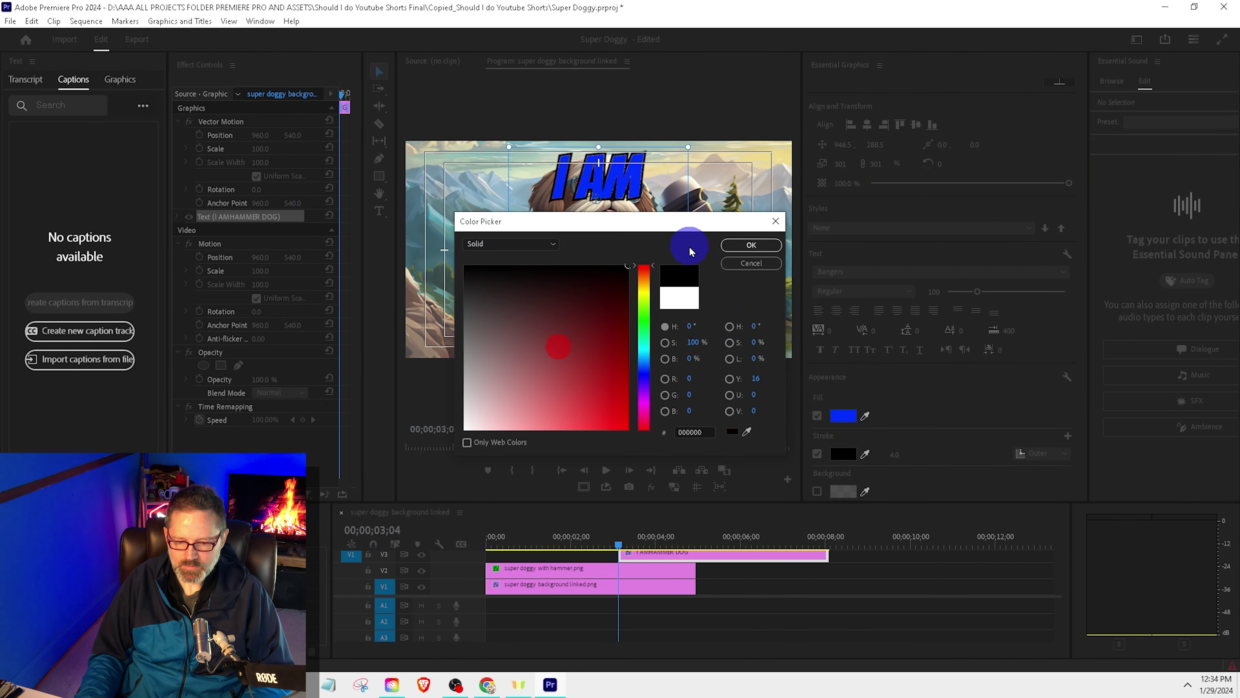
pyautogui.moveTo(645, 347)
pyautogui.mouseDown()
pyautogui.moveTo(654, 402)
pyautogui.moveTo(676, 416)
pyautogui.mouseUp()
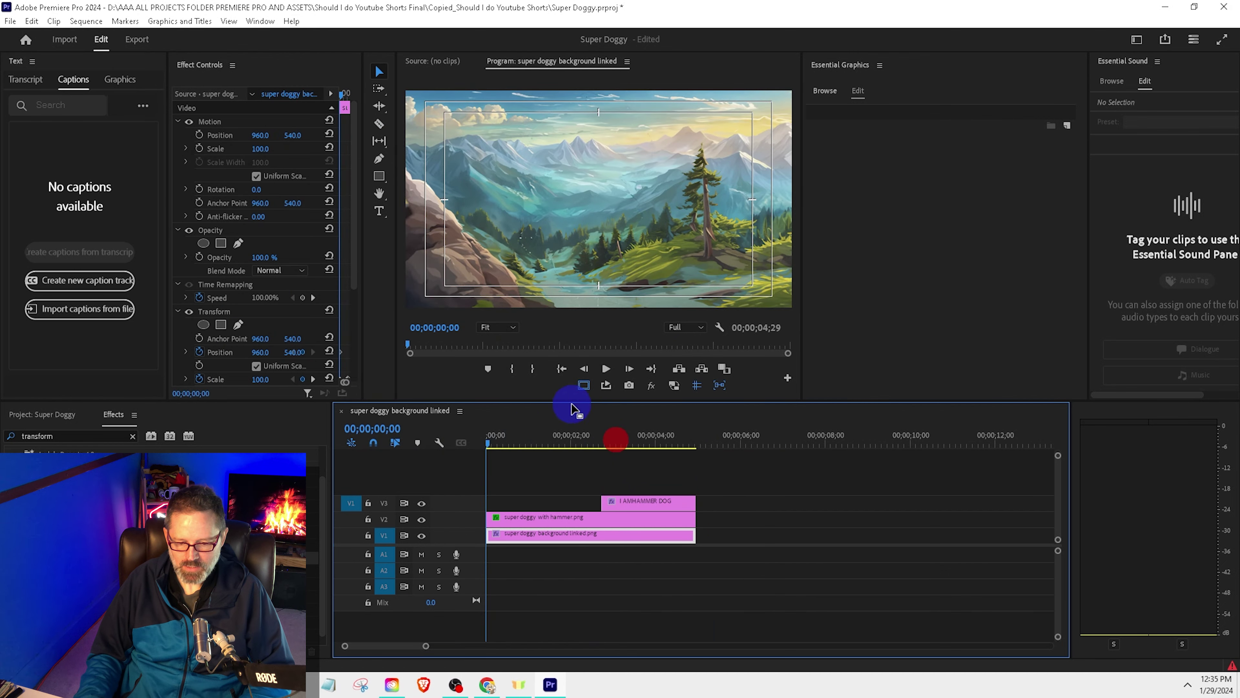
# Step: Turn on looped playback with the safe margins hidden, and preview the doggy animation from the start
pyautogui.click(604, 392)
pyautogui.click(585, 385)
pyautogui.press('space')
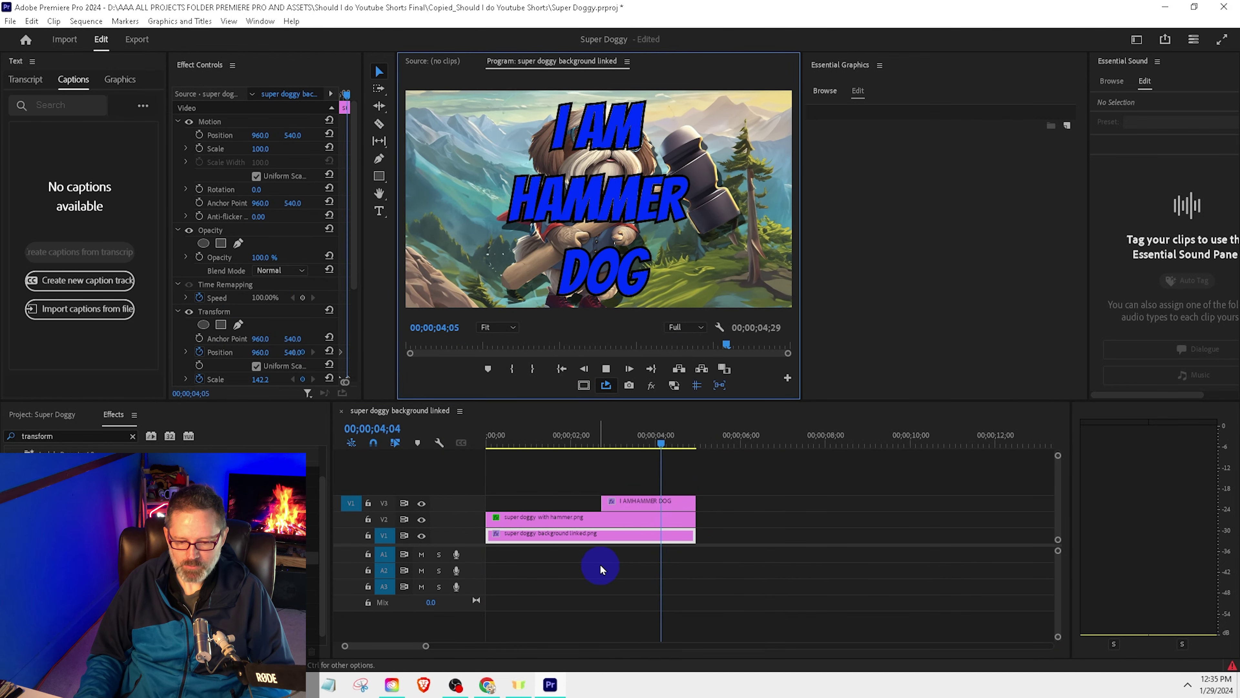
pyautogui.click(578, 447)
pyautogui.moveTo(579, 447); pyautogui.dragTo(477, 459)
pyautogui.press('space')
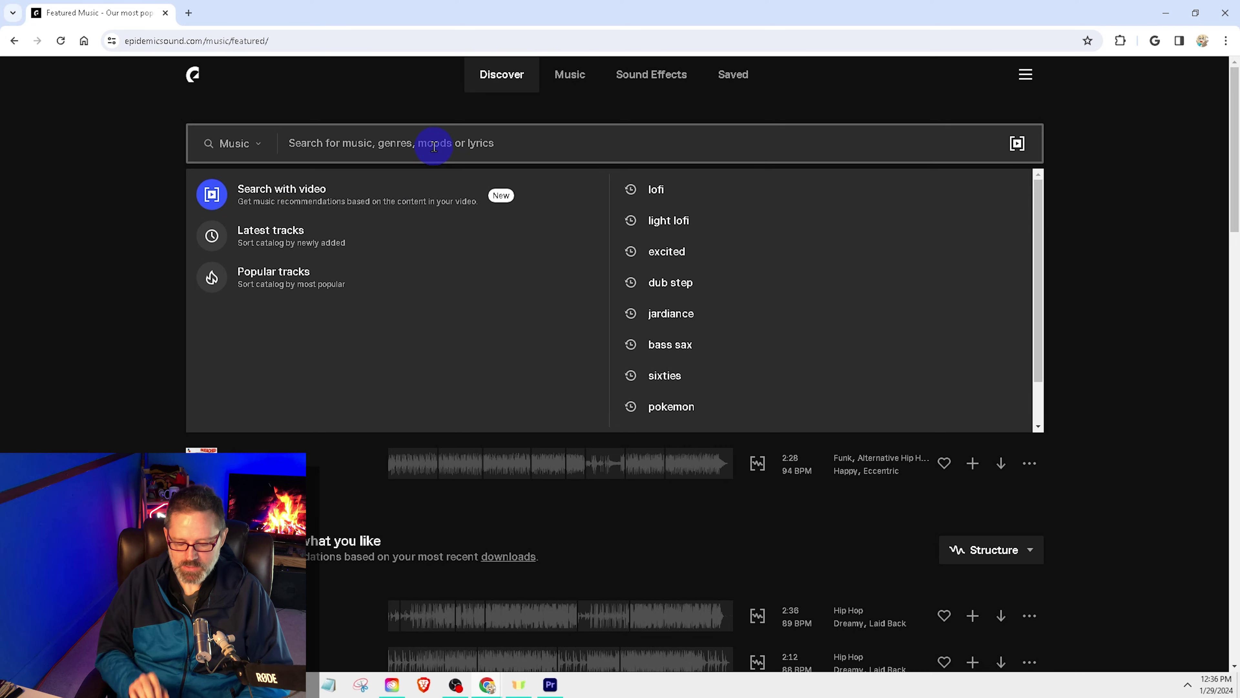
# Step: Search Epidemic Sound for dubstep, add ES_Dubstep Mammoth.mp3 to audio track 1 after the video clips, and expand that track
pyautogui.write('dubstep')
pyautogui.press('Return')
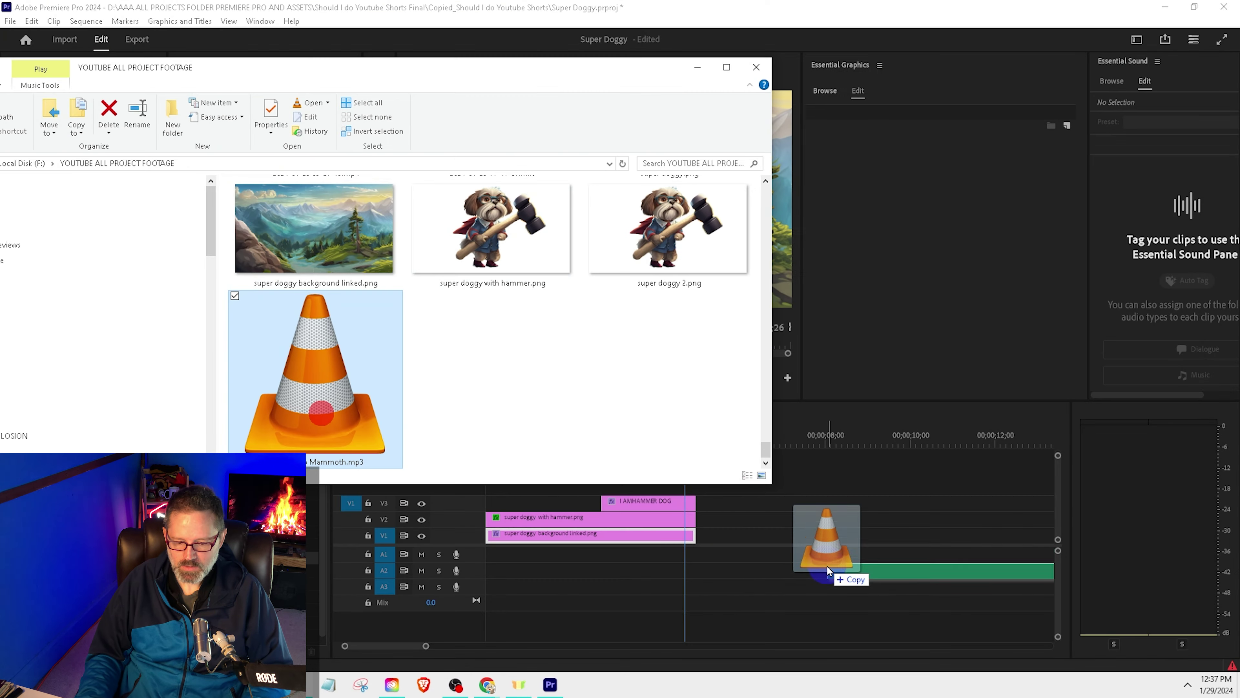
pyautogui.moveTo(830, 568); pyautogui.dragTo(773, 567)
pyautogui.click(756, 67)
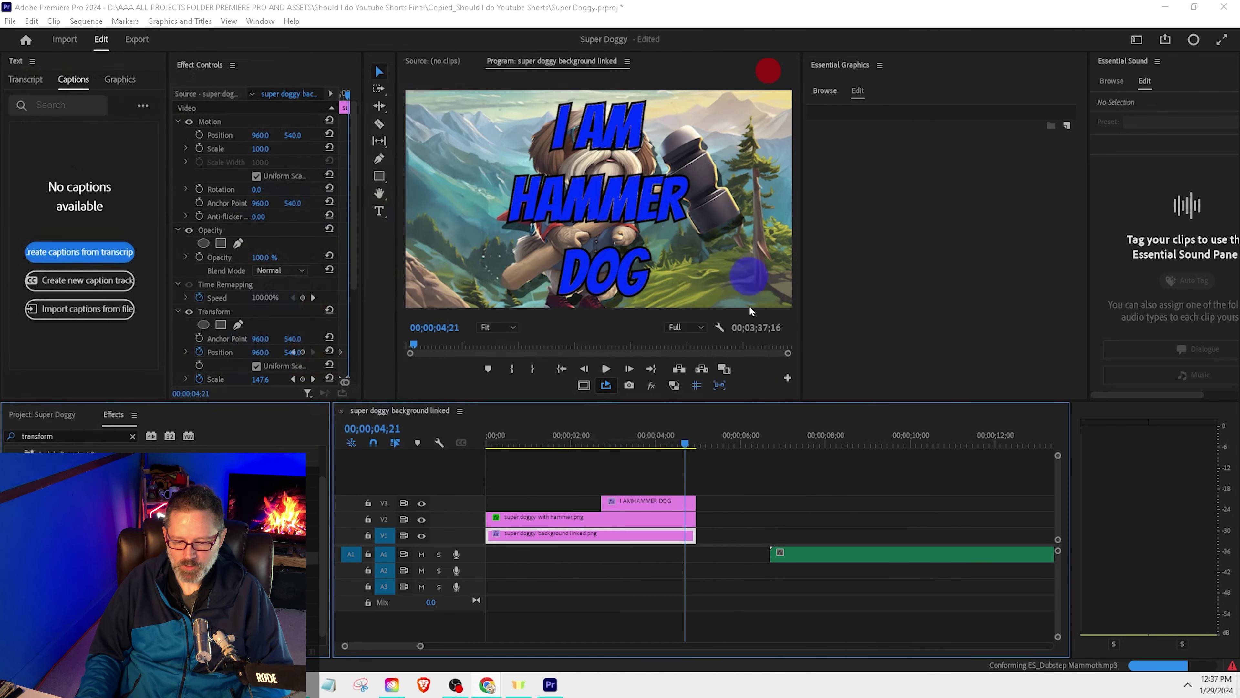
pyautogui.moveTo(864, 557); pyautogui.dragTo(820, 560)
pyautogui.doubleClick(474, 556)
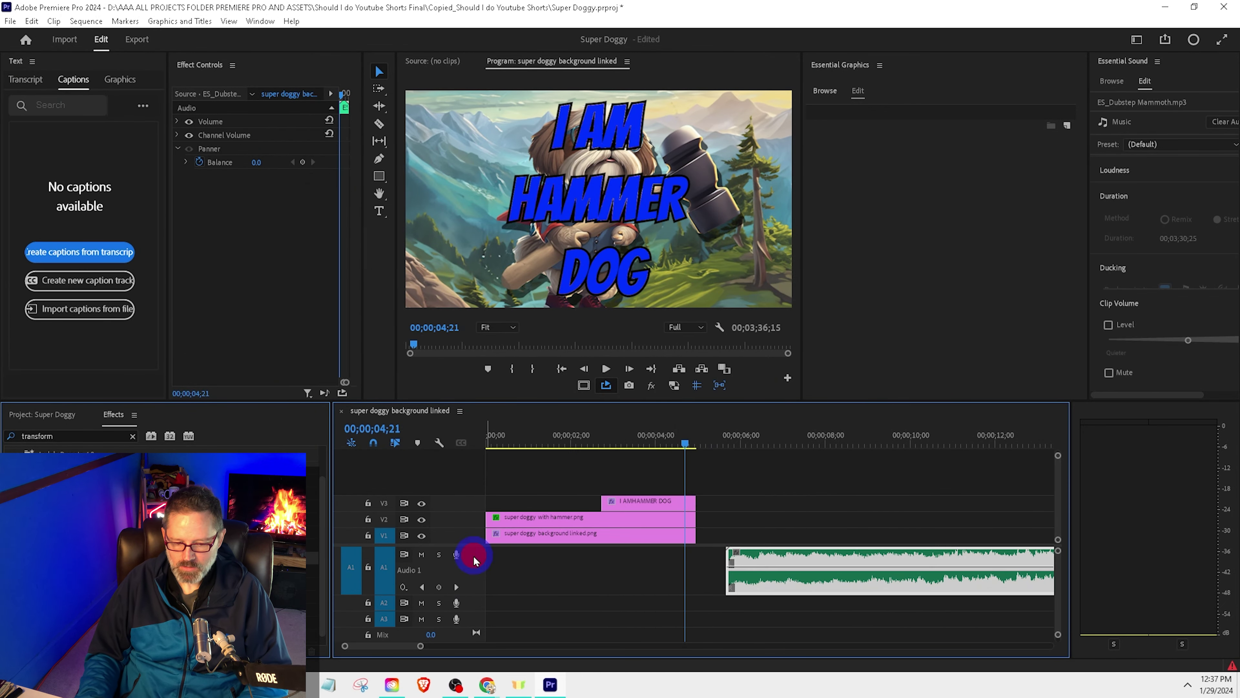
# Step: Listen to the dubstep music from about 00;00;08;23 and check it further along the timeline
pyautogui.moveTo(748, 437); pyautogui.dragTo(858, 448)
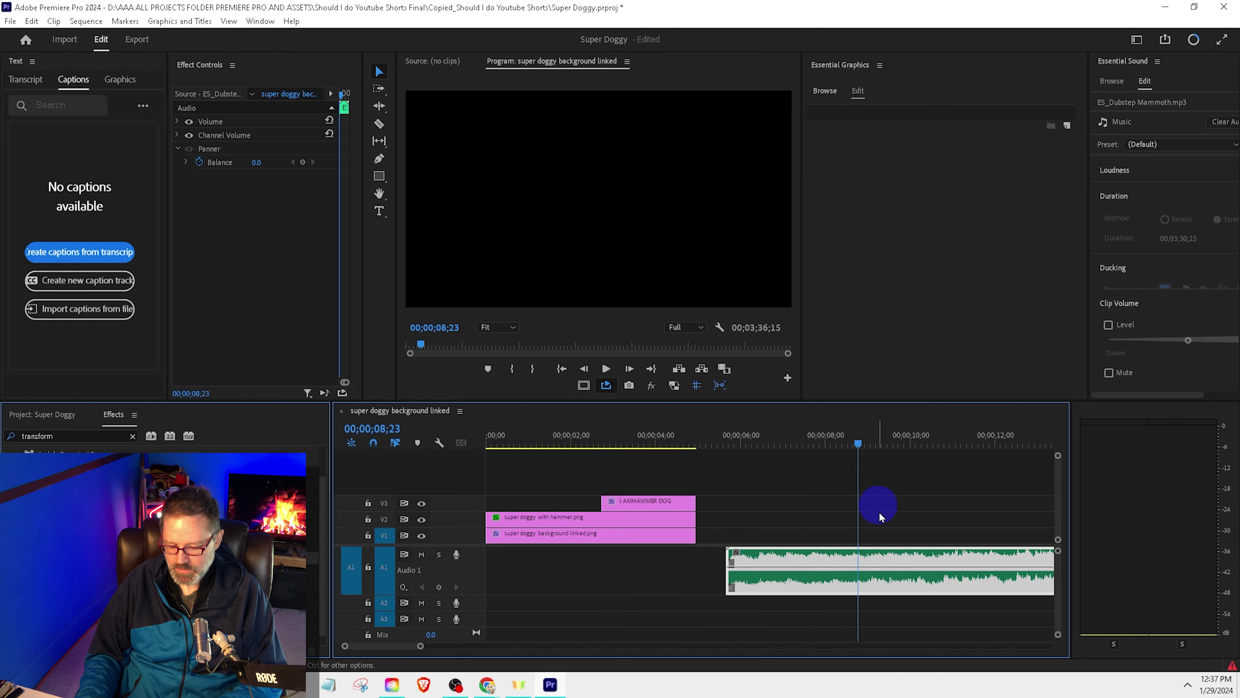
pyautogui.press('space')
pyautogui.scroll(-5, 852, 481)
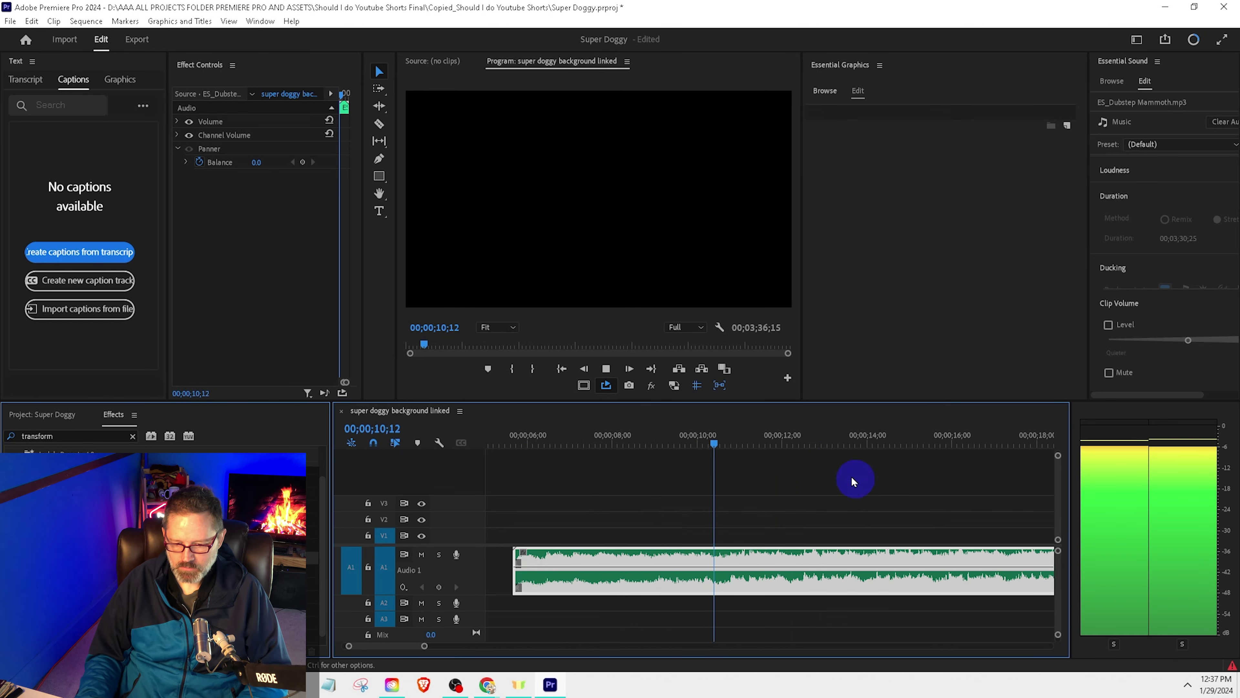
pyautogui.click(820, 447)
pyautogui.click(828, 579)
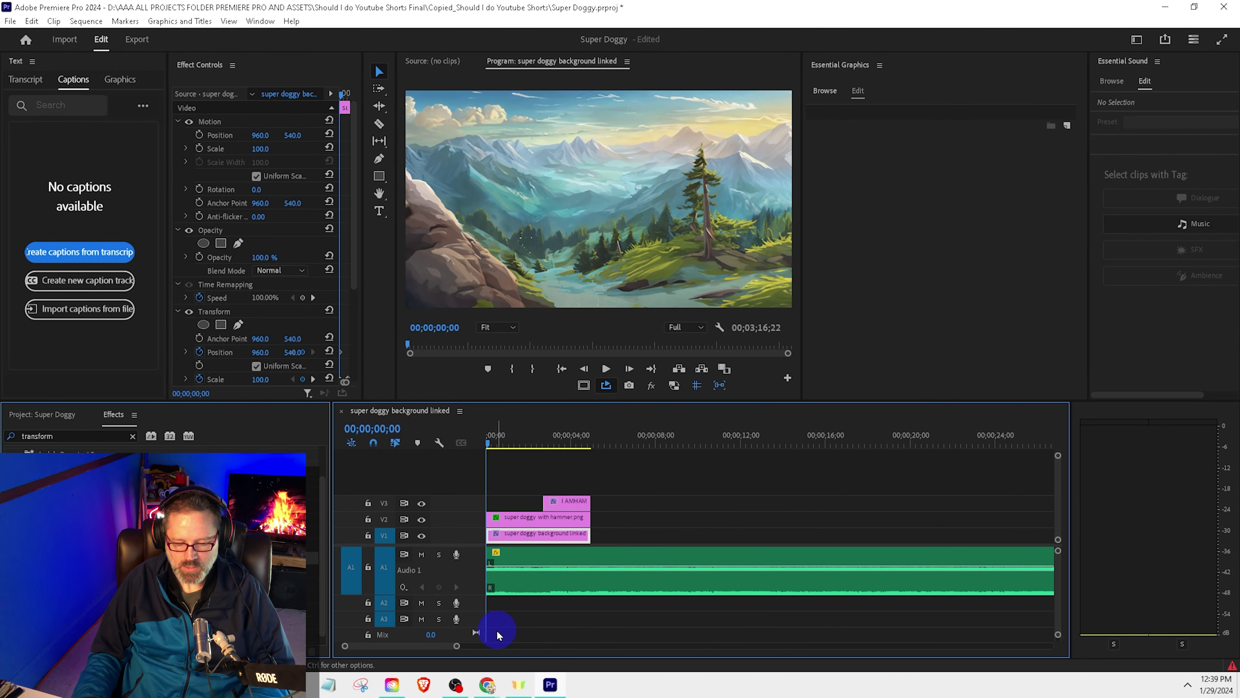
pyautogui.click(565, 435)
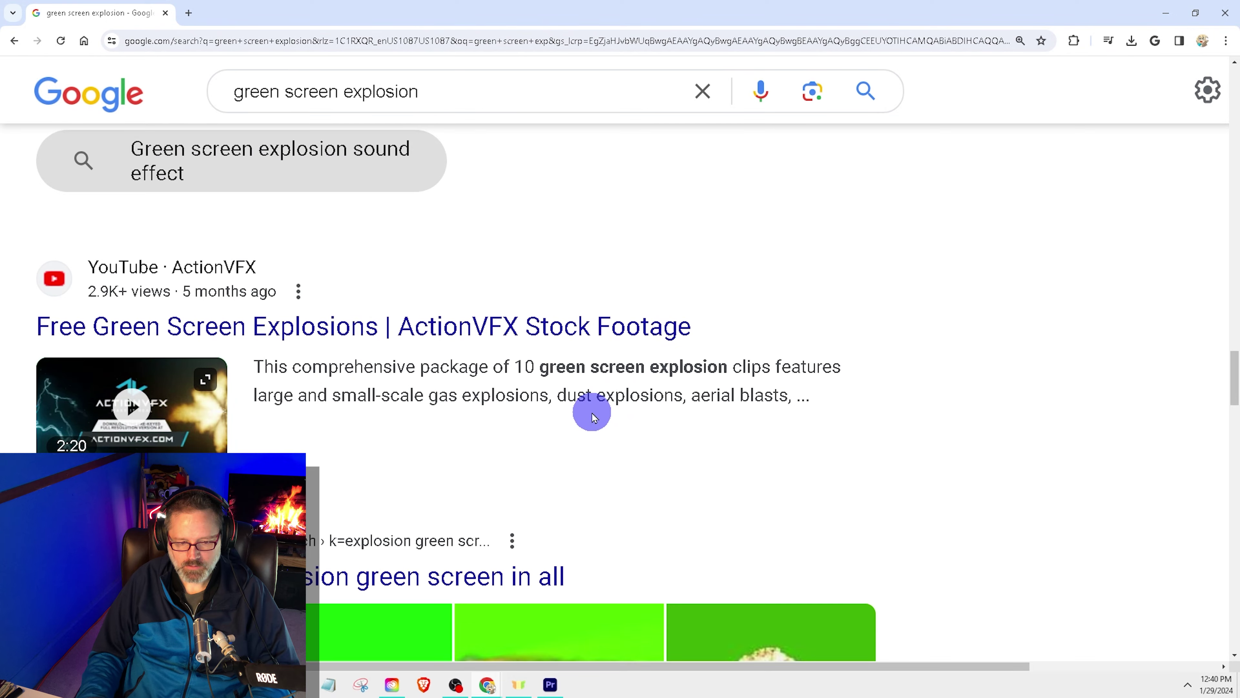
# Step: Look through green screen explosion footage in the Google results and on pexels.com
pyautogui.scroll(5, 594, 417)
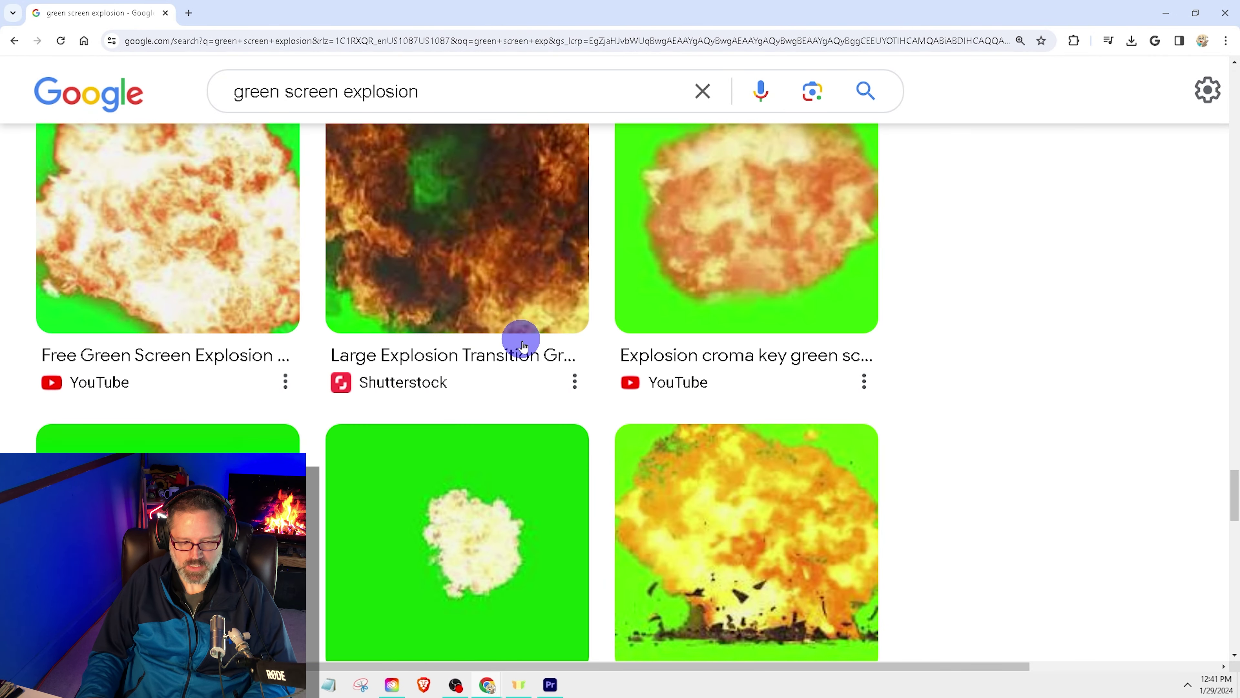
pyautogui.scroll(-10, 569, 415)
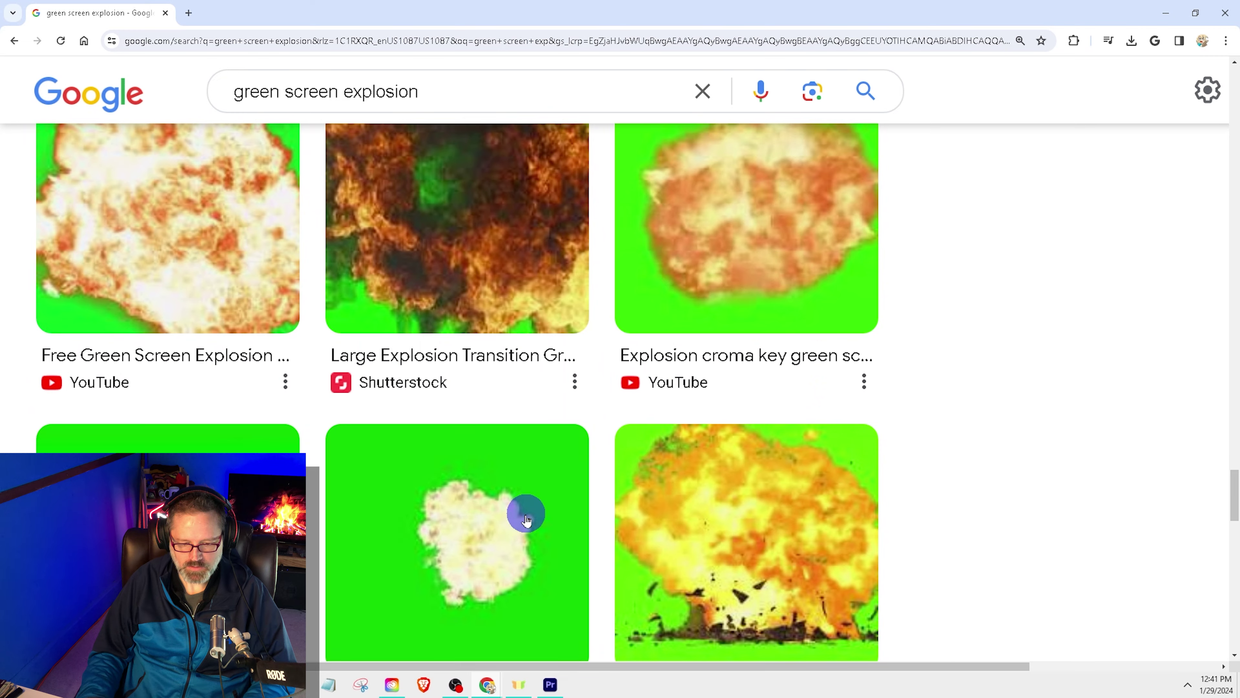
pyautogui.click(322, 40)
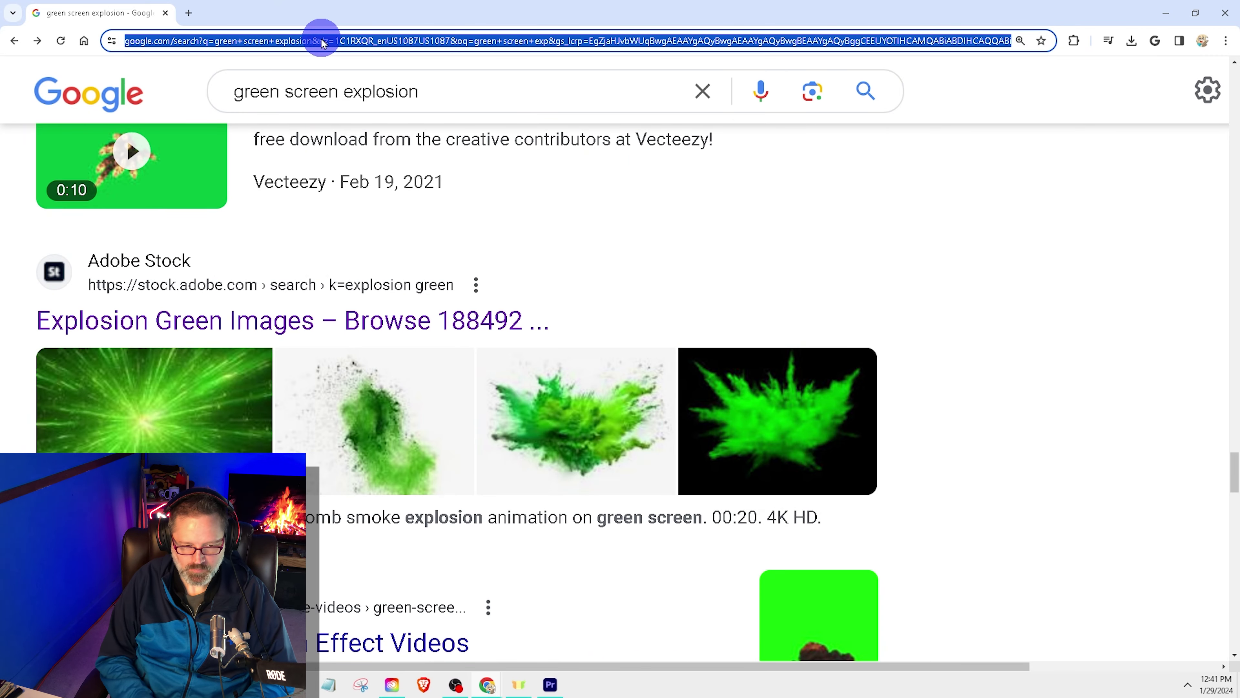
pyautogui.write('pexels.com')
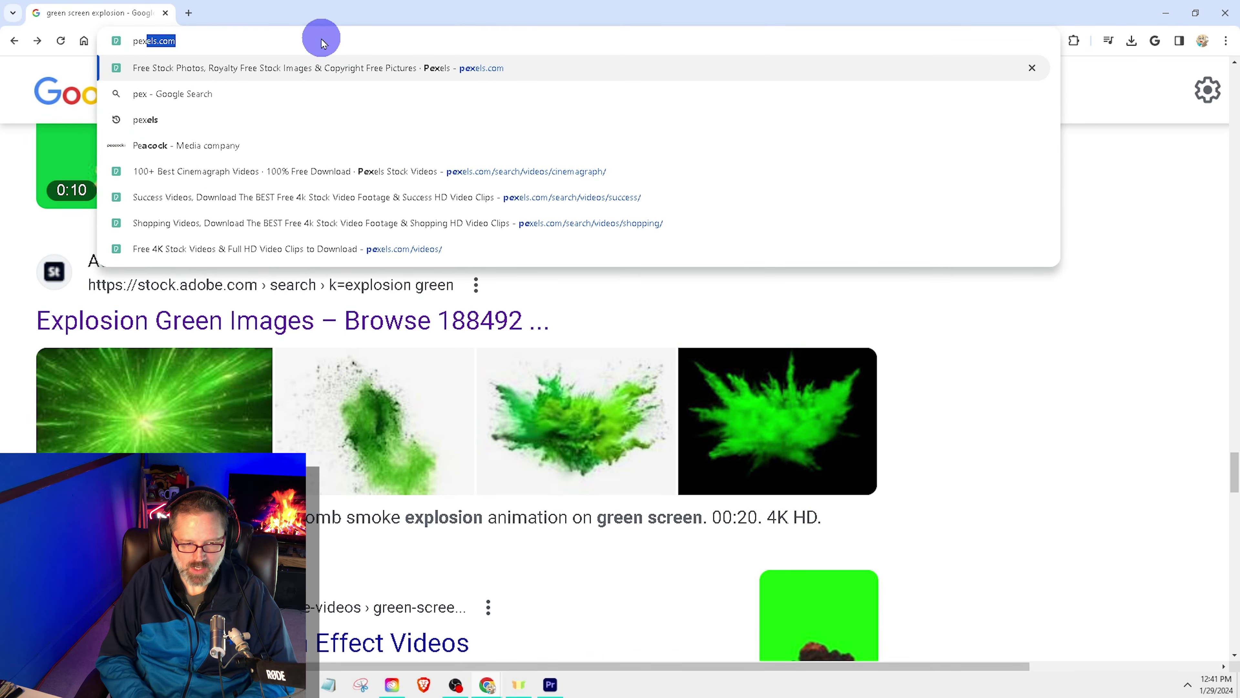
pyautogui.press('Return')
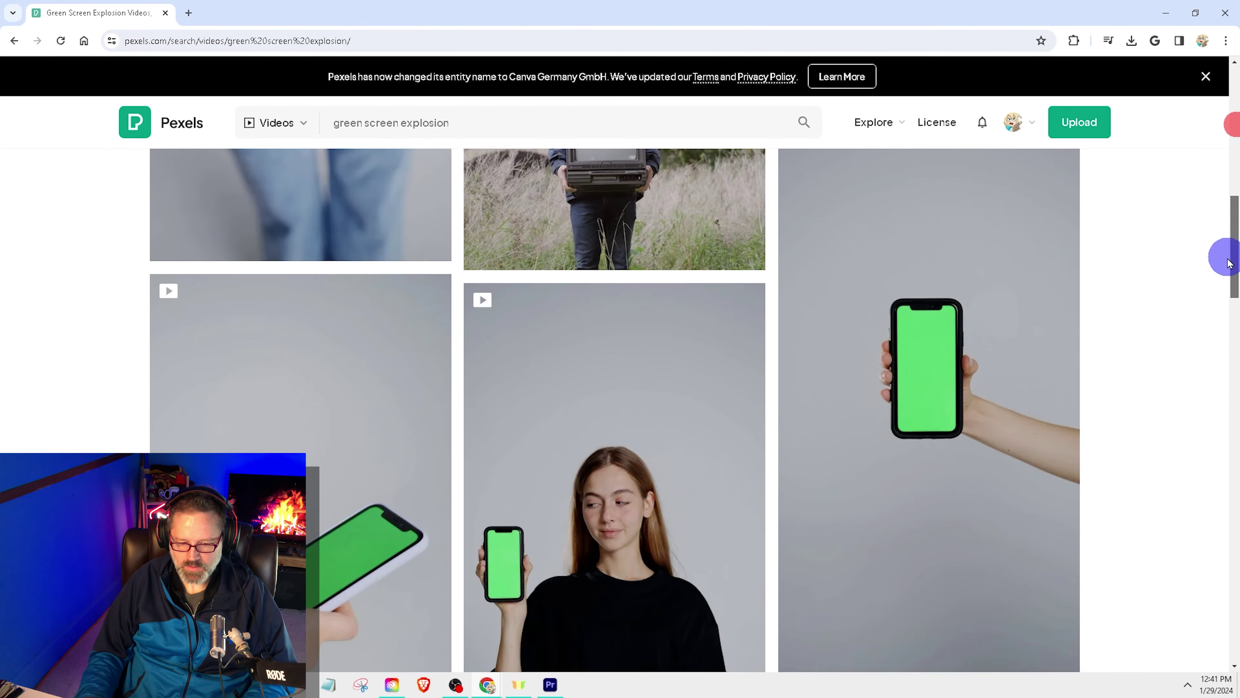
pyautogui.moveTo(1221, 256); pyautogui.dragTo(1231, 559)
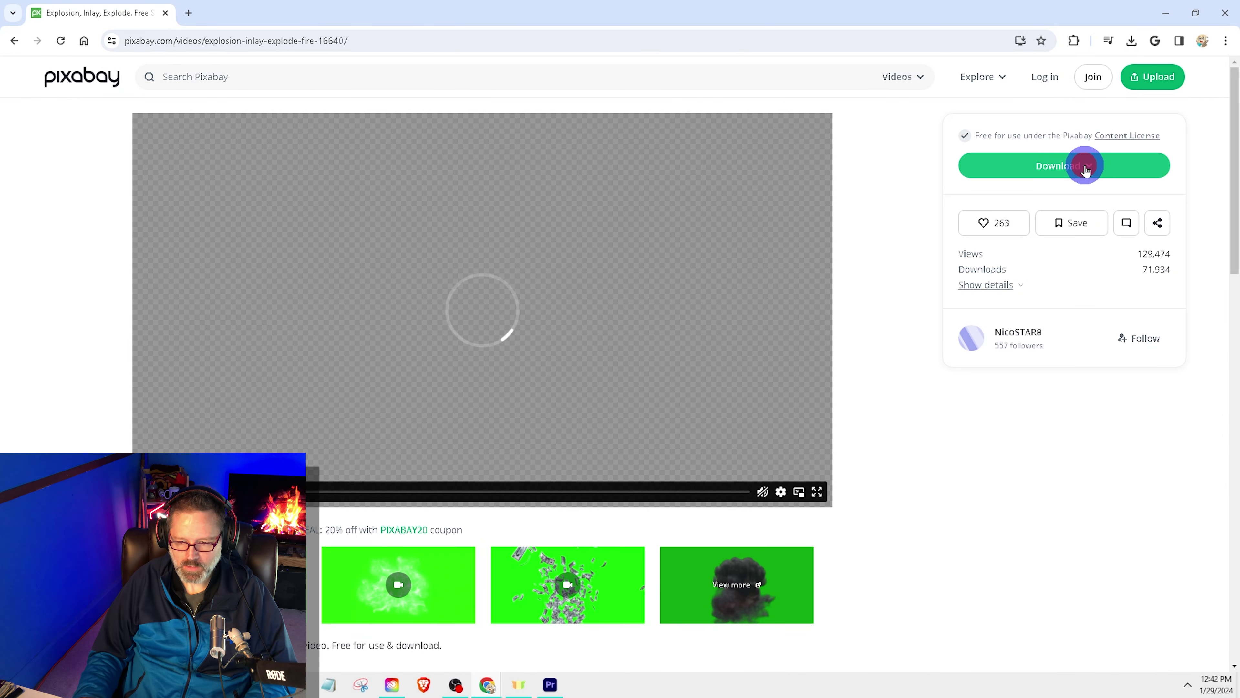
# Step: Download the free fire explosion video from its Pixabay page
pyautogui.click(1083, 165)
pyautogui.click(992, 327)
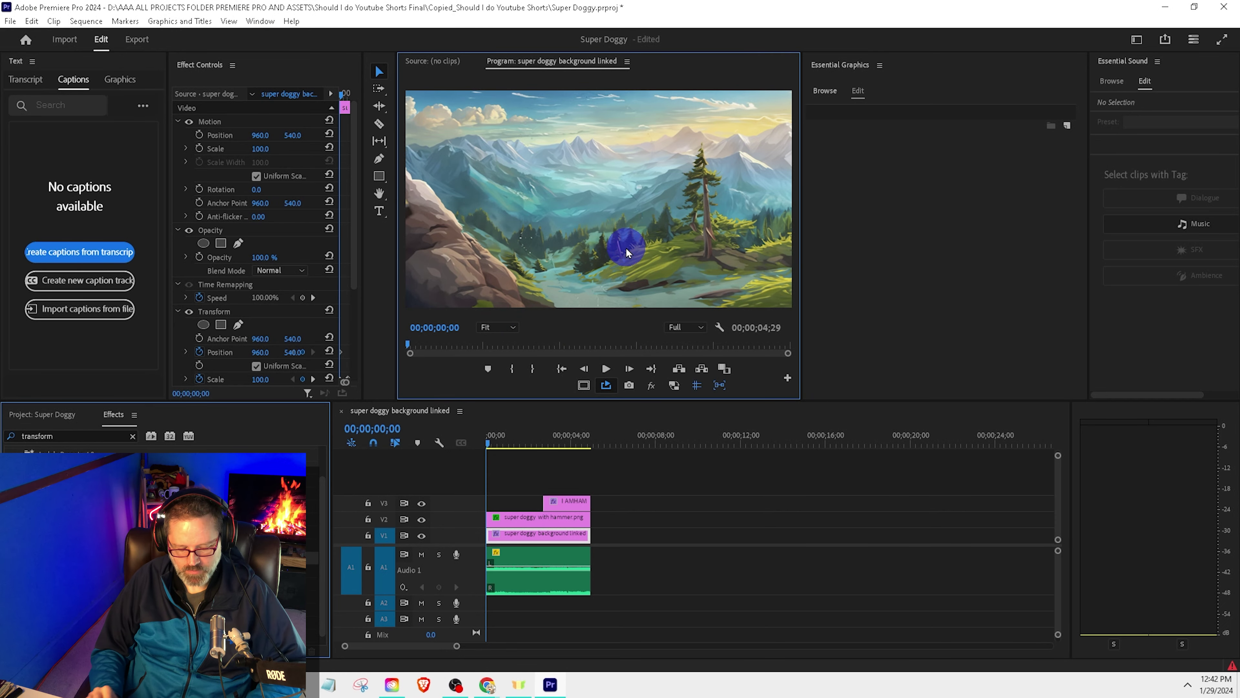
# Step: Create a new sequence named "explosoin" in Premiere Pro with the custom 1920 X 1080 preset
pyautogui.hotkey('ctrl', 'n')
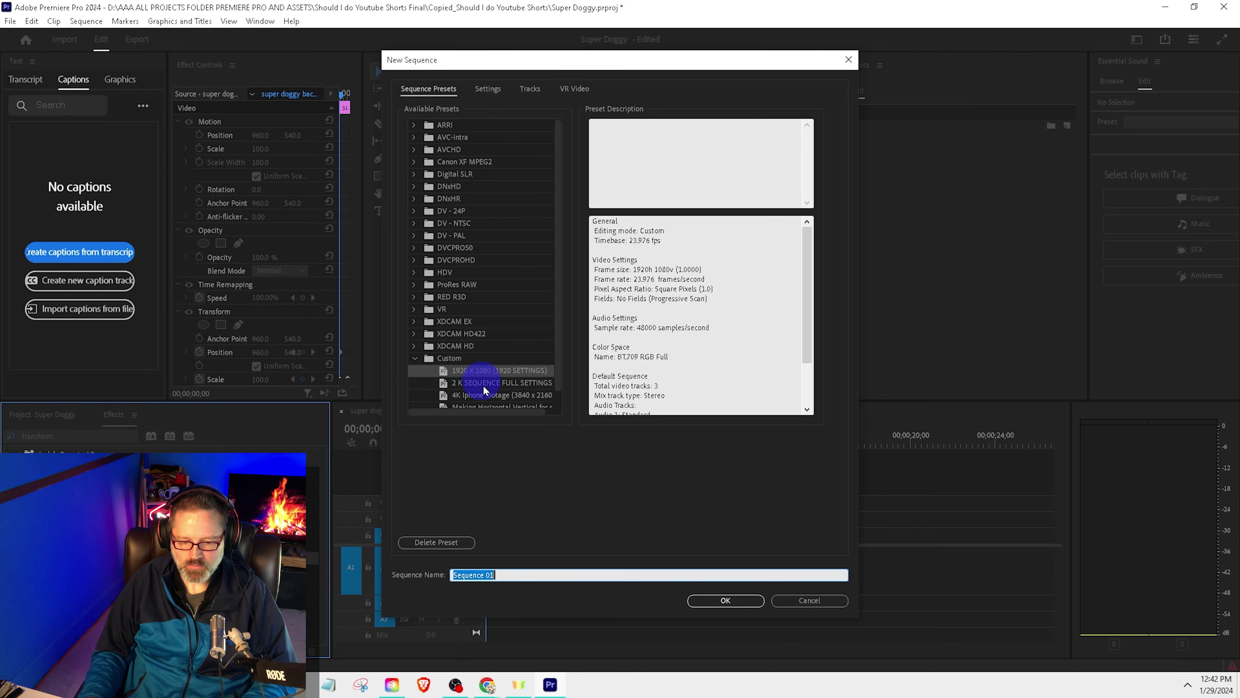
pyautogui.write('explosoin')
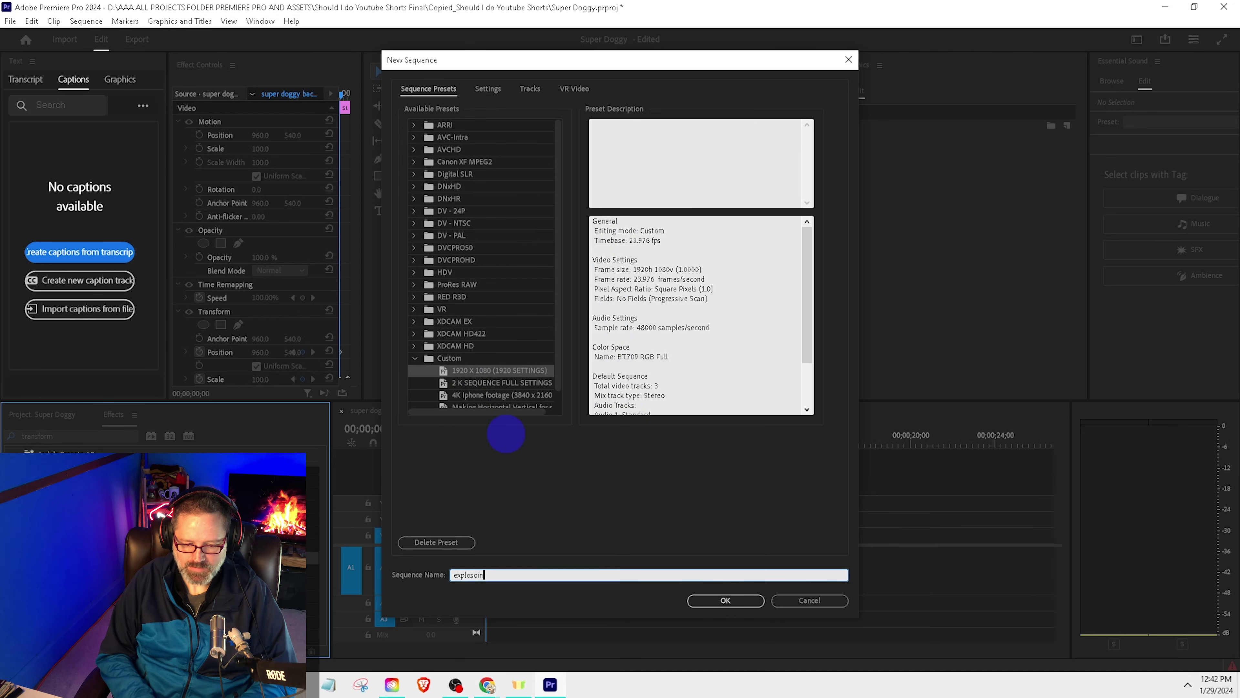
pyautogui.press('Return')
# Step: Locate the downloaded explosion_-_16640 (540p).mp4, place it at the start of video track 1, and preview it to 00:00:02:08
pyautogui.hotkey('alt', 'Tab')
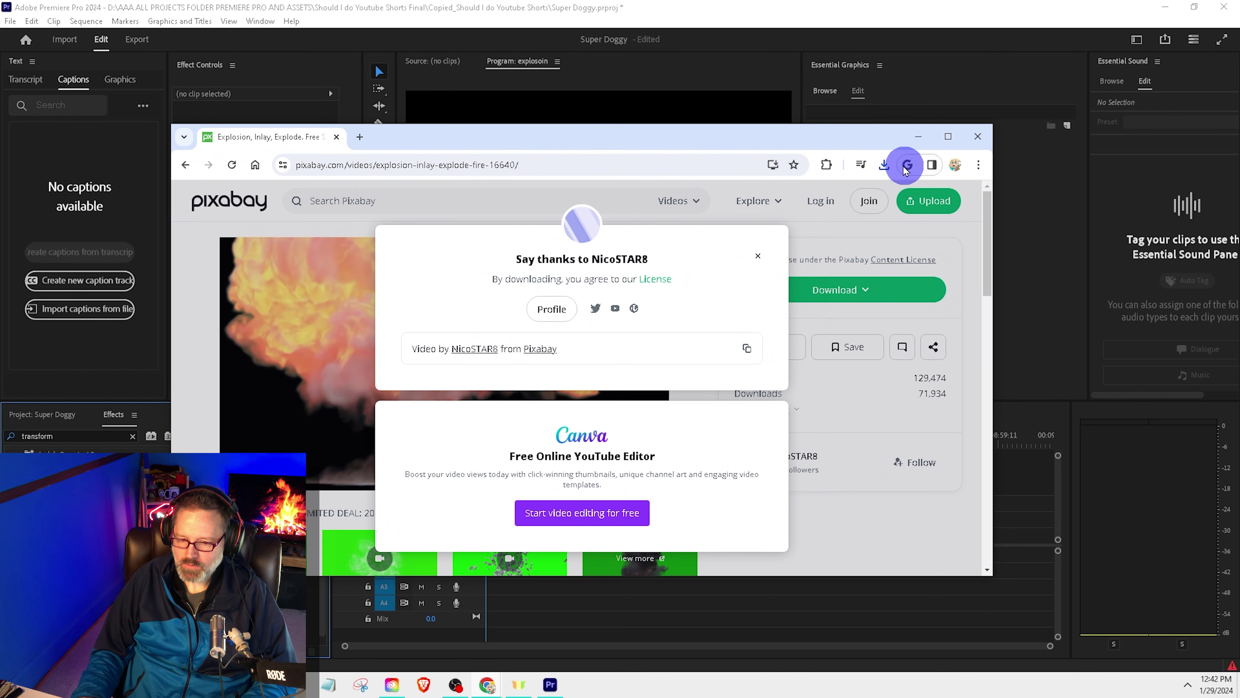
pyautogui.click(886, 164)
pyautogui.click(866, 221)
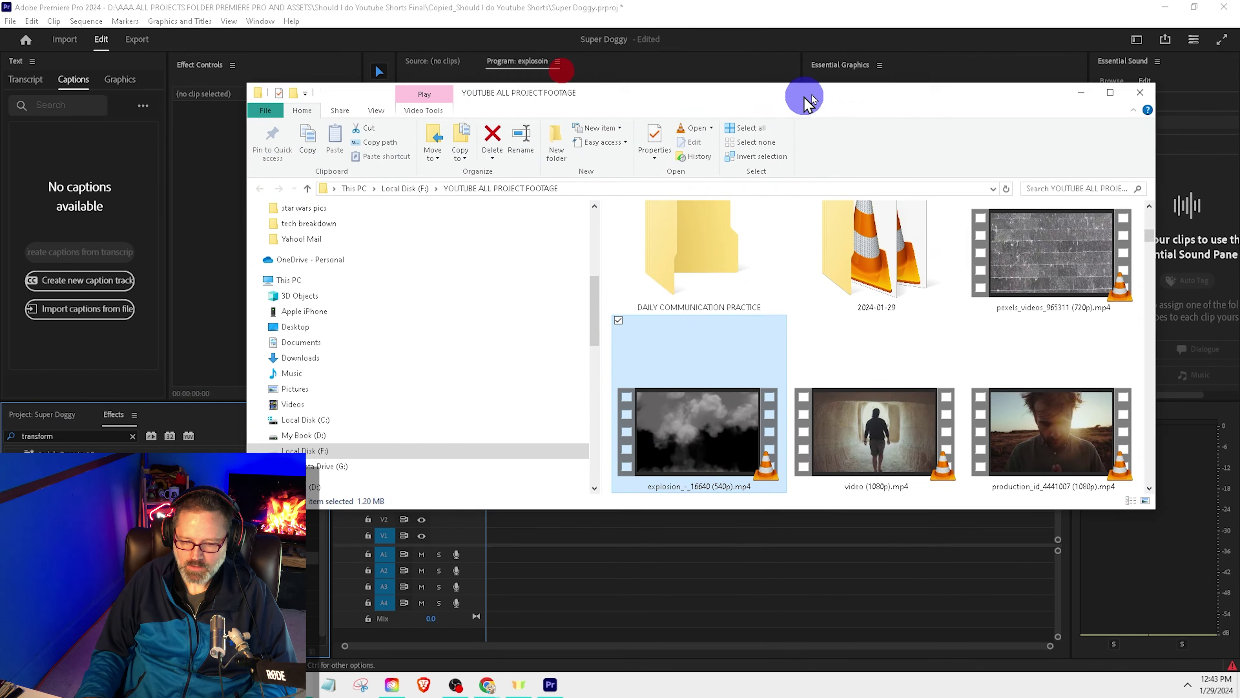
pyautogui.moveTo(805, 98); pyautogui.dragTo(860, 72)
pyautogui.moveTo(727, 411); pyautogui.dragTo(490, 544)
pyautogui.press('space')
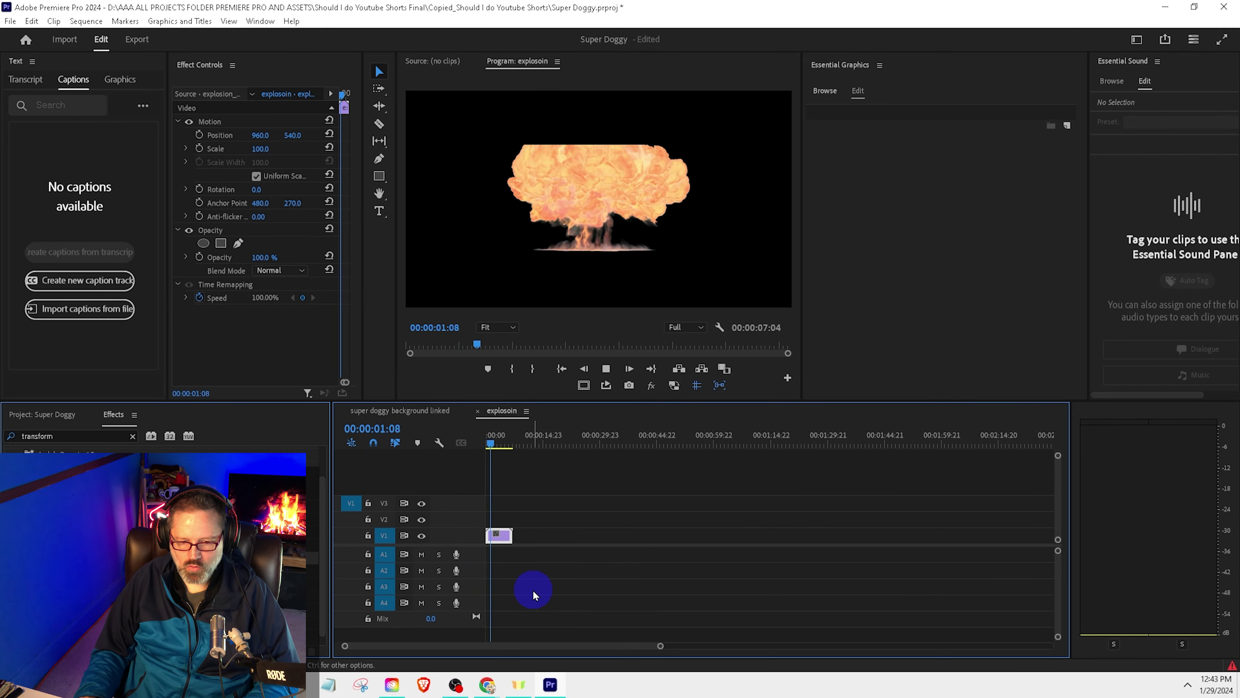
pyautogui.press('space')
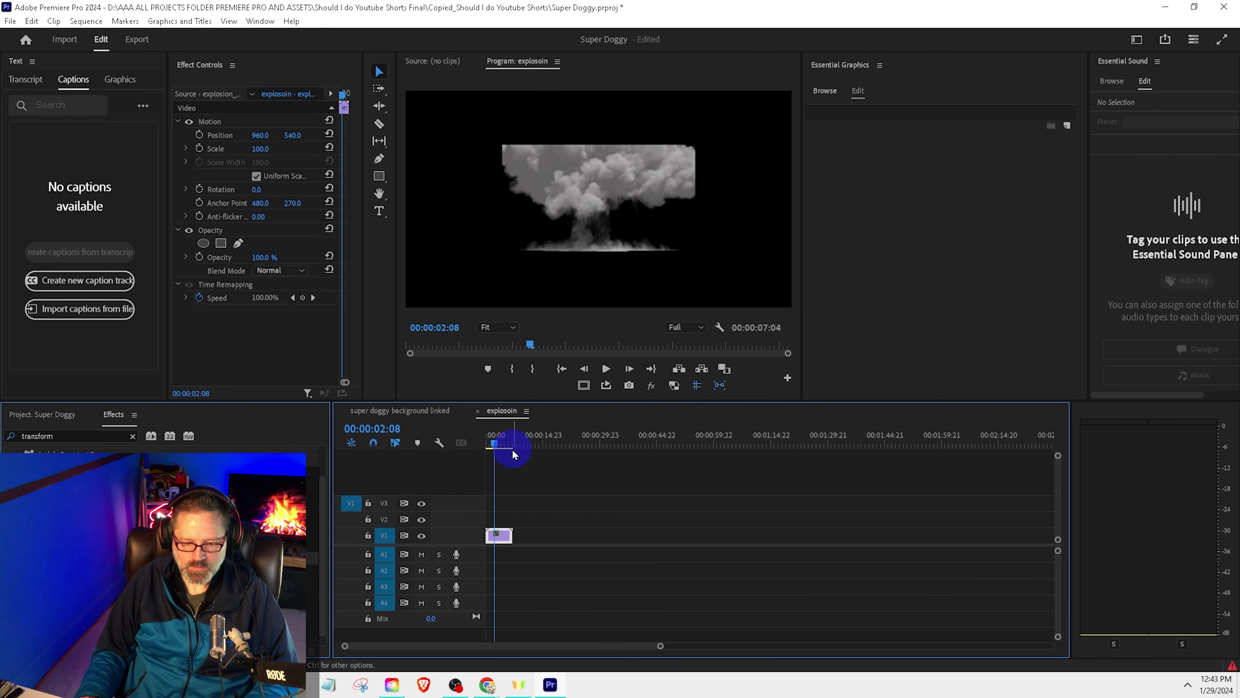
# Step: Scale the explosion clip to 234, set its vertical position to 514, and play it back to check the framing
pyautogui.click(490, 436)
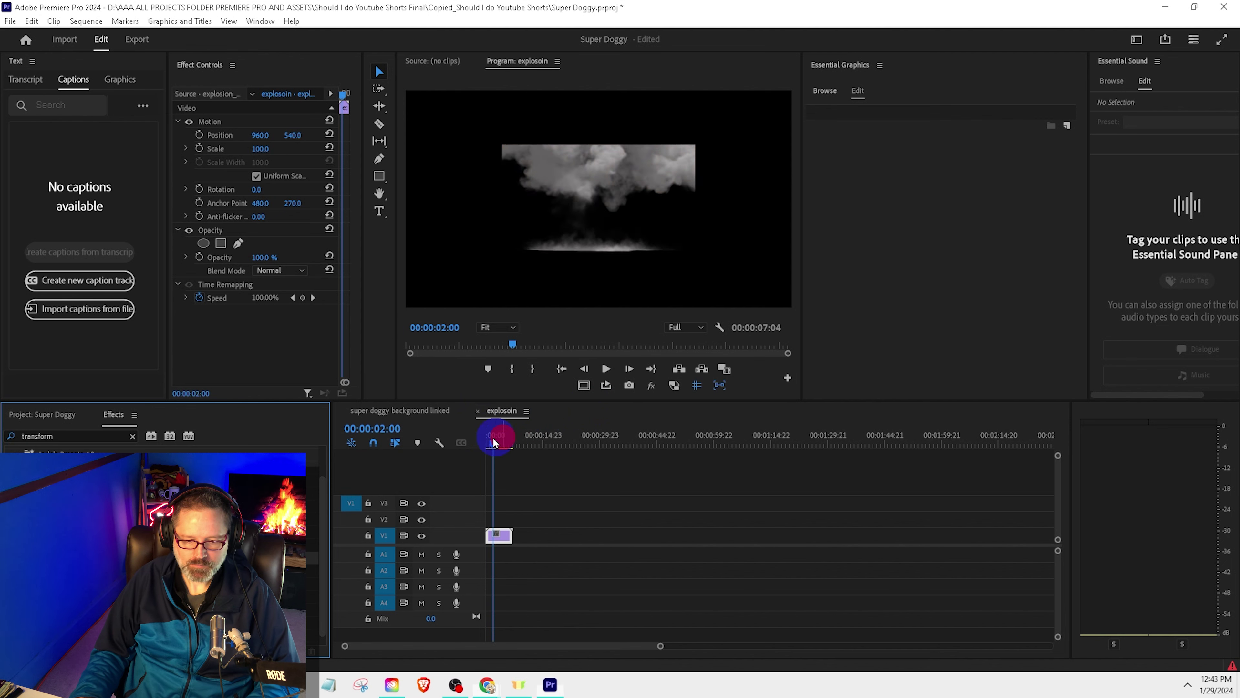
pyautogui.press('space')
pyautogui.moveTo(260, 149); pyautogui.dragTo(263, 188)
pyautogui.press('space')
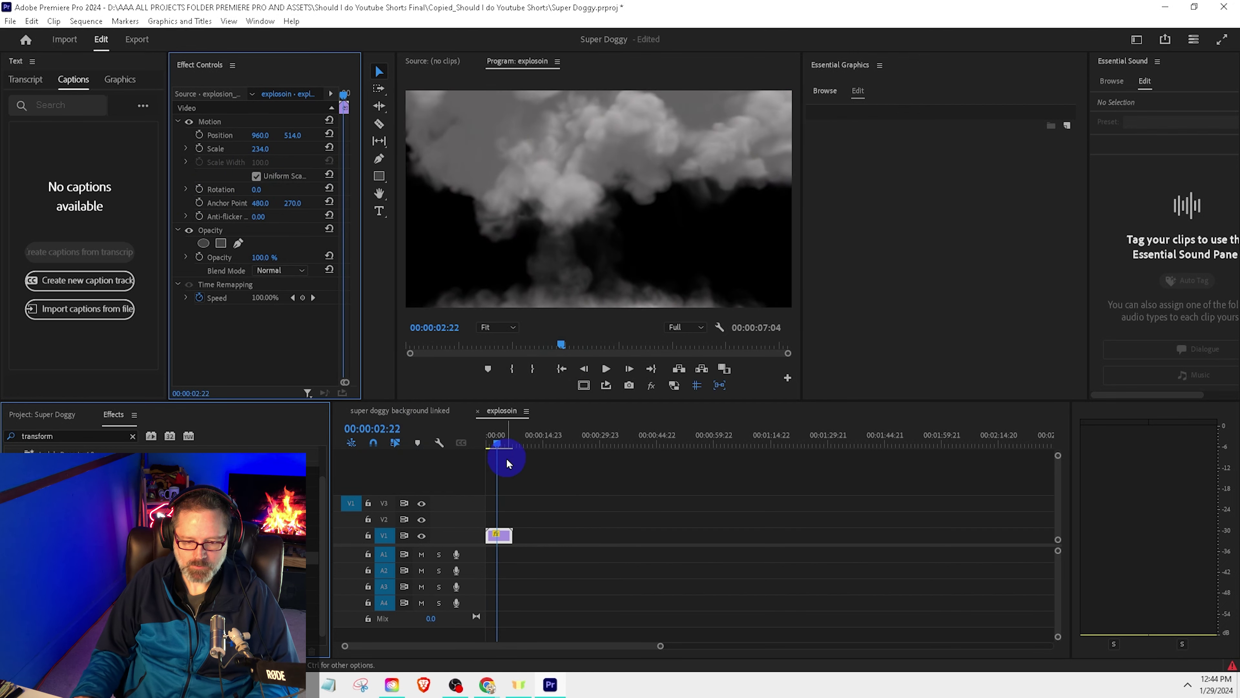
pyautogui.moveTo(506, 445); pyautogui.dragTo(463, 458)
pyautogui.press('space')
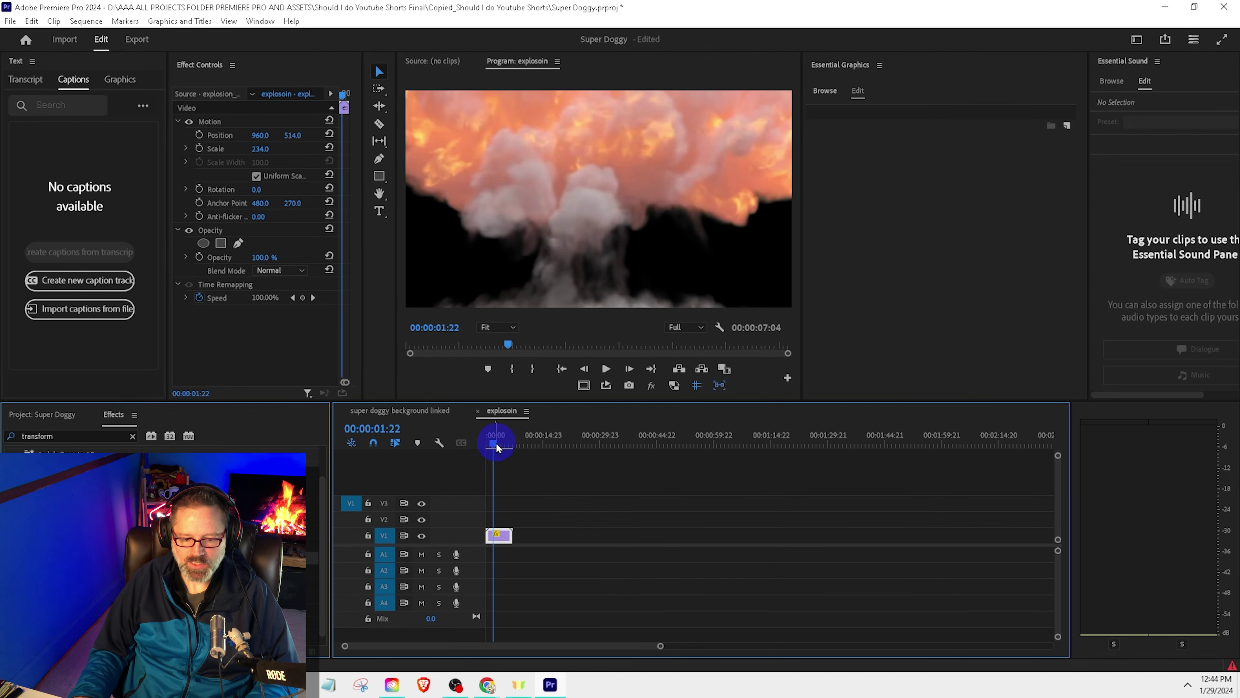
pyautogui.moveTo(497, 435); pyautogui.dragTo(450, 464)
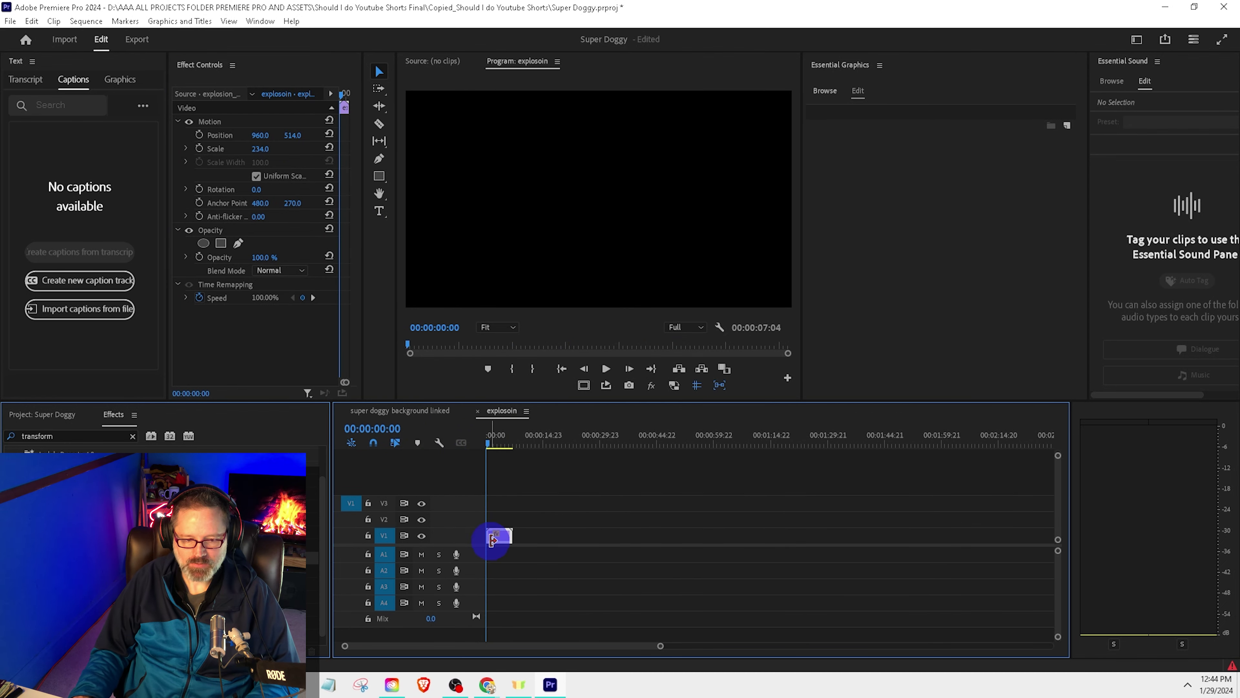
# Step: Set the explosion clip's blend mode to Screen and play it from the start
pyautogui.click(299, 272)
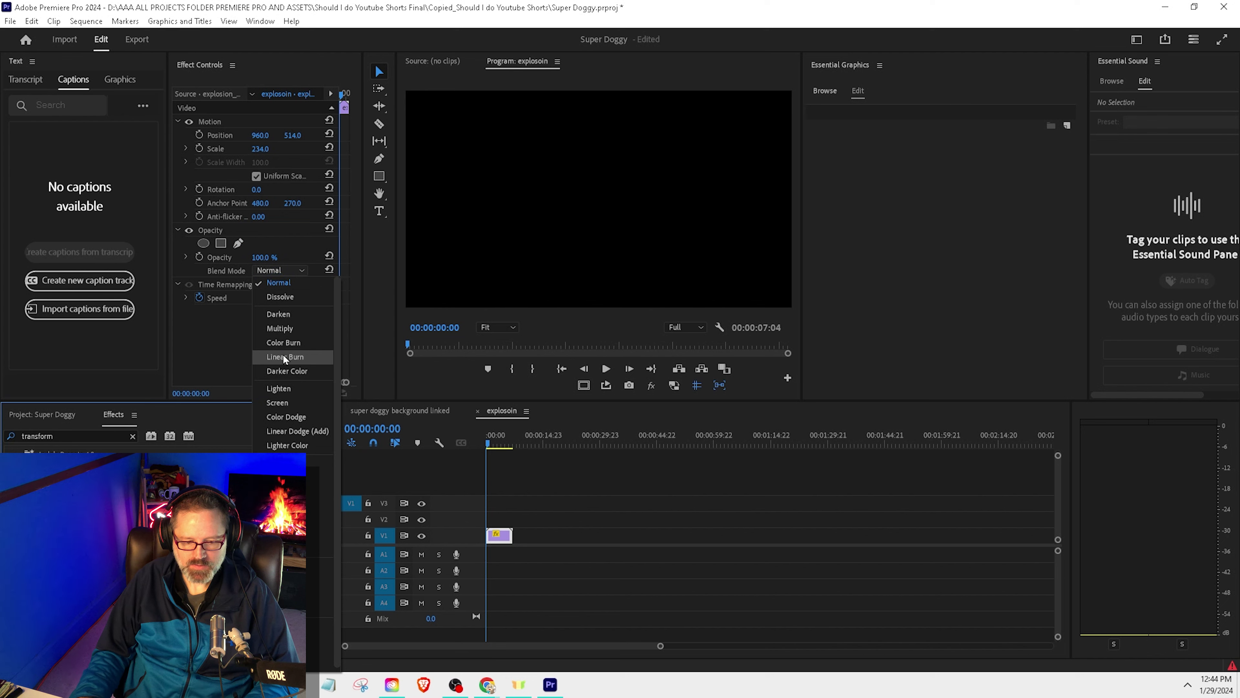
pyautogui.click(285, 403)
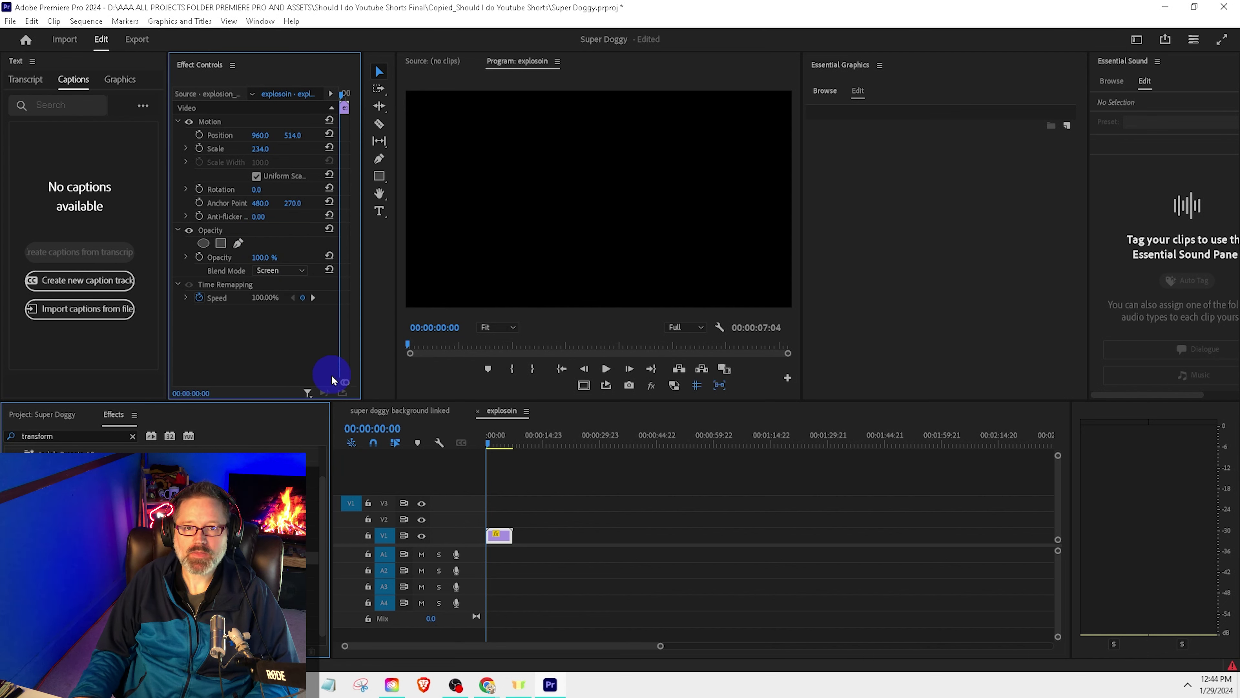
pyautogui.click(497, 439)
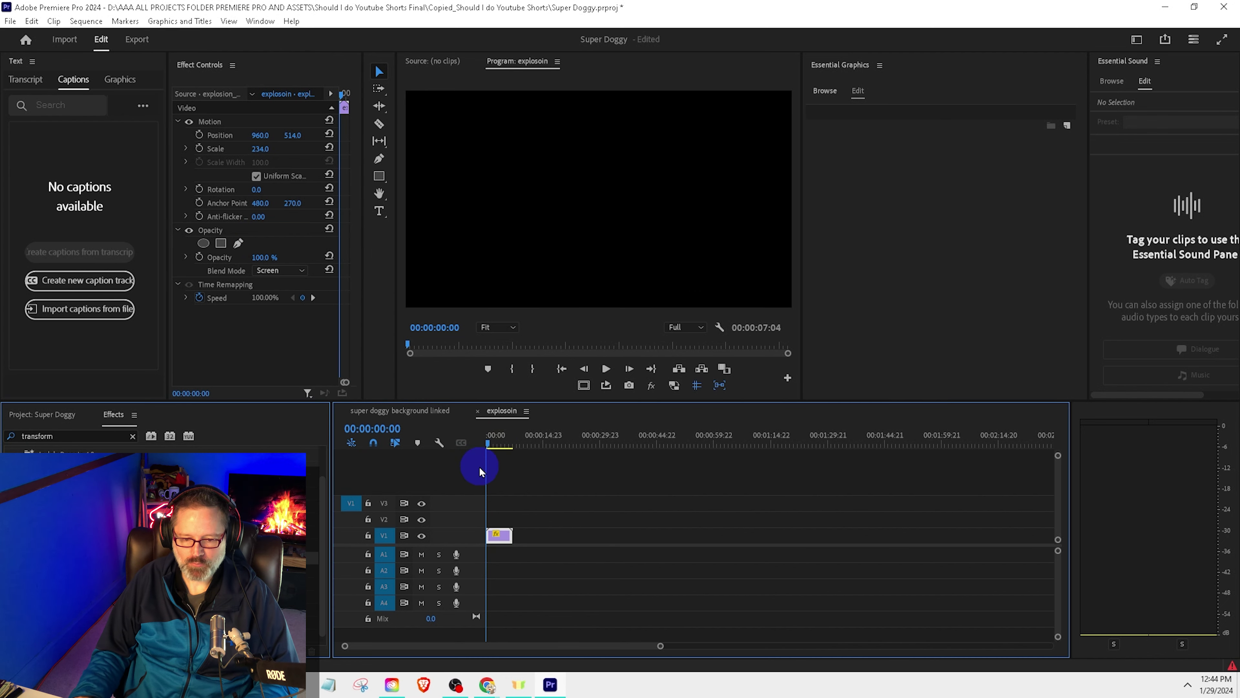
pyautogui.press('space')
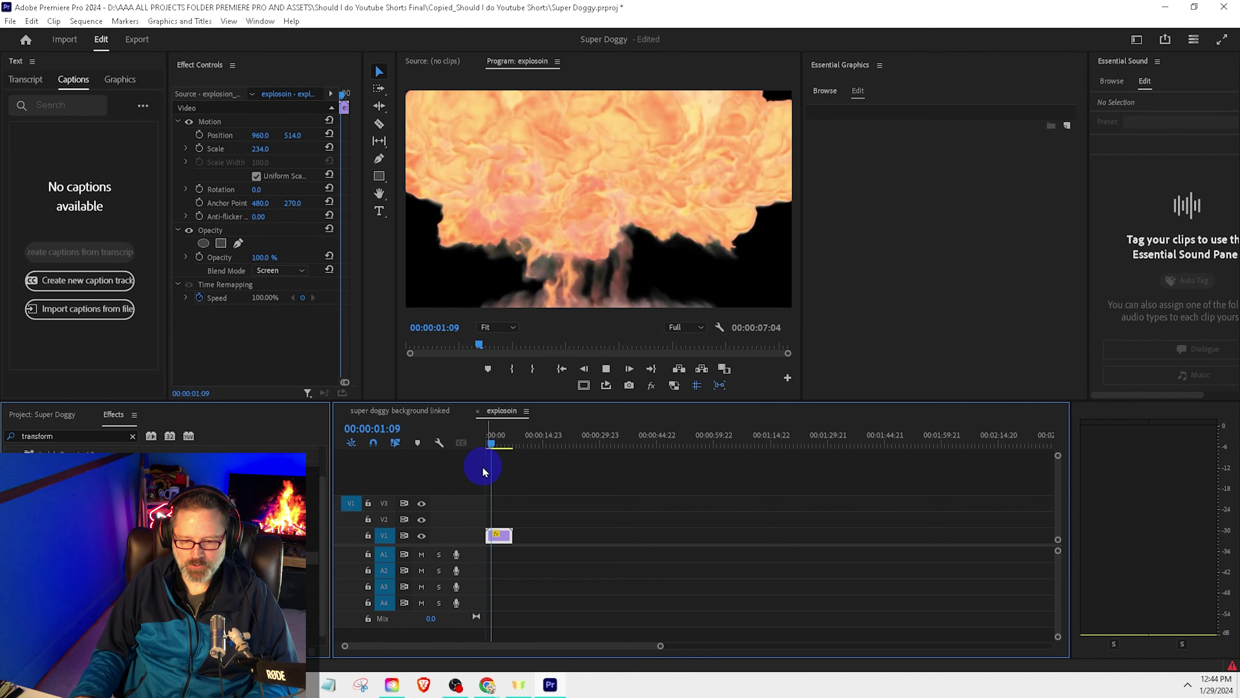
# Step: Move the explosion clip up to video track 2 and create a 1920 x 1080 color matte in red E15F5F
pyautogui.moveTo(498, 535); pyautogui.dragTo(498, 519)
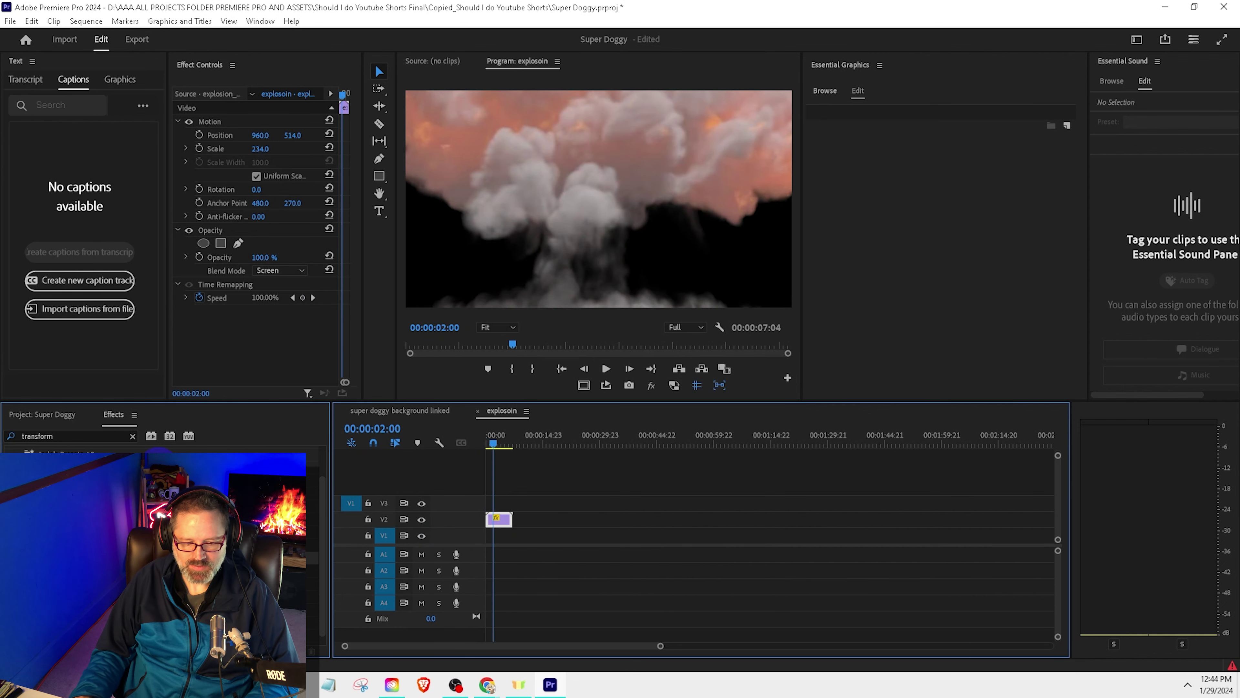
pyautogui.click(58, 415)
pyautogui.click(279, 579)
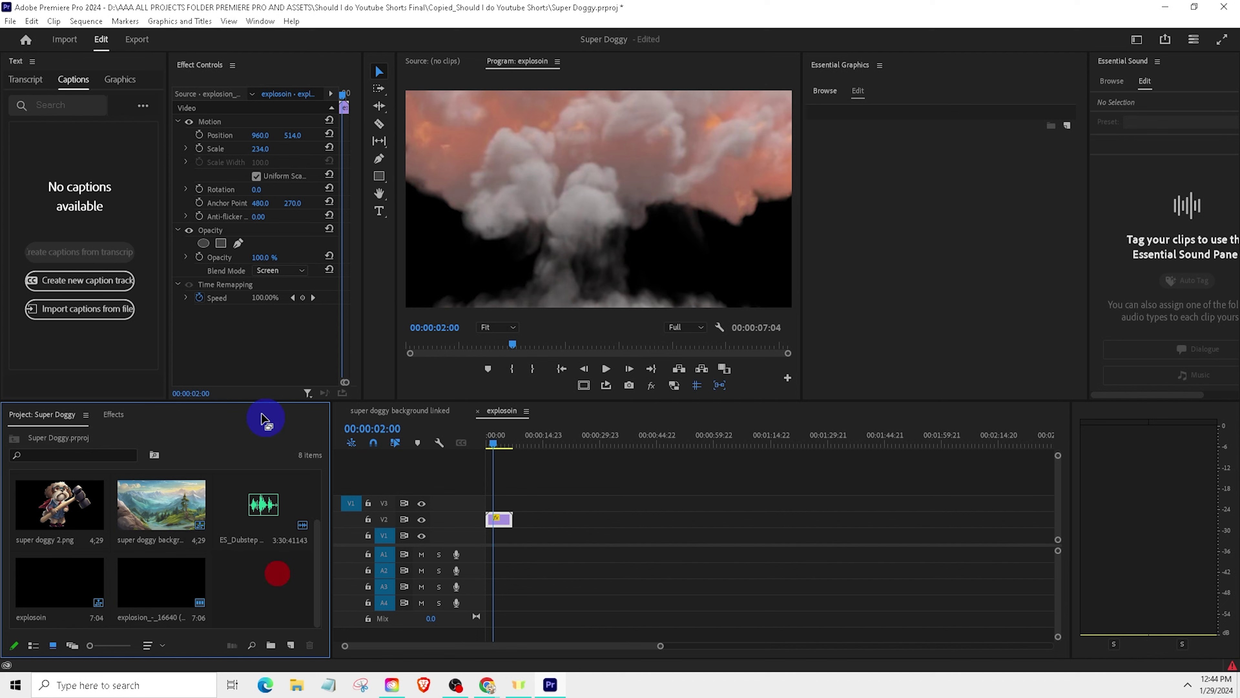
pyautogui.click(290, 646)
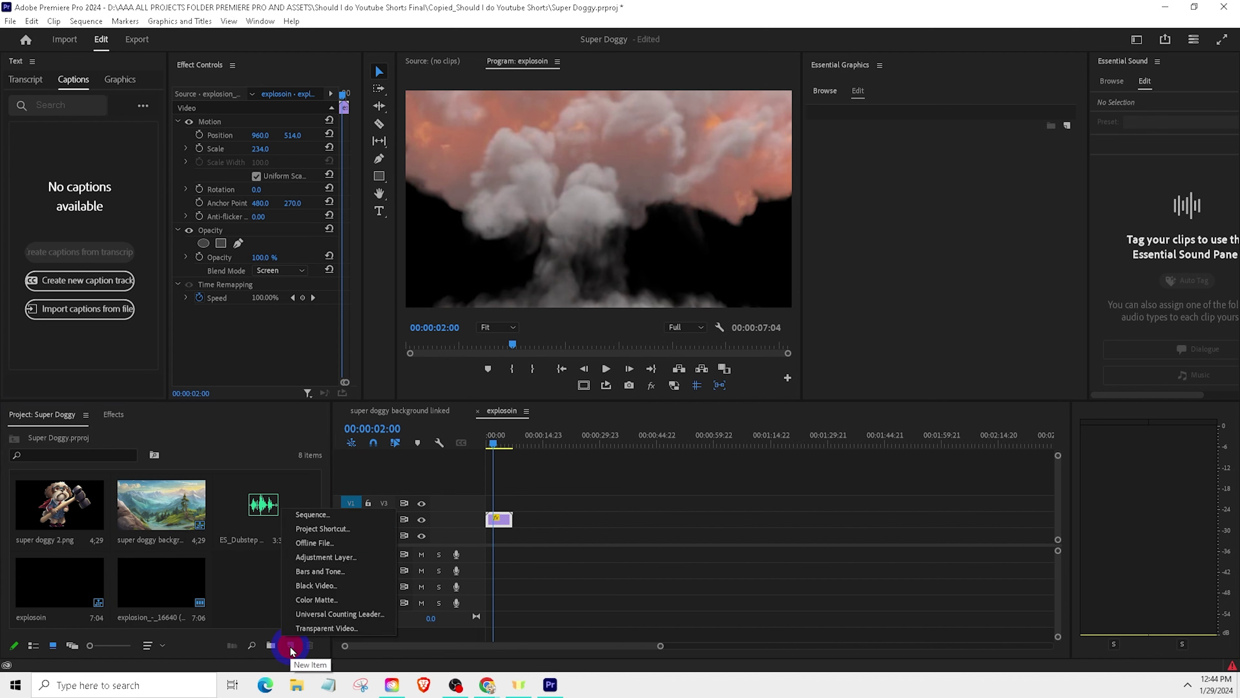
pyautogui.click(315, 600)
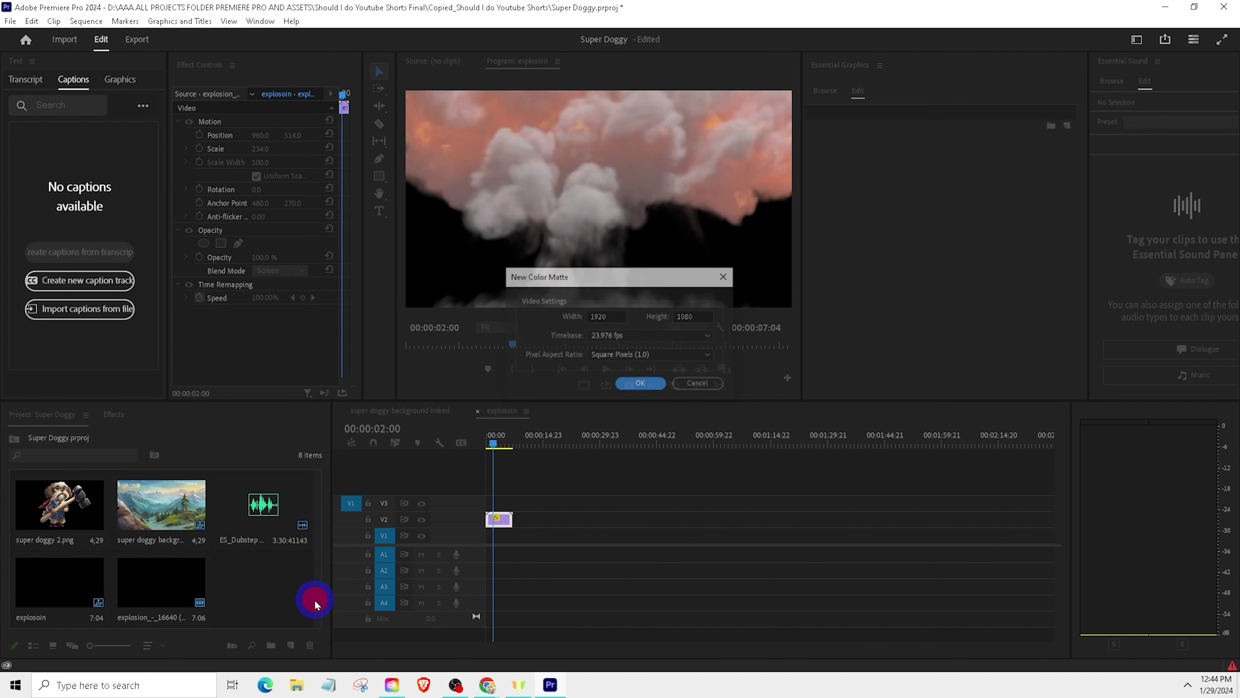
pyautogui.click(640, 385)
pyautogui.moveTo(609, 352); pyautogui.dragTo(561, 402)
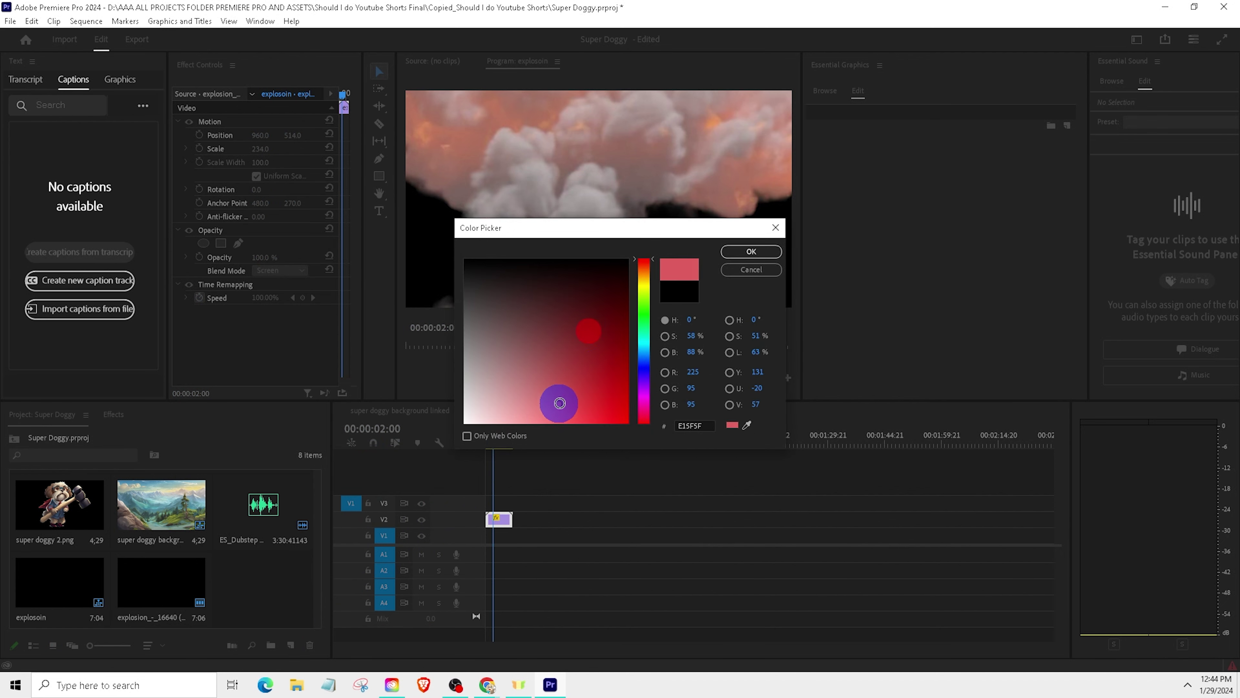
pyautogui.click(733, 263)
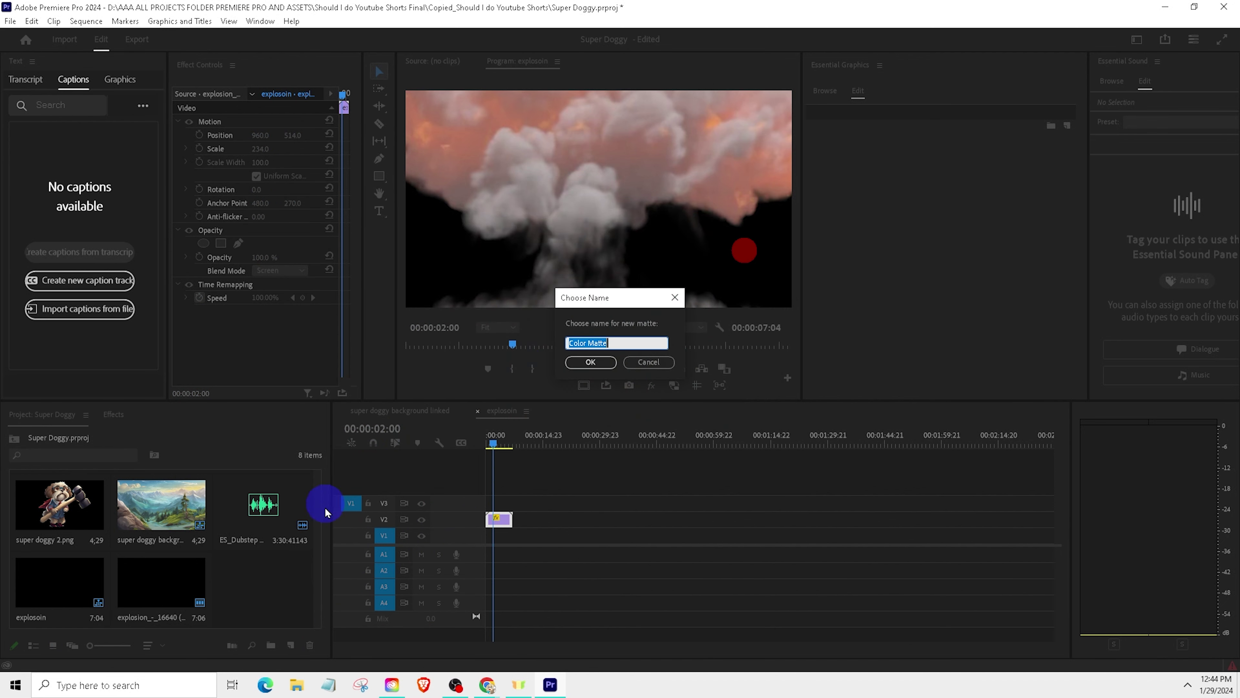
pyautogui.click(590, 365)
# Step: Test the explosion's blending over the color matte on video track 1, and remove the matte from the timeline
pyautogui.click(282, 591)
pyautogui.moveTo(440, 565); pyautogui.dragTo(521, 536)
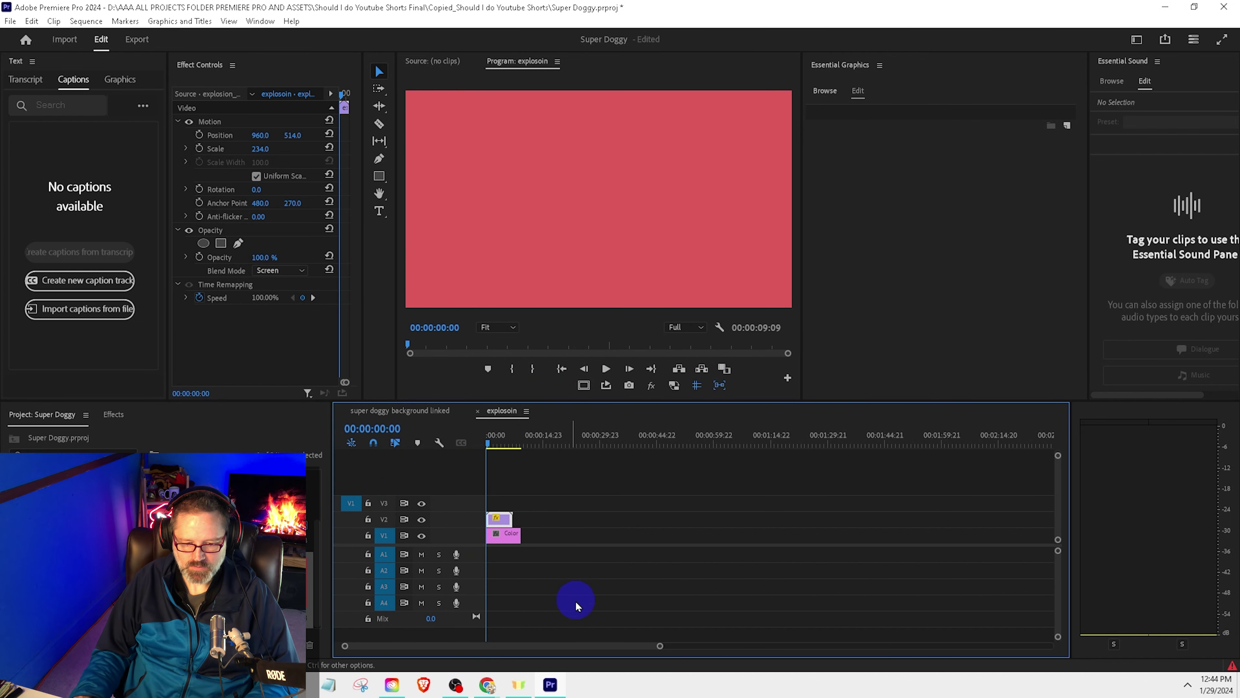
pyautogui.press('space')
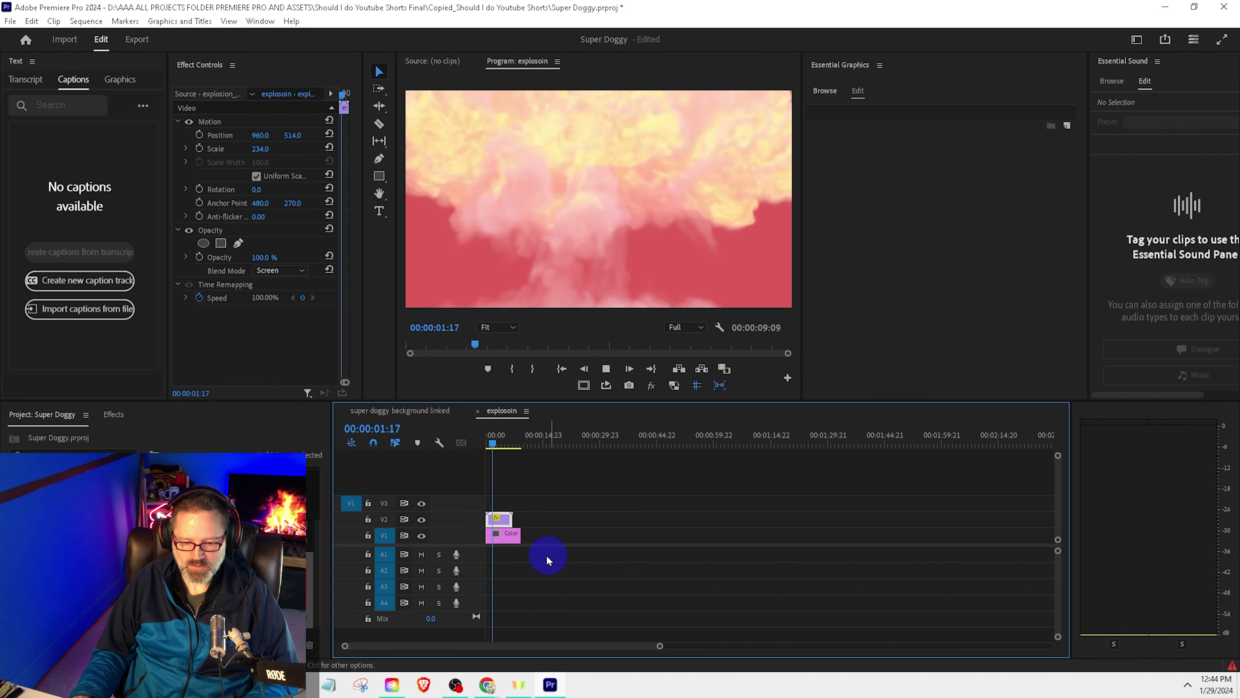
pyautogui.press('space')
pyautogui.click(504, 536)
pyautogui.press('Delete')
# Step: Copy the explosion clip and paste it into the super doggy background linked sequence after the existing clips, at 00;00;06;24
pyautogui.click(499, 527)
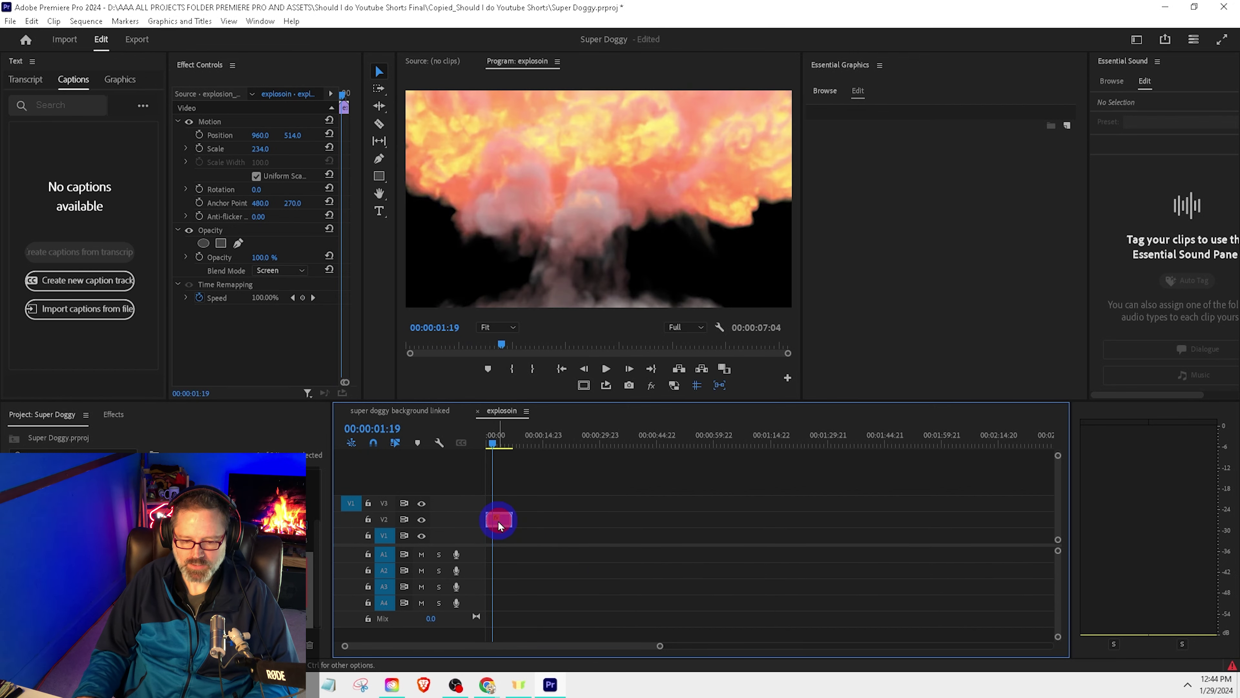
pyautogui.rightClick(503, 524)
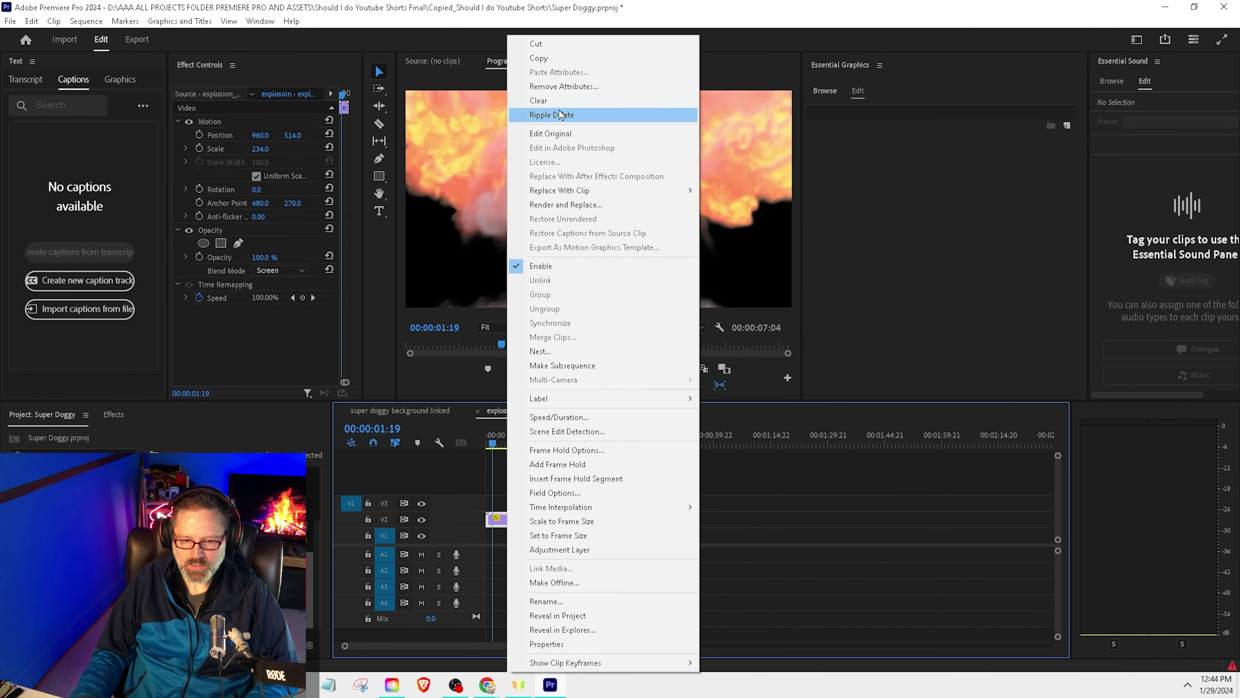
pyautogui.click(554, 58)
pyautogui.click(419, 412)
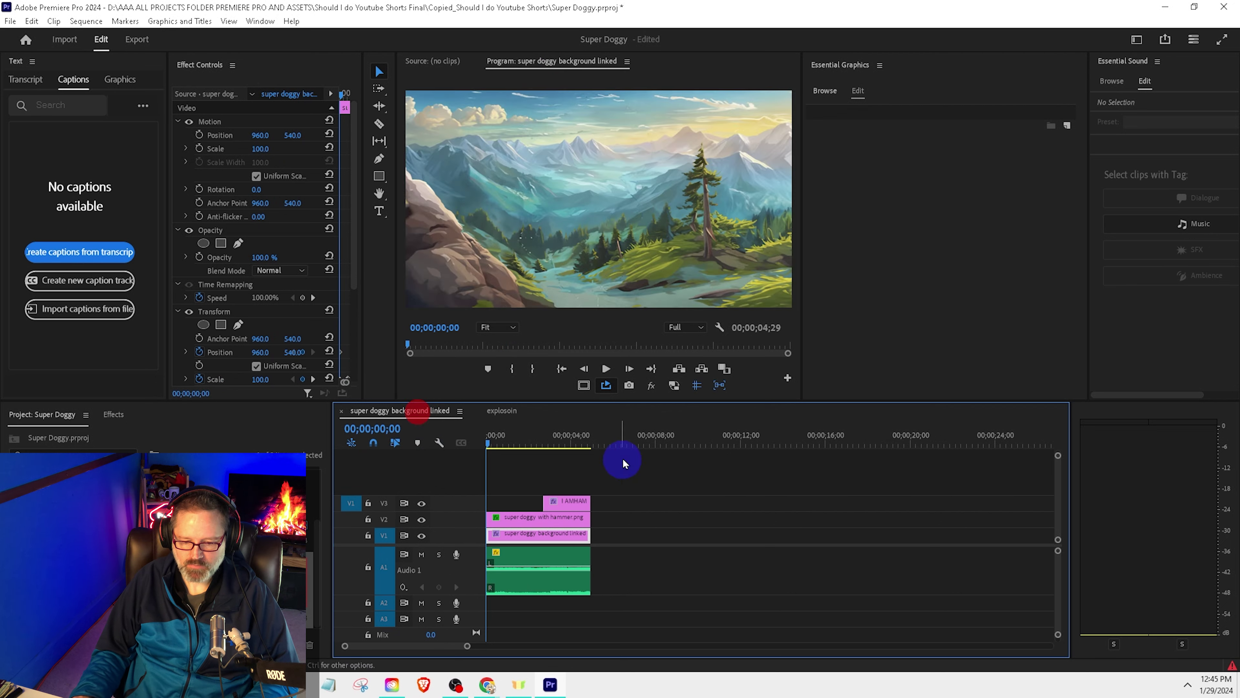
pyautogui.click(631, 441)
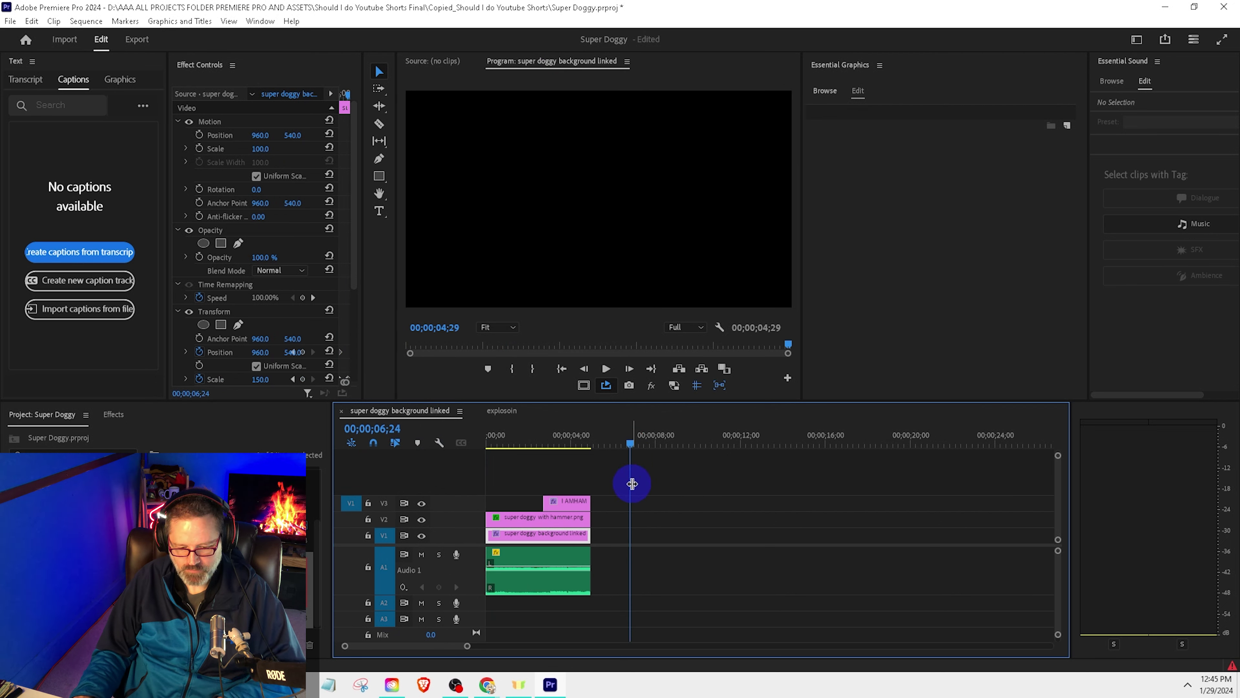
pyautogui.hotkey('ctrl', 'v')
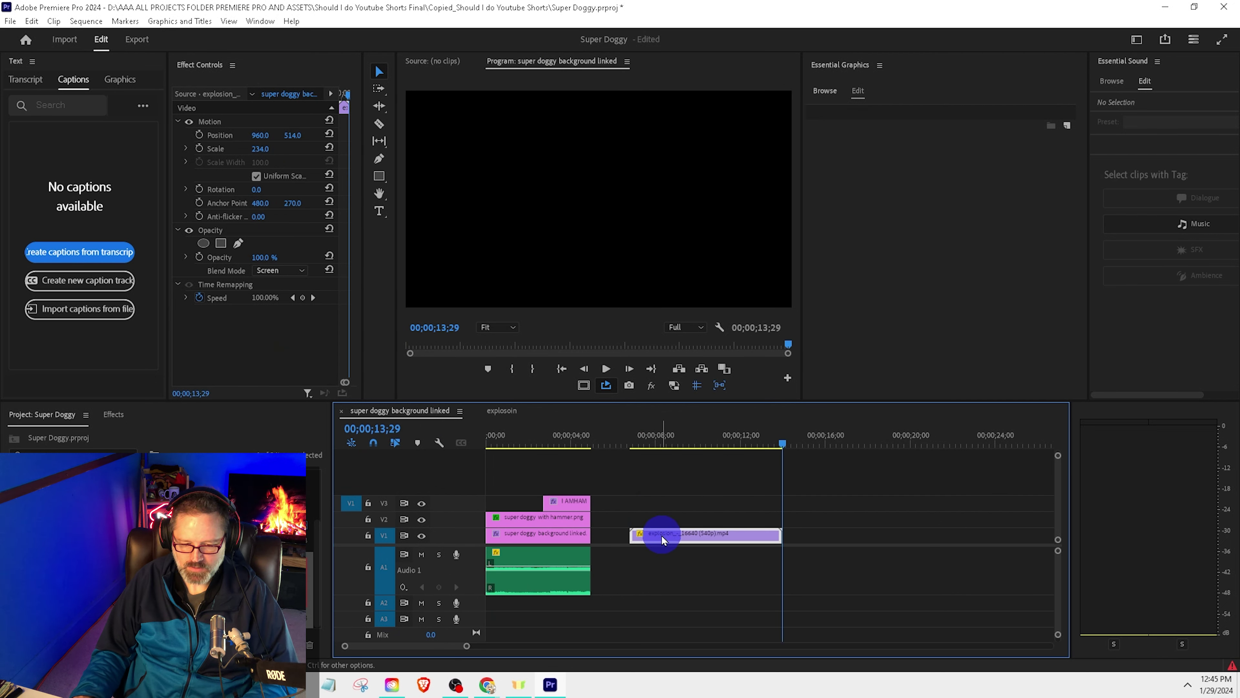
# Step: Move the explosion clip to video track 4, aligned with the start of the I AM HAMMER DOG title, and preview the sequence
pyautogui.moveTo(663, 539); pyautogui.dragTo(576, 487)
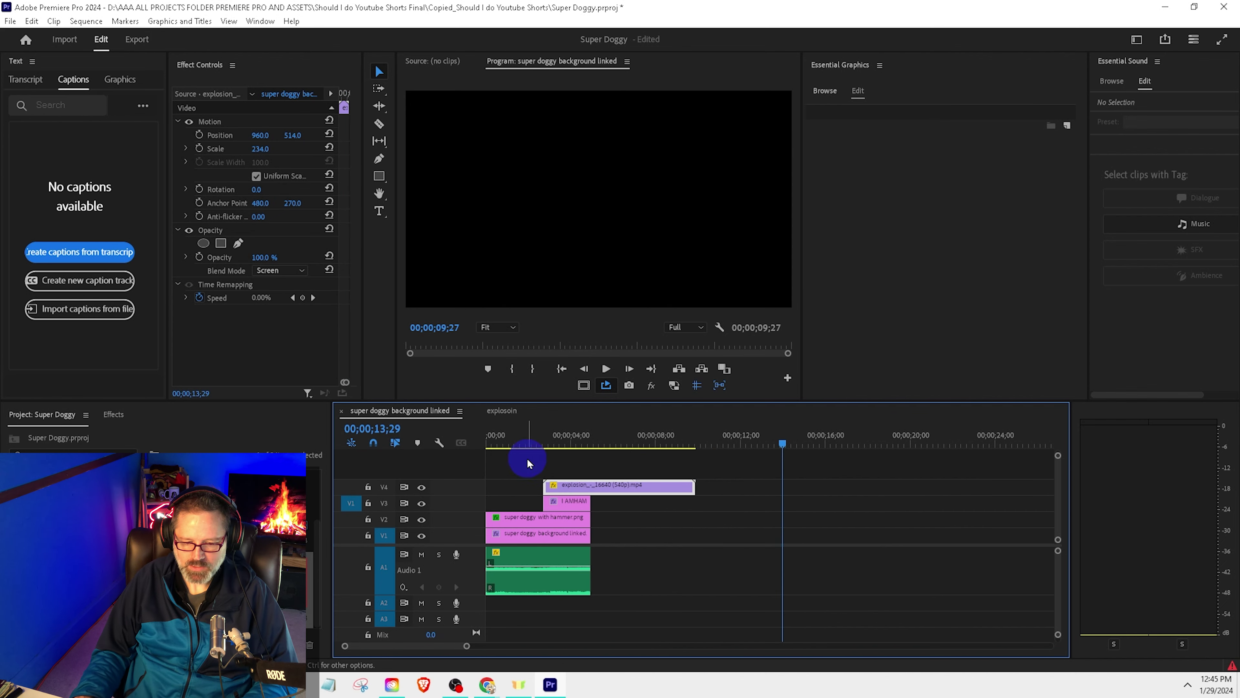
pyautogui.moveTo(531, 436); pyautogui.dragTo(443, 456)
pyautogui.press('space')
# Step: Switch to Chrome, open myinstants.com, and search its sound library for "explosoin"
pyautogui.click(537, 142)
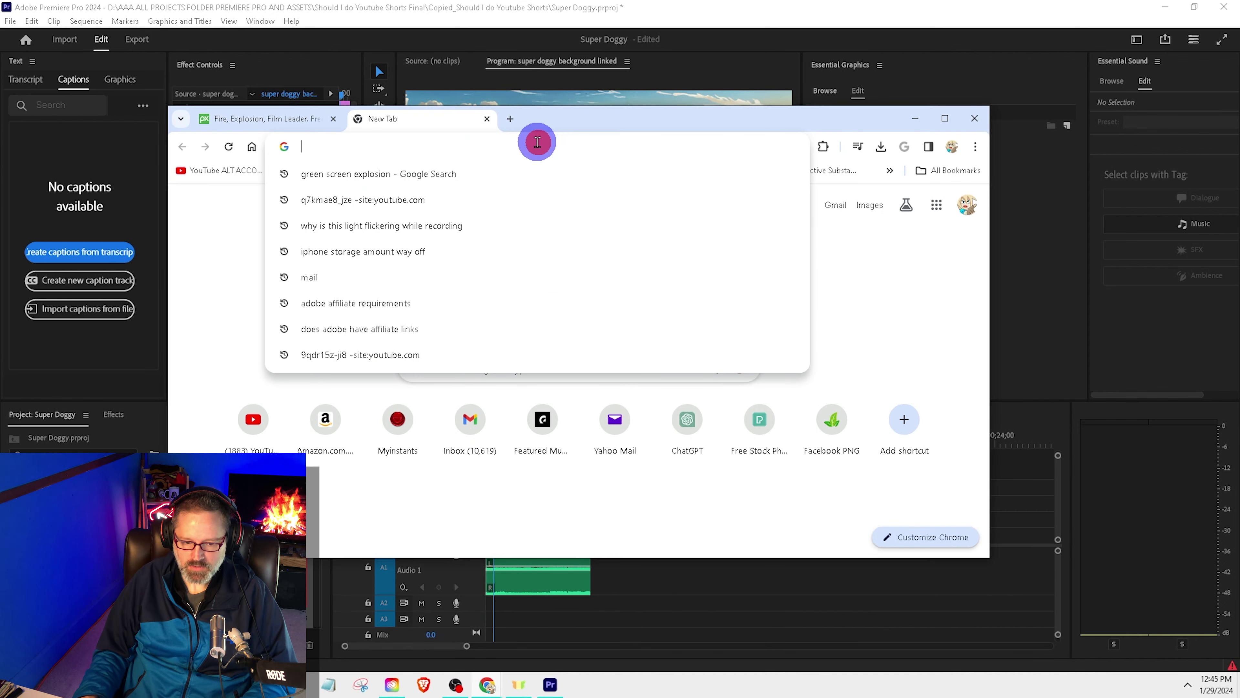
pyautogui.write('my')
pyautogui.press('Return')
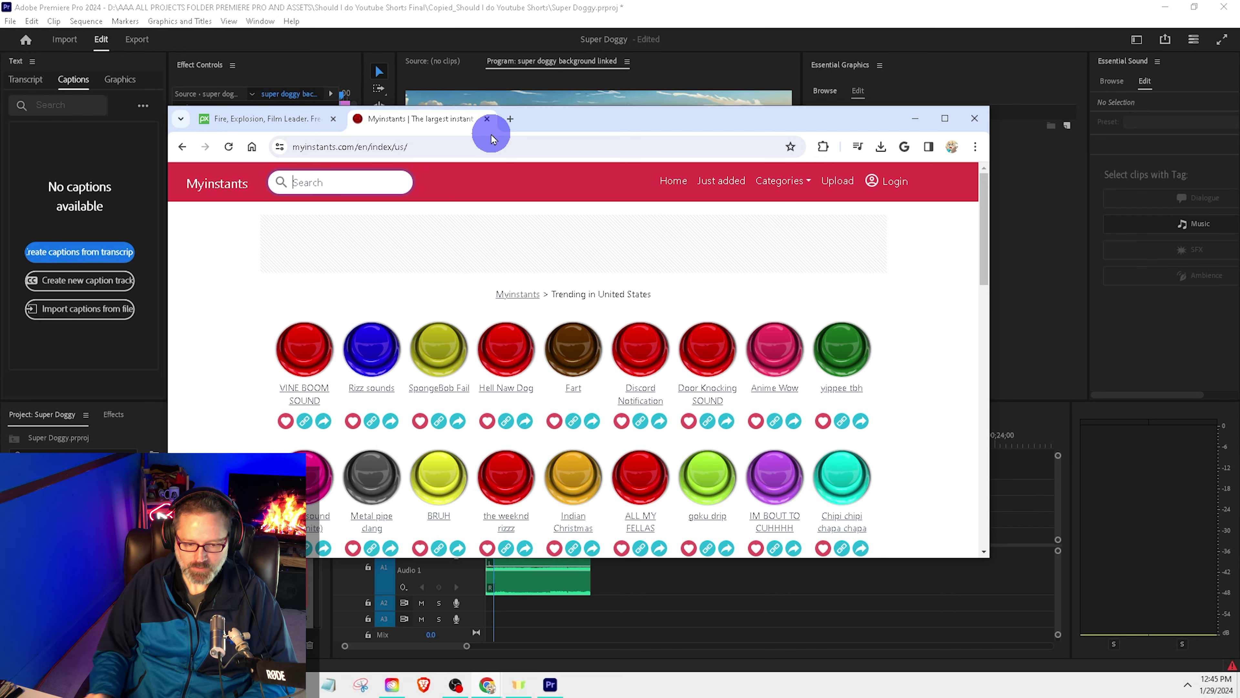
pyautogui.write('explosoin')
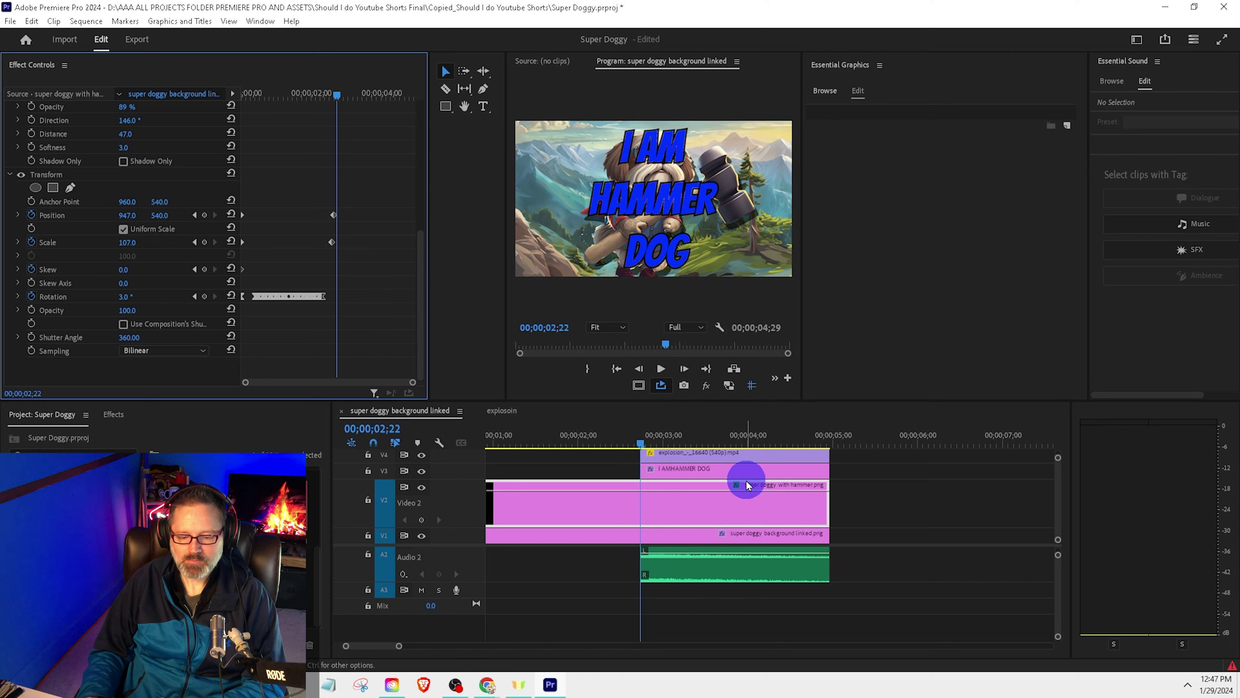
# Step: Keyframe the super doggy with hammer clip's Transform vertical position to 777 at its last frame, 00;00;04;28
pyautogui.press('End')
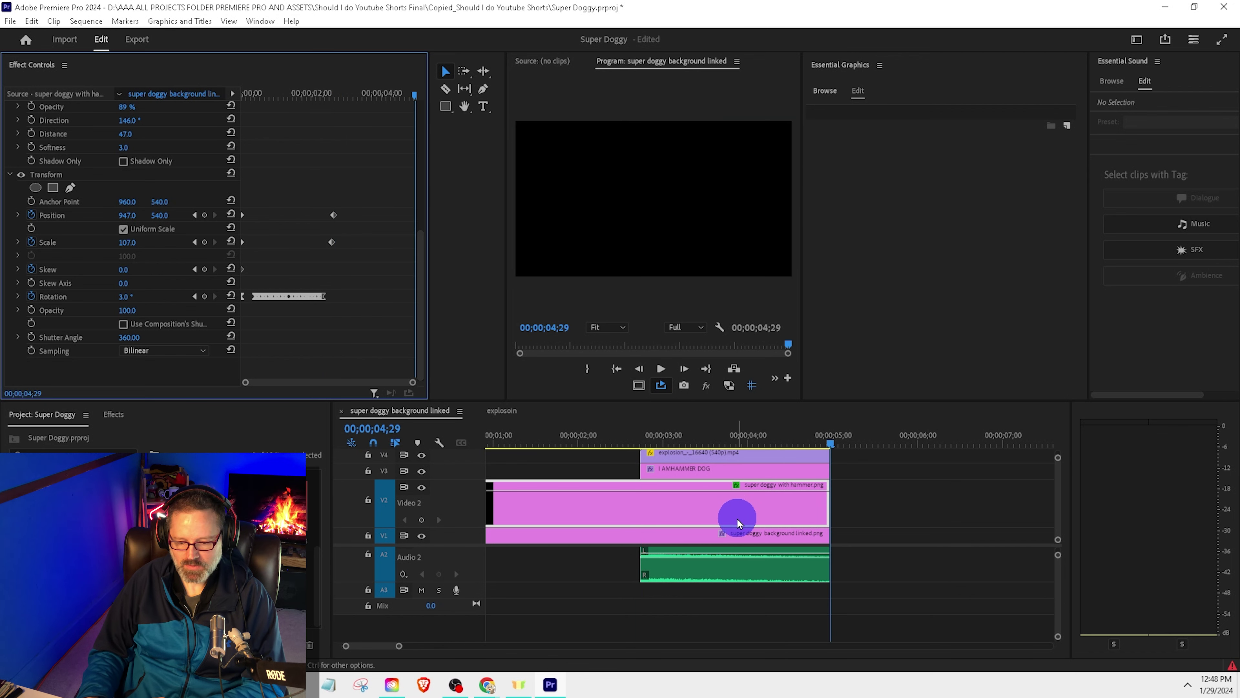
pyautogui.click(639, 371)
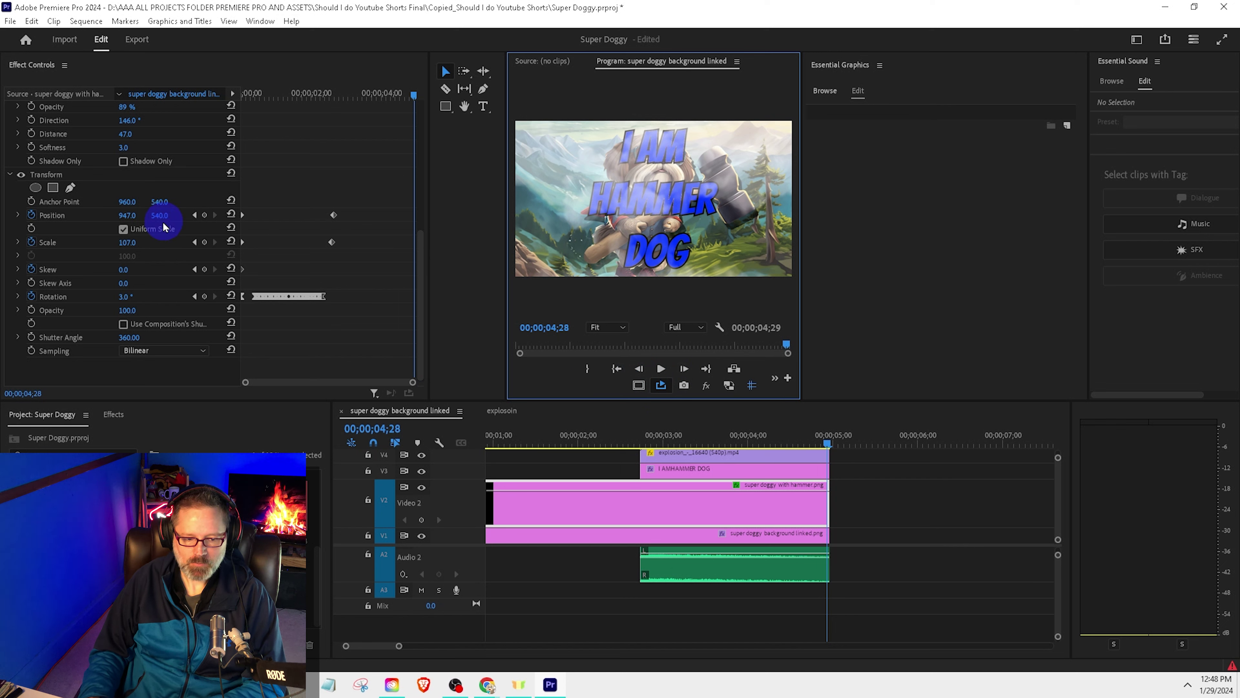
pyautogui.moveTo(162, 218); pyautogui.dragTo(267, 246)
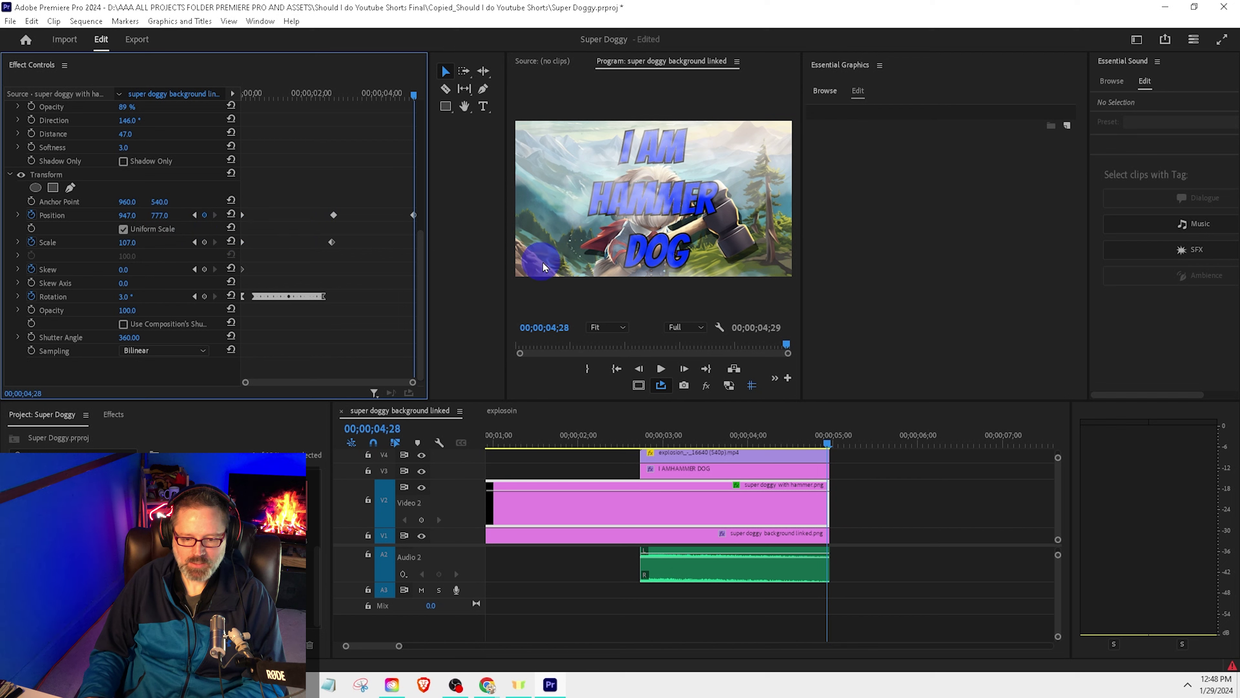
# Step: Apply the "1080 x 1920 rule of thirds" guide template to the program monitor
pyautogui.click(557, 256)
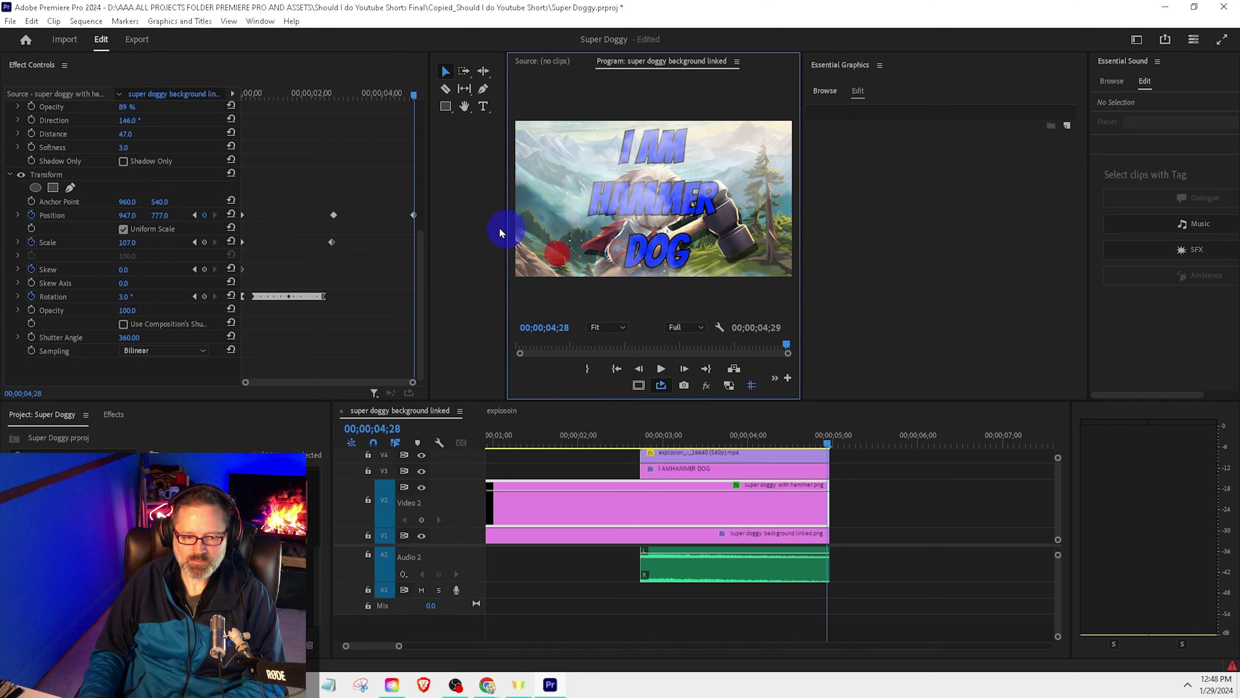
pyautogui.click(233, 25)
pyautogui.click(393, 212)
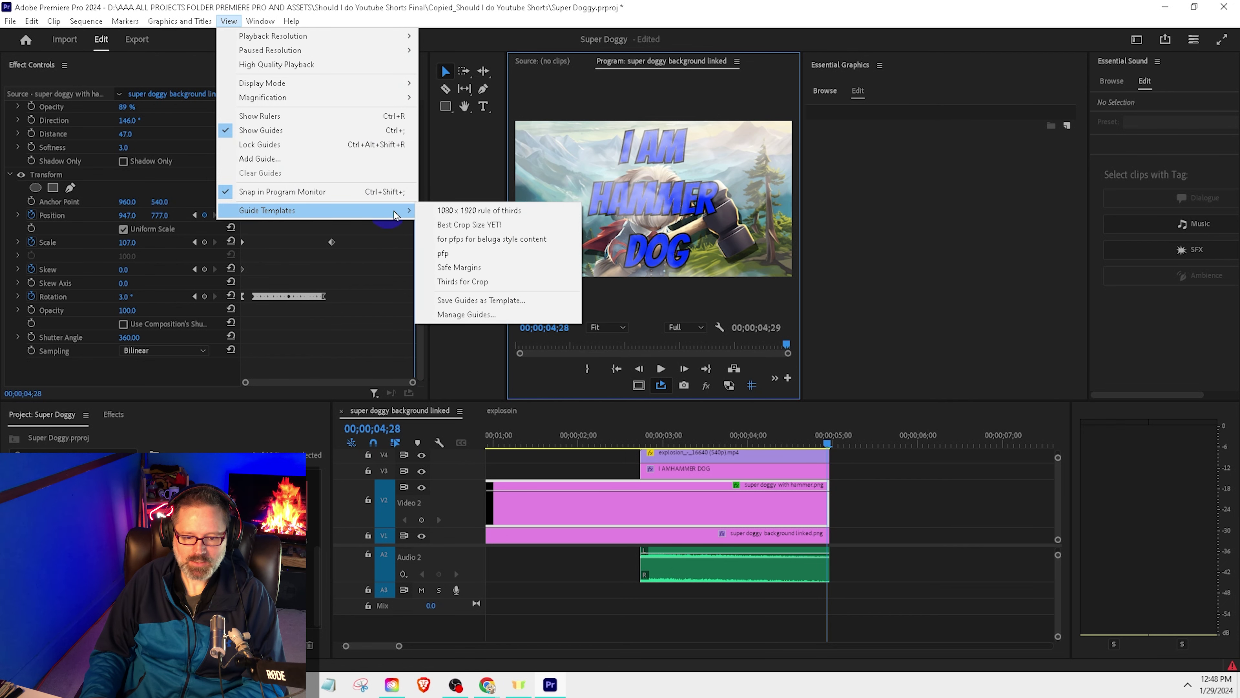
pyautogui.click(457, 210)
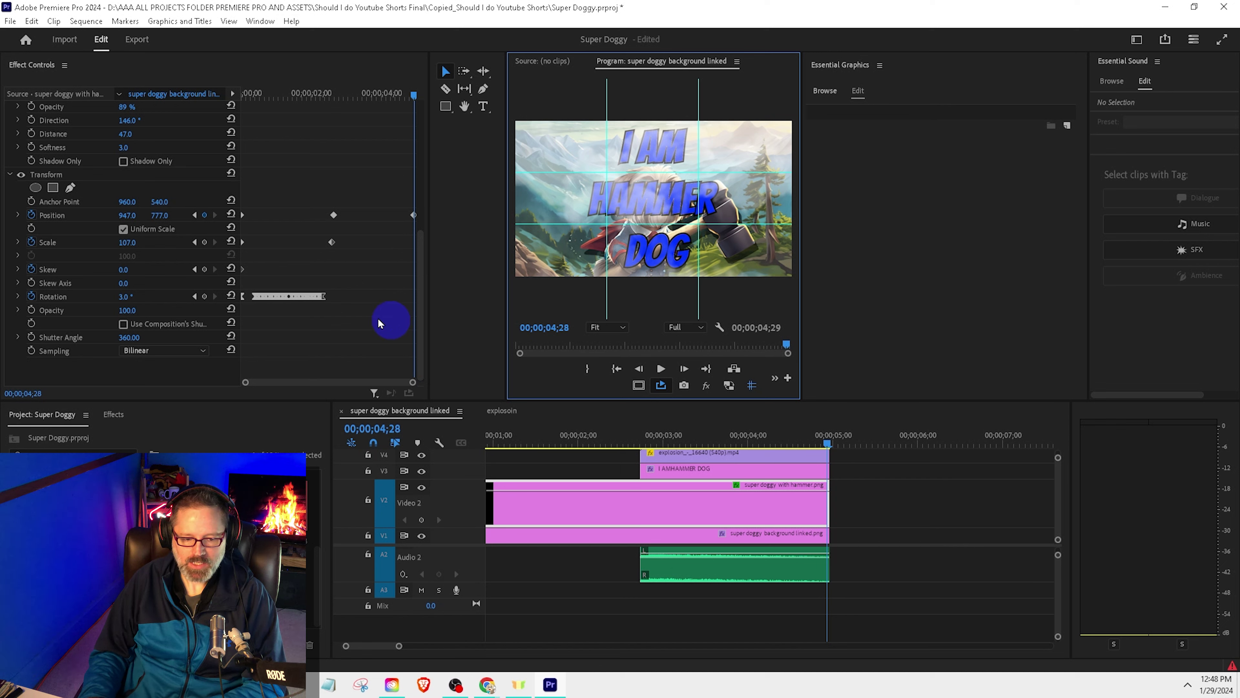
# Step: Enlarge and lower the hammer dog with its Transform scale and position at the last frame until its eyes reach the upper third guide
pyautogui.moveTo(136, 241); pyautogui.dragTo(279, 232)
pyautogui.moveTo(161, 215); pyautogui.dragTo(494, 213)
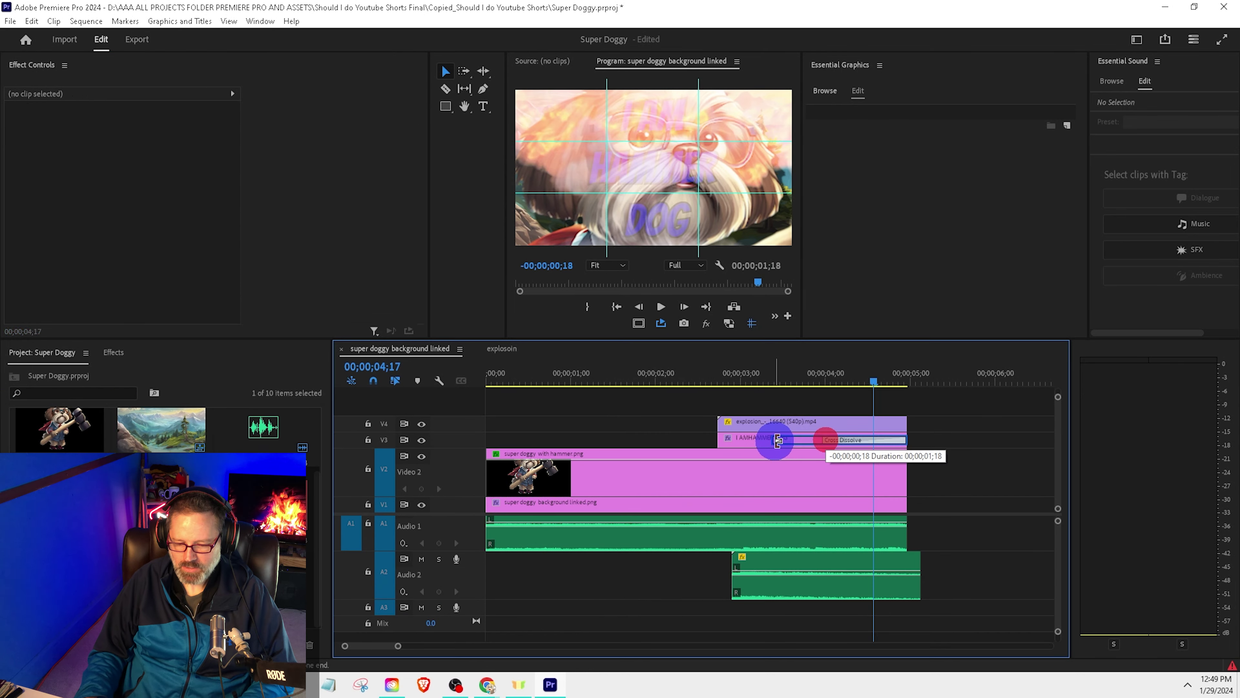
# Step: Lengthen the title's ending Cross Dissolve, and add a Cross Dissolve shortened to 00;00;00;04 at the start of the explosion clip
pyautogui.click(770, 441)
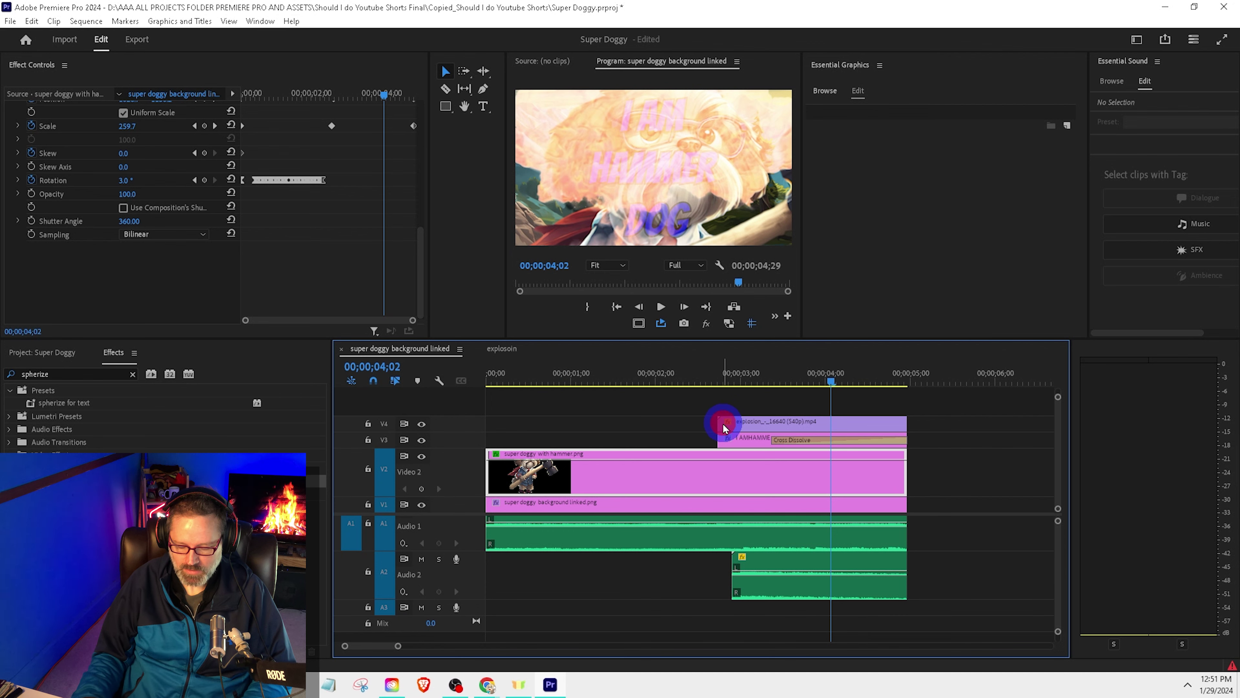
pyautogui.rightClick(724, 428)
pyautogui.click(765, 504)
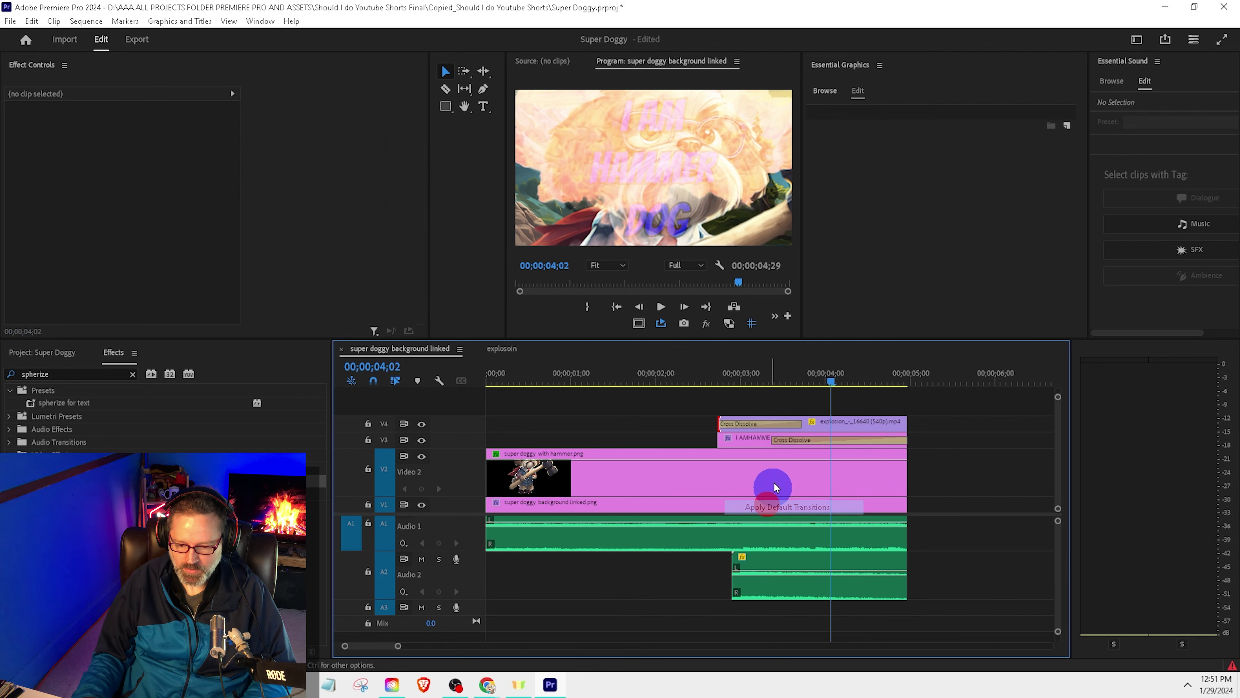
pyautogui.moveTo(801, 424); pyautogui.dragTo(725, 427)
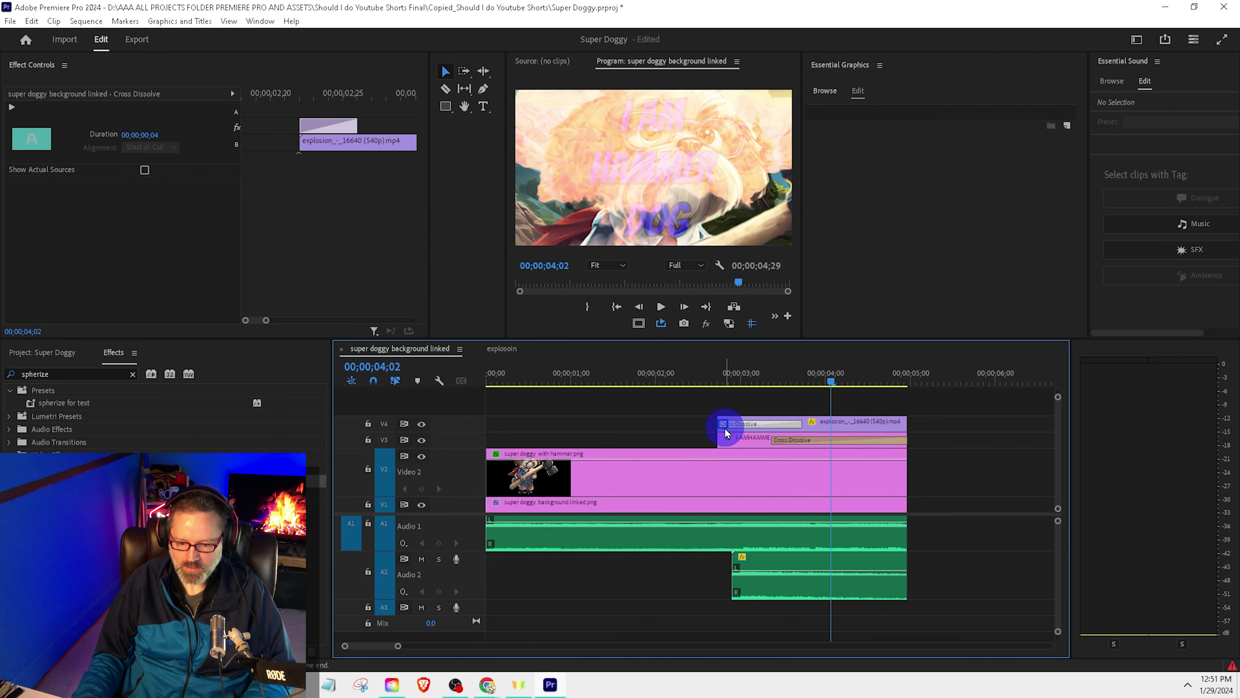
# Step: Play back and scrub the sequence's ending to examine the explosion dissolves and the hammer dog's last frame at 00;00;04;28
pyautogui.click(554, 373)
pyautogui.click(546, 460)
pyautogui.press('space')
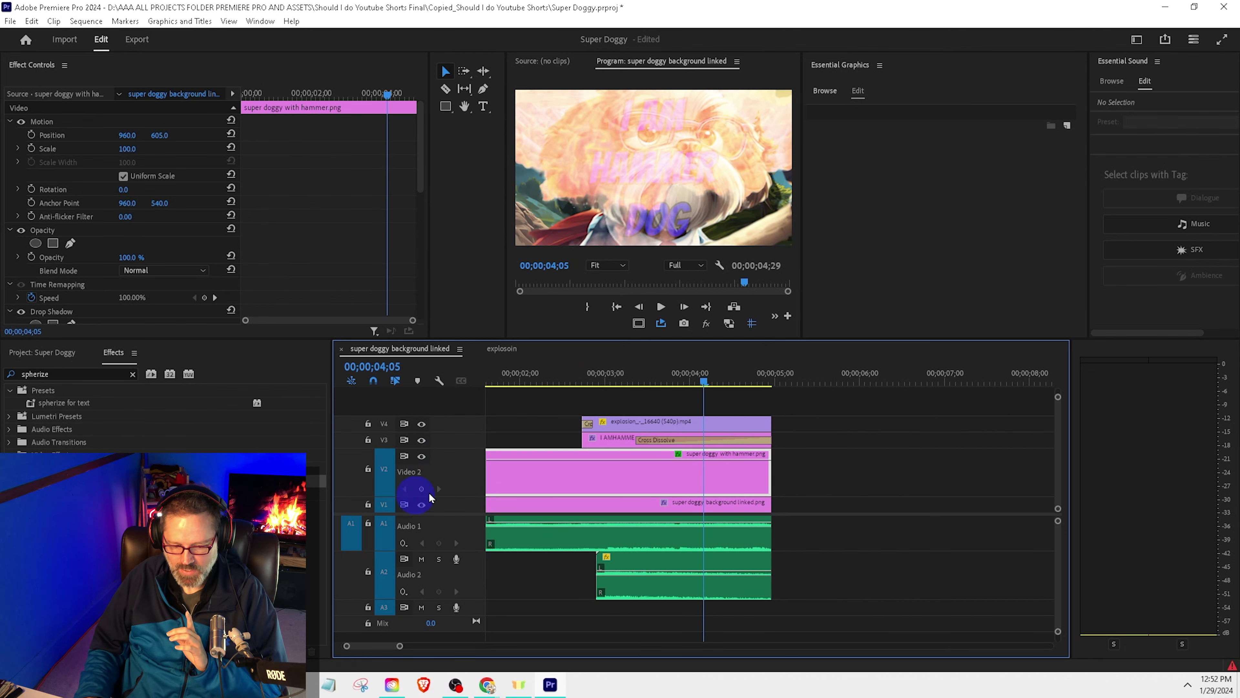
pyautogui.press('space')
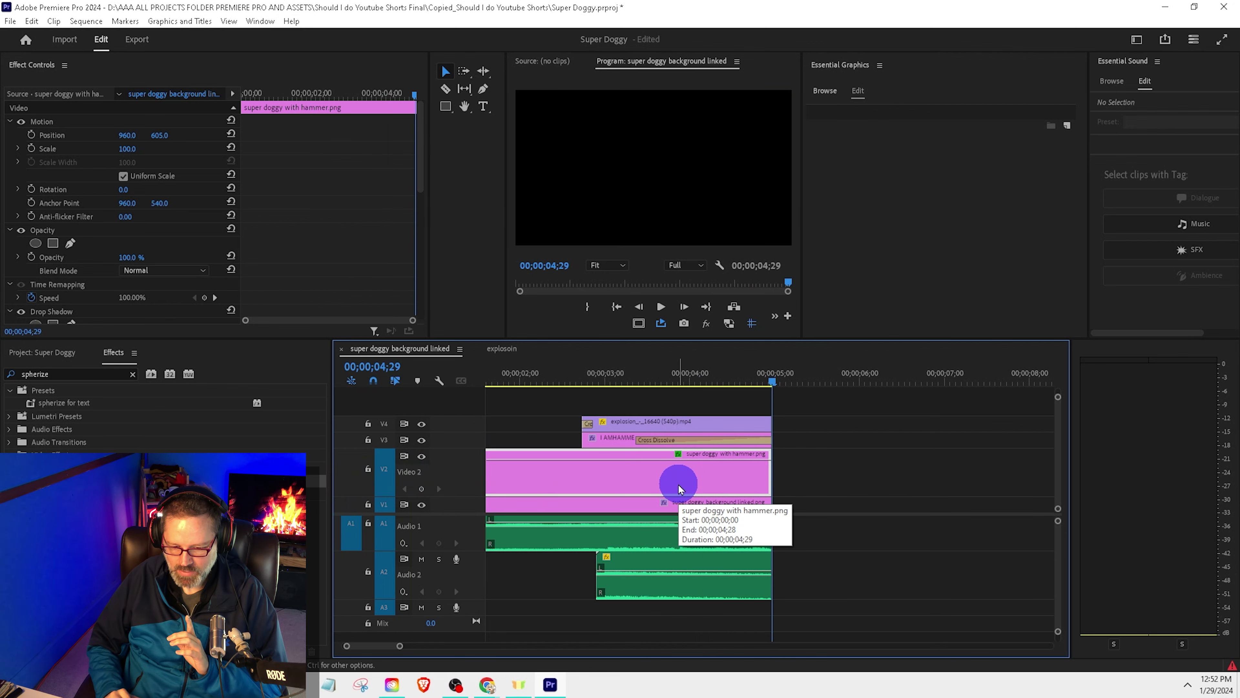
pyautogui.click(643, 308)
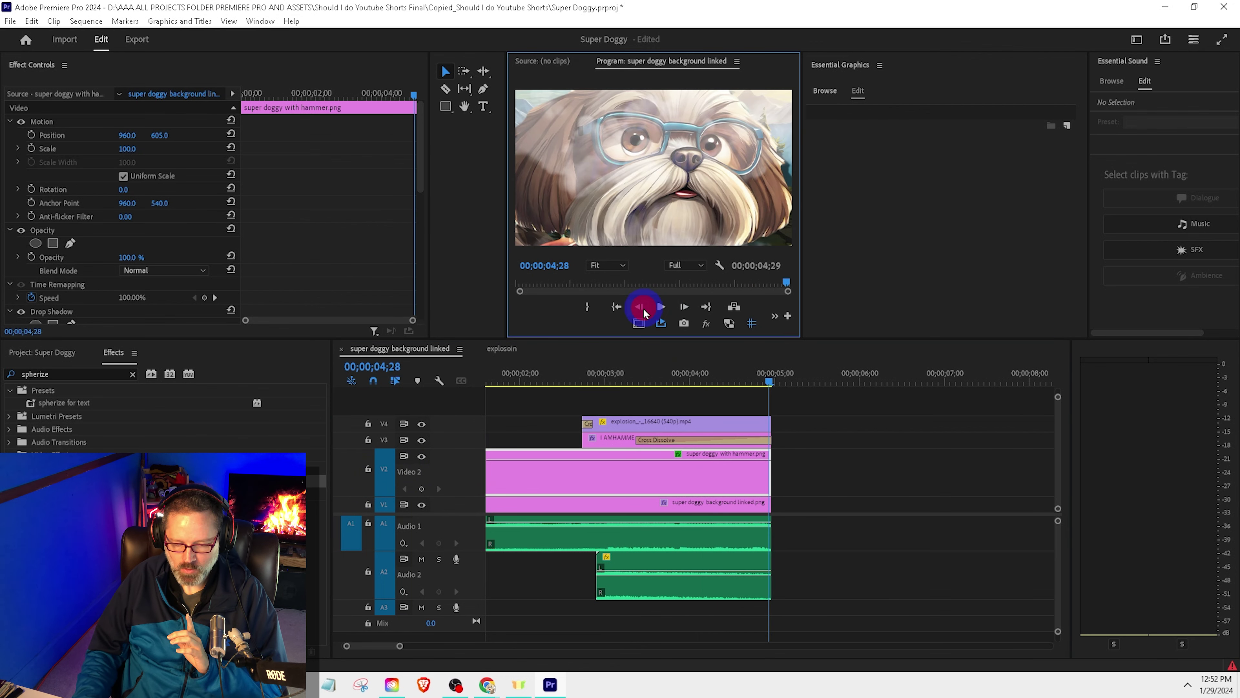
pyautogui.click(516, 380)
pyautogui.click(683, 381)
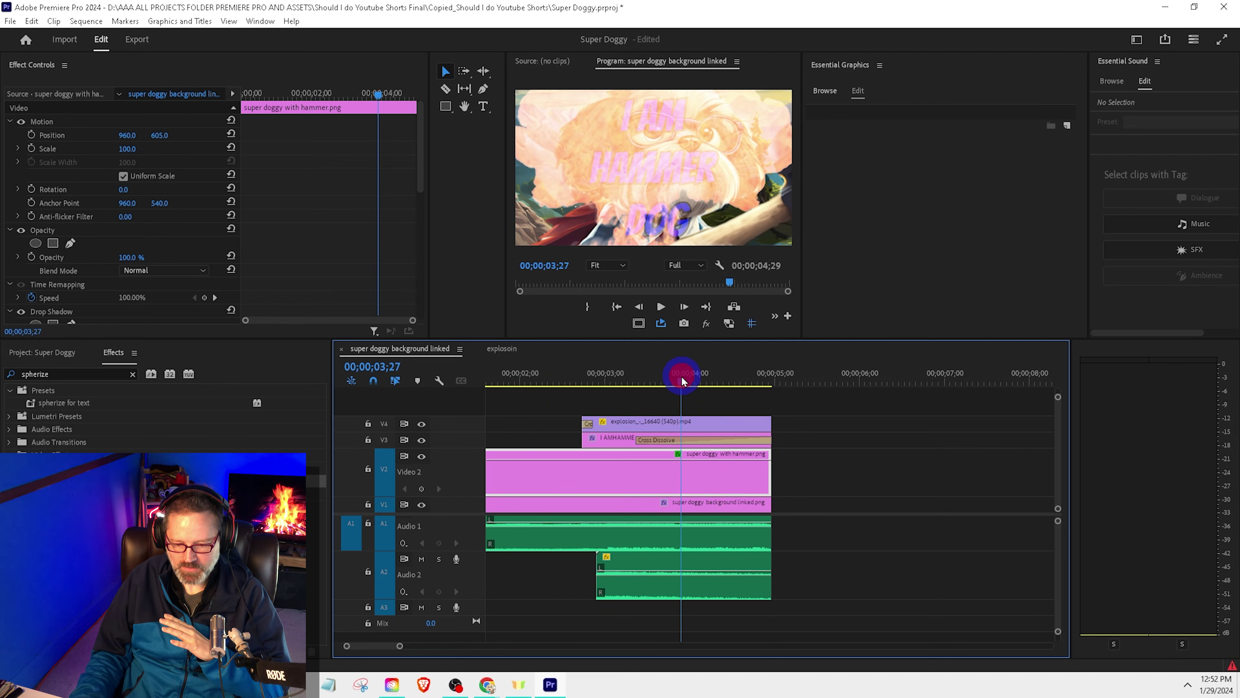
pyautogui.press('End')
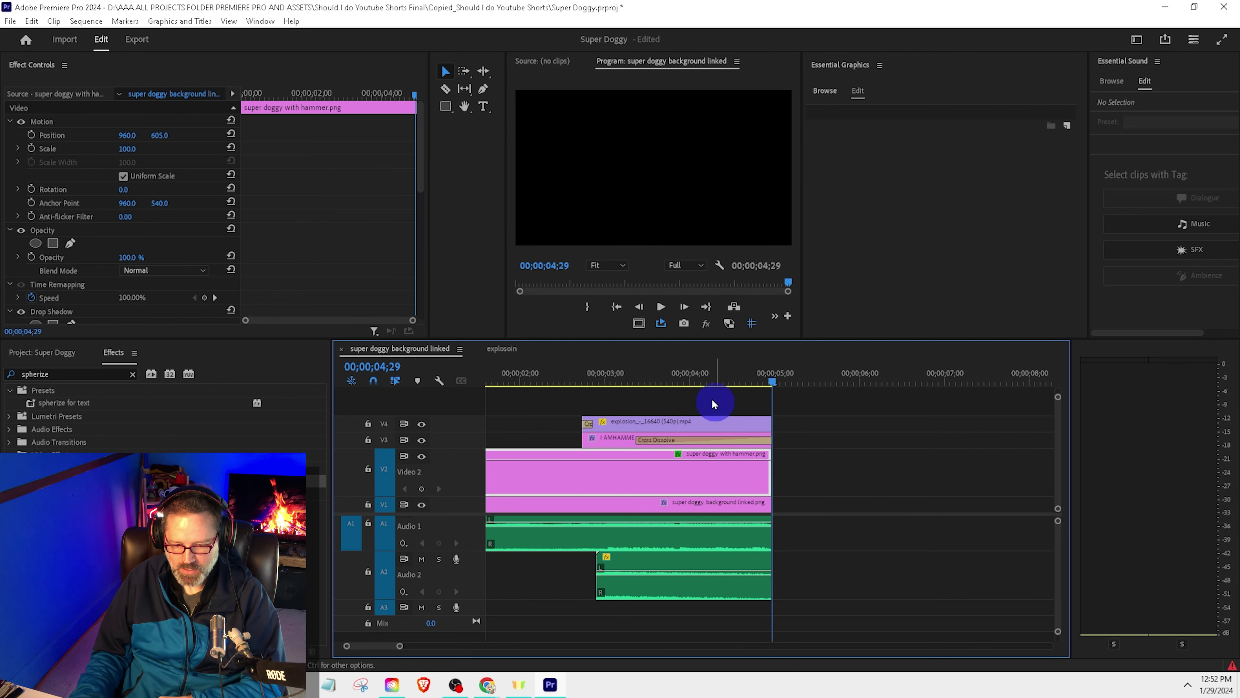
pyautogui.click(638, 309)
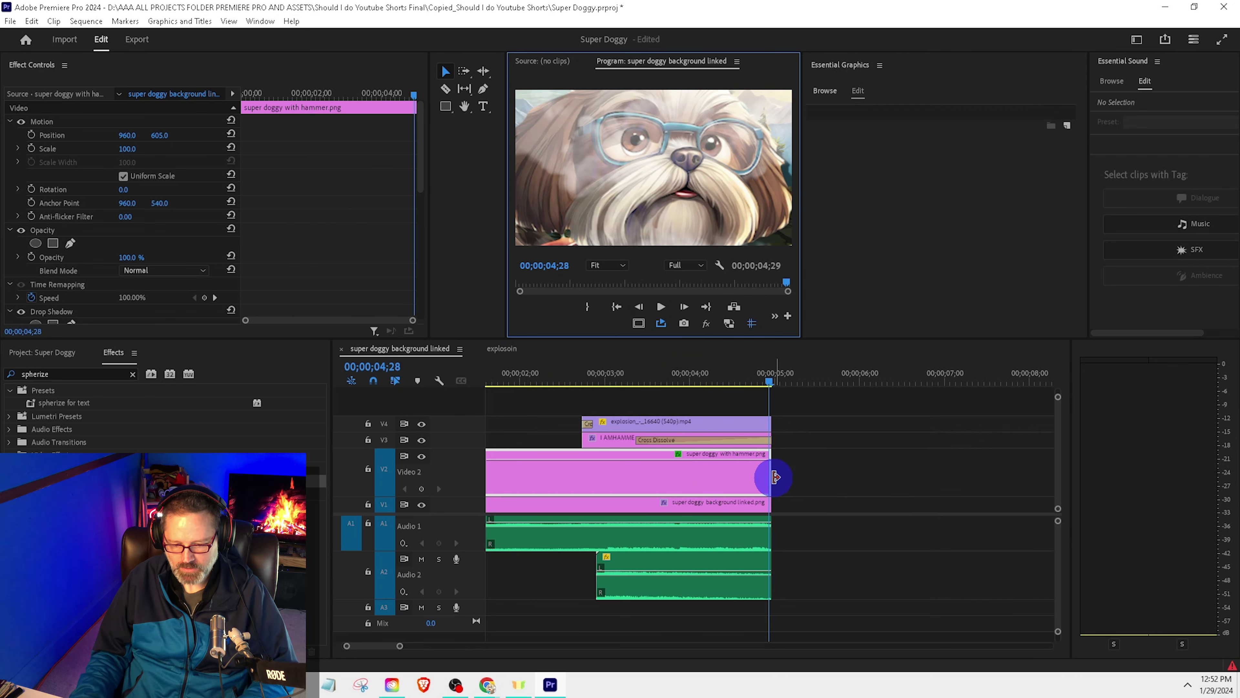
# Step: Extend the end of the super doggy with hammer clip to a sequence length of 00;00;06;15 and review the lengthened ending
pyautogui.moveTo(770, 476); pyautogui.dragTo(900, 477)
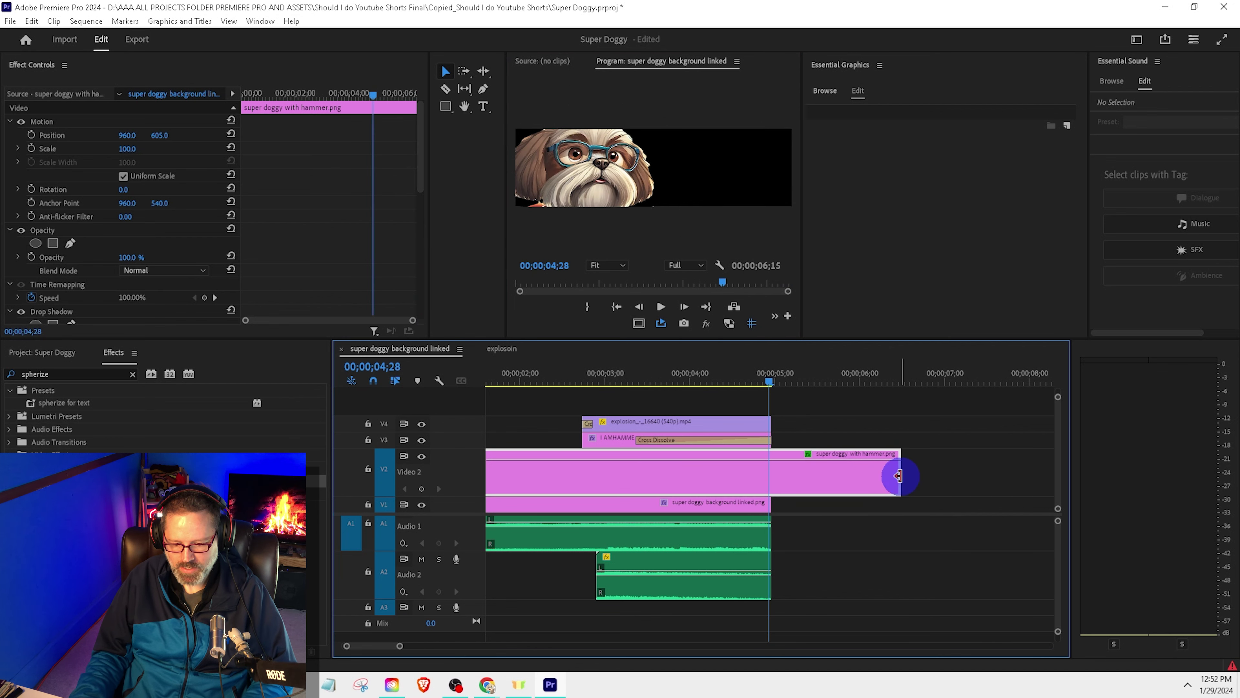
pyautogui.moveTo(774, 383); pyautogui.dragTo(586, 384)
pyautogui.click(811, 385)
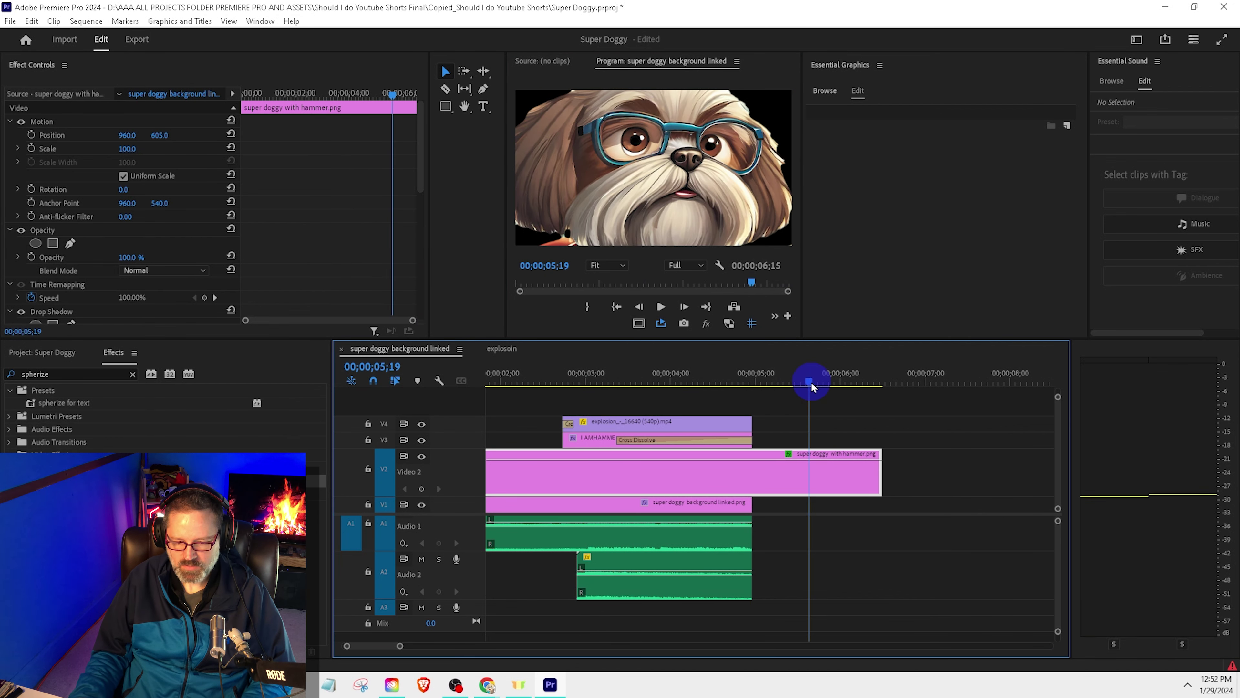
pyautogui.moveTo(725, 384); pyautogui.dragTo(714, 381)
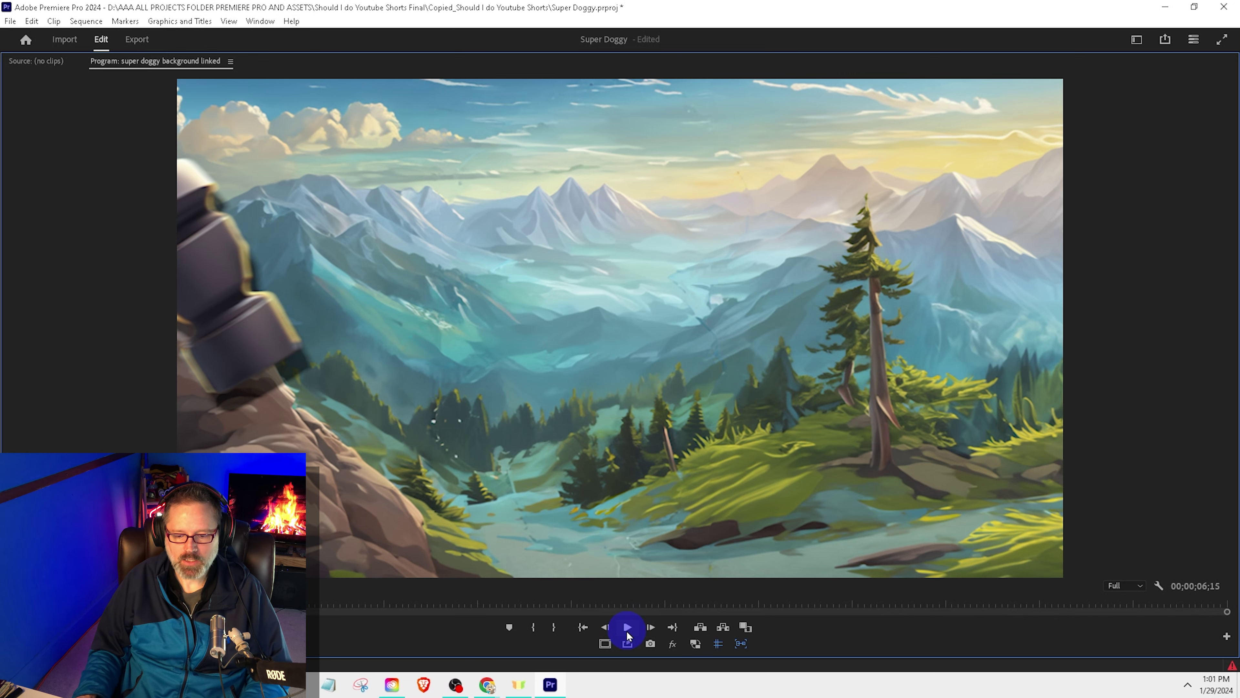
# Step: Leave the maximized program monitor, send the super doggy background linked sequence to Adobe Media Encoder and start its render queue
pyautogui.press('`')
pyautogui.click(593, 308)
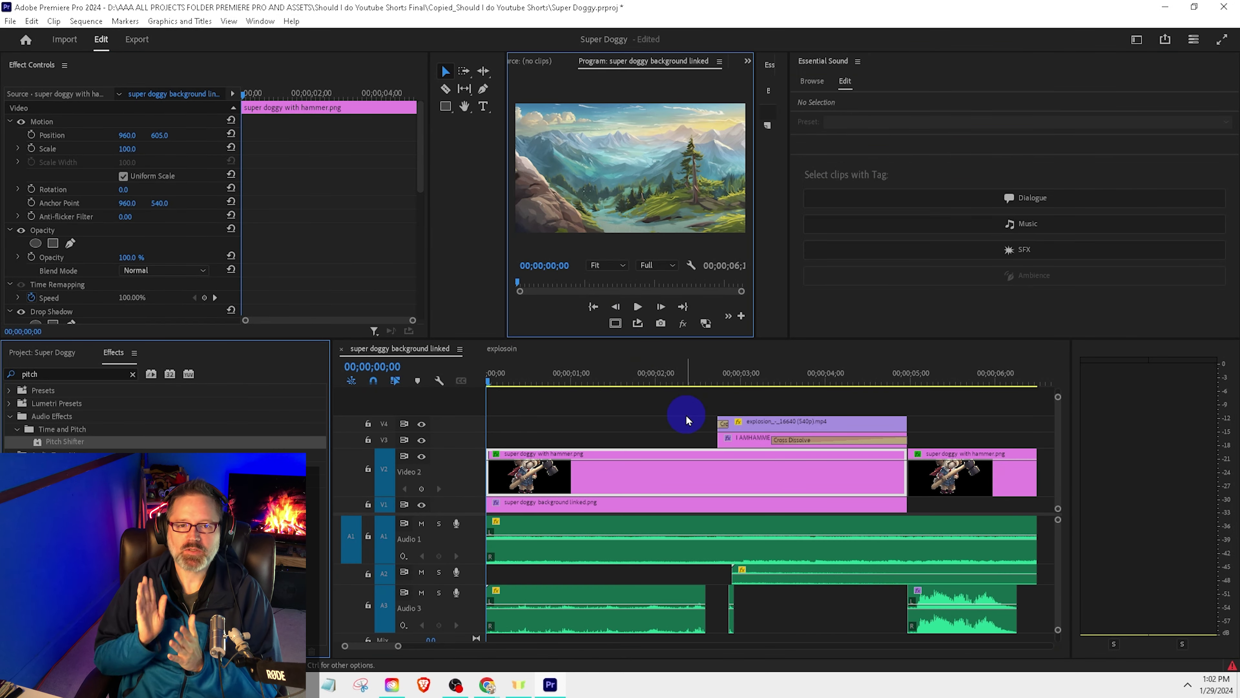
pyautogui.click(10, 21)
pyautogui.moveTo(98, 404)
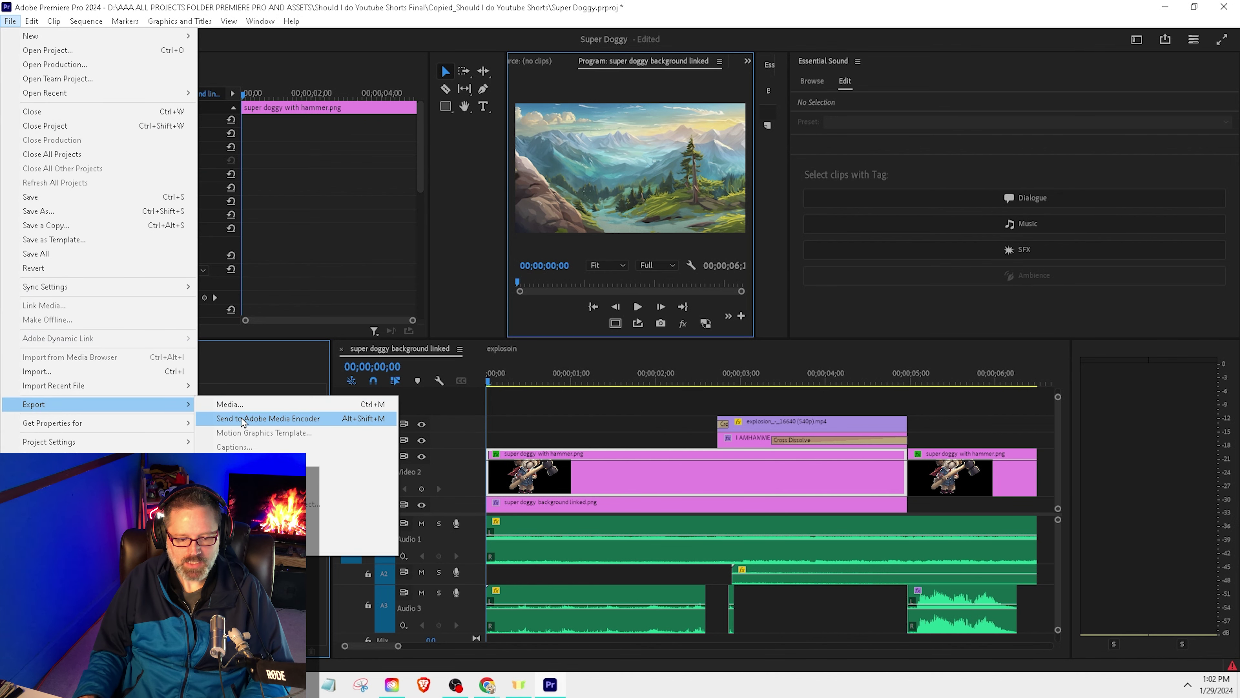
pyautogui.click(243, 420)
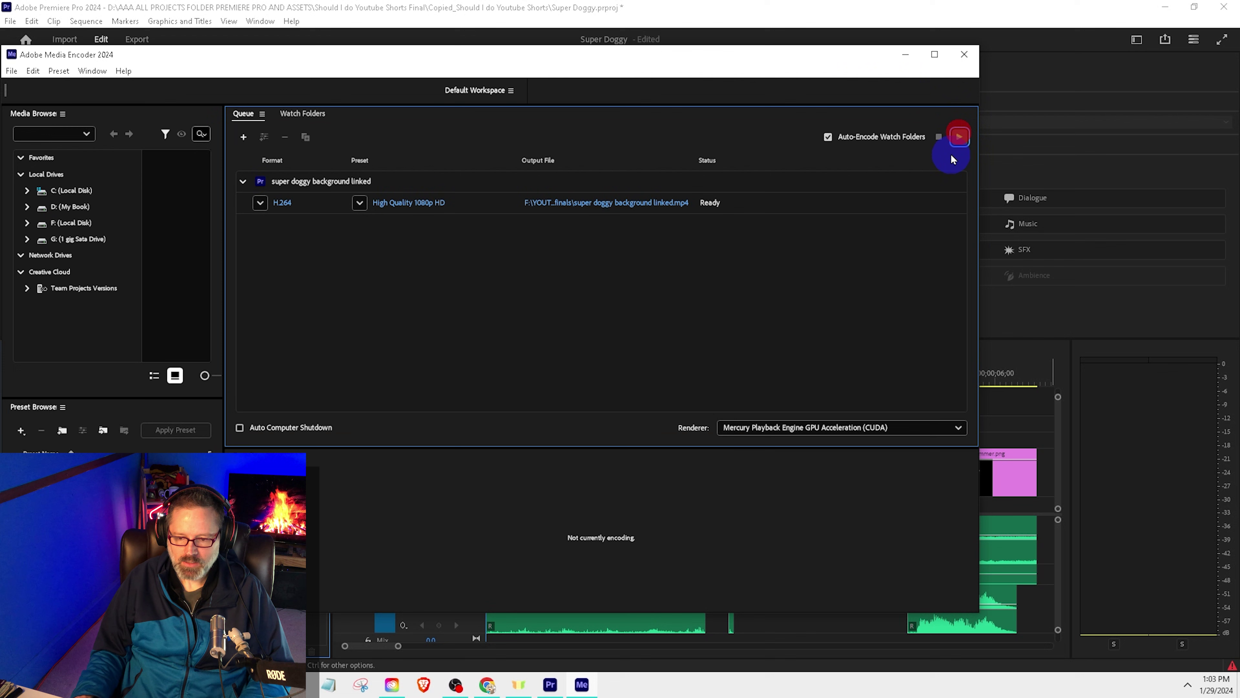
pyautogui.click(957, 137)
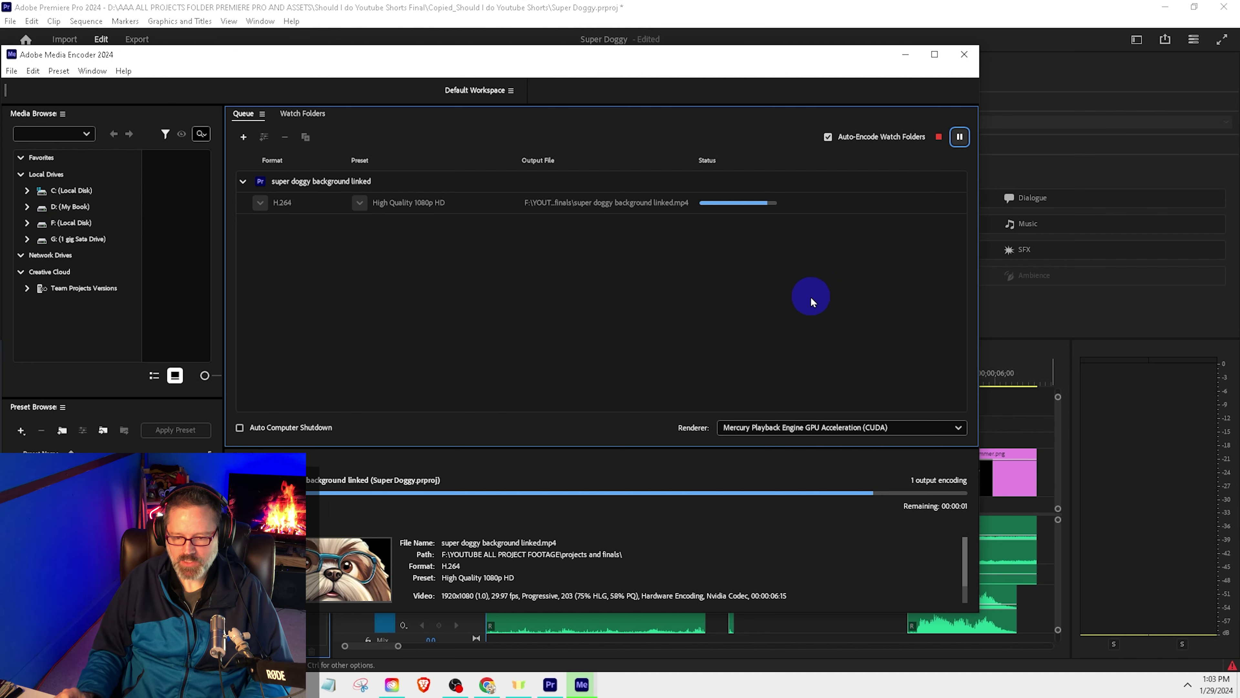
# Step: Move the Media Encoder window out of the way, return to Premiere Pro and save the Super Doggy project
pyautogui.moveTo(690, 60); pyautogui.dragTo(1239, 205)
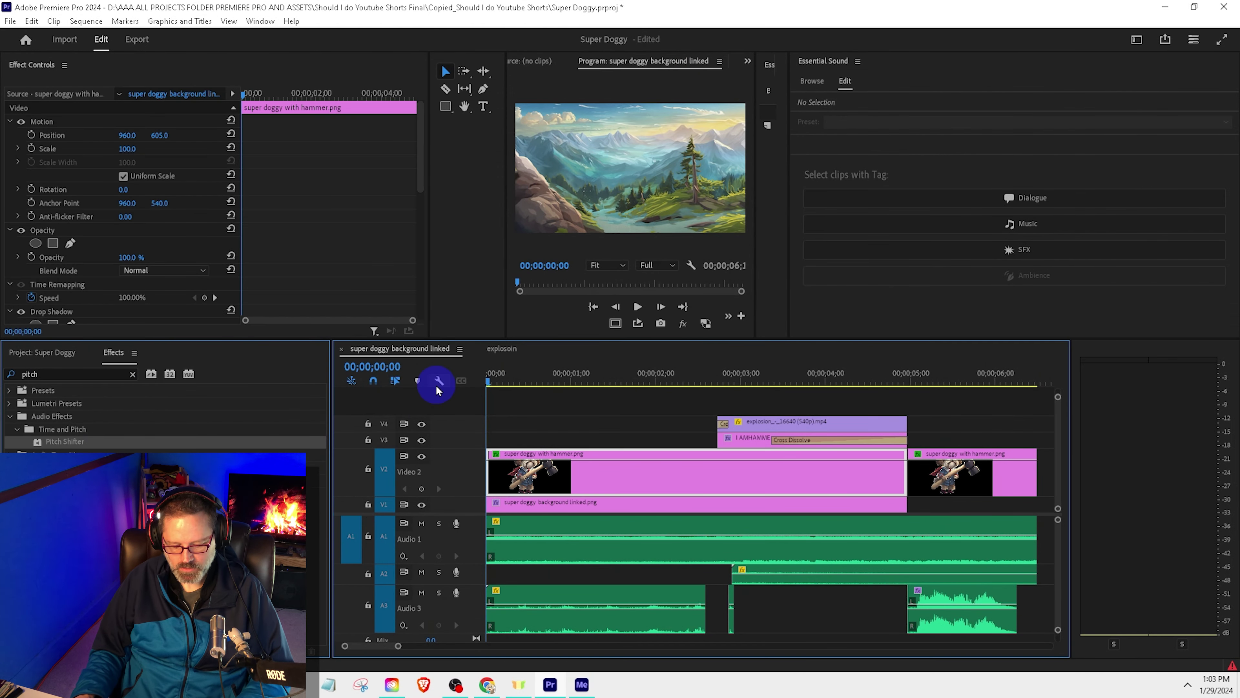
pyautogui.hotkey('ctrl', 's')
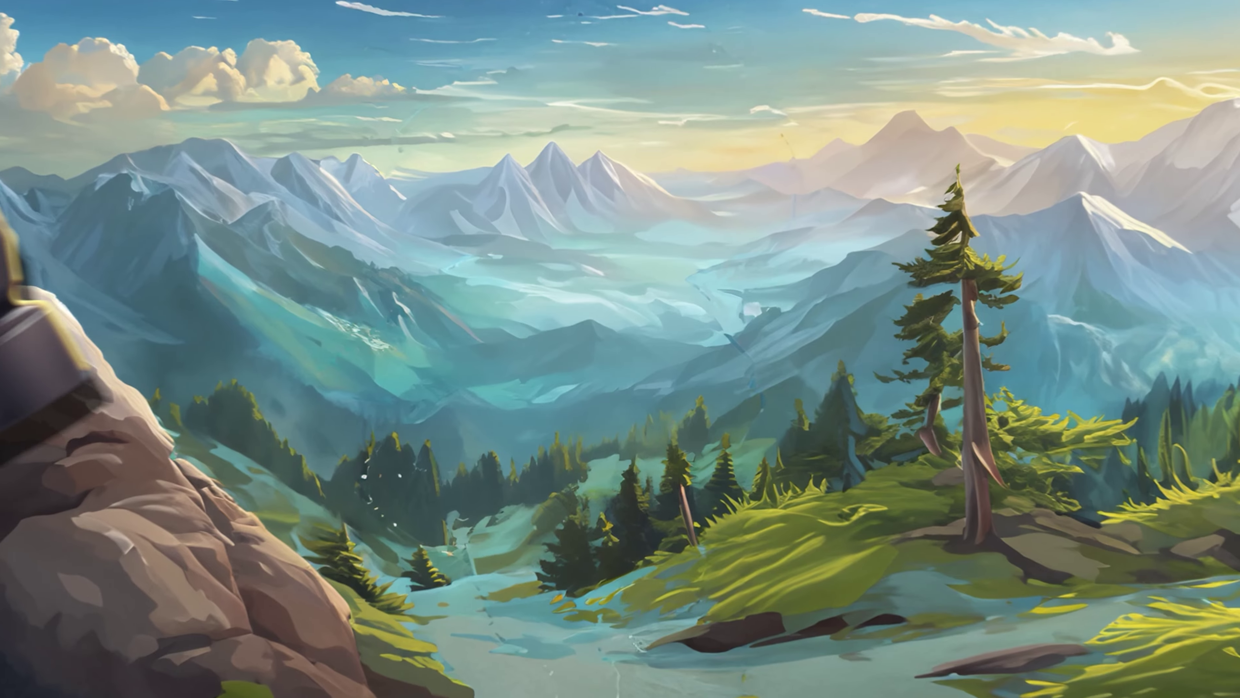